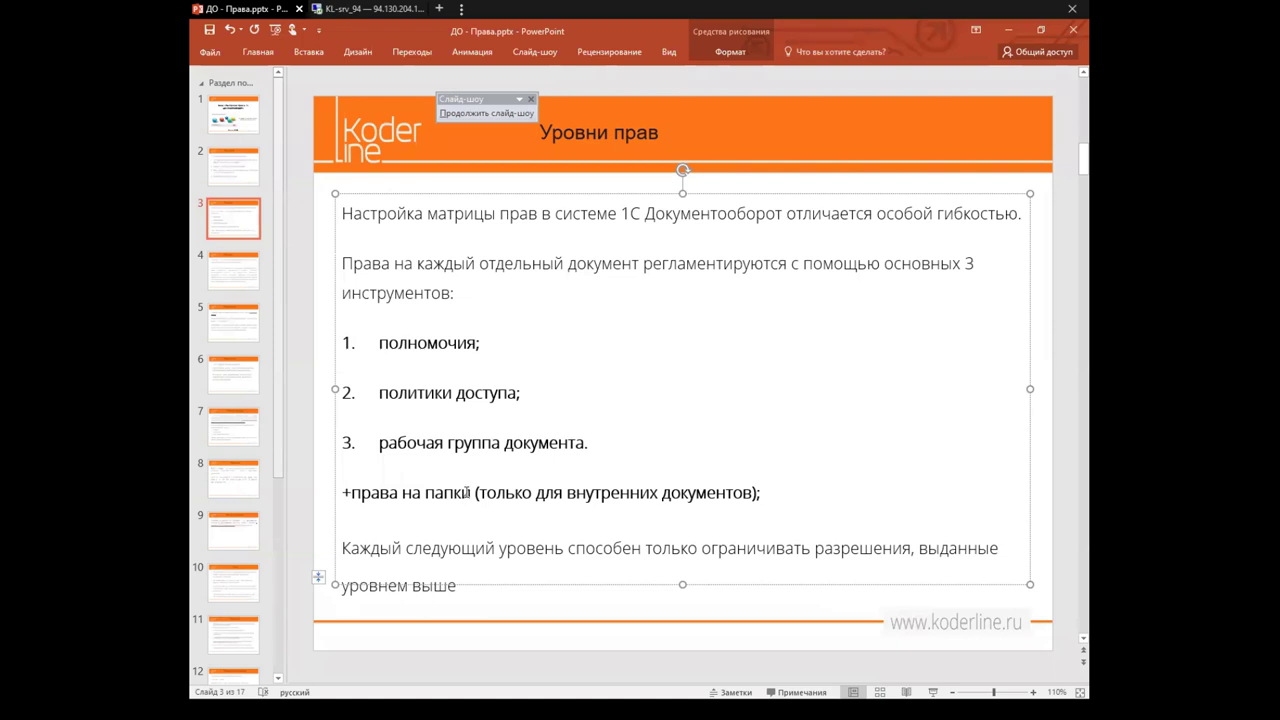
# Step: Switch to the remote 1C Документооборот session and look through the Документы и файлы and Настройка и администрирование sections
pyautogui.click(472, 495)
pyautogui.moveTo(363, 10)
pyautogui.click(352, 10)
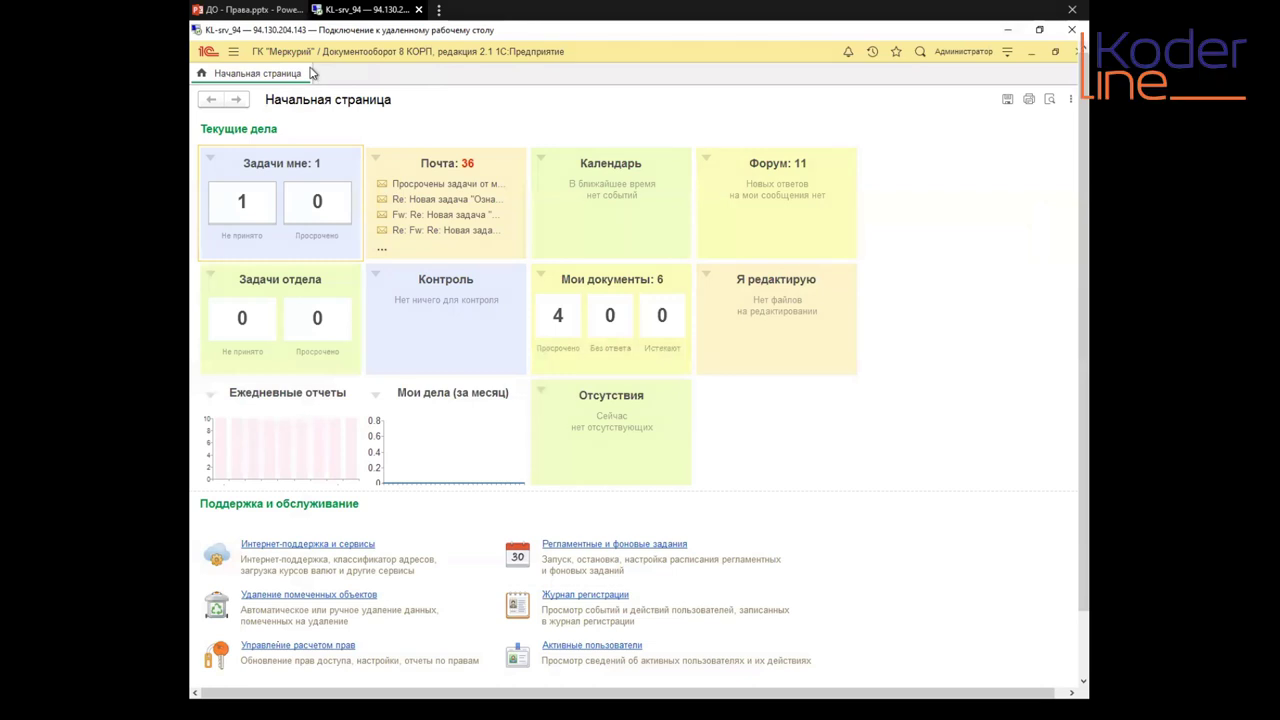
pyautogui.click(237, 56)
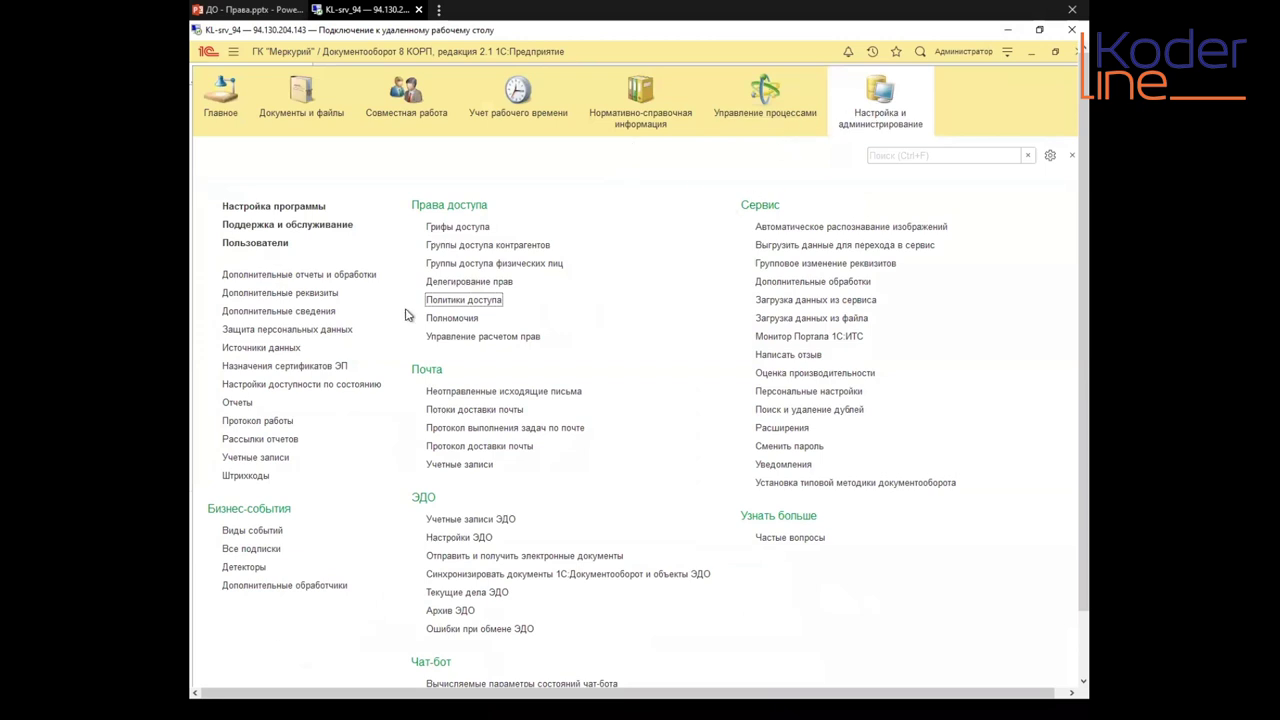
pyautogui.click(868, 118)
pyautogui.click(304, 116)
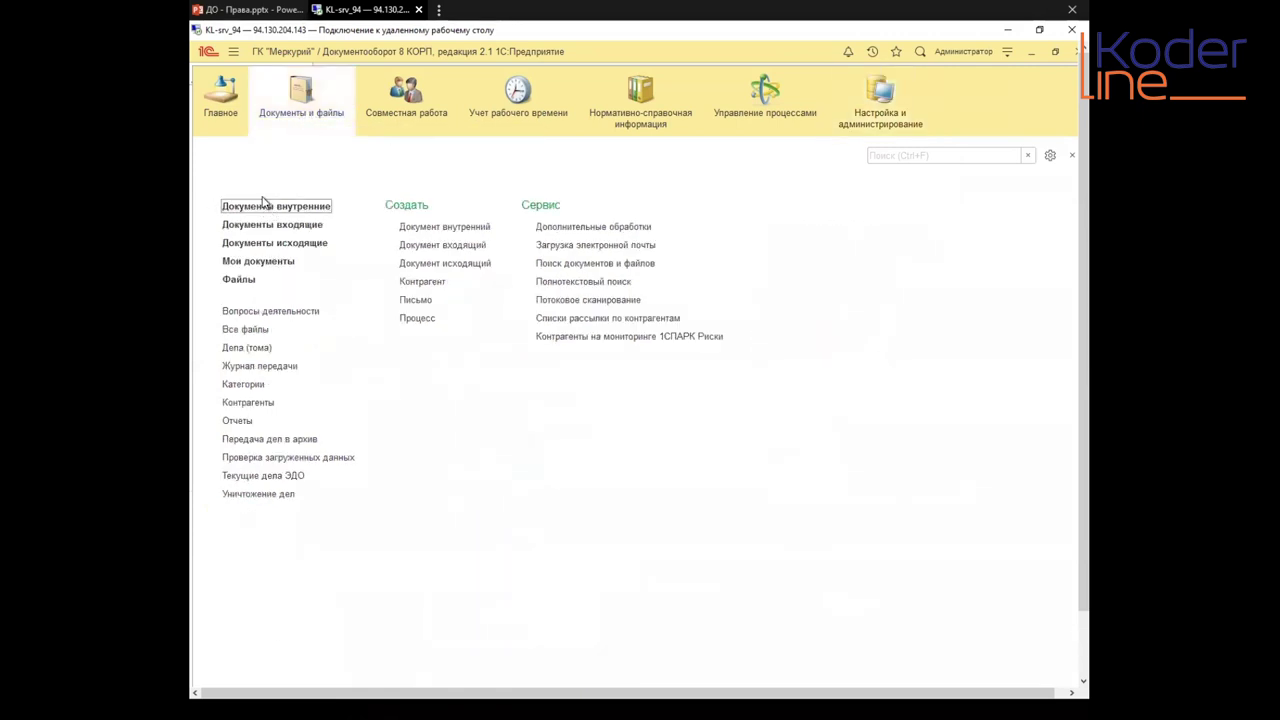
pyautogui.click(880, 115)
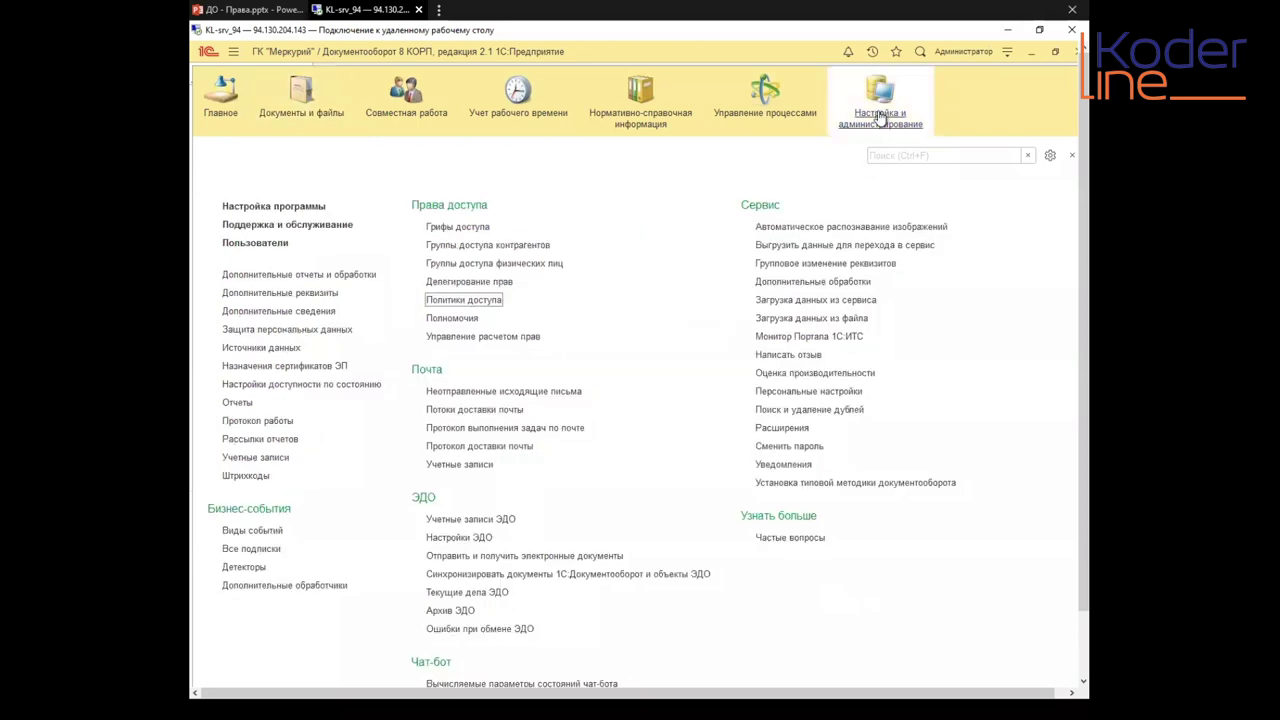
# Step: Switch to the PowerPoint presentation, review the access levels on slide 3 and go to slide 4, Полномочия
pyautogui.click(244, 12)
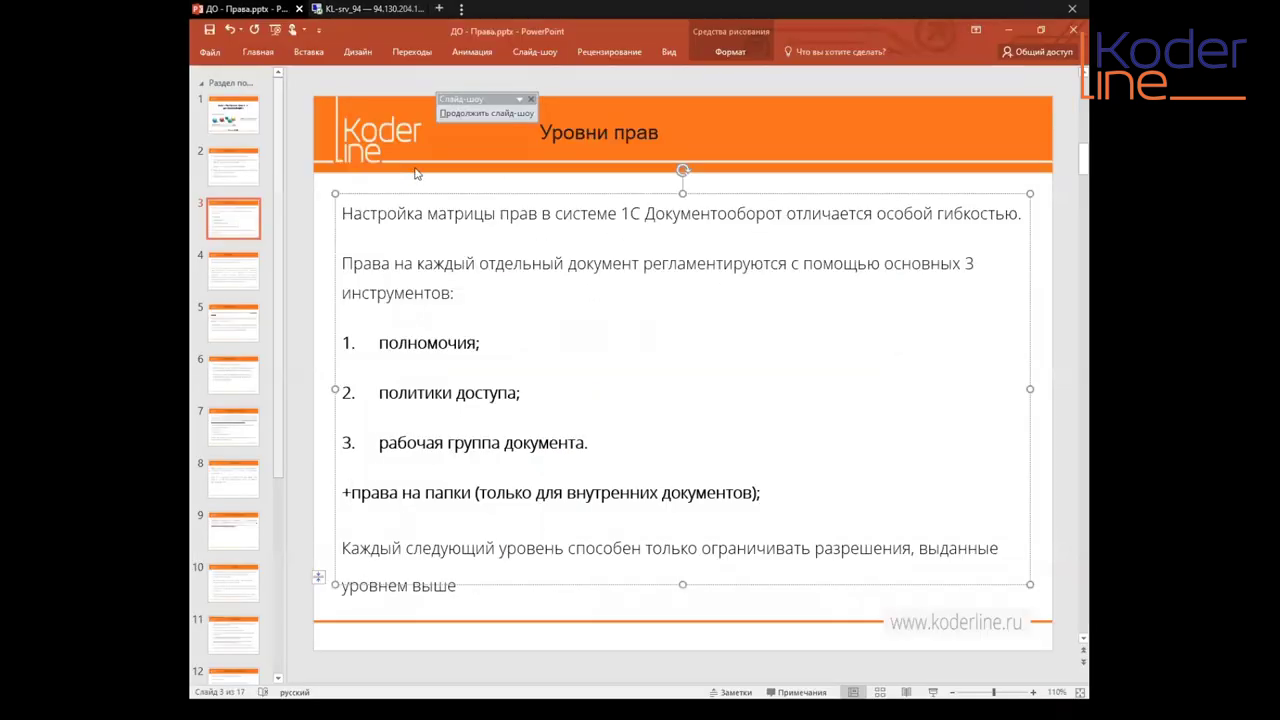
pyautogui.click(344, 548)
pyautogui.click(378, 442)
pyautogui.click(222, 272)
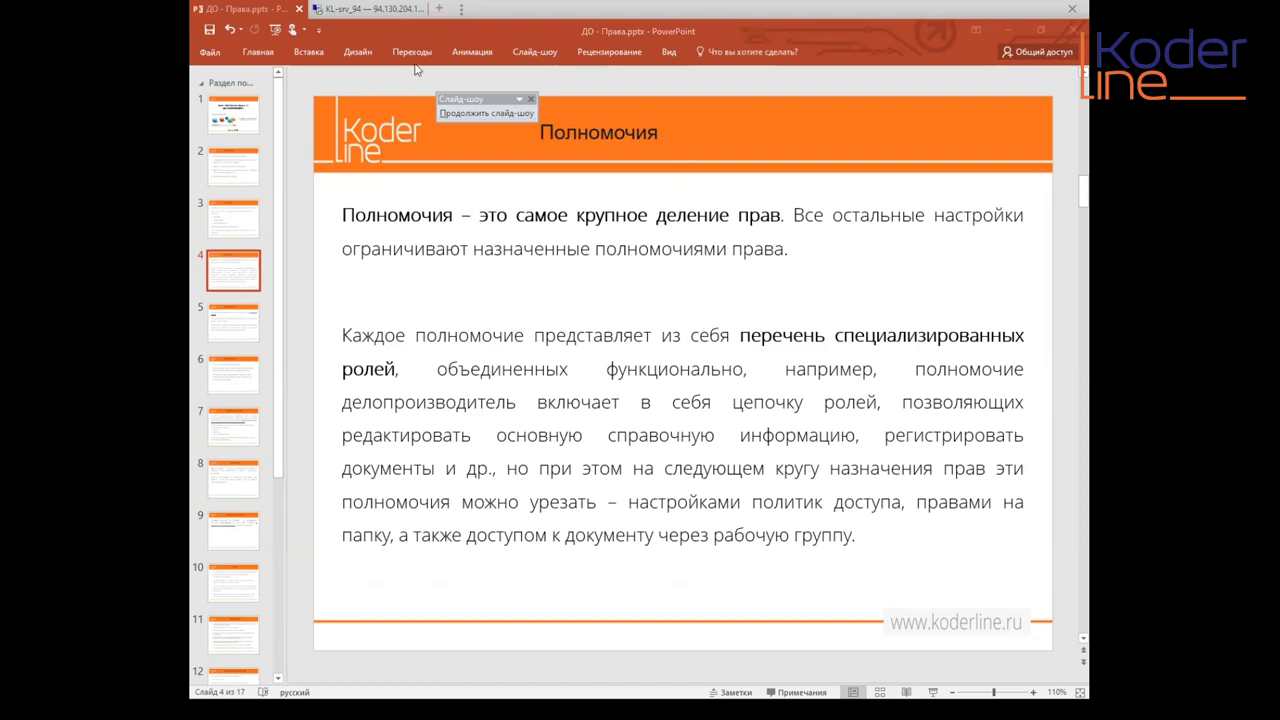
# Step: Switch back to the remote 1C session, open the Полномочия list under access rights and select Делопроизводители
pyautogui.click(366, 11)
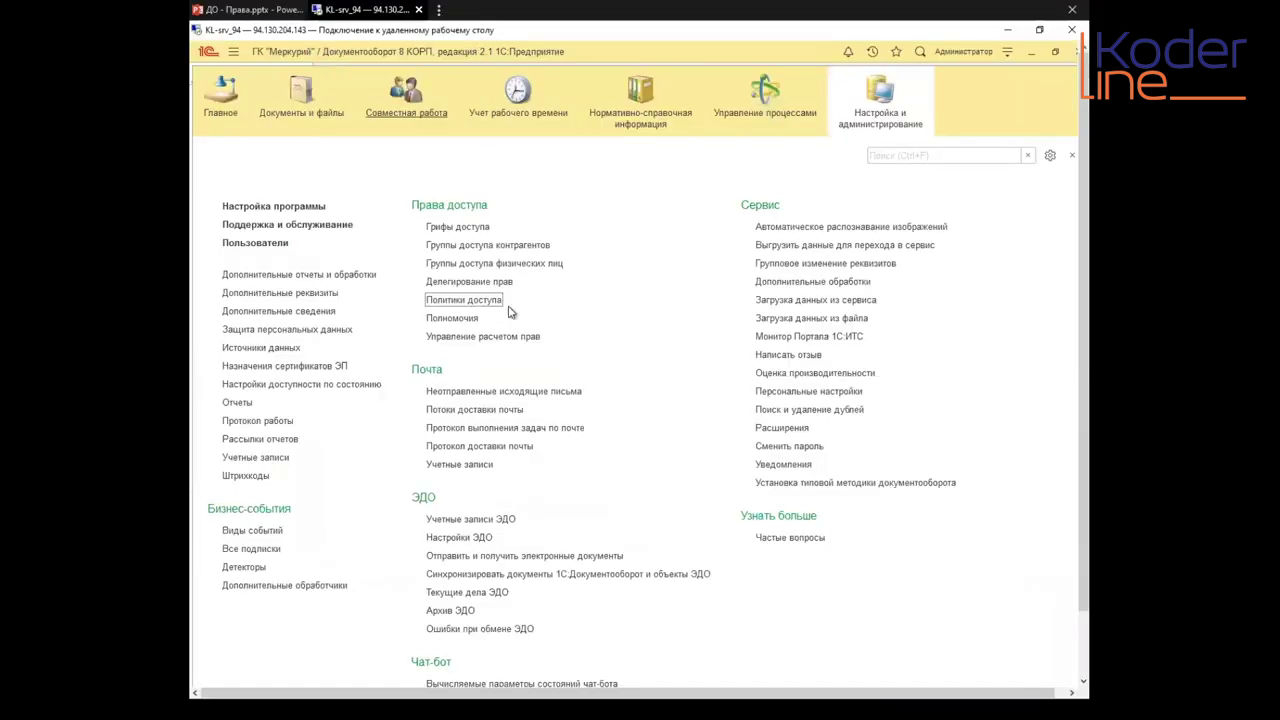
pyautogui.click(448, 320)
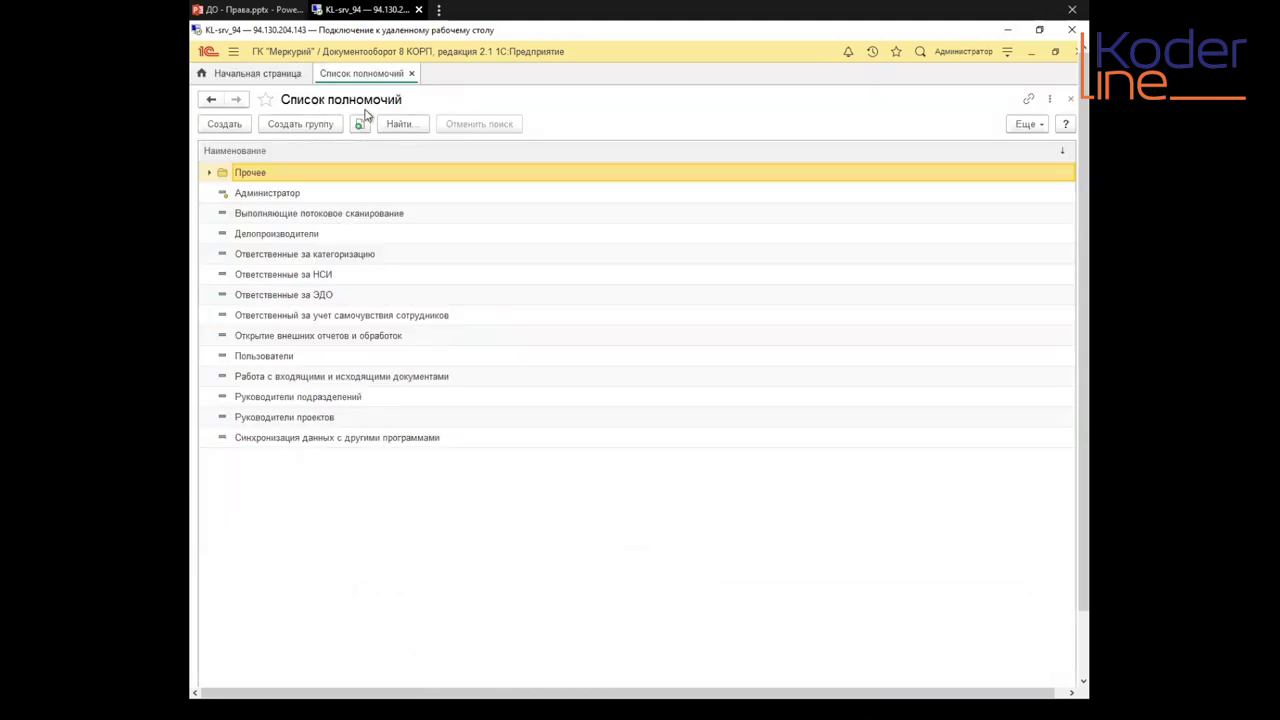
pyautogui.click(264, 214)
pyautogui.click(265, 236)
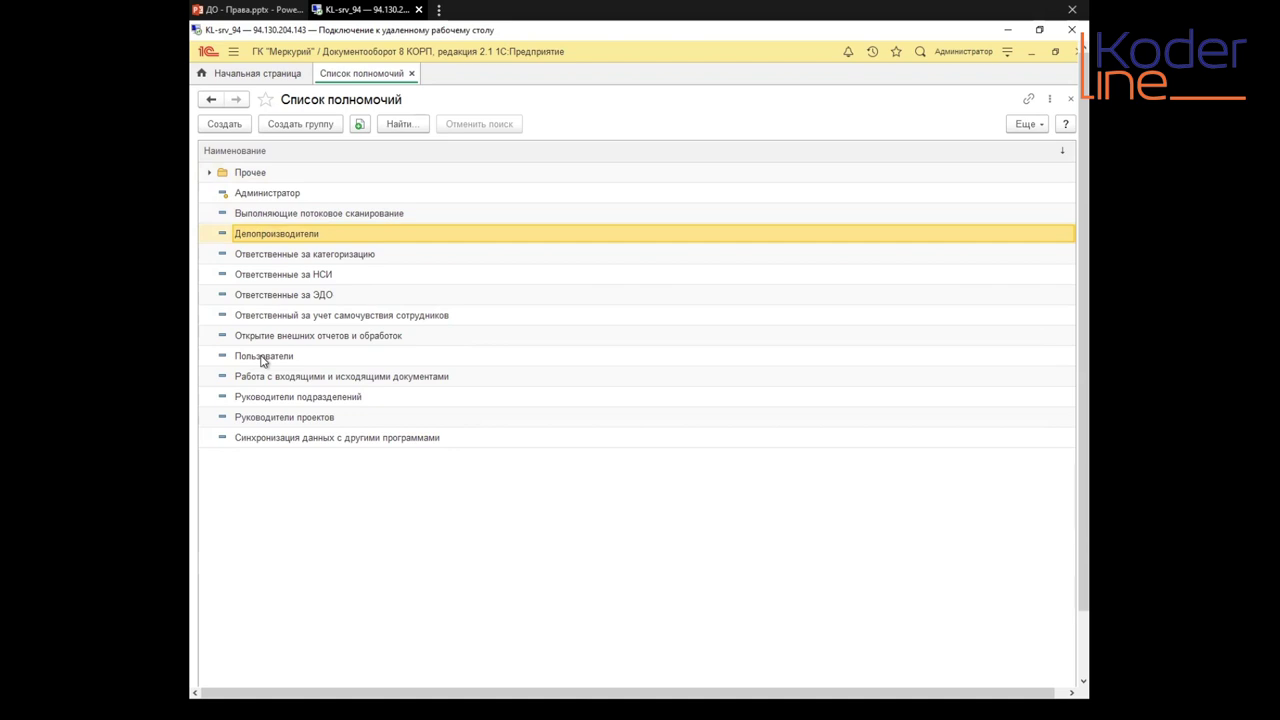
# Step: Open the Делопроизводители authority, examine the roles it includes from first to last, and close it
pyautogui.doubleClick(272, 235)
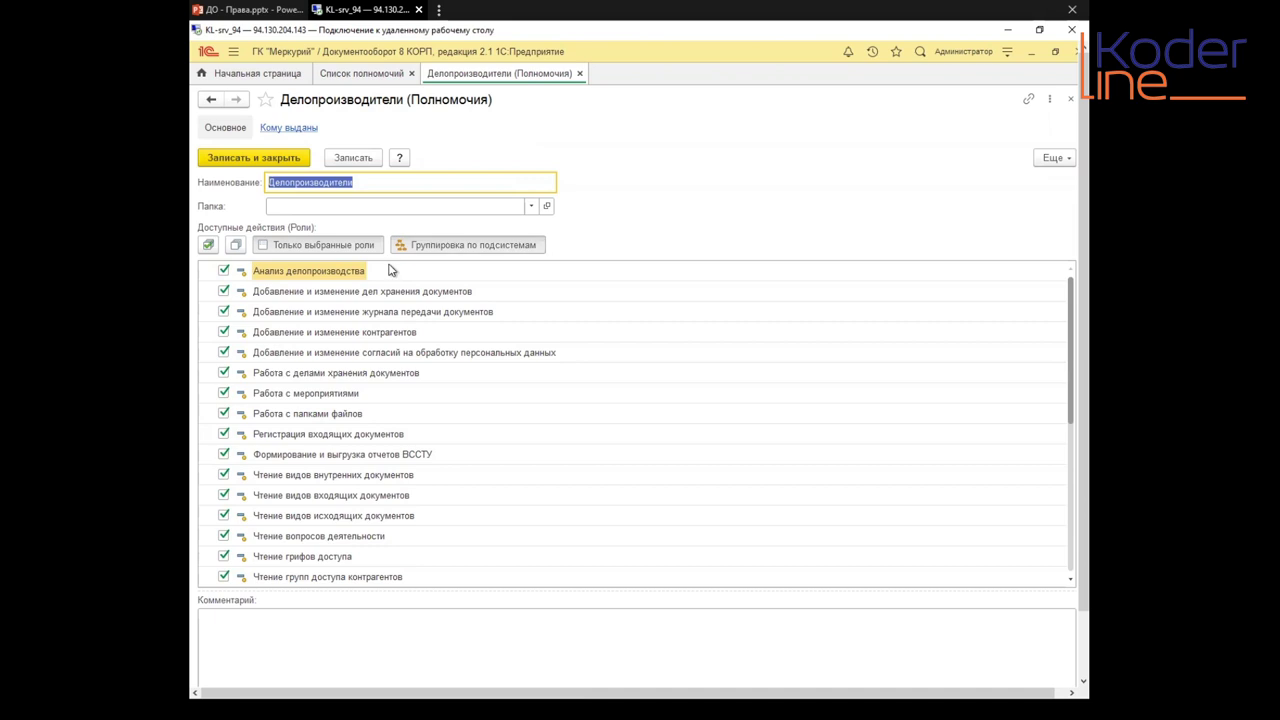
pyautogui.click(277, 292)
pyautogui.scroll(-2, 284, 296)
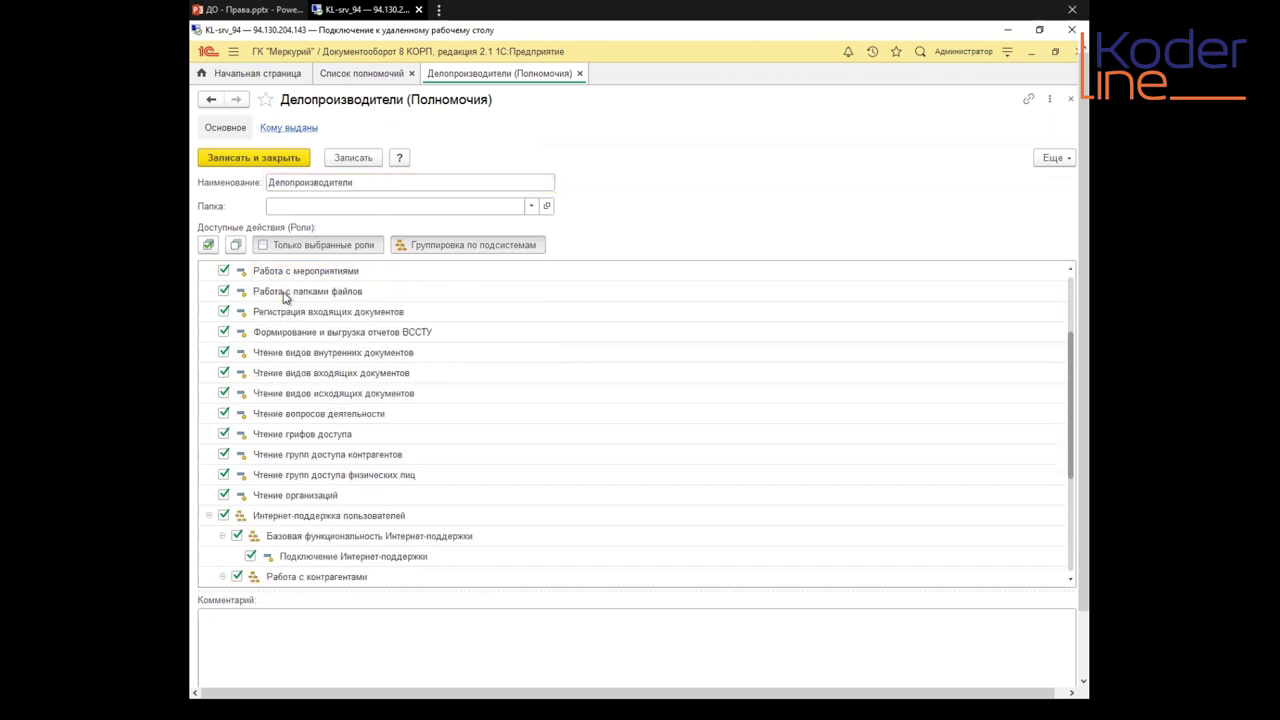
pyautogui.scroll(-3, 284, 296)
pyautogui.scroll(5, 278, 330)
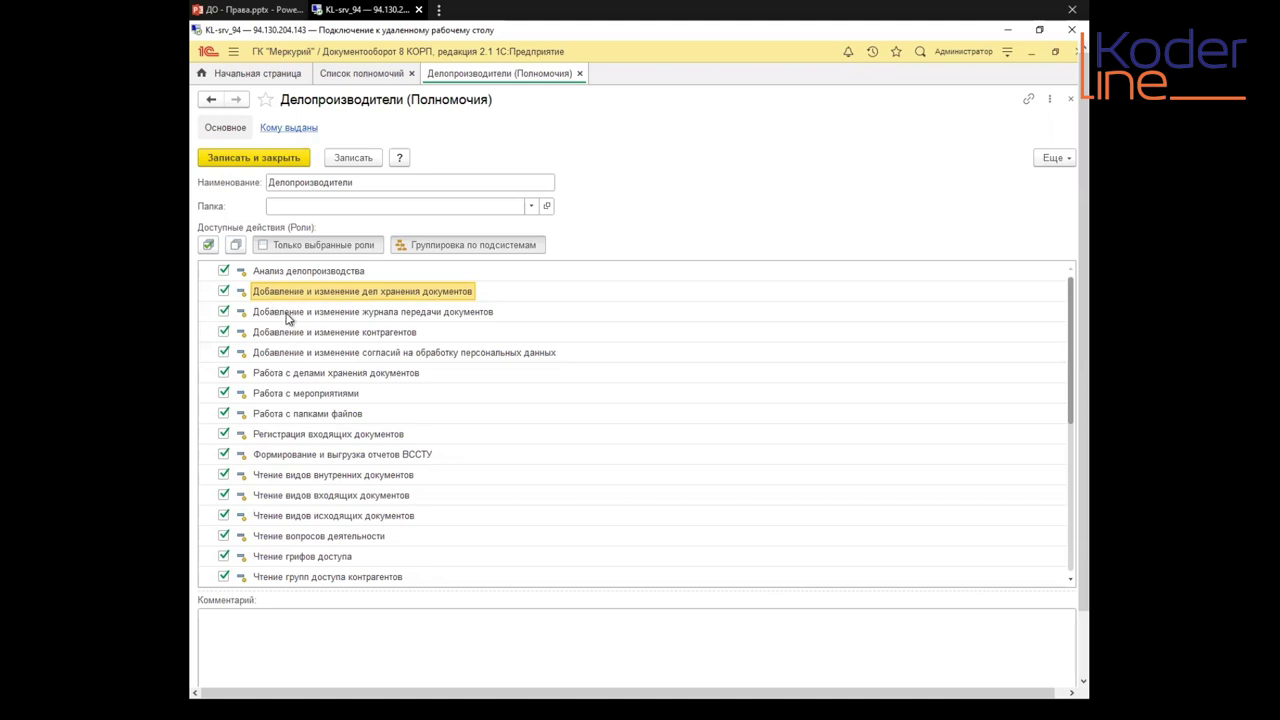
pyautogui.click(284, 311)
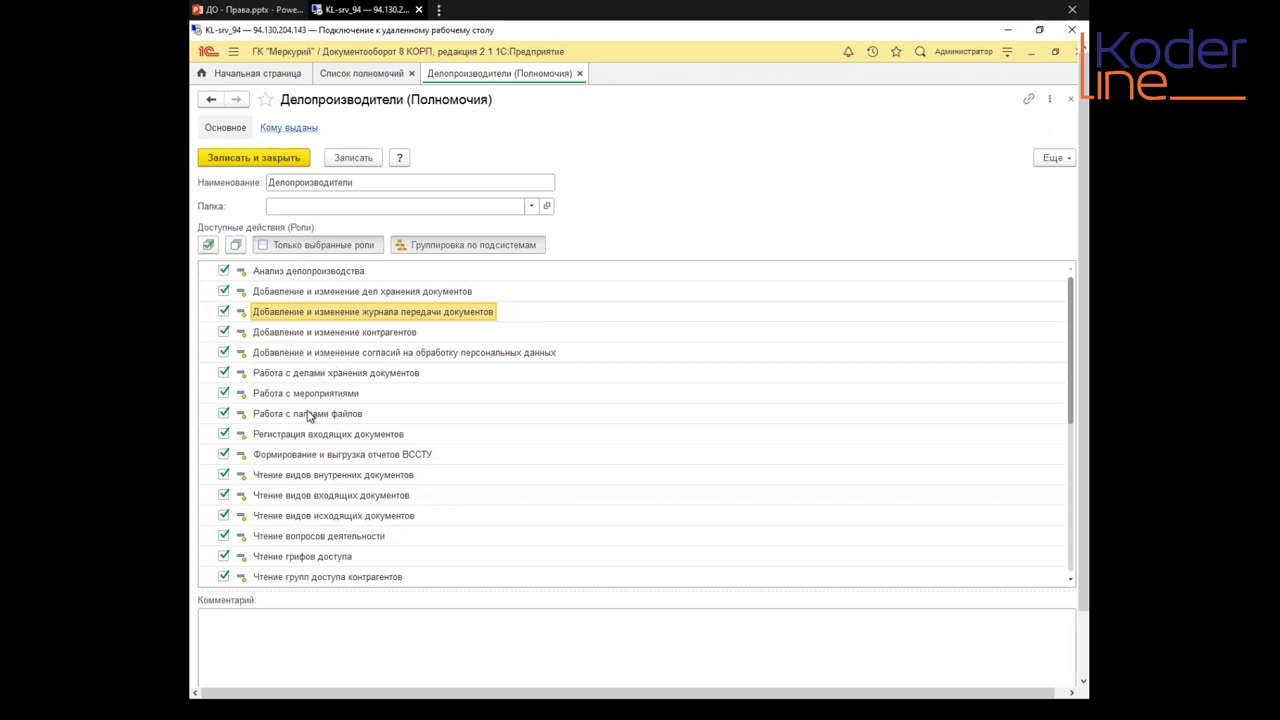
pyautogui.scroll(-6, 299, 396)
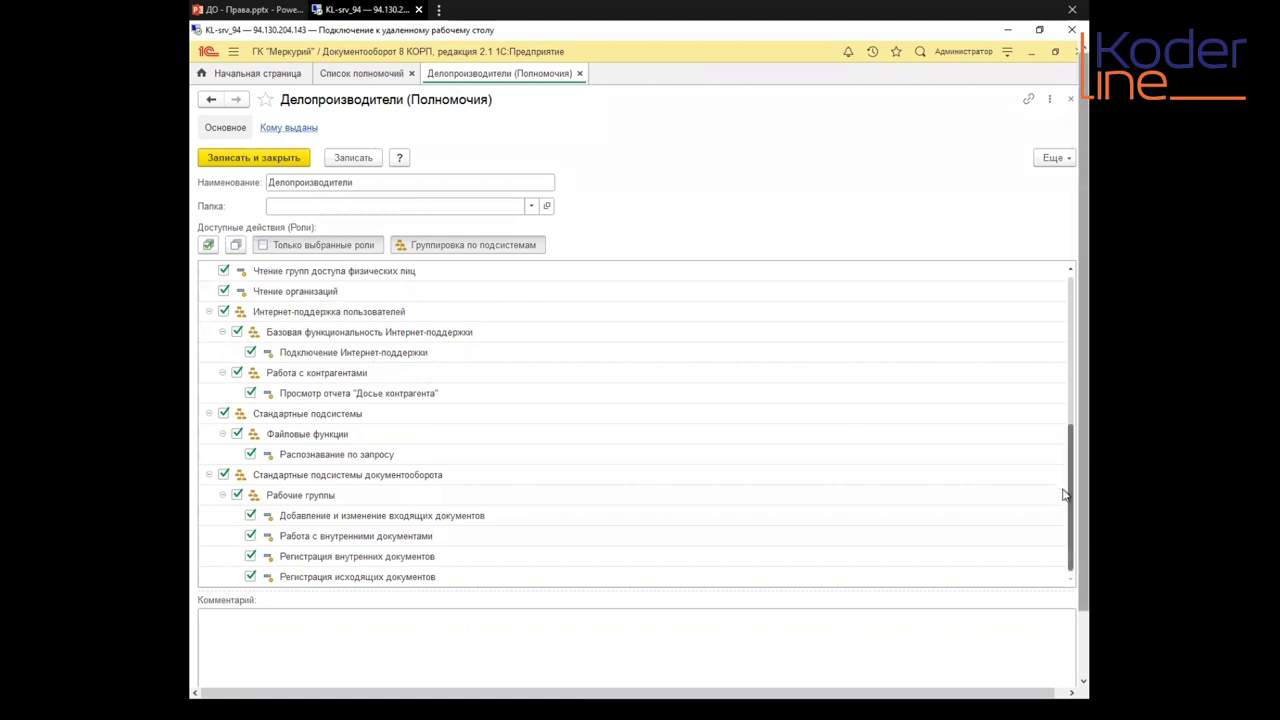
pyautogui.moveTo(1065, 502); pyautogui.dragTo(1065, 318)
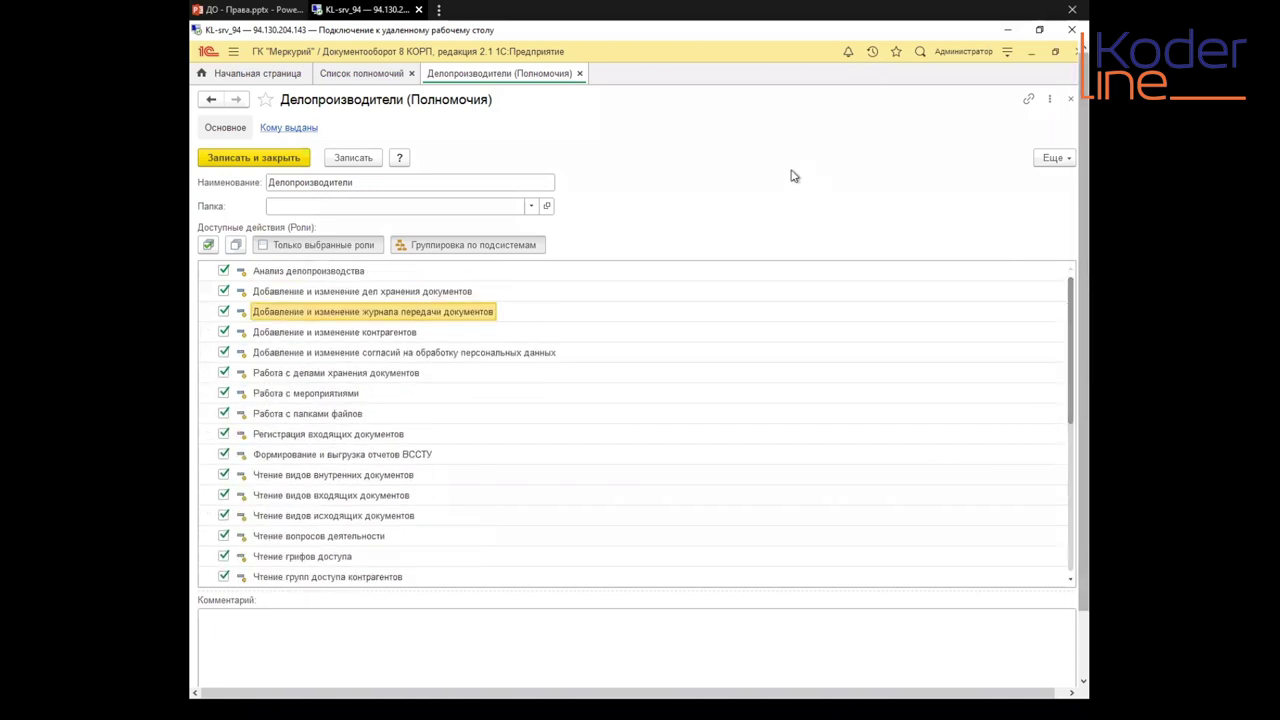
pyautogui.click(1068, 103)
# Step: Review the authorities from Администратор to Ответственные за ЭДО in the list
pyautogui.click(281, 196)
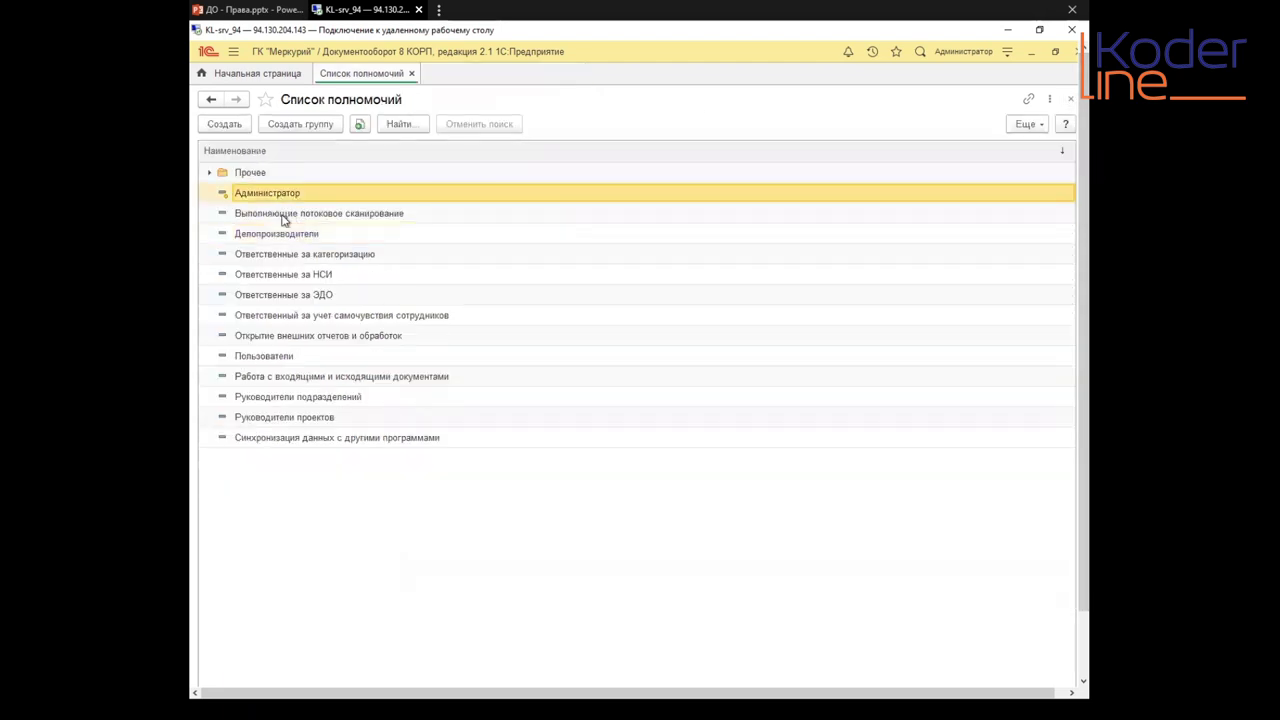
pyautogui.click(283, 215)
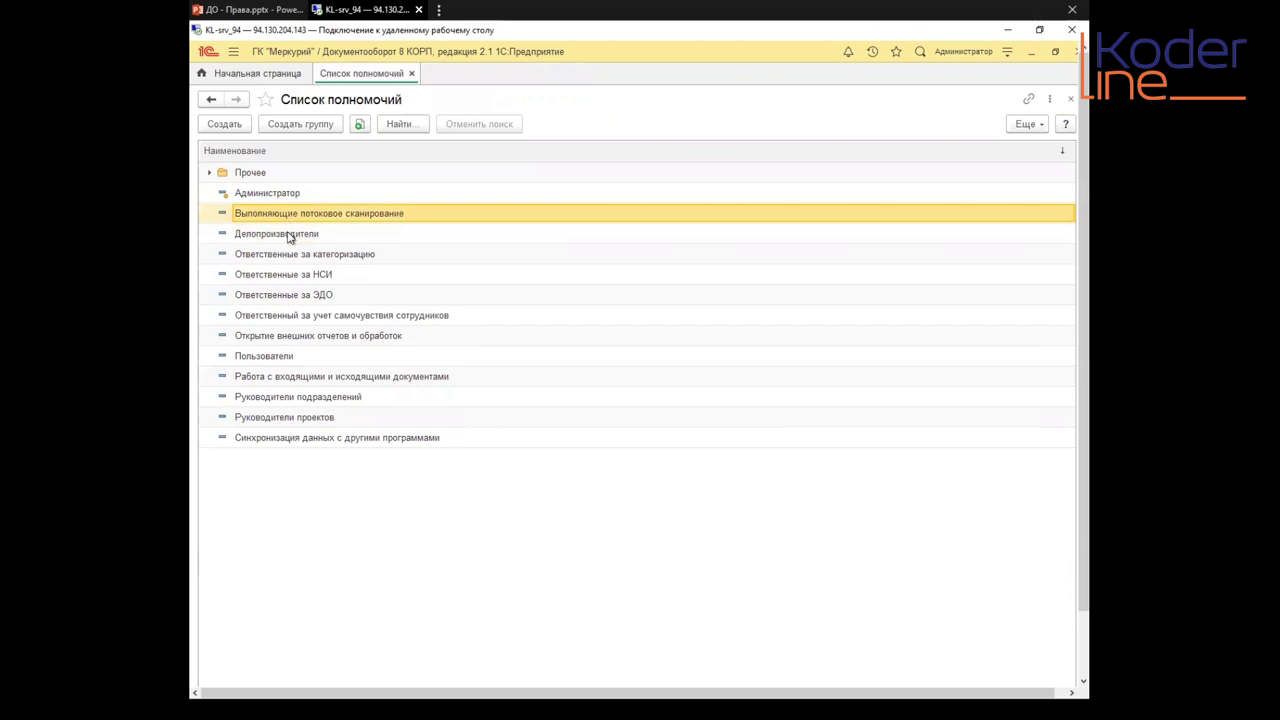
pyautogui.click(287, 233)
pyautogui.click(289, 254)
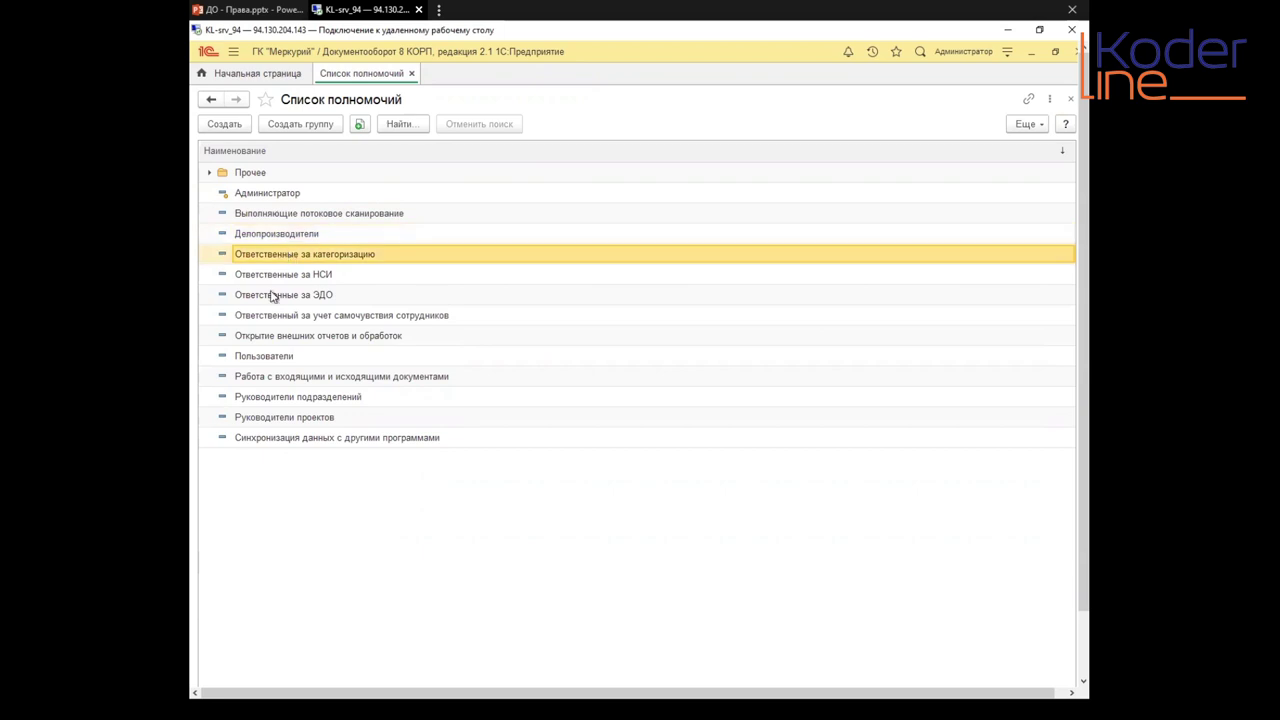
pyautogui.click(271, 295)
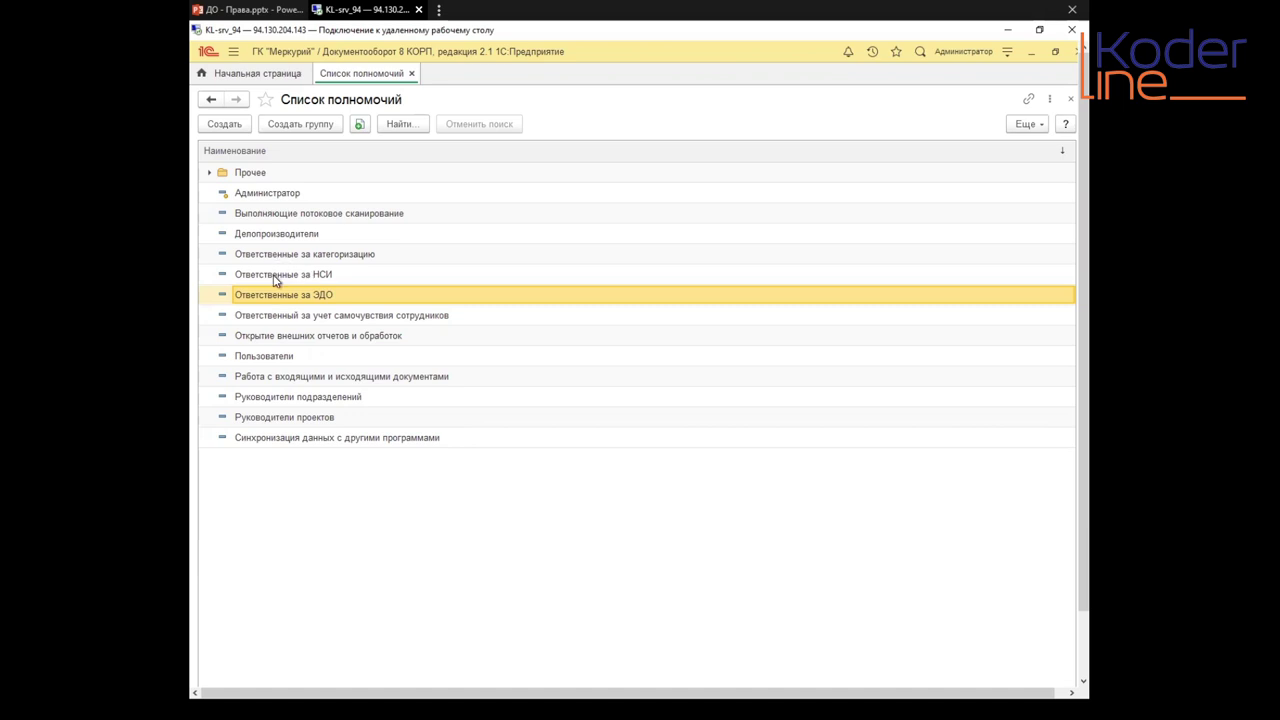
# Step: Reopen the Делопроизводители authority, show all available roles instead of only the selected ones, and examine them
pyautogui.doubleClick(276, 234)
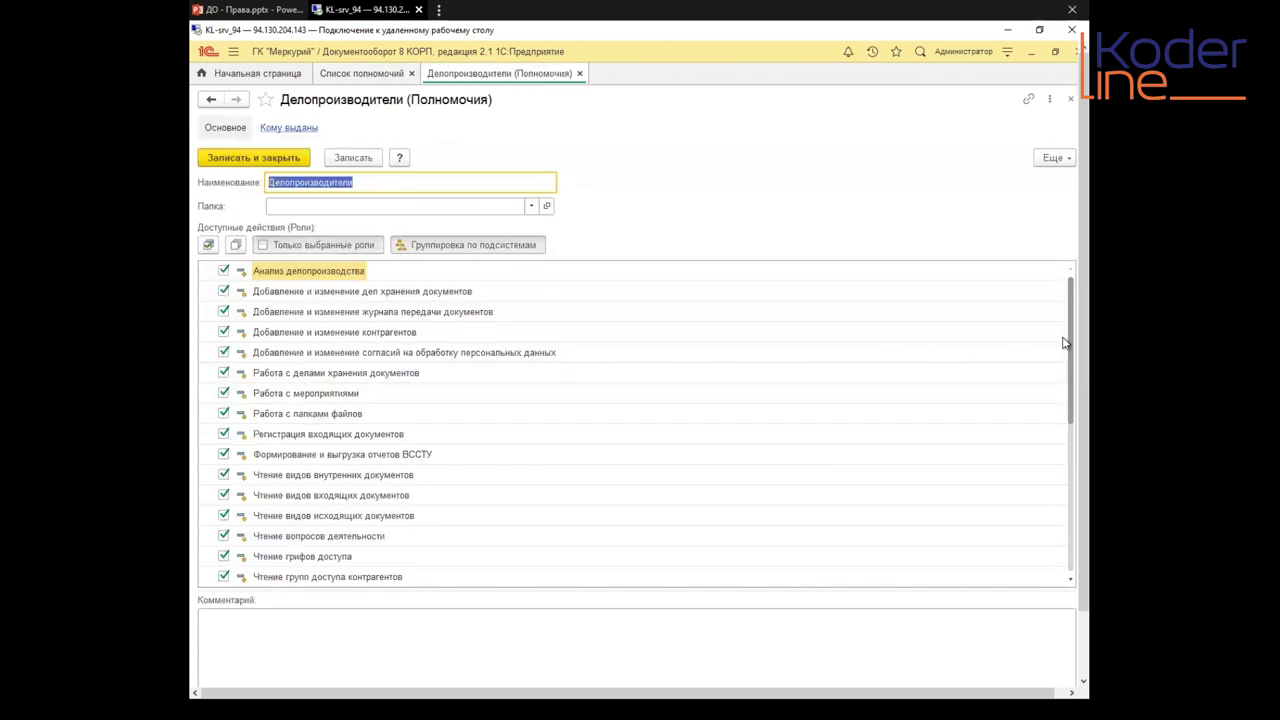
pyautogui.moveTo(1057, 337)
pyautogui.mouseDown()
pyautogui.moveTo(1054, 474)
pyautogui.moveTo(1062, 345)
pyautogui.mouseUp()
pyautogui.click(302, 245)
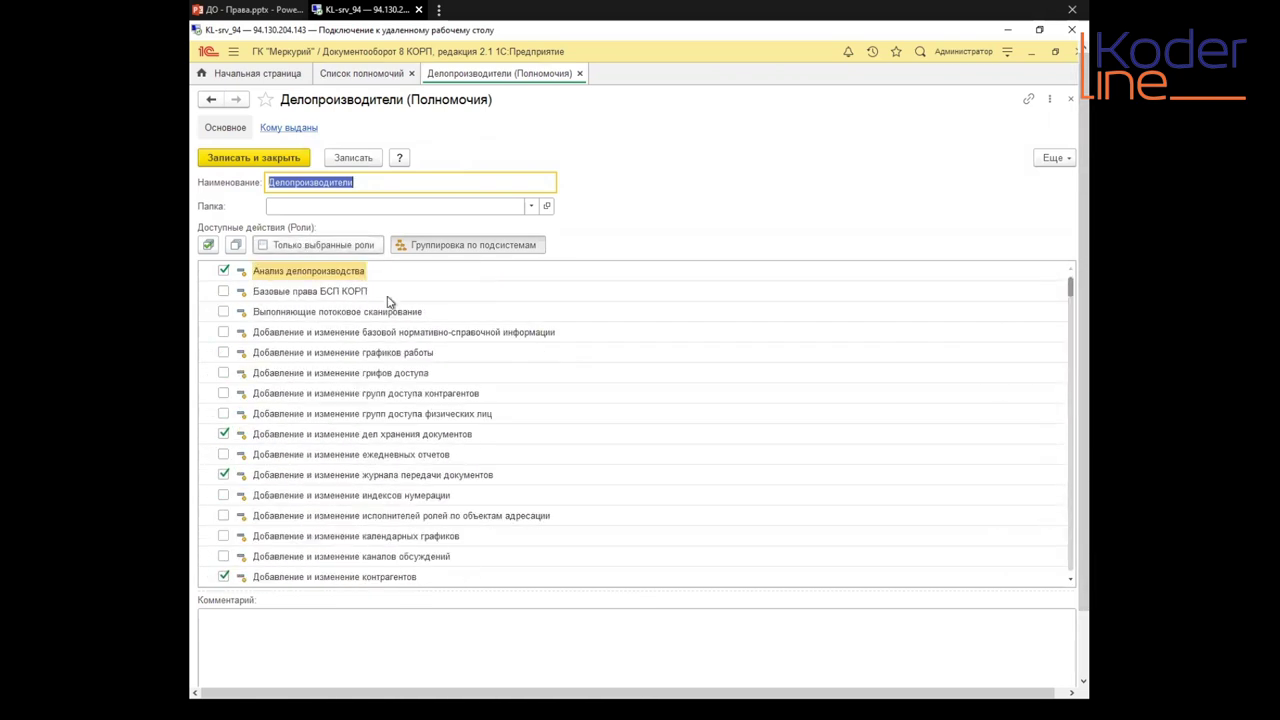
pyautogui.moveTo(1066, 292); pyautogui.dragTo(1042, 517)
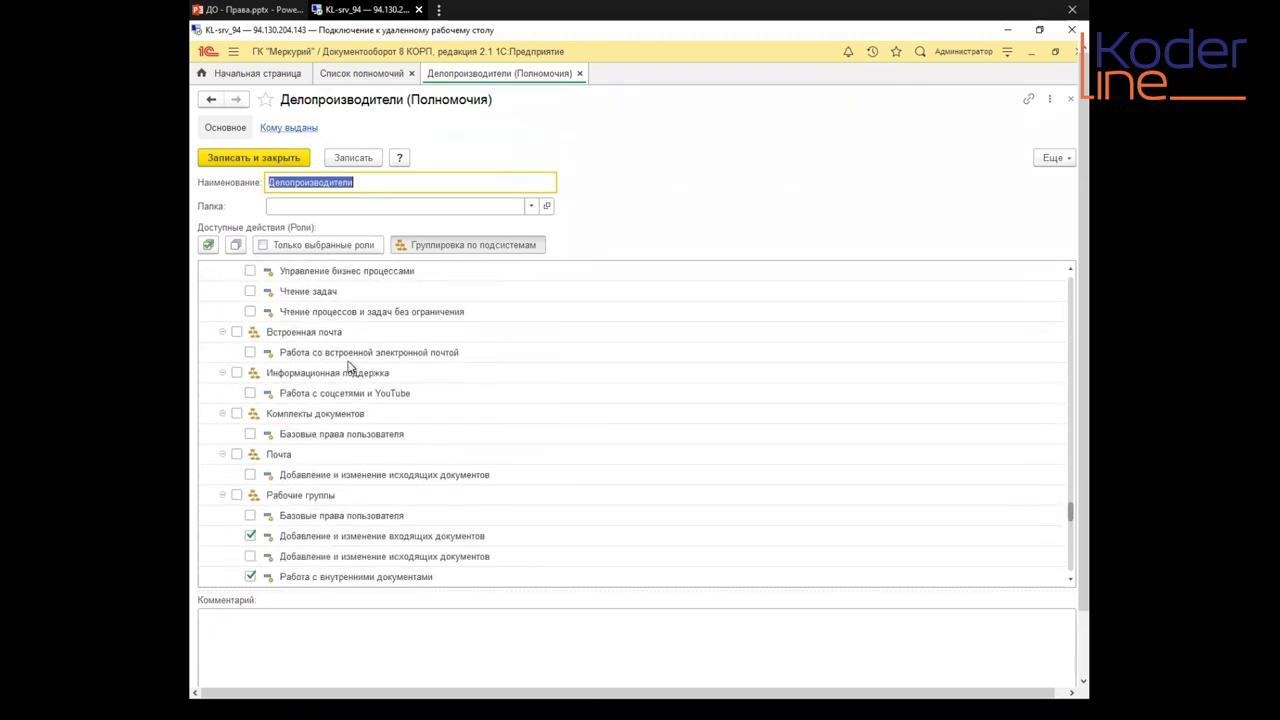
pyautogui.scroll(5, 340, 360)
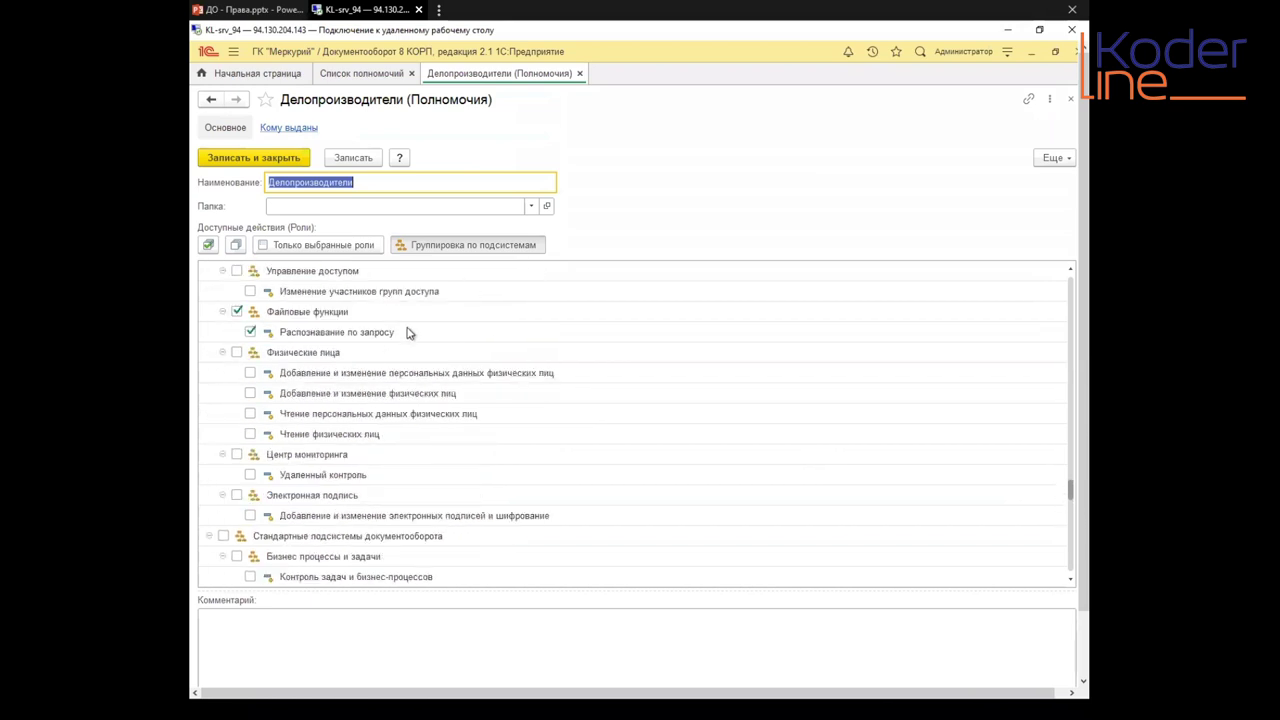
pyautogui.scroll(3, 408, 333)
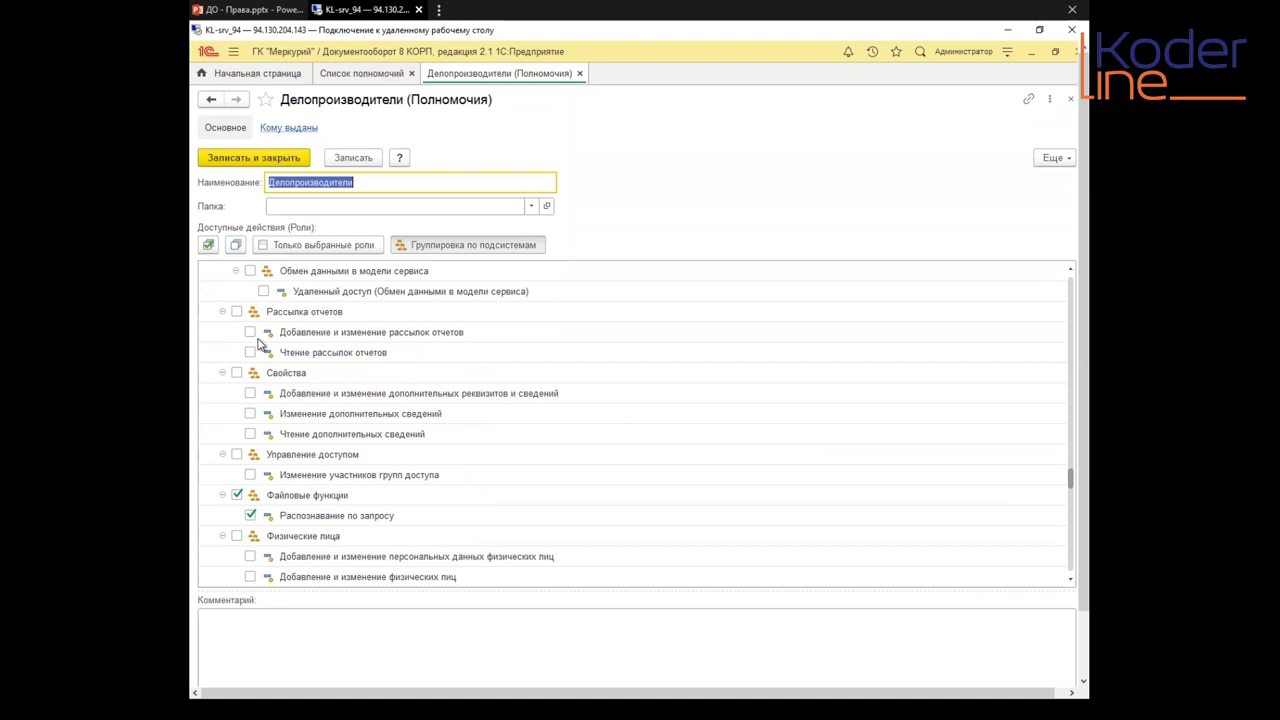
pyautogui.scroll(6, 272, 352)
pyautogui.scroll(1, 280, 355)
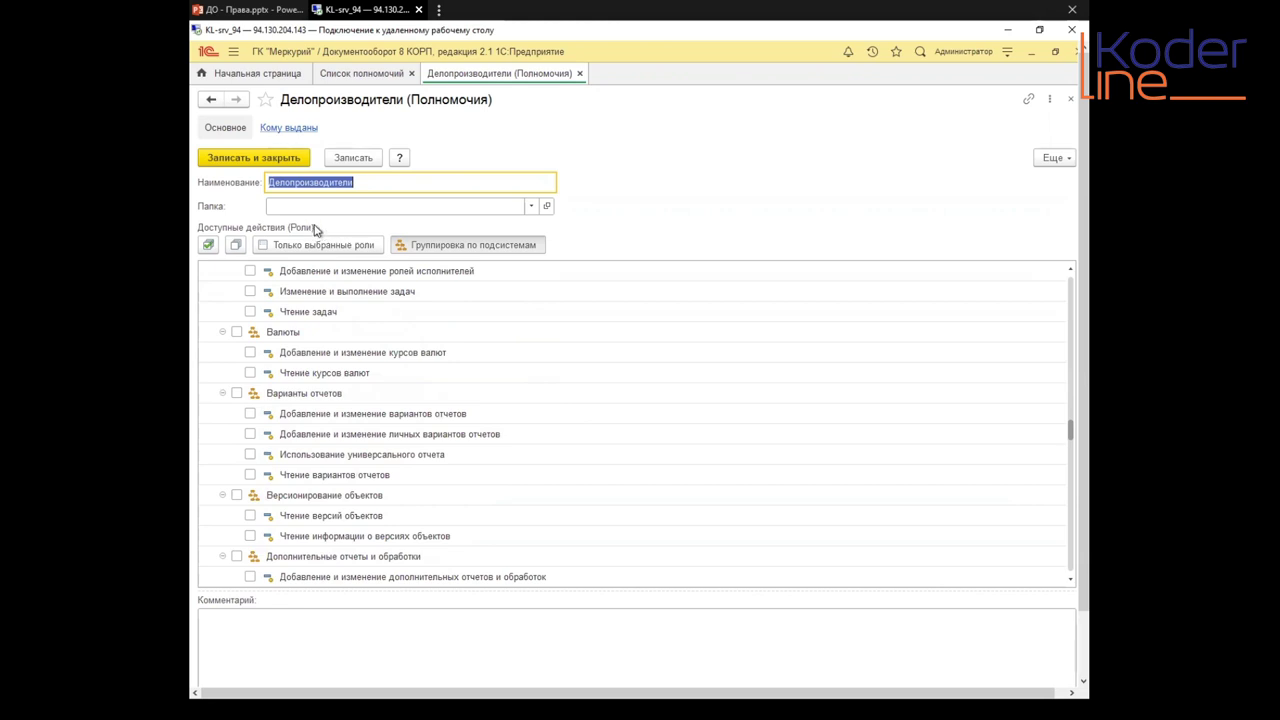
pyautogui.scroll(5, 310, 373)
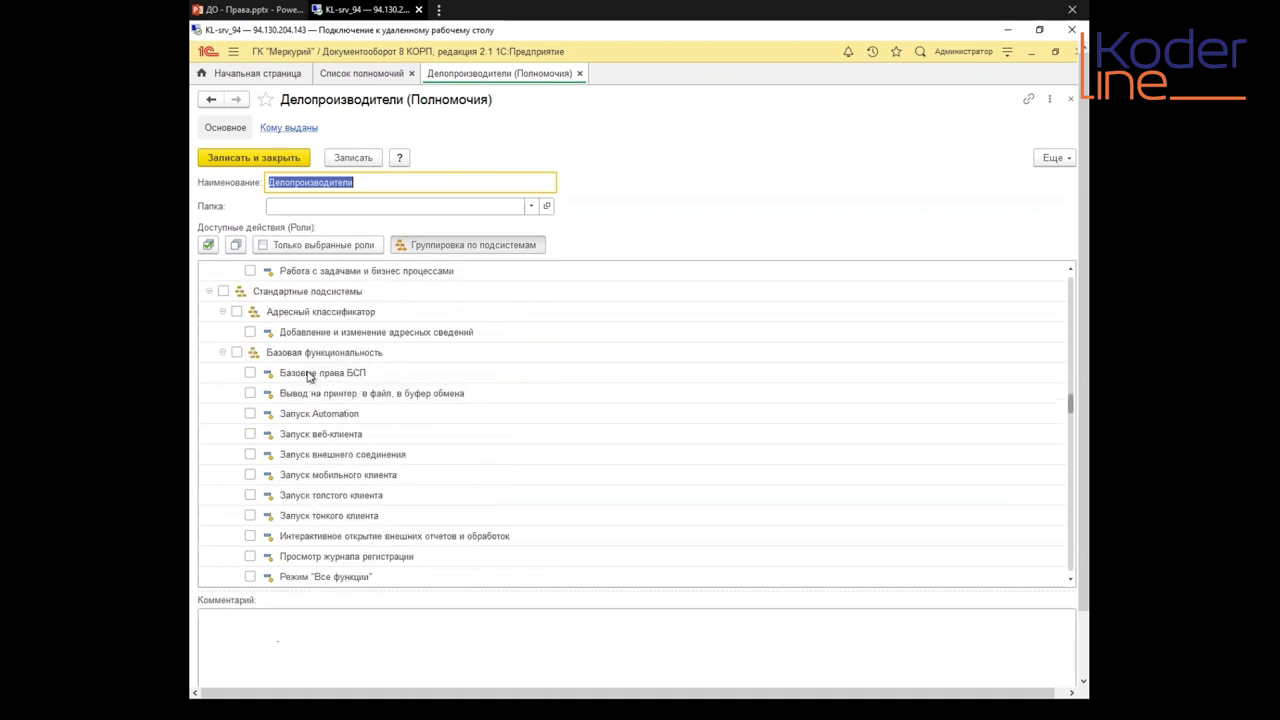
pyautogui.scroll(15, 308, 374)
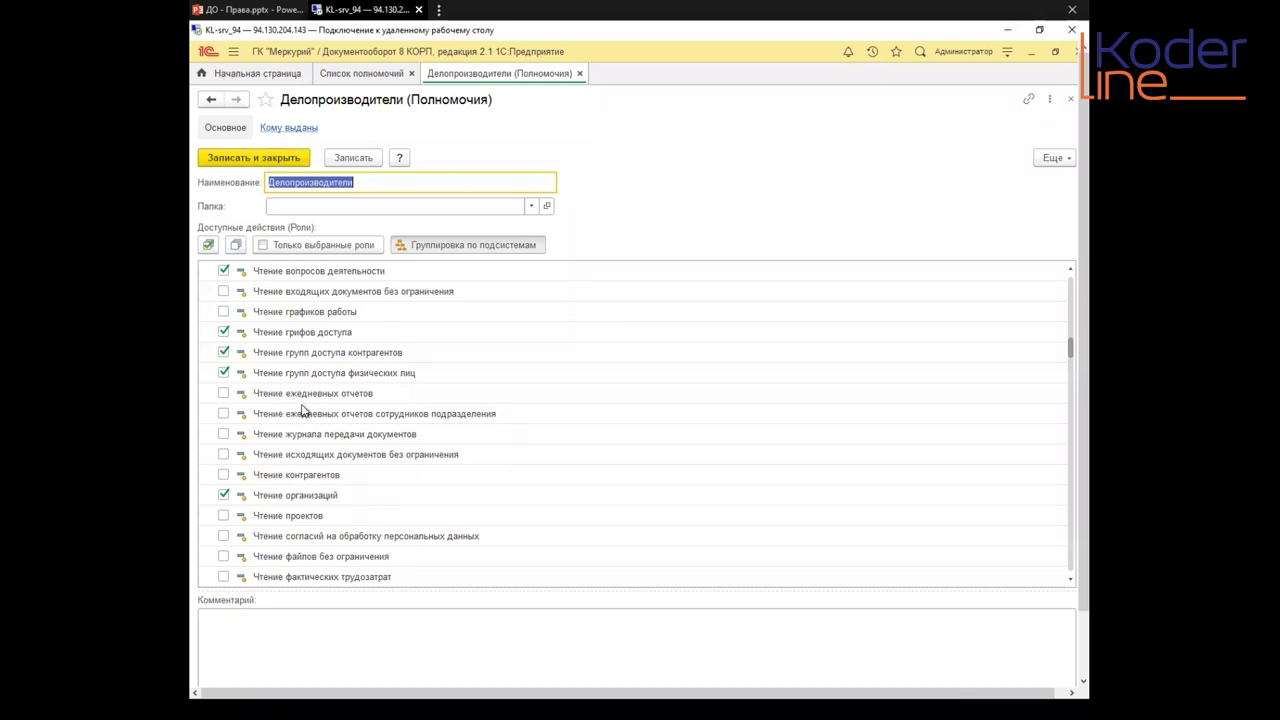
# Step: Turn off grouping by subsystems to examine the flat role list, and restore the grouping
pyautogui.click(436, 250)
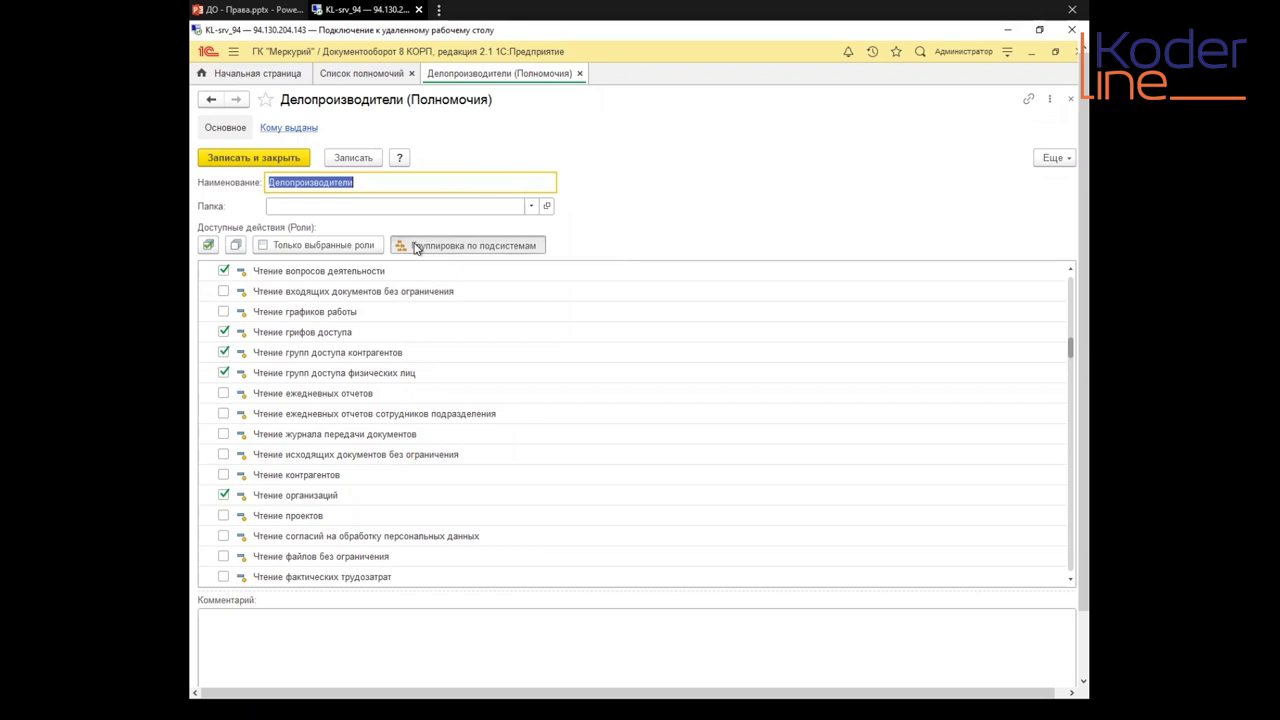
pyautogui.scroll(-5, 316, 345)
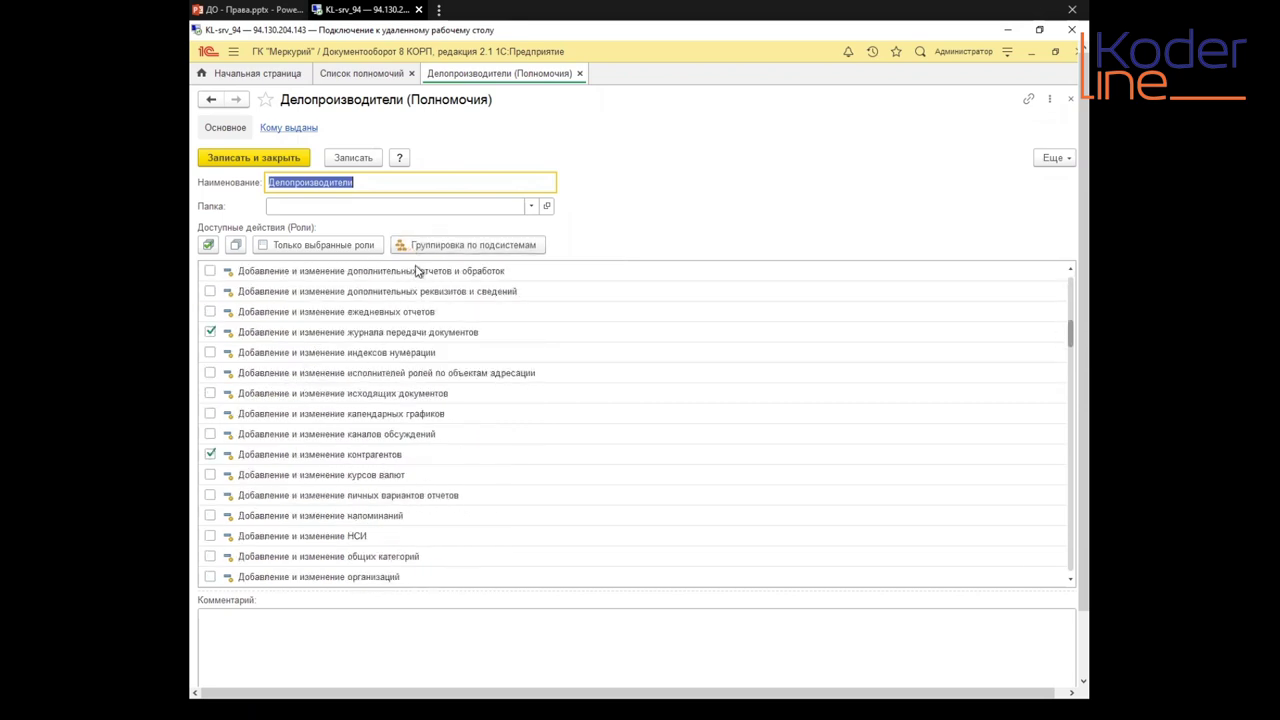
pyautogui.scroll(8, 255, 362)
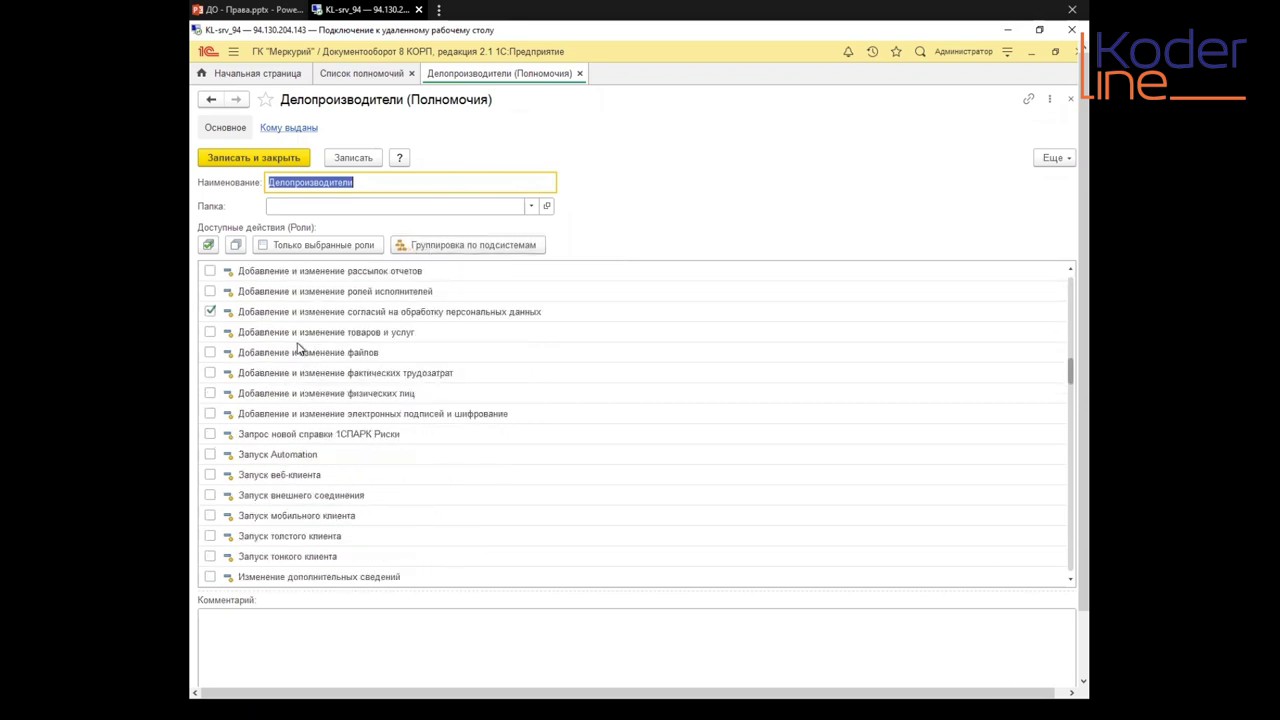
pyautogui.scroll(1, 285, 318)
pyautogui.click(329, 291)
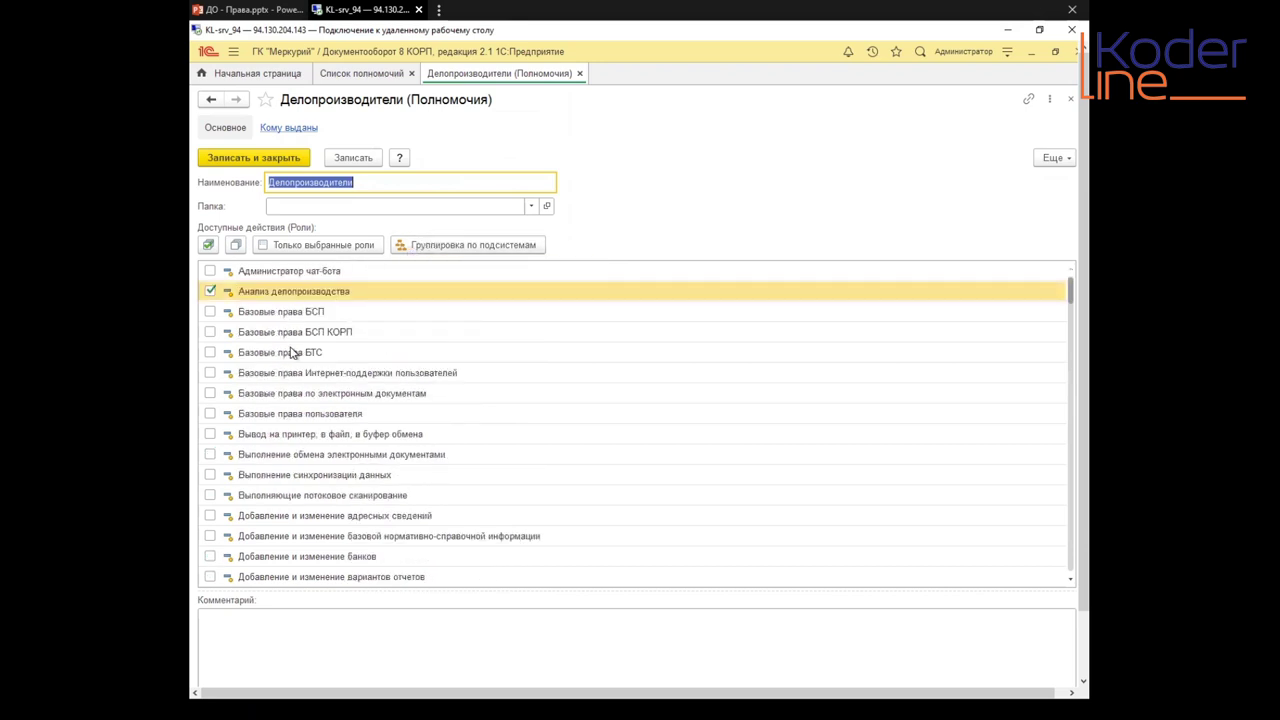
pyautogui.scroll(-5, 292, 356)
pyautogui.click(432, 246)
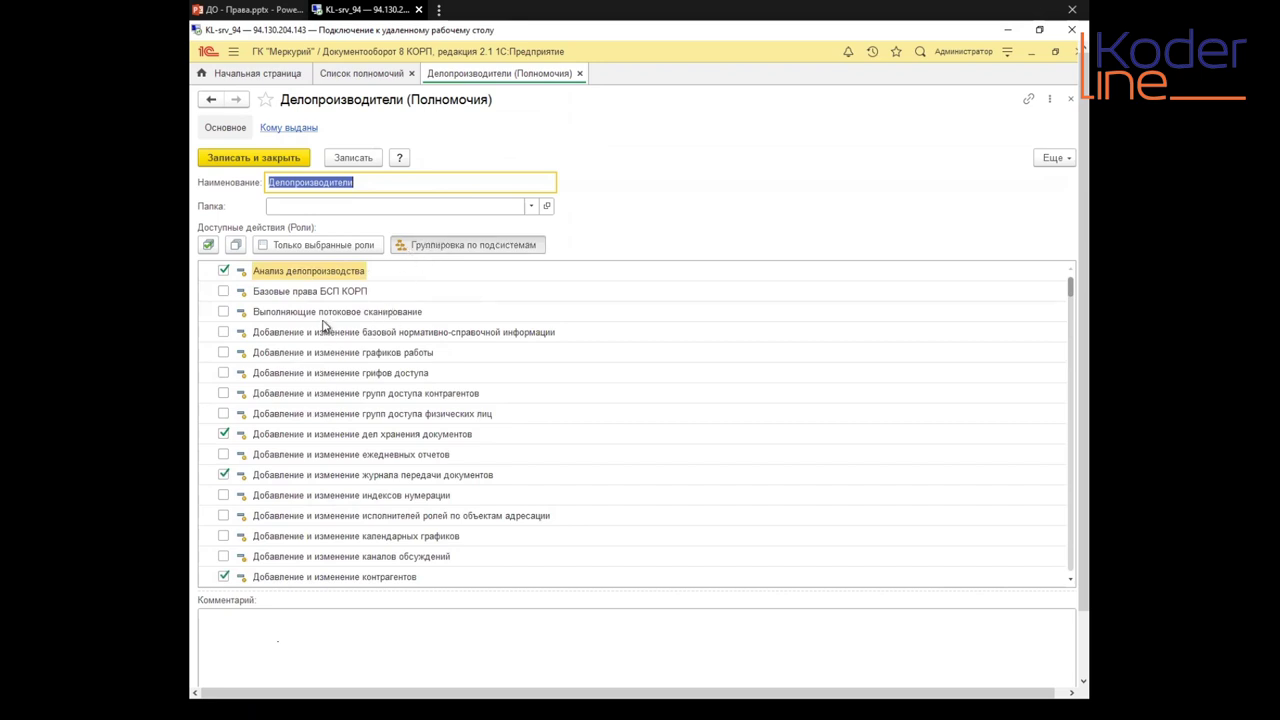
pyautogui.scroll(-3, 540, 268)
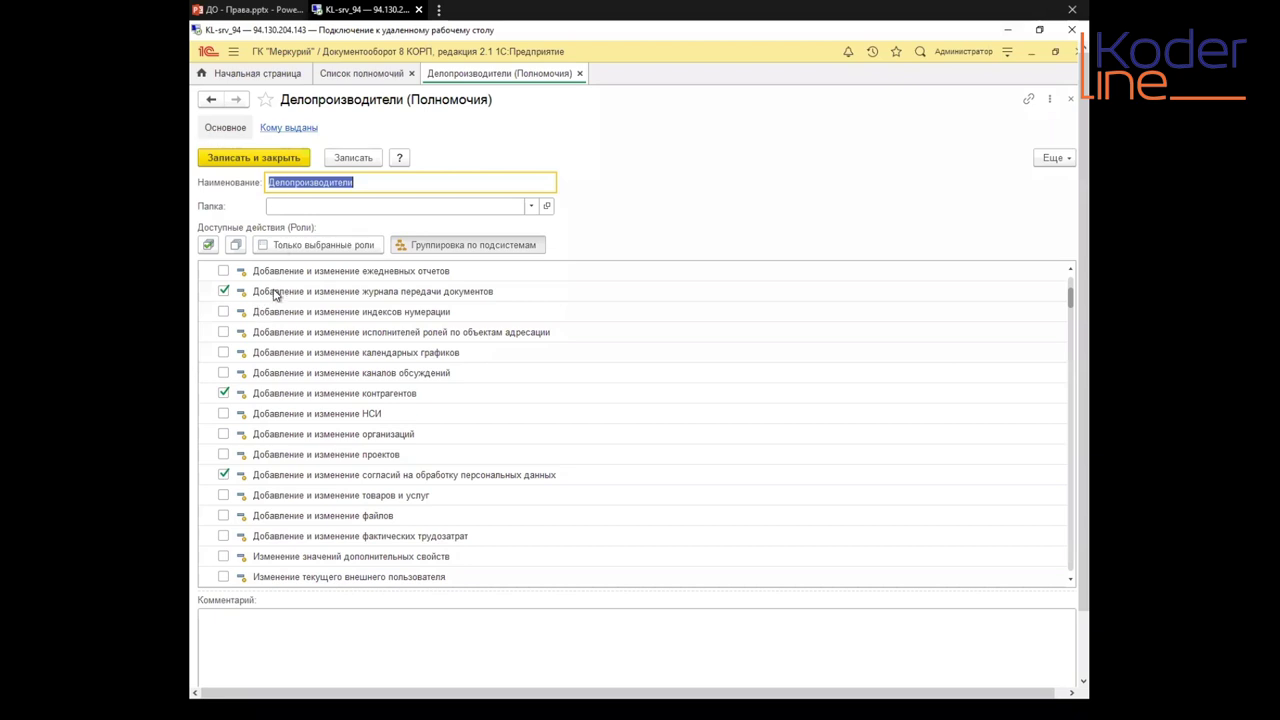
# Step: Check to whom the Делопроизводители authority is granted and return to the list of authorities
pyautogui.click(286, 131)
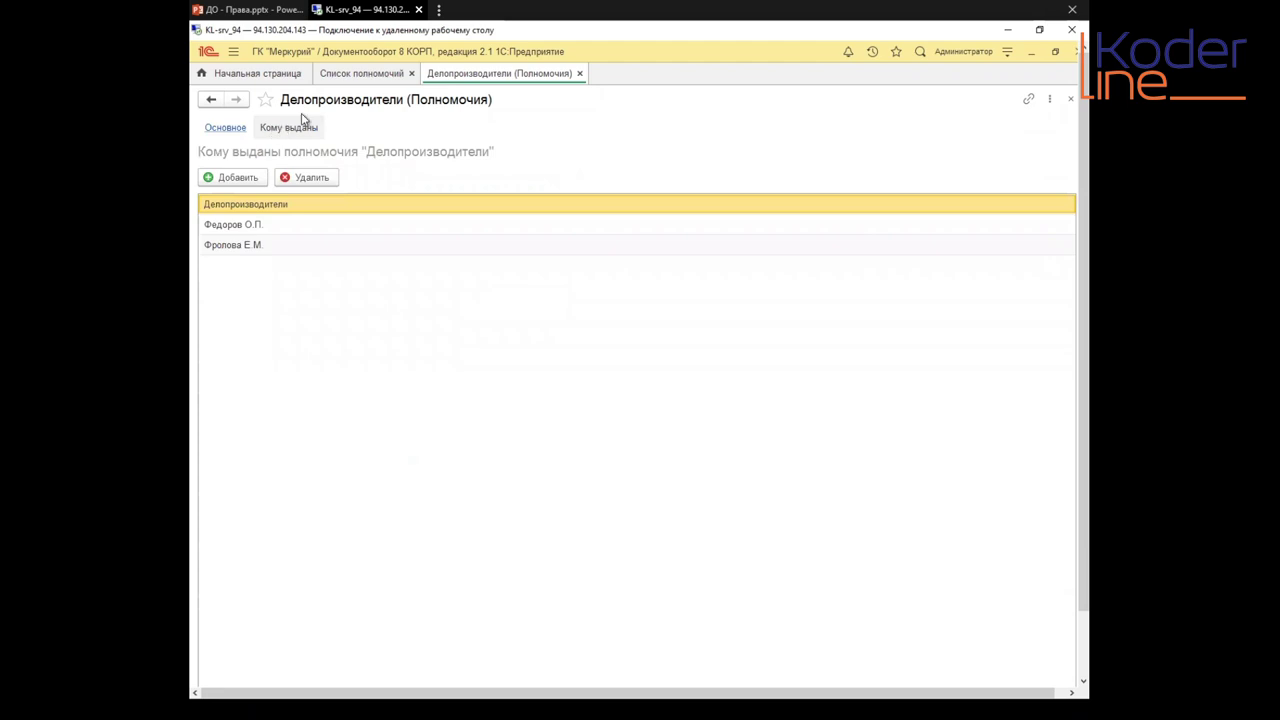
pyautogui.click(342, 74)
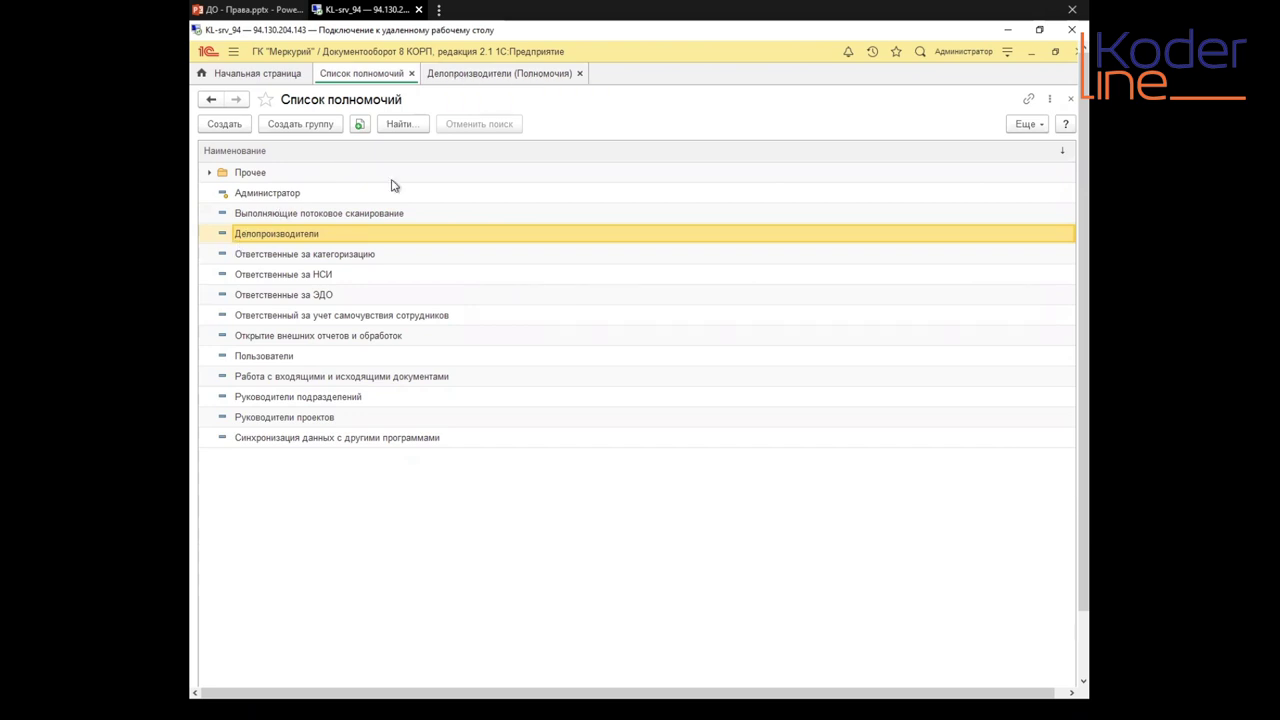
# Step: Reopen the Делопроизводители authority and review the group and employees it is granted to
pyautogui.click(445, 78)
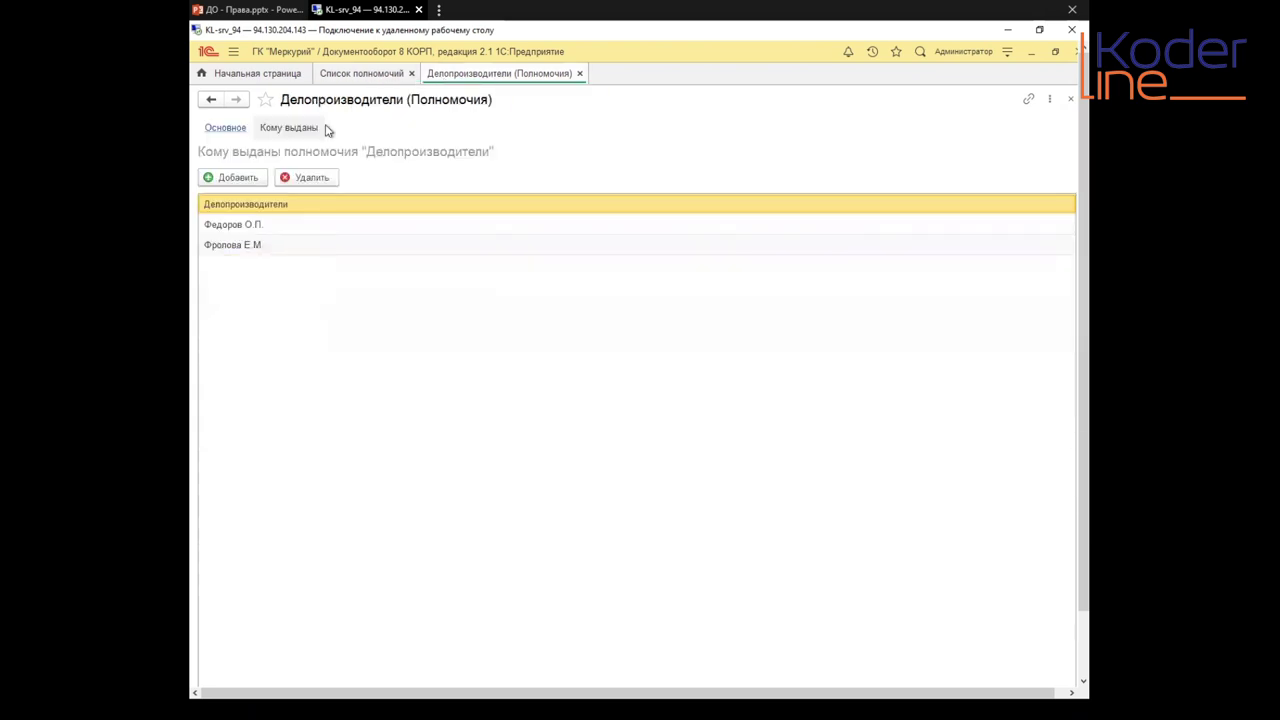
pyautogui.click(255, 225)
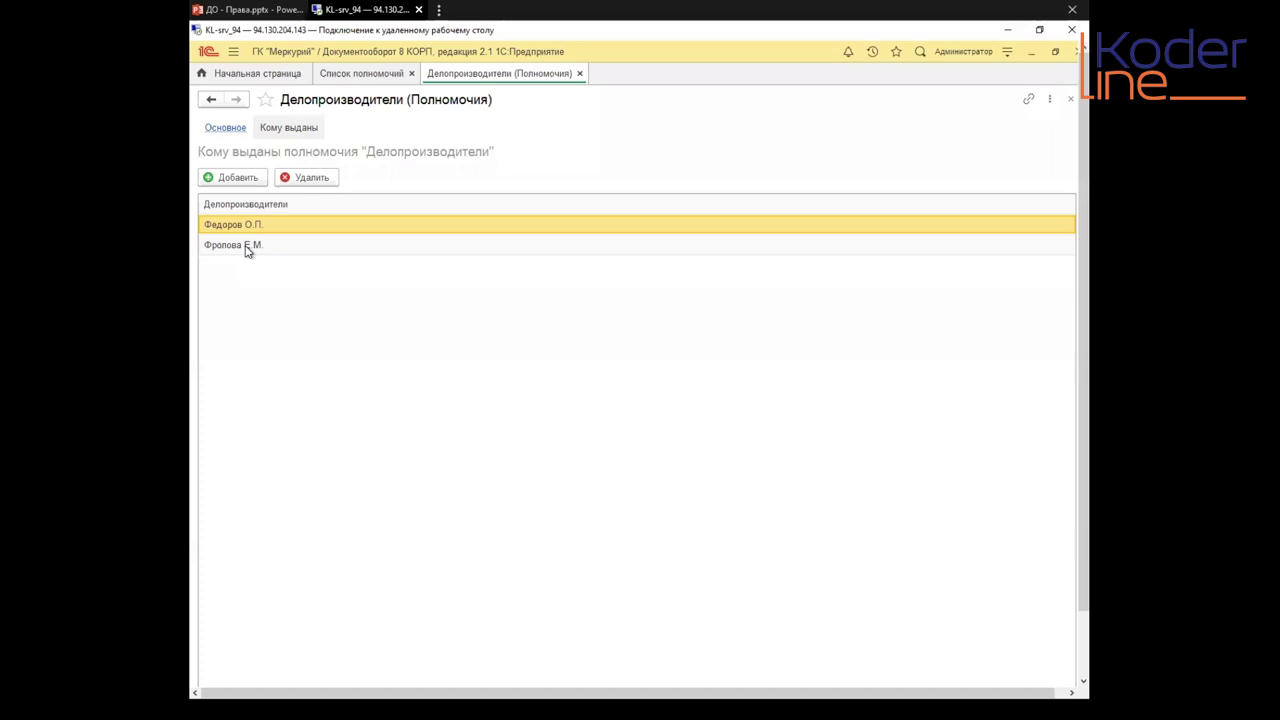
pyautogui.click(248, 249)
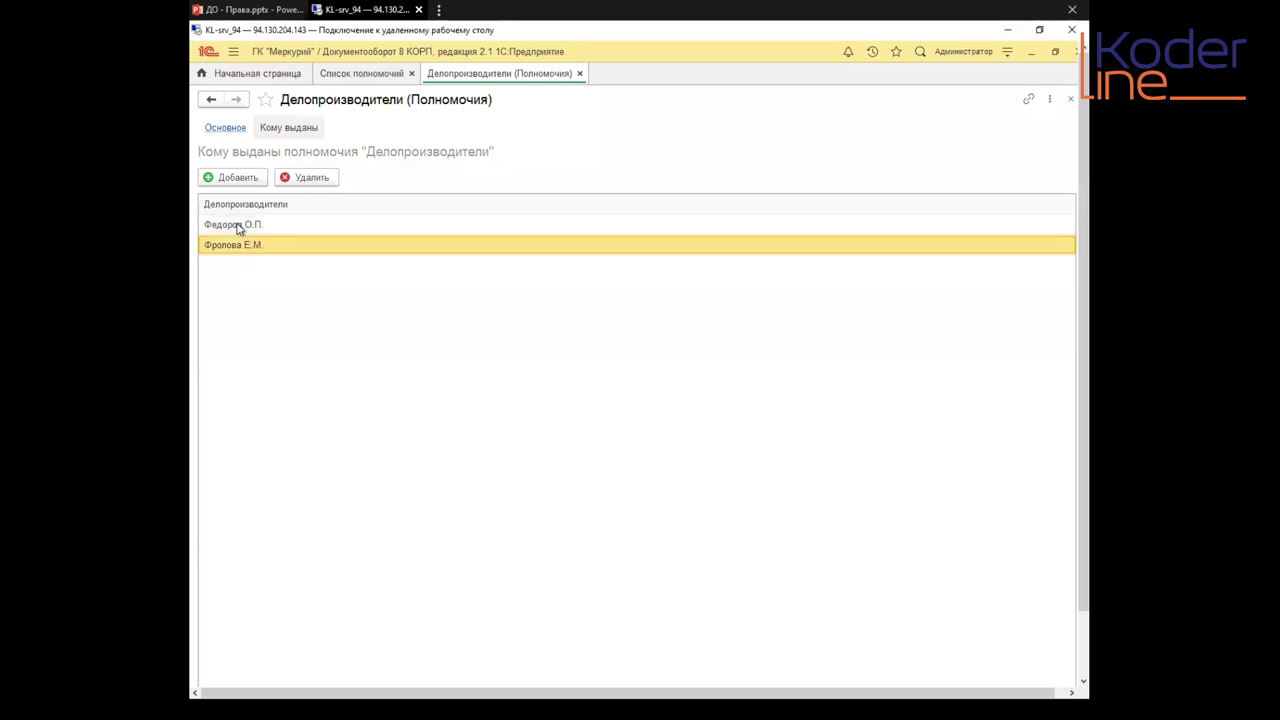
pyautogui.click(238, 226)
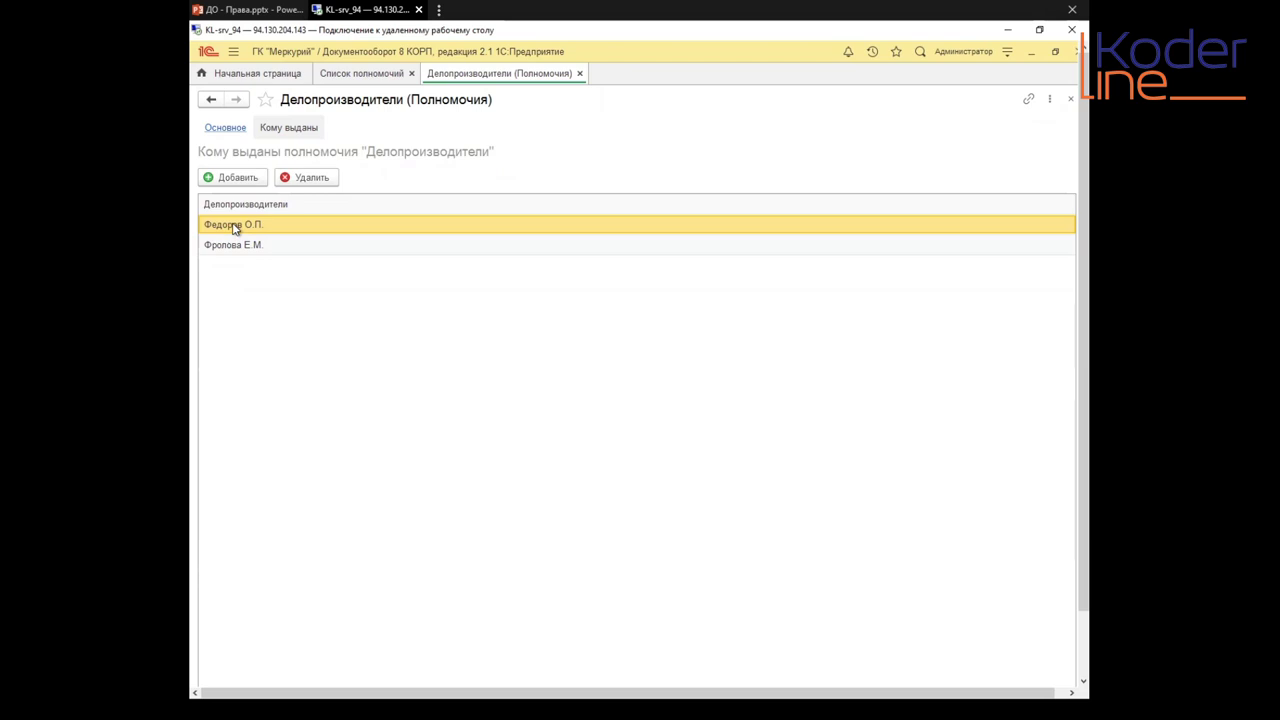
pyautogui.click(243, 210)
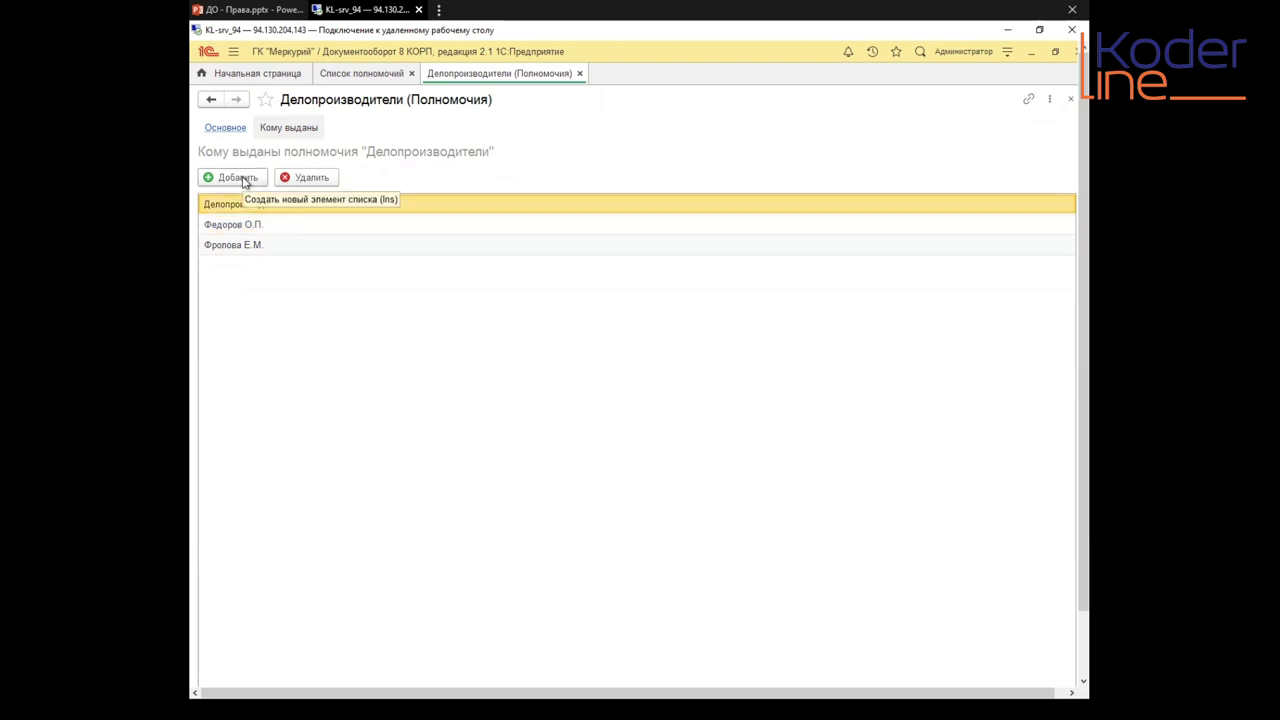
pyautogui.press('Down')
pyautogui.press('Down')
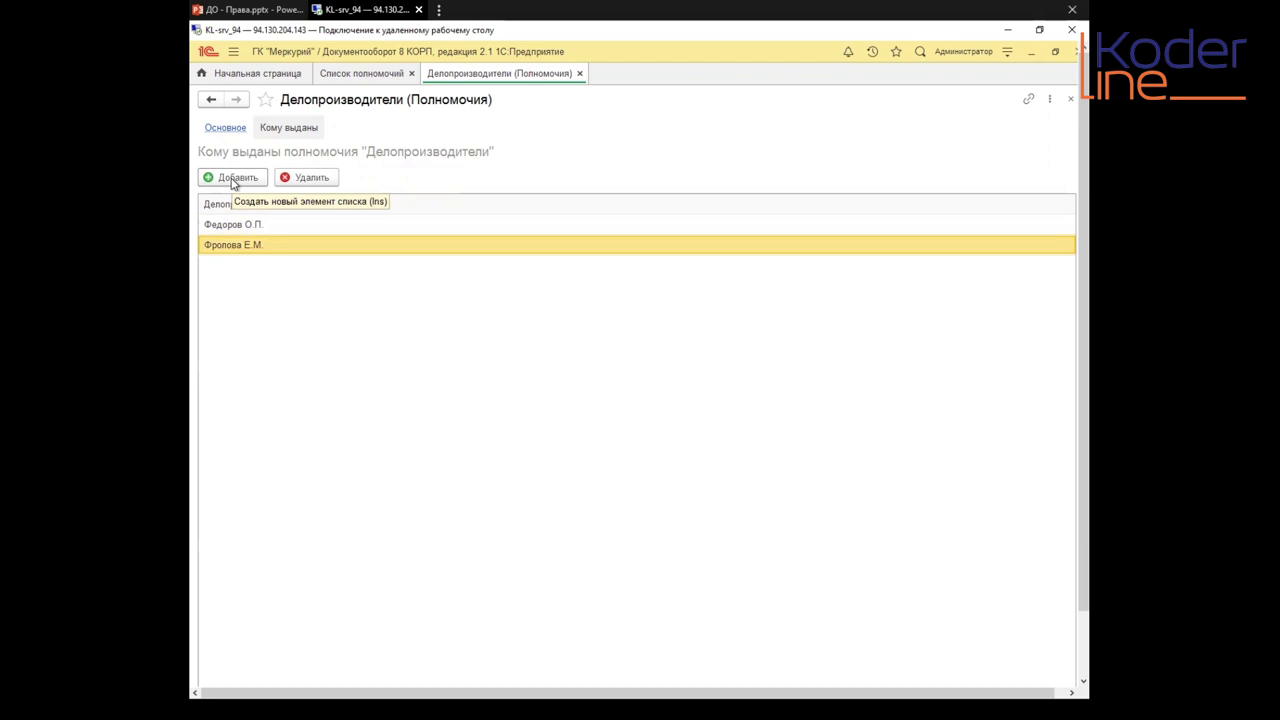
# Step: Grant the Делопроизводители authority to the Бухгалтерия department under Администрация, and close the authority
pyautogui.click(233, 179)
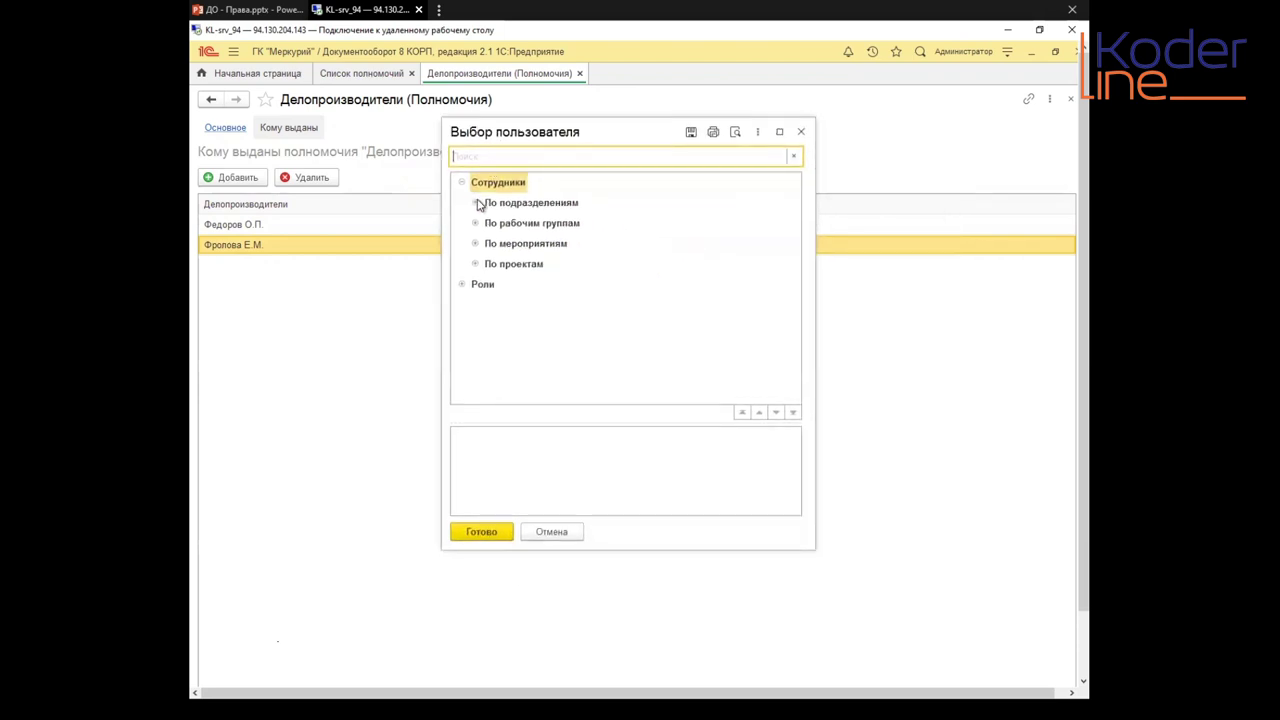
pyautogui.click(476, 203)
pyautogui.click(476, 244)
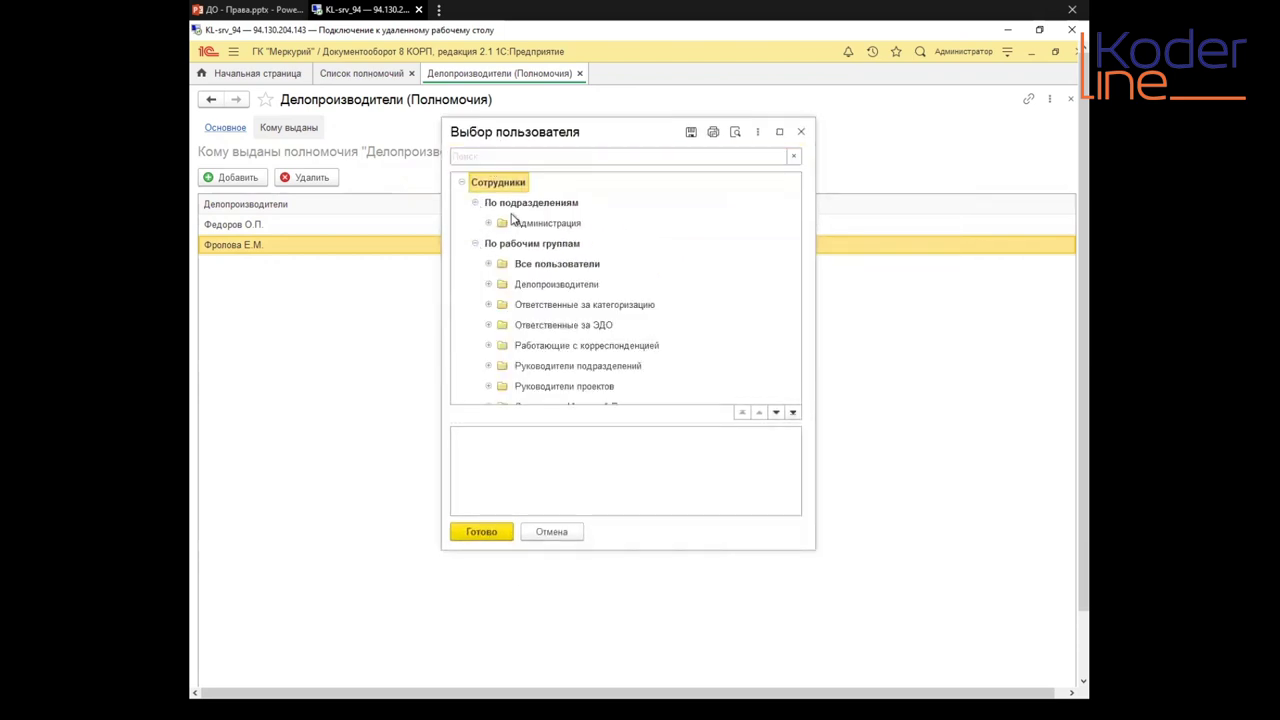
pyautogui.click(489, 224)
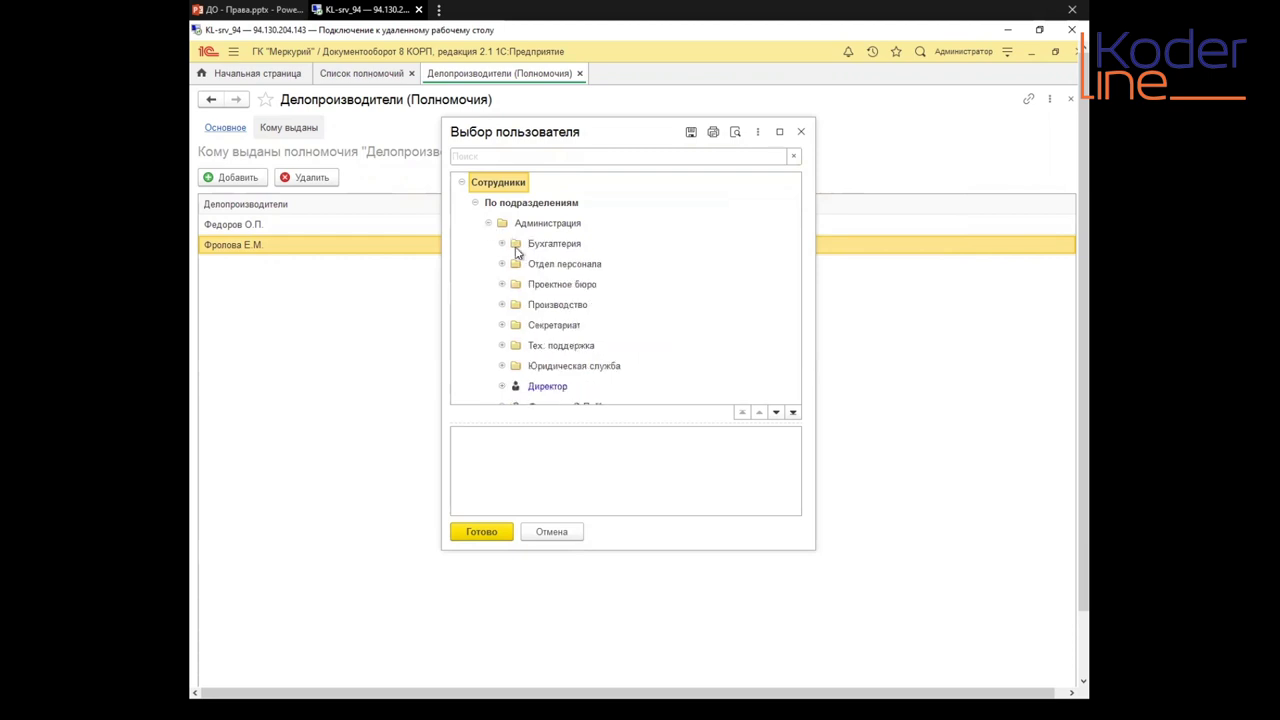
pyautogui.click(505, 246)
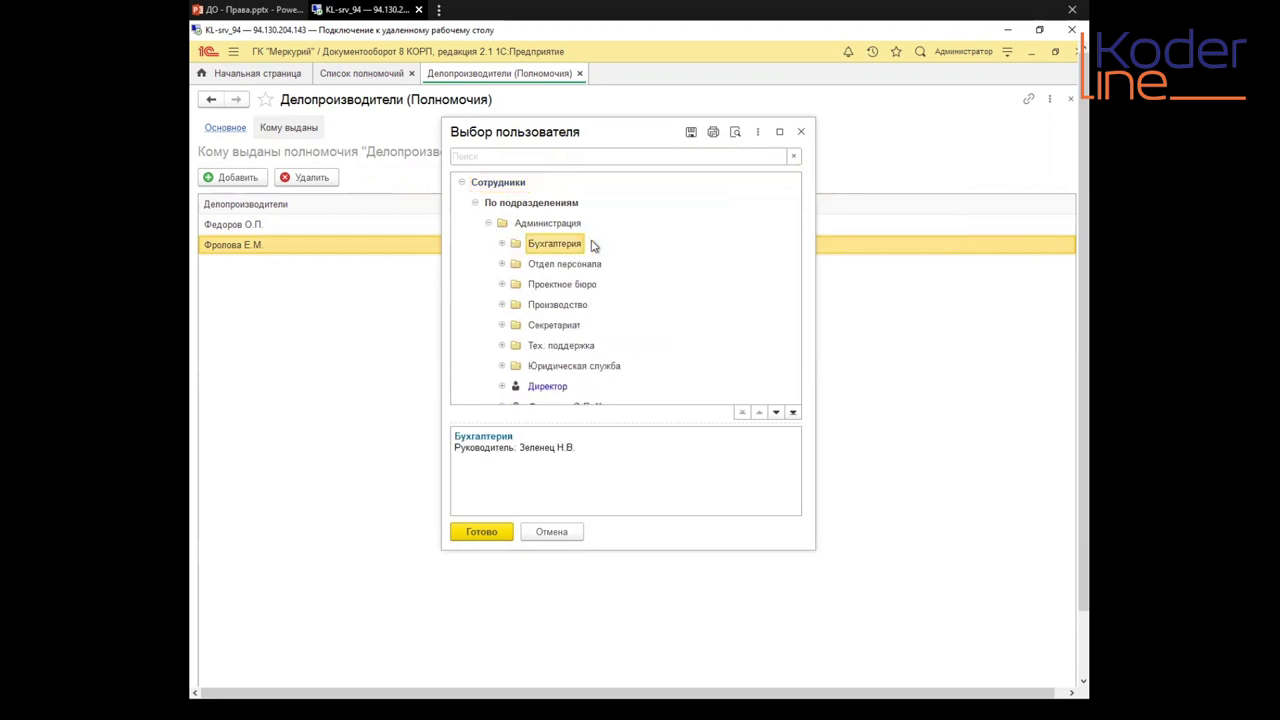
pyautogui.click(481, 532)
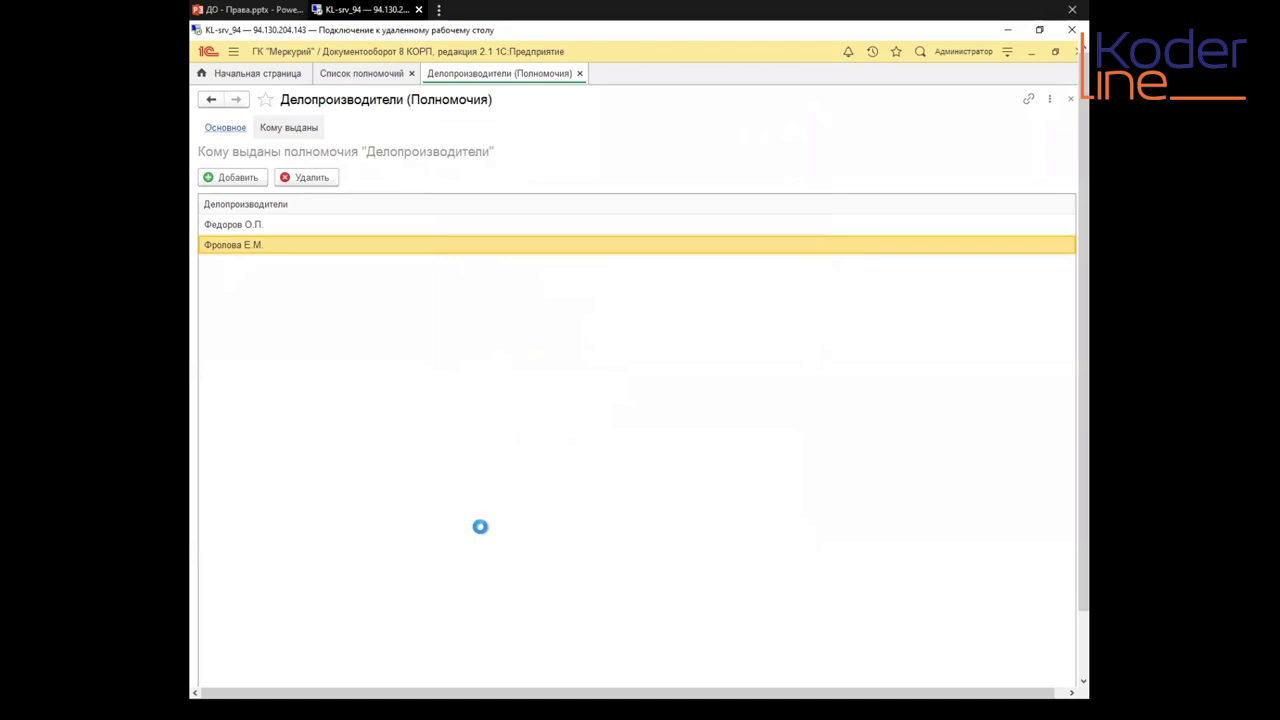
pyautogui.click(250, 268)
pyautogui.click(228, 128)
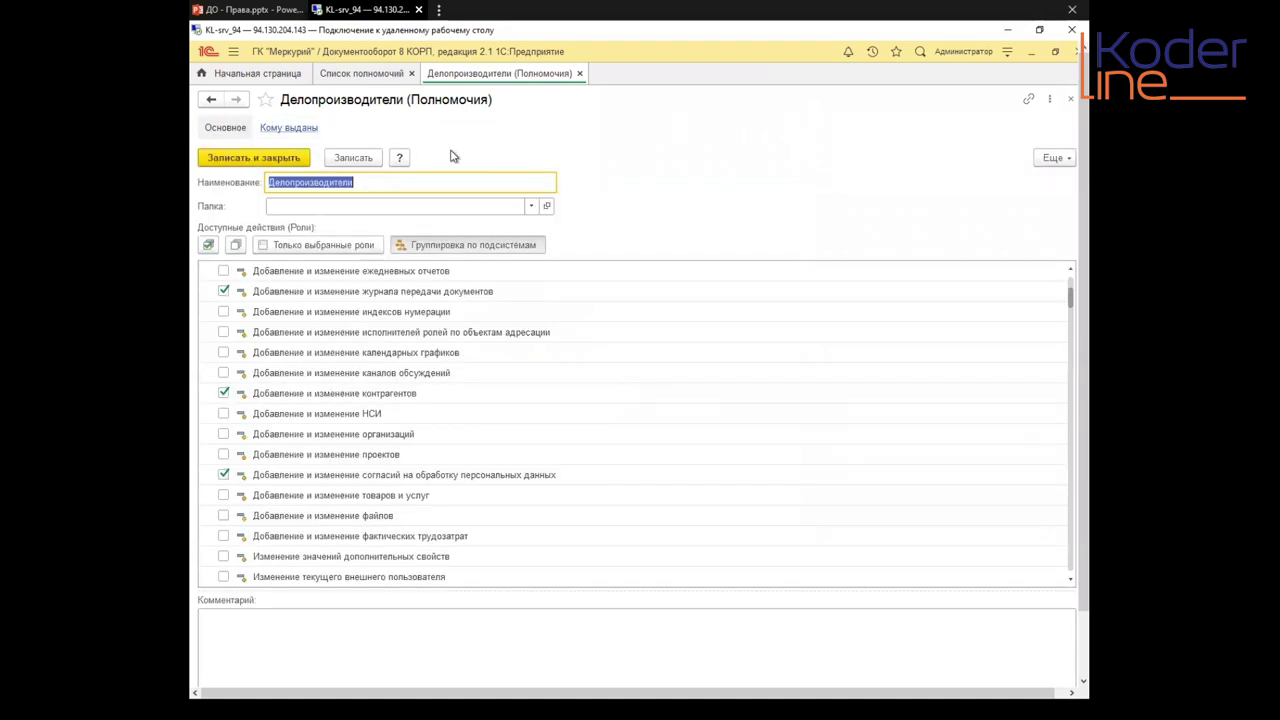
pyautogui.click(1068, 99)
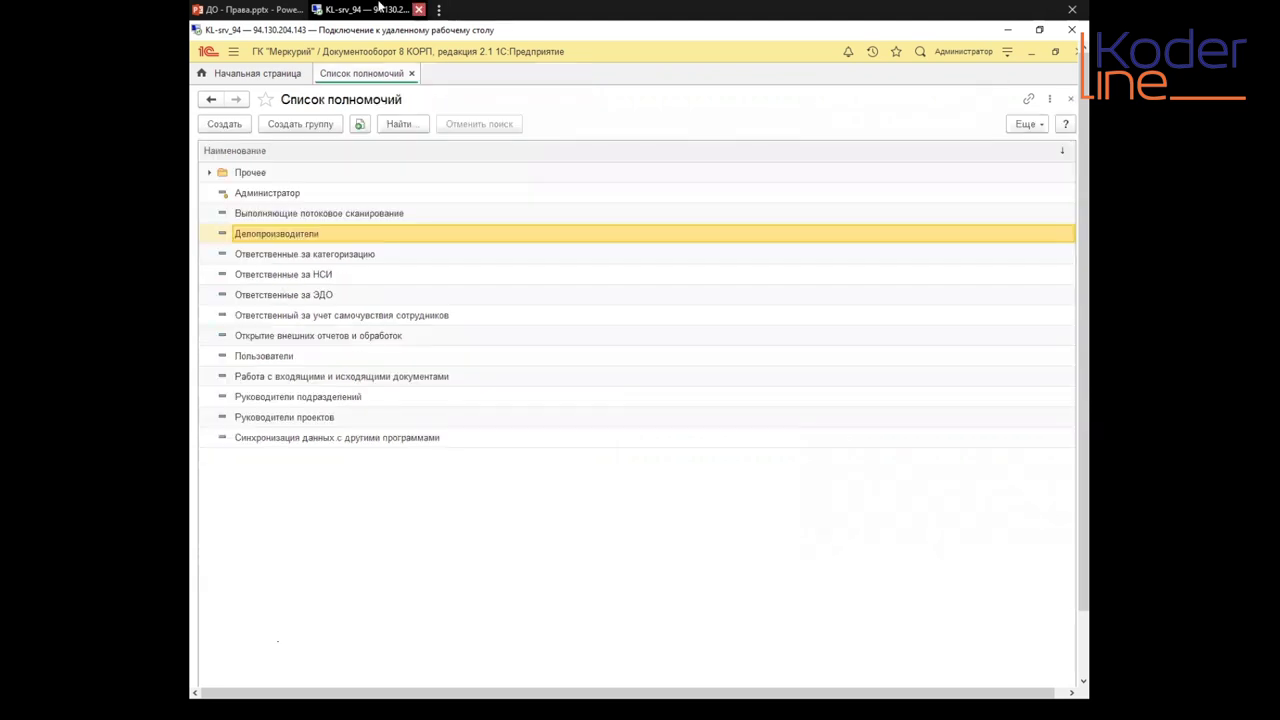
# Step: Switch to the PowerPoint presentation, review the Полномочия slide and go on to slide 5, Политики доступа
pyautogui.click(256, 10)
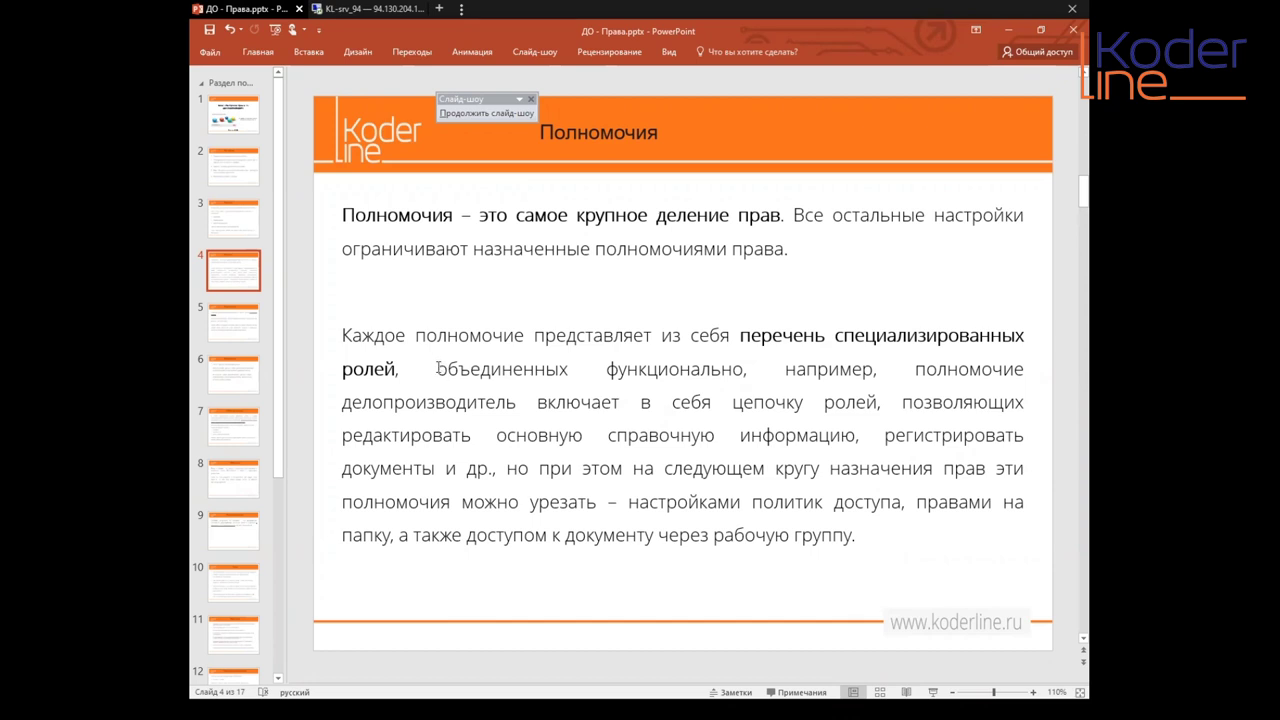
pyautogui.moveTo(440, 368); pyautogui.dragTo(1022, 370)
pyautogui.click(342, 401)
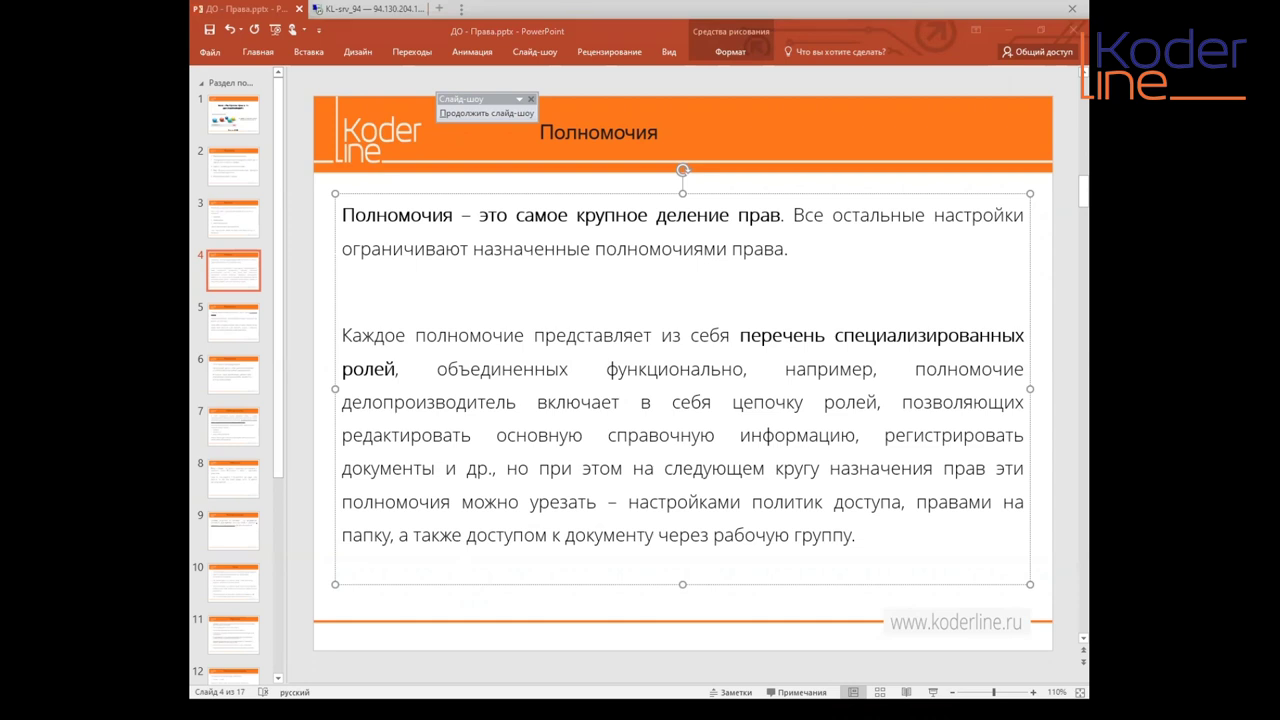
pyautogui.click(233, 322)
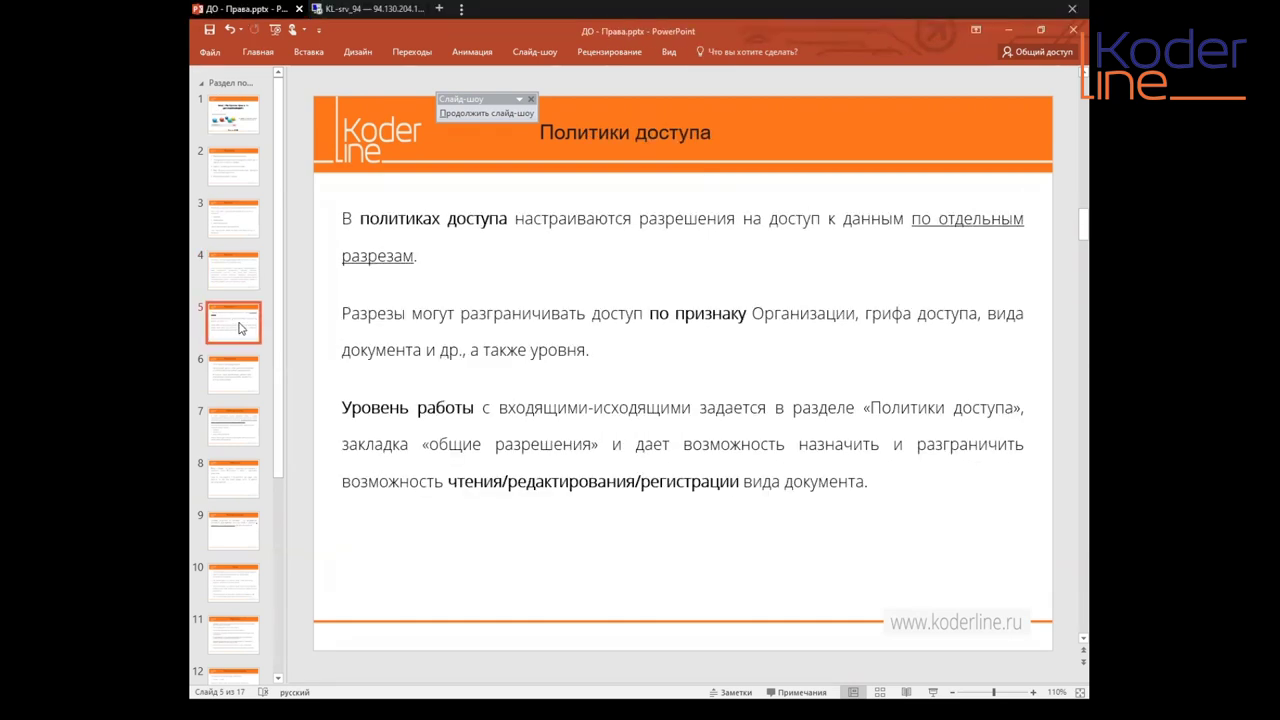
pyautogui.rightClick(240, 327)
pyautogui.click(223, 322)
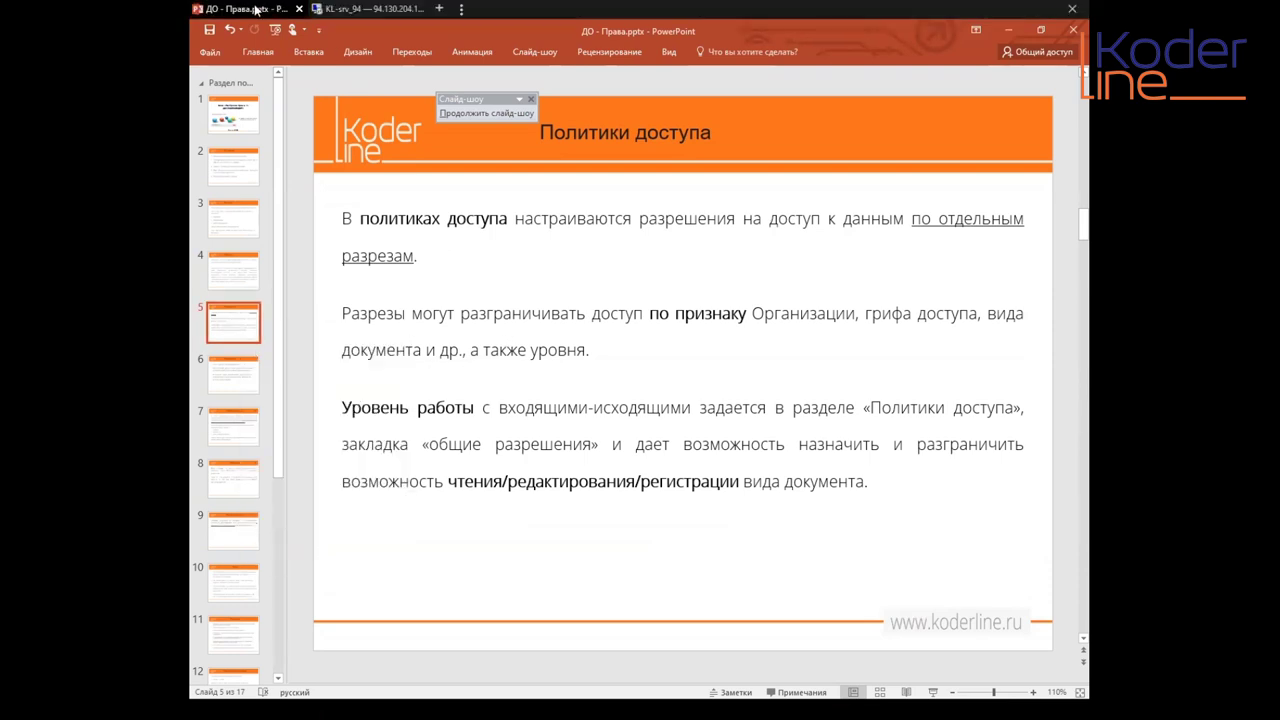
# Step: Switch back to 1C Документооборот, close the list of authorities and open the access policies (Политики доступа)
pyautogui.click(367, 8)
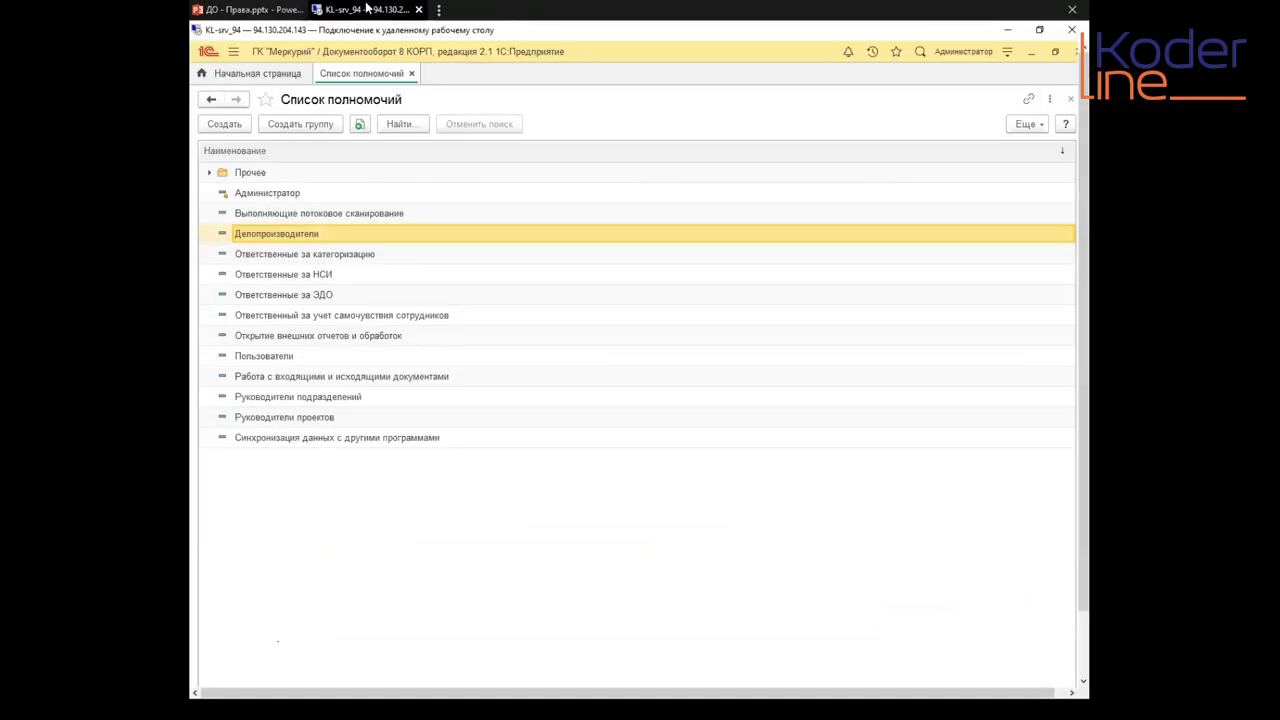
pyautogui.click(1069, 100)
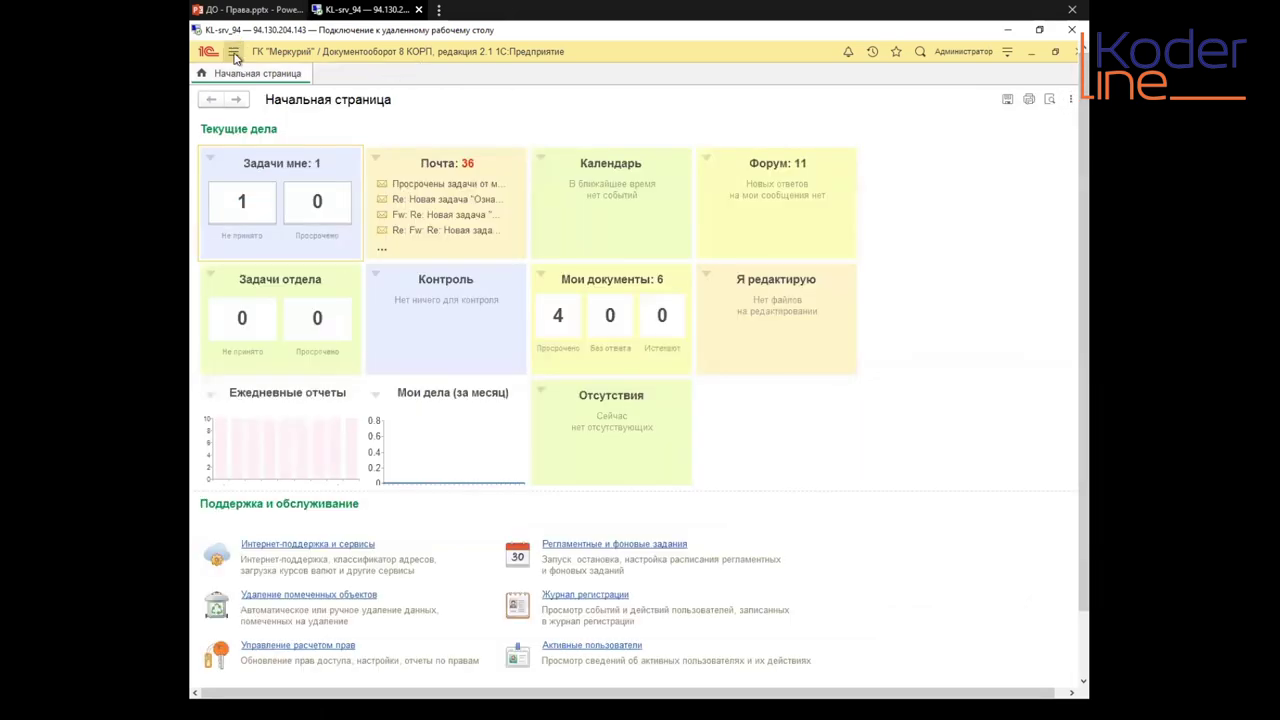
pyautogui.click(233, 52)
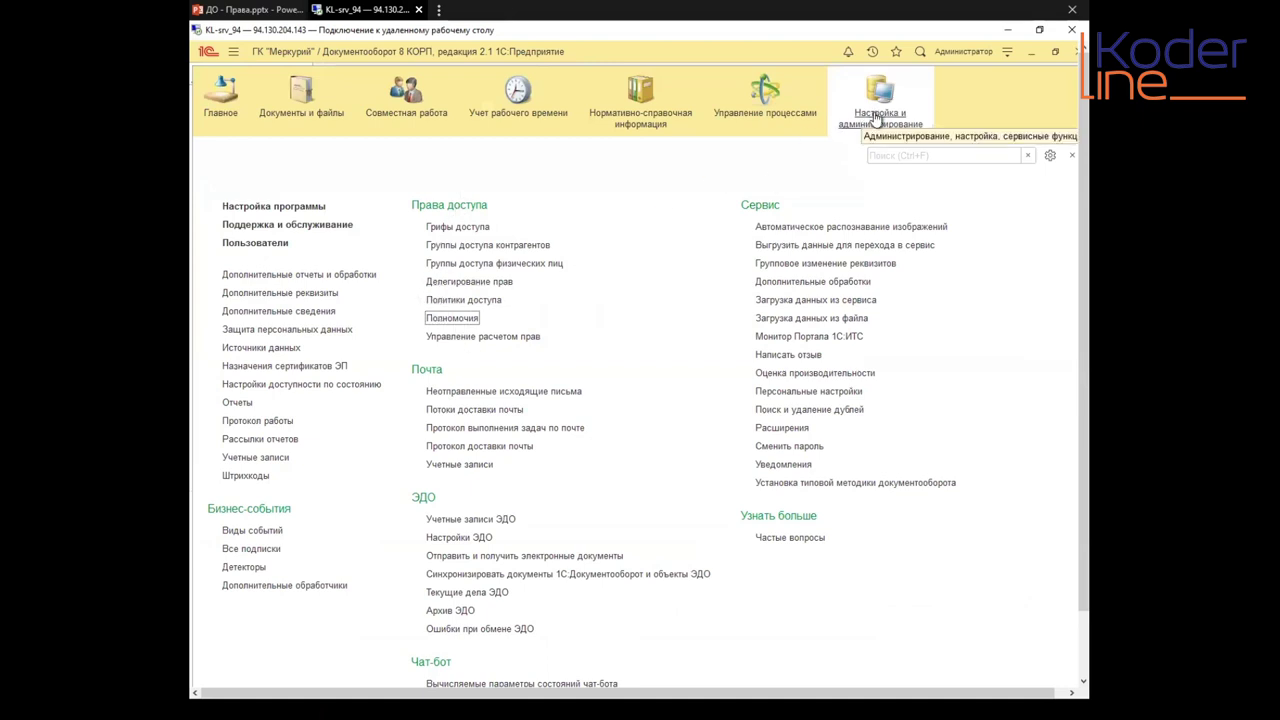
pyautogui.click(447, 301)
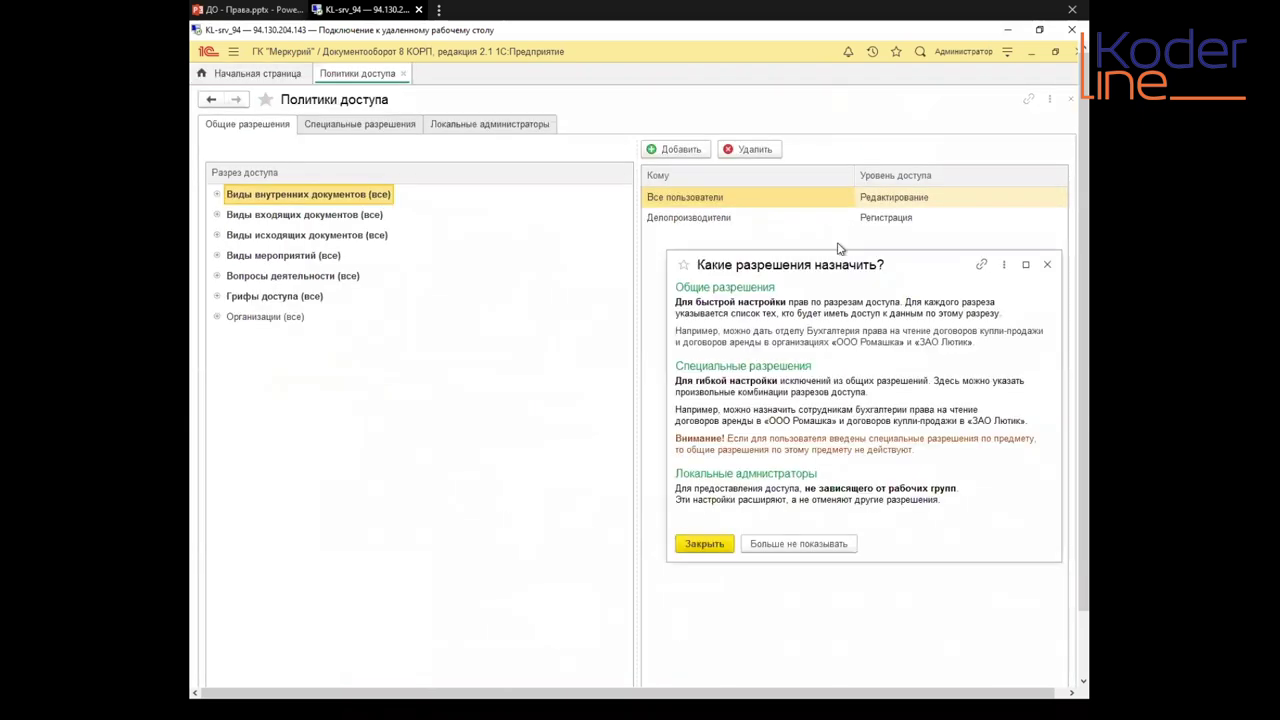
# Step: Read the "Какие разрешения назначить?" hint on general, special and local administrator permissions, and close it
pyautogui.moveTo(810, 262); pyautogui.dragTo(636, 278)
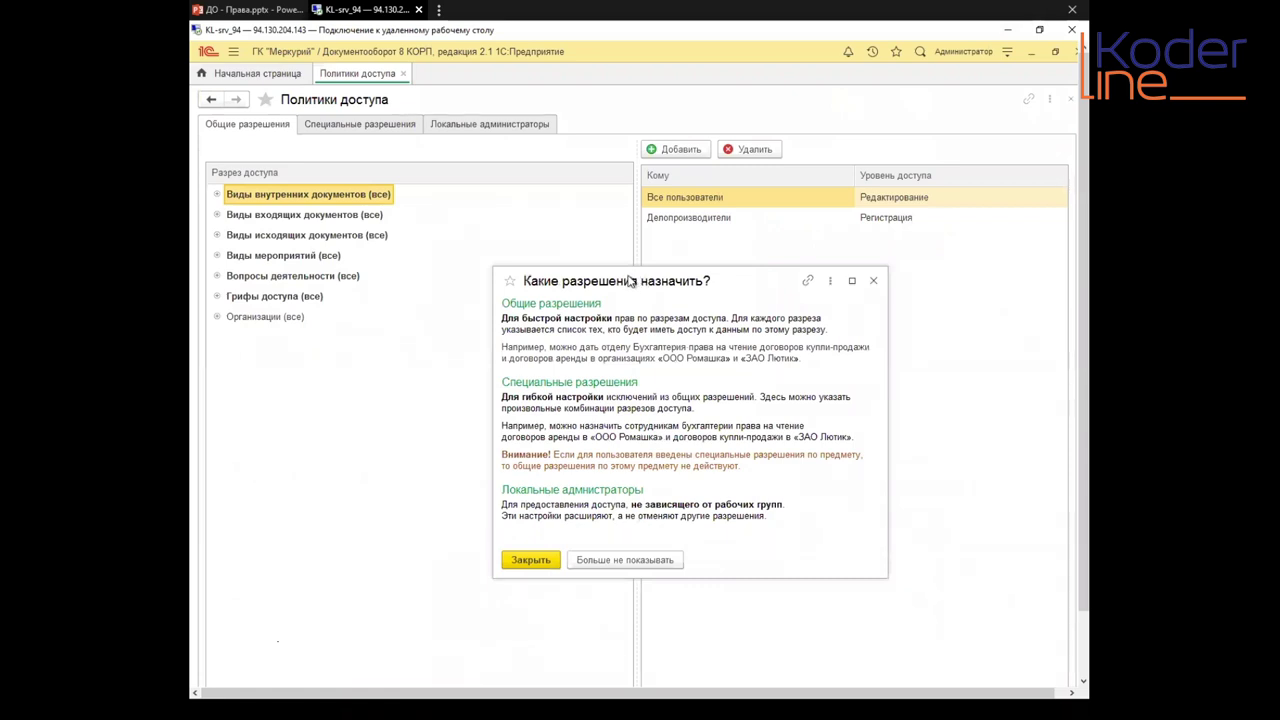
pyautogui.moveTo(636, 284); pyautogui.dragTo(618, 285)
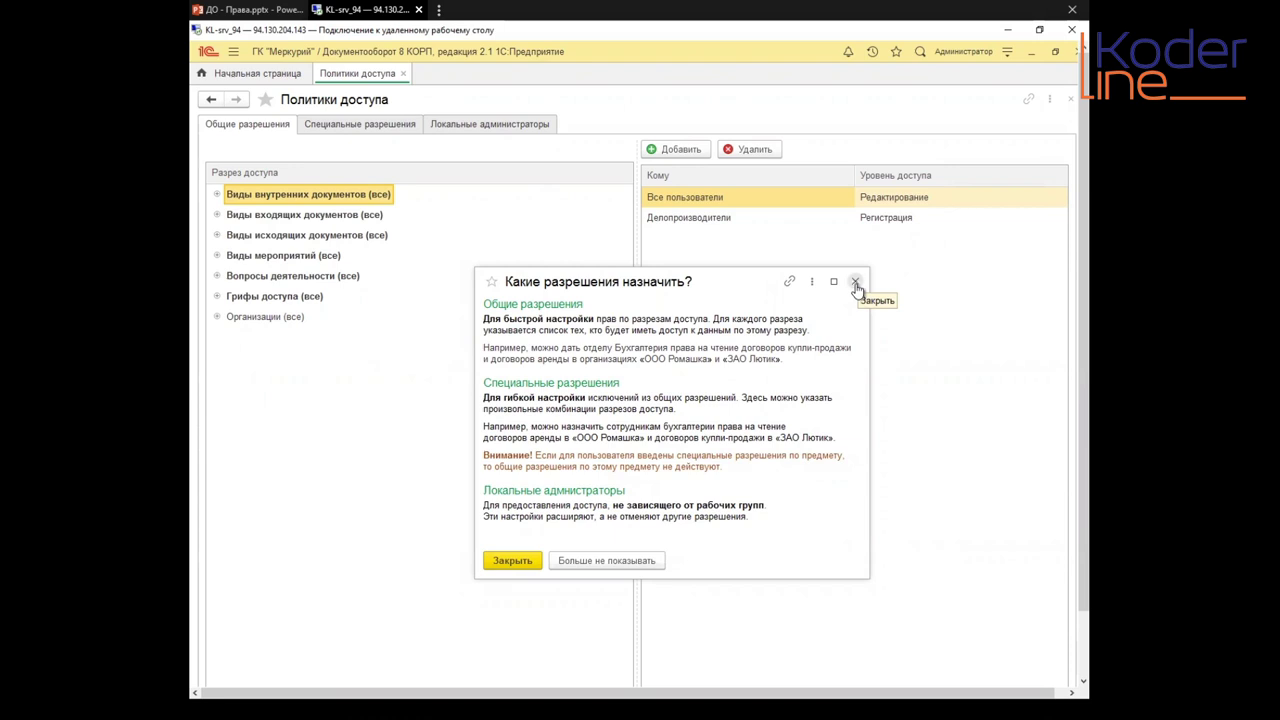
pyautogui.click(854, 281)
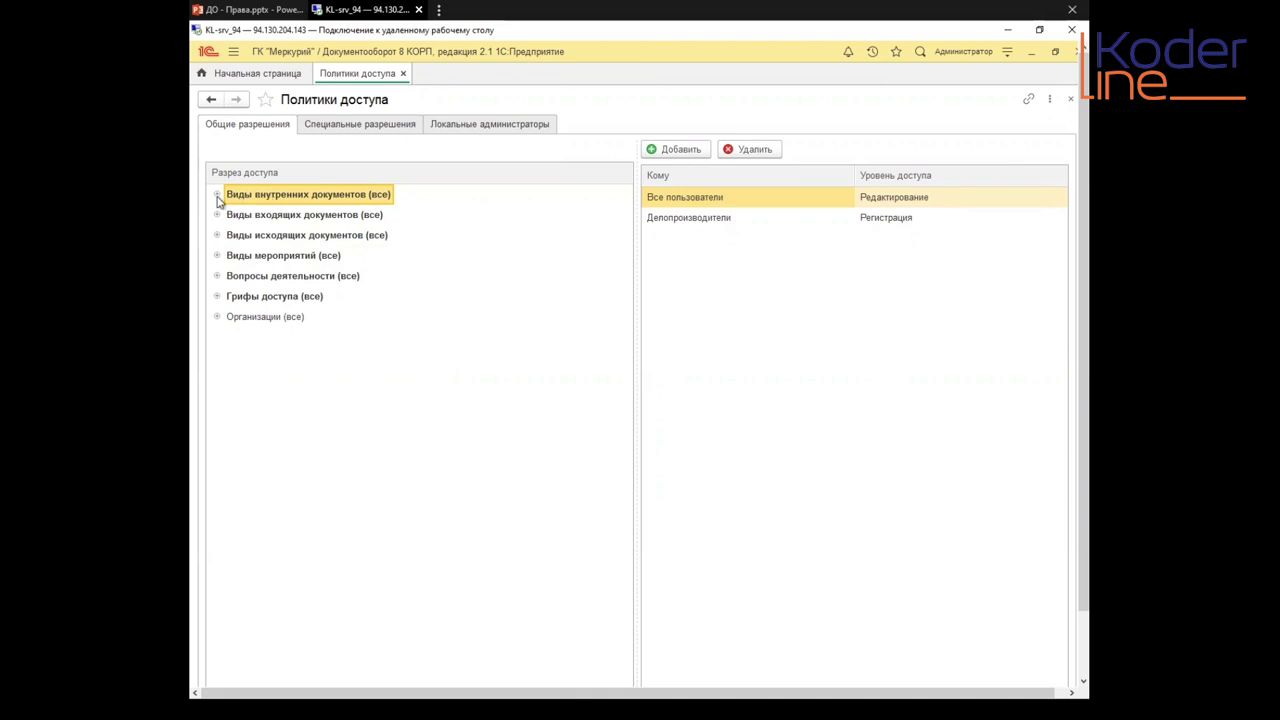
# Step: Review the general permissions of each access section from Виды исходящих документов down to Организации
pyautogui.click(251, 236)
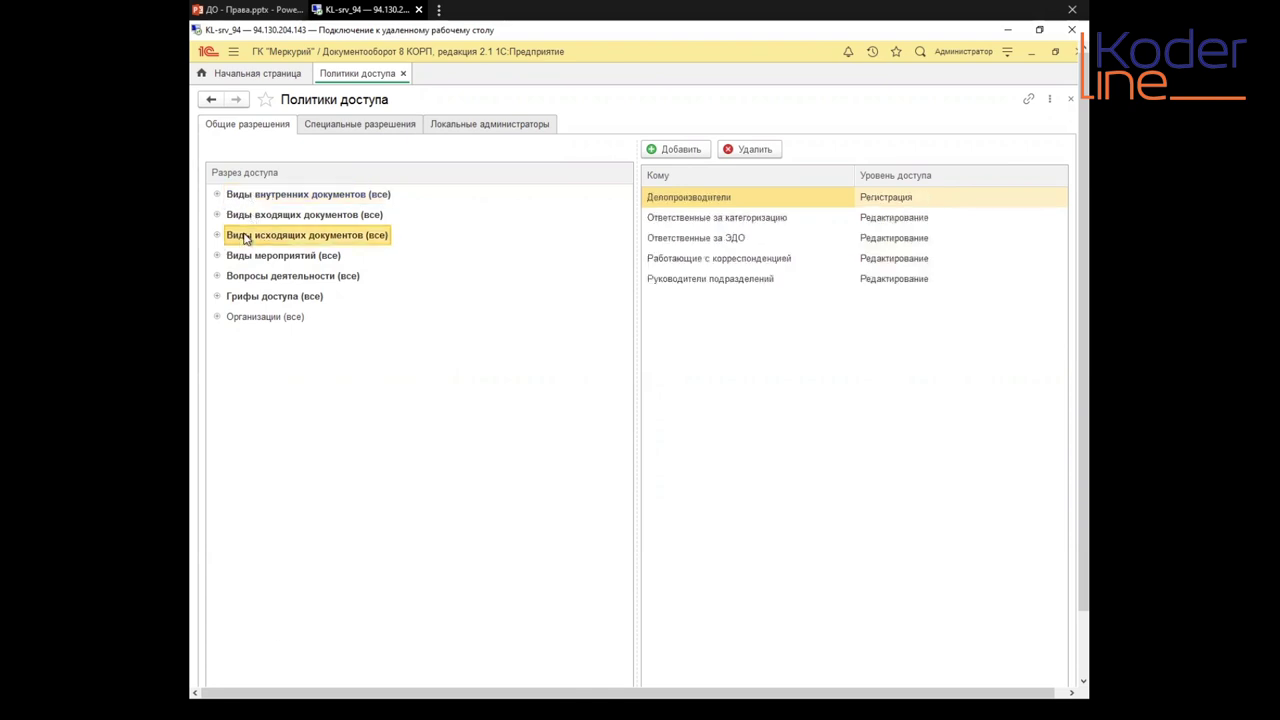
pyautogui.click(272, 258)
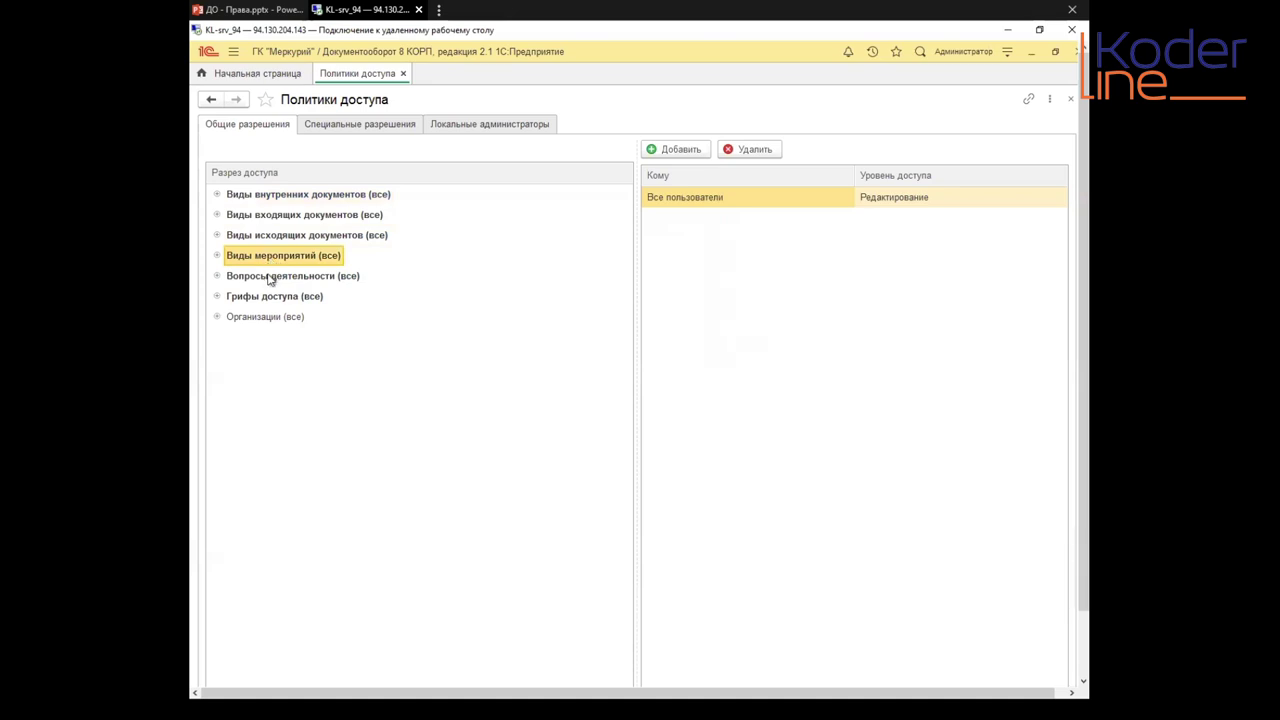
pyautogui.click(270, 278)
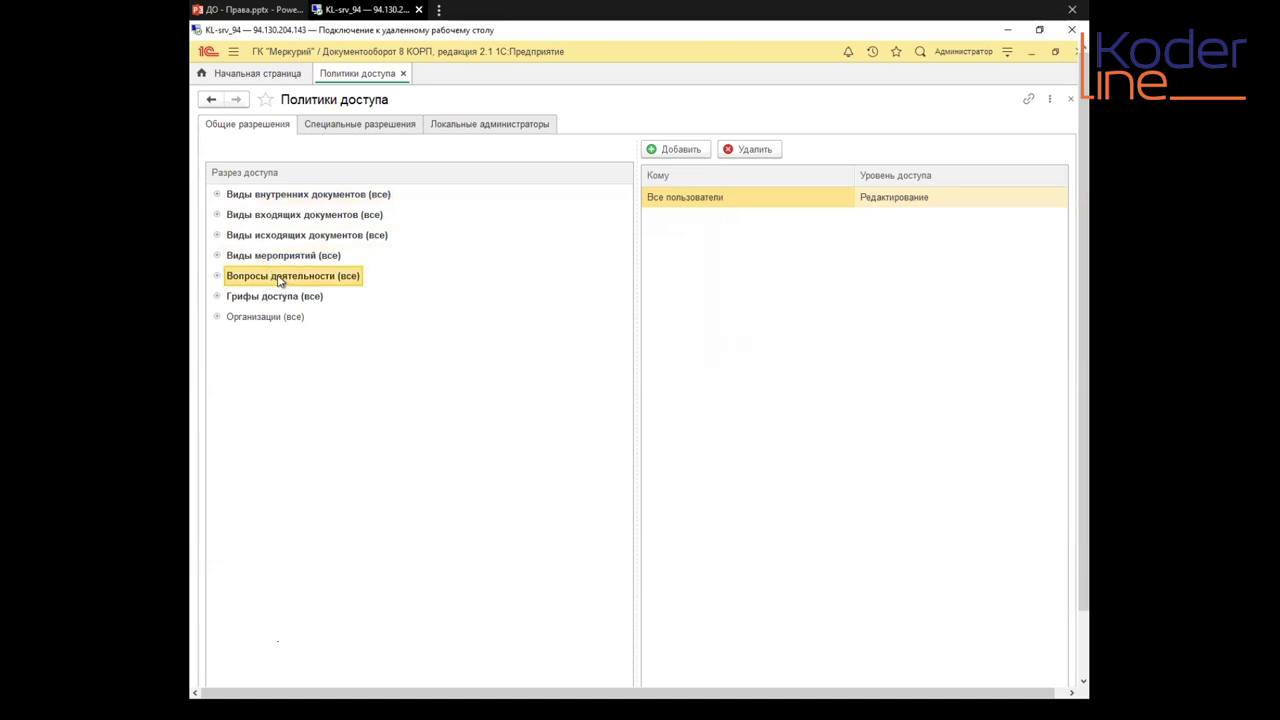
pyautogui.click(265, 300)
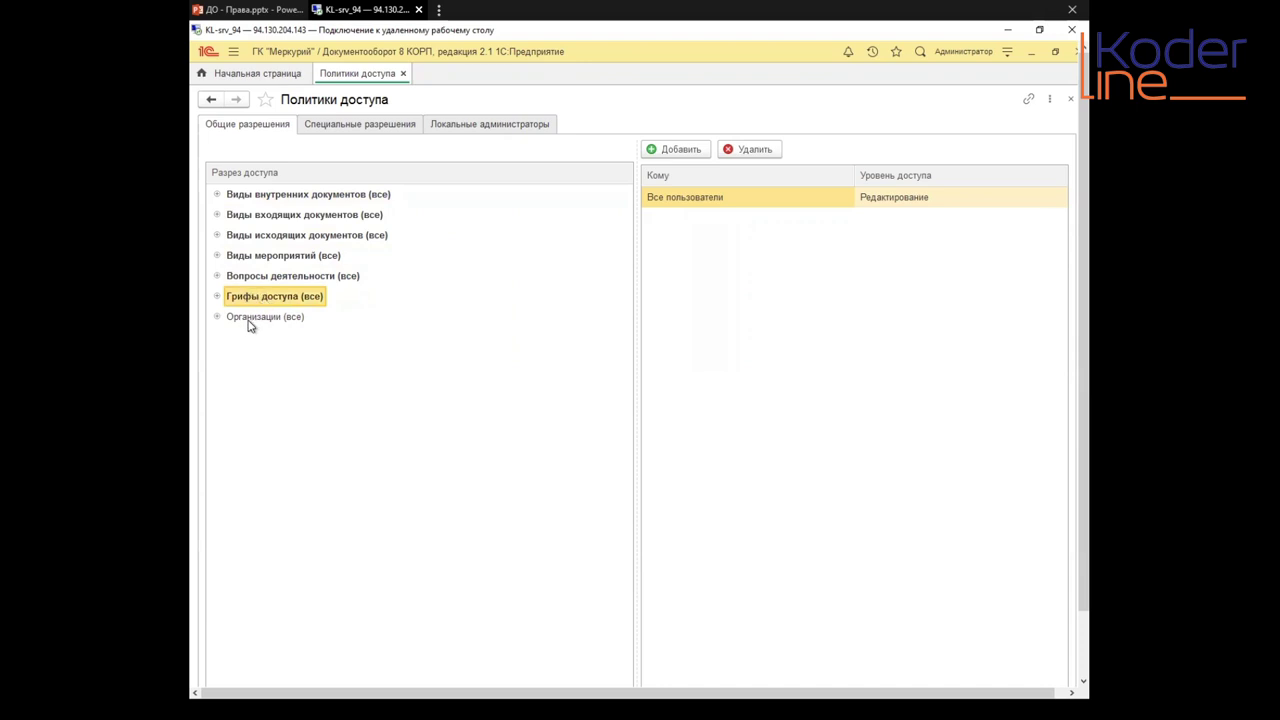
pyautogui.click(252, 318)
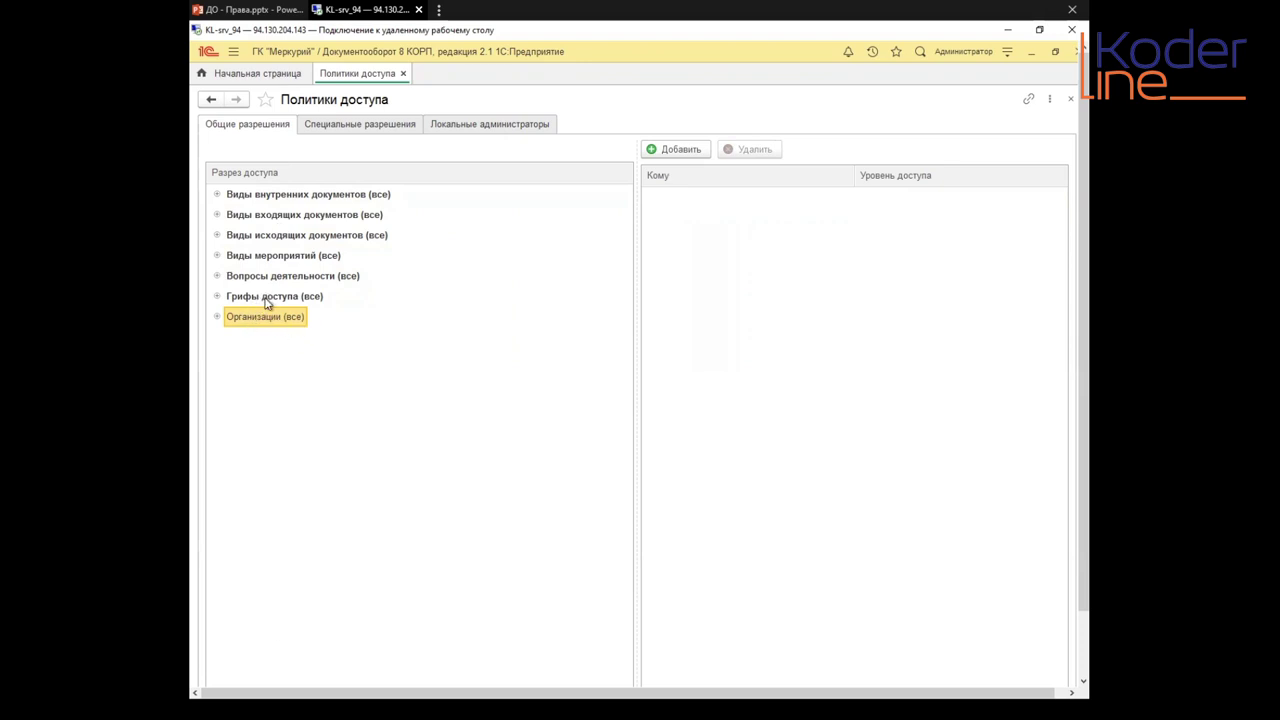
# Step: Go back over the general permissions for Грифы доступа, Вопросы деятельности, Виды мероприятий and Виды исходящих документов
pyautogui.click(266, 298)
pyautogui.click(267, 278)
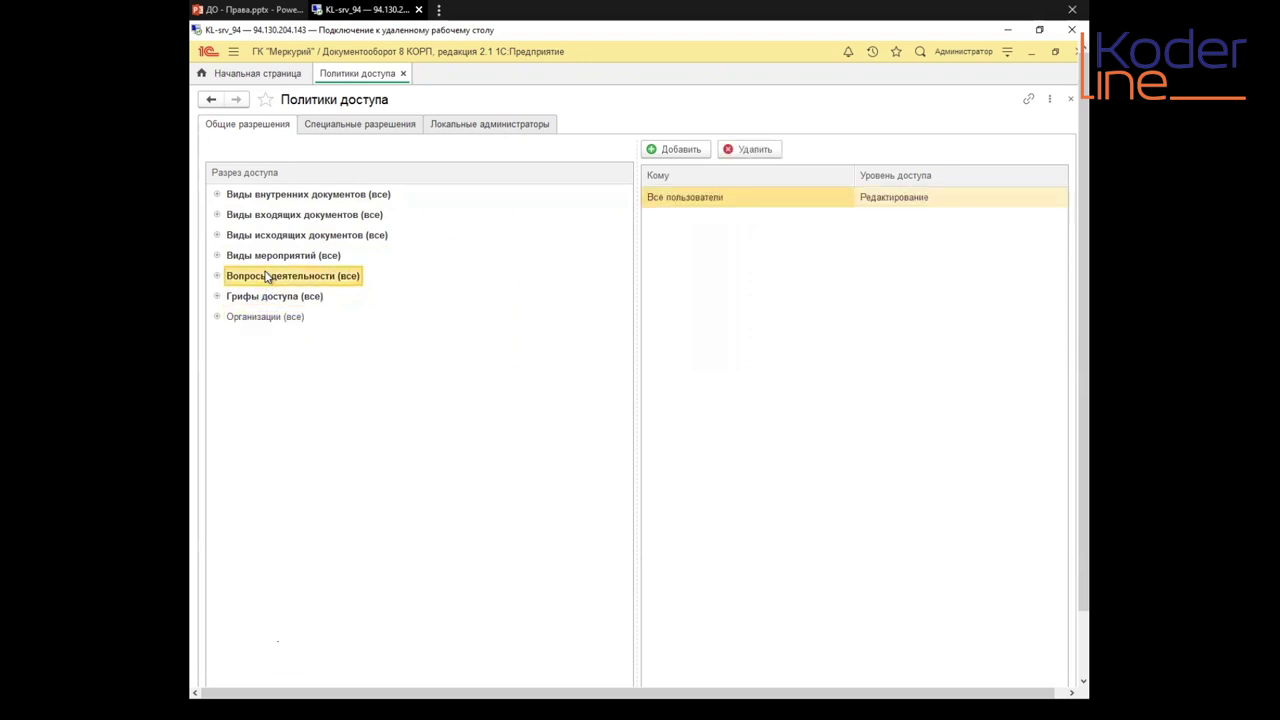
pyautogui.click(268, 258)
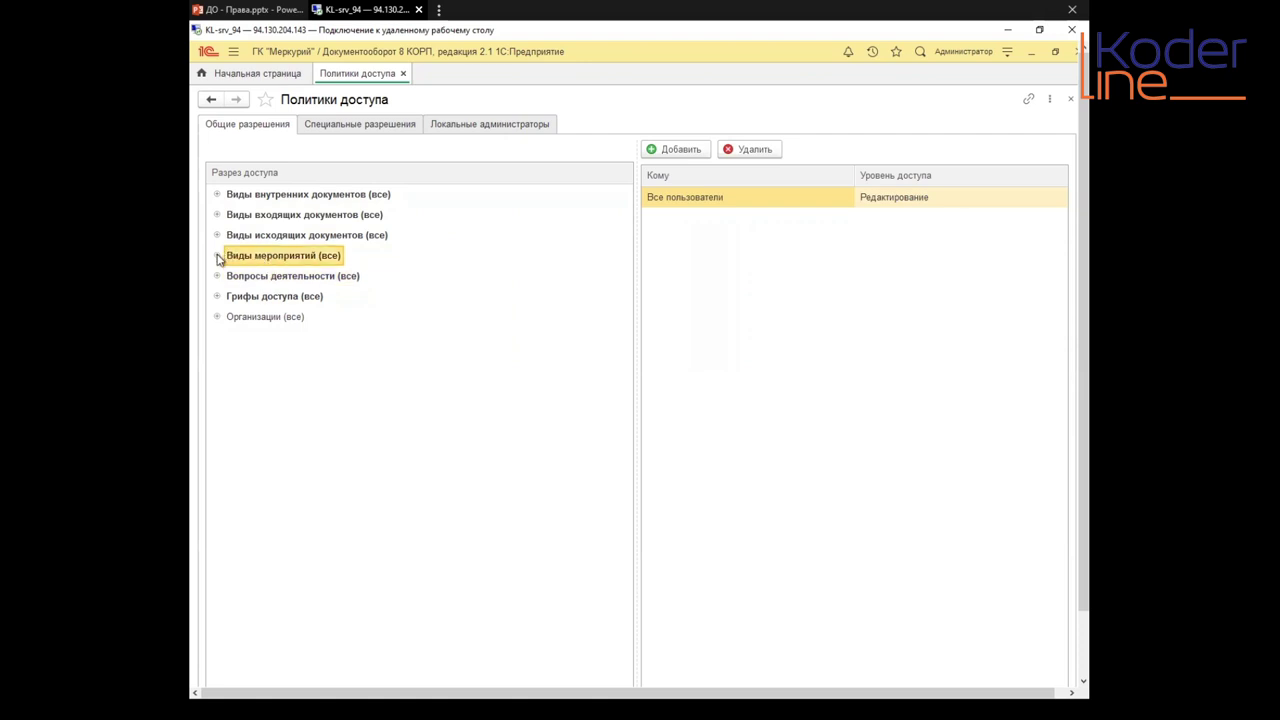
pyautogui.click(265, 279)
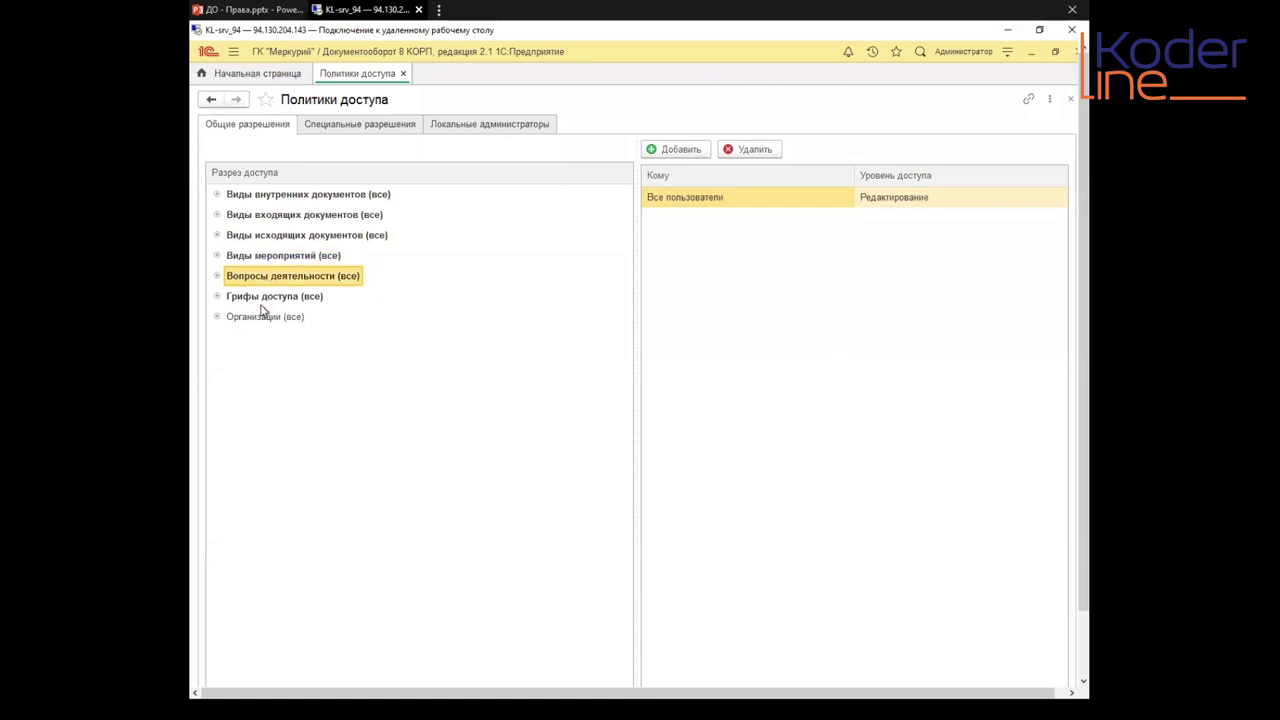
pyautogui.click(262, 296)
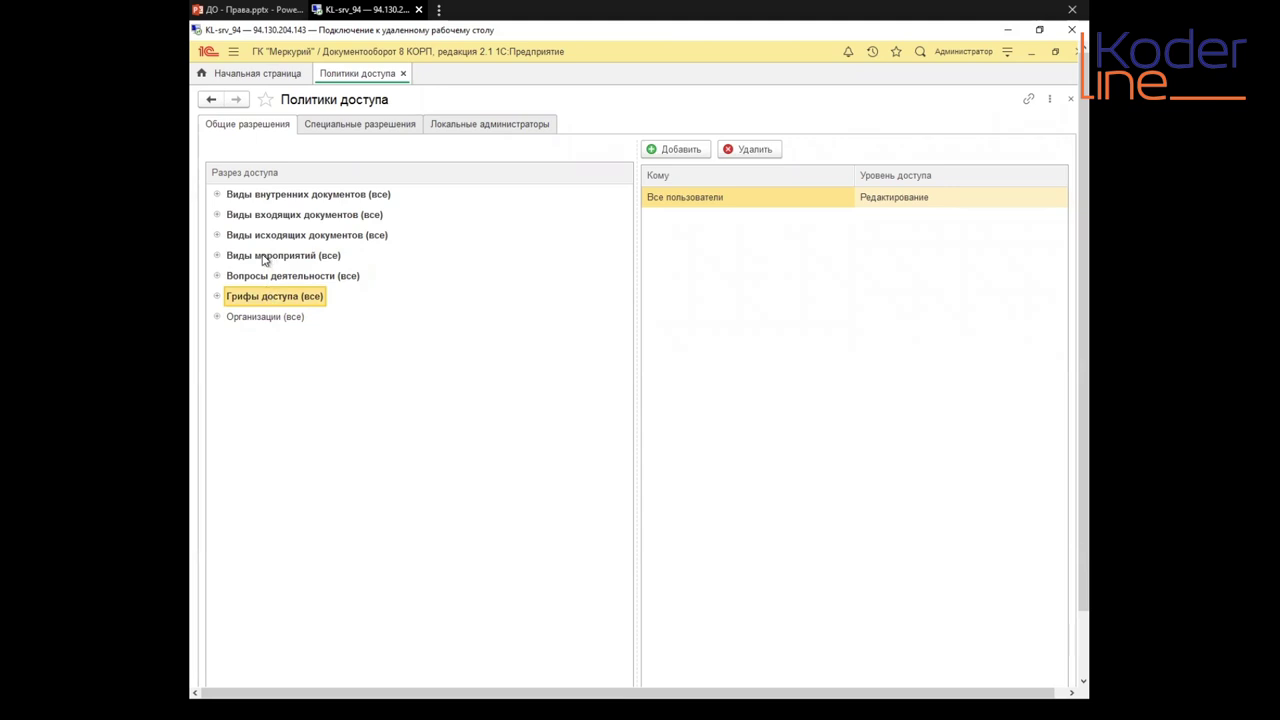
pyautogui.click(265, 259)
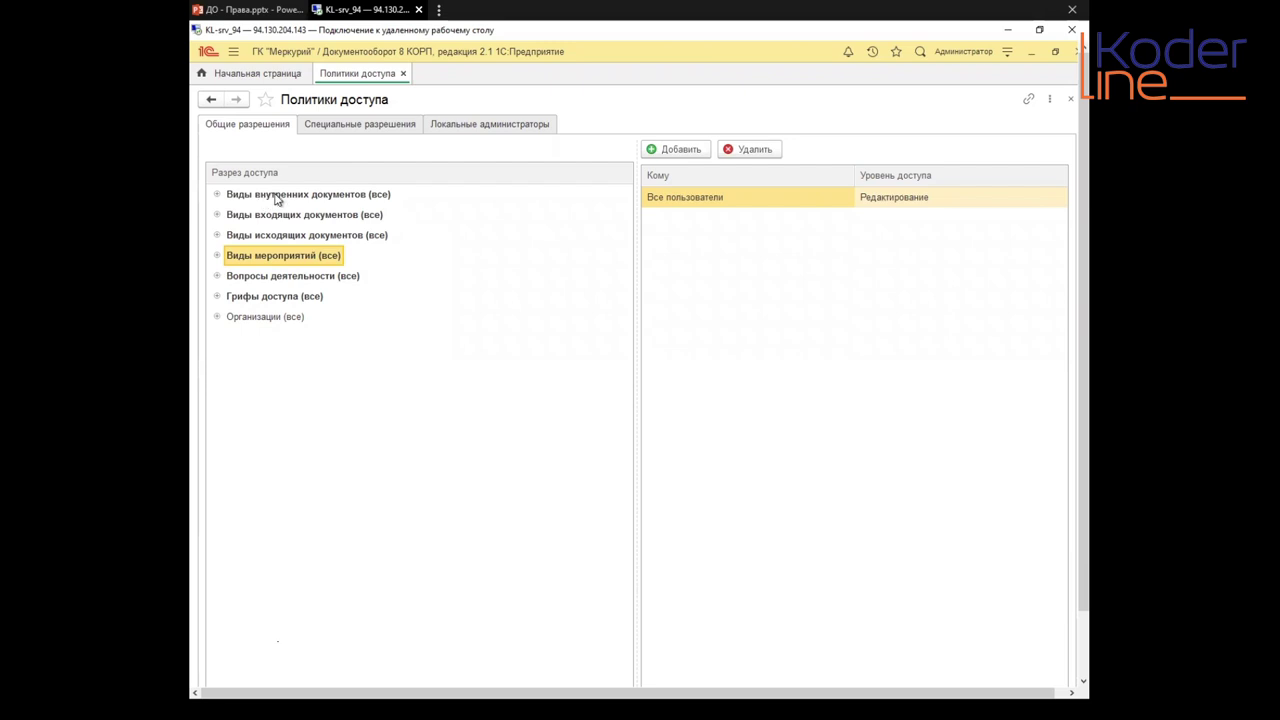
pyautogui.click(268, 238)
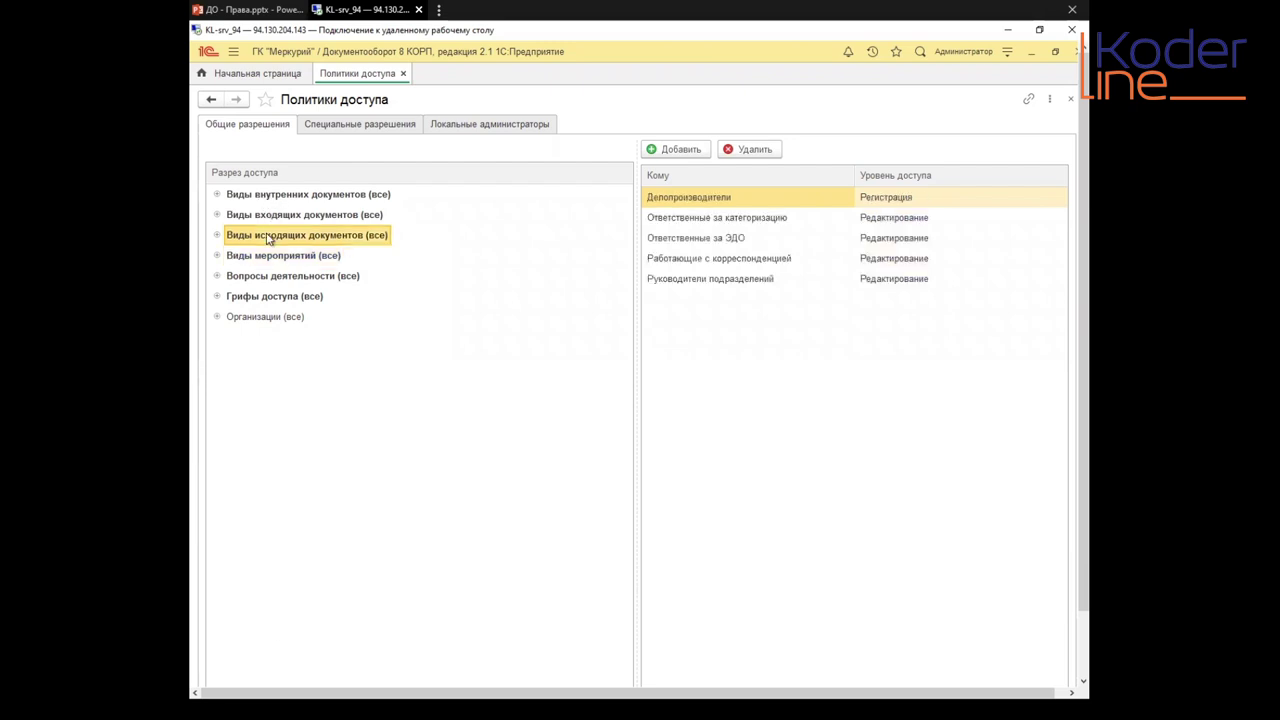
# Step: Expand the Виды внутренних документов (все) access section and display its general permissions
pyautogui.click(268, 320)
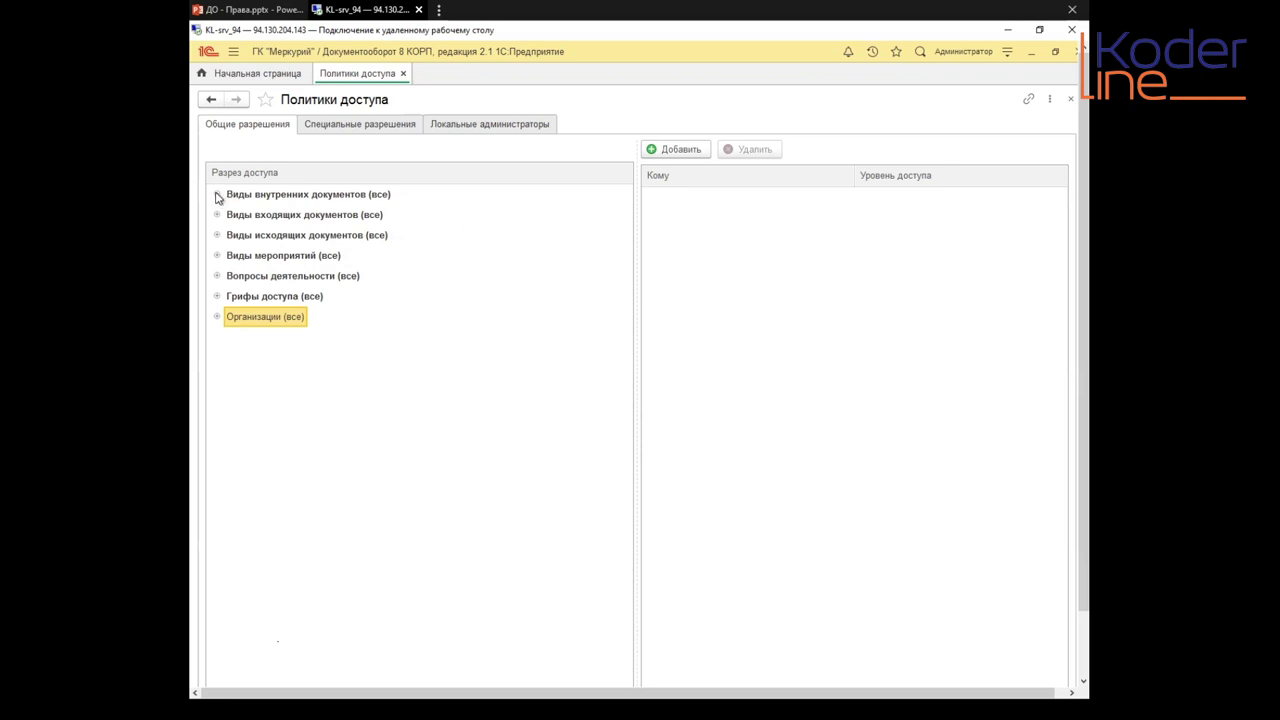
pyautogui.click(217, 196)
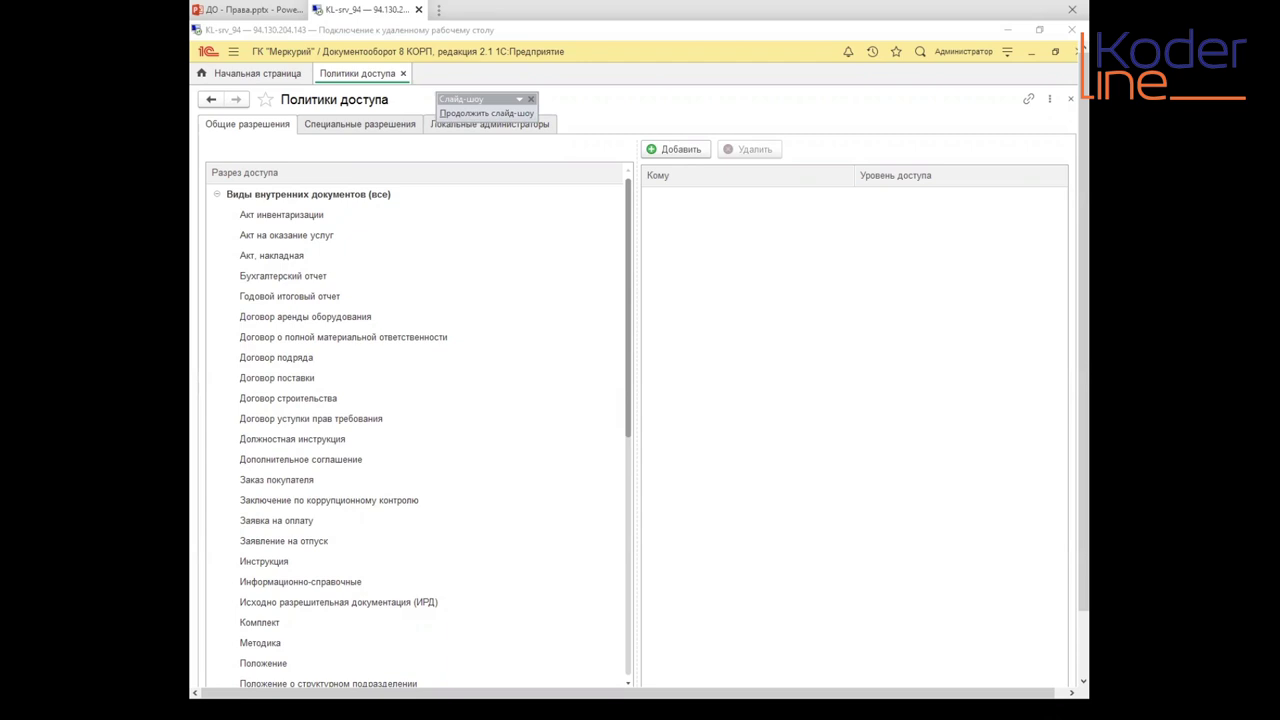
pyautogui.click(305, 194)
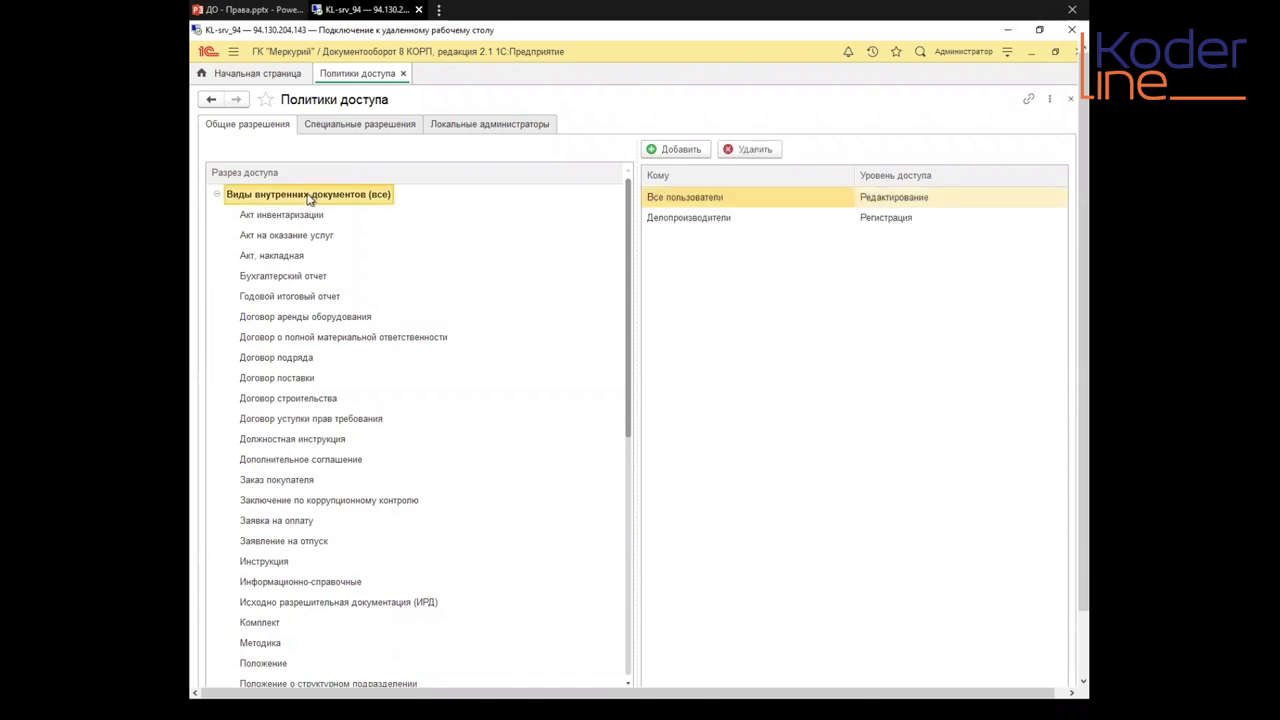
# Step: Review the access level options for Все пользователи under Виды внутренних документов, leave the level as is, and select the Делопроизводители level
pyautogui.click(738, 202)
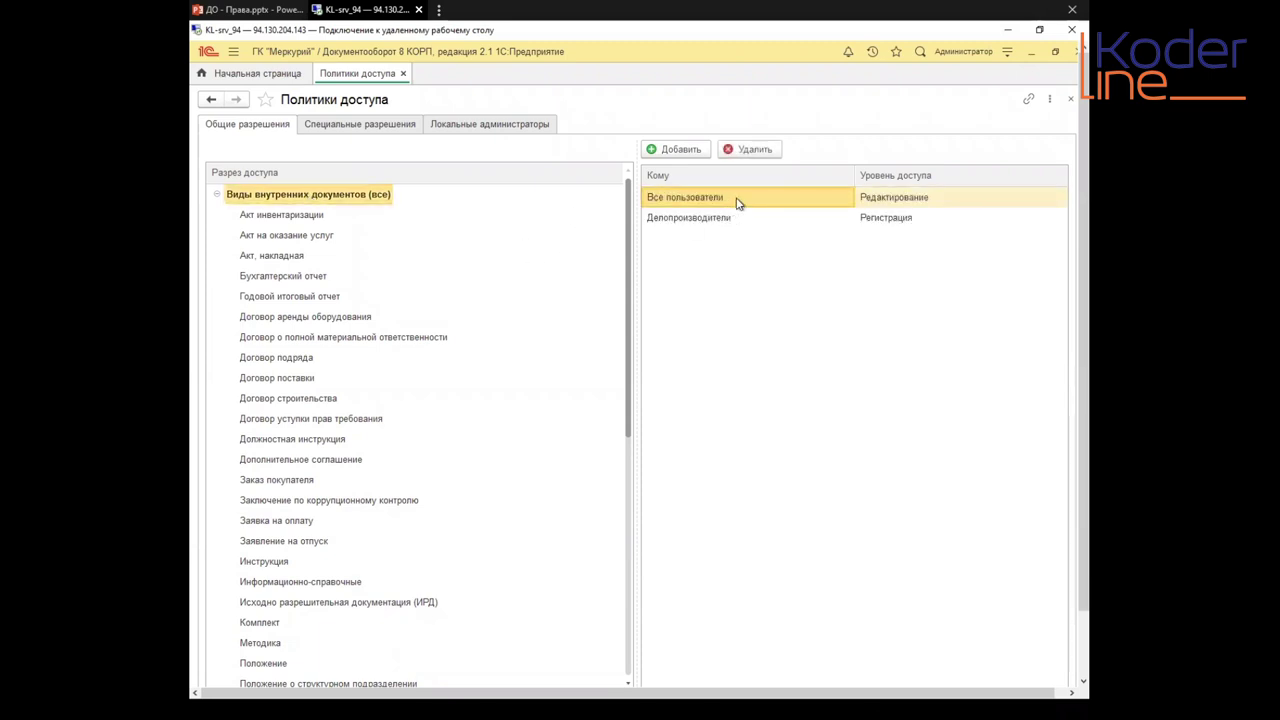
pyautogui.click(918, 200)
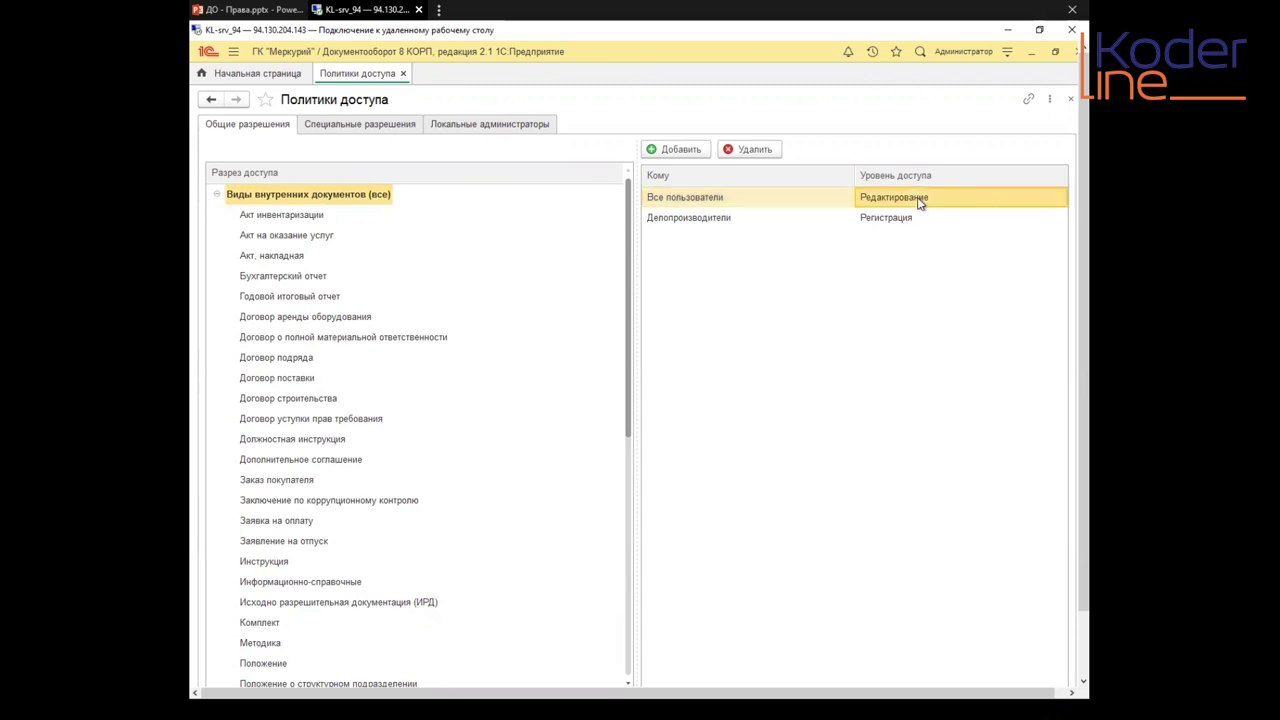
pyautogui.click(908, 199)
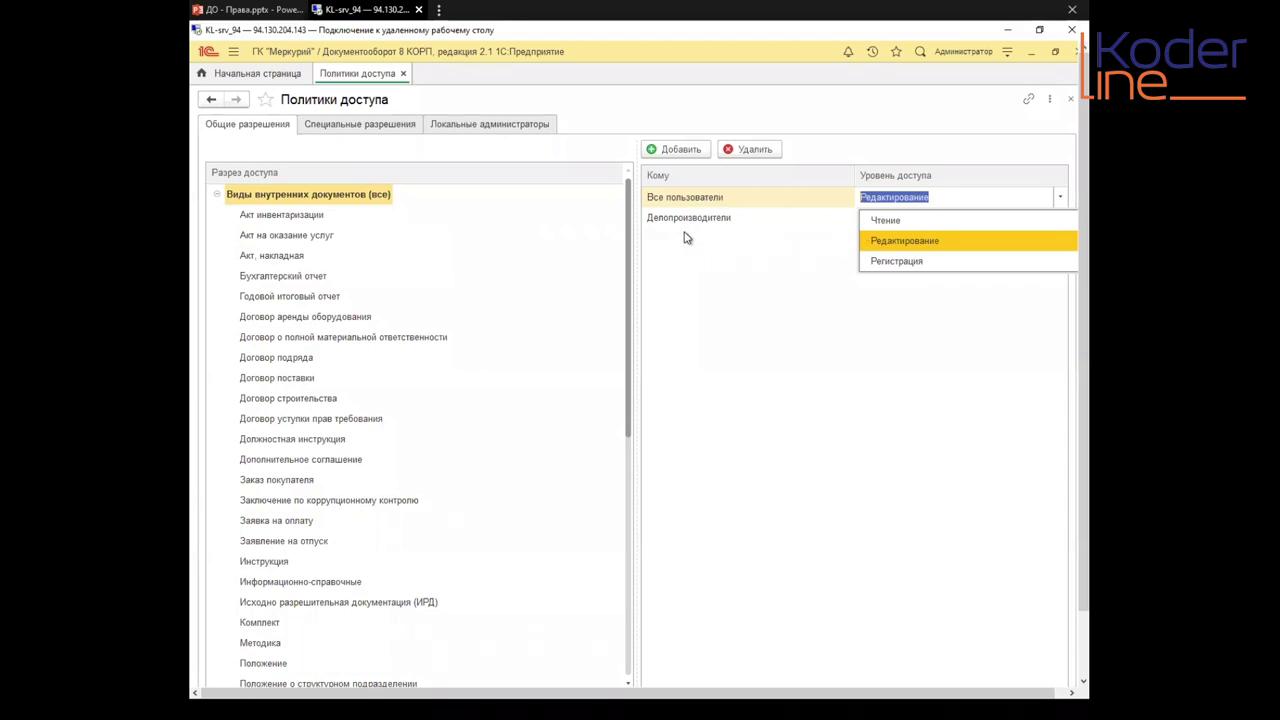
pyautogui.press('Escape')
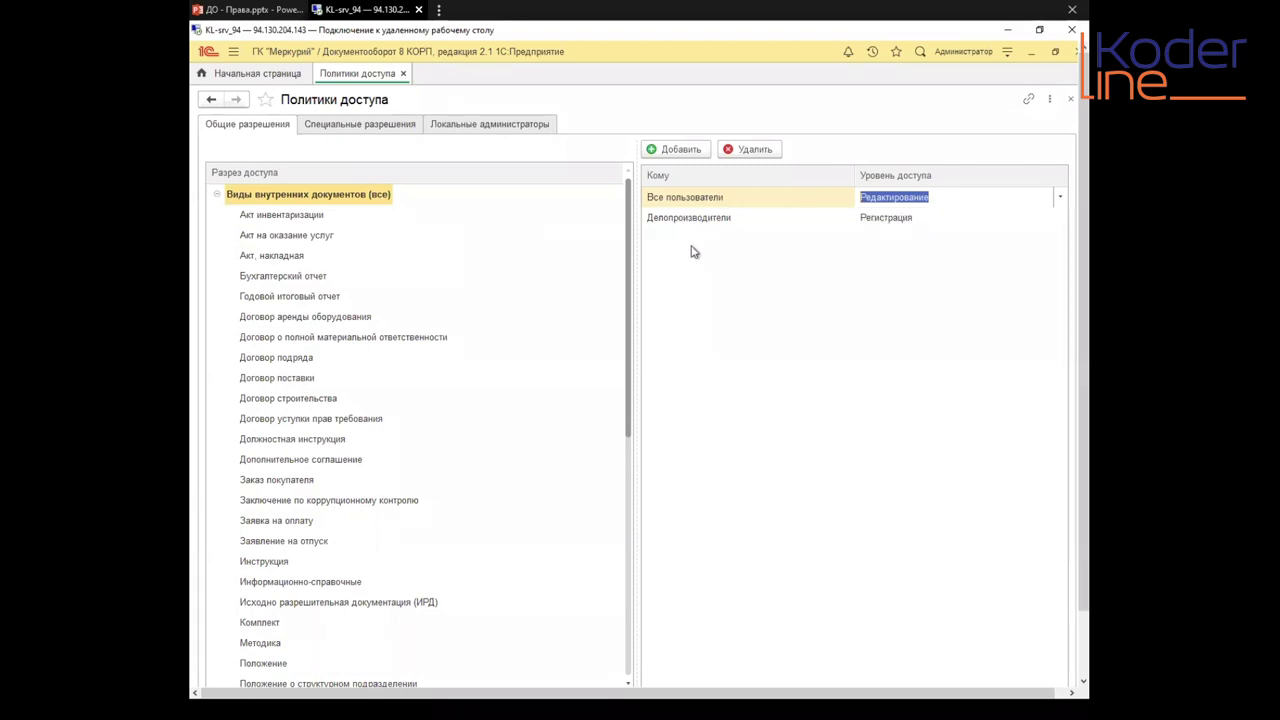
pyautogui.press('Escape')
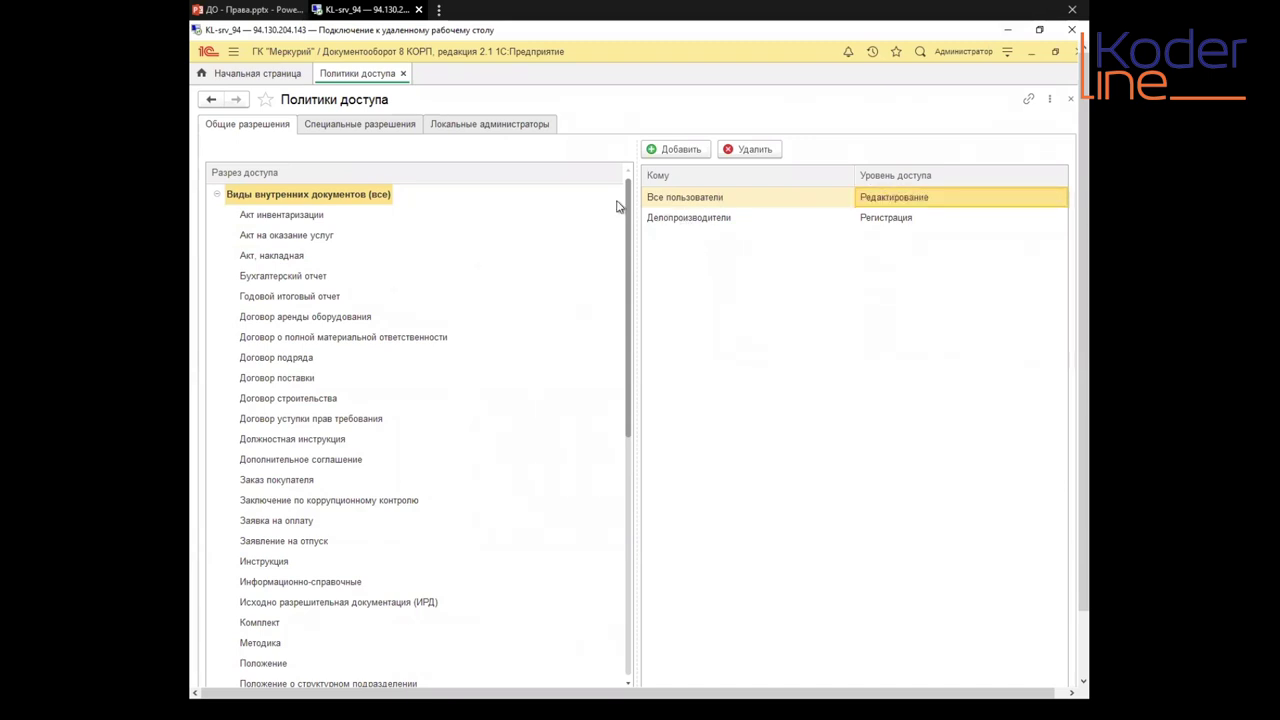
pyautogui.click(886, 218)
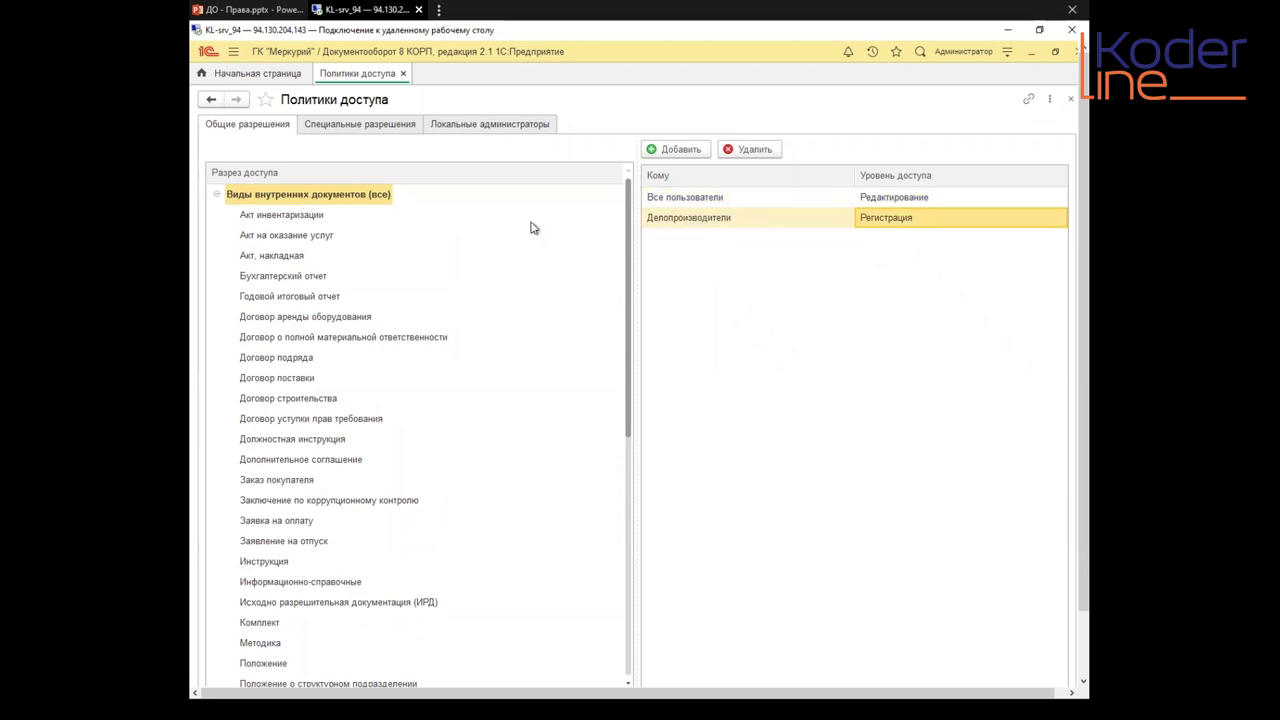
# Step: Add the Бухгалтерия department from Администрация to the general permissions of Виды внутренних документов (все)
pyautogui.click(287, 196)
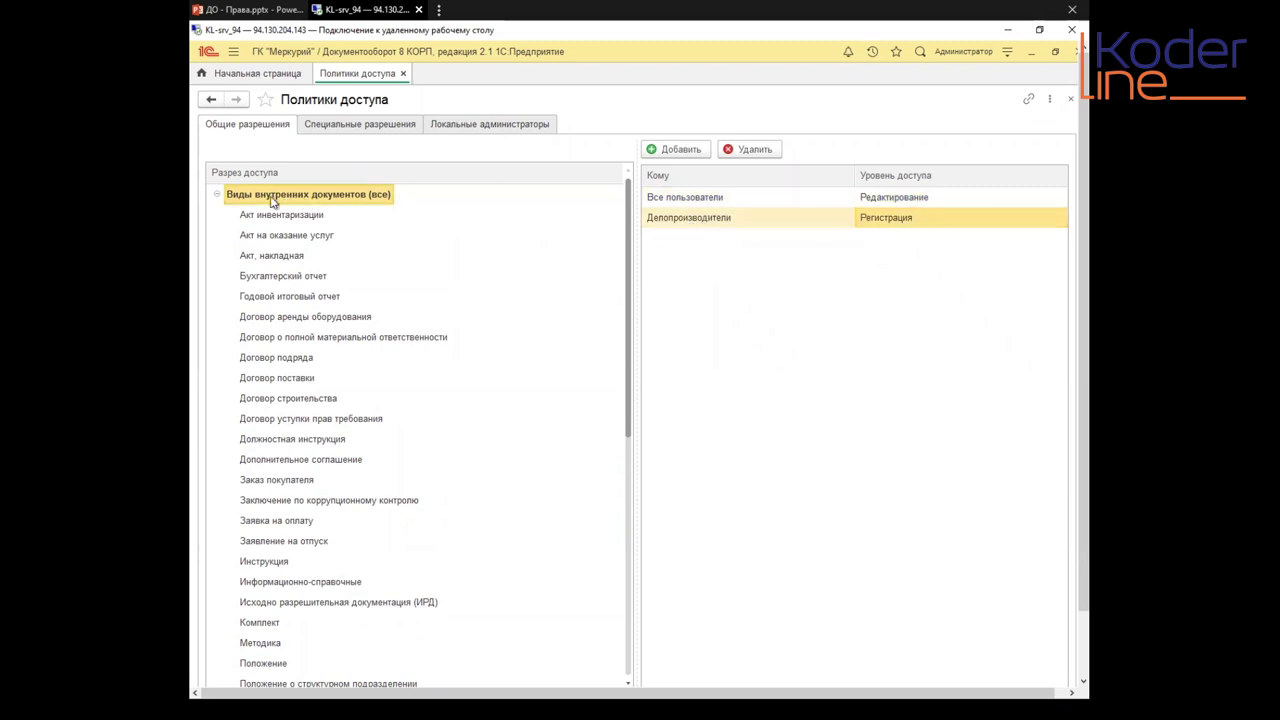
pyautogui.click(217, 196)
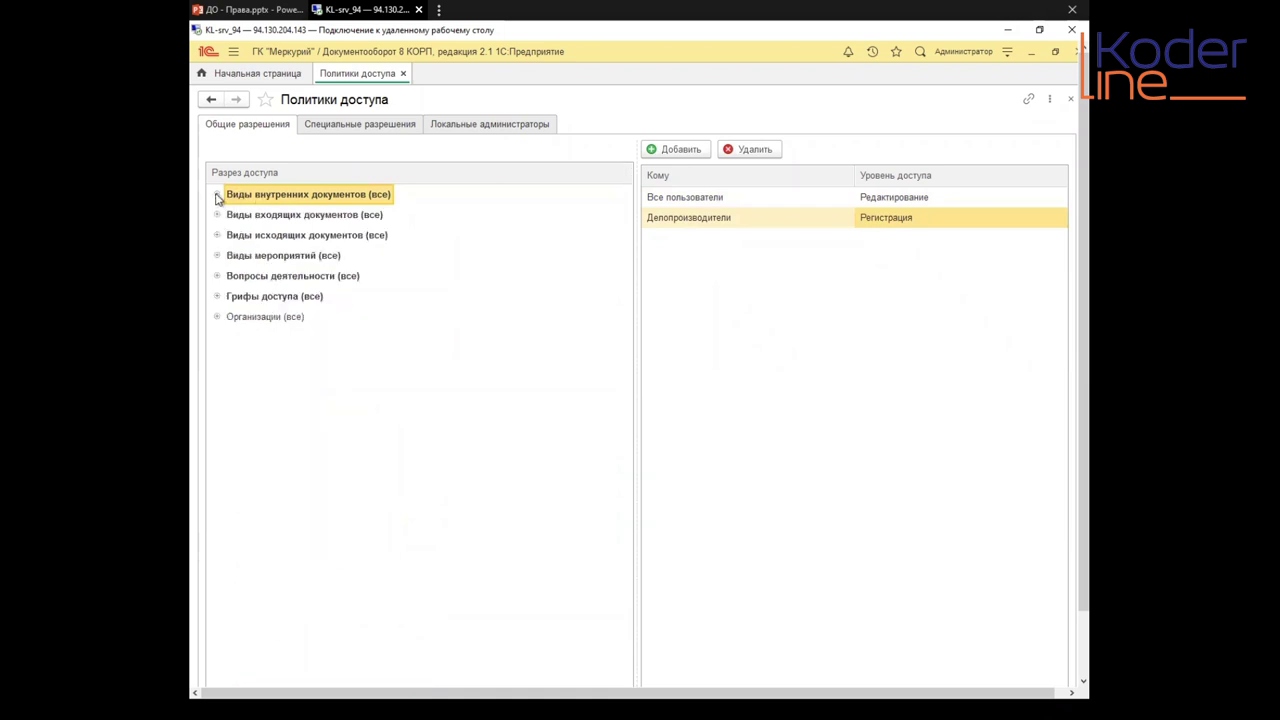
pyautogui.click(217, 196)
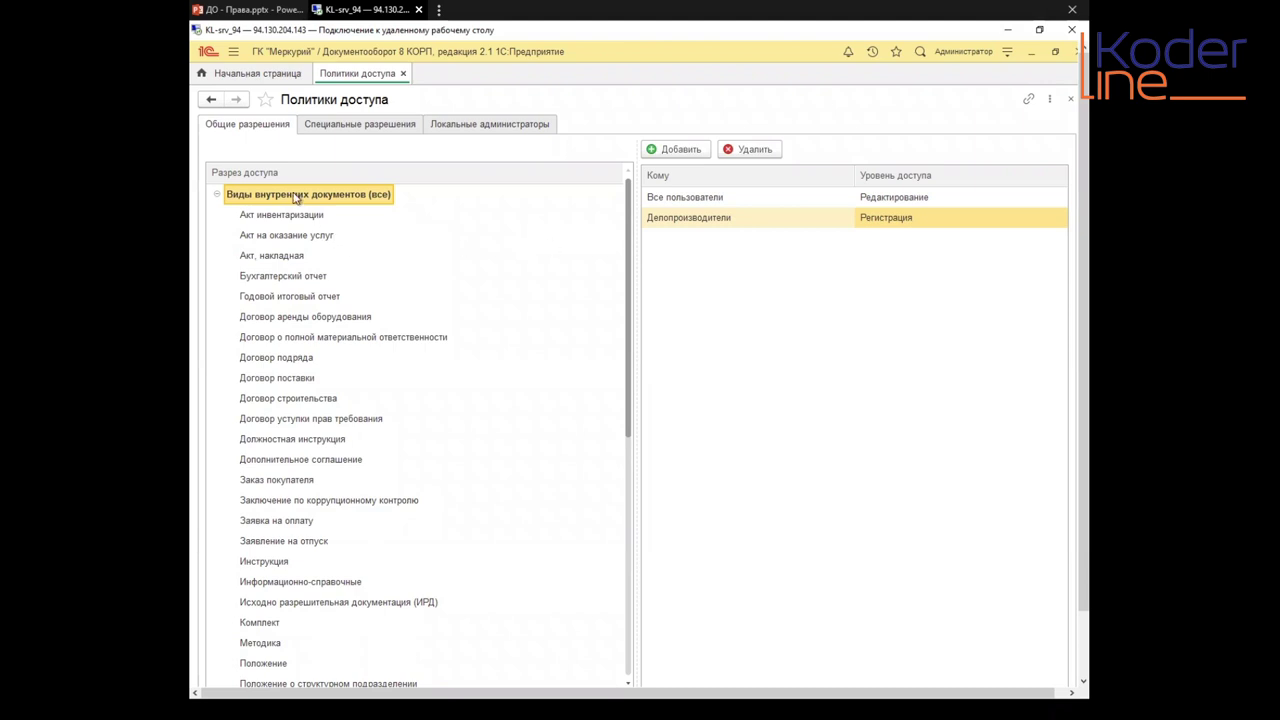
pyautogui.rightClick(705, 267)
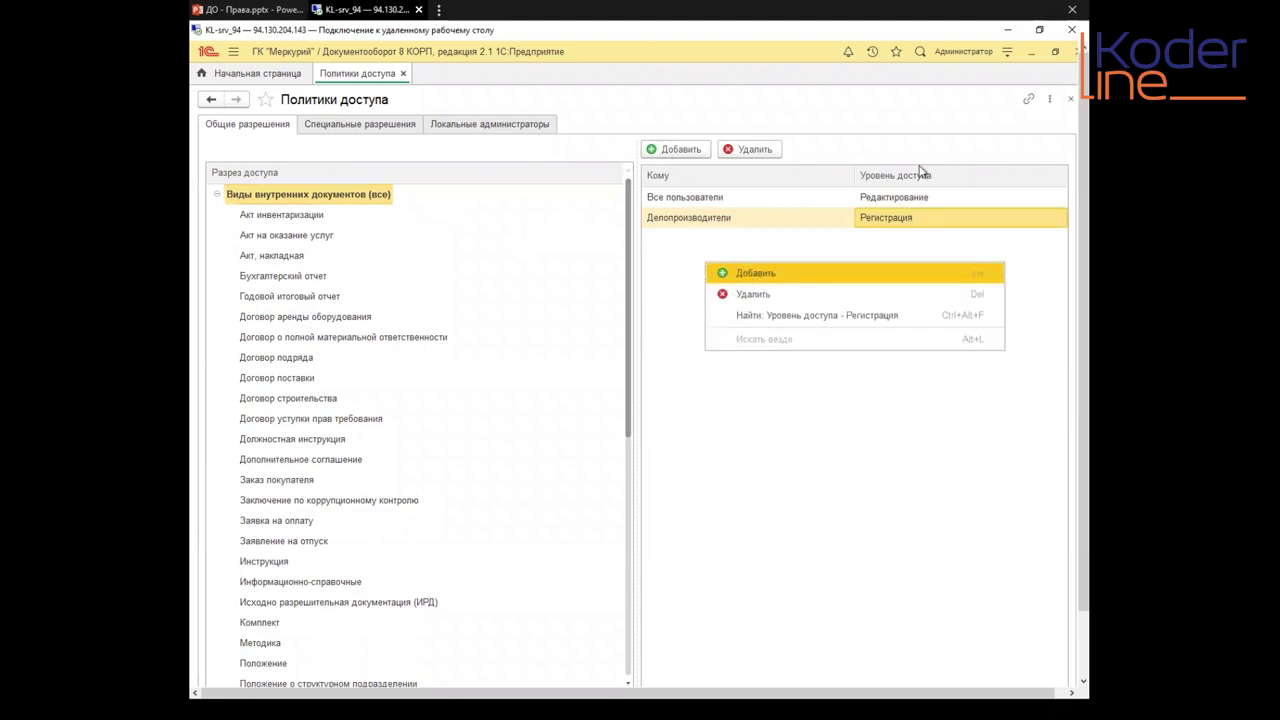
pyautogui.click(740, 274)
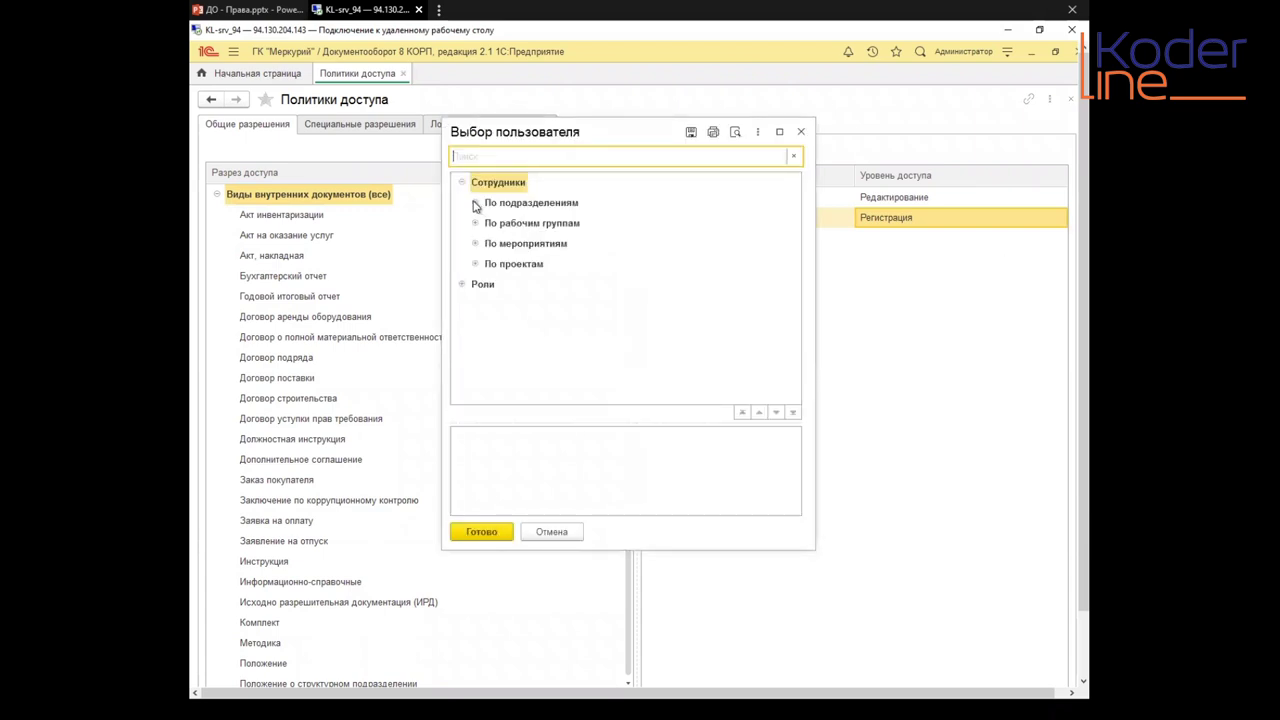
pyautogui.click(475, 203)
pyautogui.moveTo(541, 131); pyautogui.dragTo(353, 138)
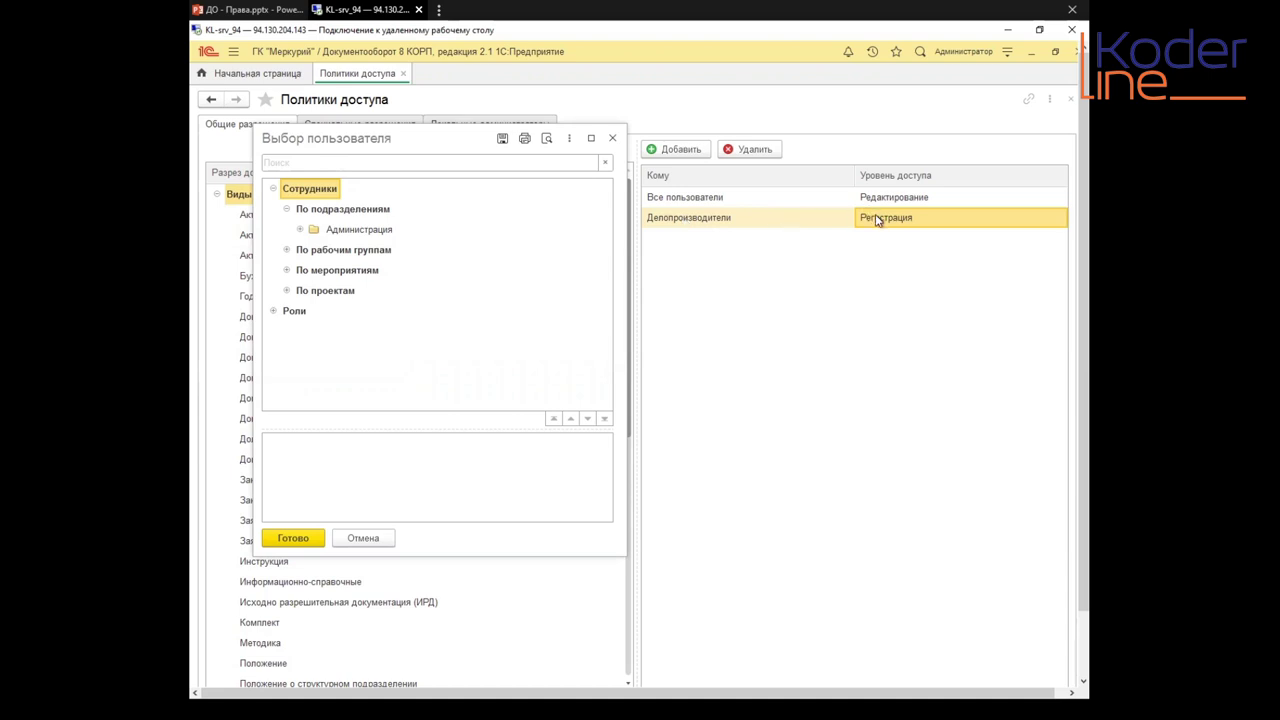
pyautogui.click(300, 230)
pyautogui.click(355, 251)
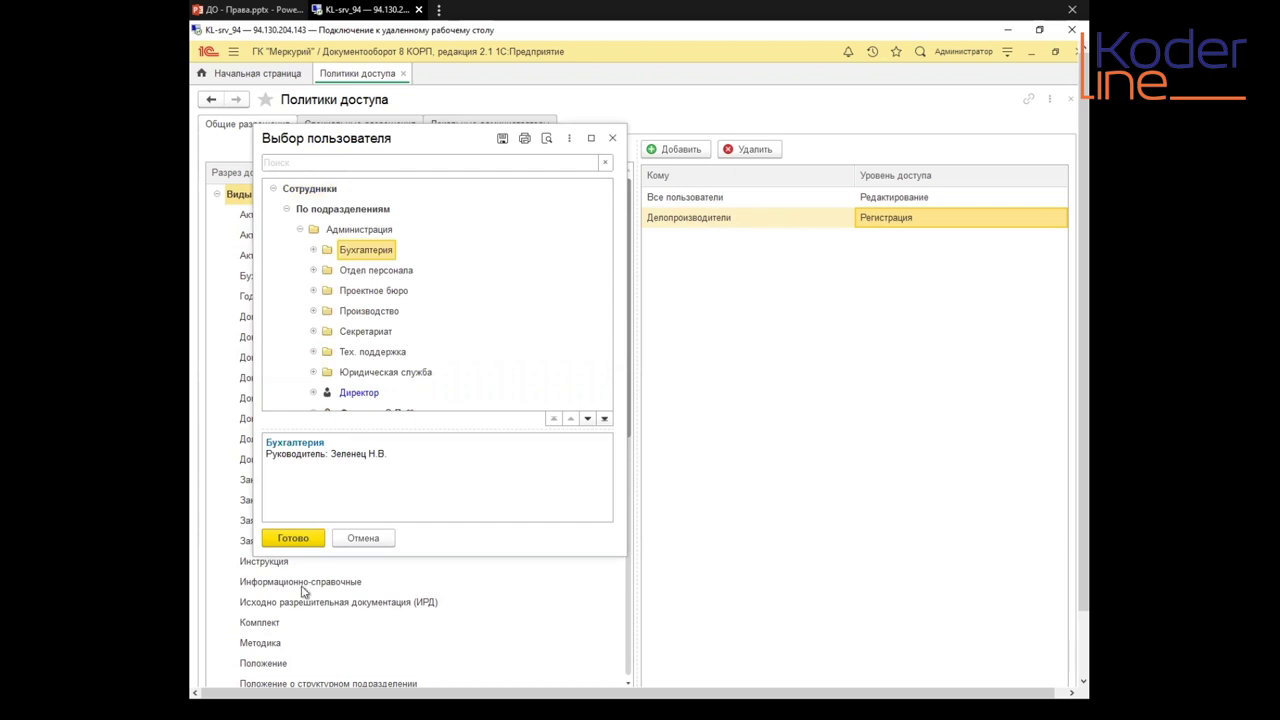
pyautogui.click(297, 538)
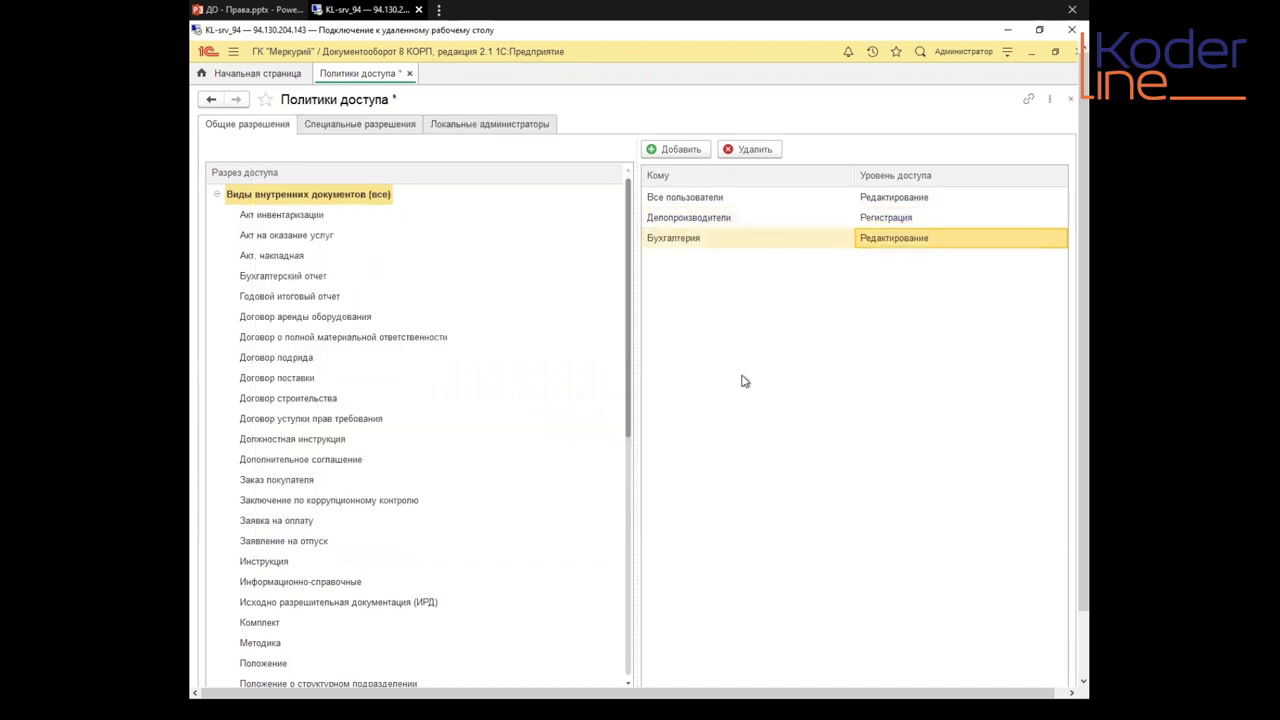
# Step: Compare the Делопроизводители and Бухгалтерия entries and their access levels in the general permissions
pyautogui.click(696, 221)
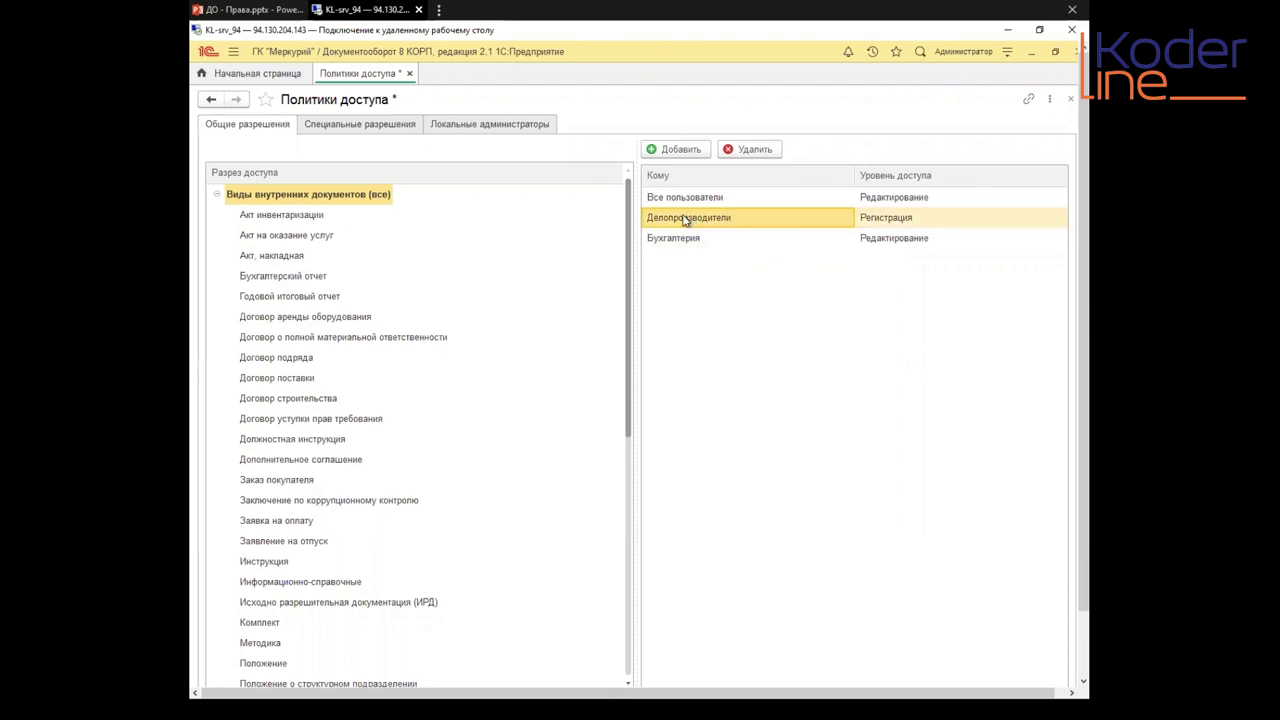
pyautogui.click(686, 240)
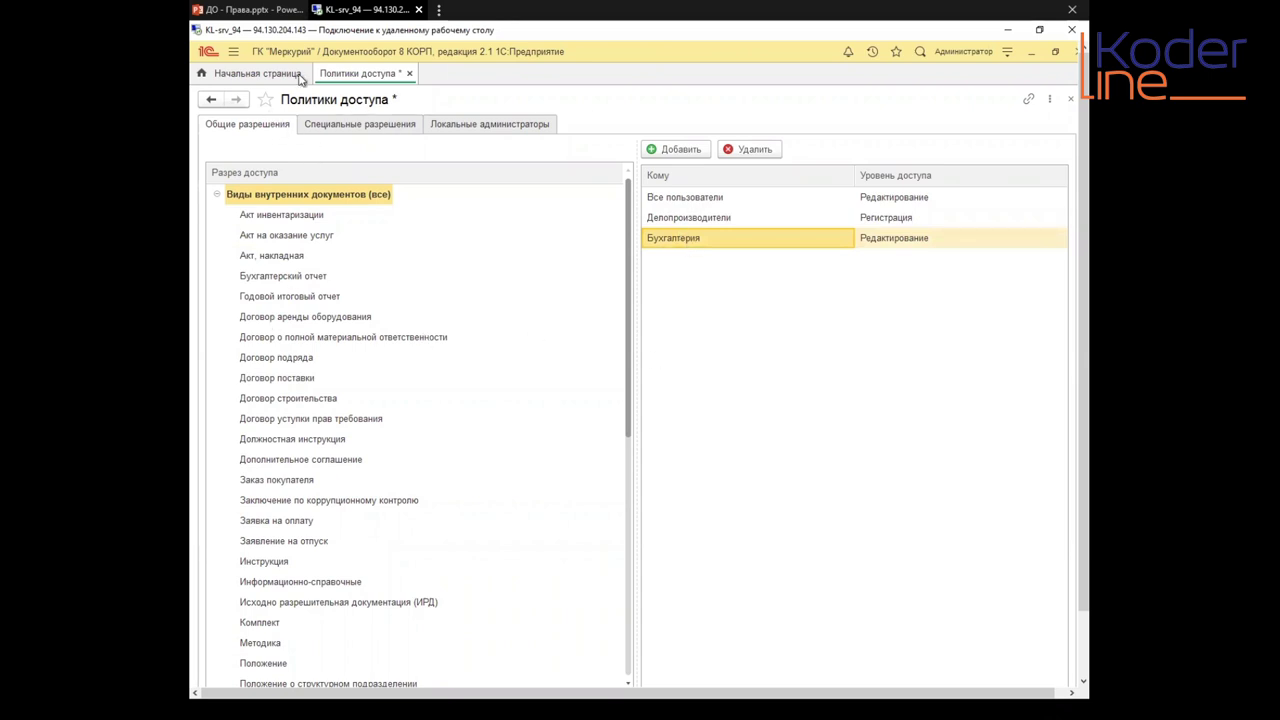
pyautogui.click(694, 220)
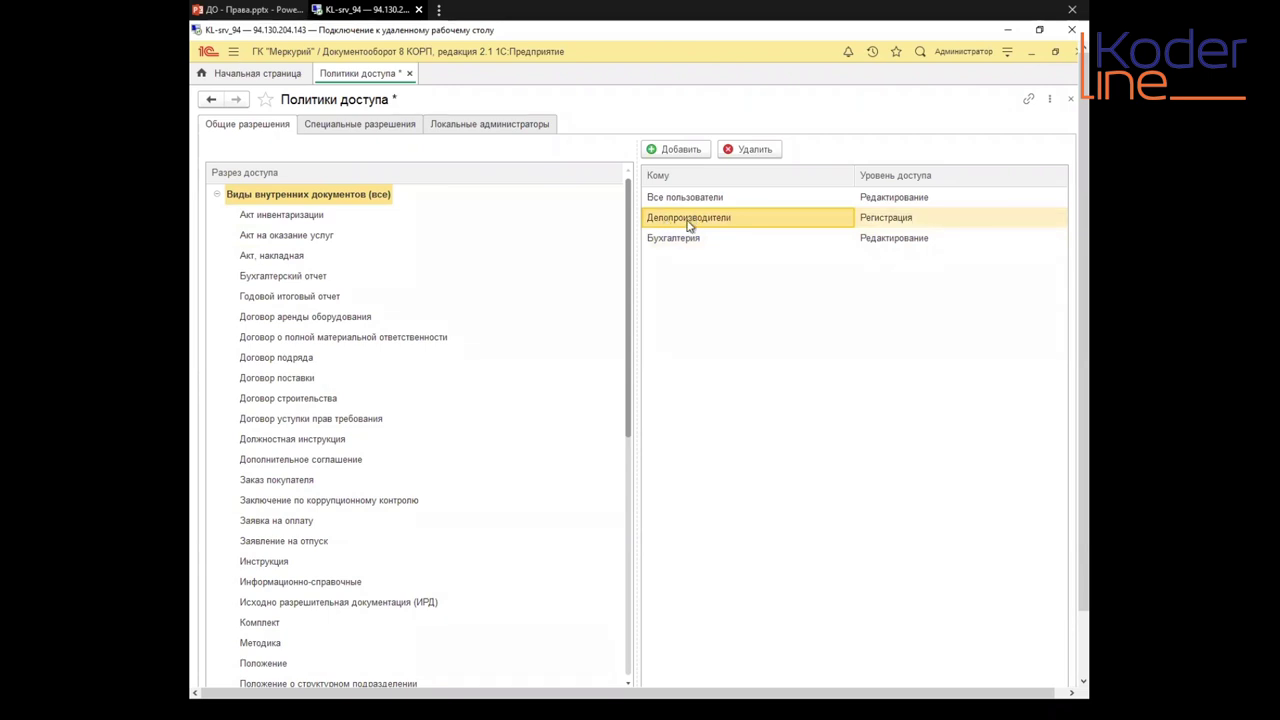
pyautogui.click(679, 240)
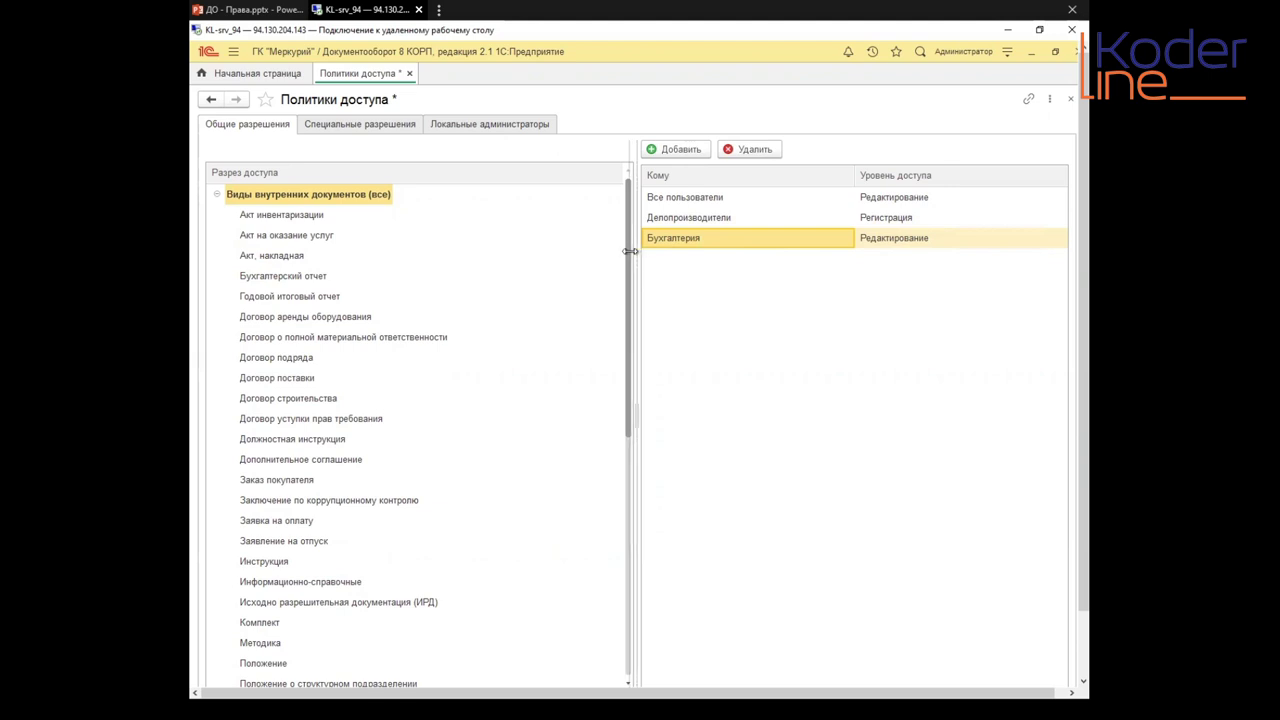
pyautogui.moveTo(631, 251); pyautogui.dragTo(625, 252)
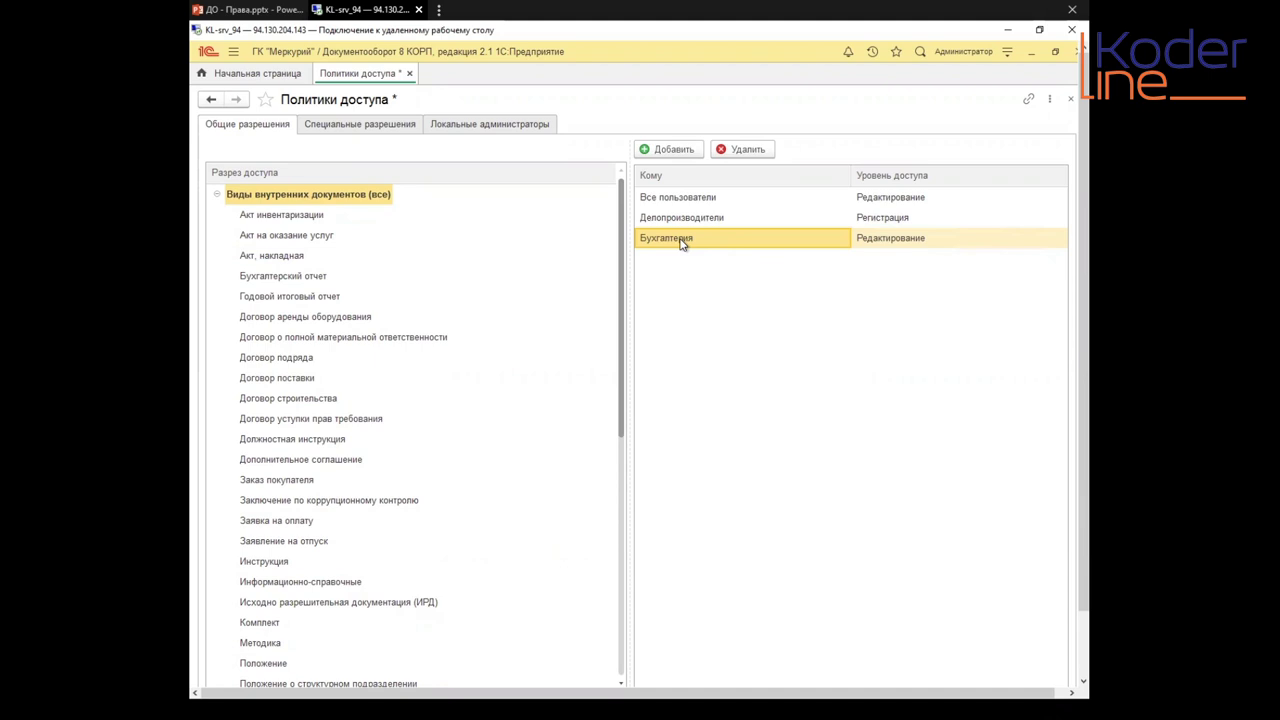
pyautogui.click(876, 244)
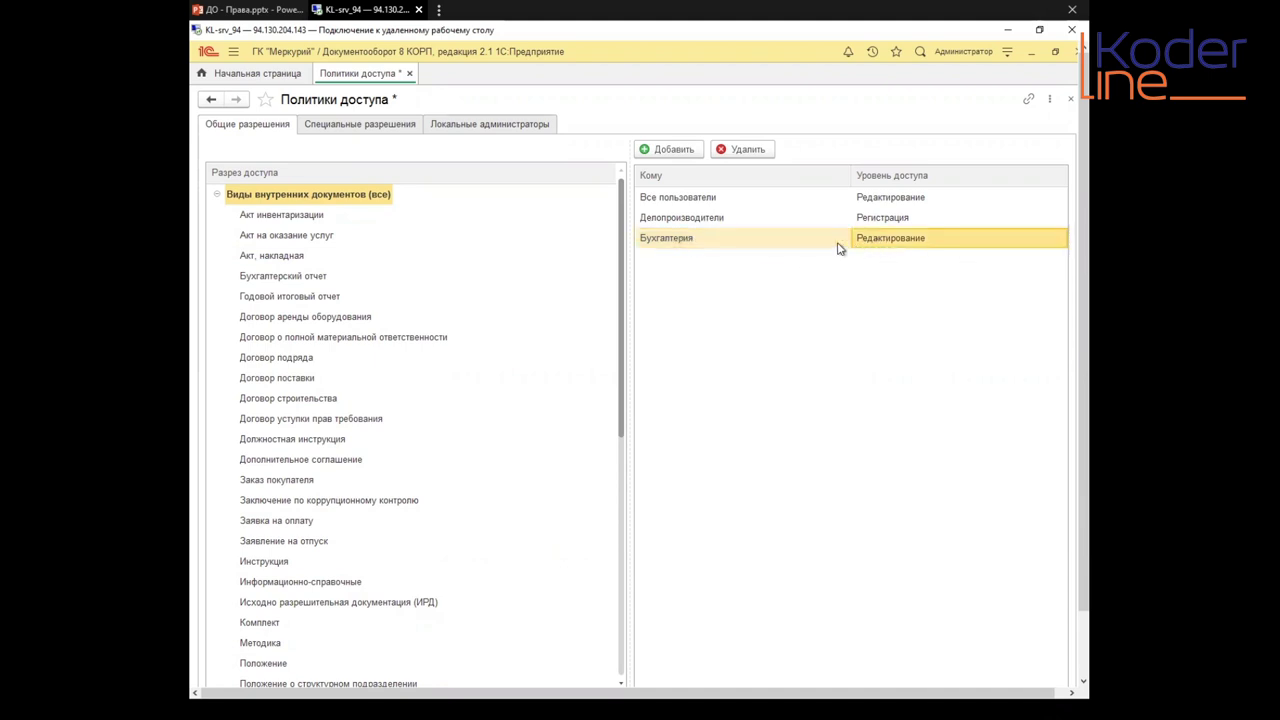
# Step: Look through the document kinds listed under Виды внутренних документов (все)
pyautogui.click(300, 200)
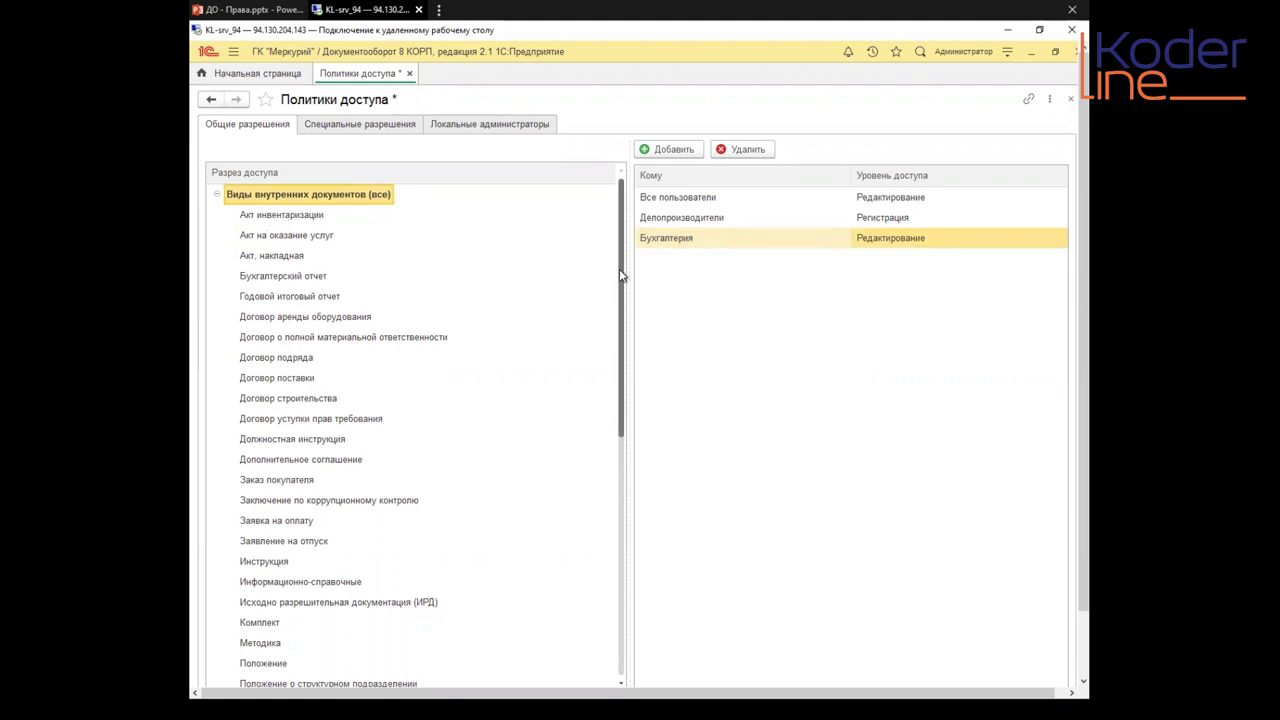
pyautogui.moveTo(618, 276); pyautogui.dragTo(615, 458)
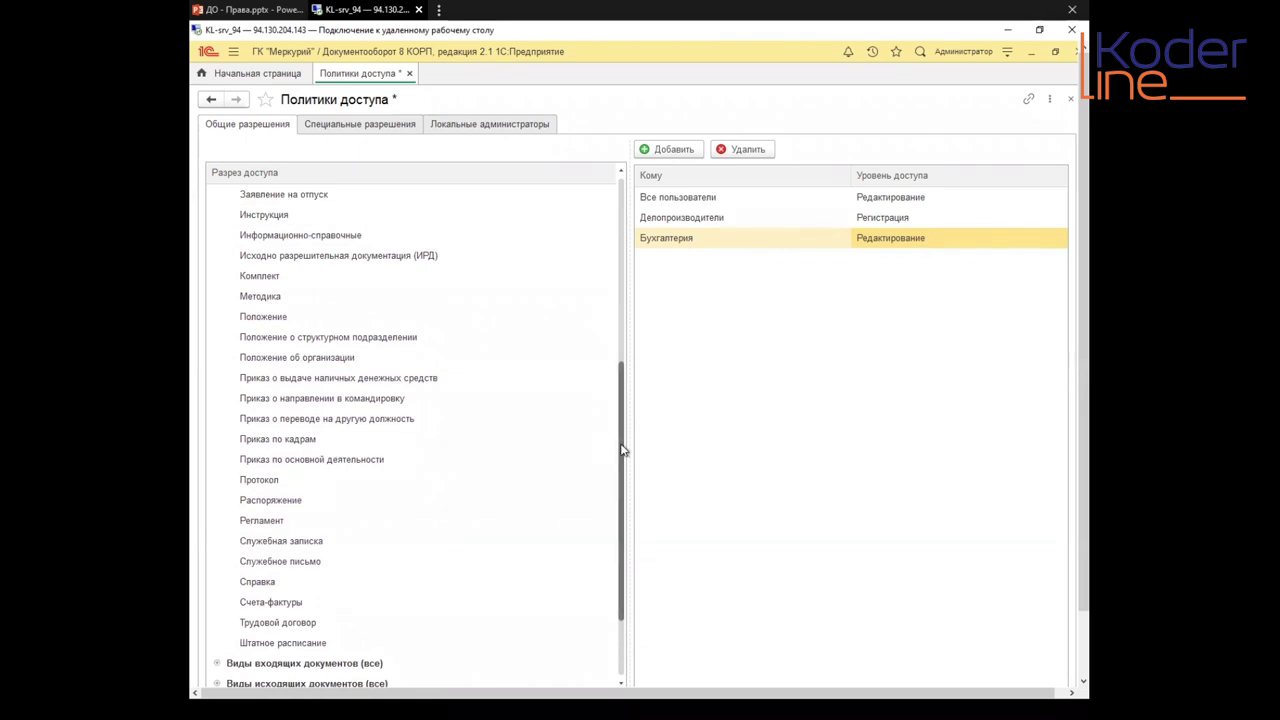
pyautogui.moveTo(622, 450); pyautogui.dragTo(625, 268)
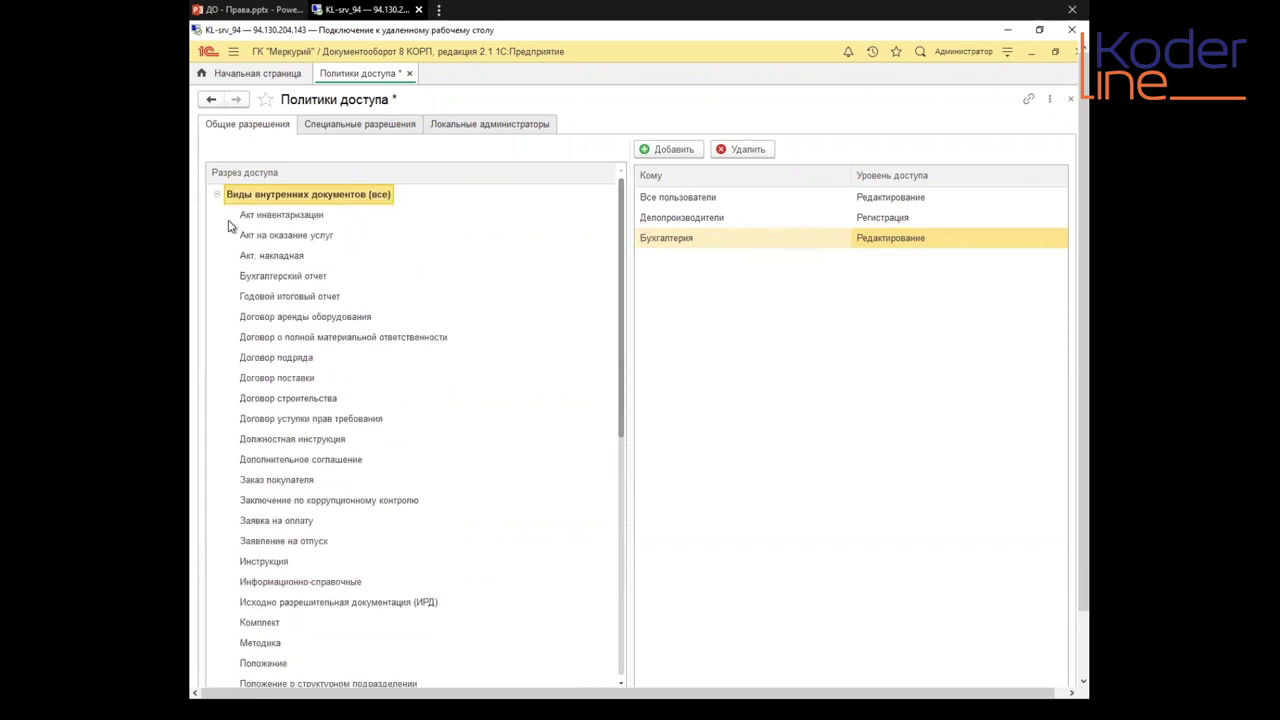
# Step: Compare the permissions of Акт инвентаризации and Акт на оказание услуг with those of the parent Виды внутренних документов (все)
pyautogui.click(309, 221)
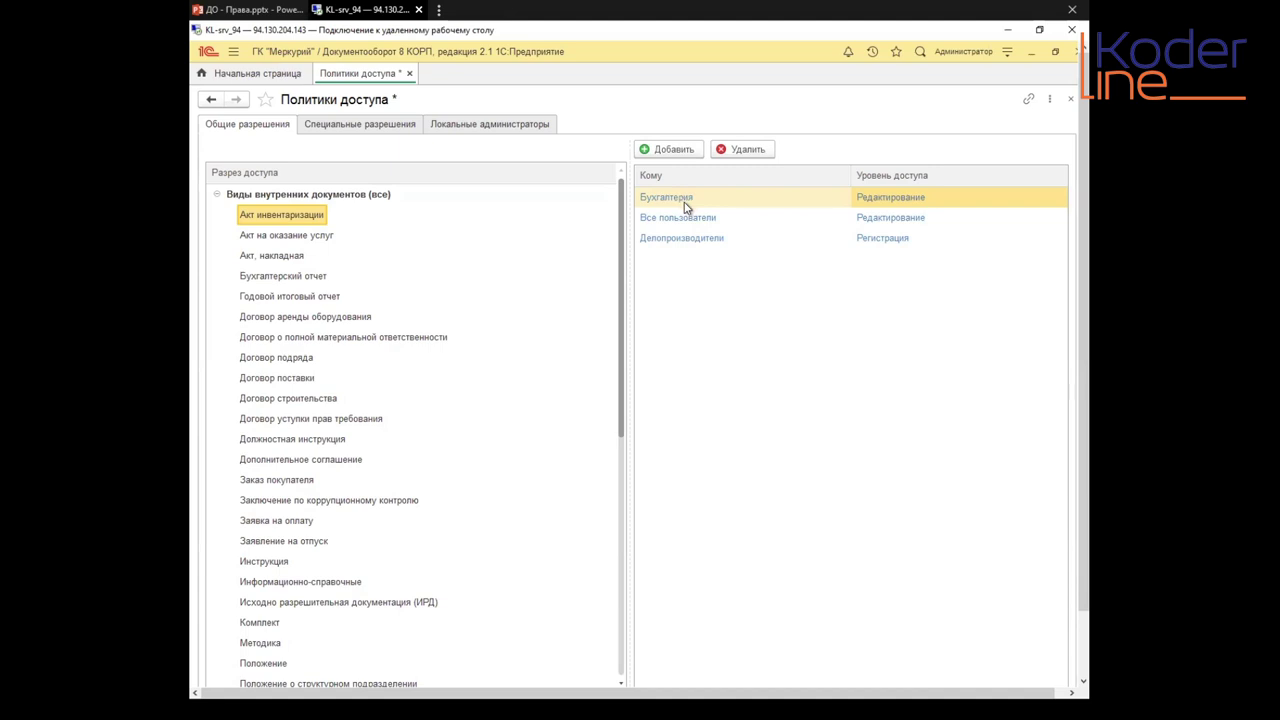
pyautogui.click(297, 196)
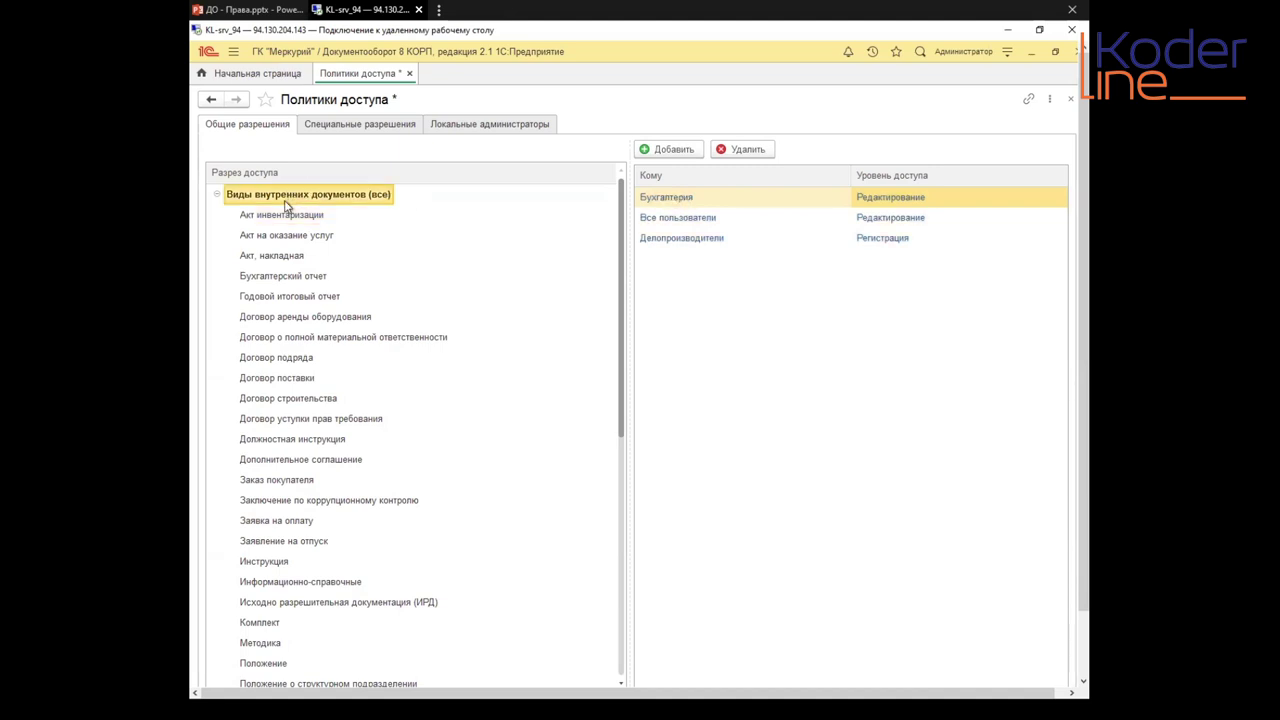
pyautogui.click(285, 215)
pyautogui.click(277, 239)
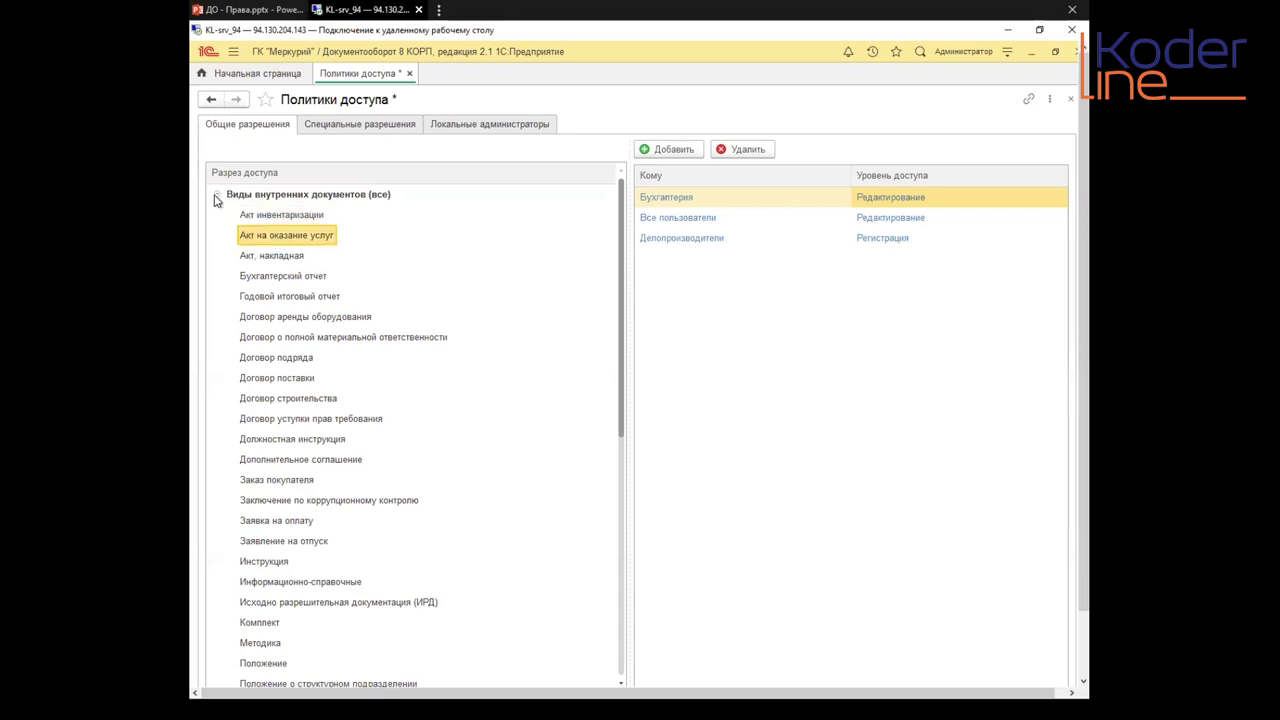
pyautogui.click(276, 199)
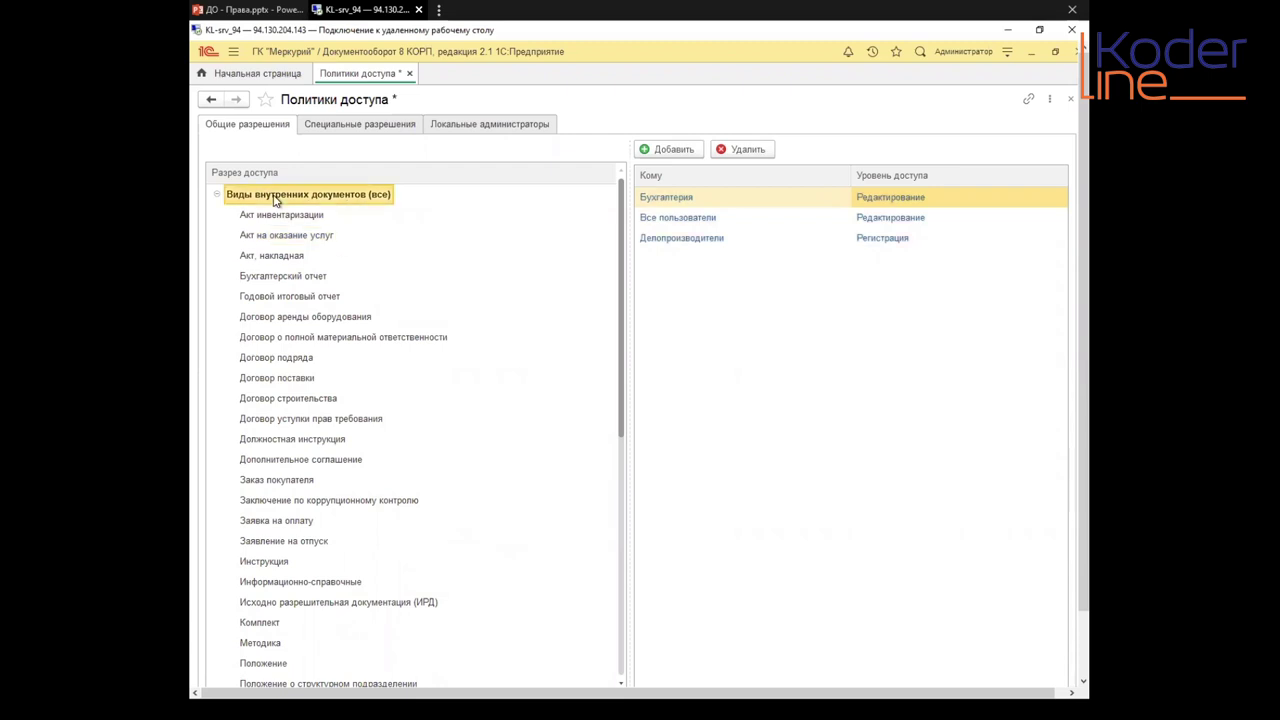
pyautogui.click(700, 217)
pyautogui.click(689, 240)
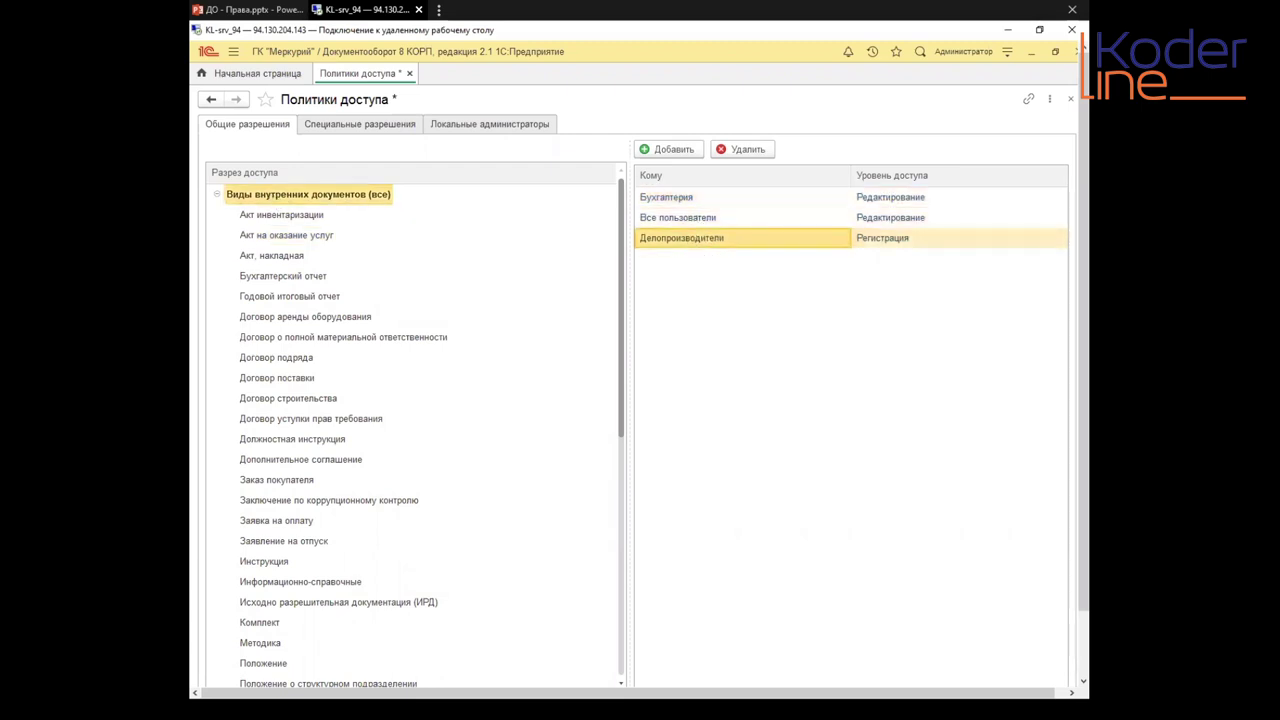
# Step: Check the inherited permissions of individual internal document kinds from Акт инвентаризации to Бухгалтерский отчет, and of Распоряжение
pyautogui.click(292, 217)
pyautogui.click(286, 238)
pyautogui.click(281, 256)
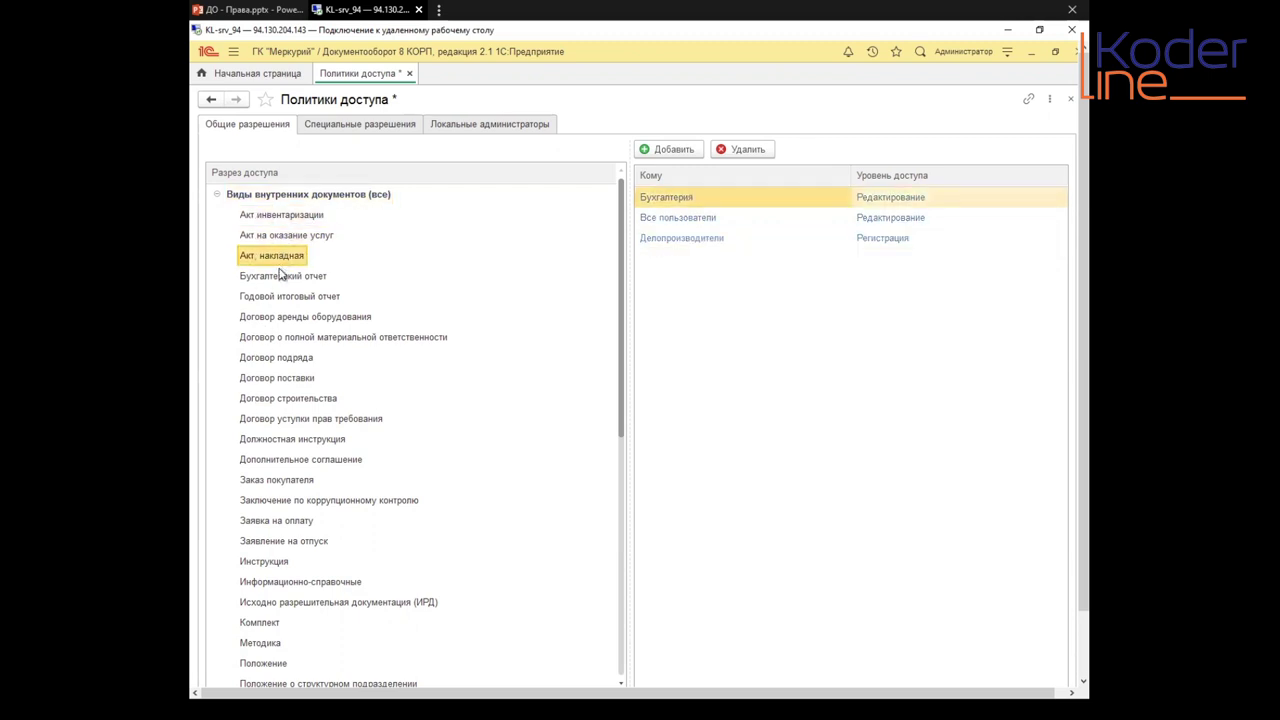
pyautogui.click(282, 277)
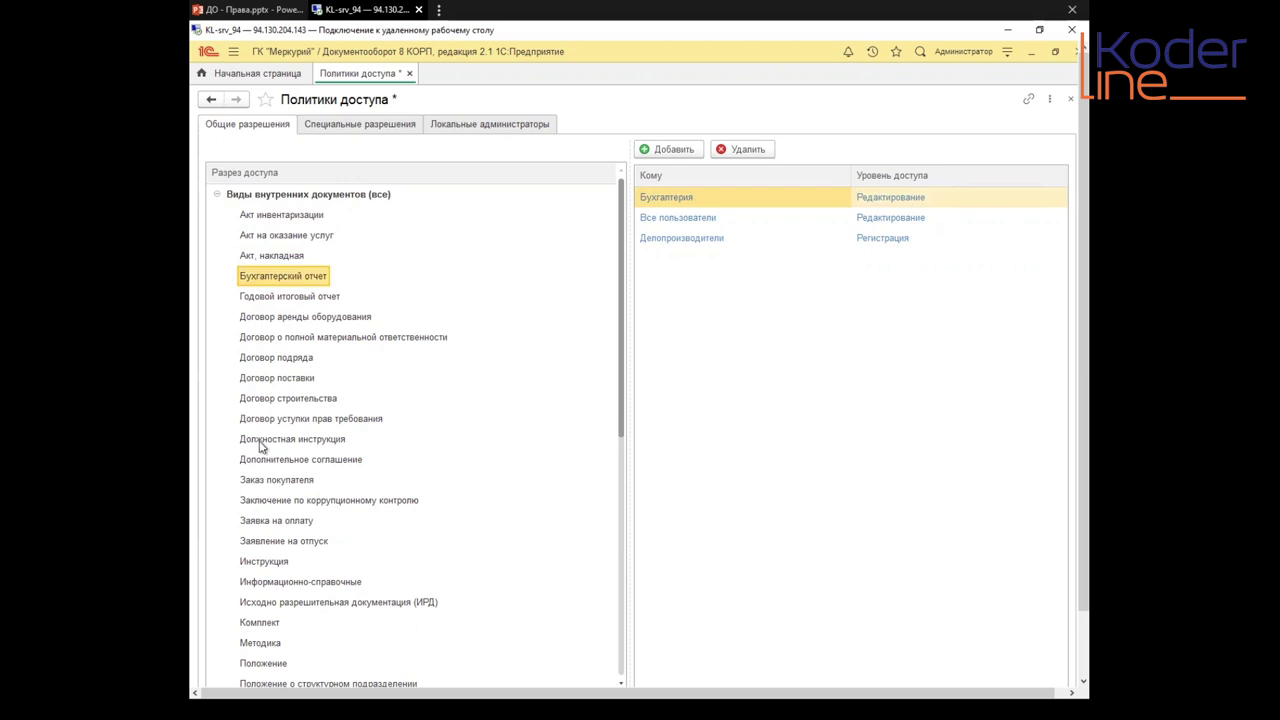
pyautogui.scroll(-5, 263, 442)
pyautogui.scroll(-3, 273, 425)
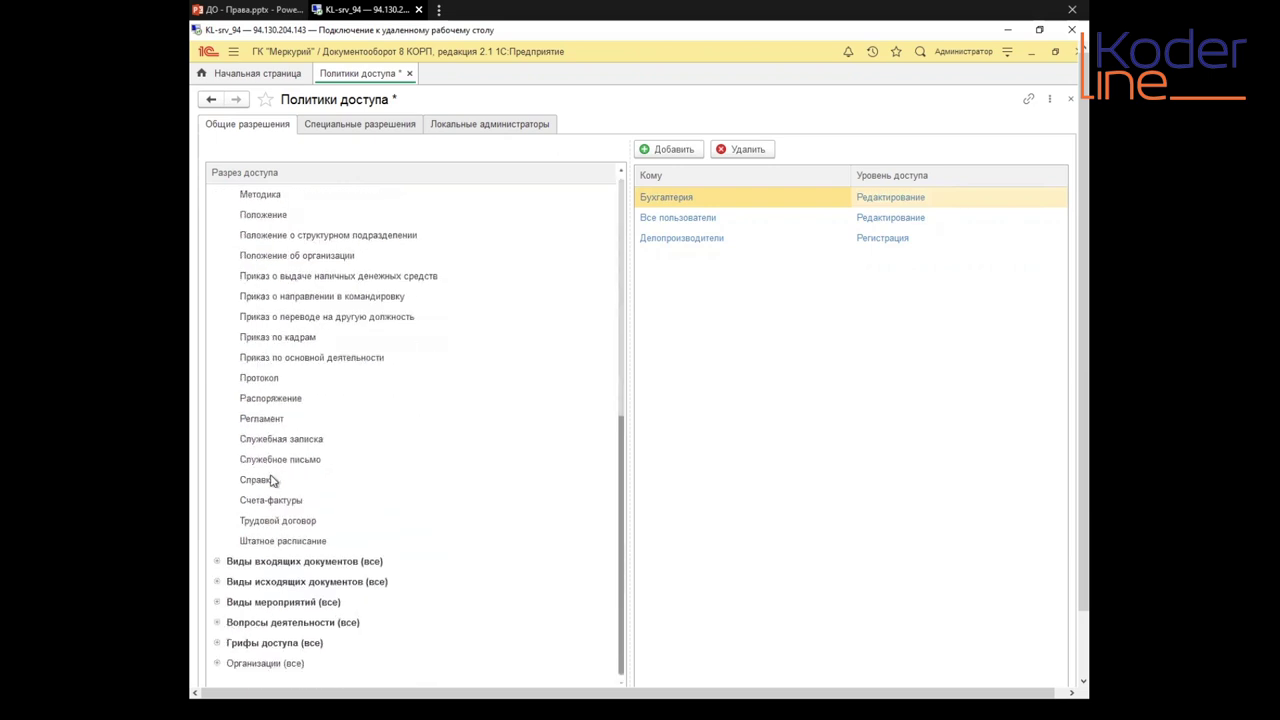
pyautogui.click(268, 398)
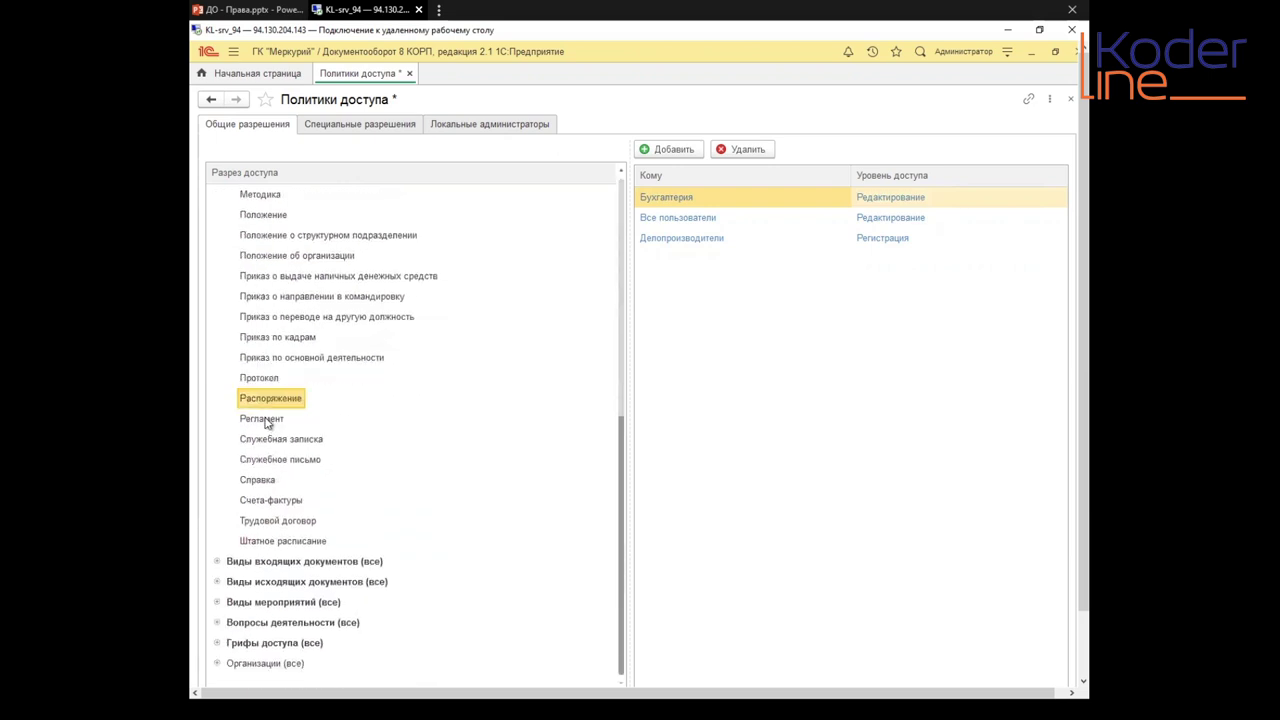
# Step: Compare the inherited permissions of Регламент and Договор подряда with those of the parent Виды внутренних документов (все)
pyautogui.click(263, 418)
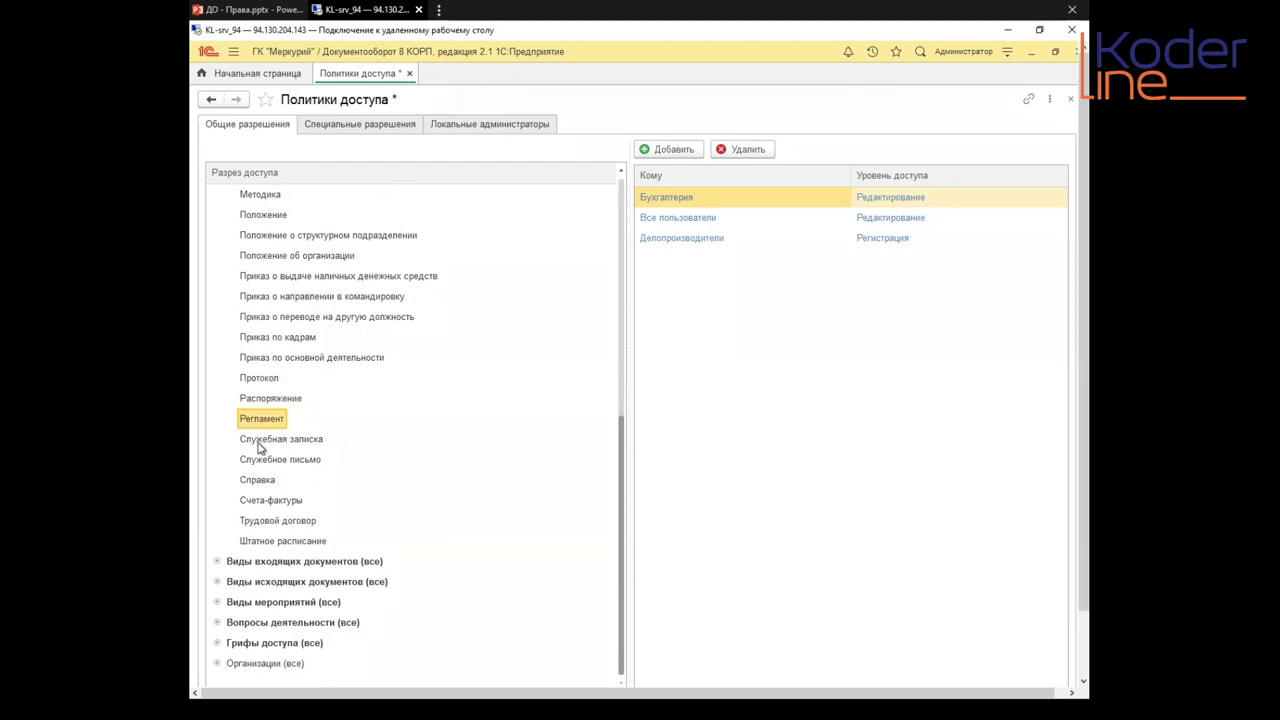
pyautogui.scroll(8, 270, 380)
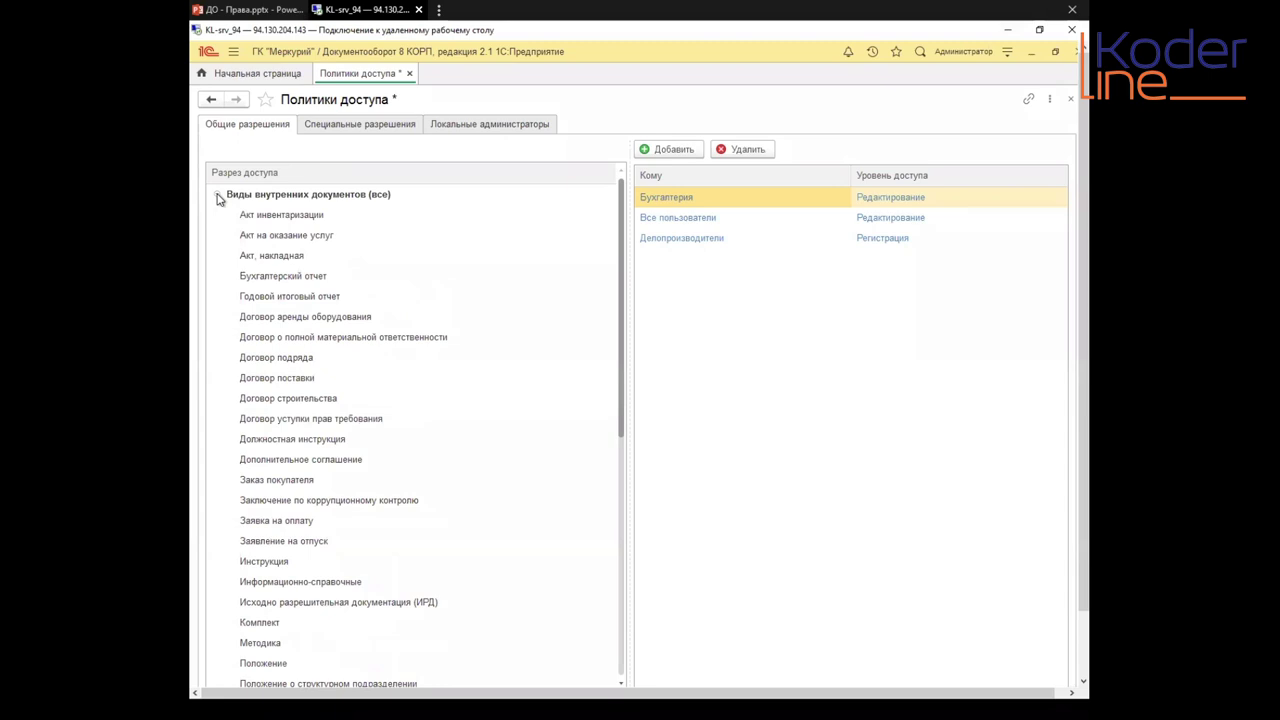
pyautogui.click(218, 197)
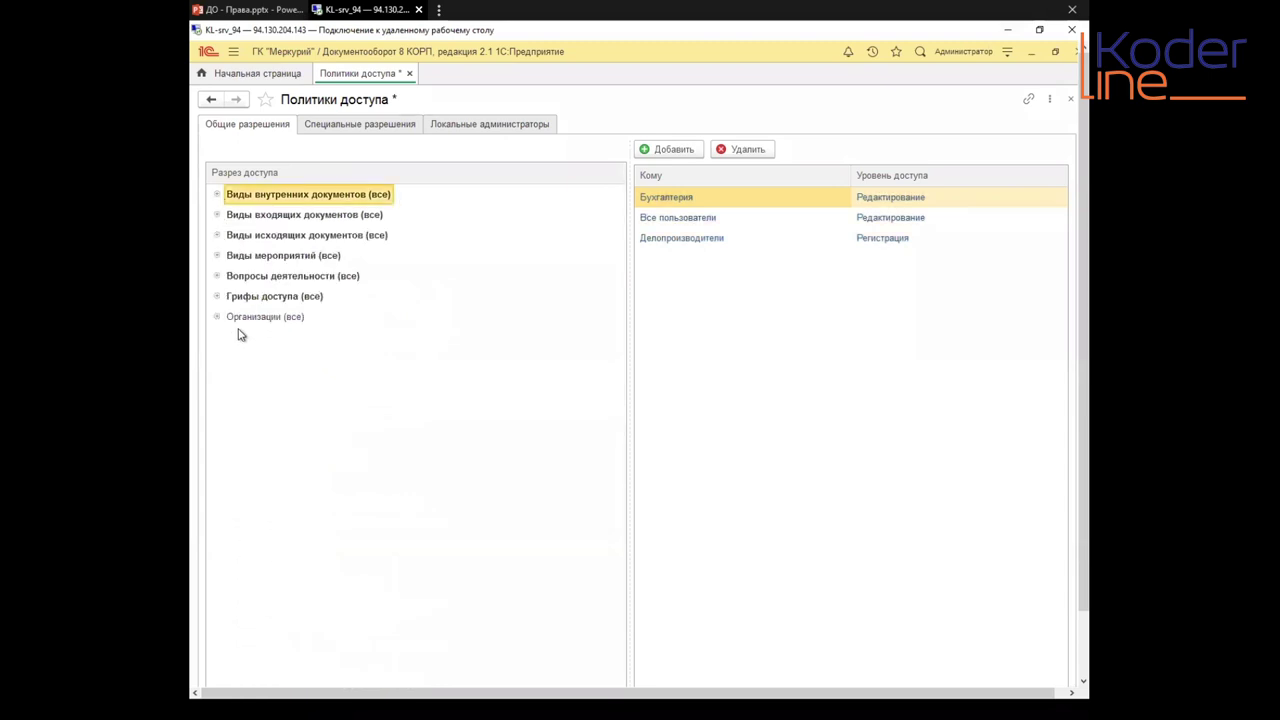
pyautogui.click(217, 194)
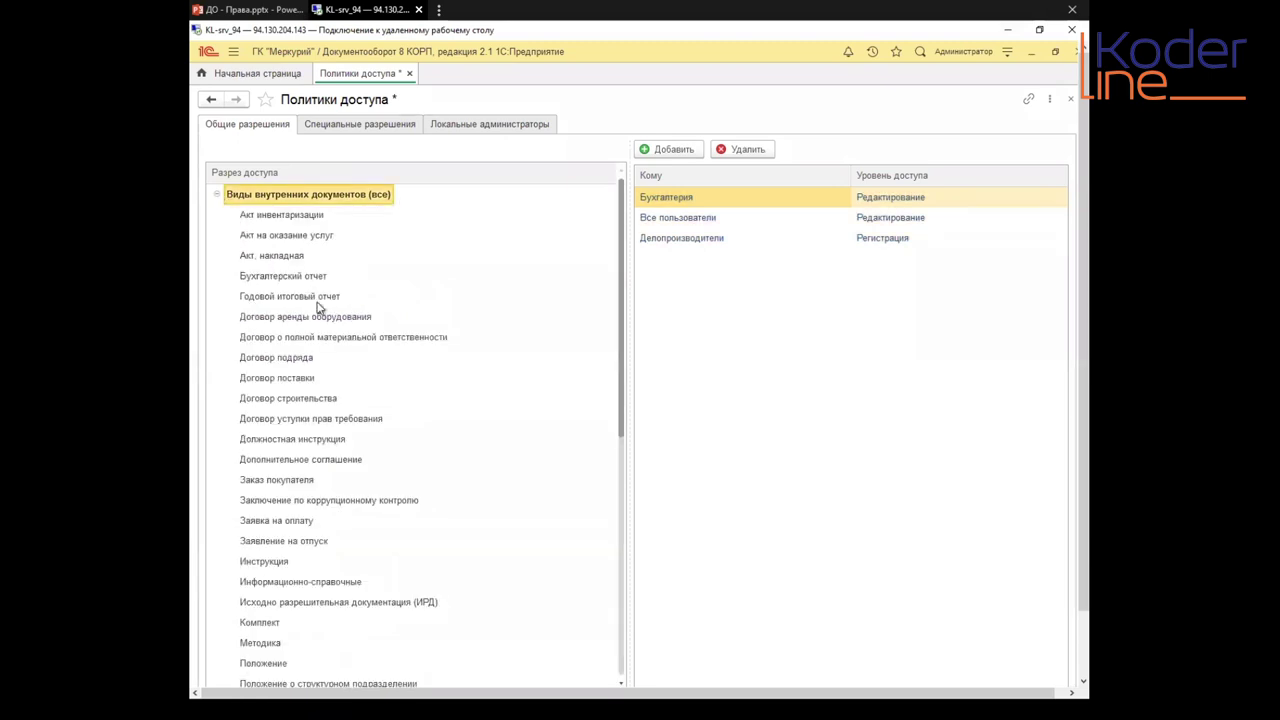
pyautogui.click(276, 358)
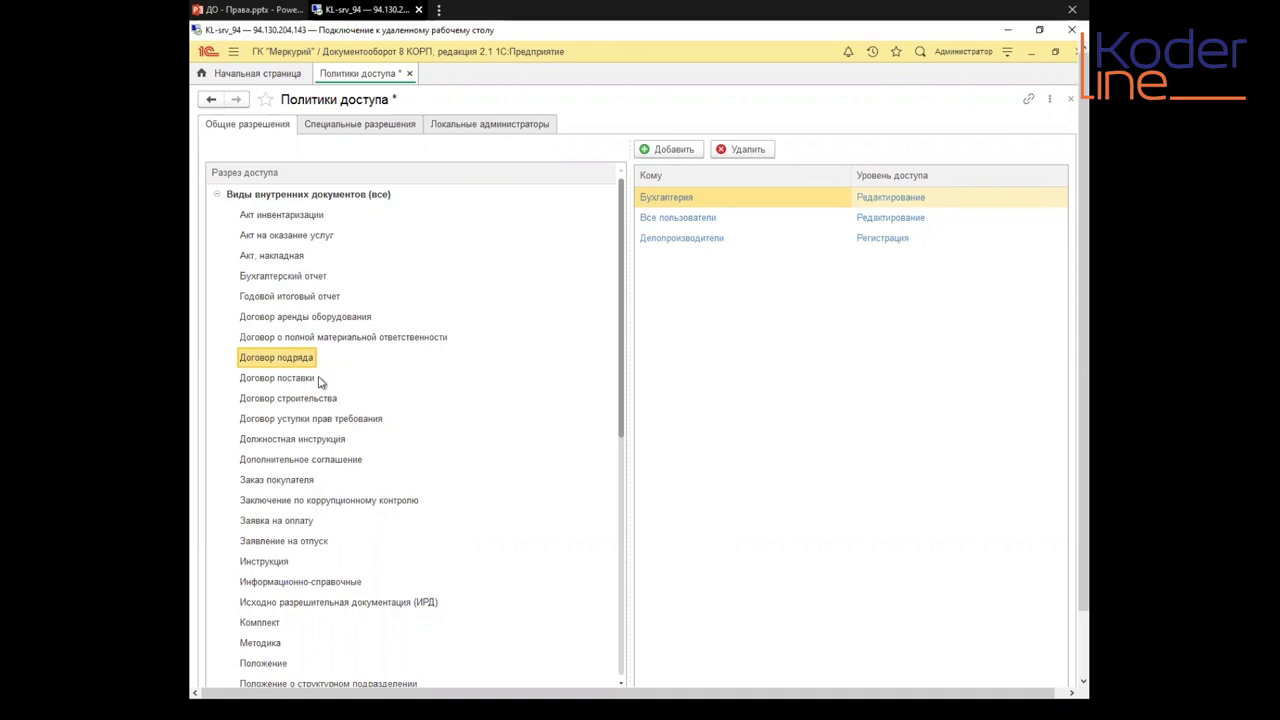
pyautogui.click(258, 197)
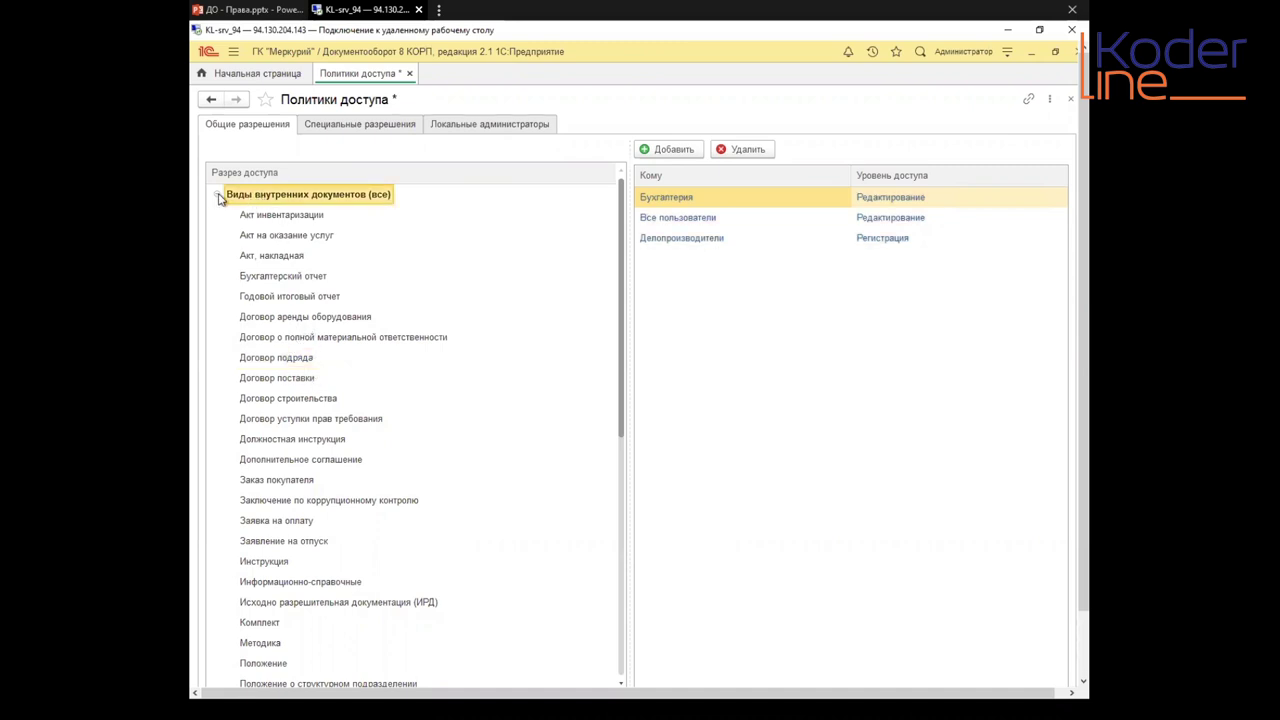
pyautogui.click(216, 194)
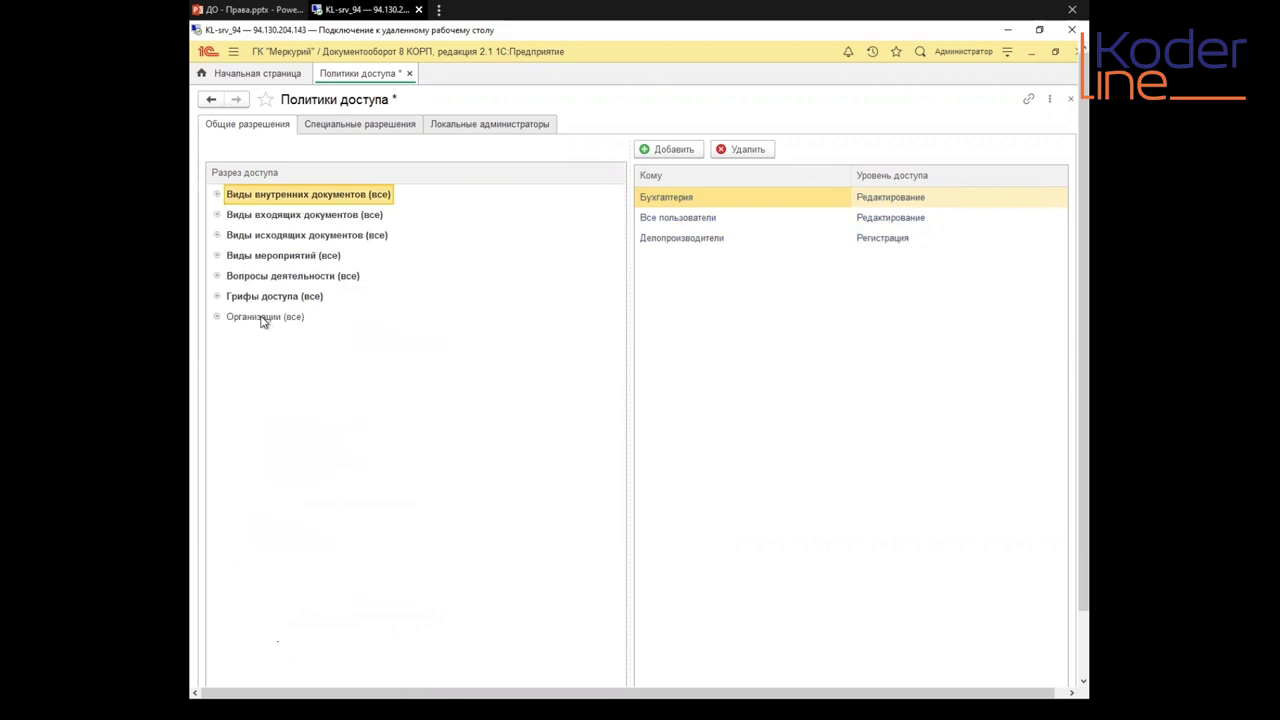
# Step: Compare the general permissions of Организации (все) with those of ООО "Меркурий Проект" and ООО НПЦ "Меркурий"
pyautogui.click(266, 319)
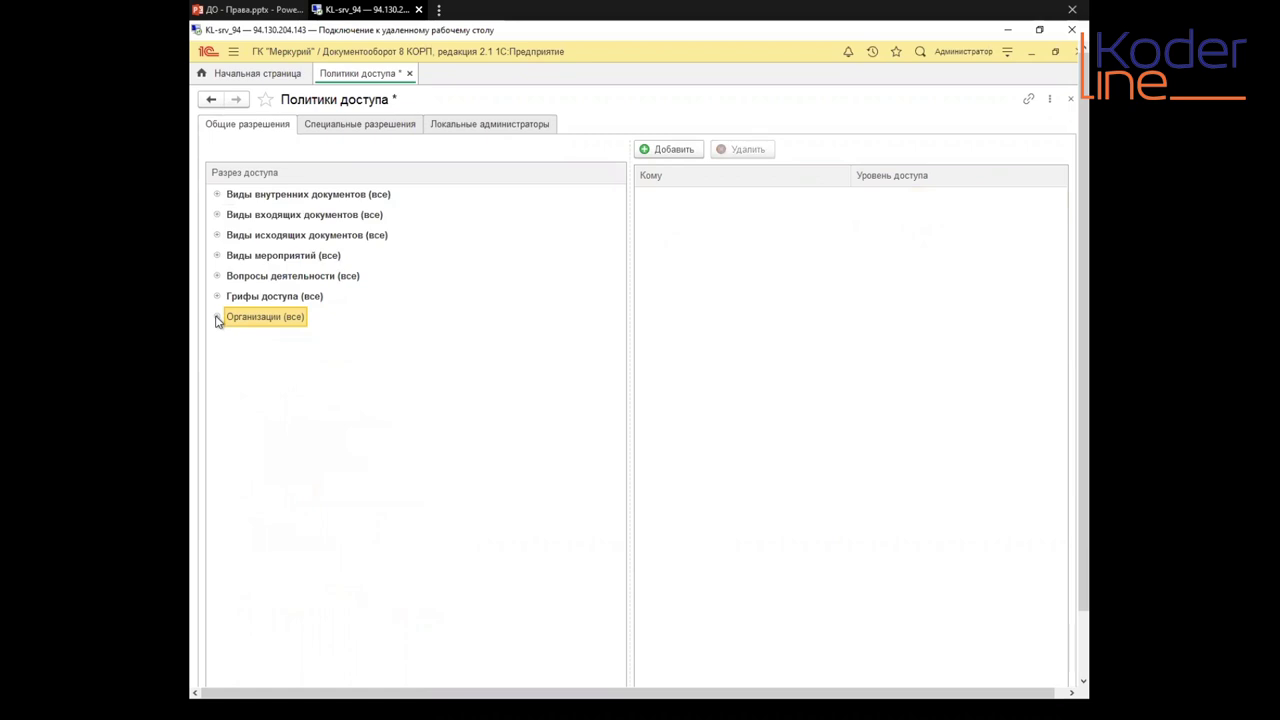
pyautogui.click(217, 318)
pyautogui.click(288, 339)
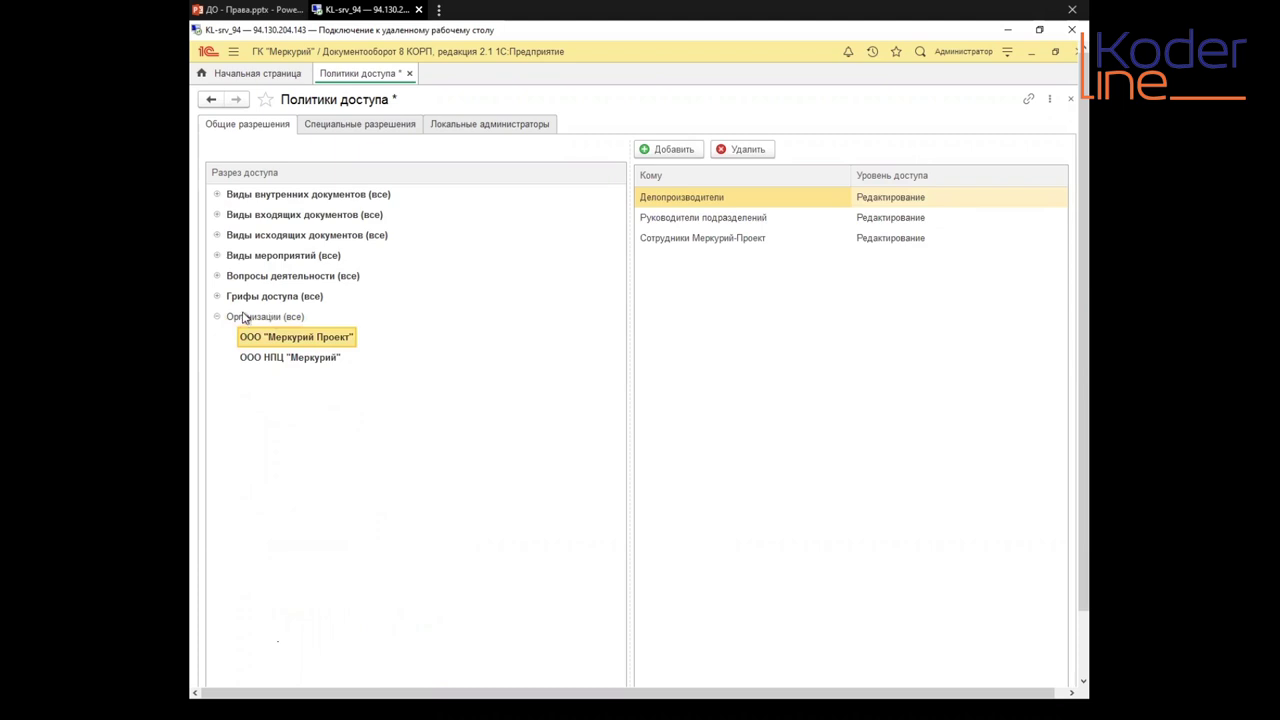
pyautogui.click(249, 317)
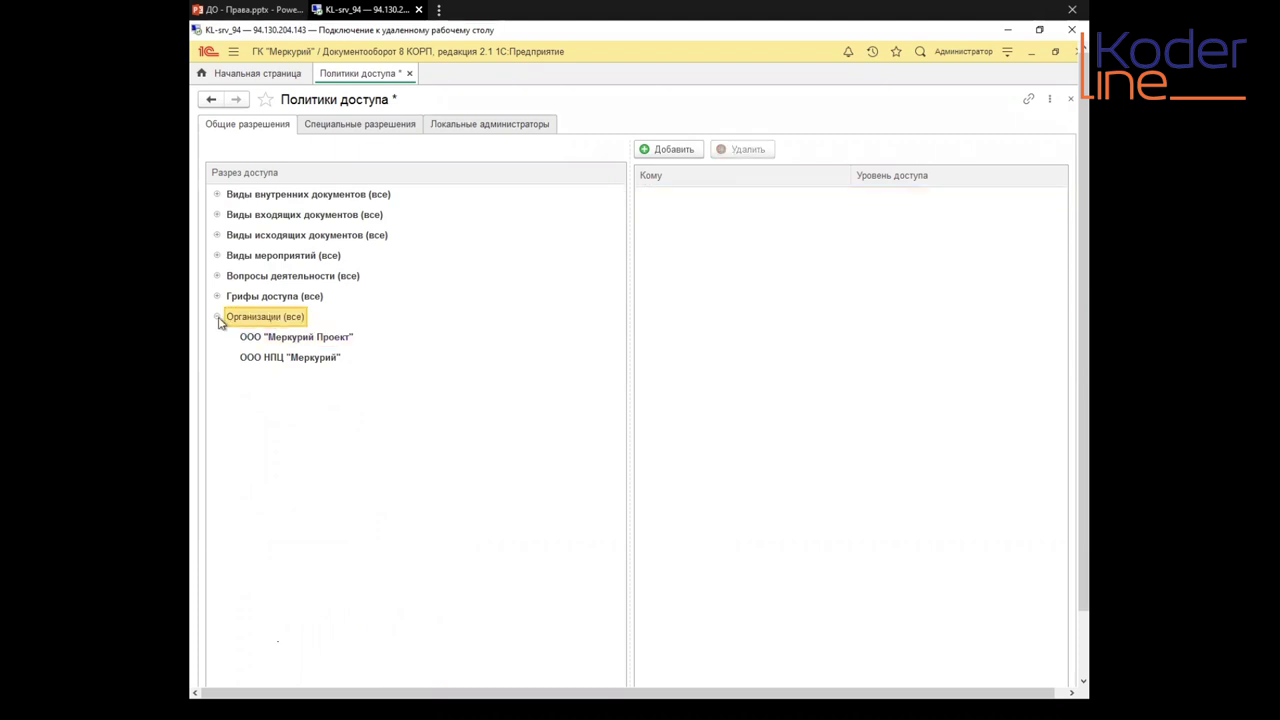
pyautogui.rightClick(651, 216)
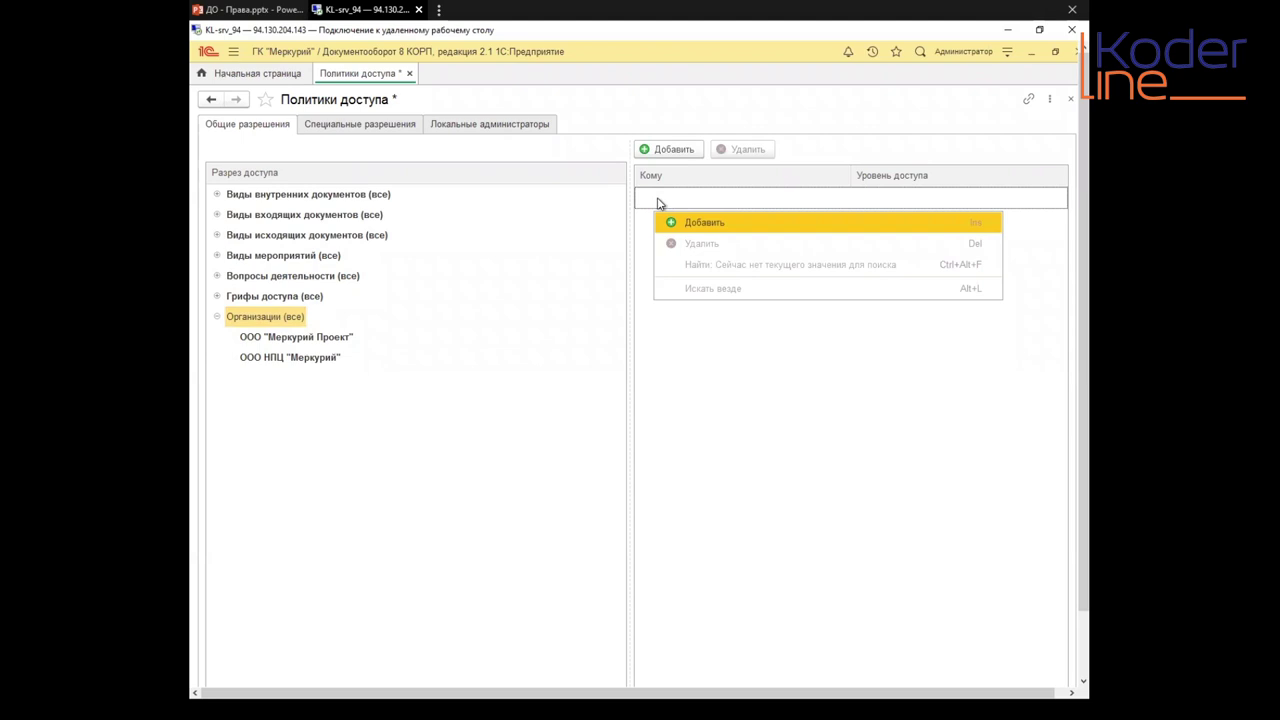
pyautogui.press('Escape')
pyautogui.click(294, 337)
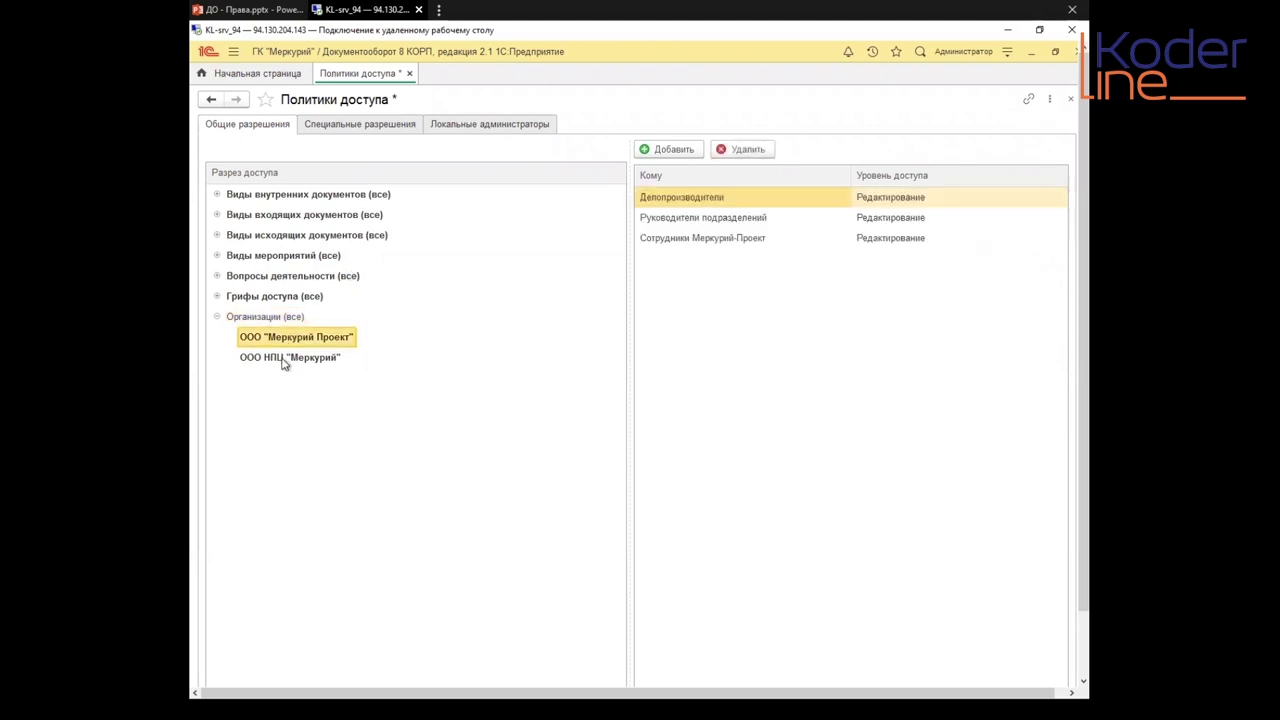
pyautogui.click(284, 360)
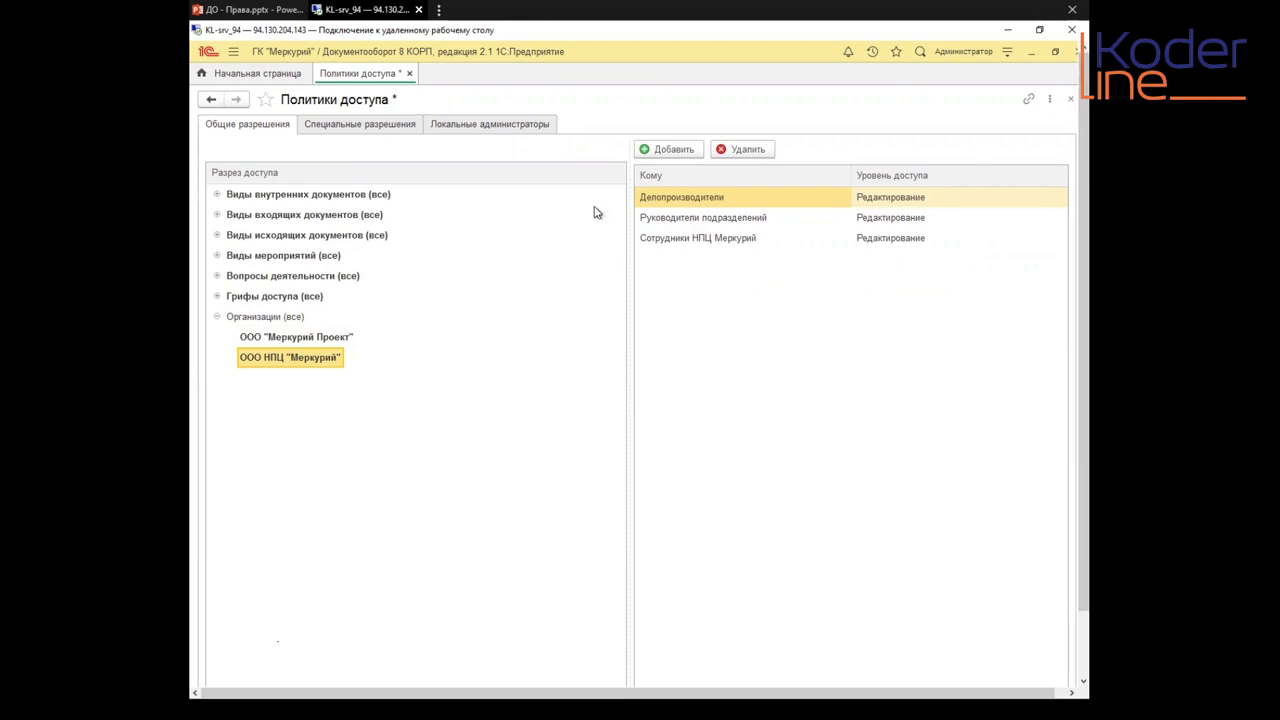
# Step: Check the general permissions for Виды мероприятий (все), Вопросы деятельности (все), and Грифы доступа (все) with its Общий entry
pyautogui.click(259, 256)
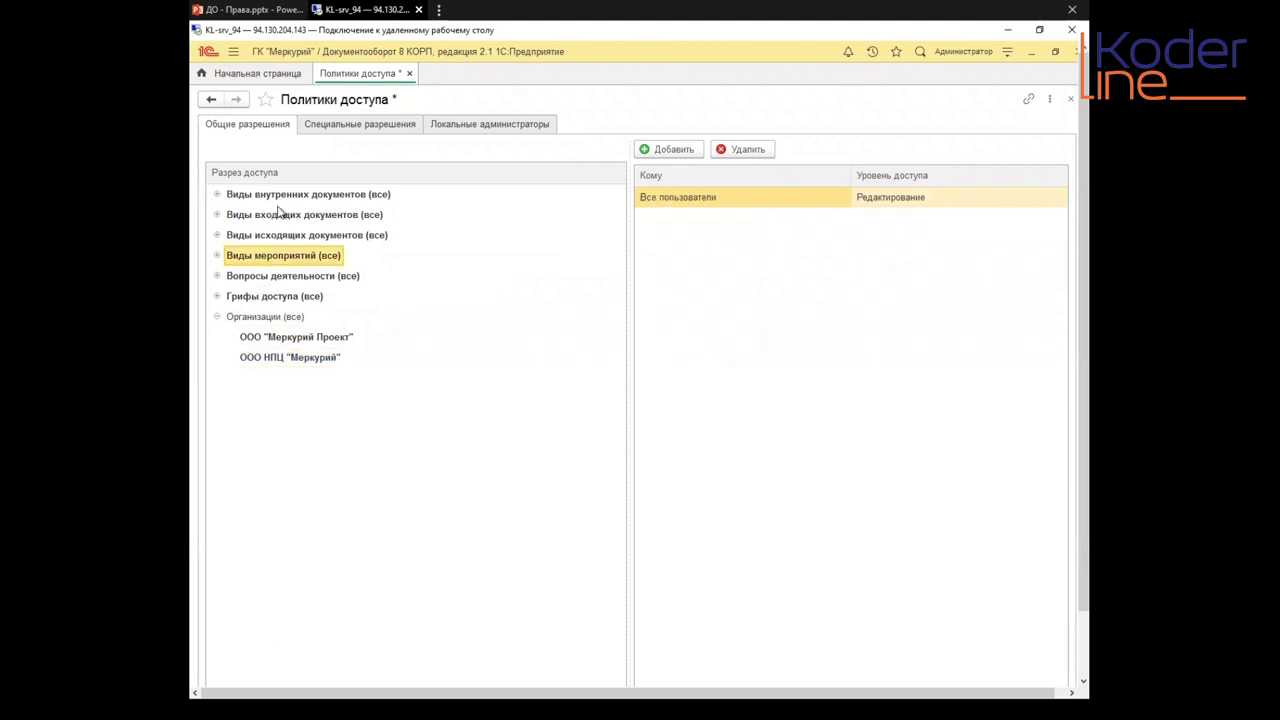
pyautogui.click(268, 279)
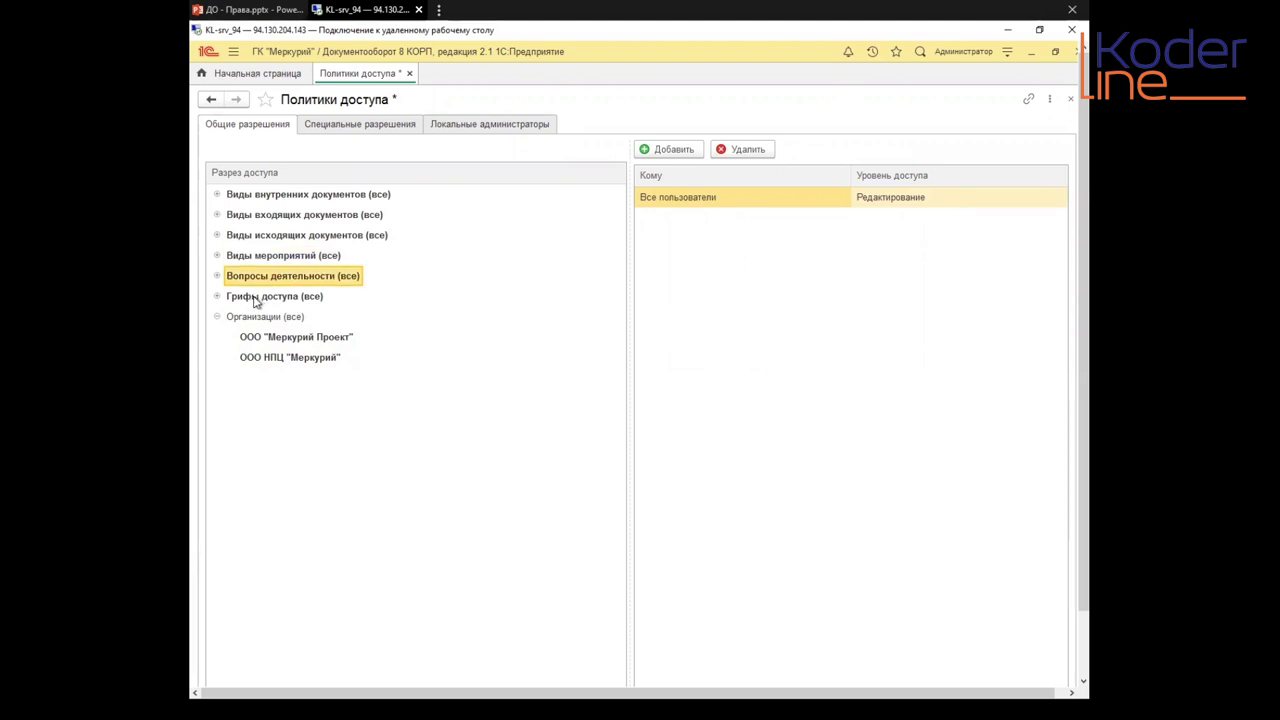
pyautogui.click(217, 298)
pyautogui.click(217, 298)
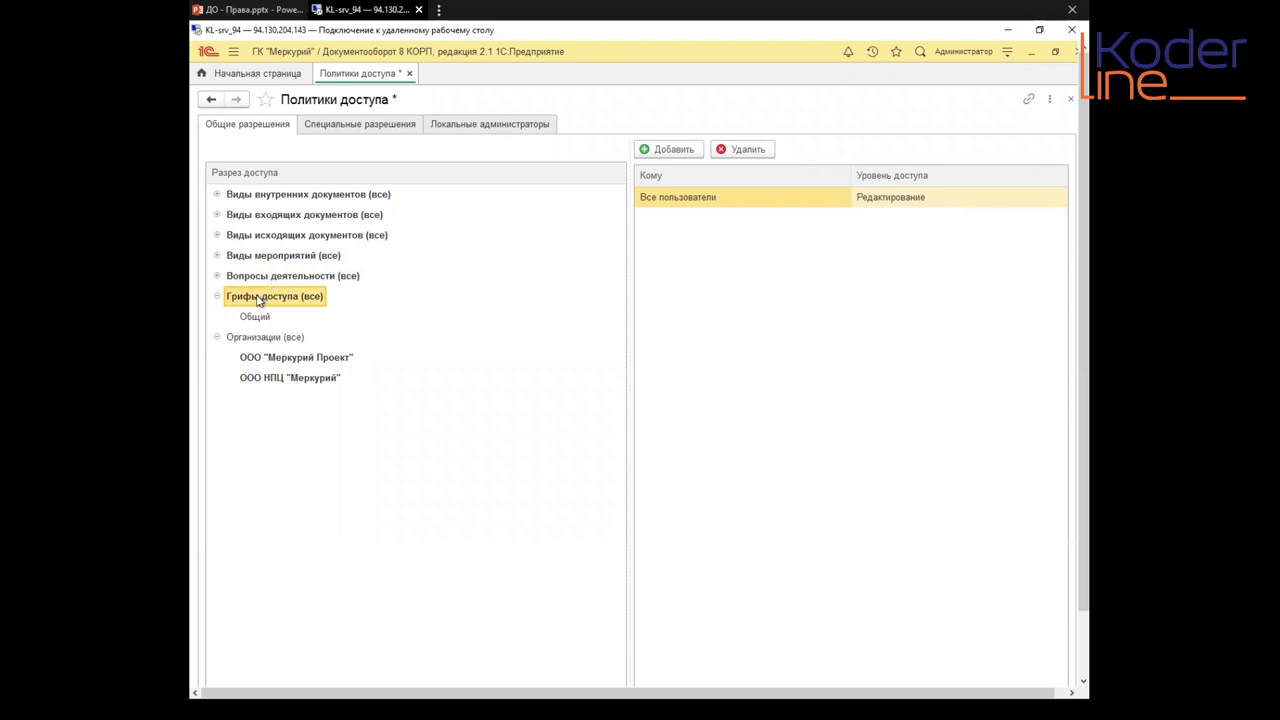
pyautogui.click(253, 320)
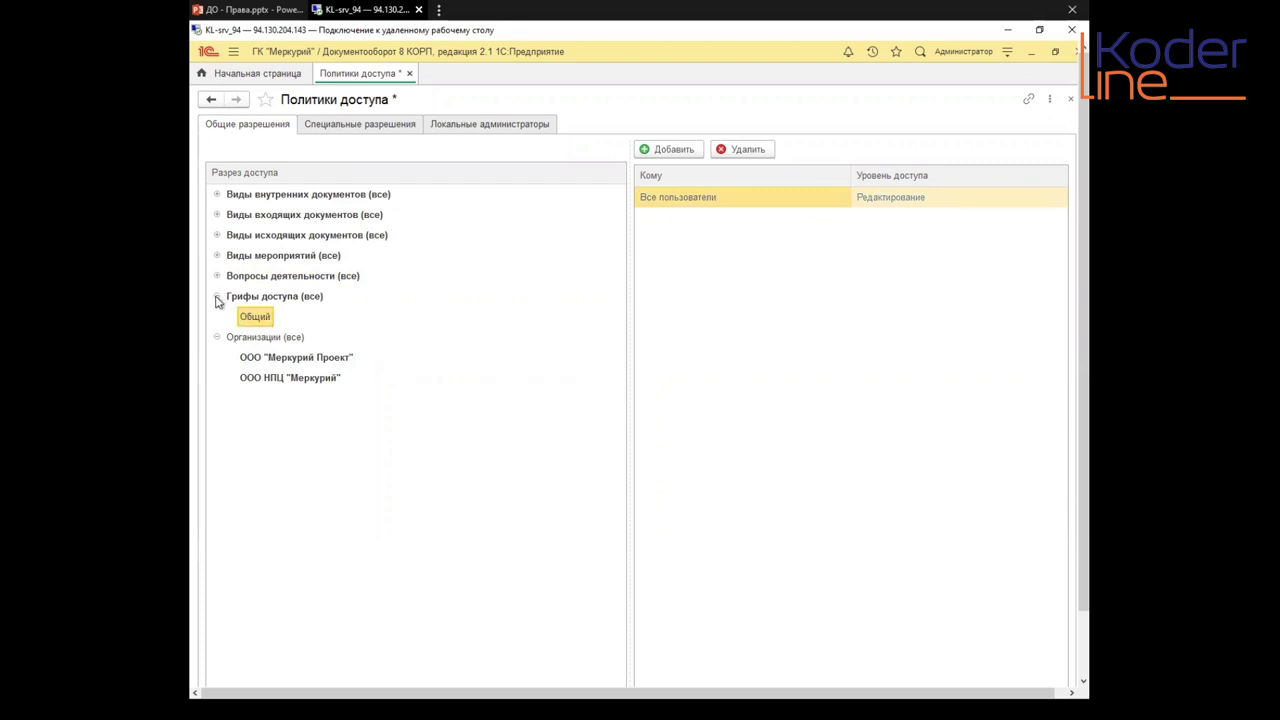
pyautogui.click(217, 297)
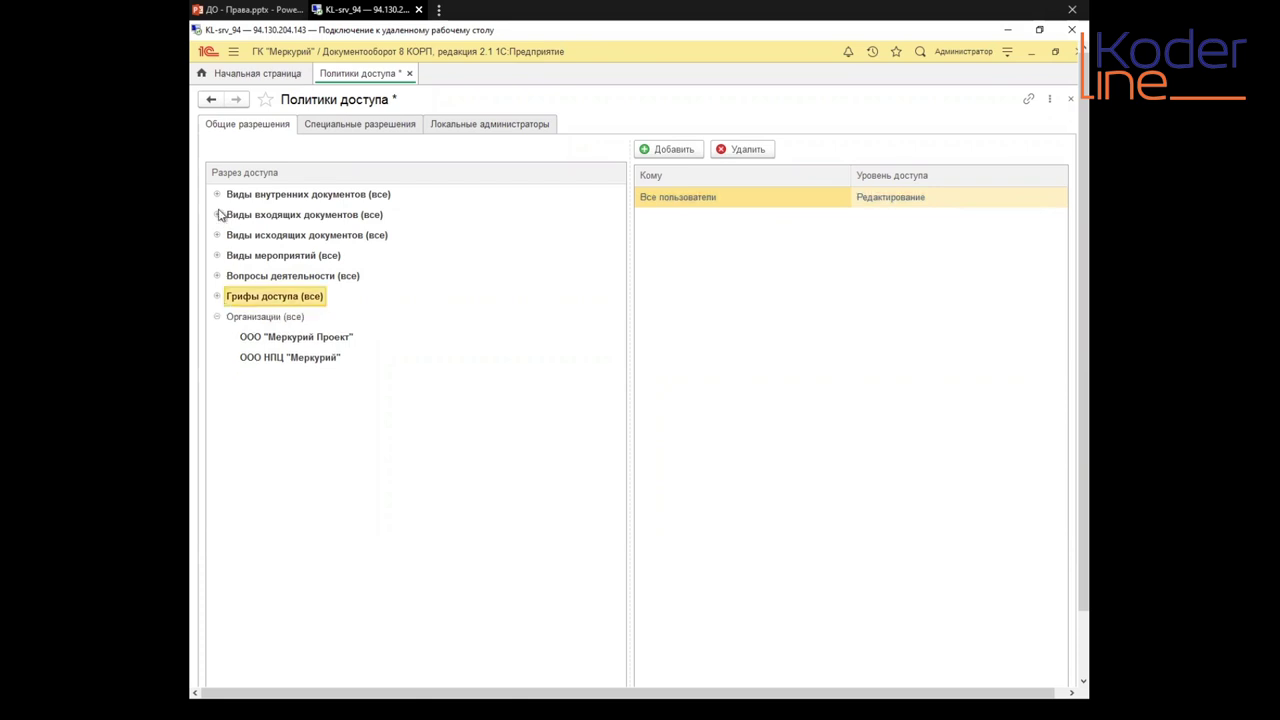
# Step: Review the inherited permissions of Акт инвентаризации and look through the rest of the access policies form
pyautogui.click(217, 196)
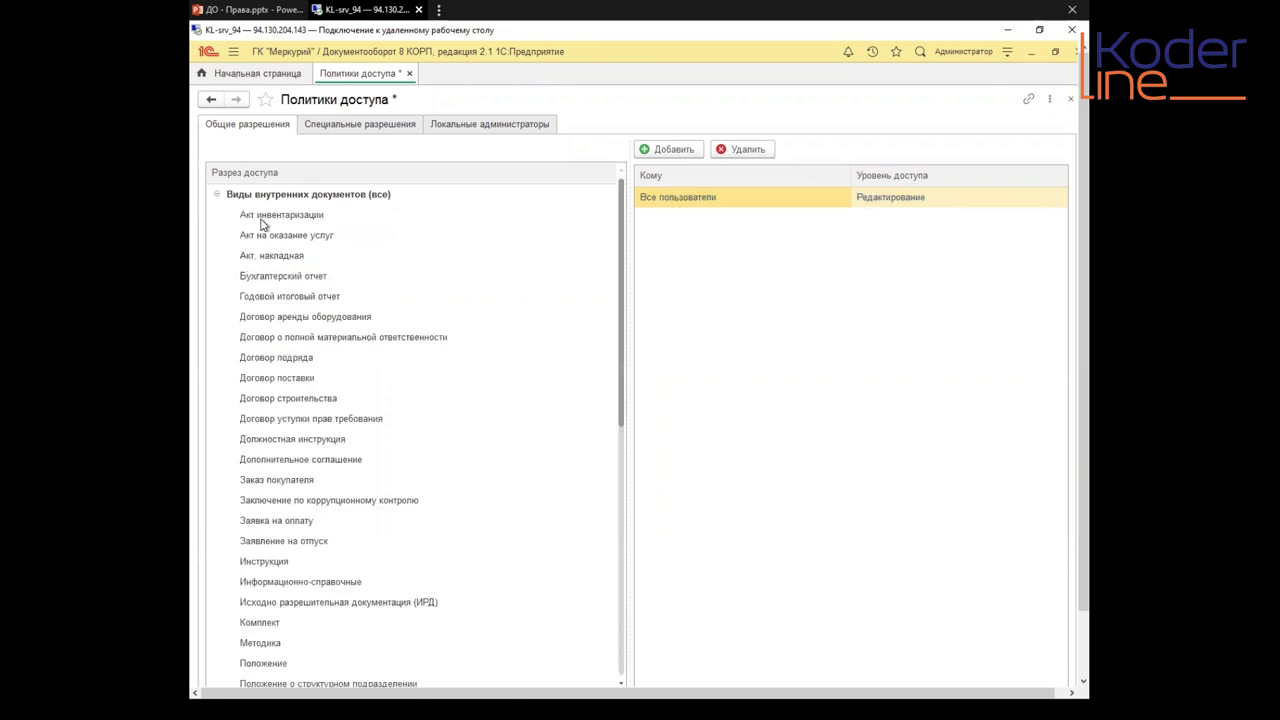
pyautogui.click(268, 217)
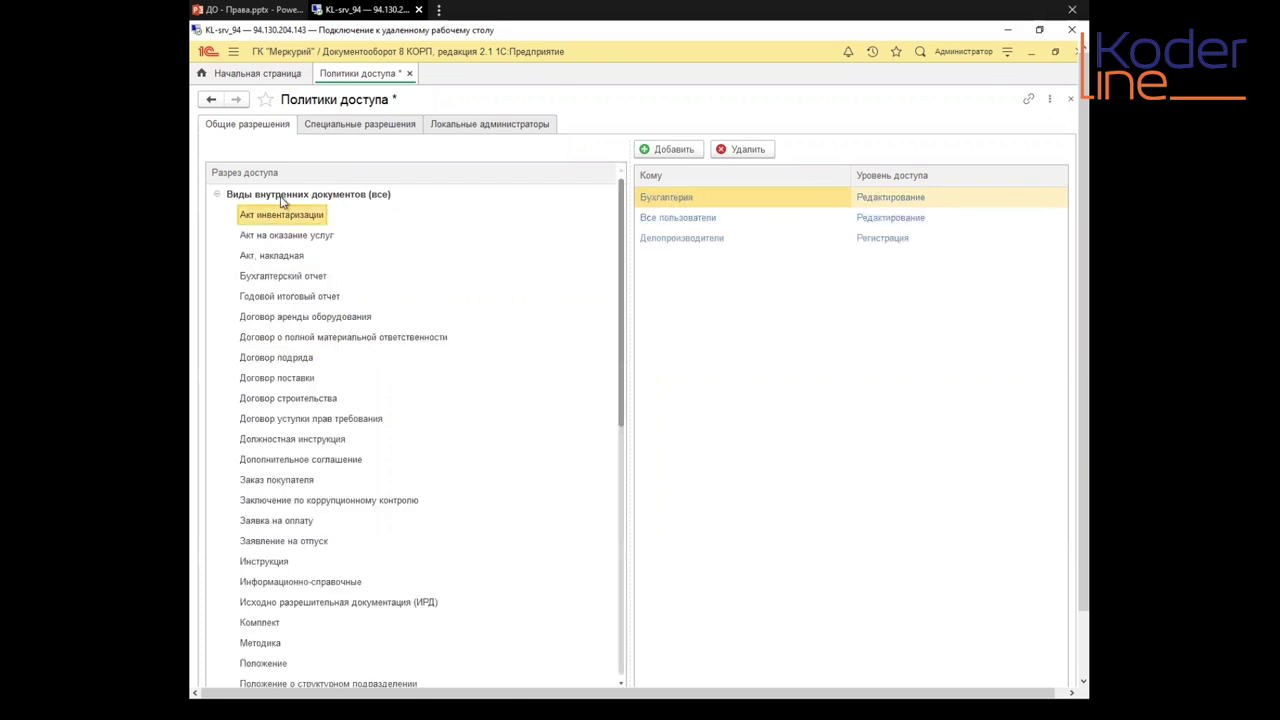
pyautogui.rightClick(690, 201)
pyautogui.click(676, 203)
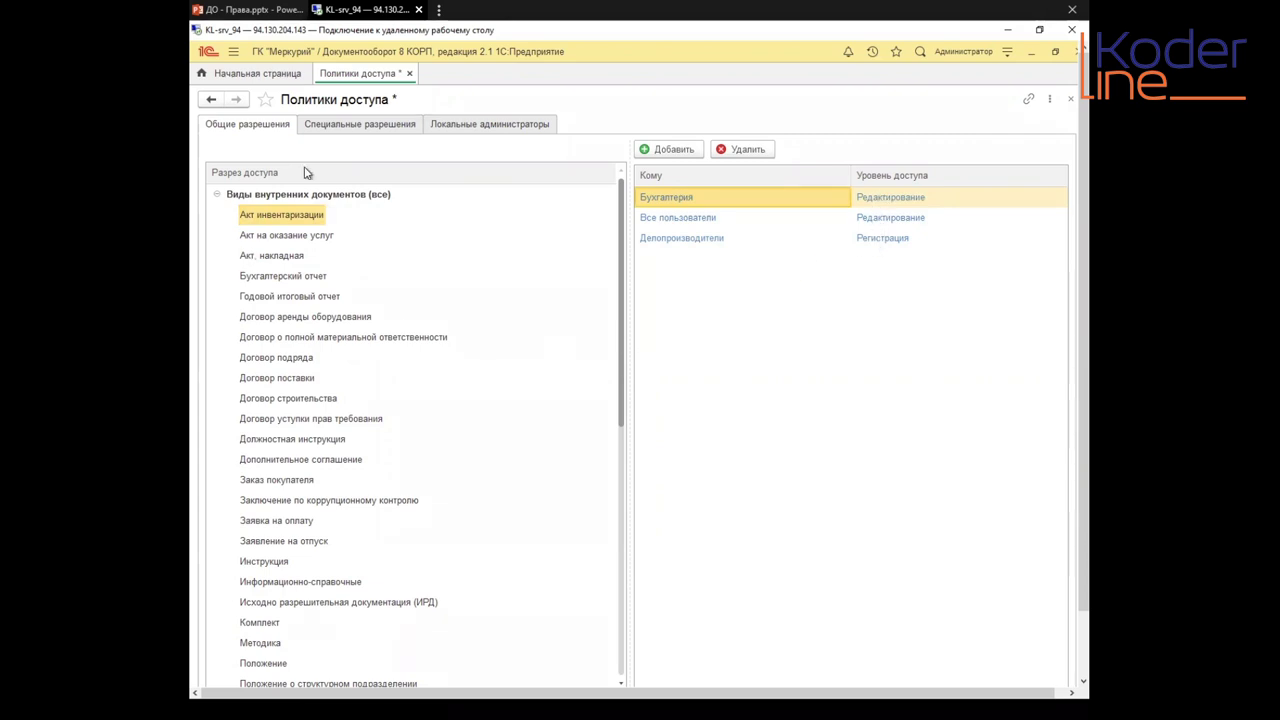
pyautogui.scroll(-8, 489, 374)
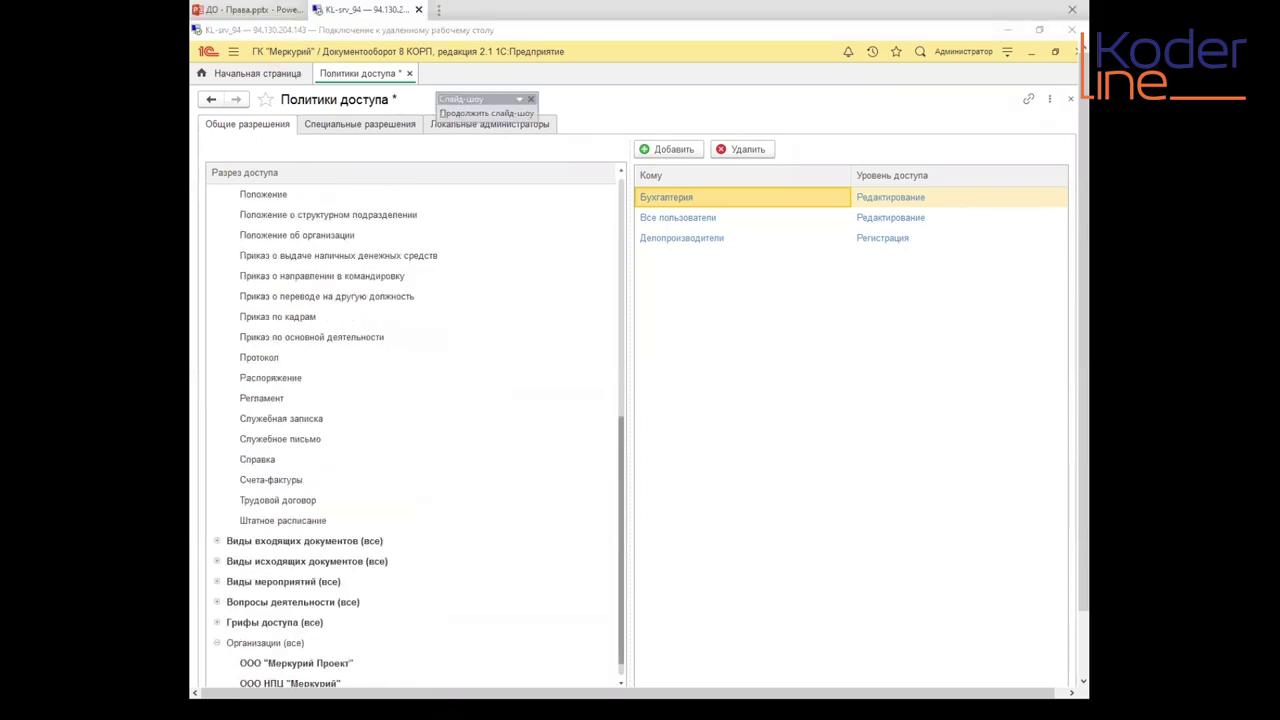
pyautogui.click(726, 437)
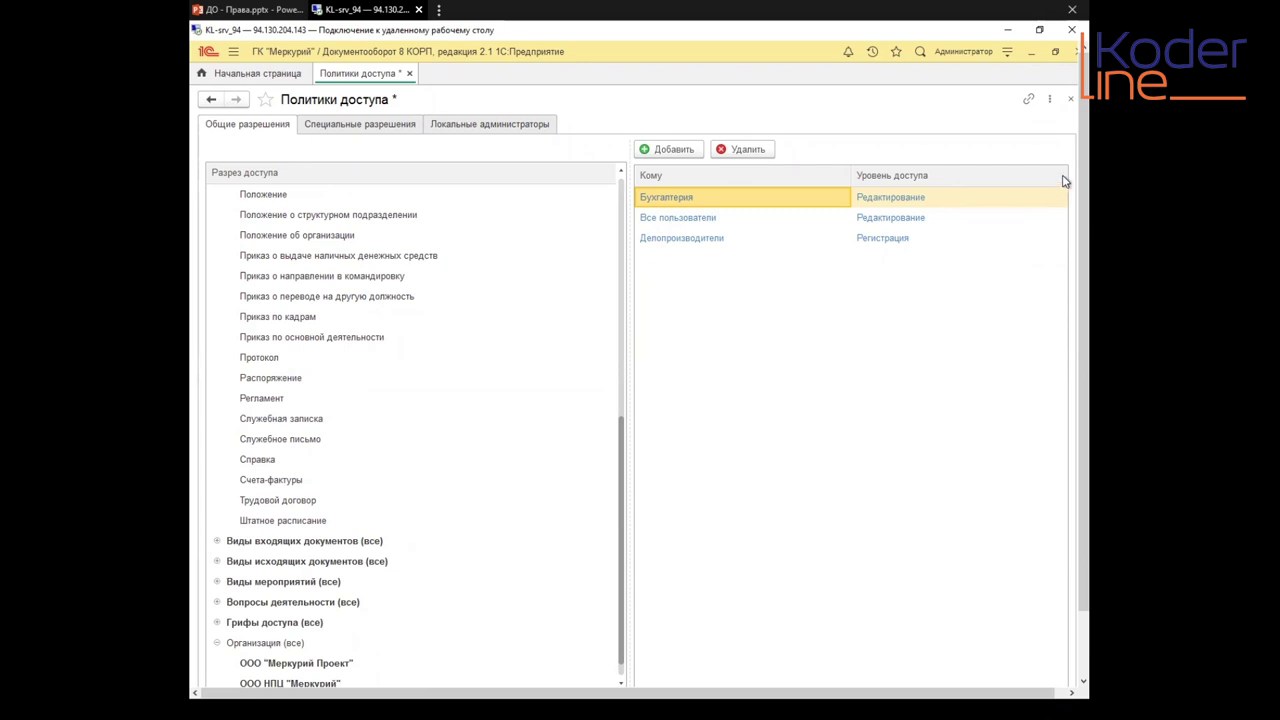
pyautogui.scroll(-3, 1068, 190)
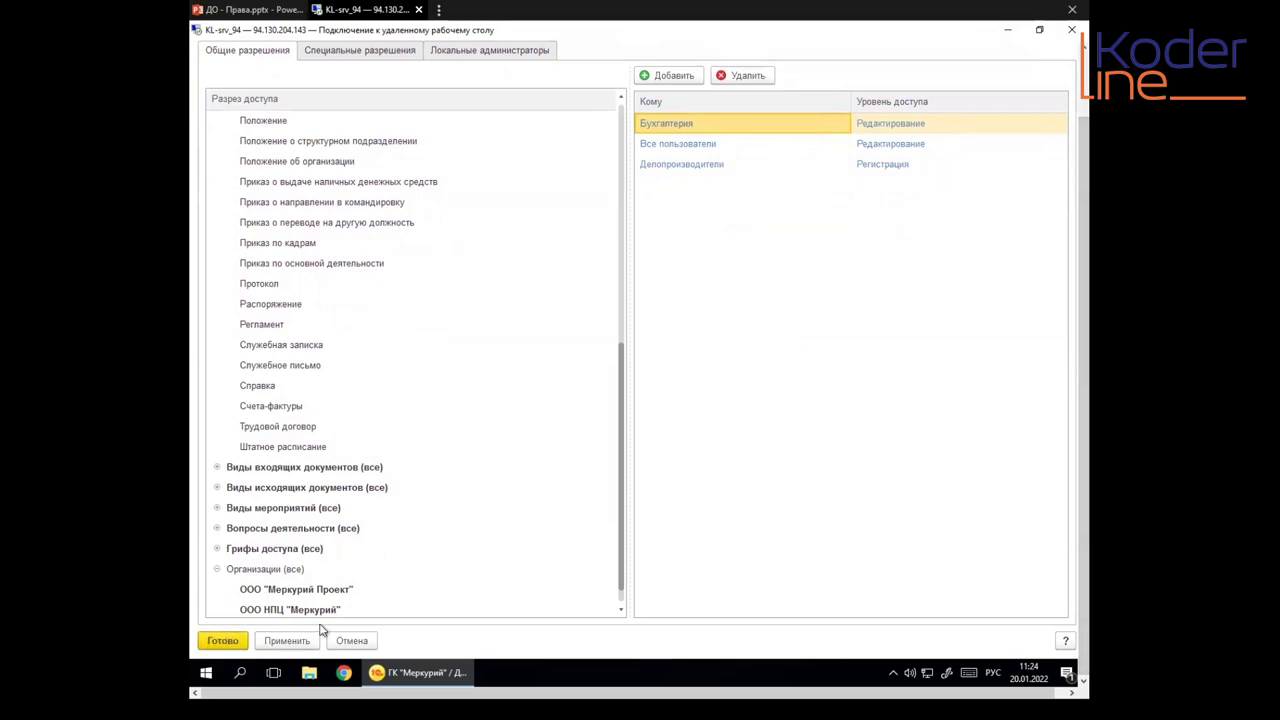
pyautogui.scroll(2, 1069, 392)
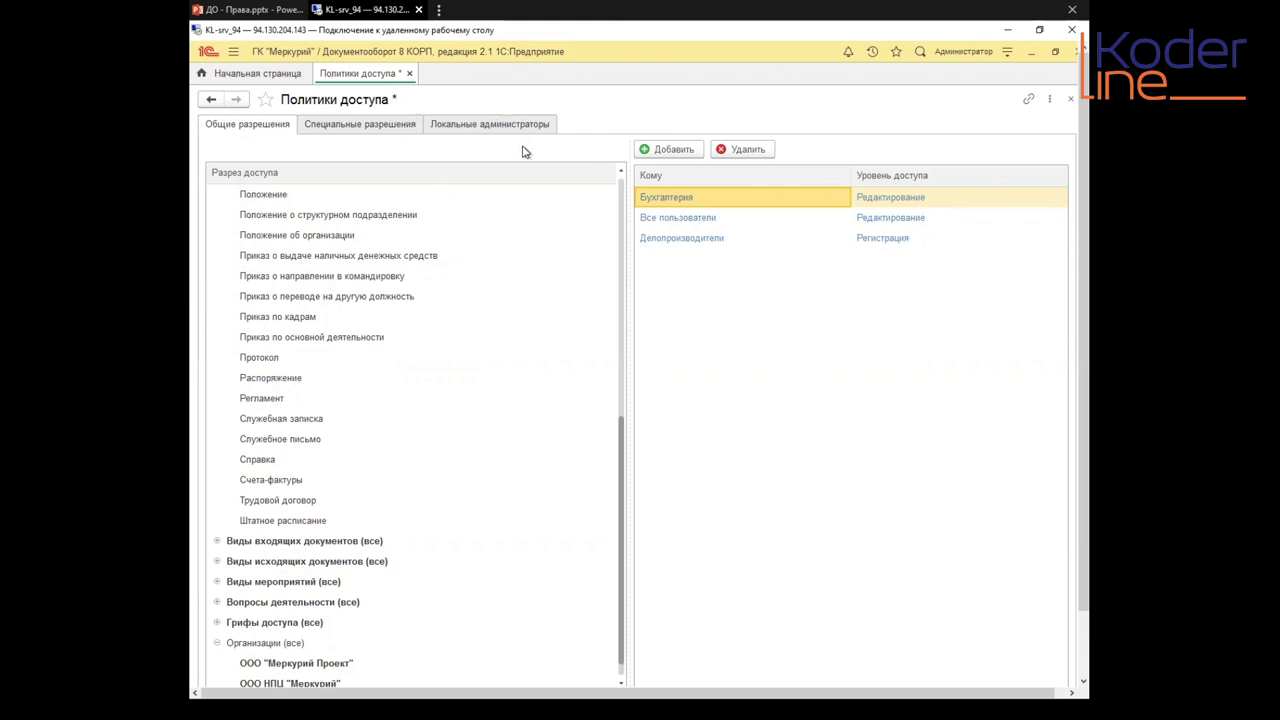
# Step: Review the access rights options in the program settings, including Ограничивать права доступа and Политики доступа, and return to the access policies
pyautogui.click(234, 52)
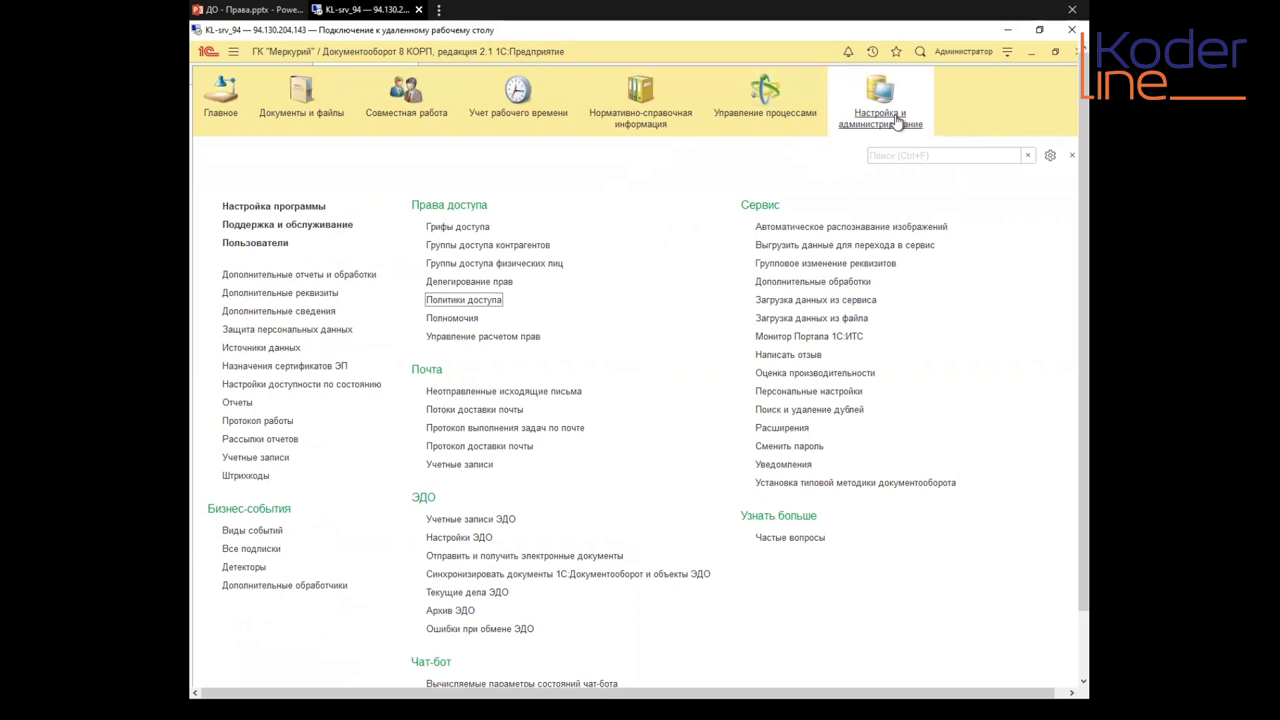
pyautogui.click(275, 207)
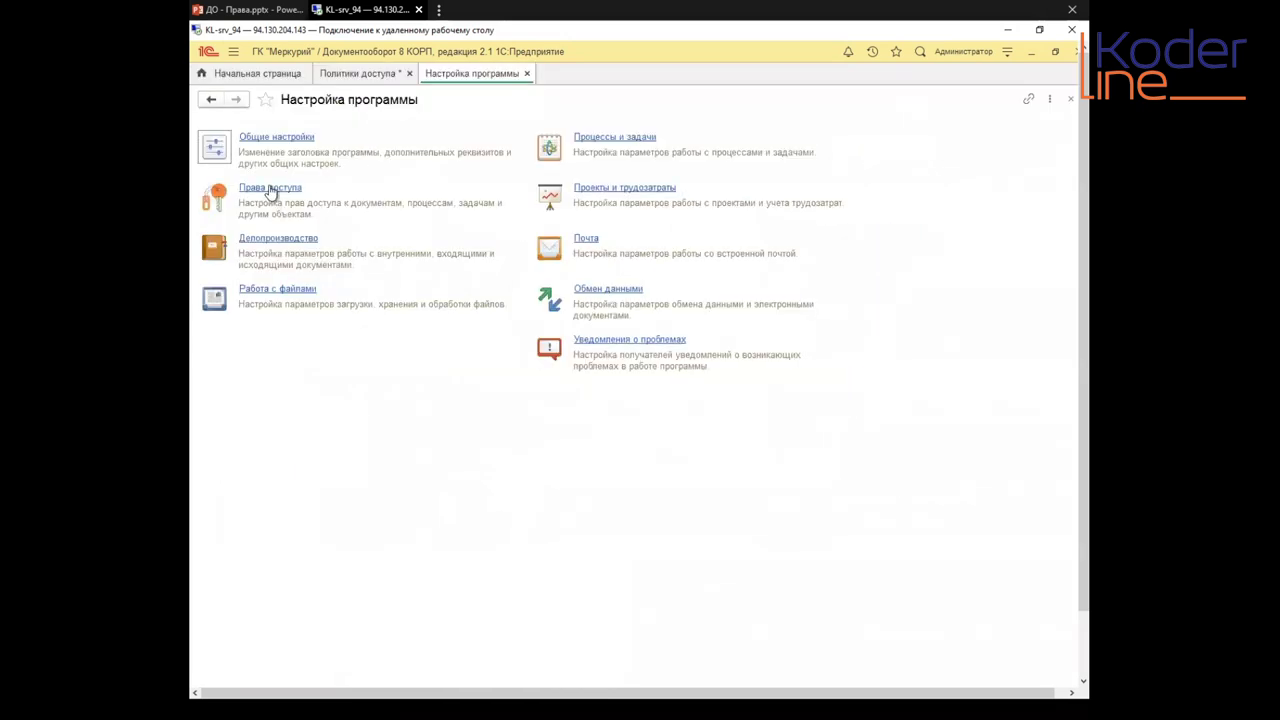
pyautogui.click(270, 190)
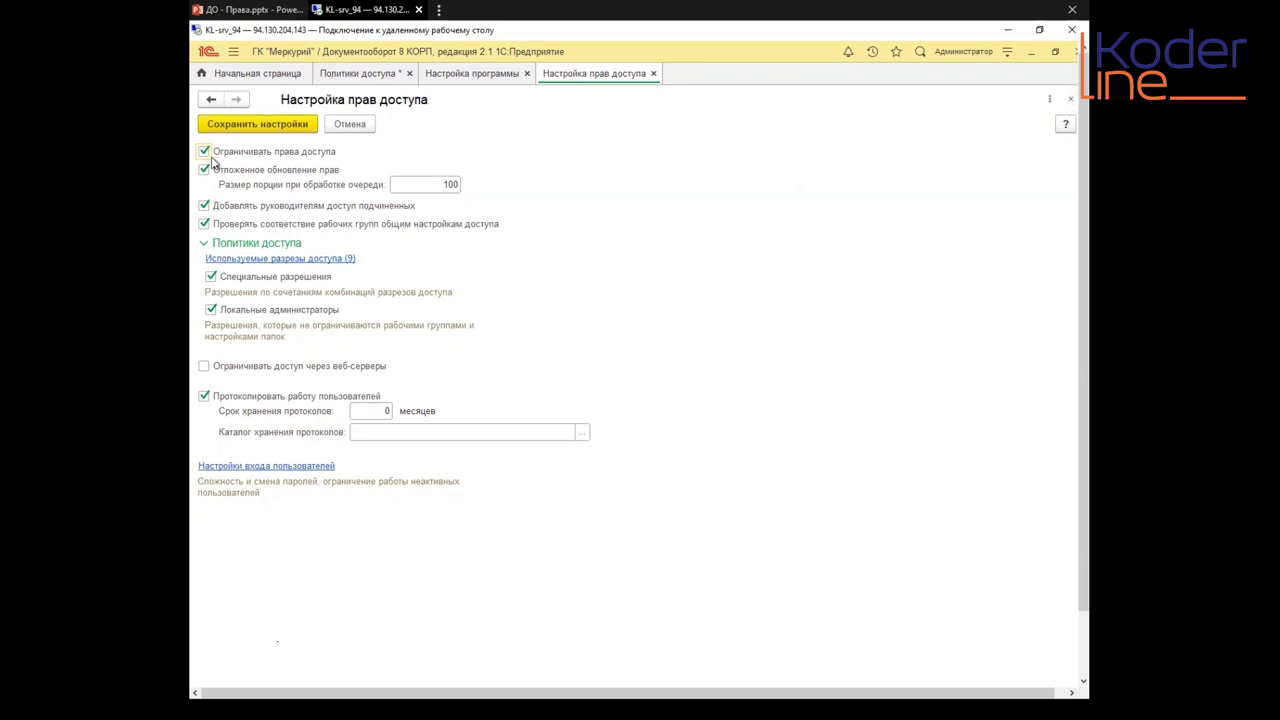
pyautogui.click(1069, 103)
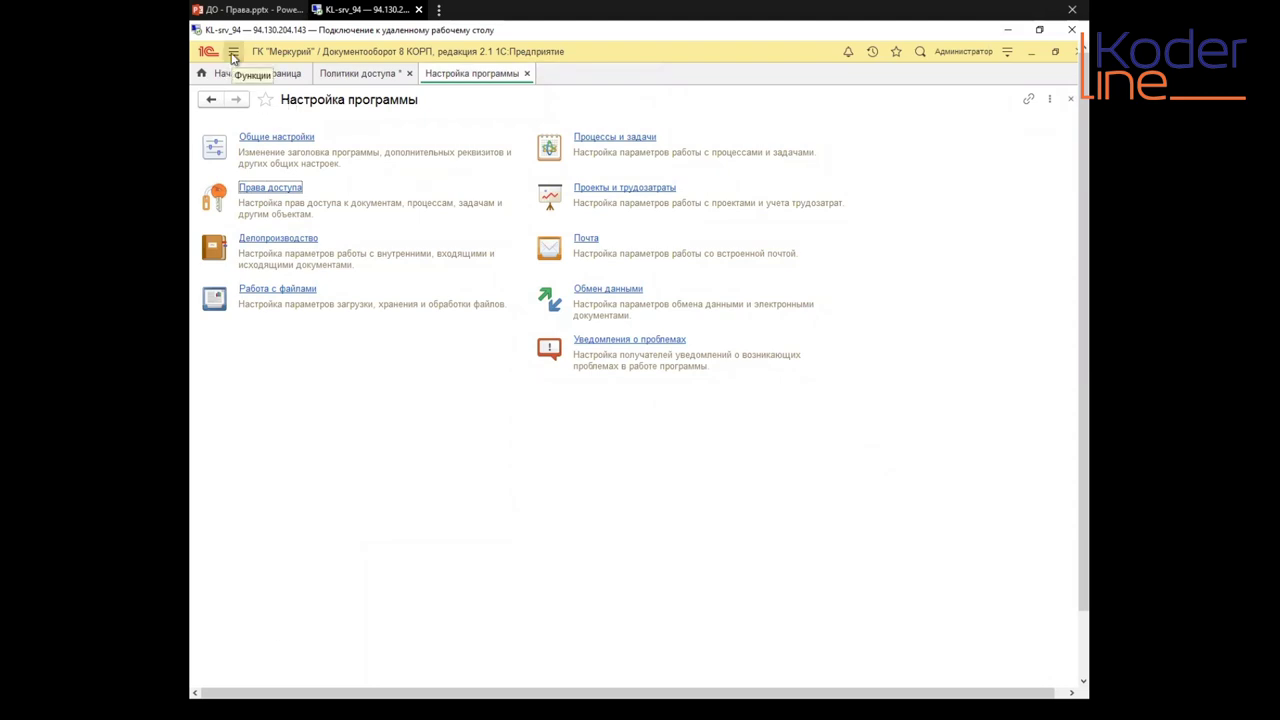
pyautogui.click(527, 74)
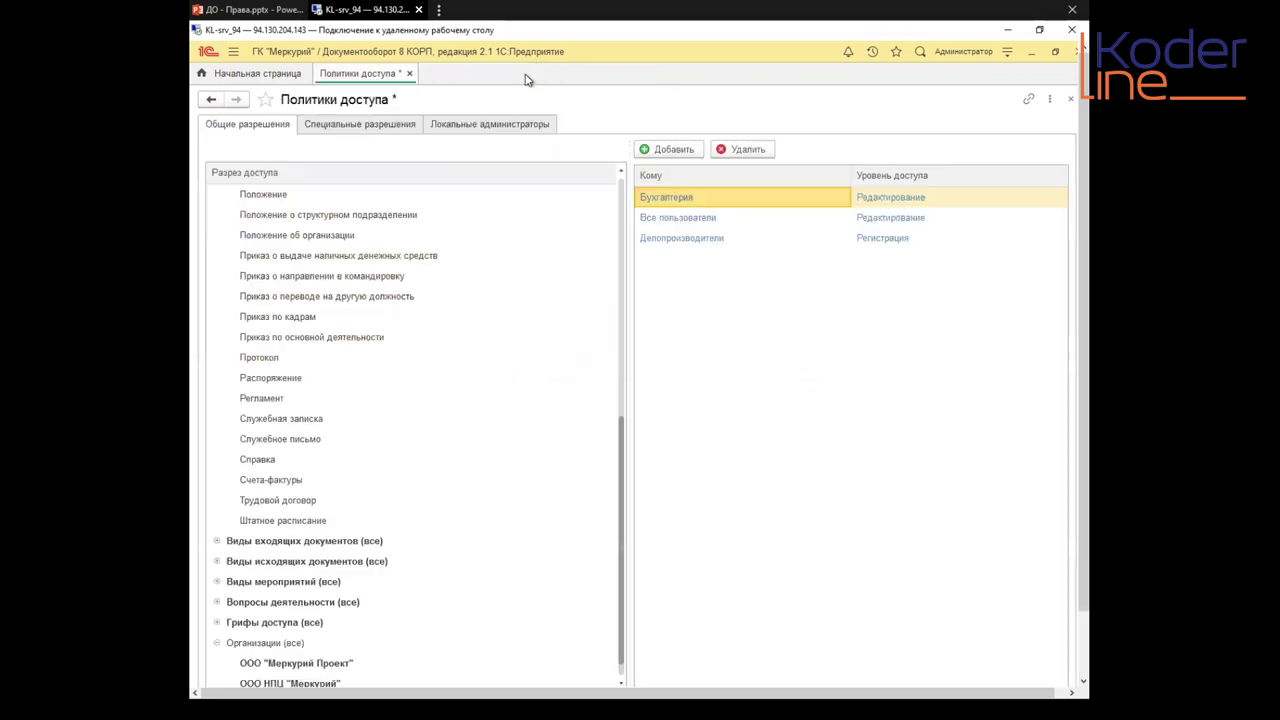
# Step: Find the Обновление прав доступа (оперативное) job among the scheduled jobs in Поддержка и обслуживание
pyautogui.click(235, 55)
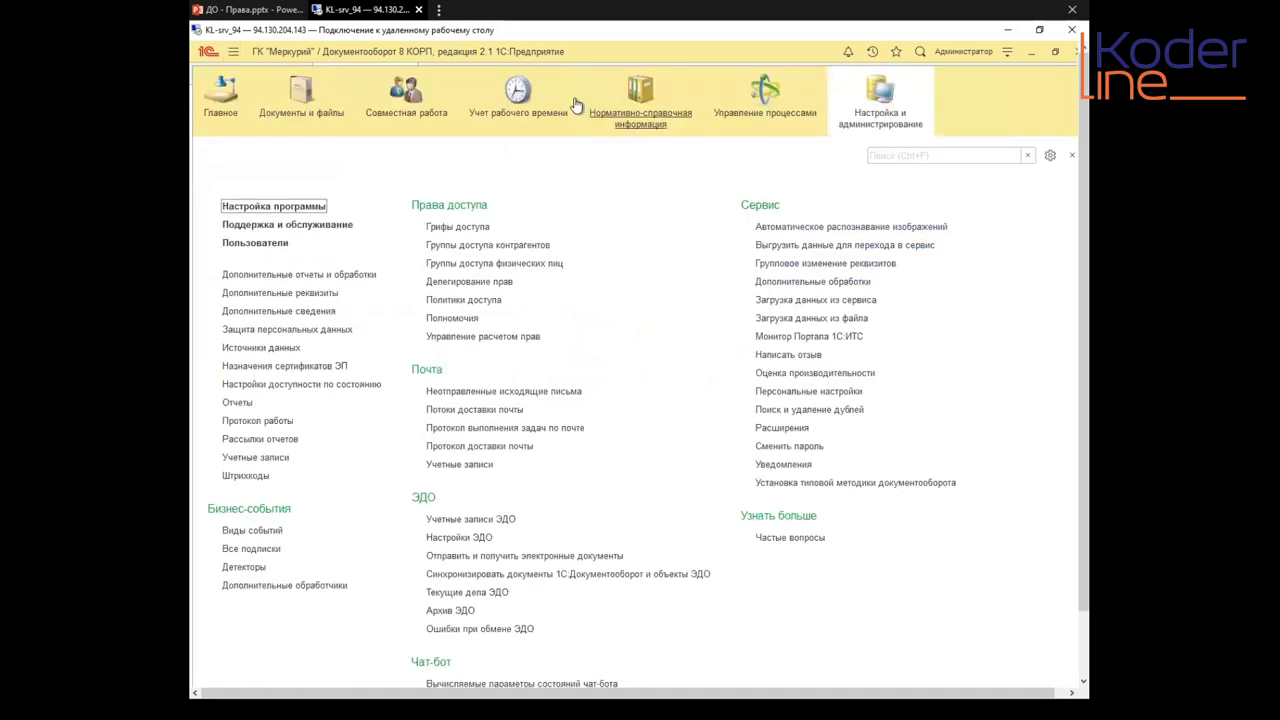
pyautogui.click(303, 228)
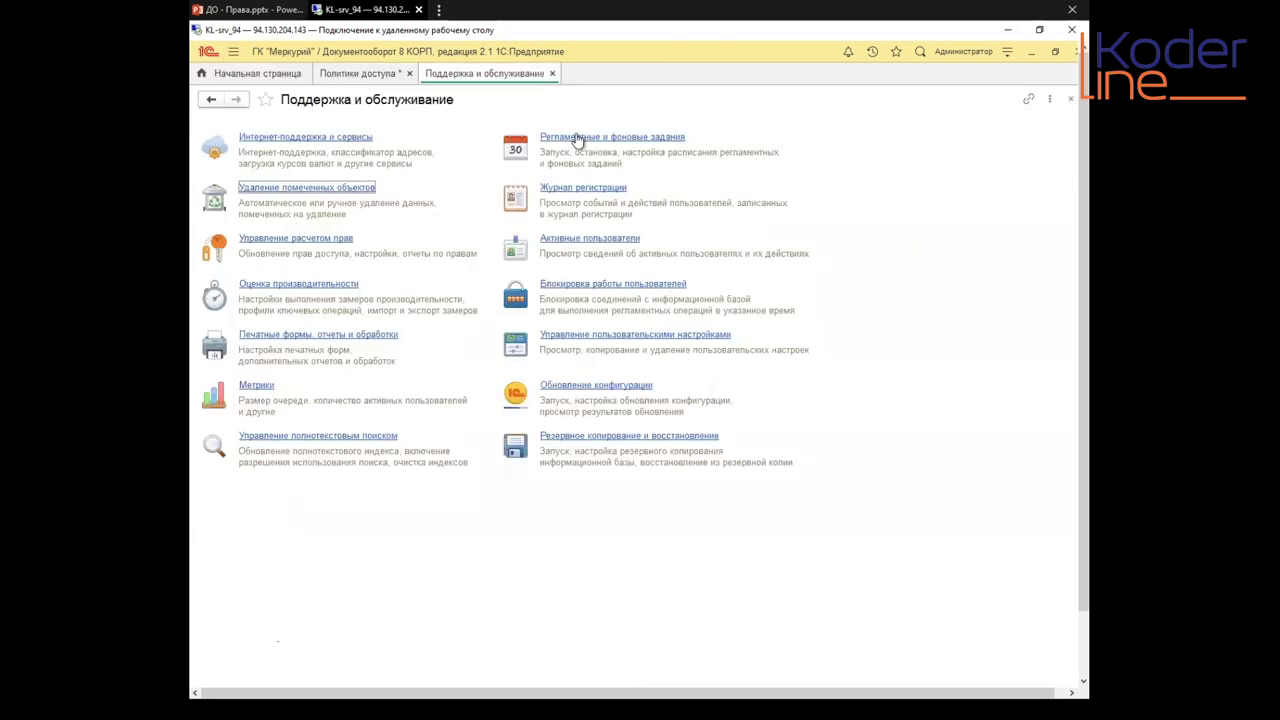
pyautogui.click(577, 138)
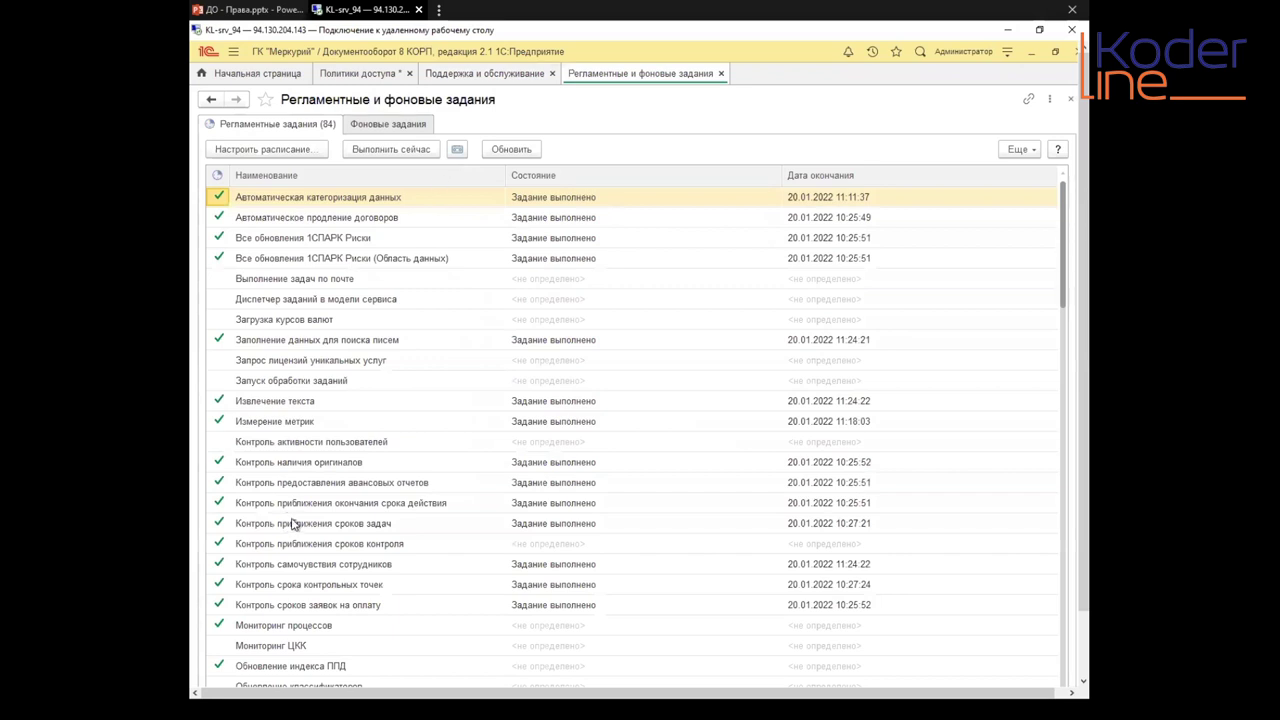
pyautogui.scroll(-5, 338, 510)
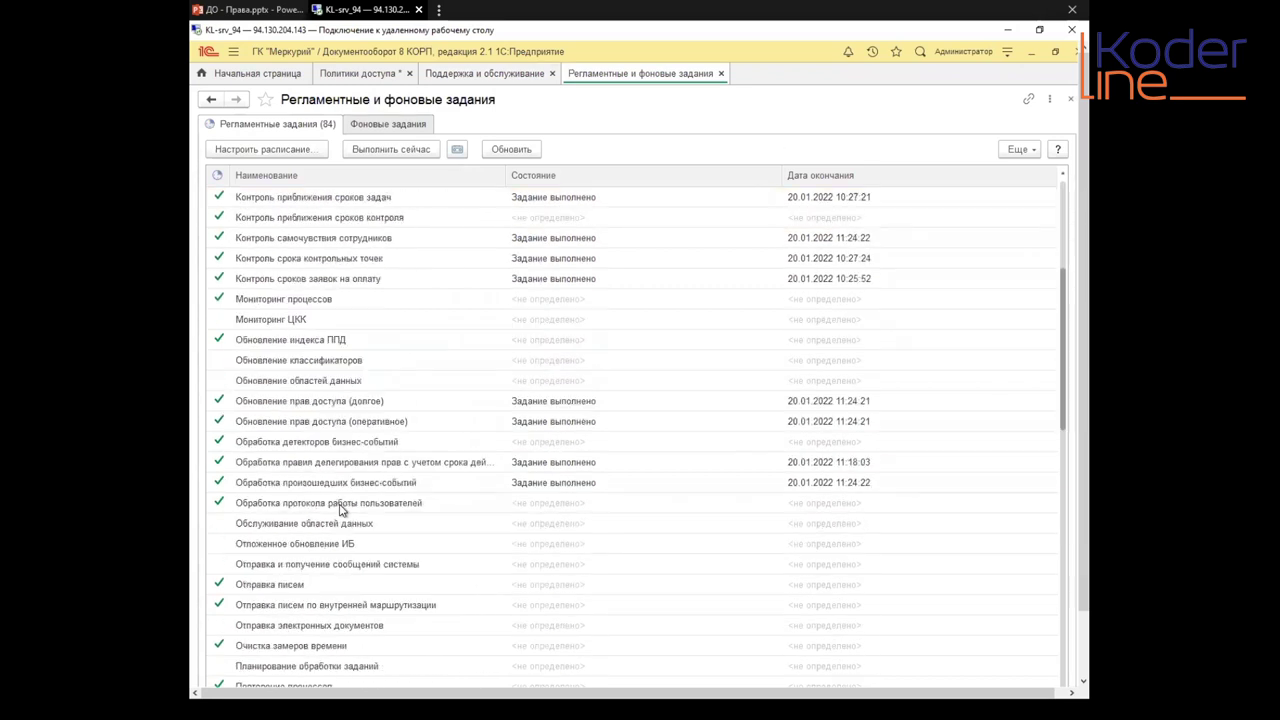
pyautogui.click(338, 422)
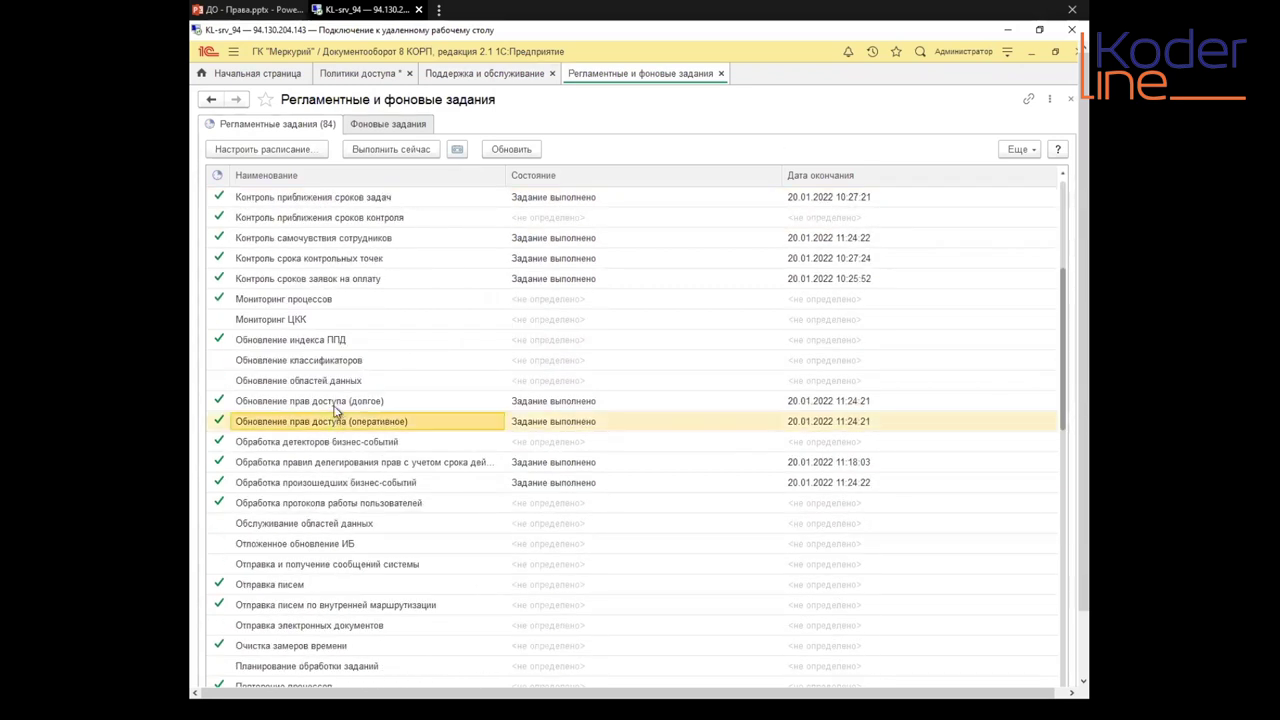
# Step: Compare the state and end date of the scheduled jobs Обновление прав доступа (долгое) and Обновление прав доступа (оперативное)
pyautogui.click(348, 403)
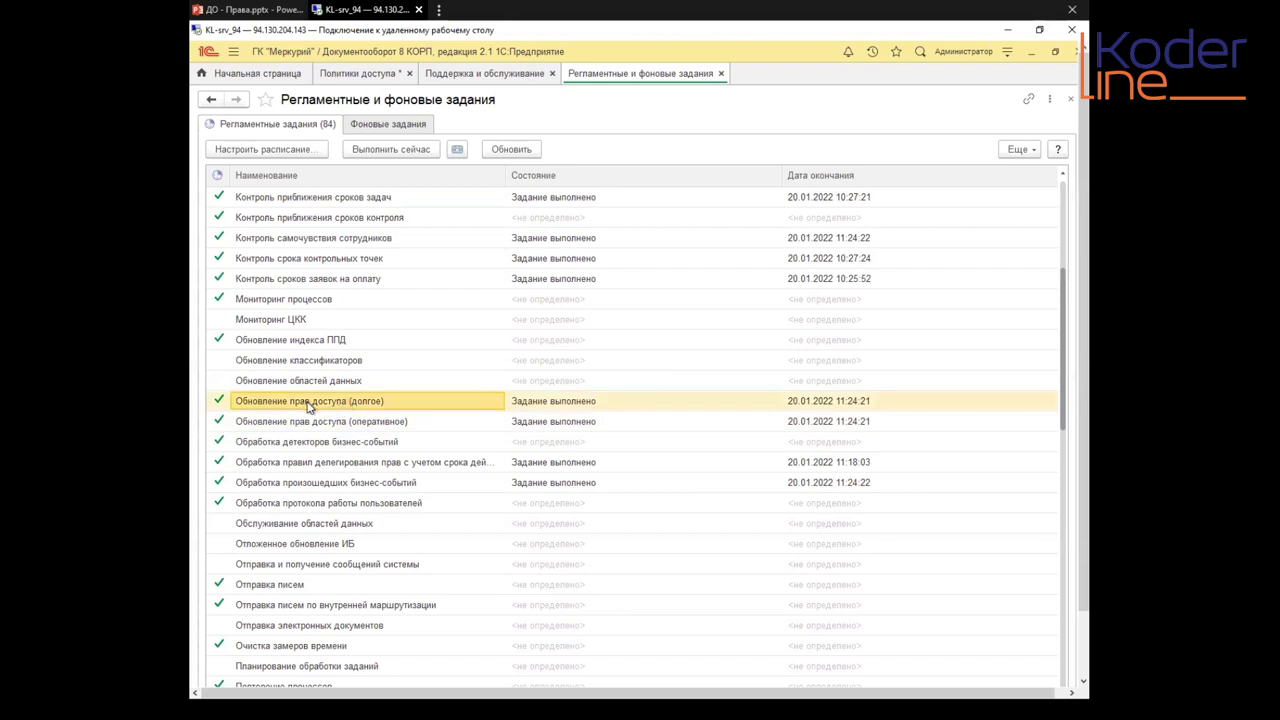
pyautogui.click(338, 422)
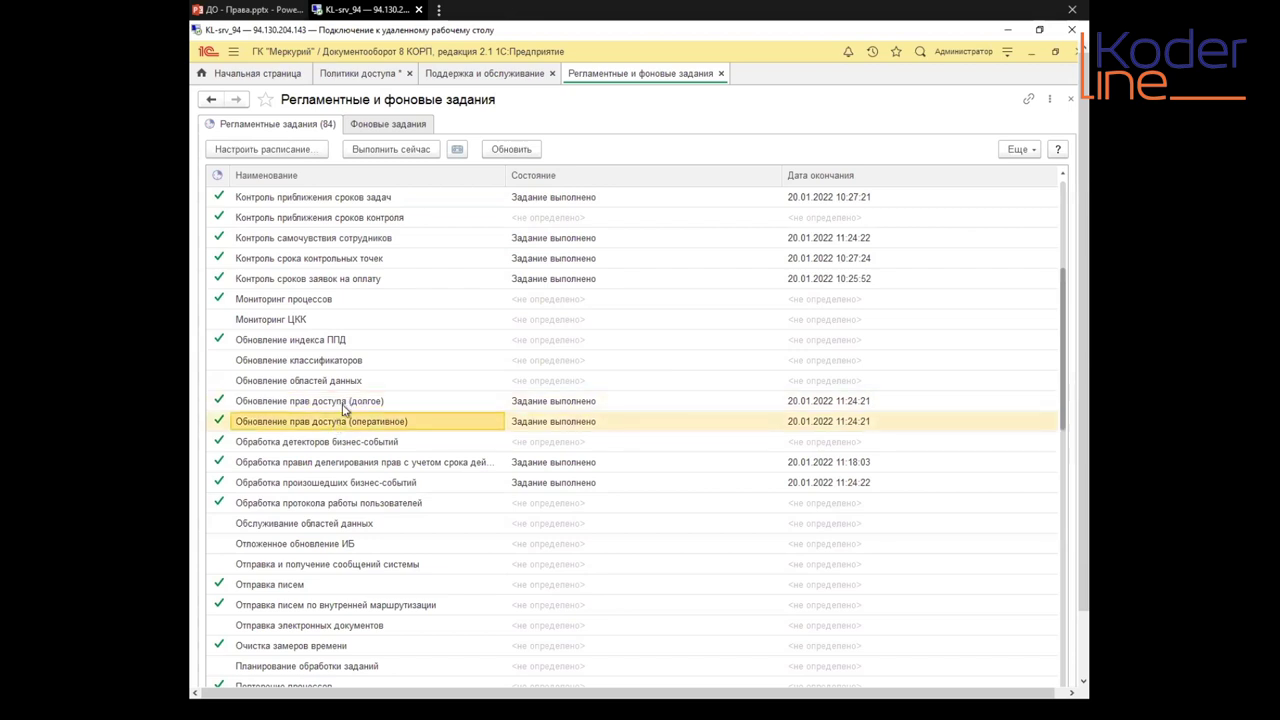
pyautogui.click(338, 402)
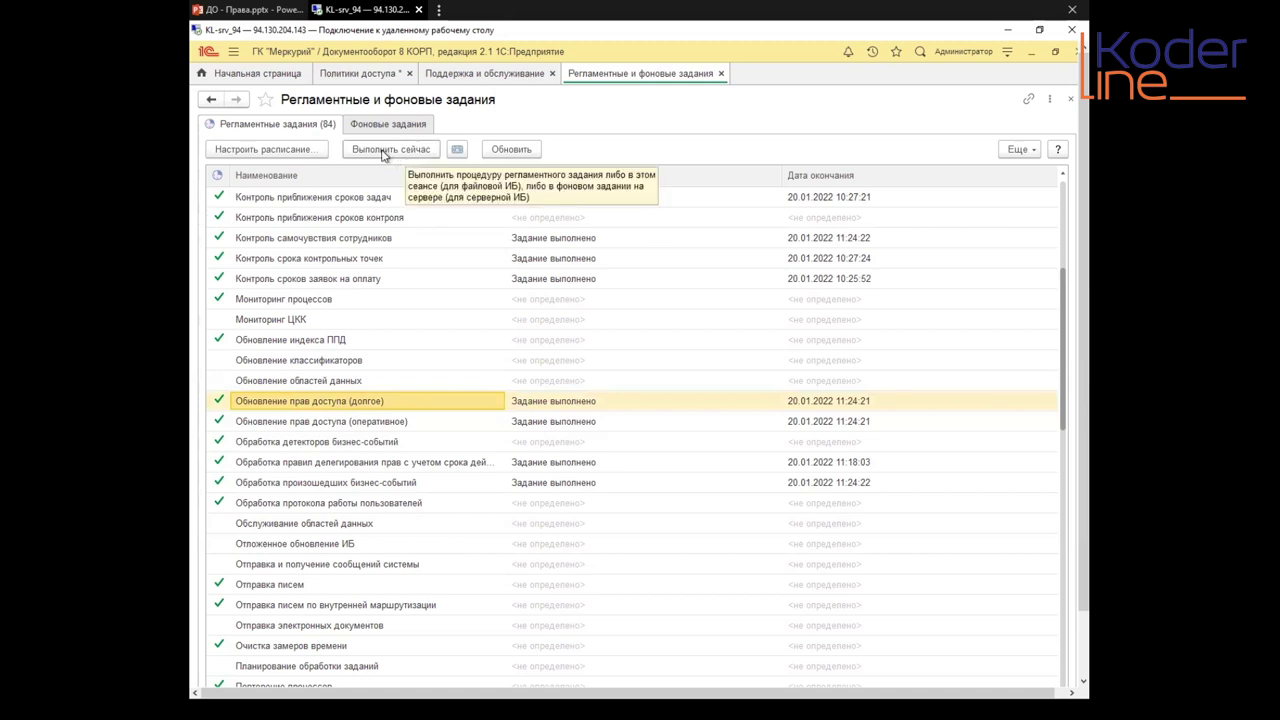
pyautogui.click(386, 423)
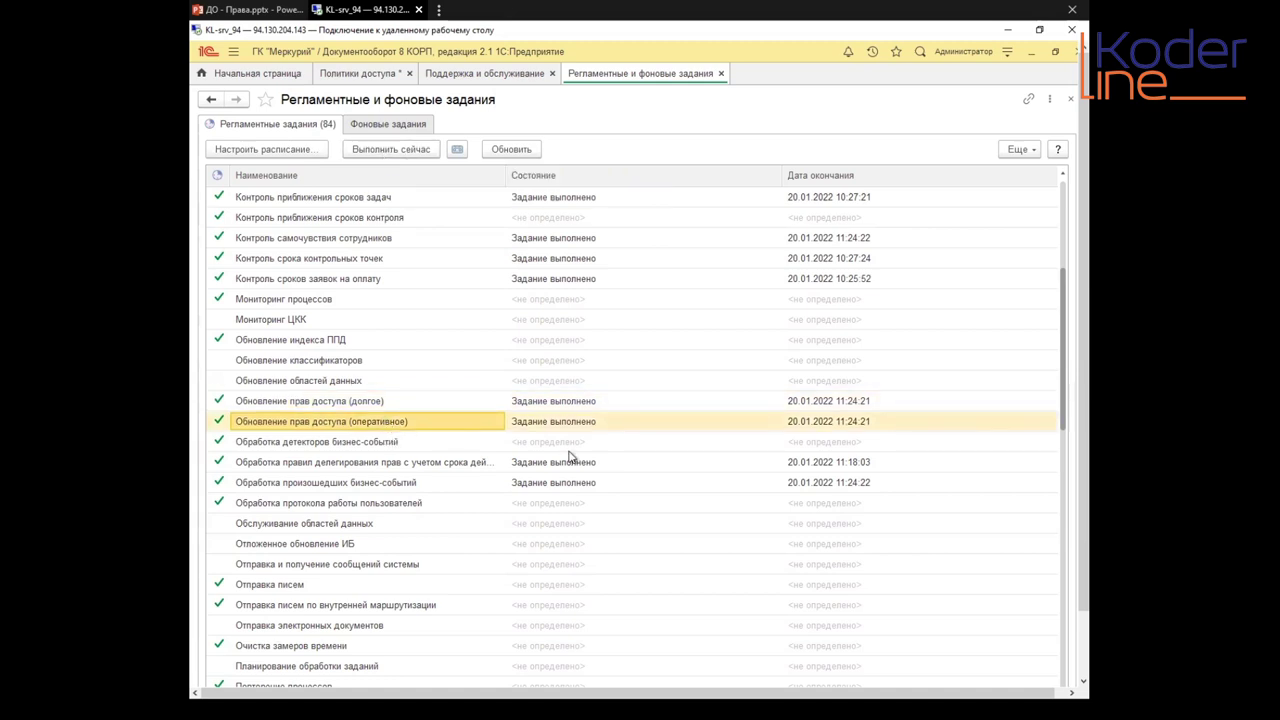
pyautogui.click(390, 404)
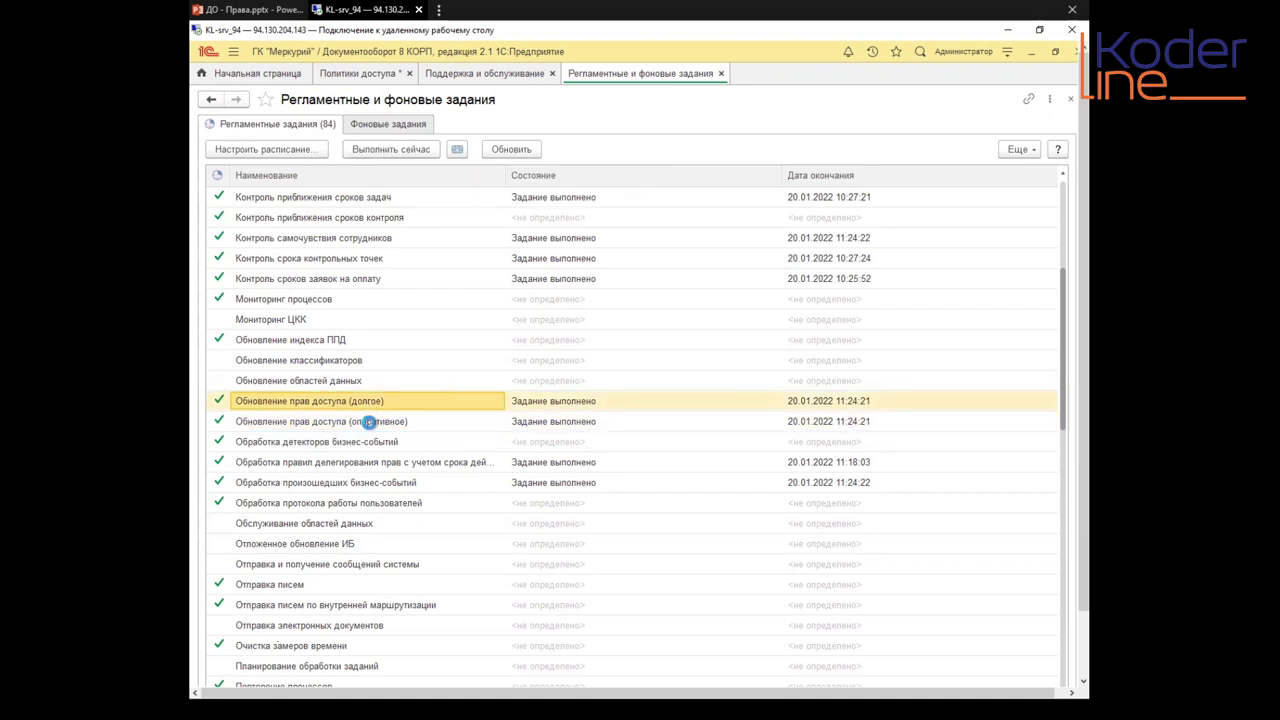
pyautogui.click(330, 427)
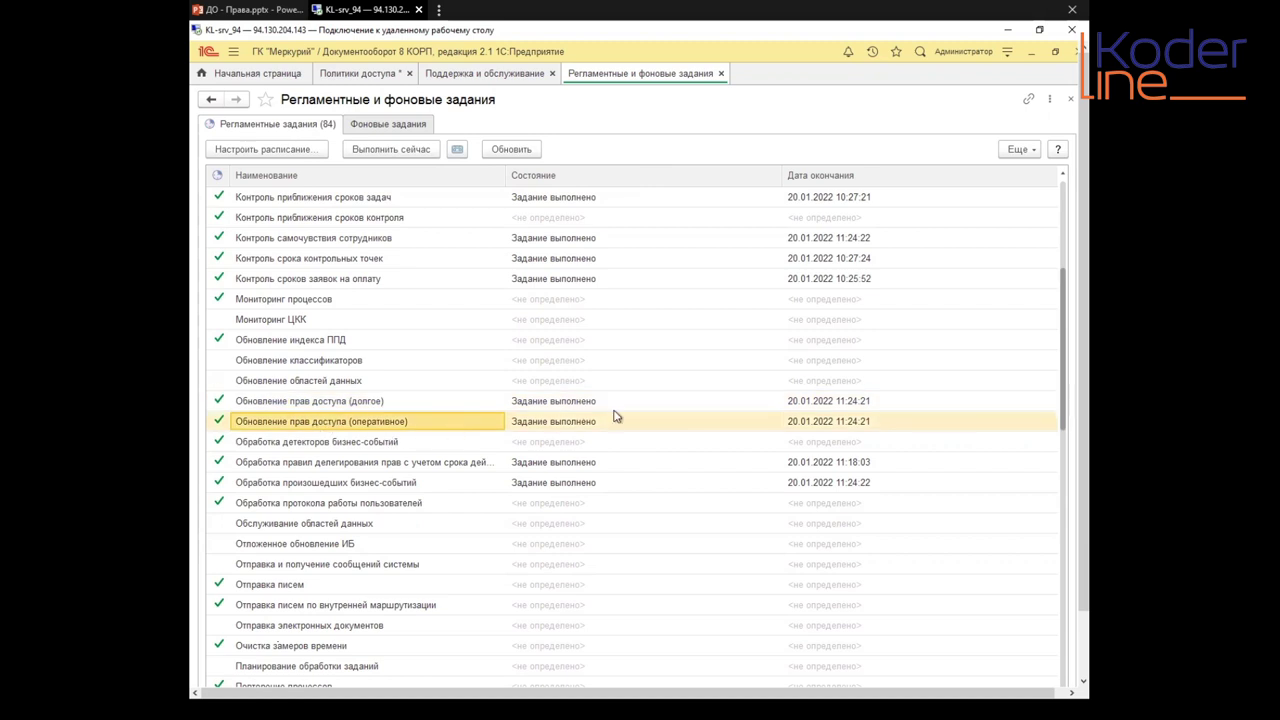
pyautogui.click(723, 428)
pyautogui.click(832, 426)
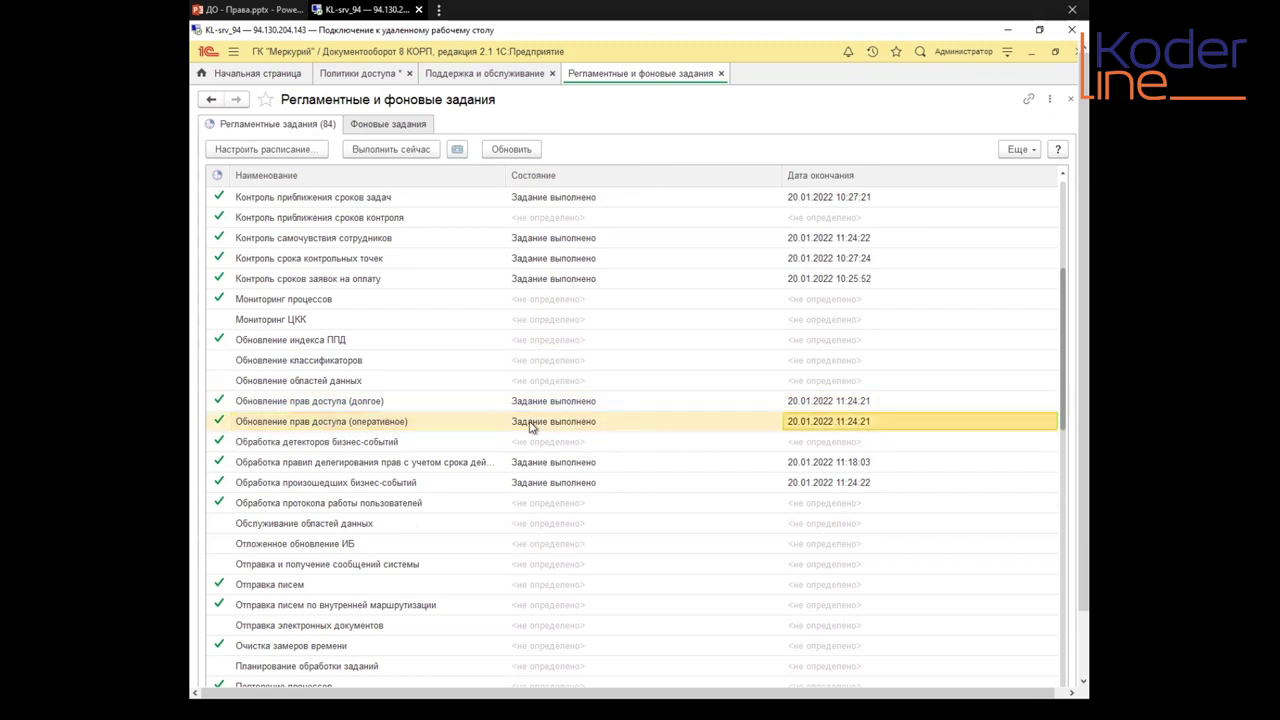
pyautogui.click(395, 406)
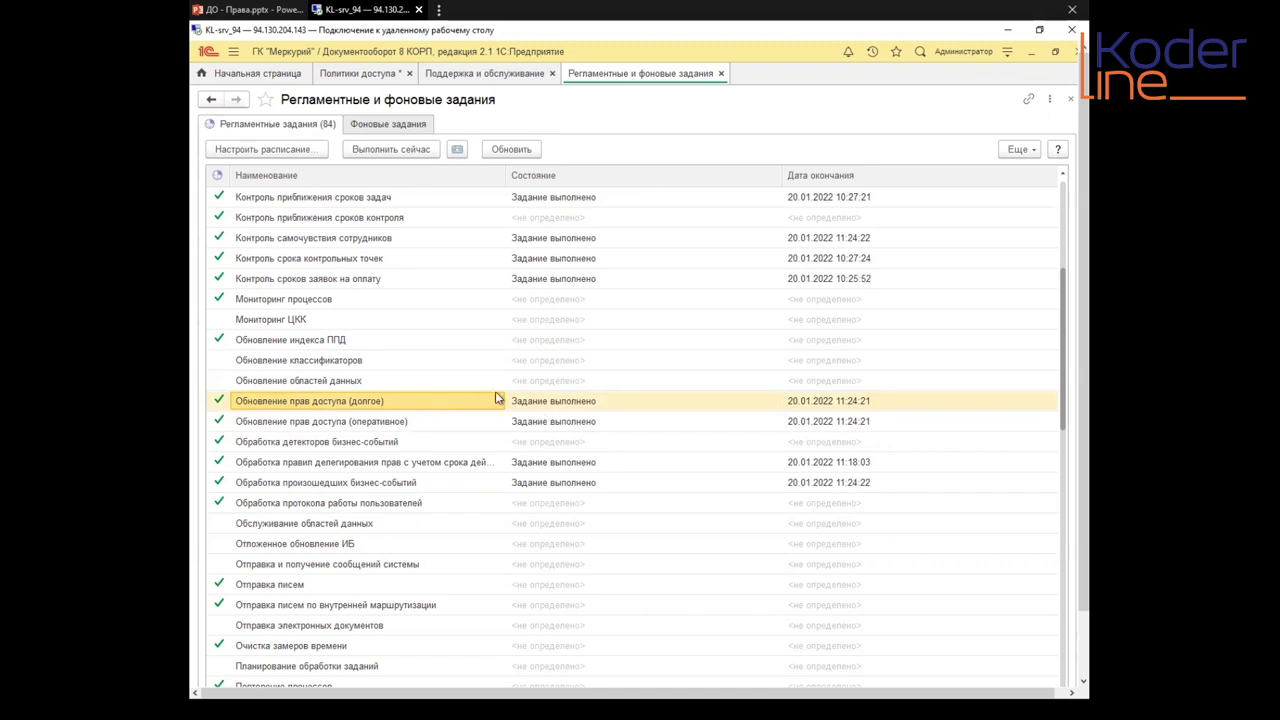
pyautogui.click(852, 401)
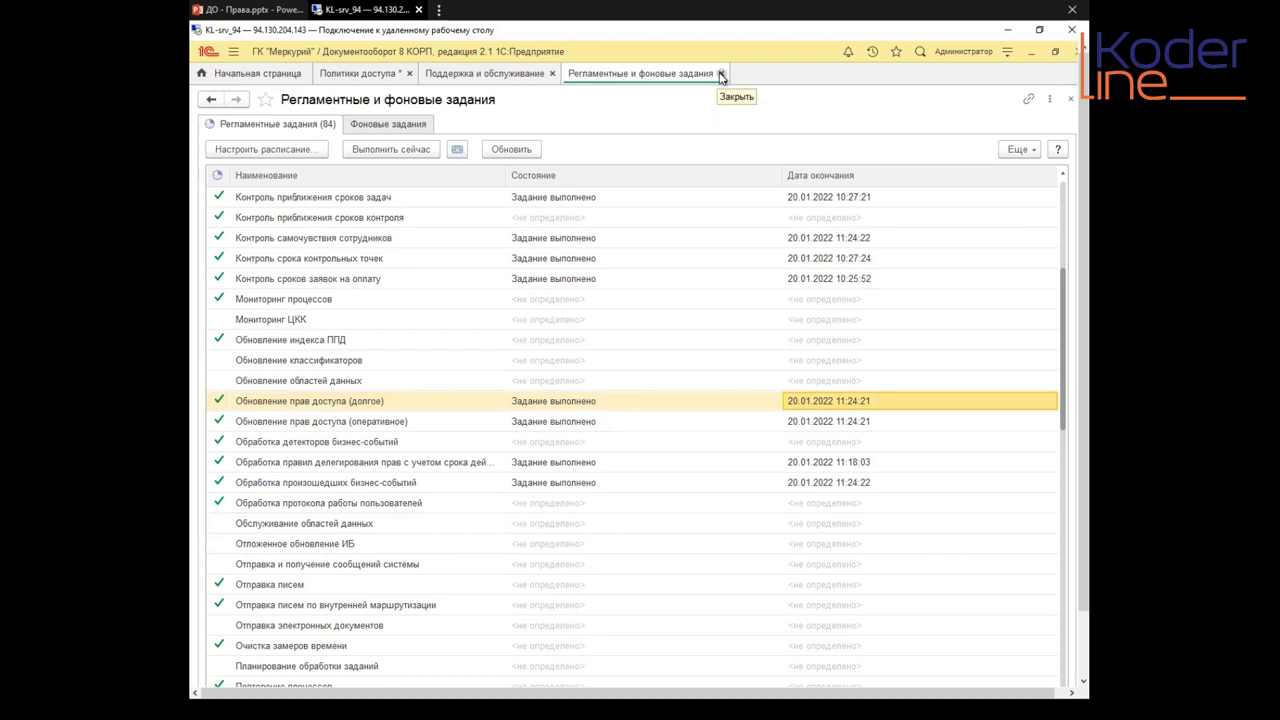
pyautogui.click(393, 423)
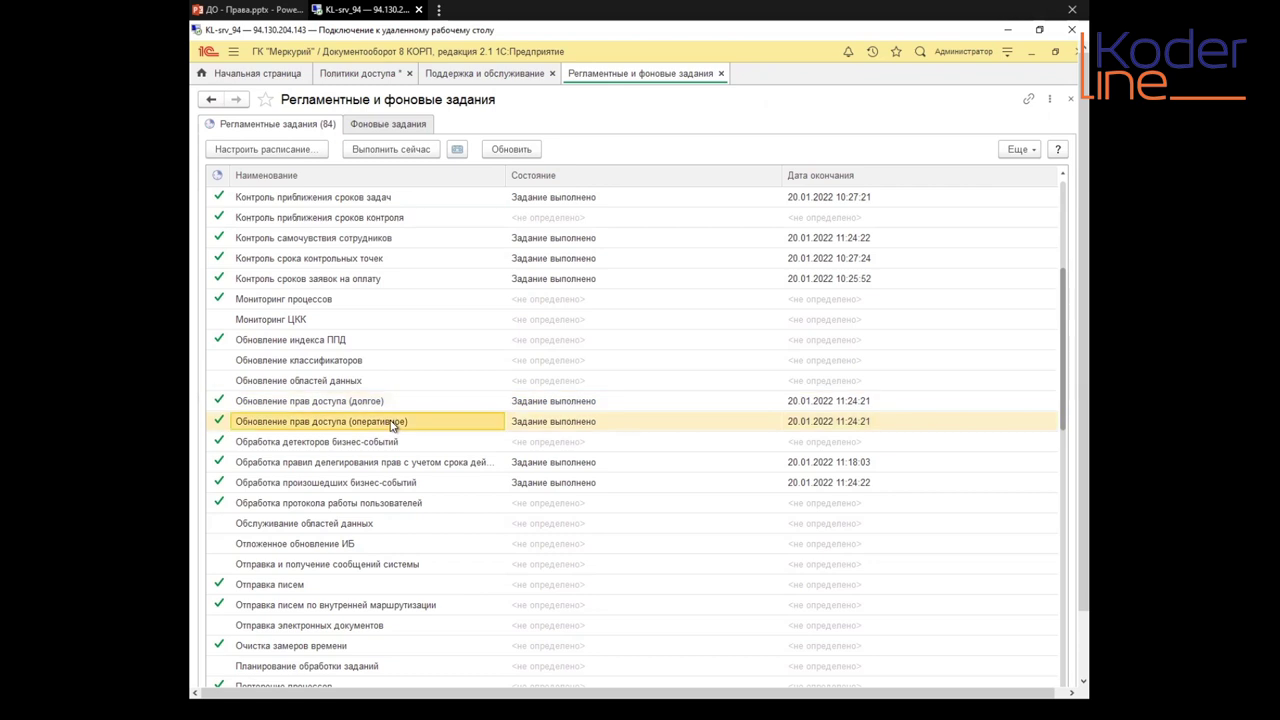
# Step: Close the scheduled jobs and Поддержка и обслуживание pages and collapse Виды внутренних документов (все) in the access policies
pyautogui.click(721, 74)
pyautogui.click(553, 74)
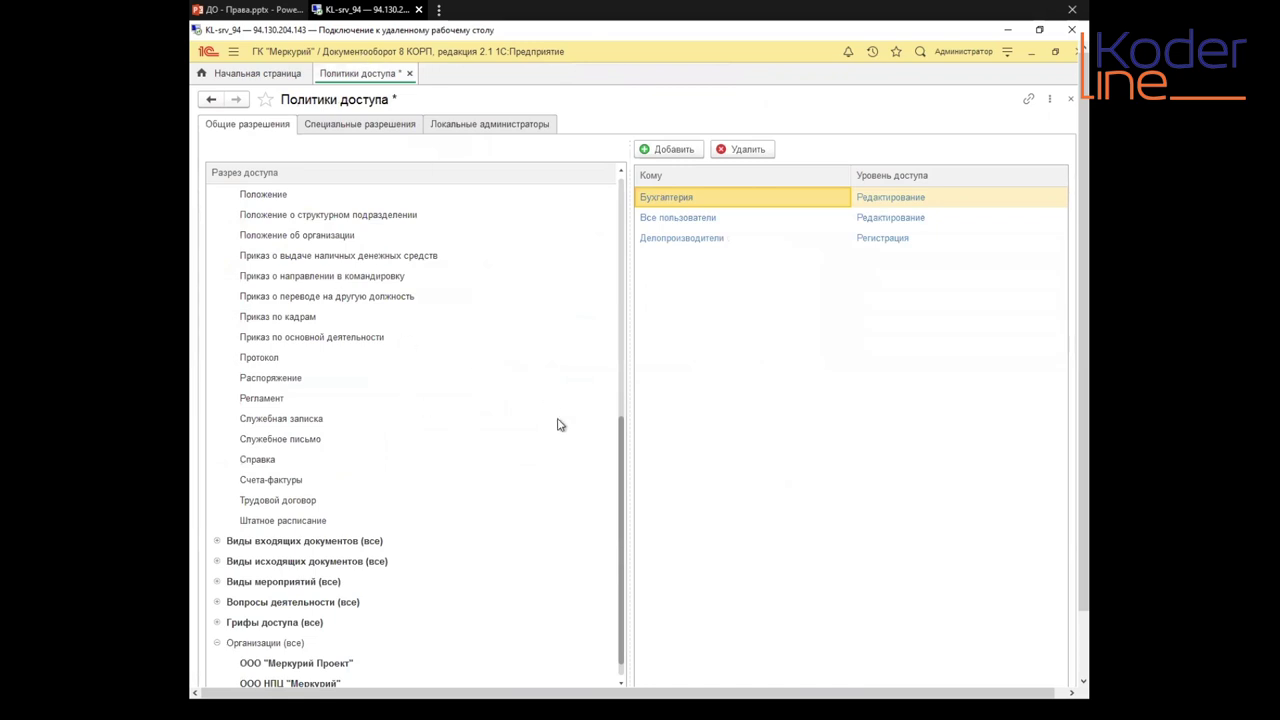
pyautogui.moveTo(630, 440); pyautogui.dragTo(623, 198)
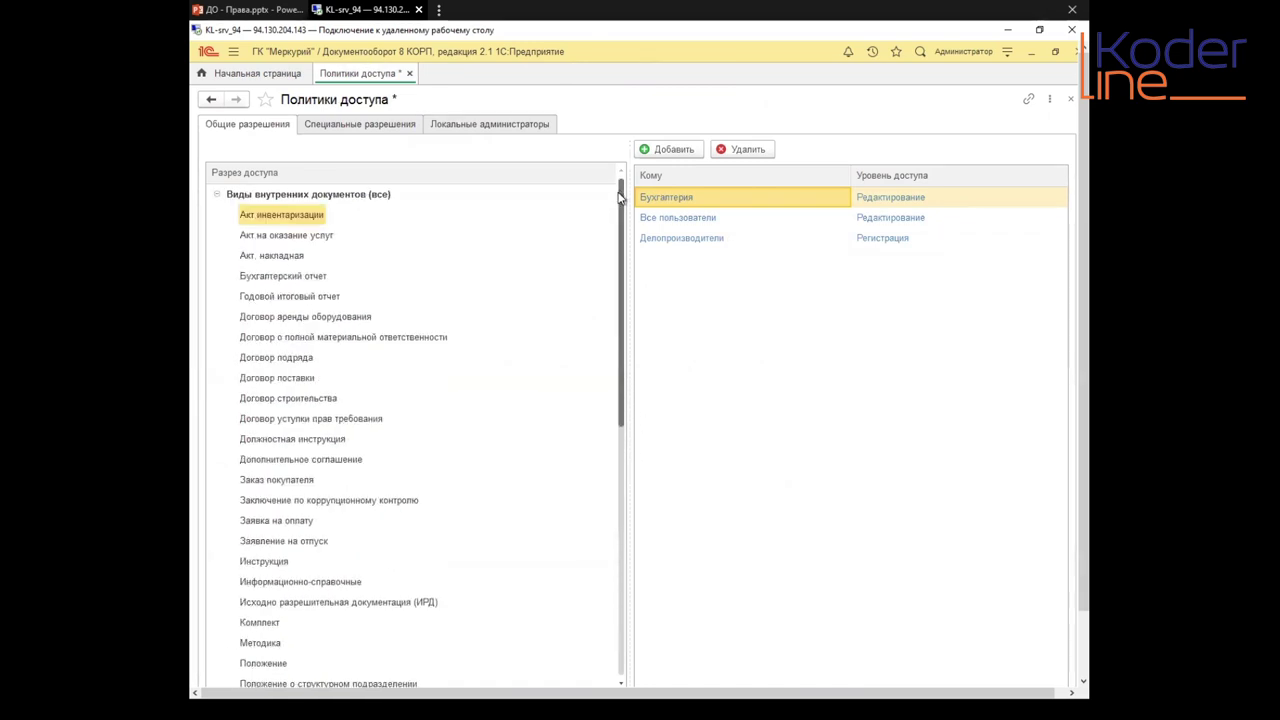
pyautogui.click(217, 196)
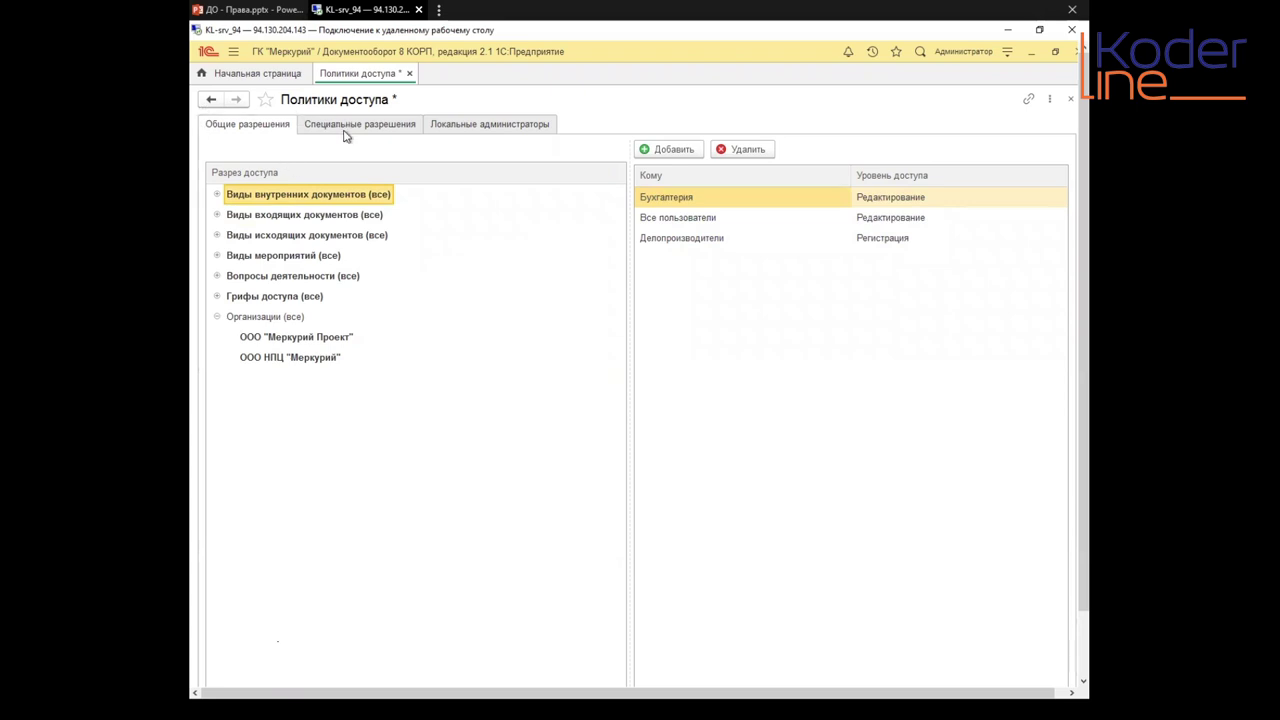
# Step: Review the special permissions for Внутренние документы and compare them with the general permissions
pyautogui.click(350, 126)
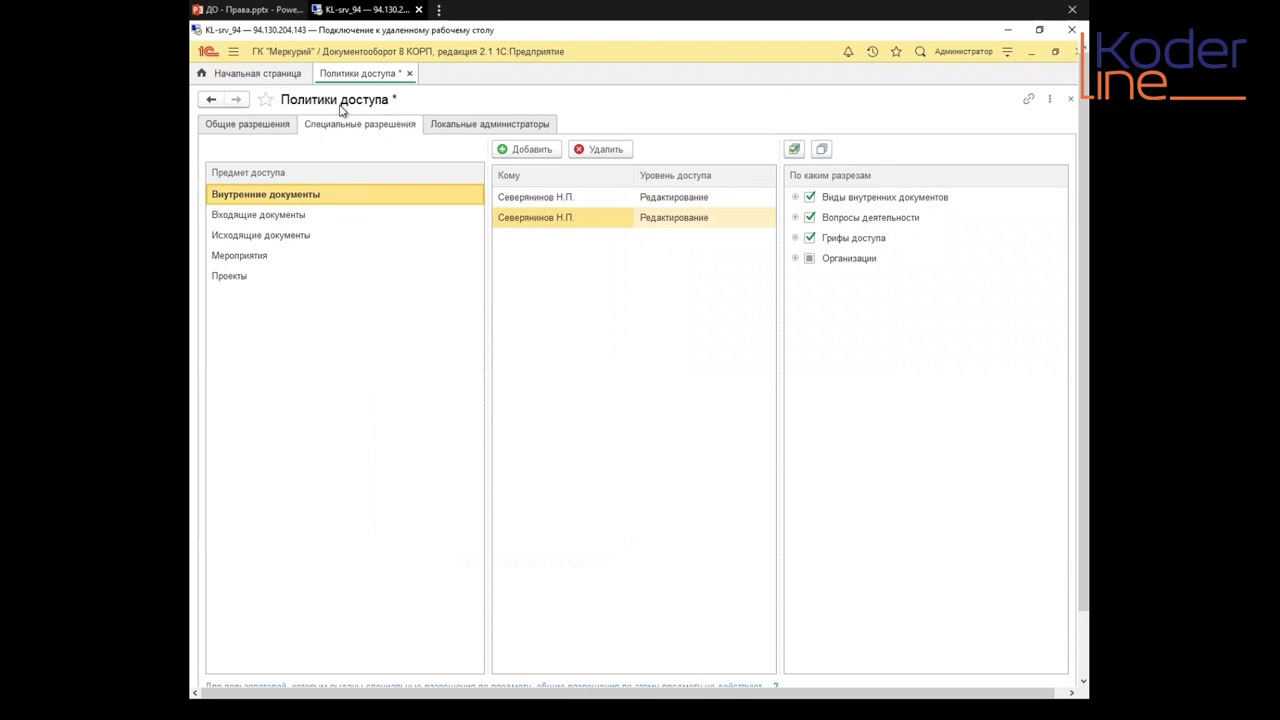
pyautogui.click(531, 200)
pyautogui.rightClick(531, 200)
pyautogui.click(526, 201)
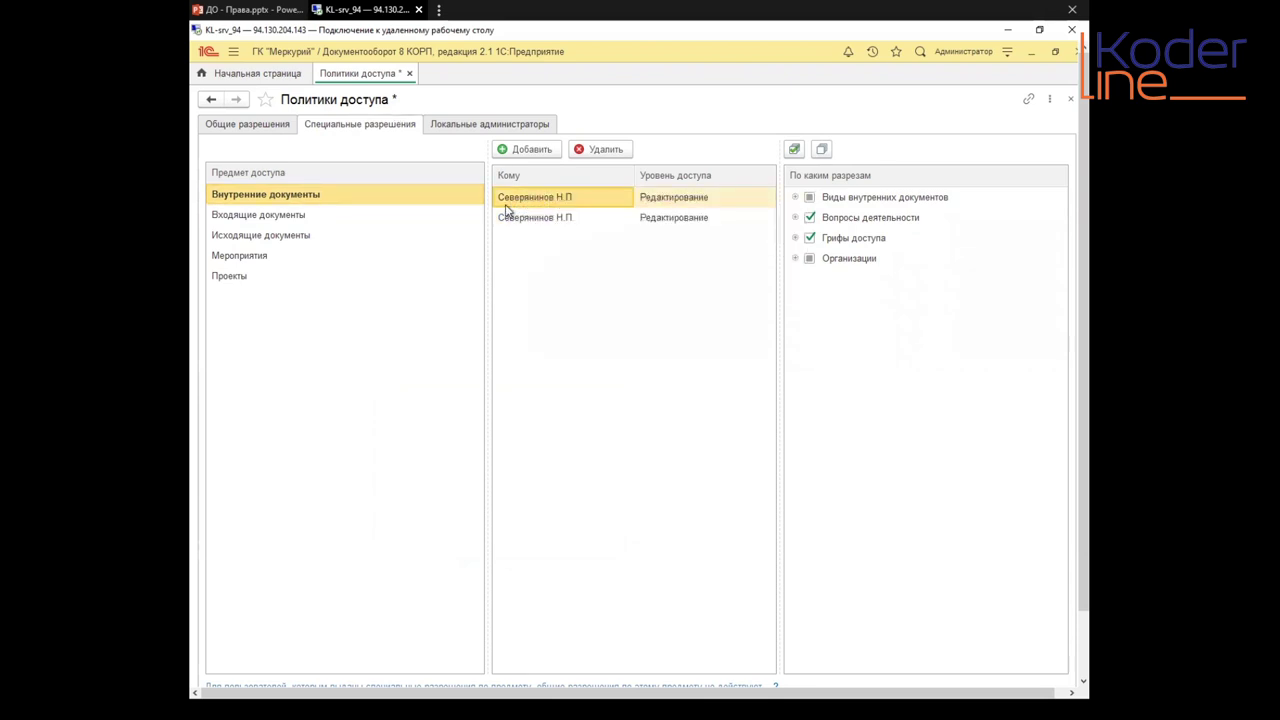
pyautogui.click(228, 126)
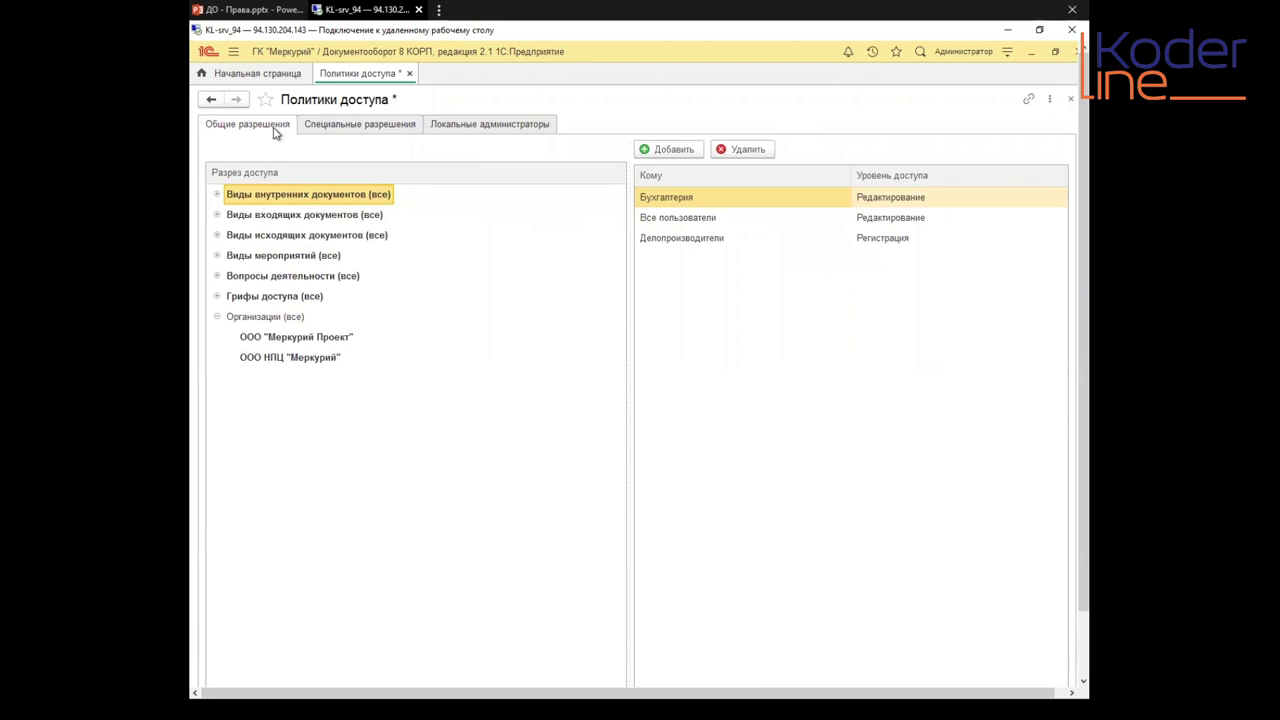
pyautogui.click(343, 127)
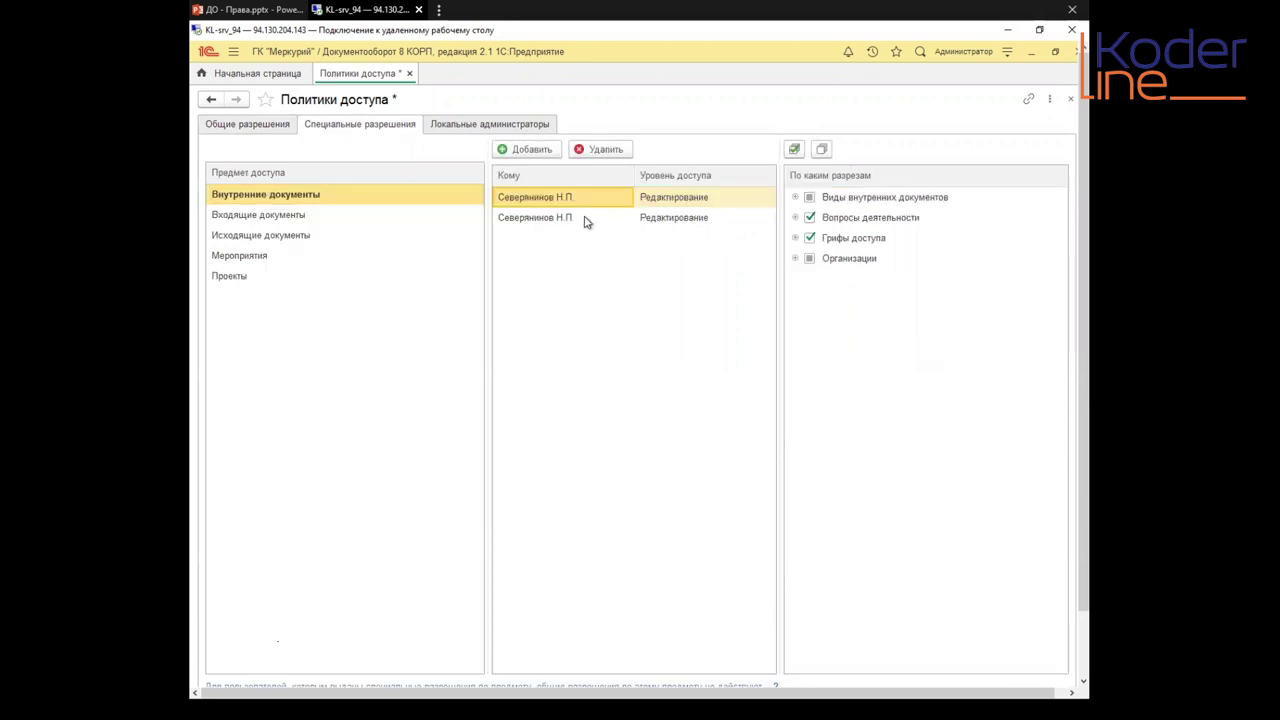
# Step: Compare both special permission entries for Внутренние документы with the general permission of Все пользователи
pyautogui.click(668, 200)
pyautogui.click(664, 217)
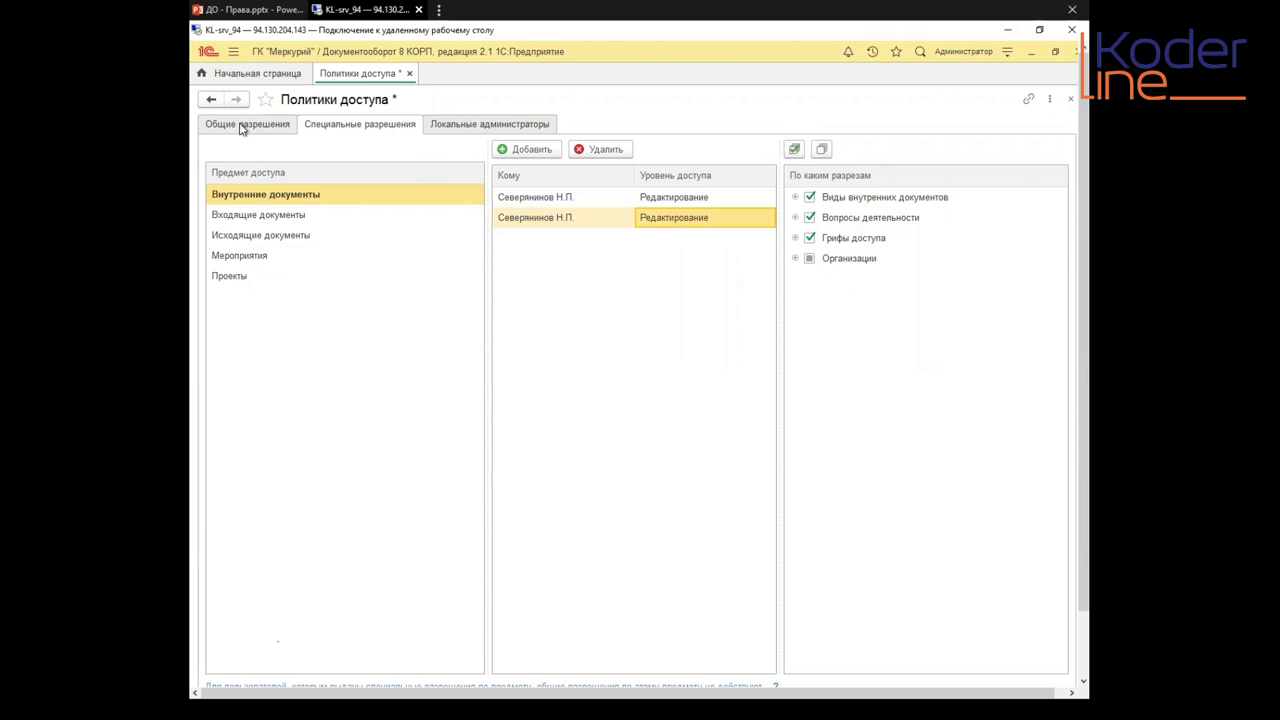
pyautogui.click(563, 203)
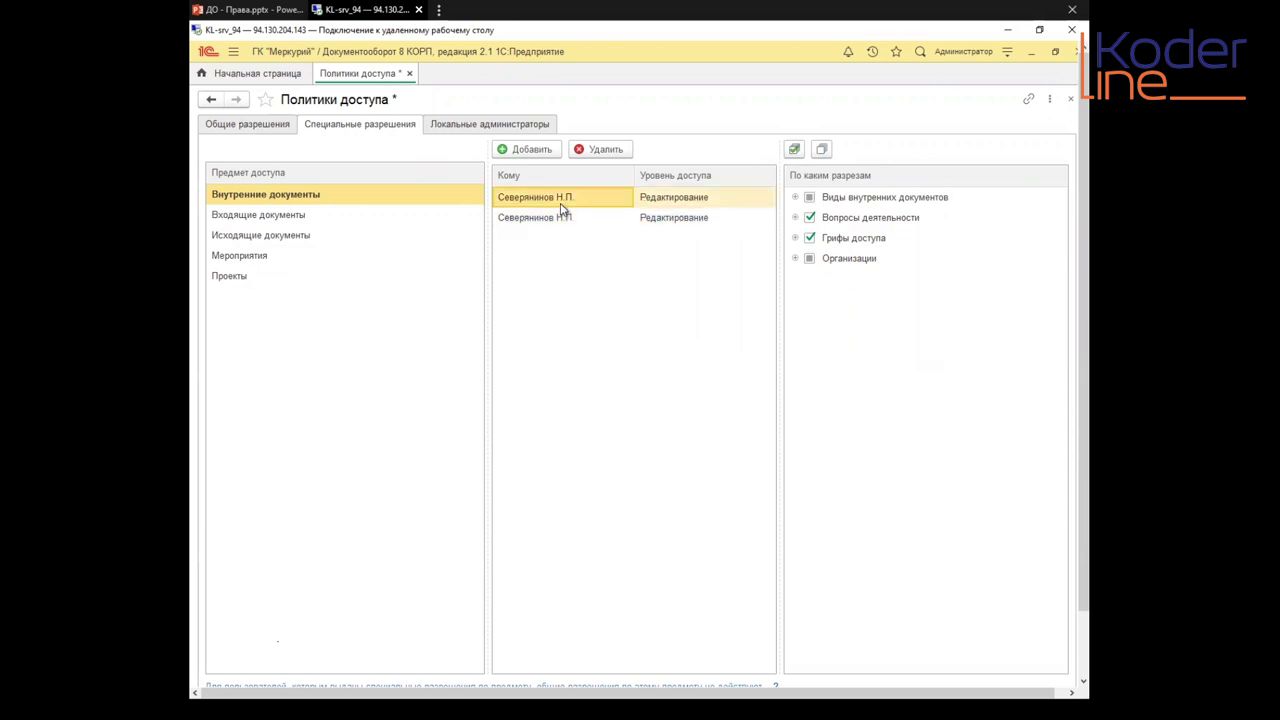
pyautogui.click(550, 220)
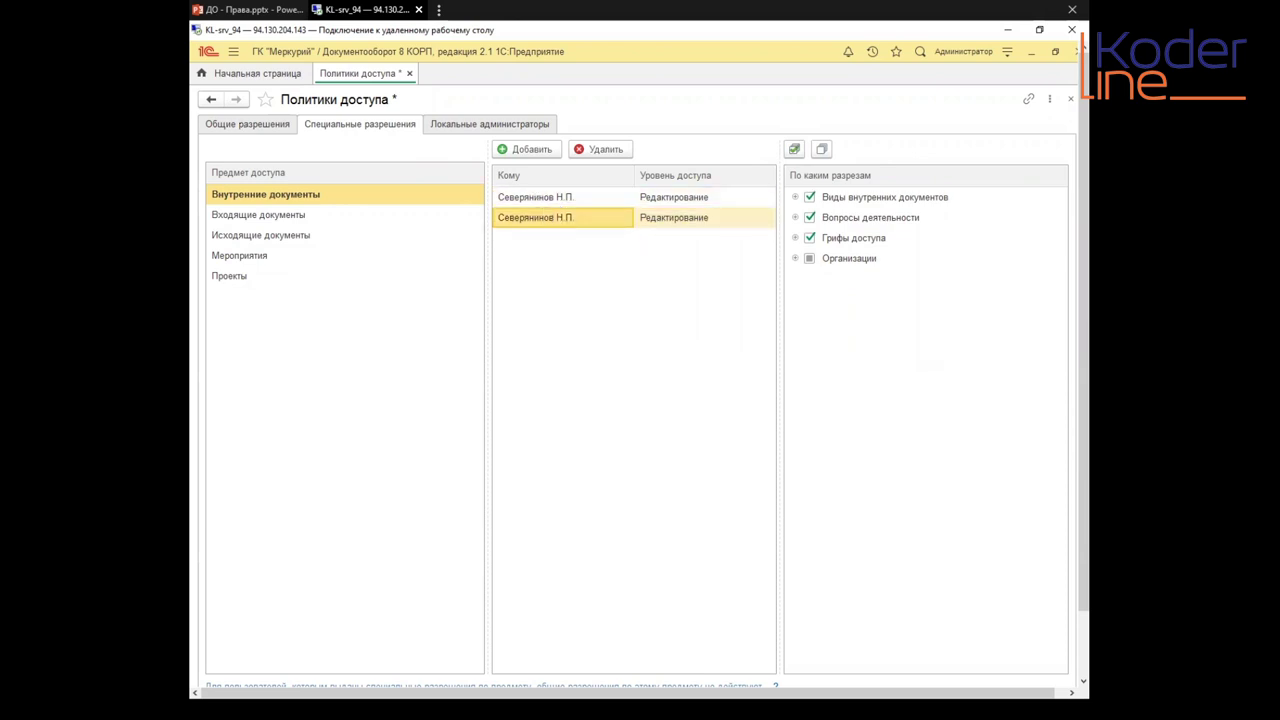
pyautogui.click(243, 128)
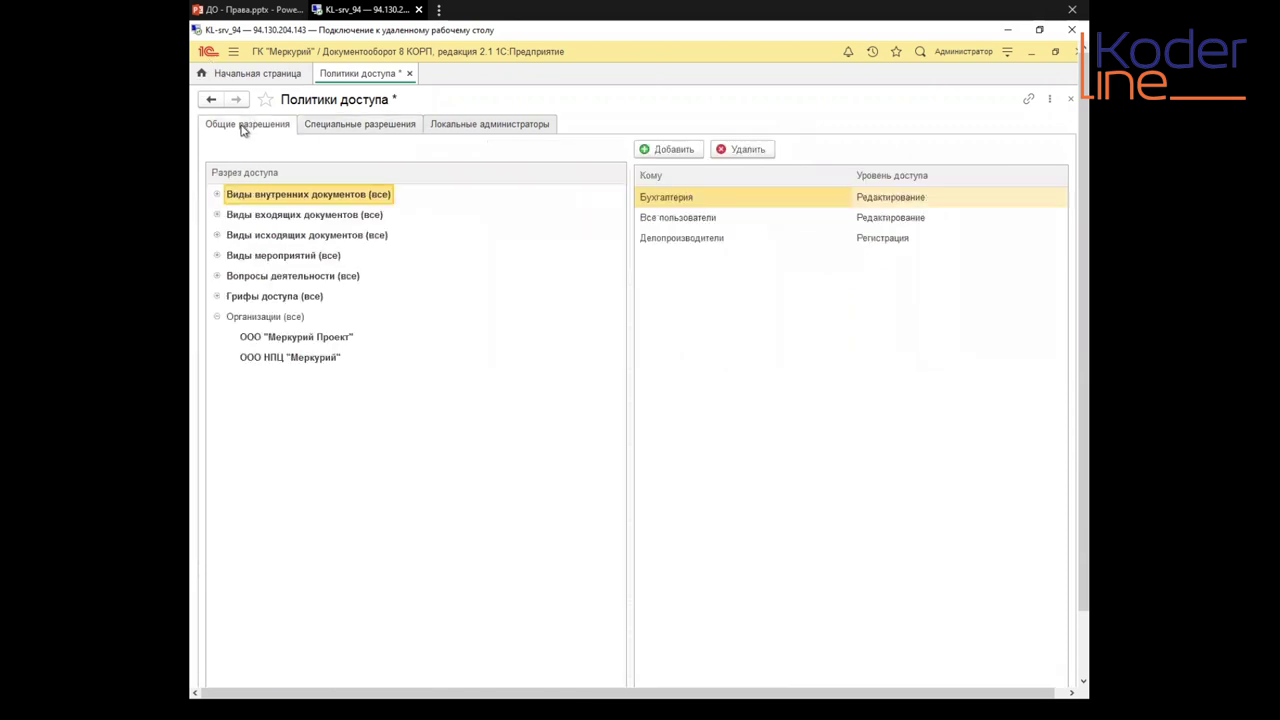
pyautogui.click(678, 220)
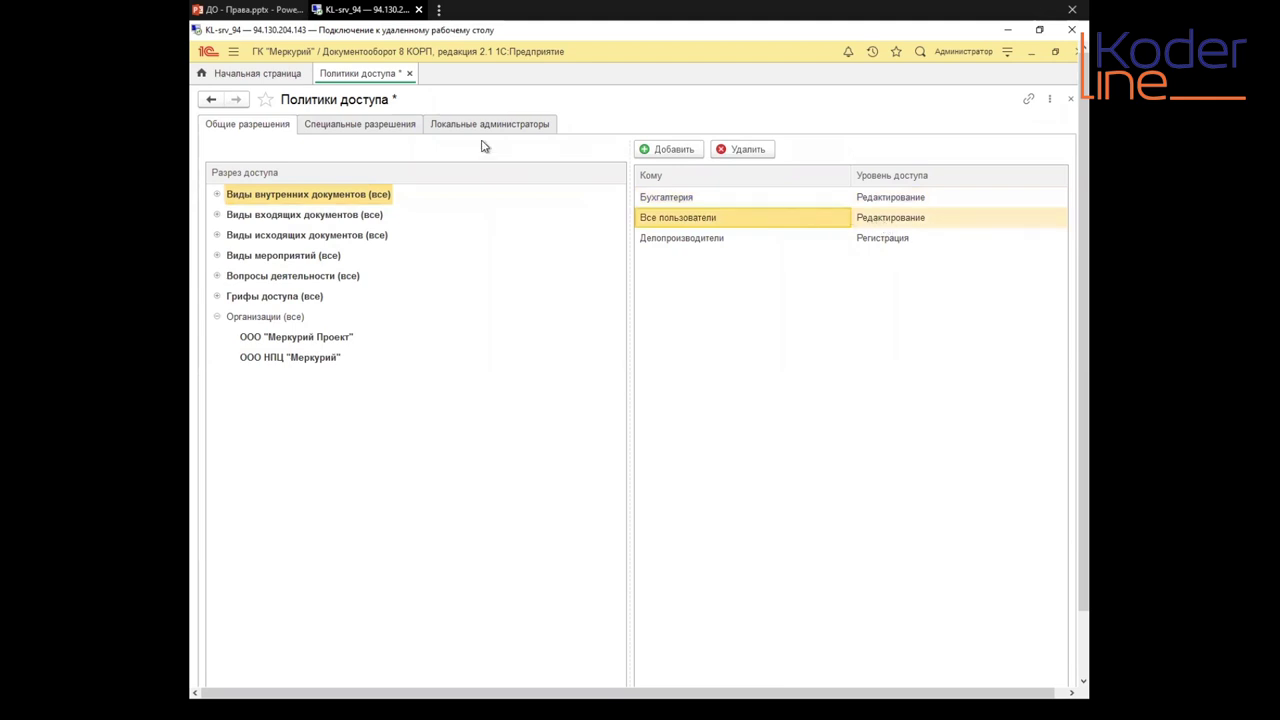
pyautogui.click(363, 124)
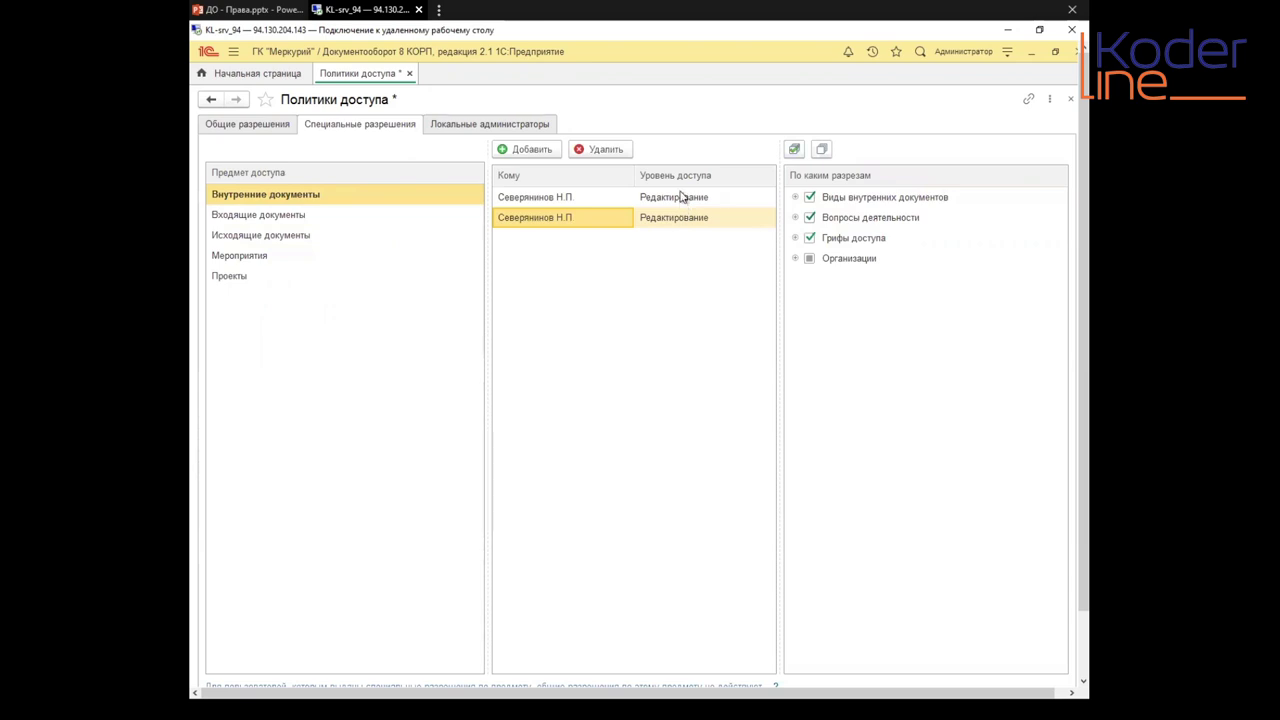
# Step: Review the available access levels for the first special permission entry and the document kinds it covers under Виды внутренних документов
pyautogui.doubleClick(718, 196)
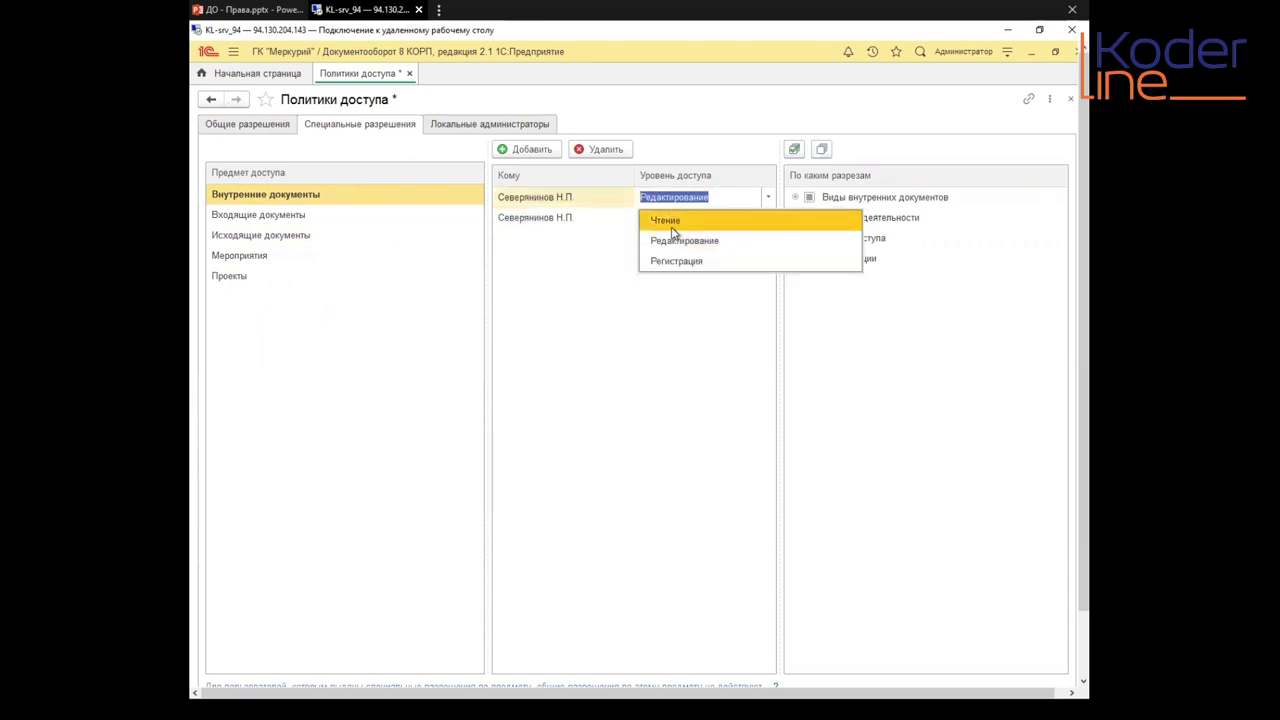
pyautogui.click(597, 260)
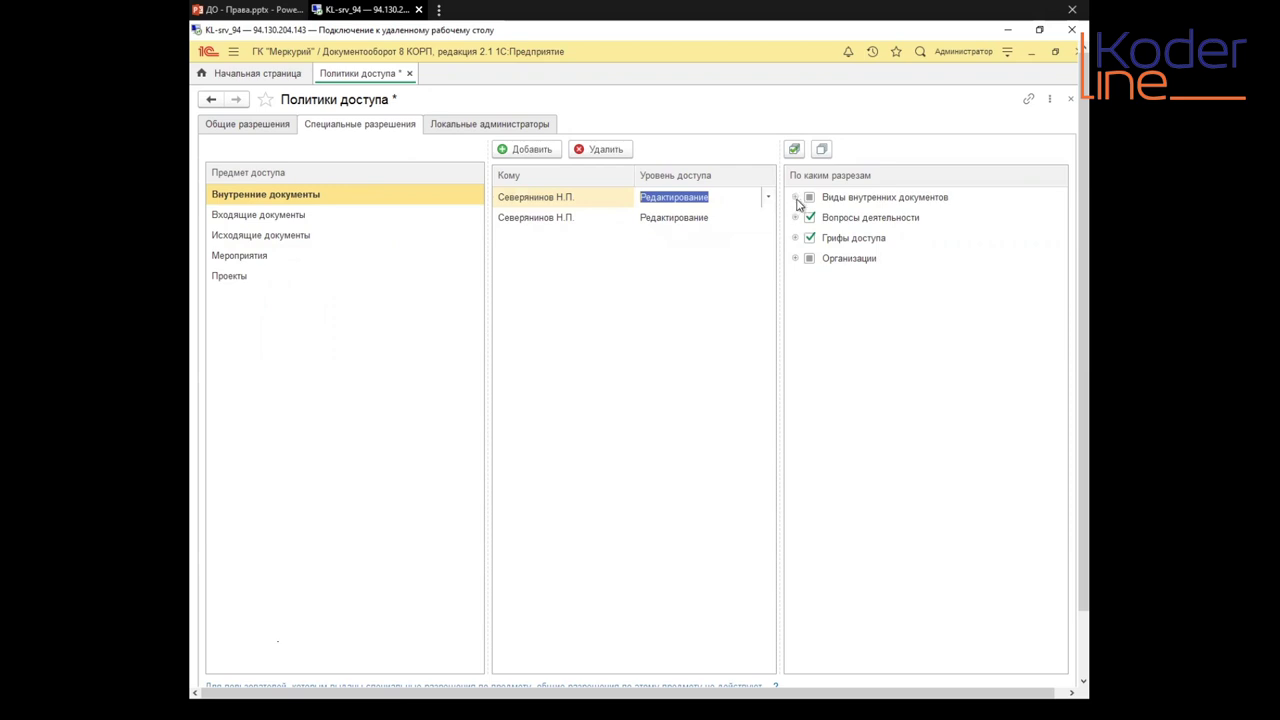
pyautogui.click(795, 198)
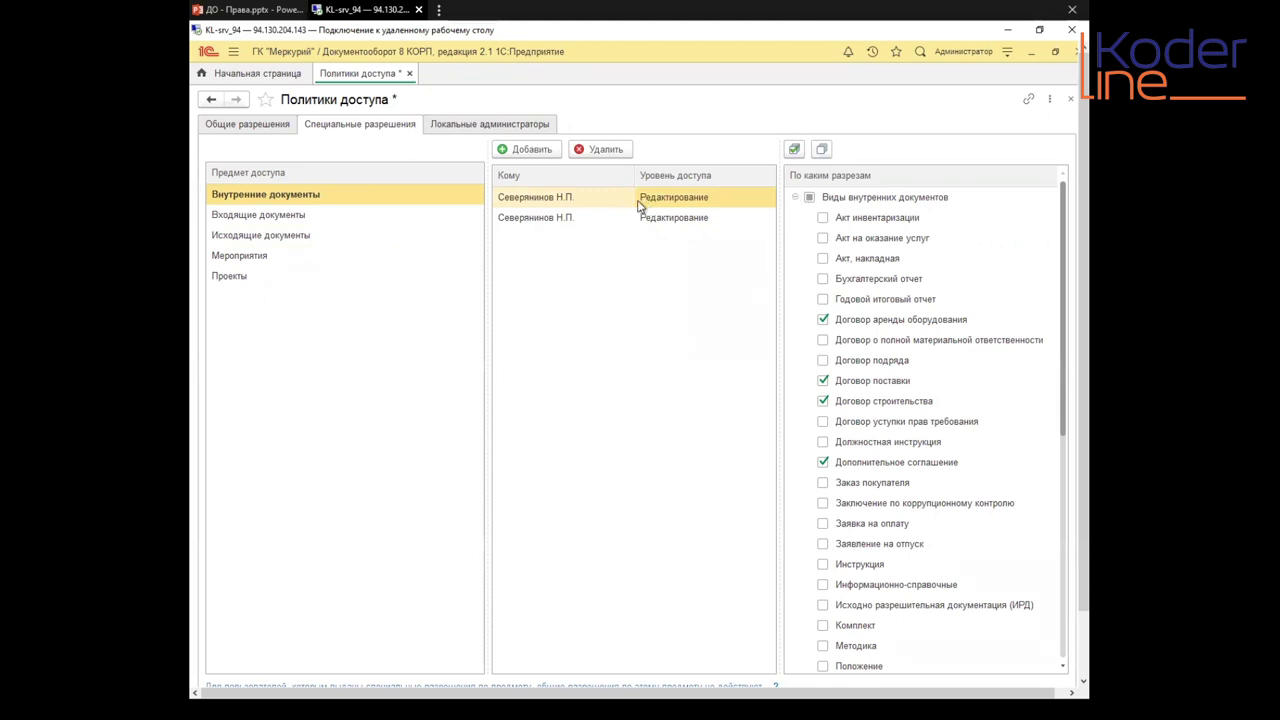
pyautogui.click(570, 200)
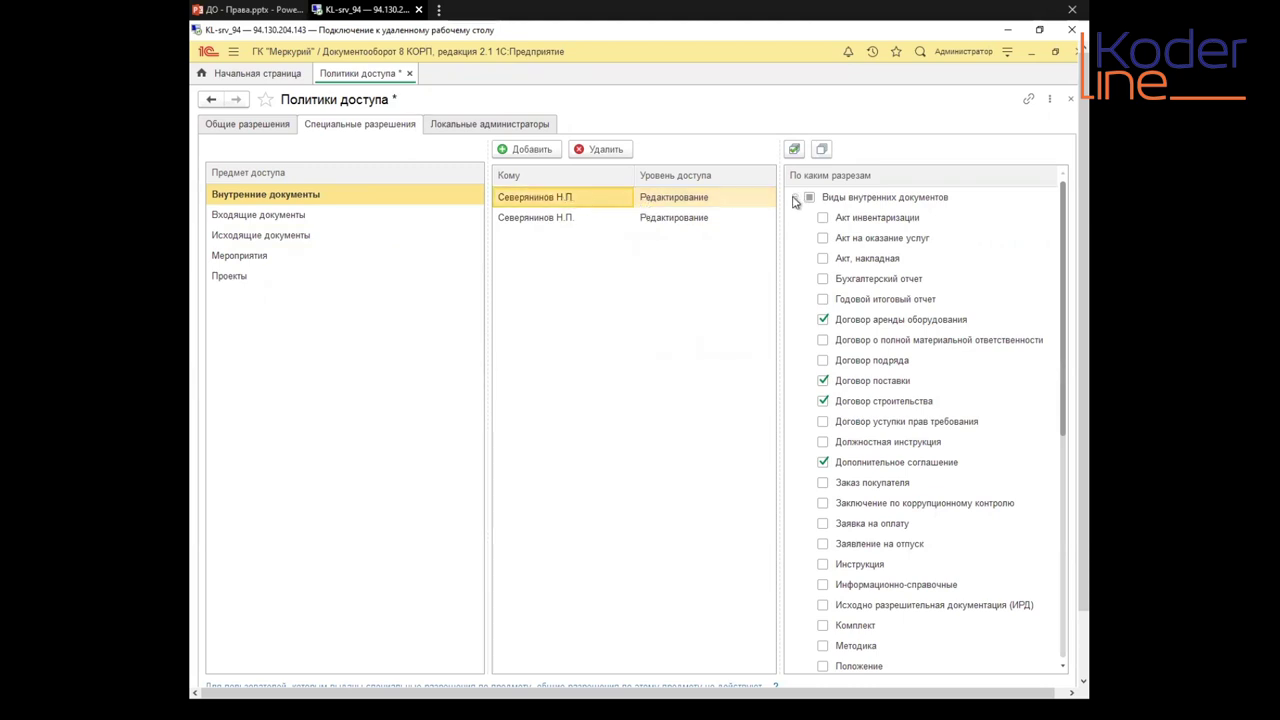
pyautogui.click(796, 201)
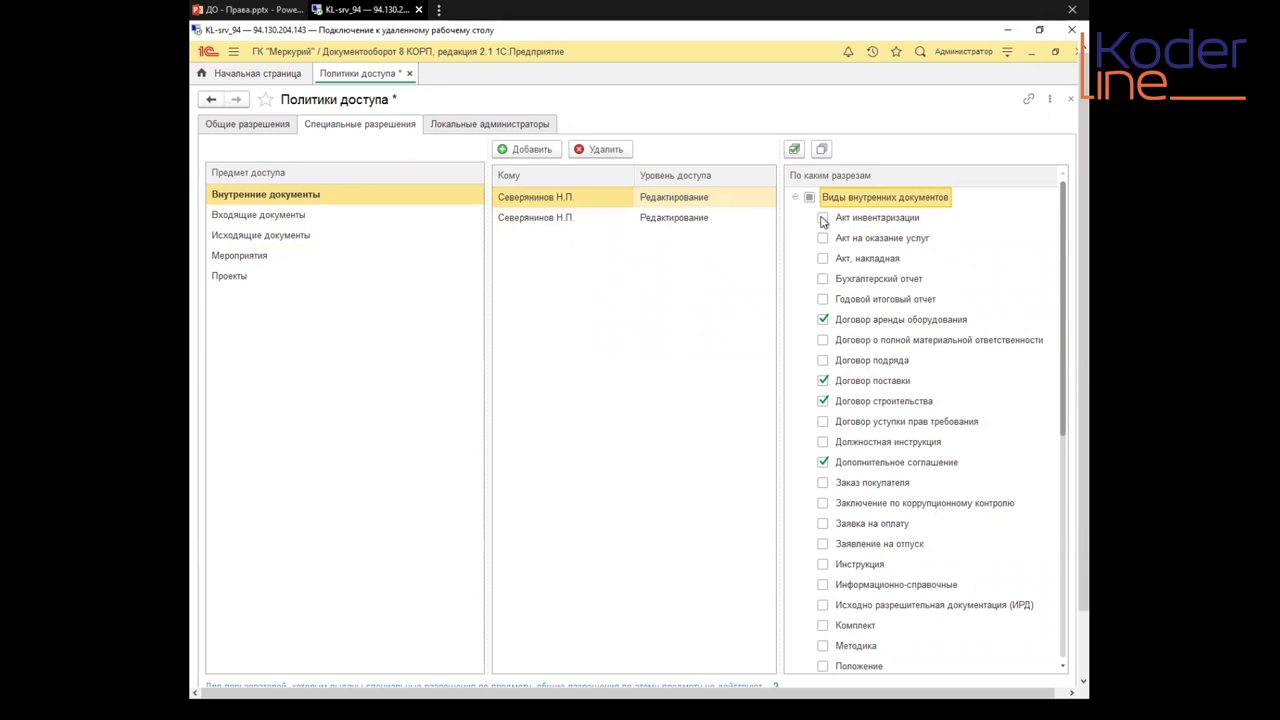
# Step: Limit the first entry's internal document kinds to Акт на оказание услуг, Бухгалтерский отчет and Договор аренды оборудования
pyautogui.click(809, 197)
pyautogui.click(809, 197)
pyautogui.click(822, 237)
pyautogui.click(822, 278)
pyautogui.click(822, 319)
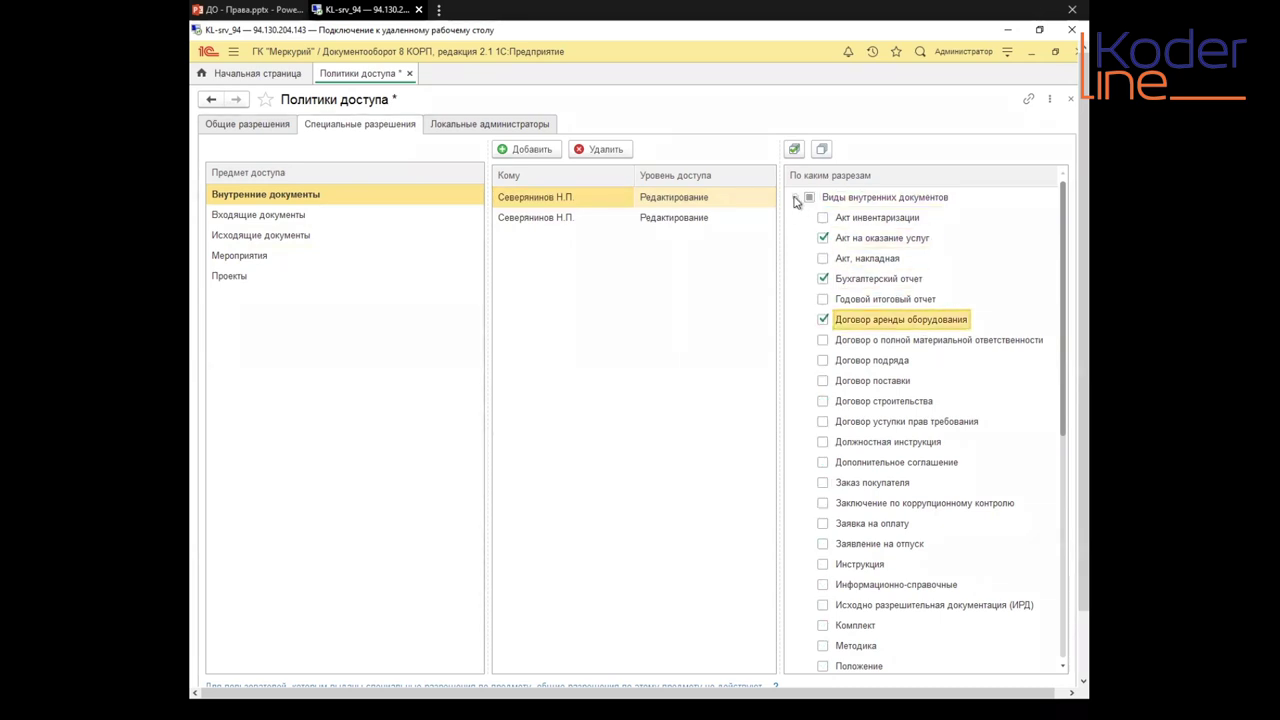
pyautogui.click(796, 197)
# Step: Expand Организации and review the first entry's access level together with the access sections it covers
pyautogui.click(795, 259)
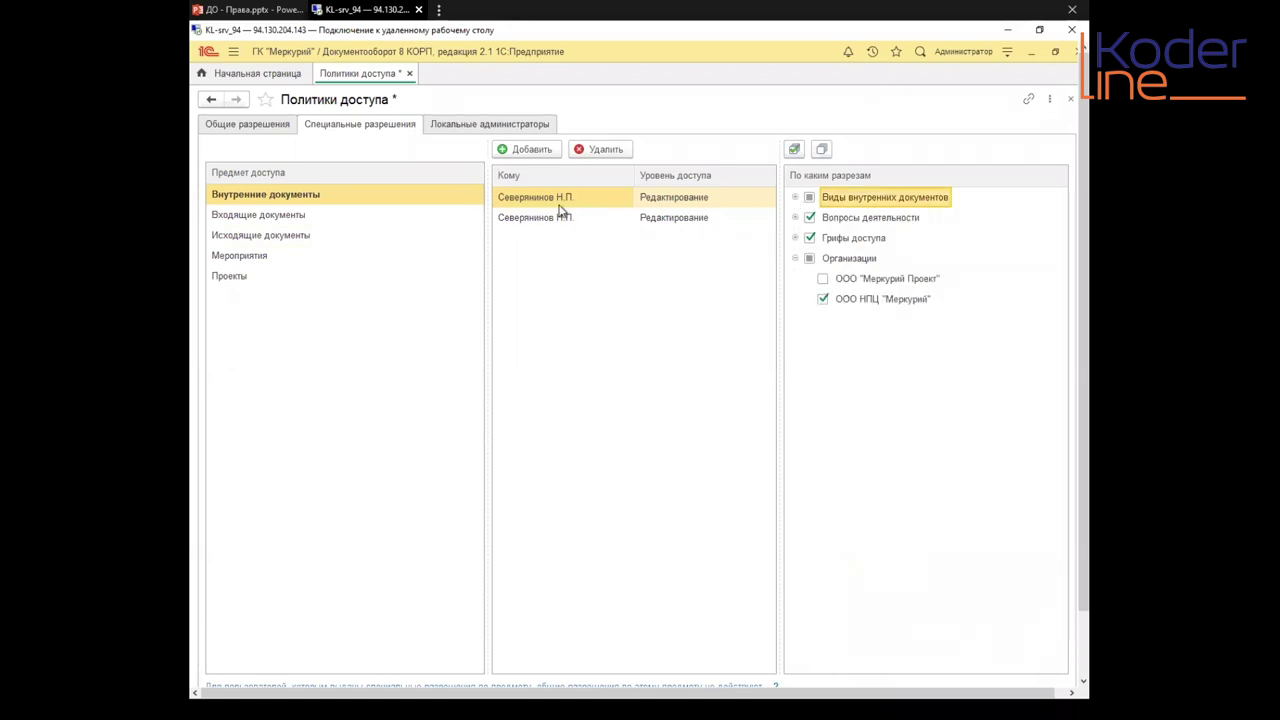
pyautogui.click(676, 201)
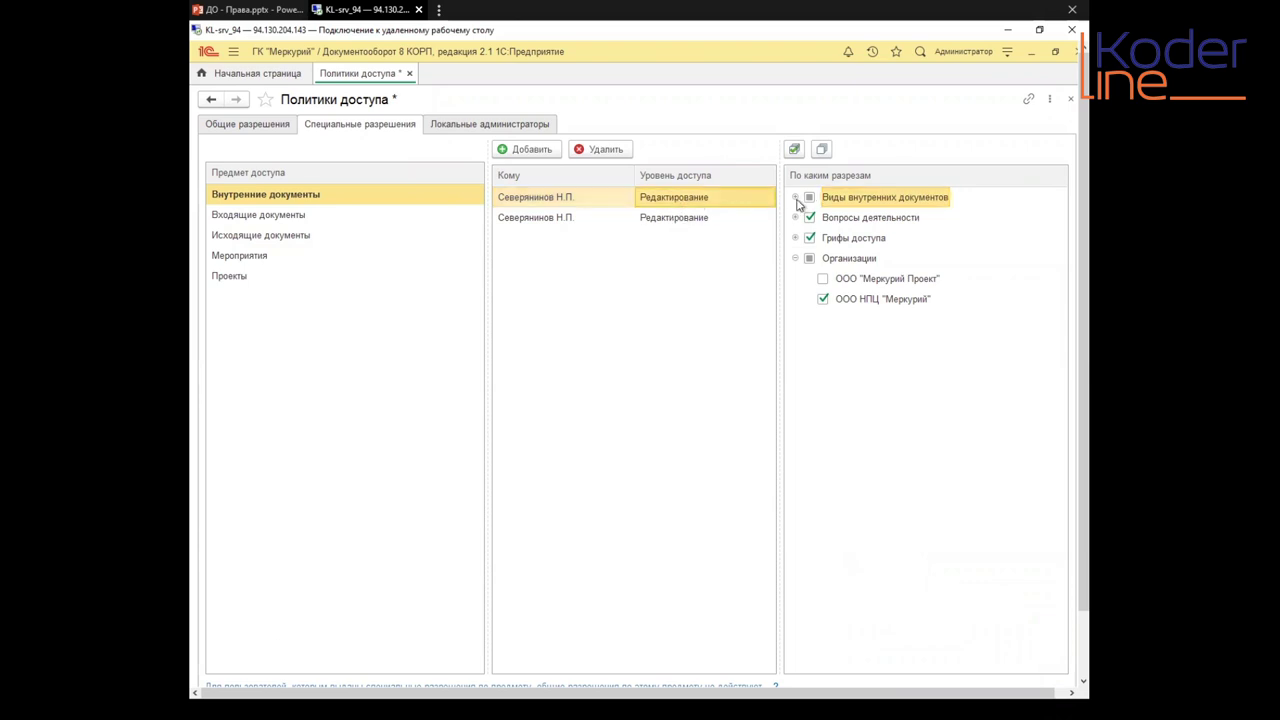
pyautogui.click(797, 201)
pyautogui.click(563, 202)
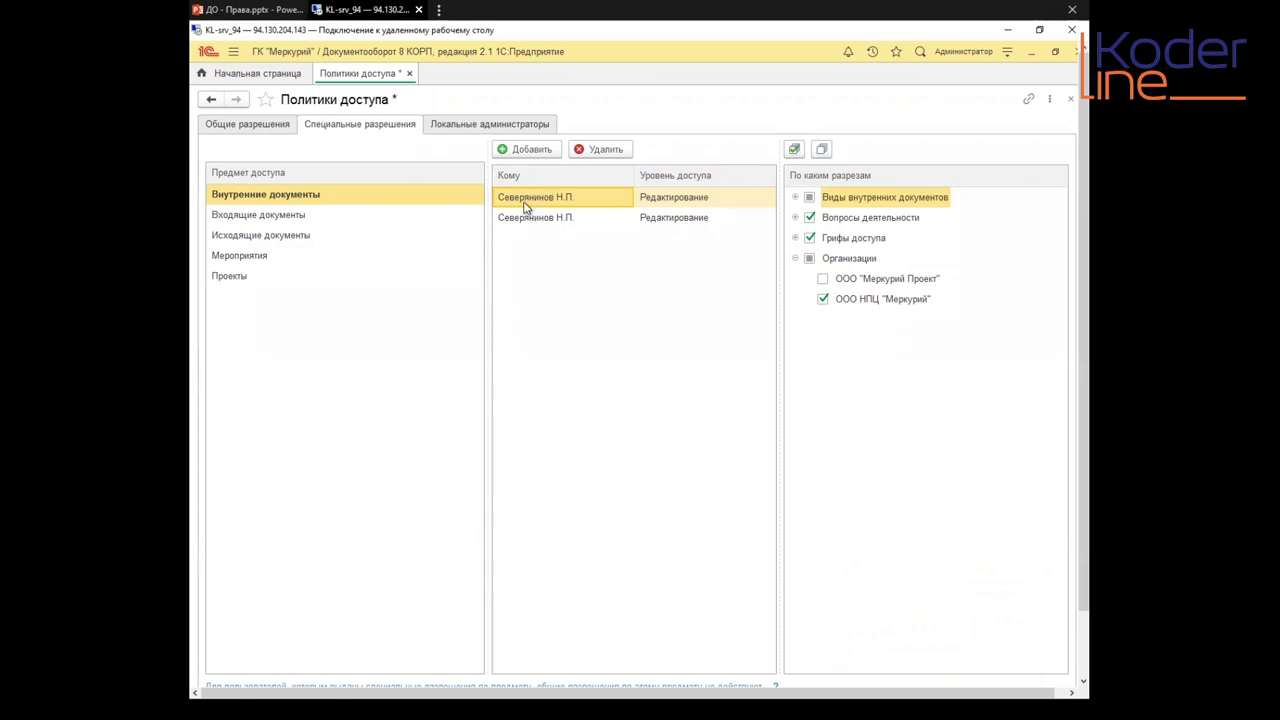
# Step: Clear all internal document kinds for the first special permission entry and select only Договор поставки
pyautogui.click(797, 198)
pyautogui.click(809, 197)
pyautogui.click(809, 197)
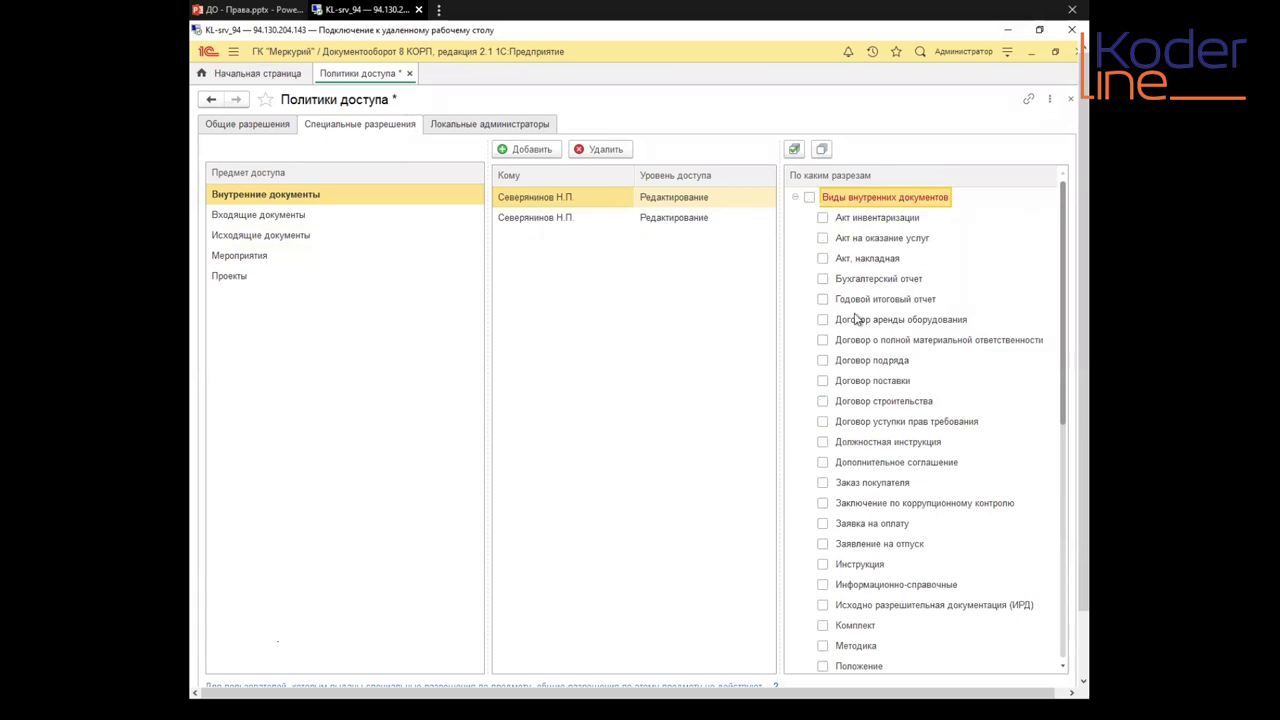
pyautogui.click(822, 380)
pyautogui.click(797, 198)
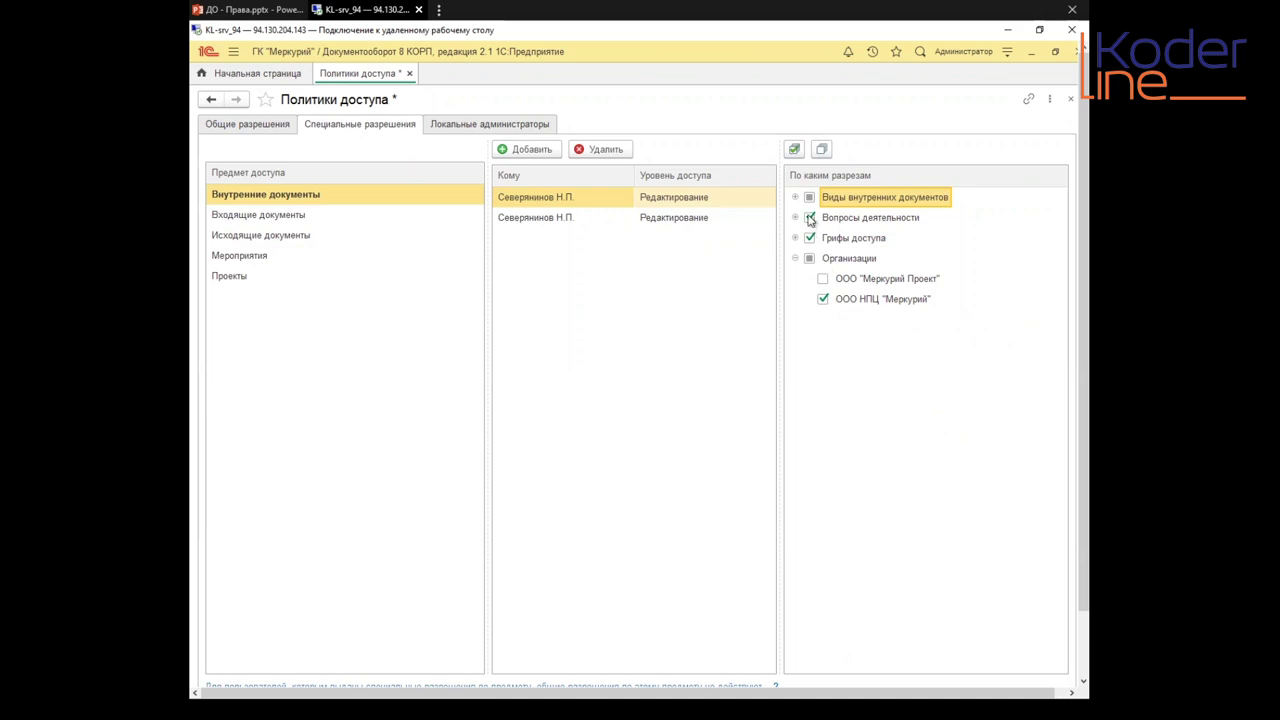
# Step: Clear the Вопросы деятельности and Грифы доступа sections for the first special permission entry
pyautogui.click(809, 217)
pyautogui.click(809, 238)
pyautogui.click(596, 201)
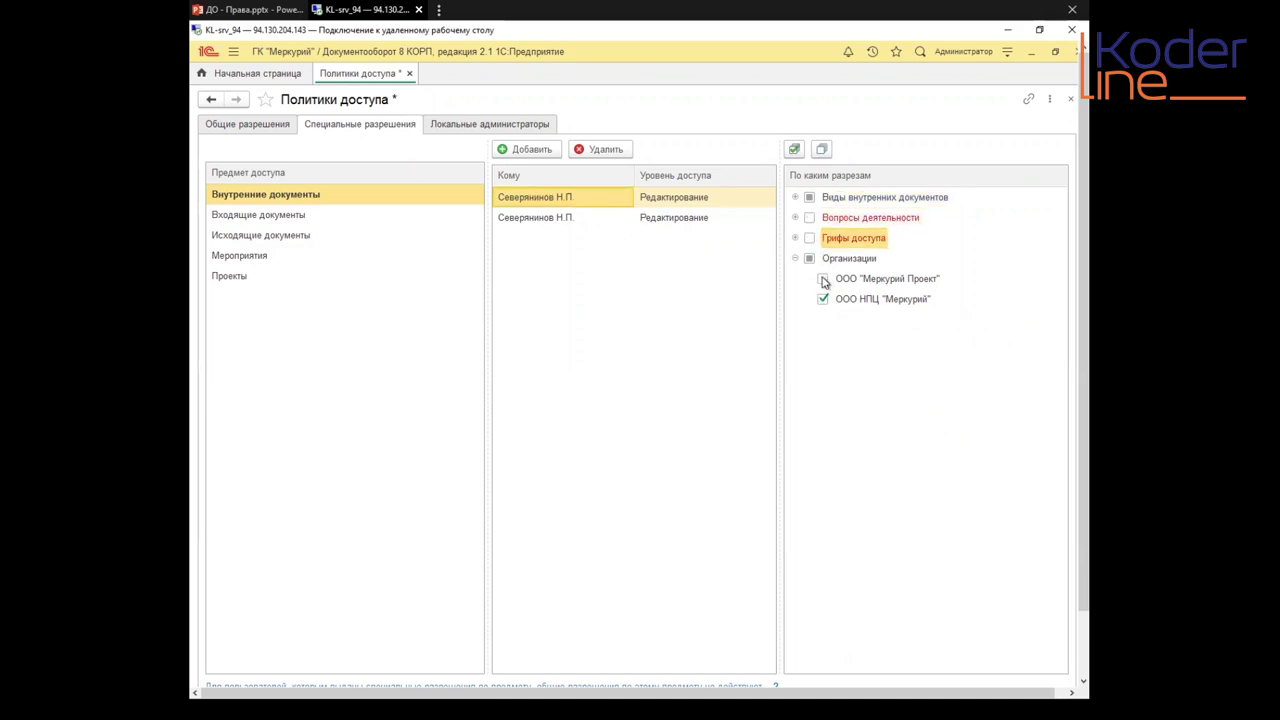
# Step: Extend the first special permission entry to all organizations by including ООО "Меркурий Проект" and the whole Организации section
pyautogui.click(823, 279)
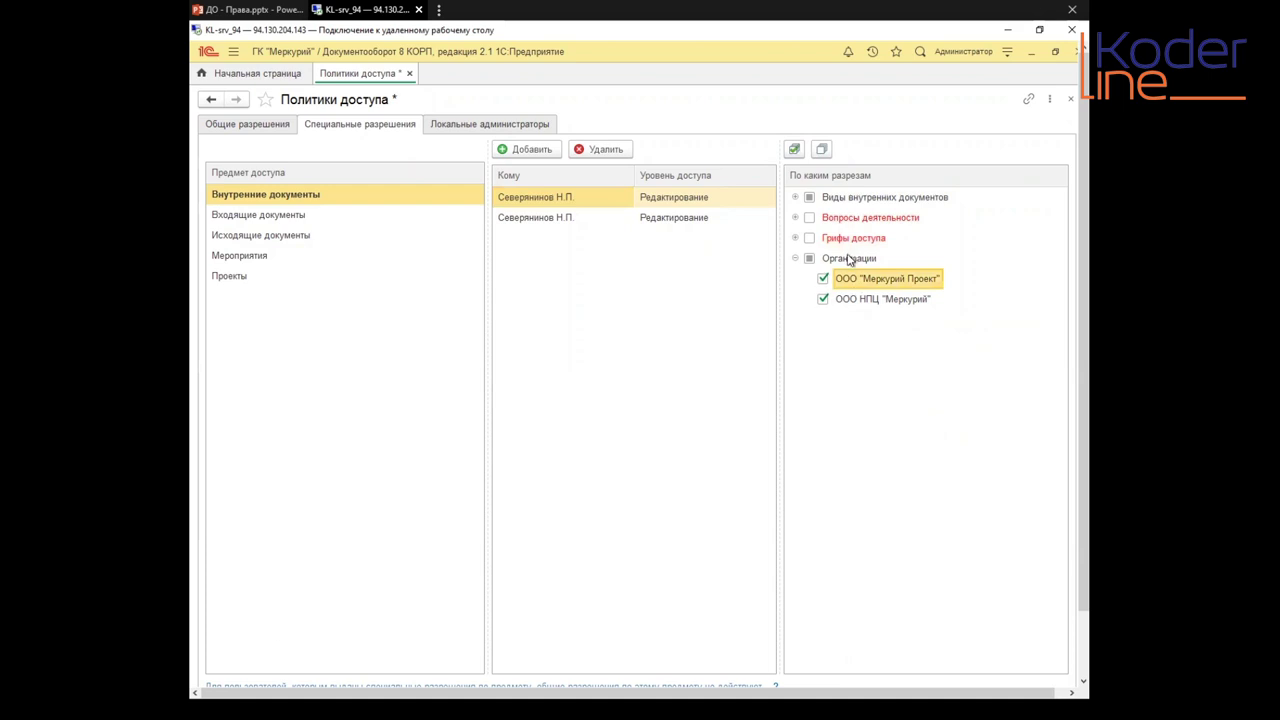
pyautogui.click(850, 258)
pyautogui.click(810, 259)
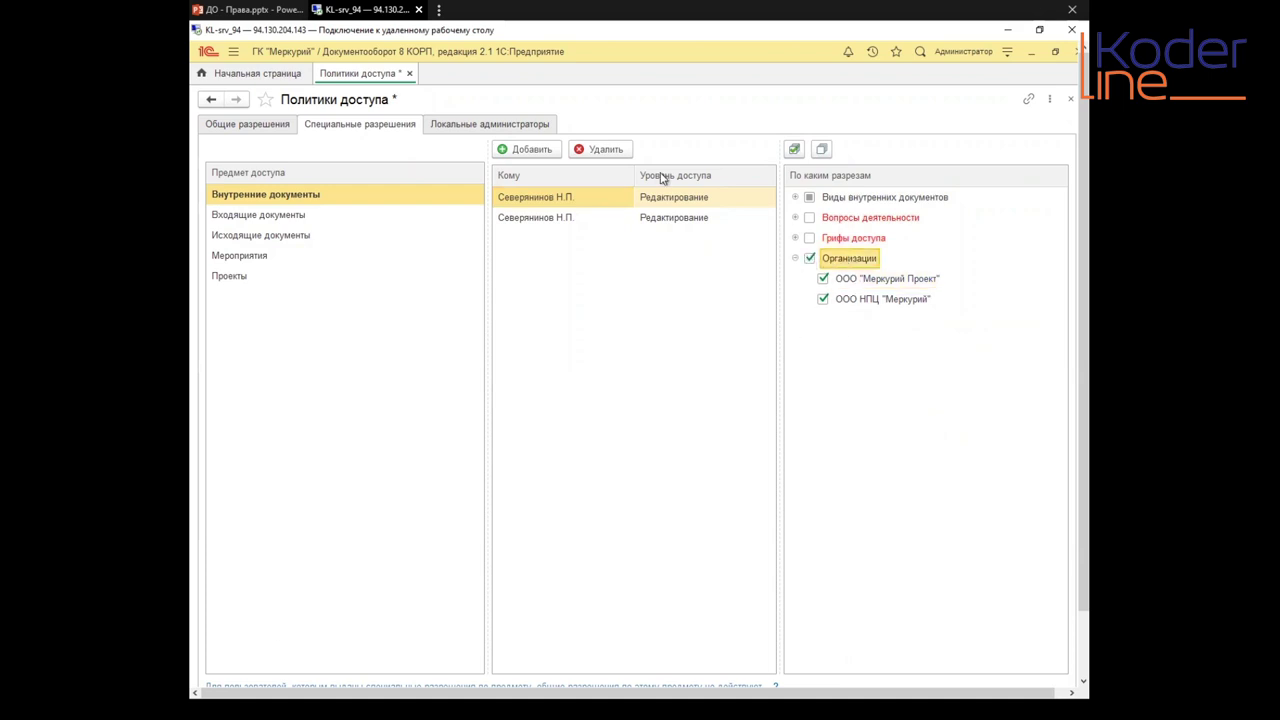
# Step: Narrow the access subject list and compare the access sections assigned to the two special permission entries for internal documents
pyautogui.click(544, 244)
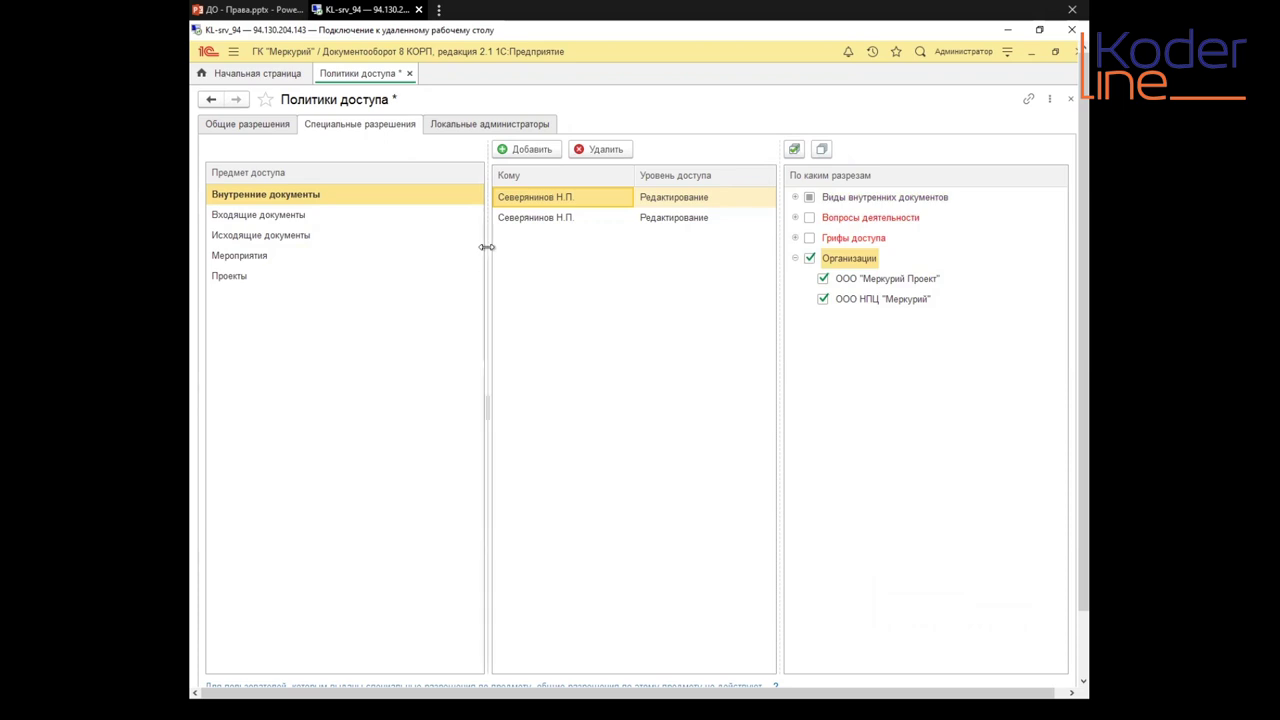
pyautogui.moveTo(487, 247); pyautogui.dragTo(422, 249)
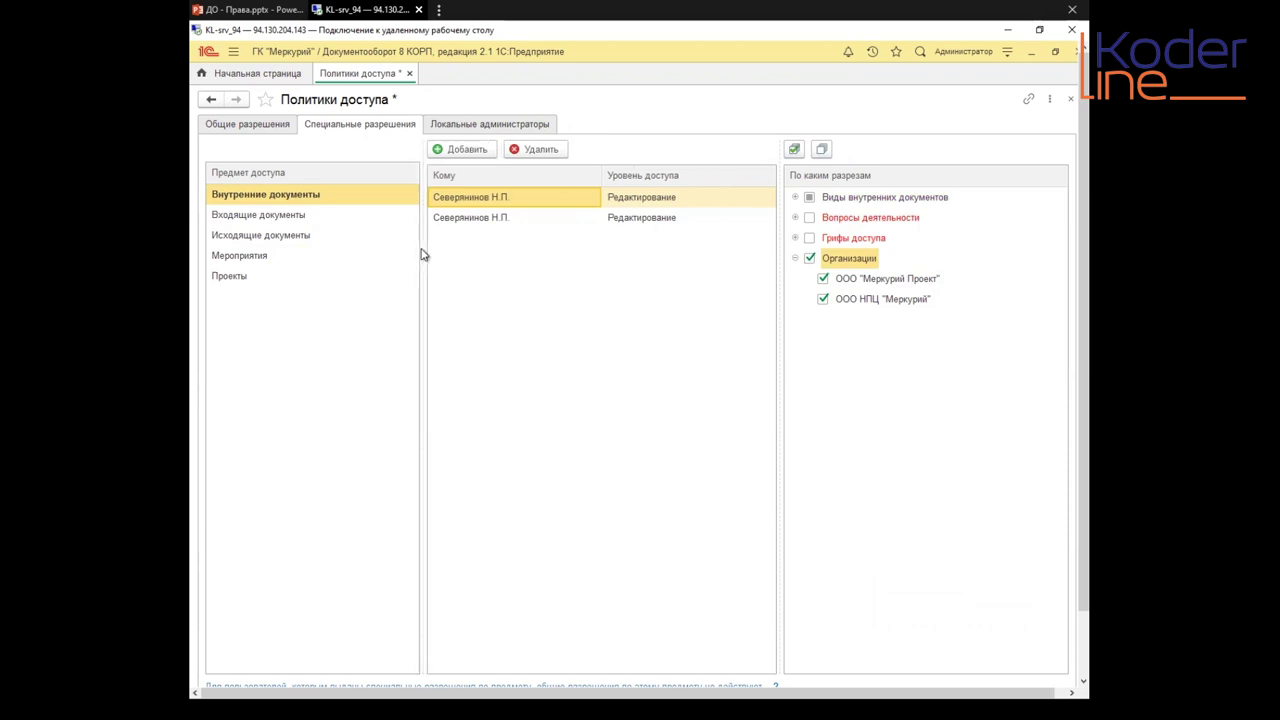
pyautogui.click(489, 218)
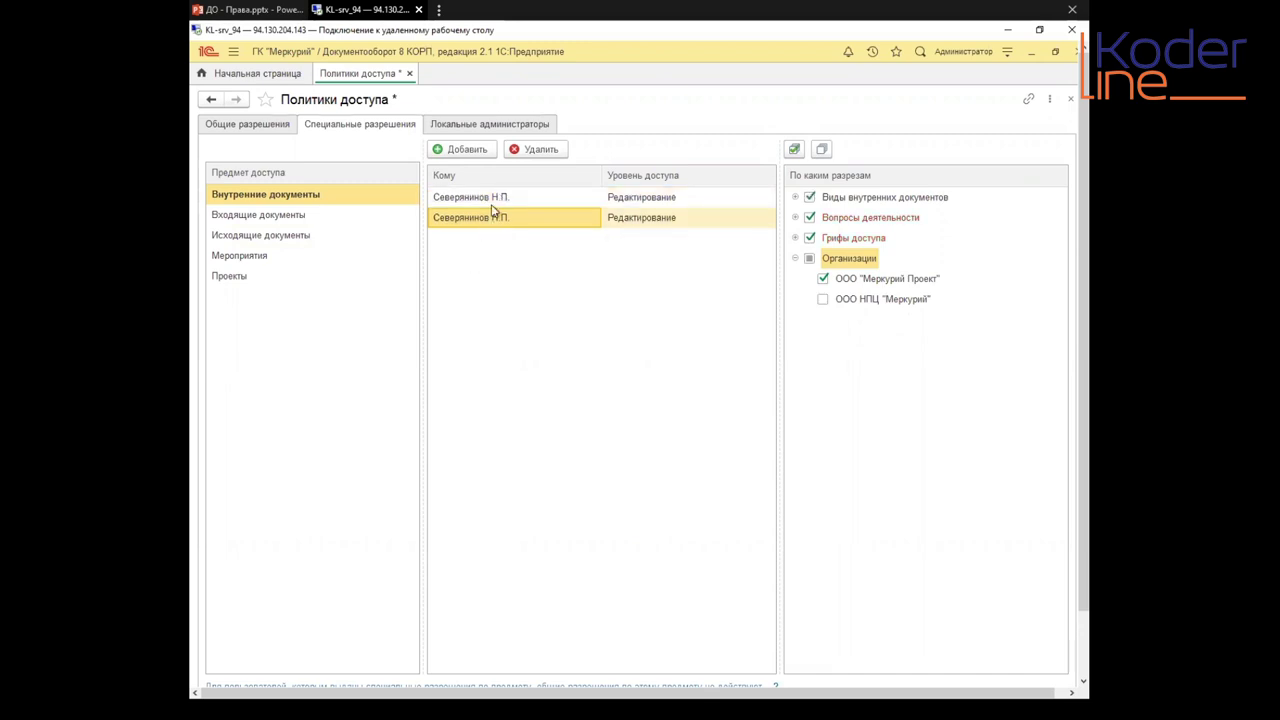
pyautogui.click(491, 200)
pyautogui.click(488, 219)
pyautogui.click(490, 200)
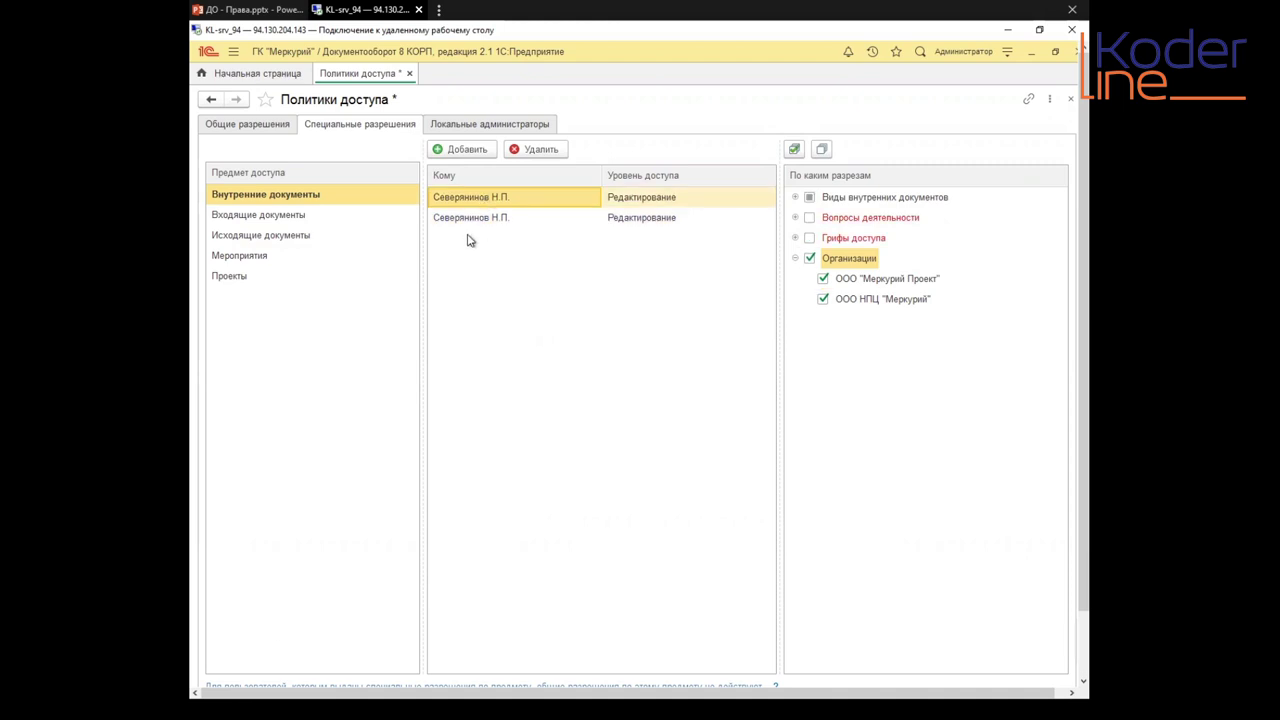
# Step: Examine the employee groupings and roles available when choosing the recipient of a special permission, and close the selection without choosing anyone
pyautogui.rightClick(468, 240)
pyautogui.click(503, 246)
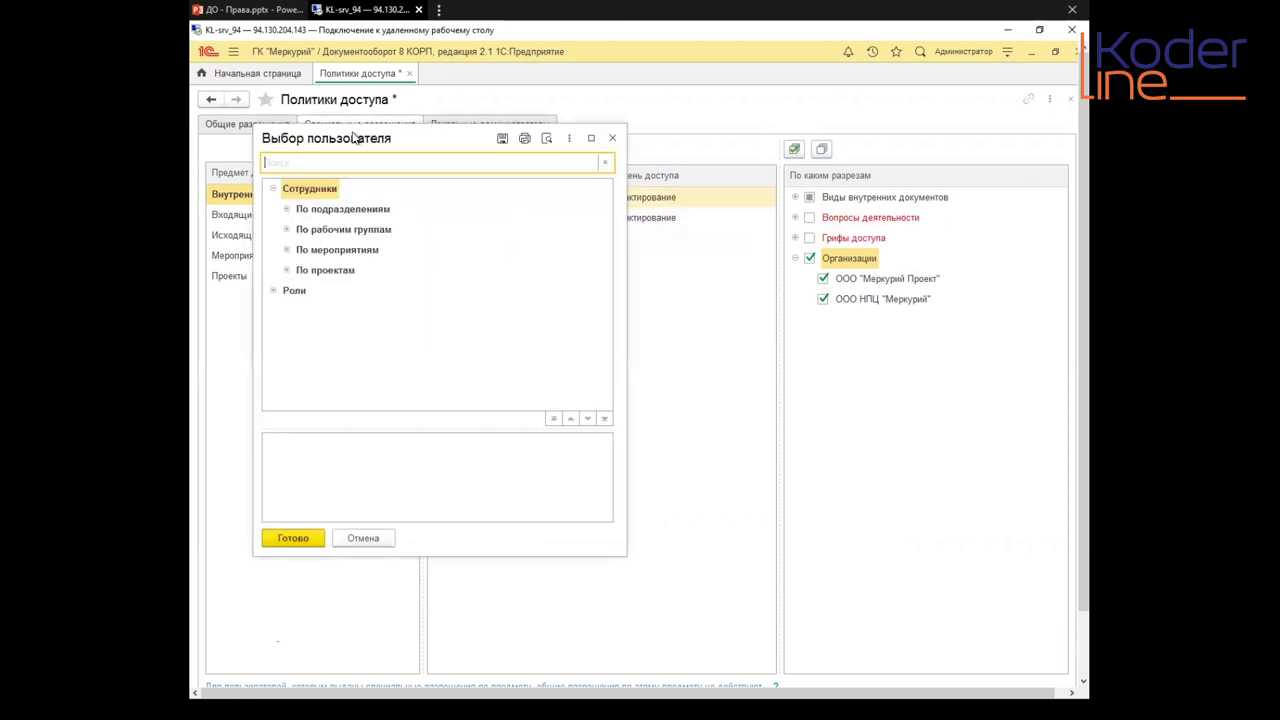
pyautogui.moveTo(356, 137); pyautogui.dragTo(464, 207)
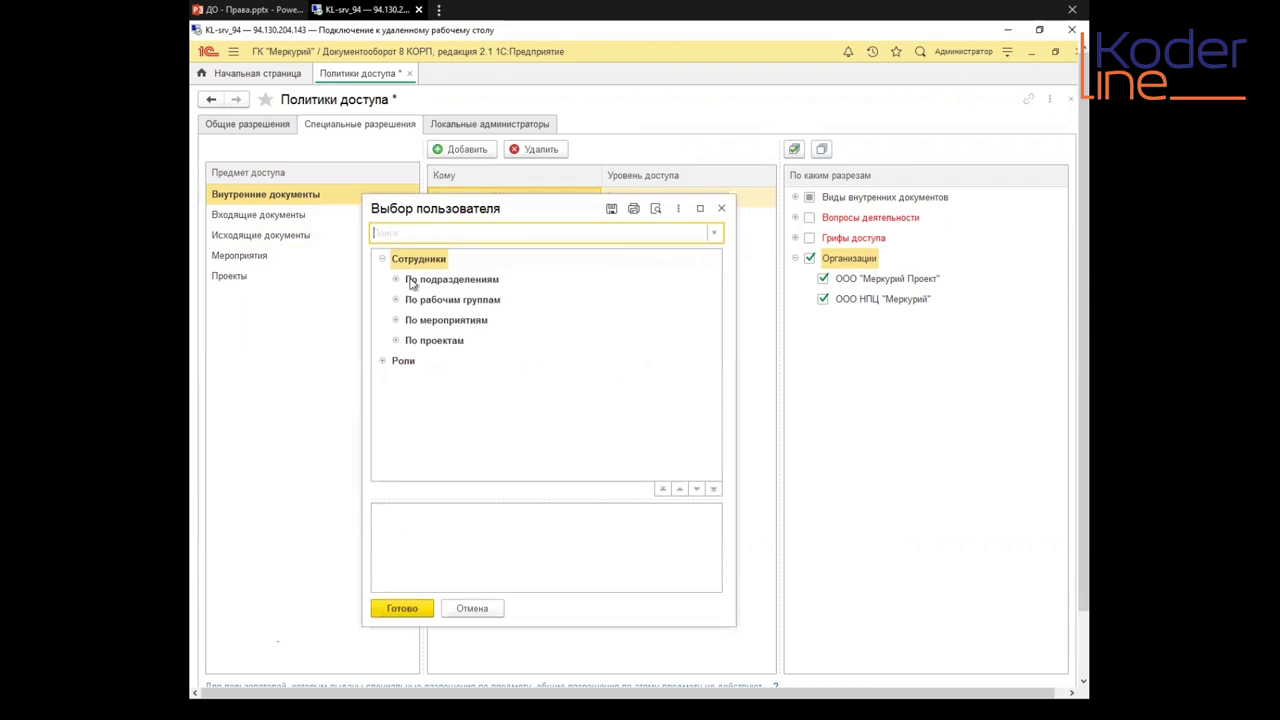
pyautogui.click(382, 362)
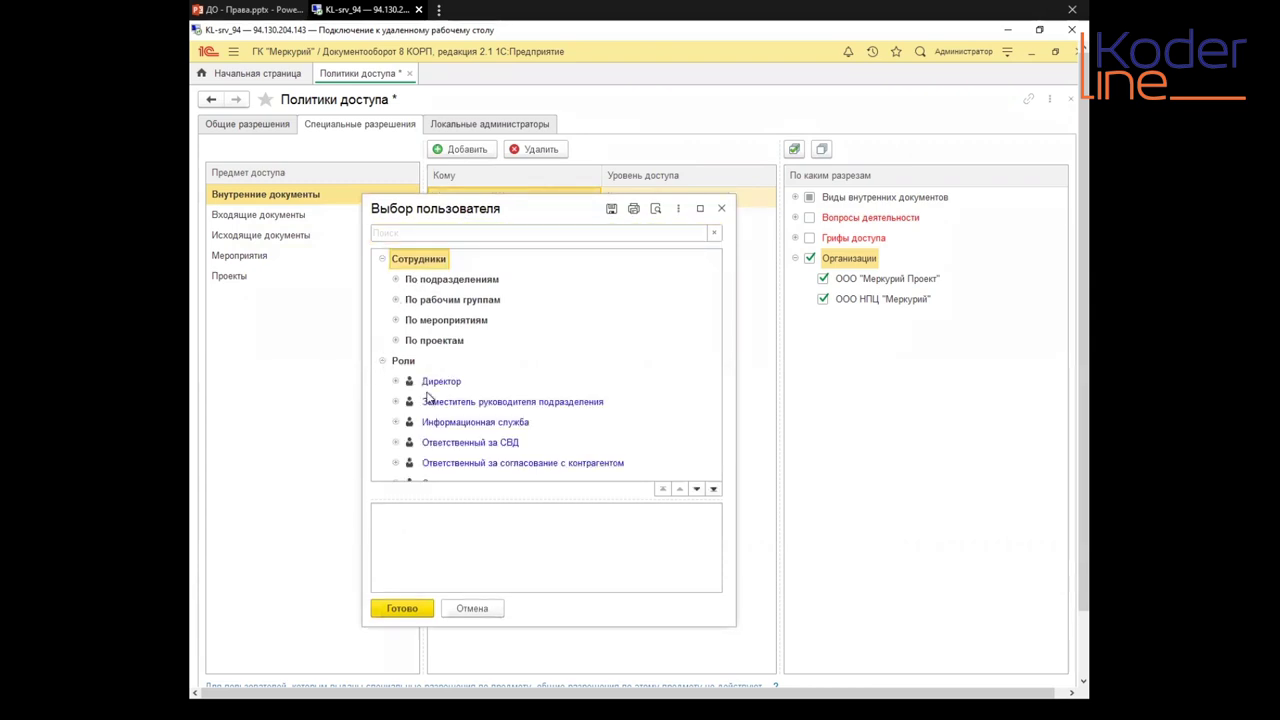
pyautogui.click(383, 362)
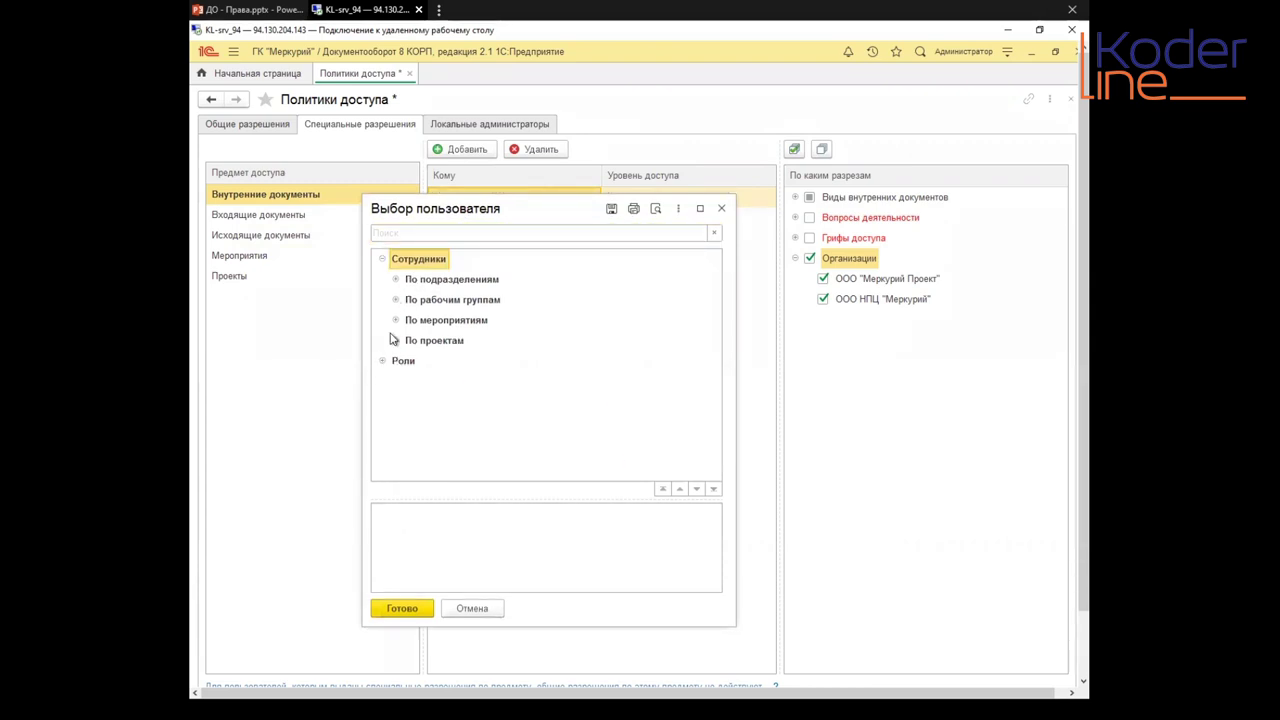
pyautogui.click(395, 300)
pyautogui.click(396, 300)
pyautogui.rightClick(397, 284)
pyautogui.click(396, 281)
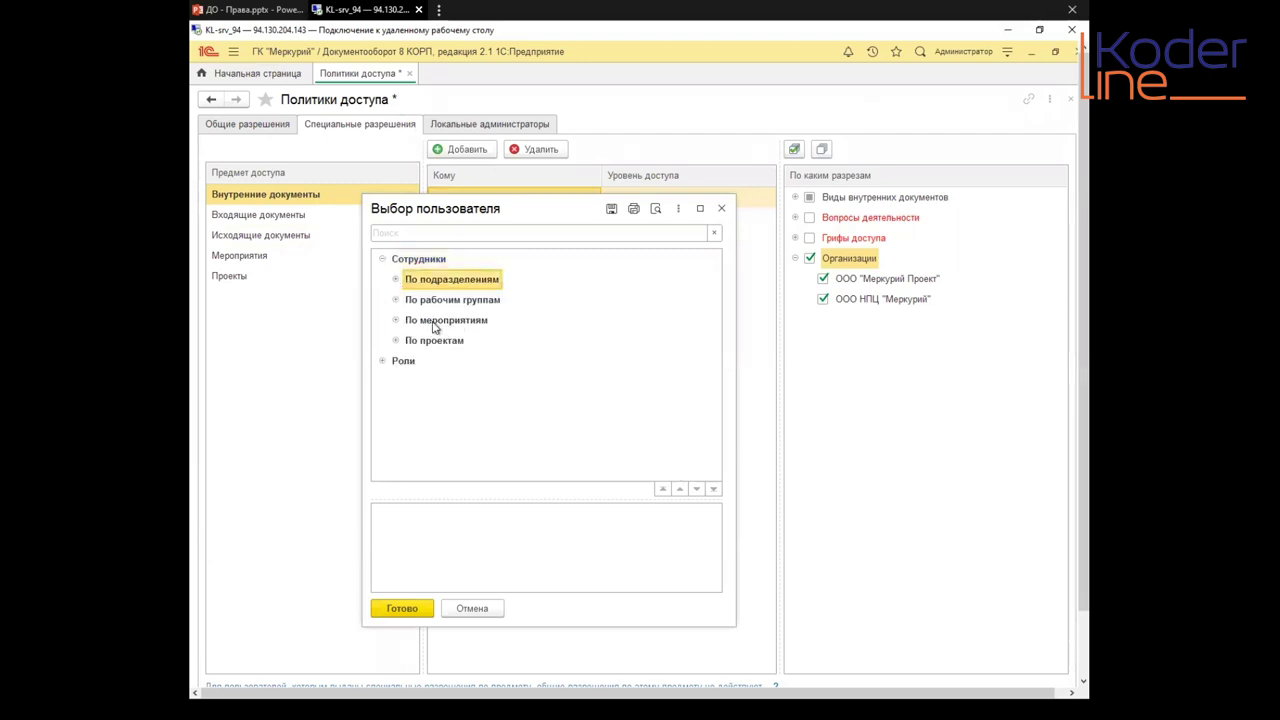
pyautogui.click(430, 341)
pyautogui.click(437, 322)
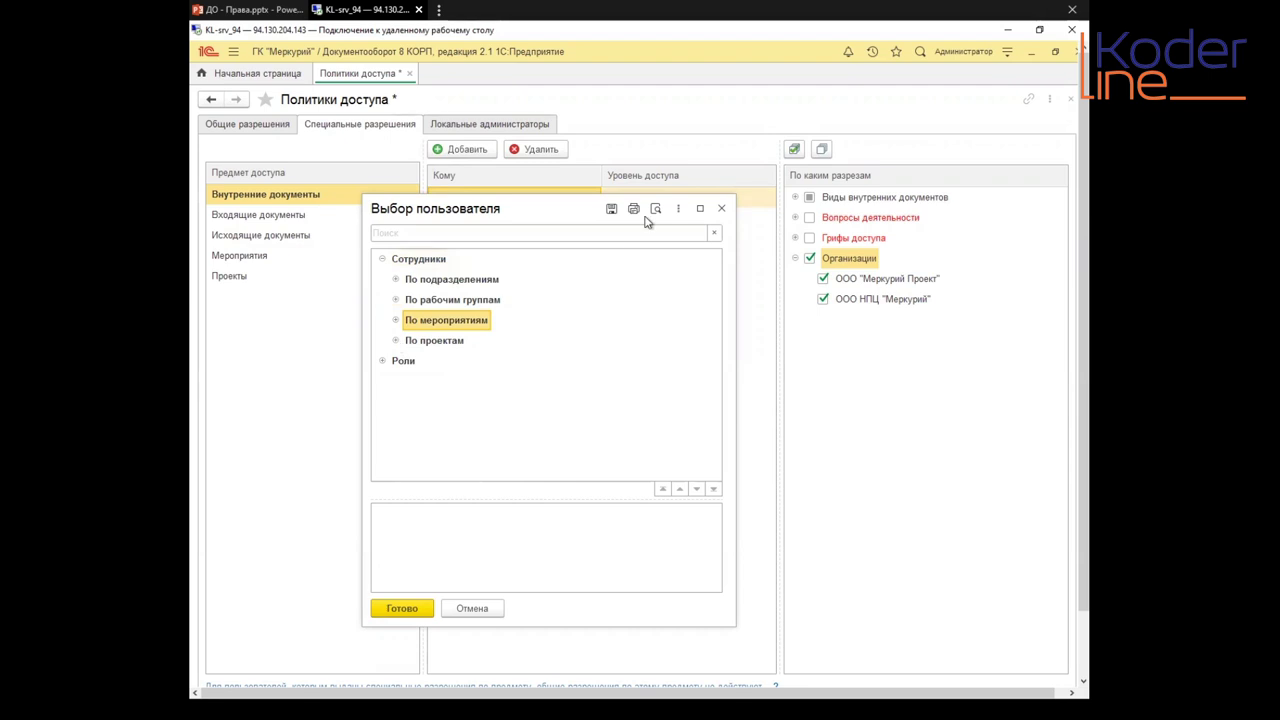
pyautogui.click(721, 208)
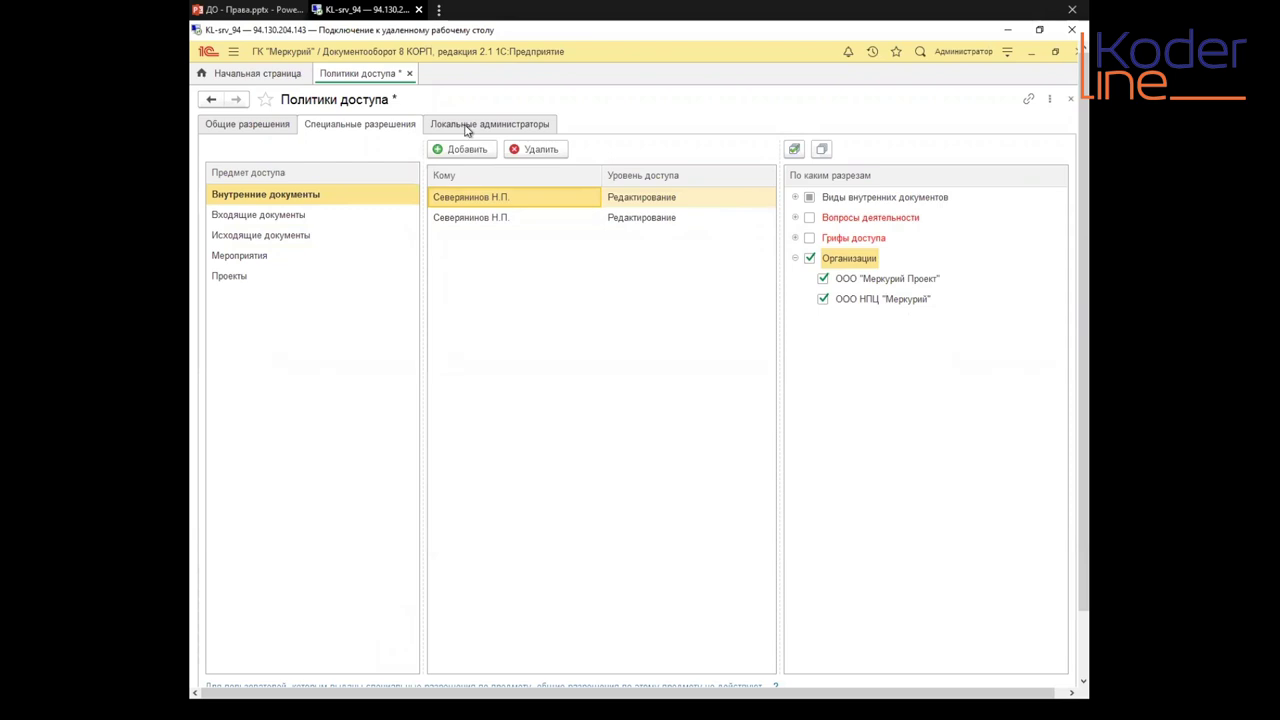
# Step: Switch to the PowerPoint presentation and review the slide 5 text on access policies, access sections and work levels
pyautogui.moveTo(258, 22)
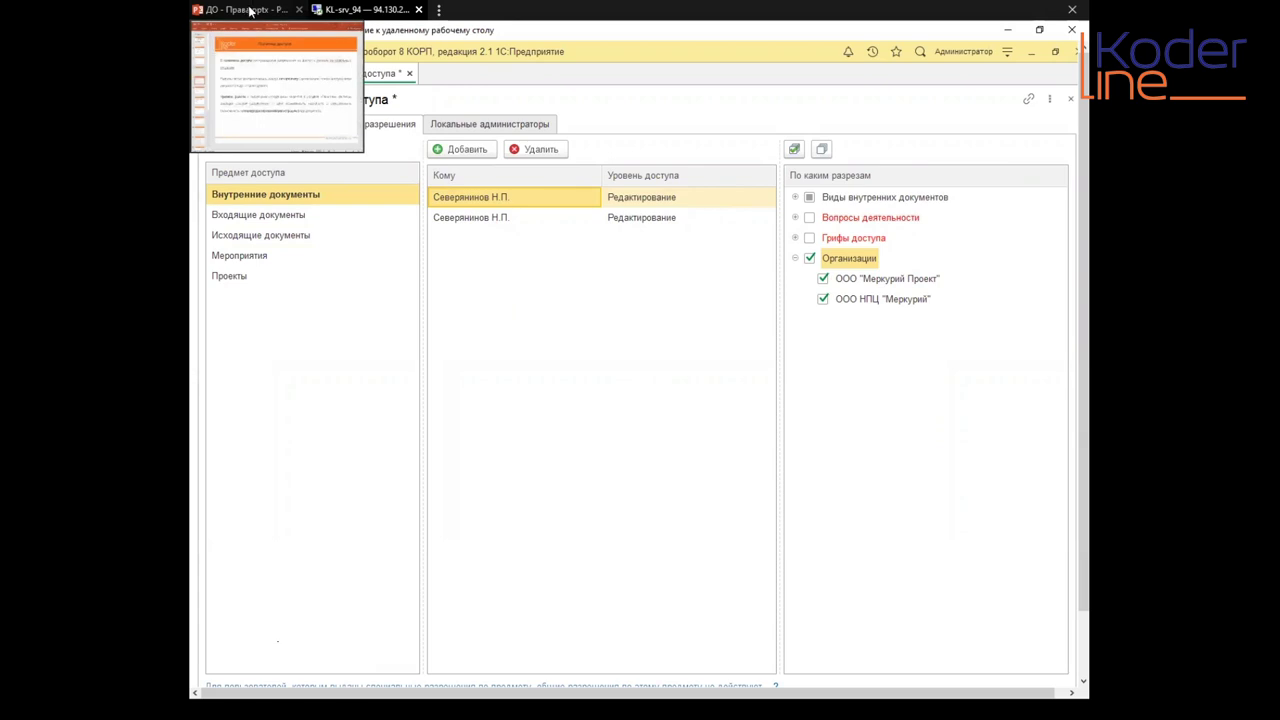
pyautogui.rightClick(248, 10)
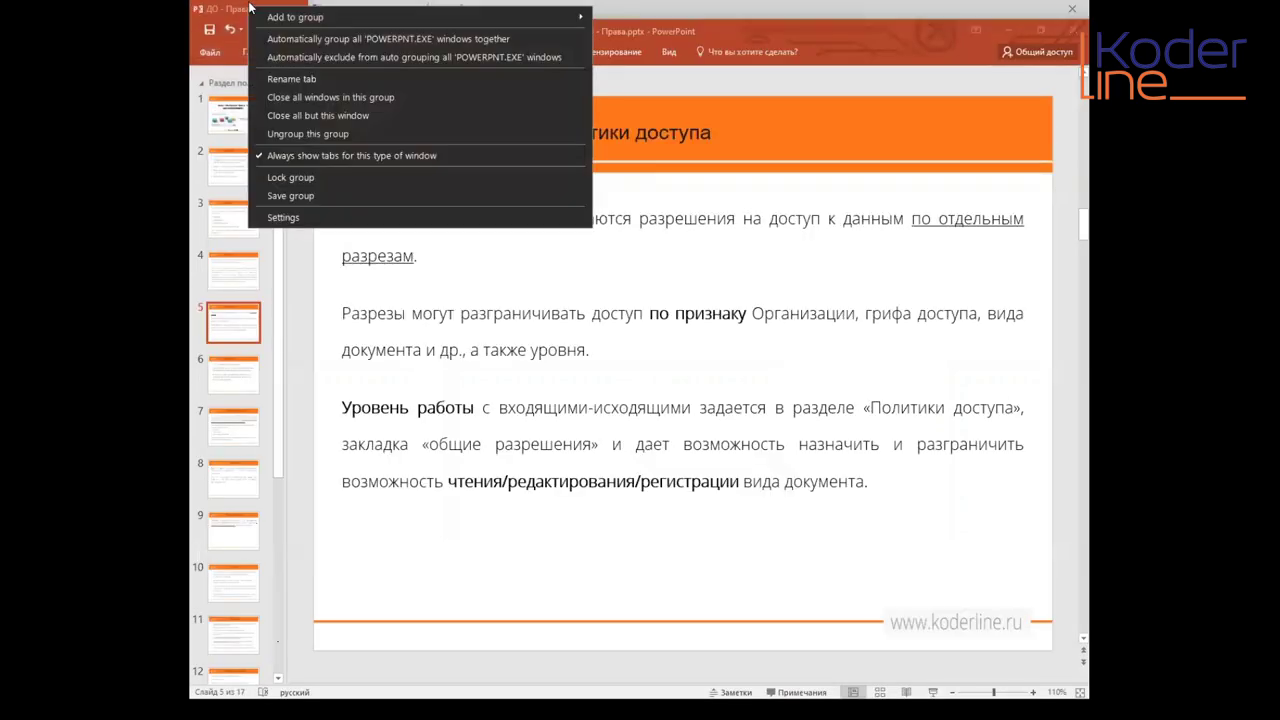
pyautogui.click(452, 362)
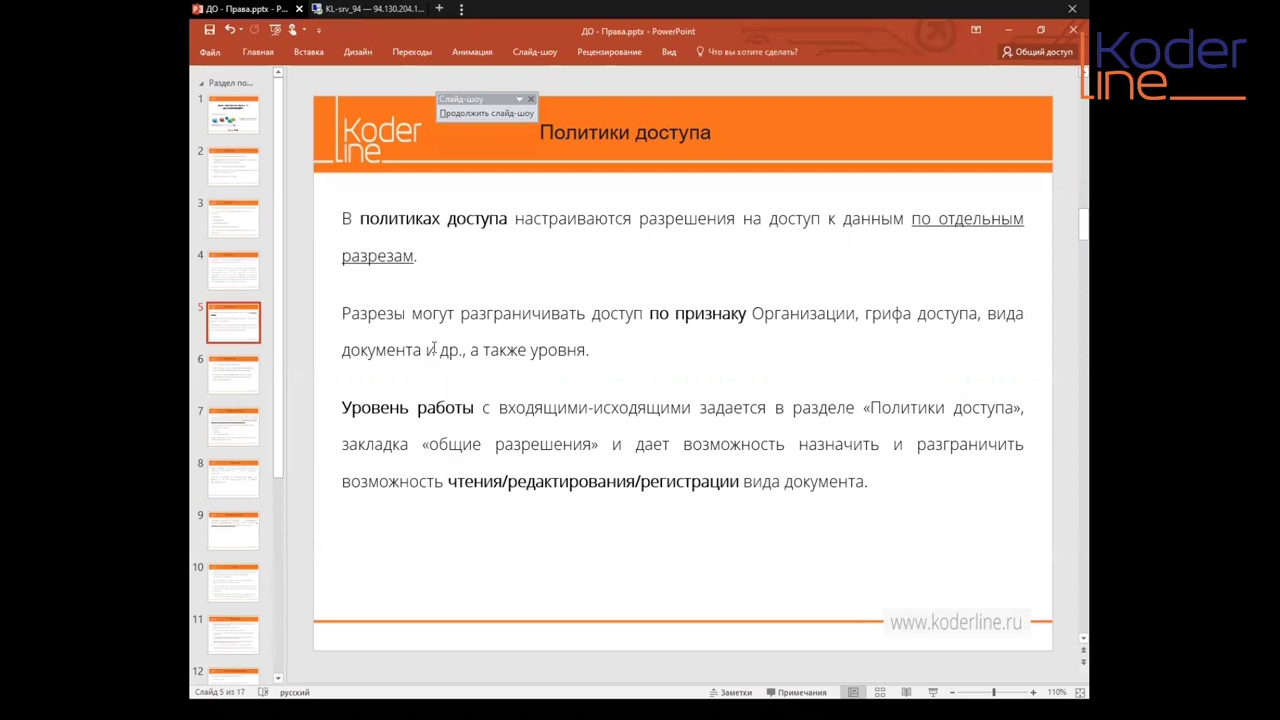
pyautogui.click(233, 383)
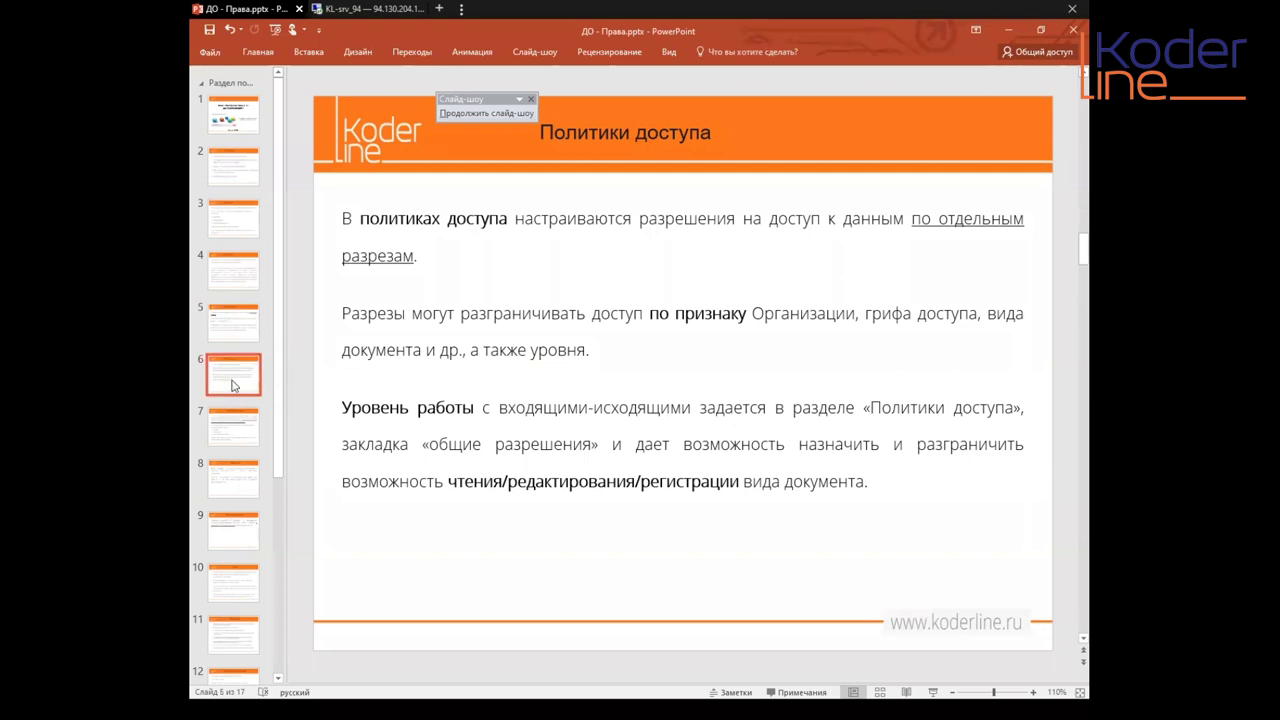
pyautogui.click(247, 332)
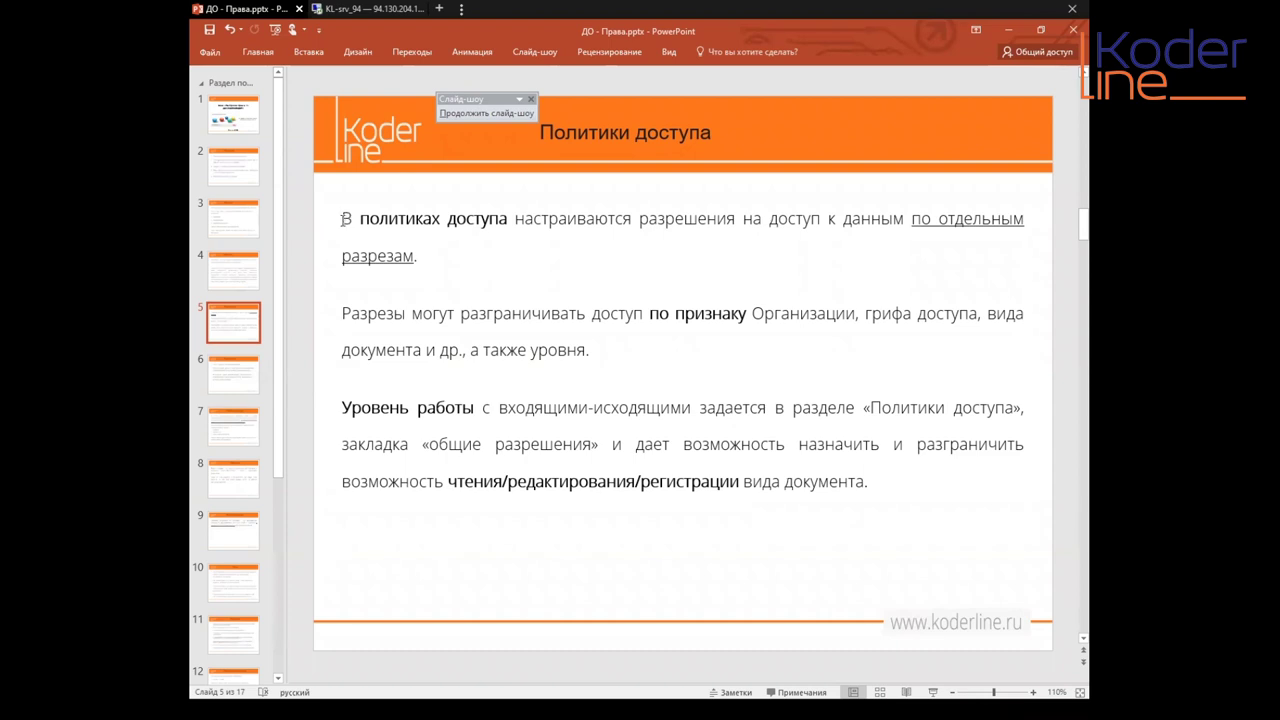
pyautogui.moveTo(344, 220); pyautogui.dragTo(514, 219)
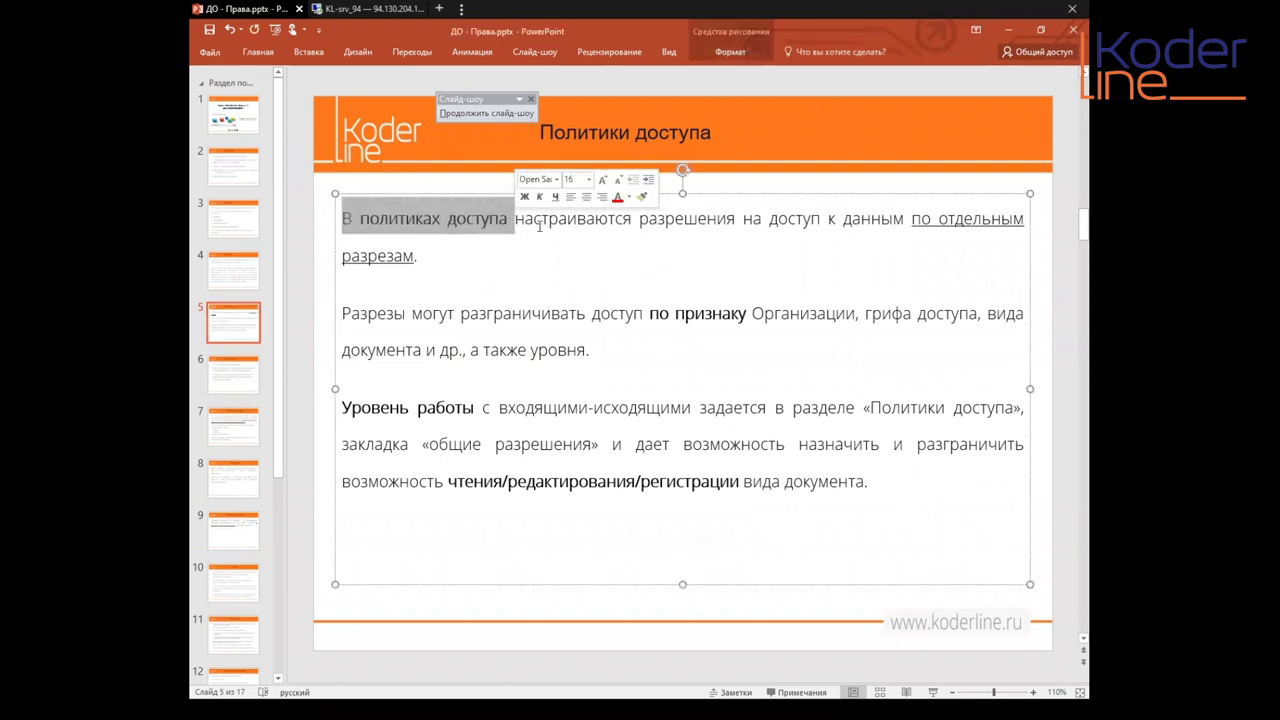
pyautogui.click(567, 218)
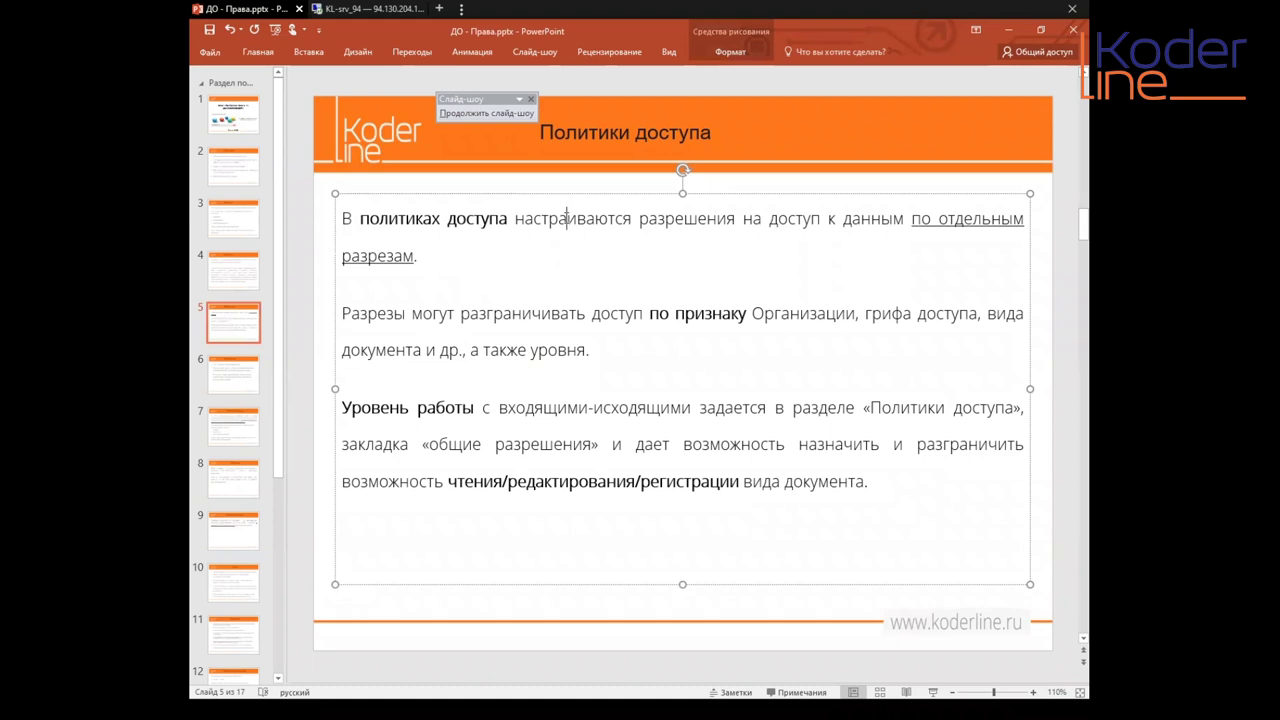
pyautogui.rightClick(567, 217)
pyautogui.press('Escape')
pyautogui.doubleClick(469, 481)
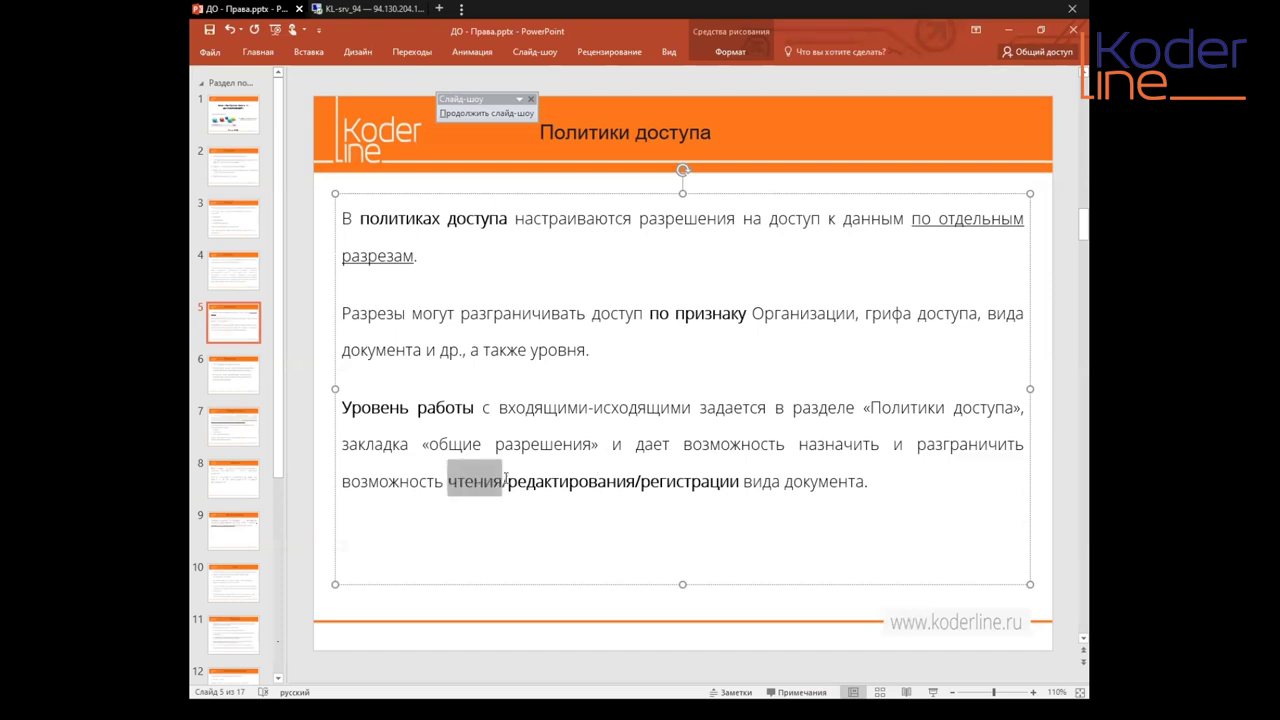
# Step: Review the definitions of the Чтение, Редактирование and Регистрация access levels on slide 6
pyautogui.click(242, 374)
pyautogui.click(516, 215)
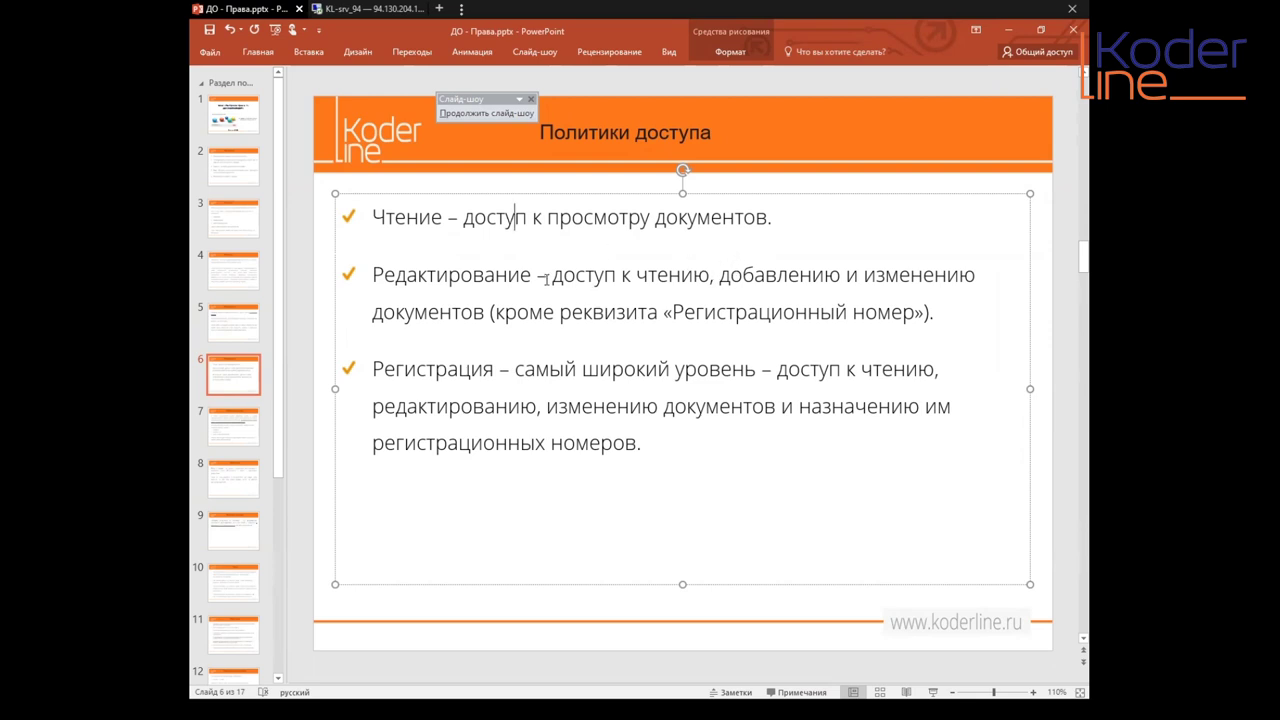
pyautogui.moveTo(463, 218); pyautogui.dragTo(580, 218)
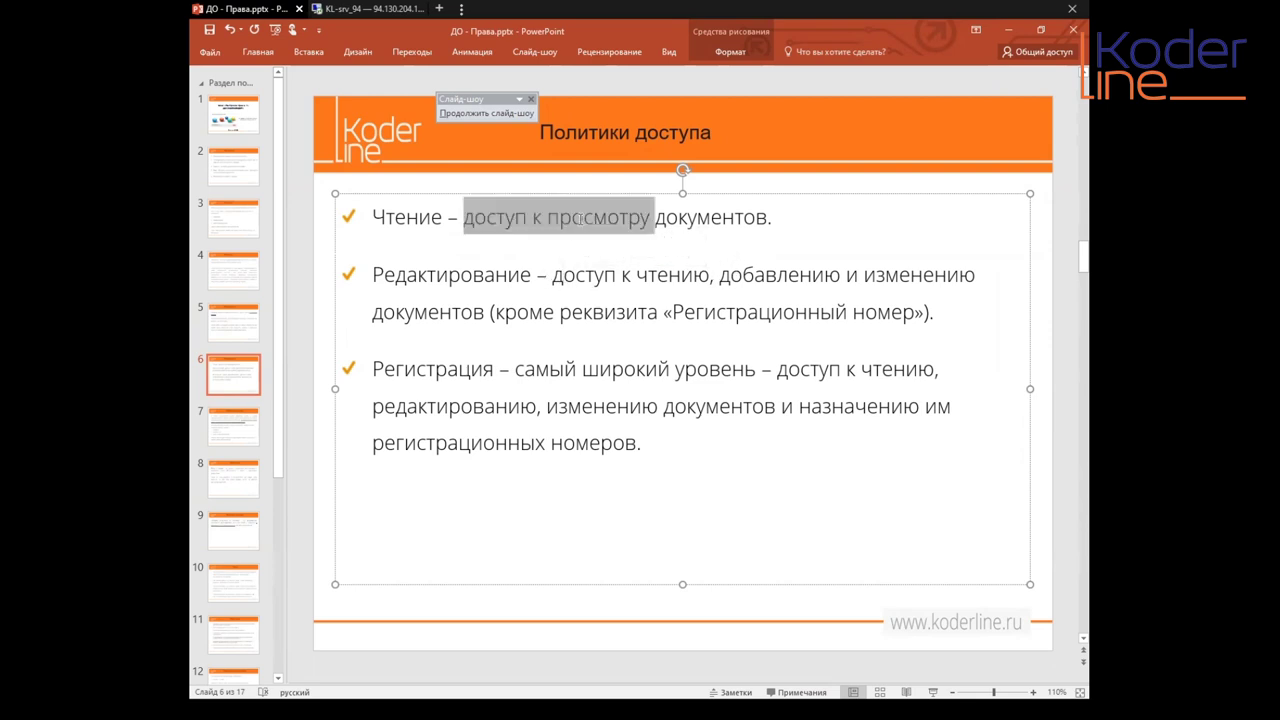
pyautogui.click(426, 369)
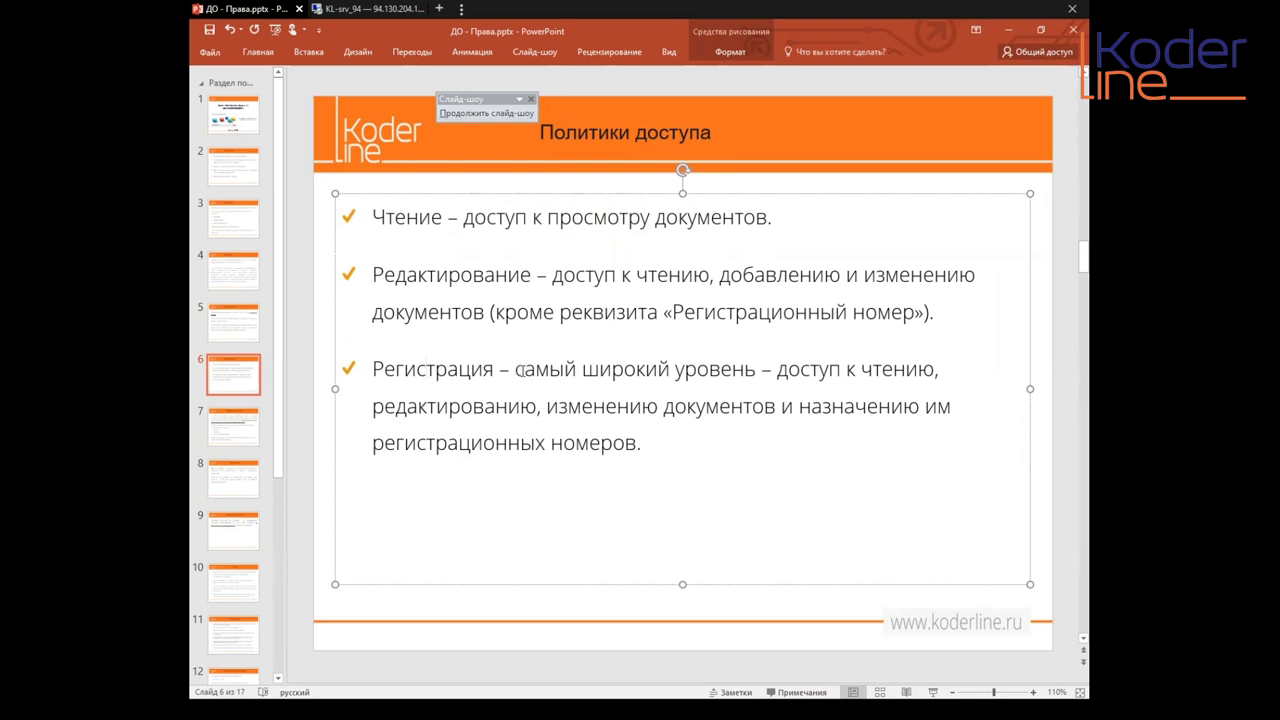
pyautogui.moveTo(620, 276); pyautogui.dragTo(374, 216)
pyautogui.click(446, 369)
# Step: Review slide 7, Рабочая группа документа, on restricting access to each document by its working group
pyautogui.click(240, 422)
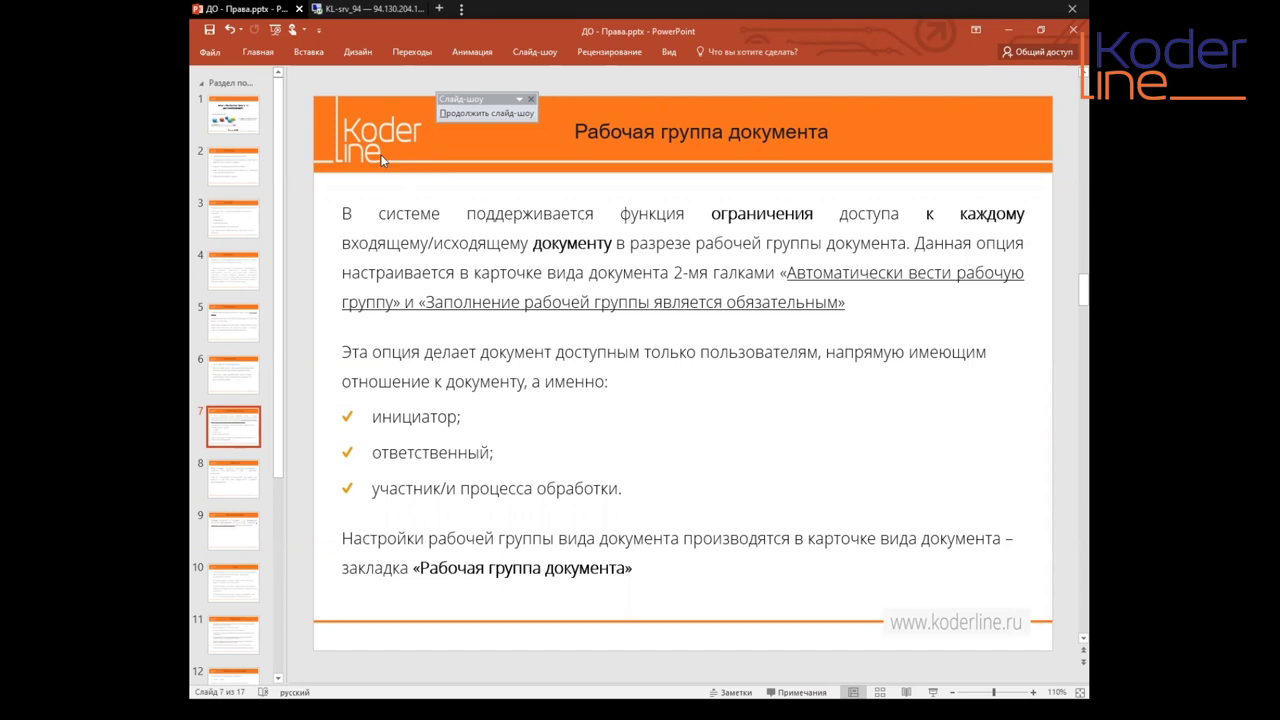
pyautogui.click(377, 213)
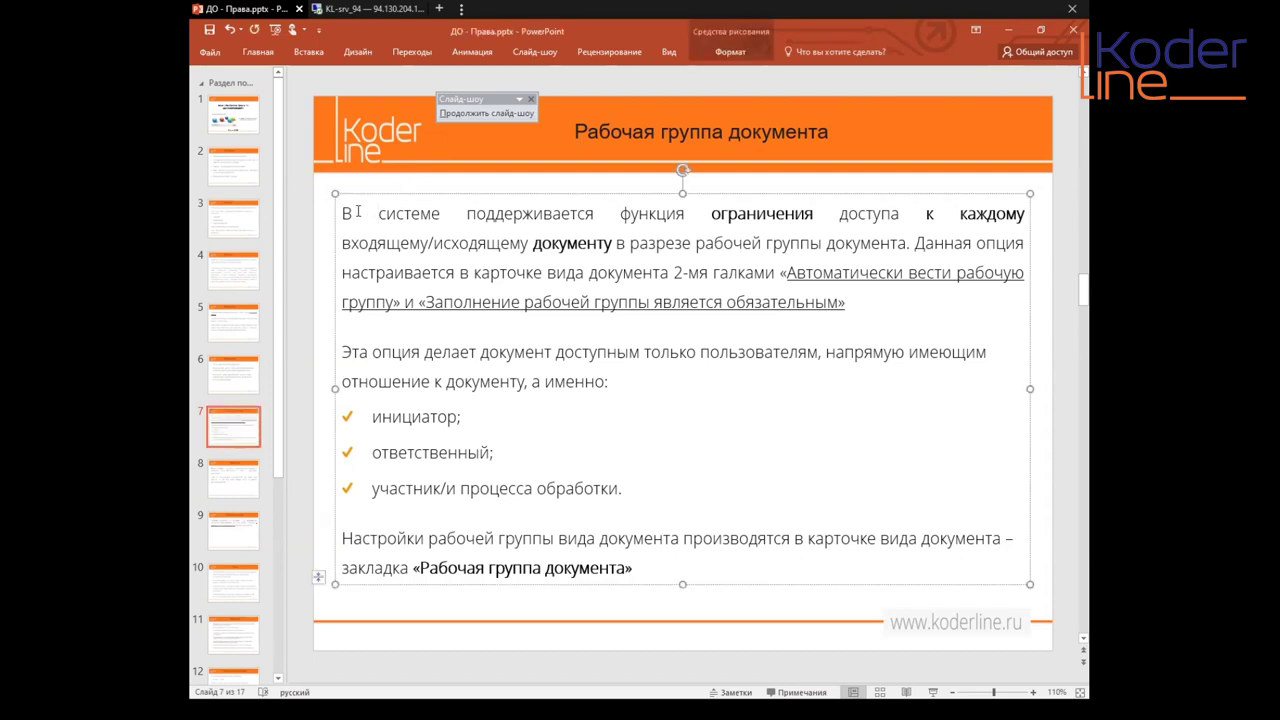
pyautogui.click(440, 213)
pyautogui.click(466, 213)
pyautogui.press('Delete')
pyautogui.write('п')
pyautogui.click(449, 211)
# Step: Switch back to the remote 1С:Документооборот session and open the internal document kind Годовой итоговый отчет from Виды документов
pyautogui.click(392, 12)
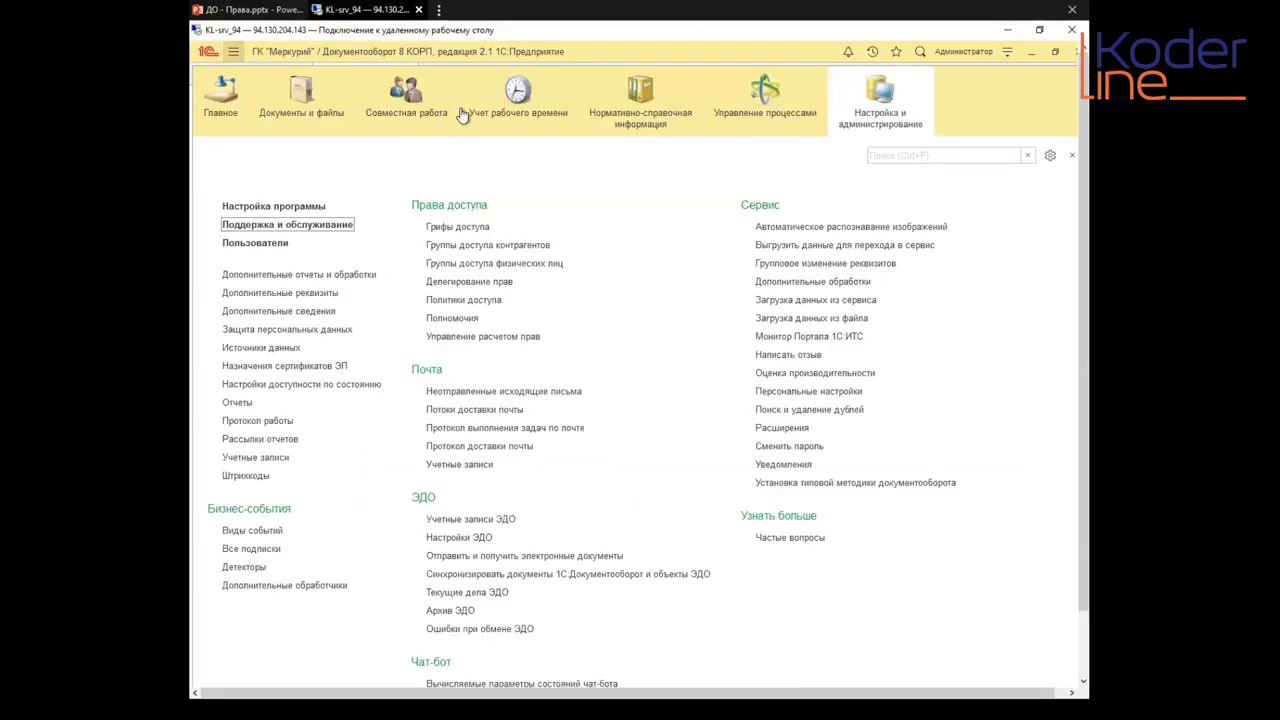
pyautogui.click(617, 118)
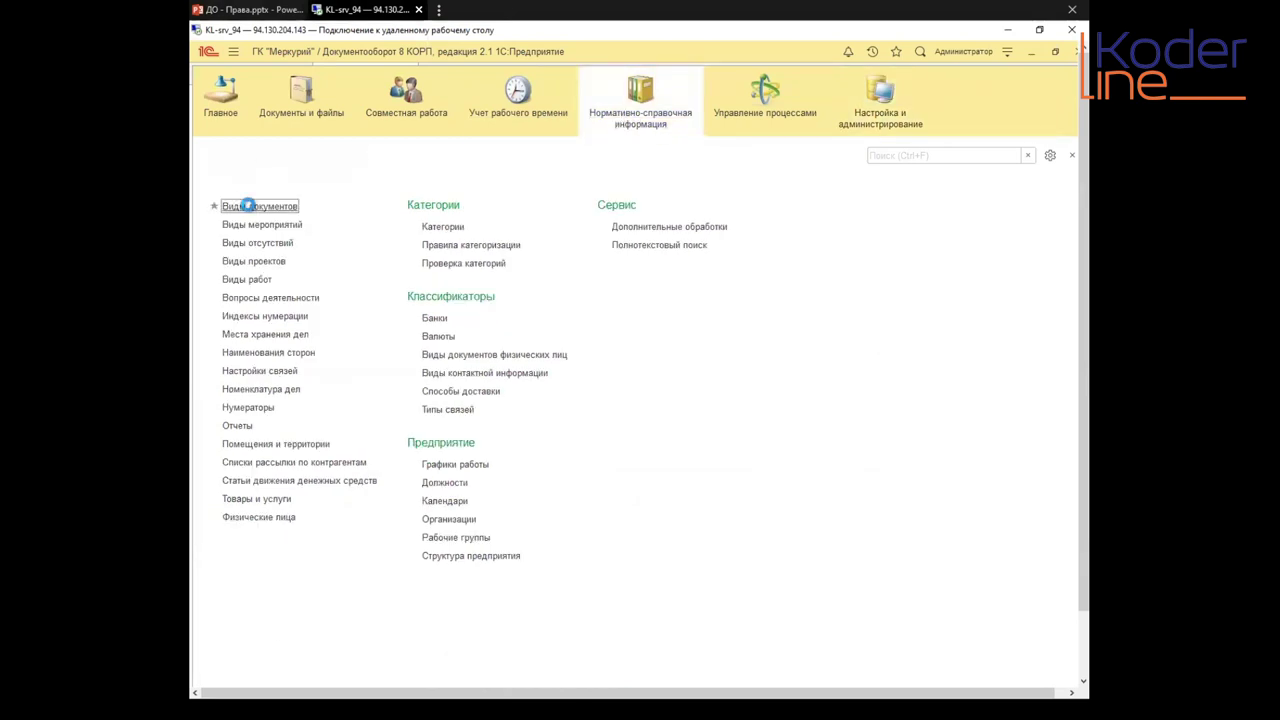
pyautogui.click(249, 207)
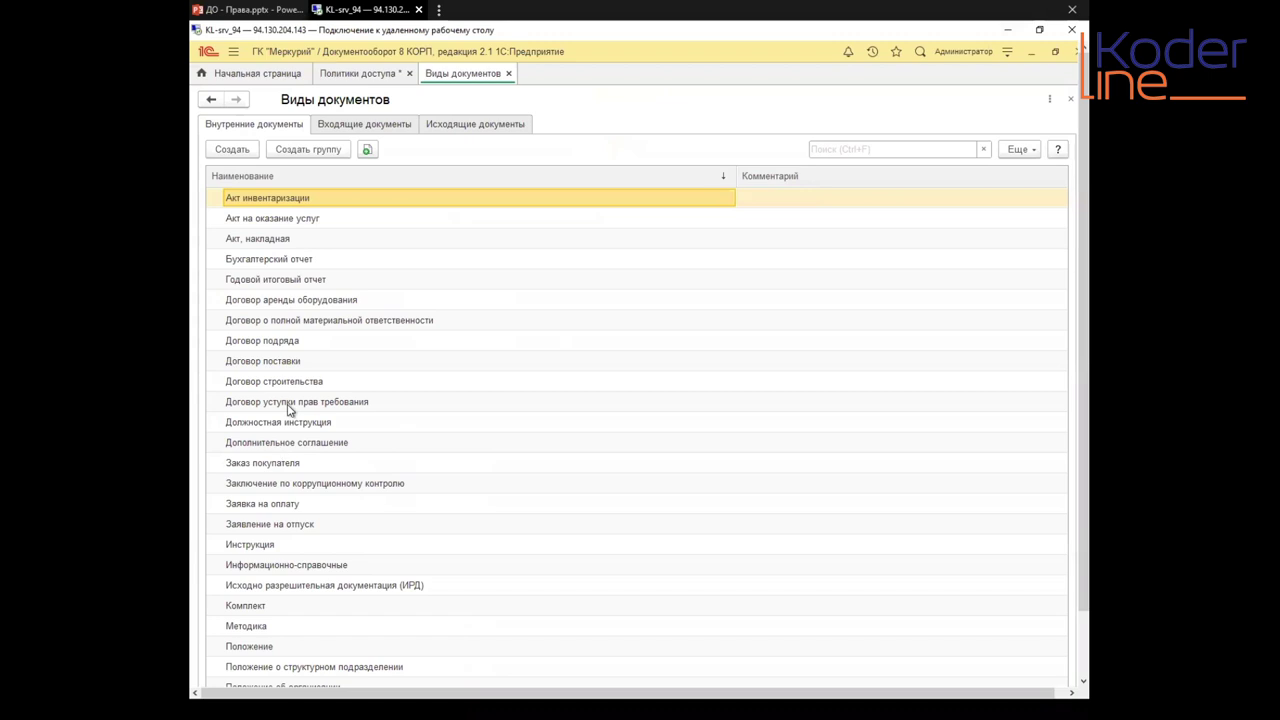
pyautogui.scroll(-5, 289, 409)
pyautogui.scroll(5, 291, 400)
pyautogui.click(300, 261)
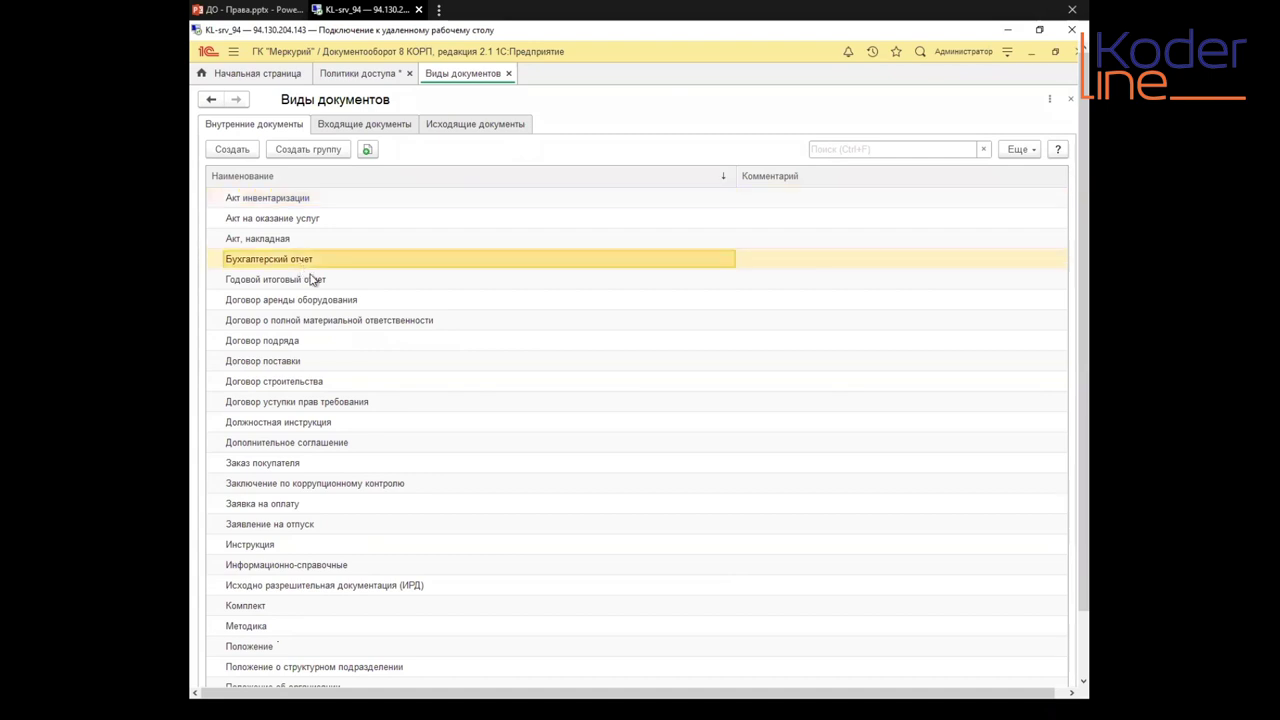
pyautogui.click(306, 277)
pyautogui.doubleClick(306, 277)
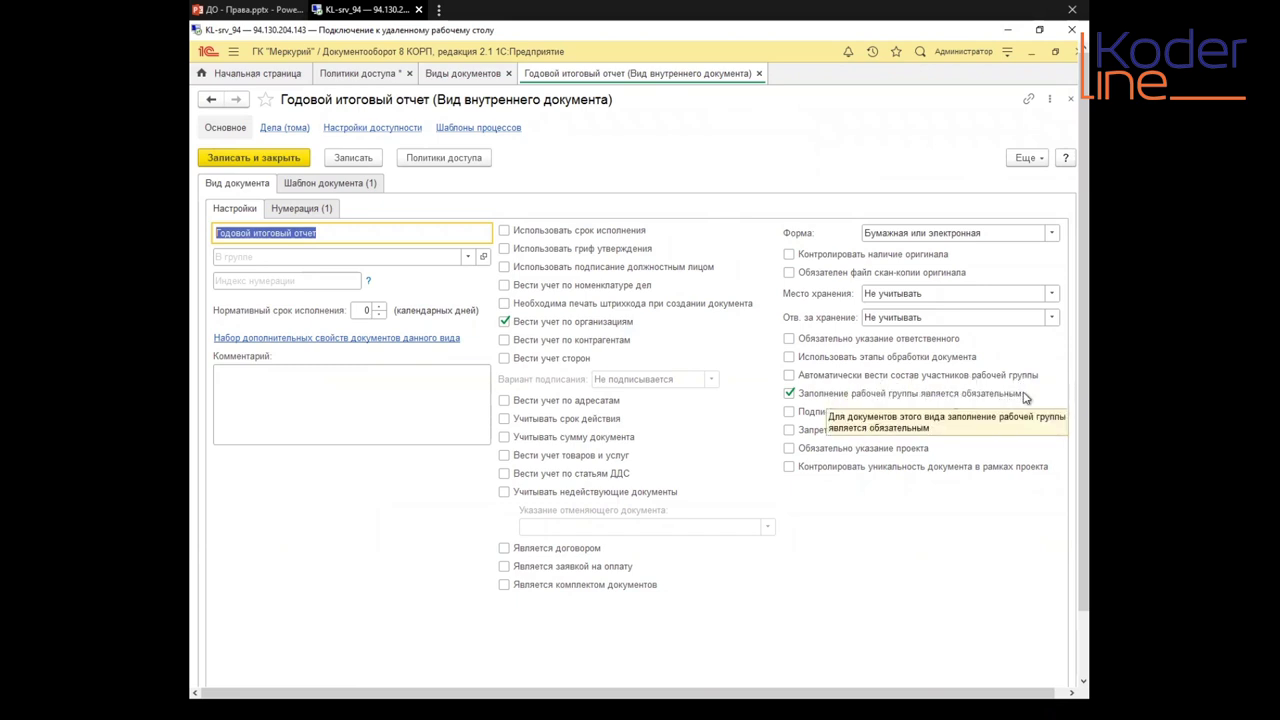
# Step: Try enabling Автоматически вести состав участников рабочей группы for Годовой итоговый отчет, and close the card without saving the changes
pyautogui.click(789, 375)
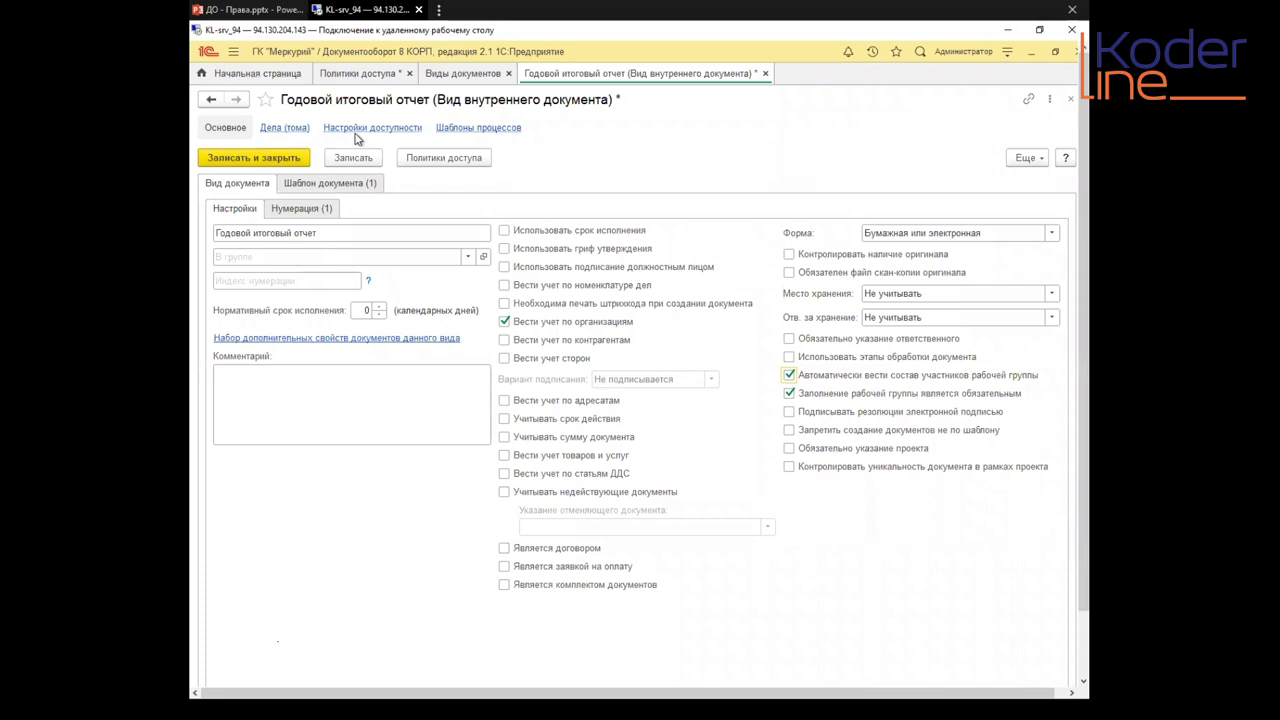
pyautogui.tripleClick(327, 233)
pyautogui.click(329, 233)
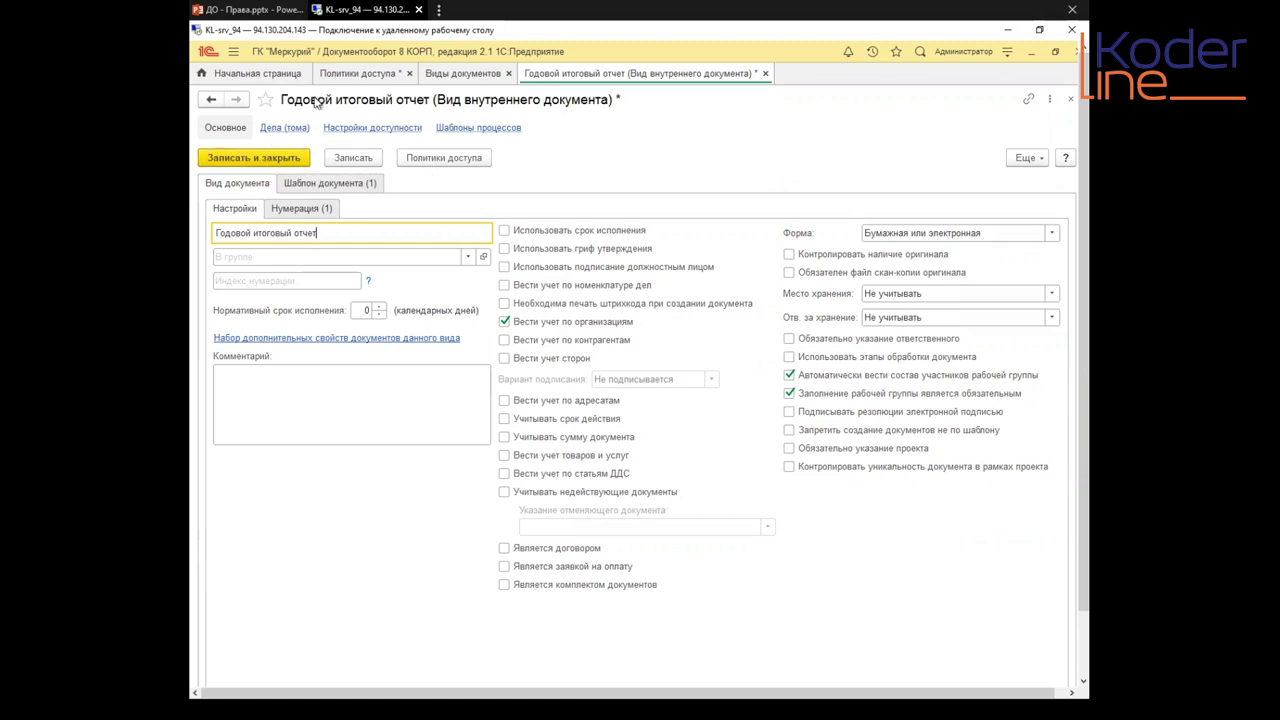
pyautogui.tripleClick(249, 232)
pyautogui.click(337, 233)
pyautogui.click(1067, 99)
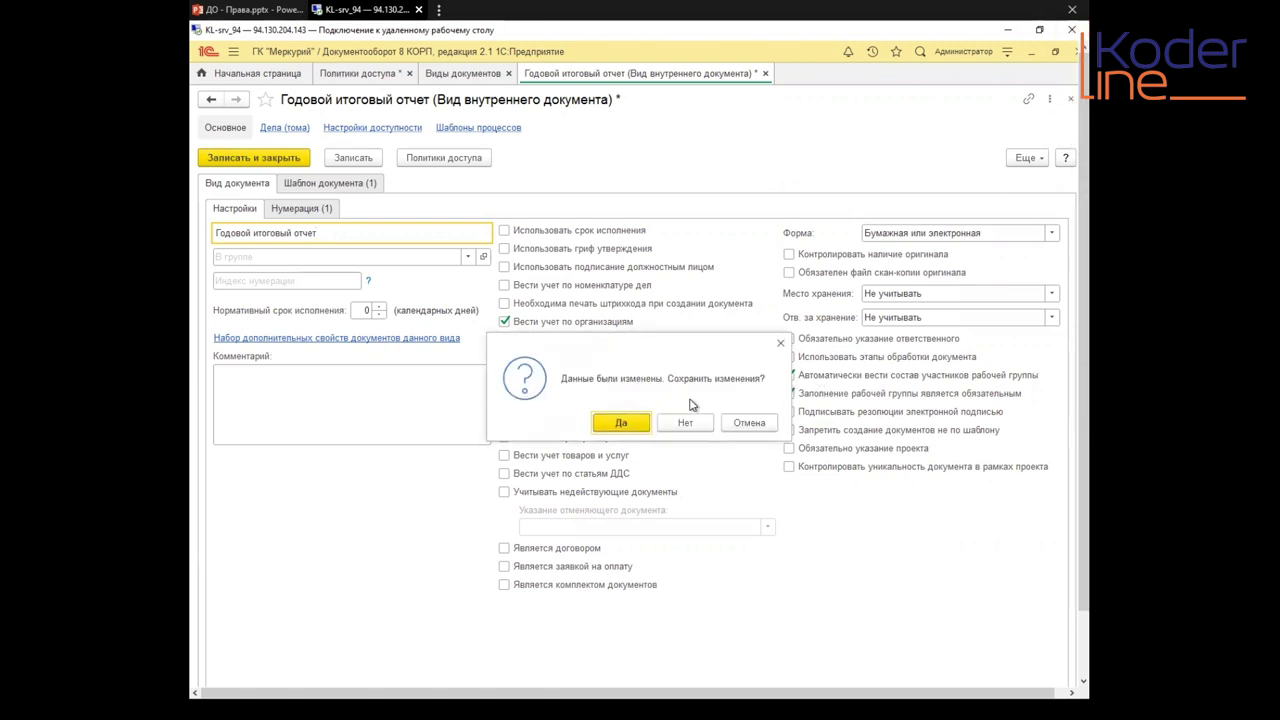
pyautogui.click(686, 421)
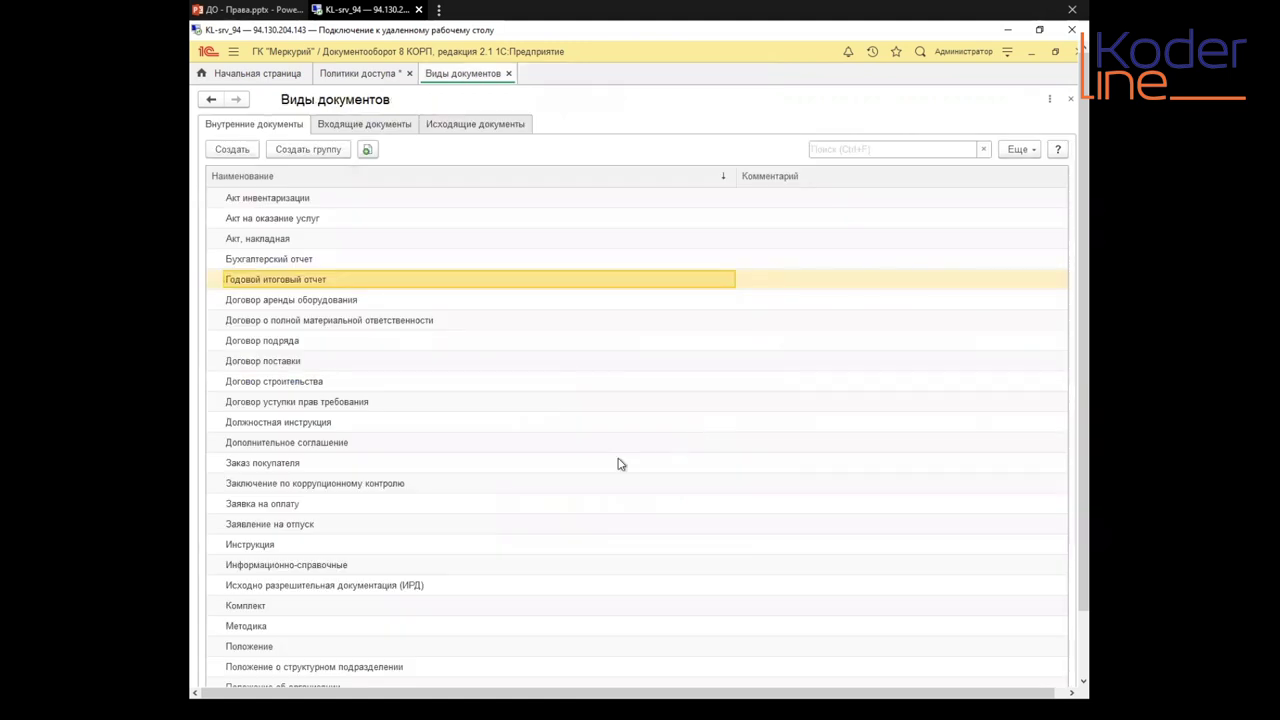
# Step: Open the internal document "Итоговый отчет за 2011 год. Юридическая служба." from the Годовые итоги folder
pyautogui.click(233, 51)
pyautogui.click(303, 110)
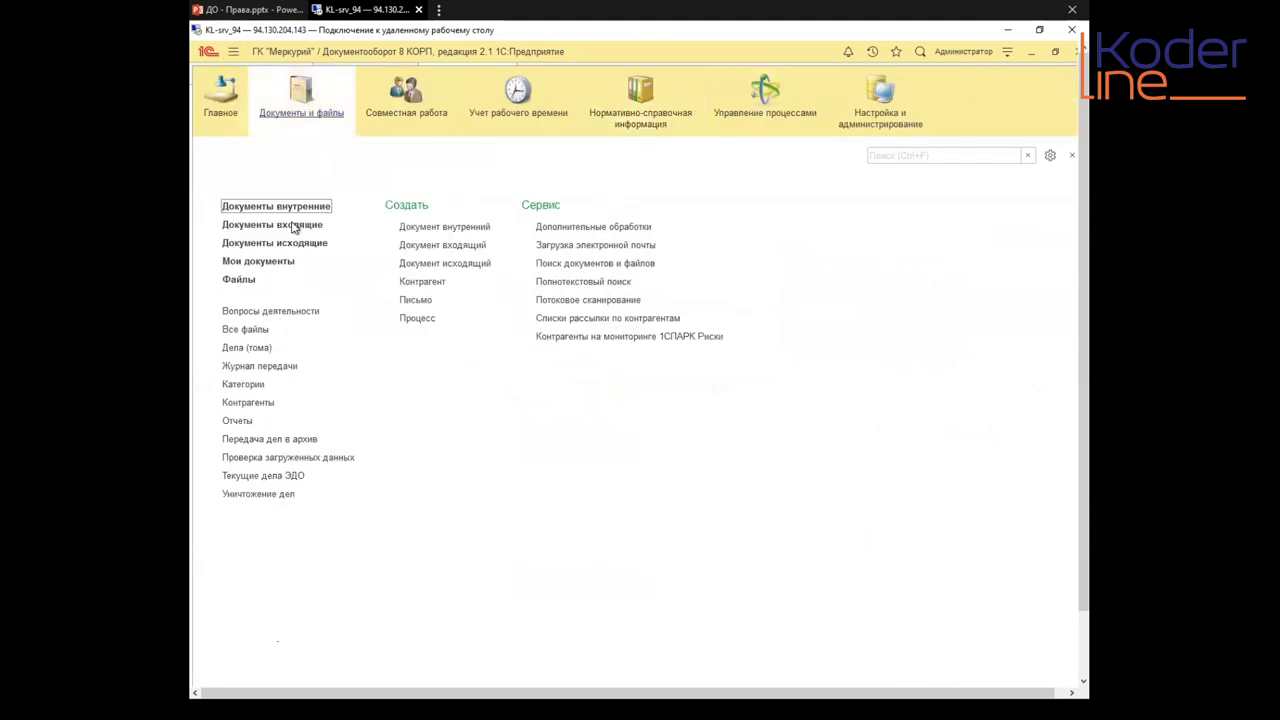
pyautogui.click(281, 207)
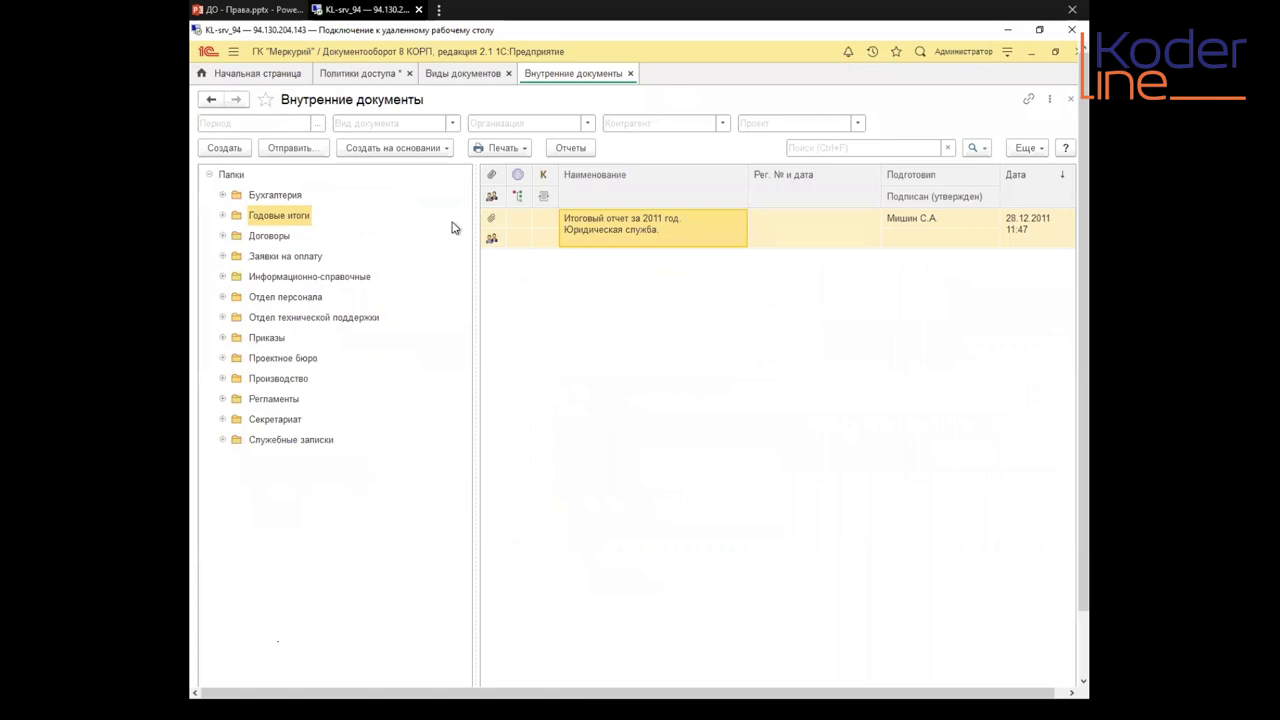
pyautogui.doubleClick(595, 226)
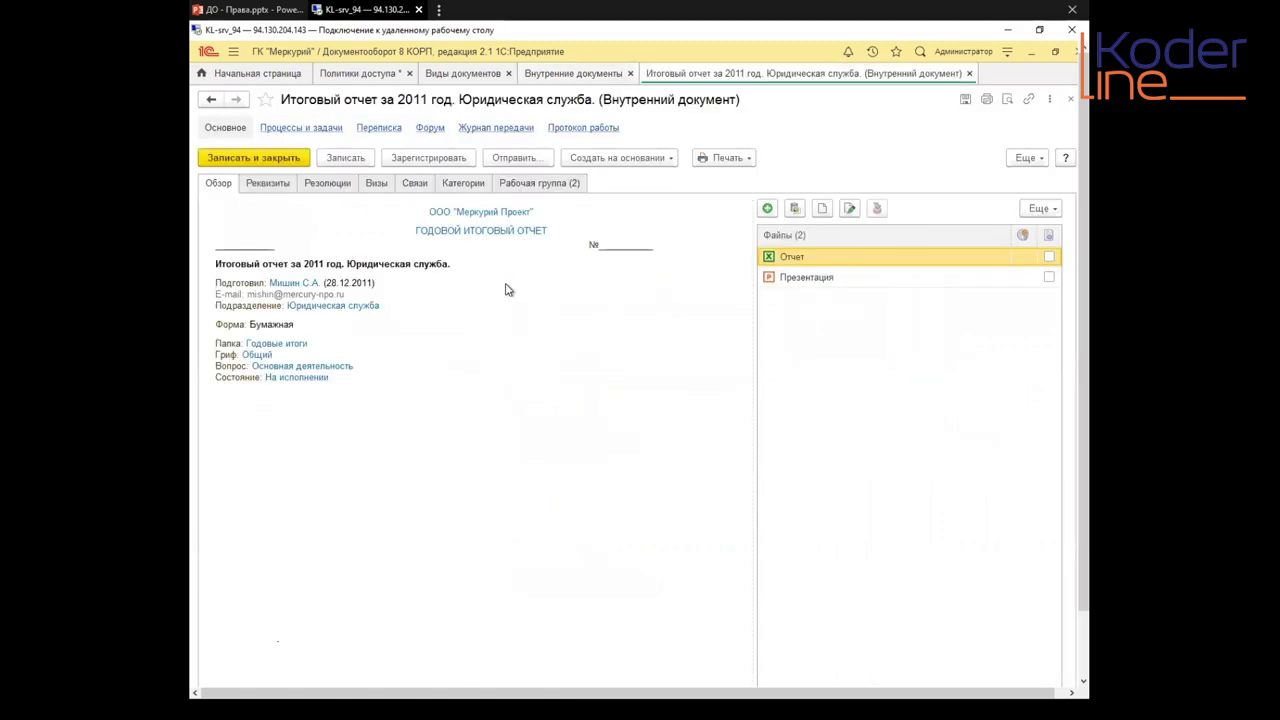
# Step: Examine the participants in the report's Рабочая группа and their Изменение rights
pyautogui.click(502, 189)
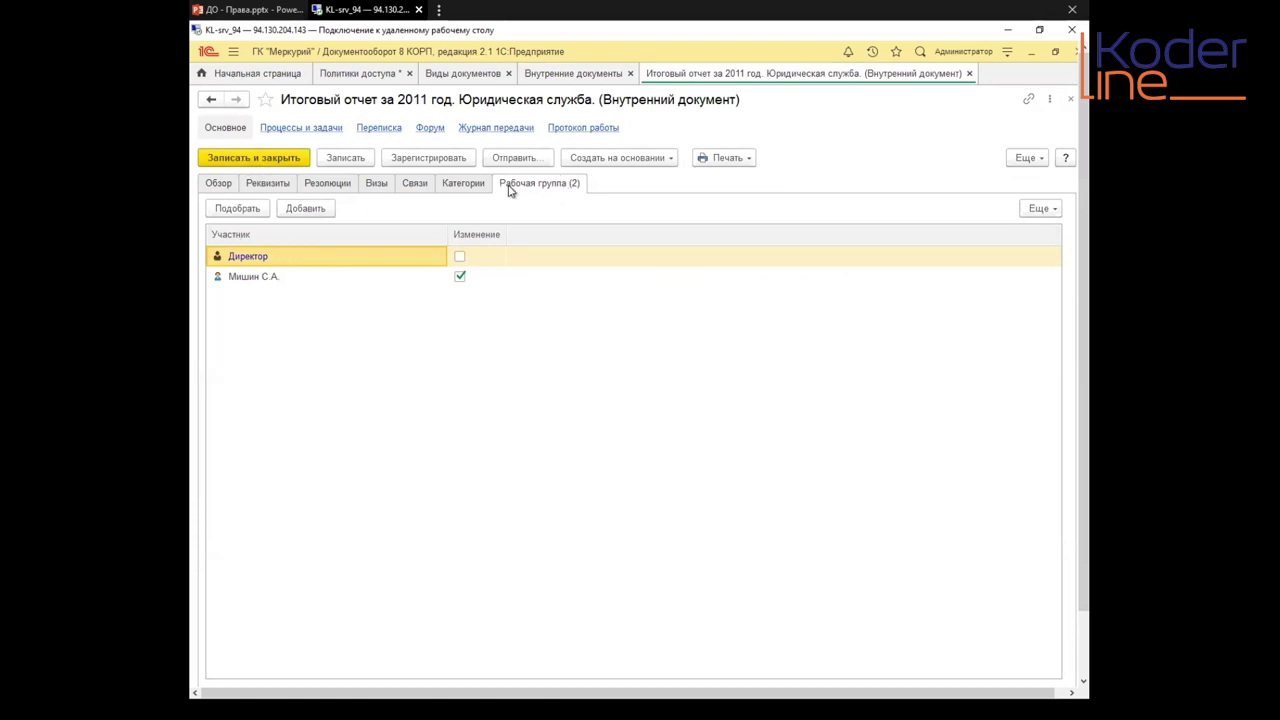
pyautogui.click(248, 279)
pyautogui.click(250, 260)
pyautogui.click(240, 284)
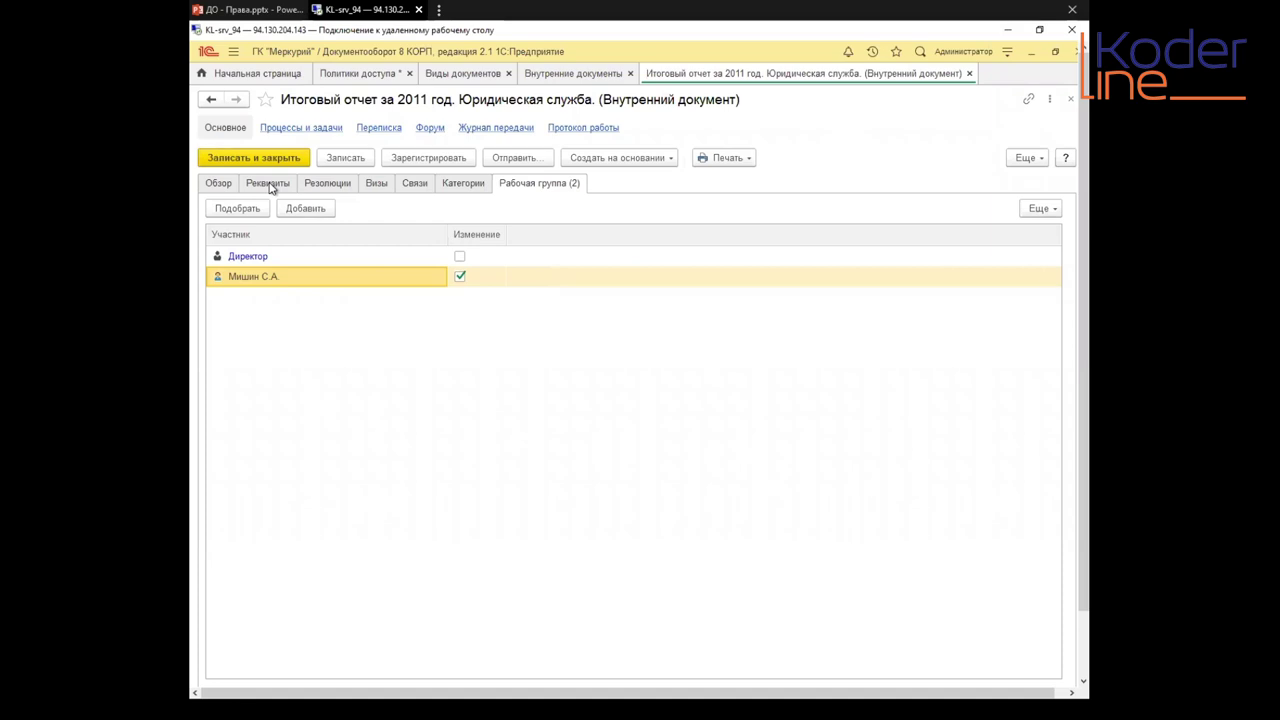
# Step: Review the report's Процессы и задачи, checking the "Проверить исполнение" task and its performer, and return to the main document card
pyautogui.click(280, 129)
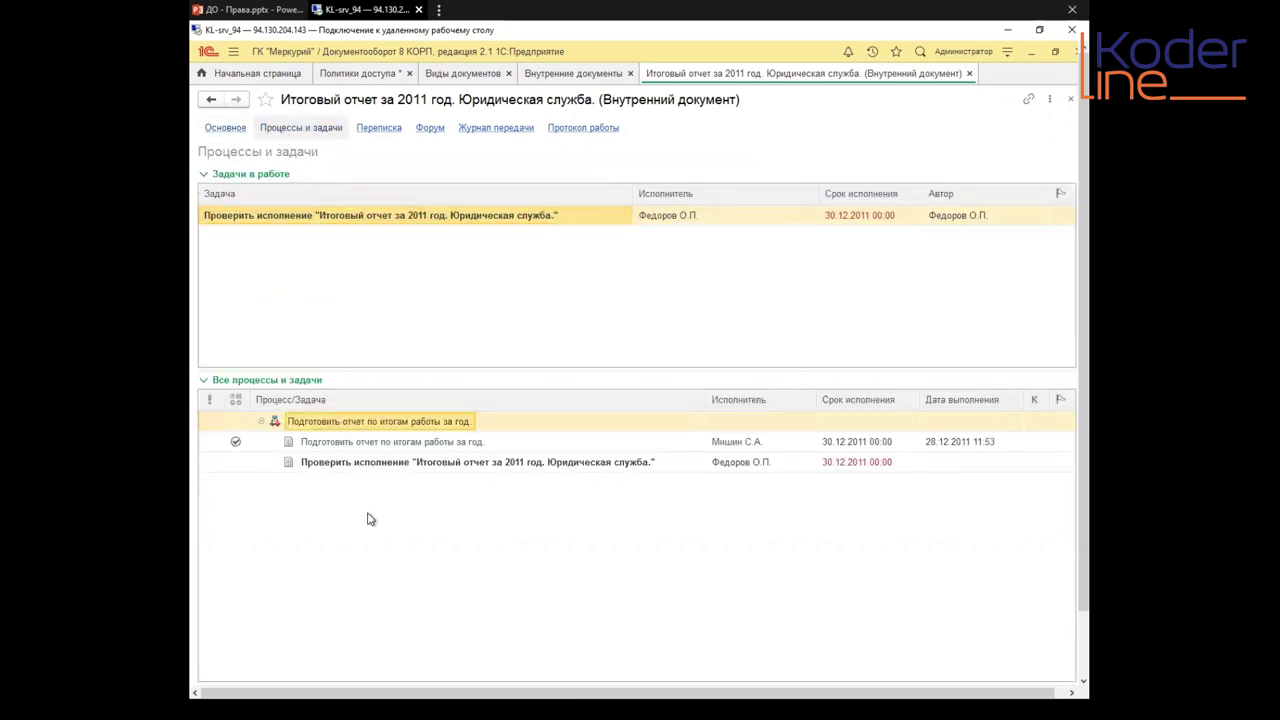
pyautogui.click(373, 466)
pyautogui.click(719, 466)
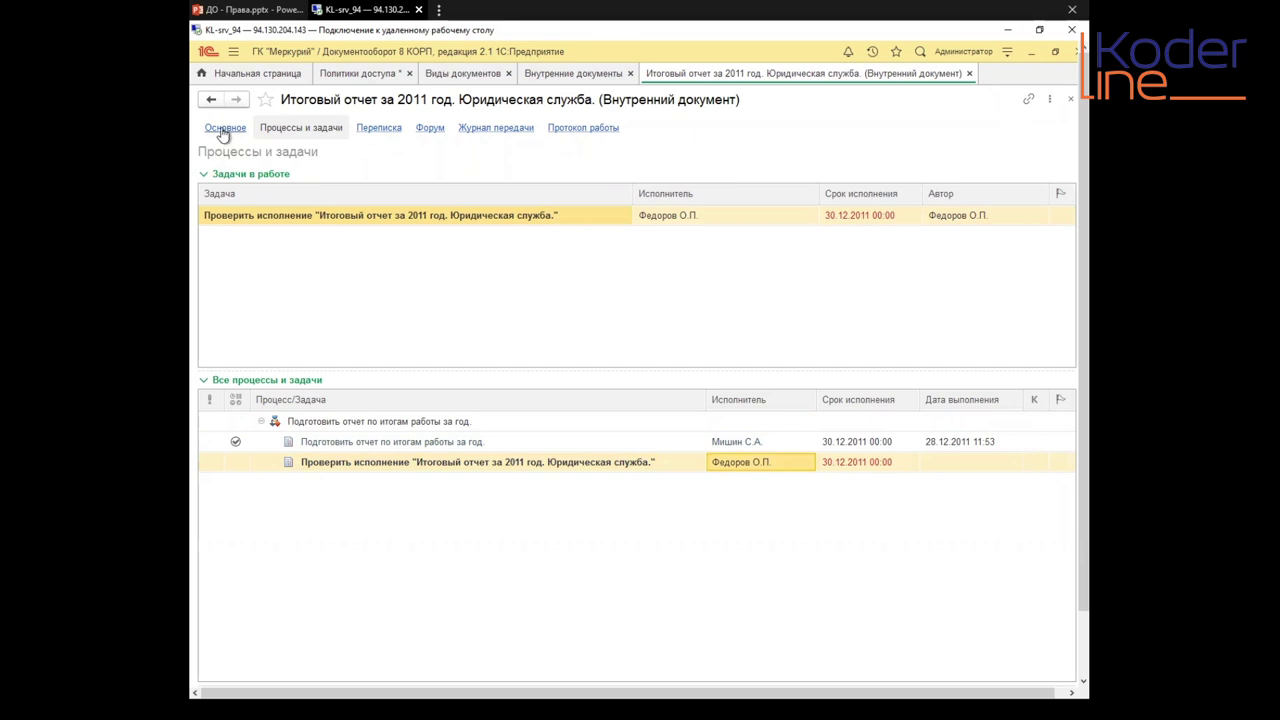
pyautogui.click(384, 465)
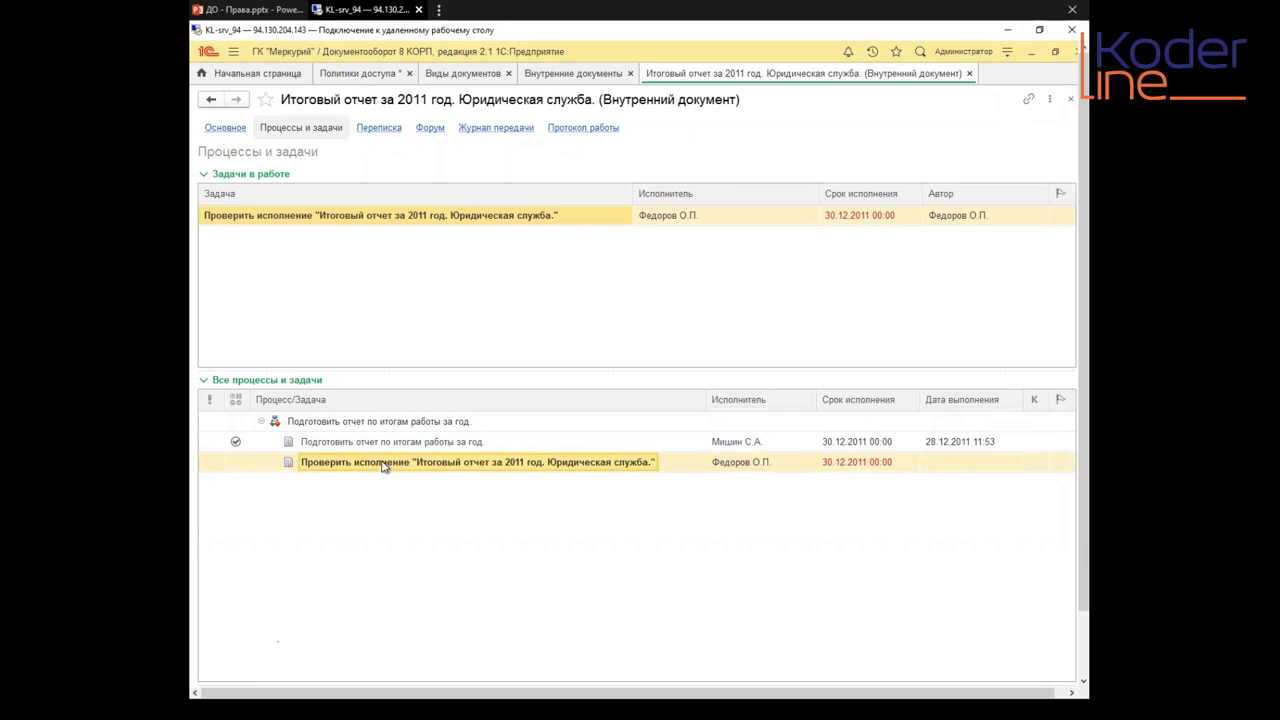
pyautogui.click(226, 128)
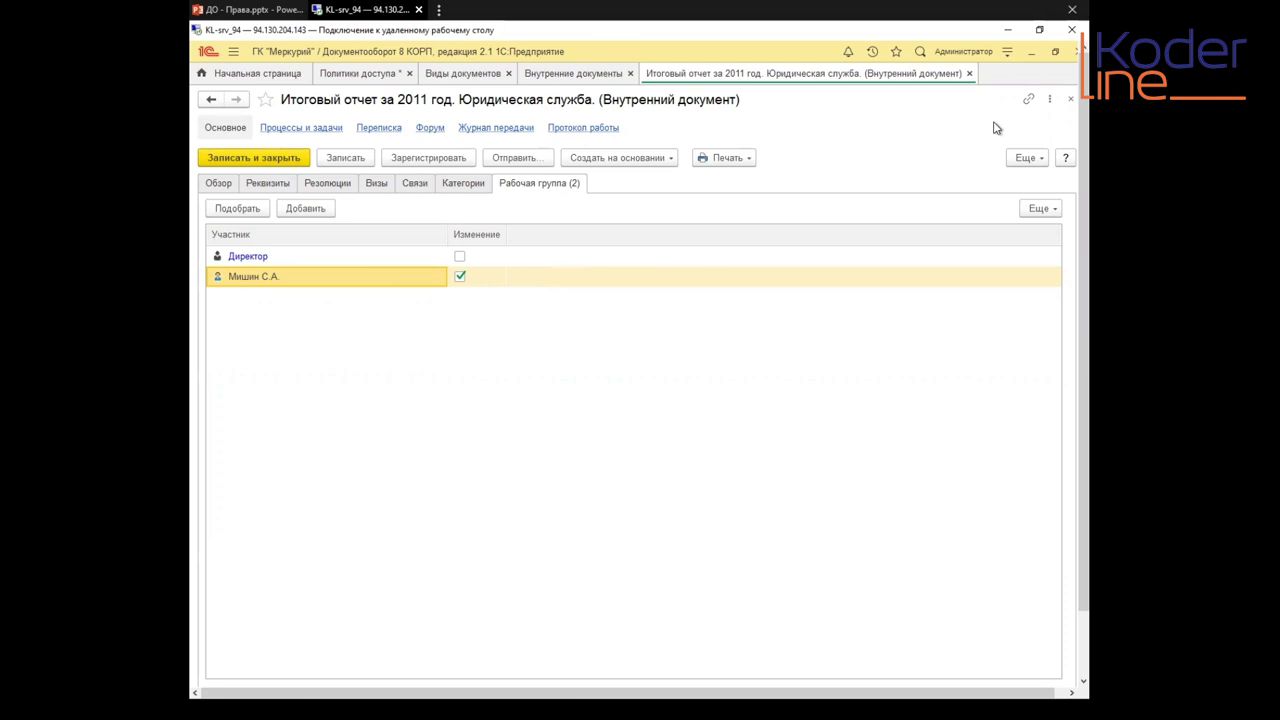
# Step: Compare the Локальные администраторы of internal documents in Политики доступа with the participants in the report's working group
pyautogui.click(353, 76)
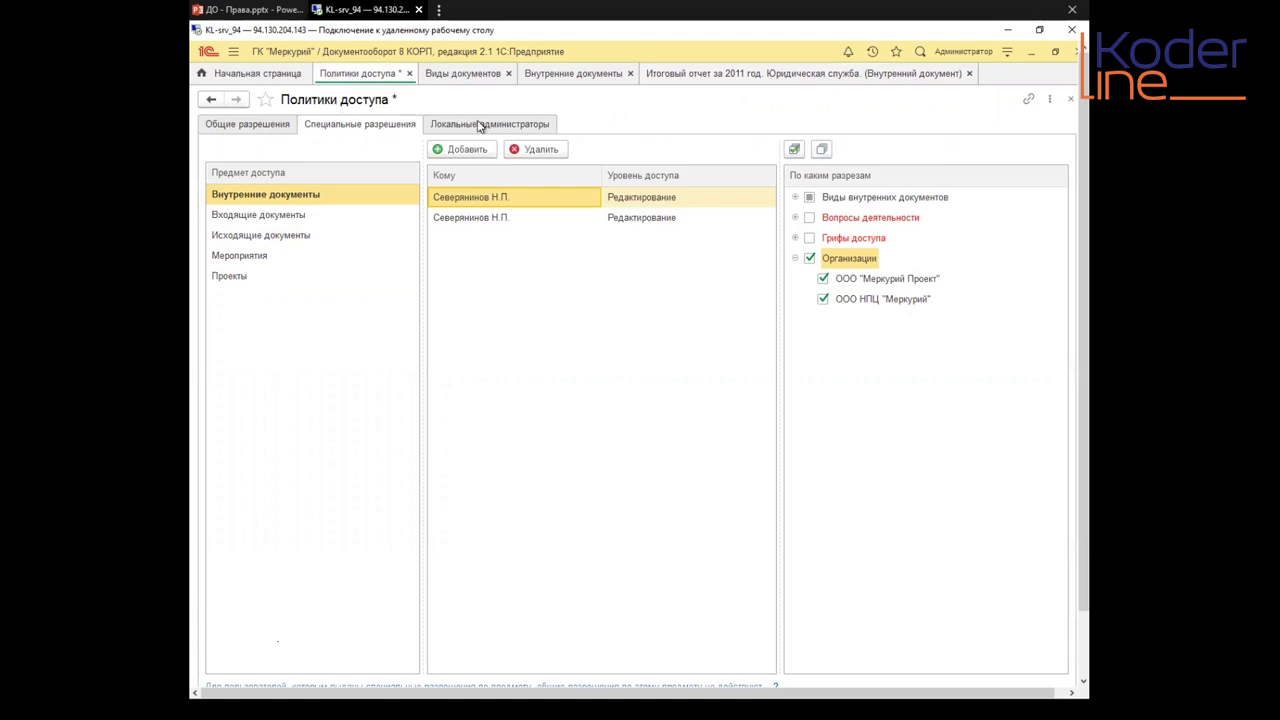
pyautogui.click(480, 126)
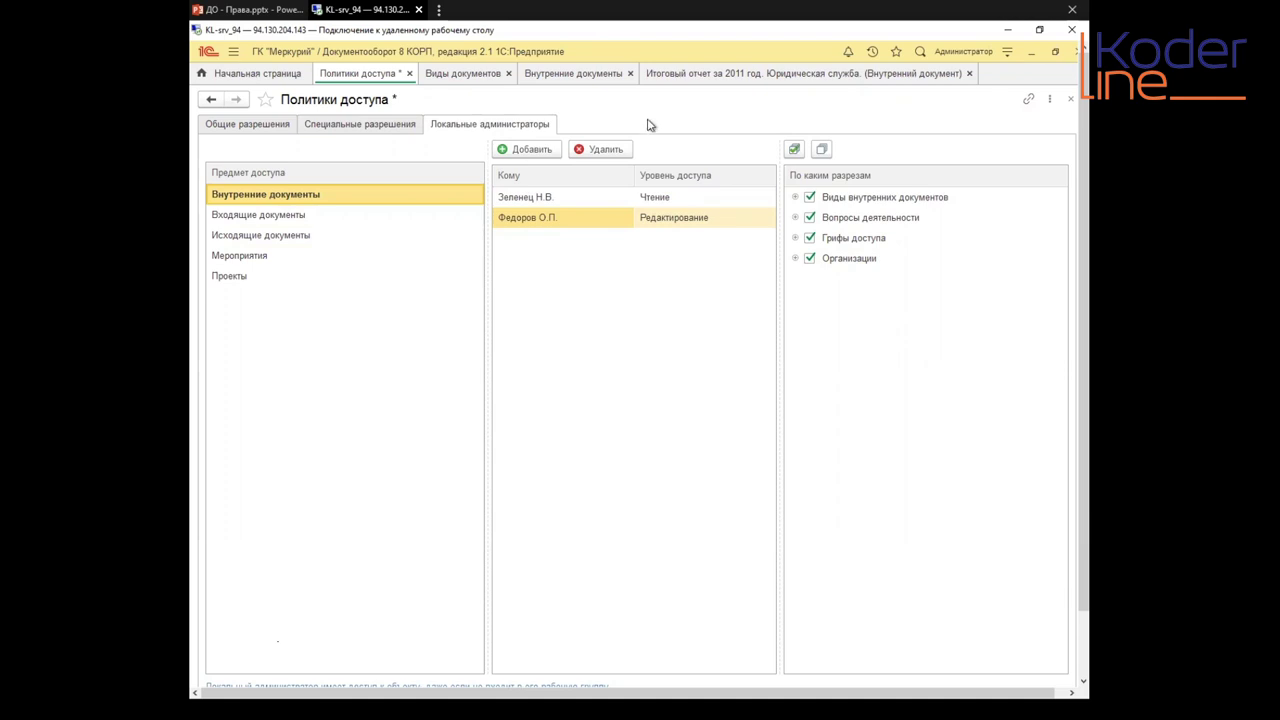
pyautogui.click(705, 76)
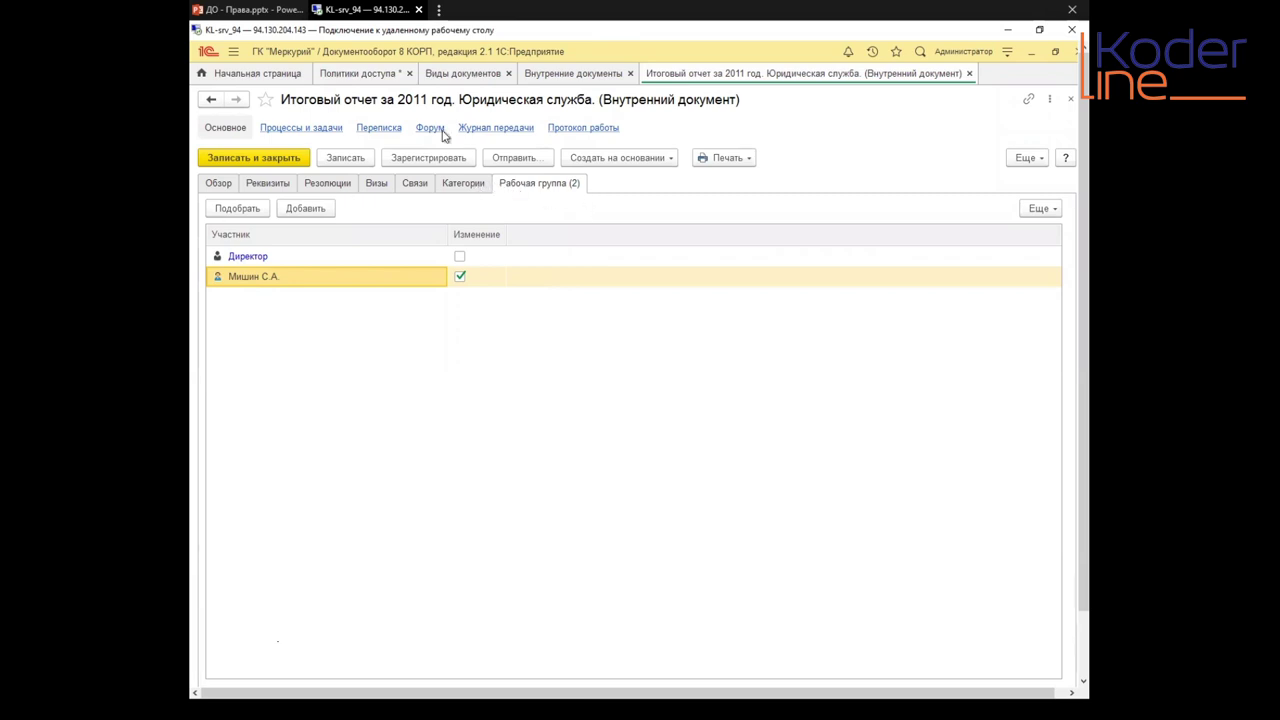
pyautogui.click(286, 258)
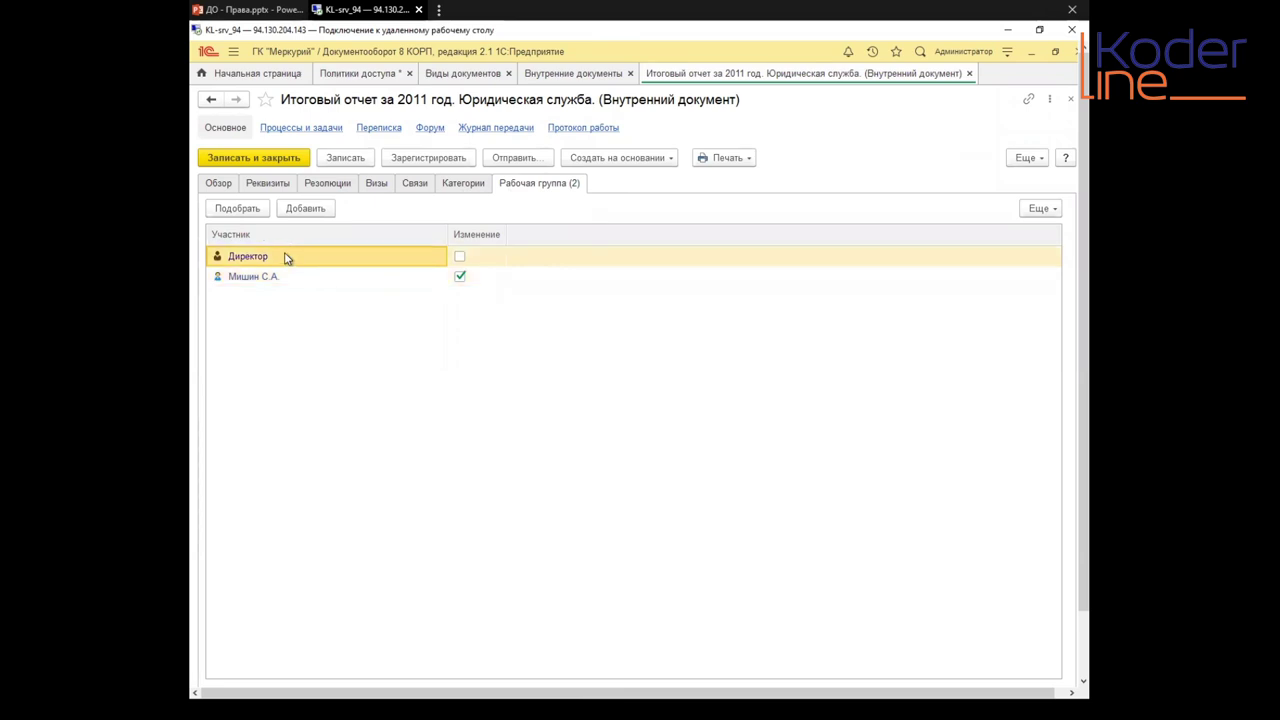
pyautogui.click(574, 76)
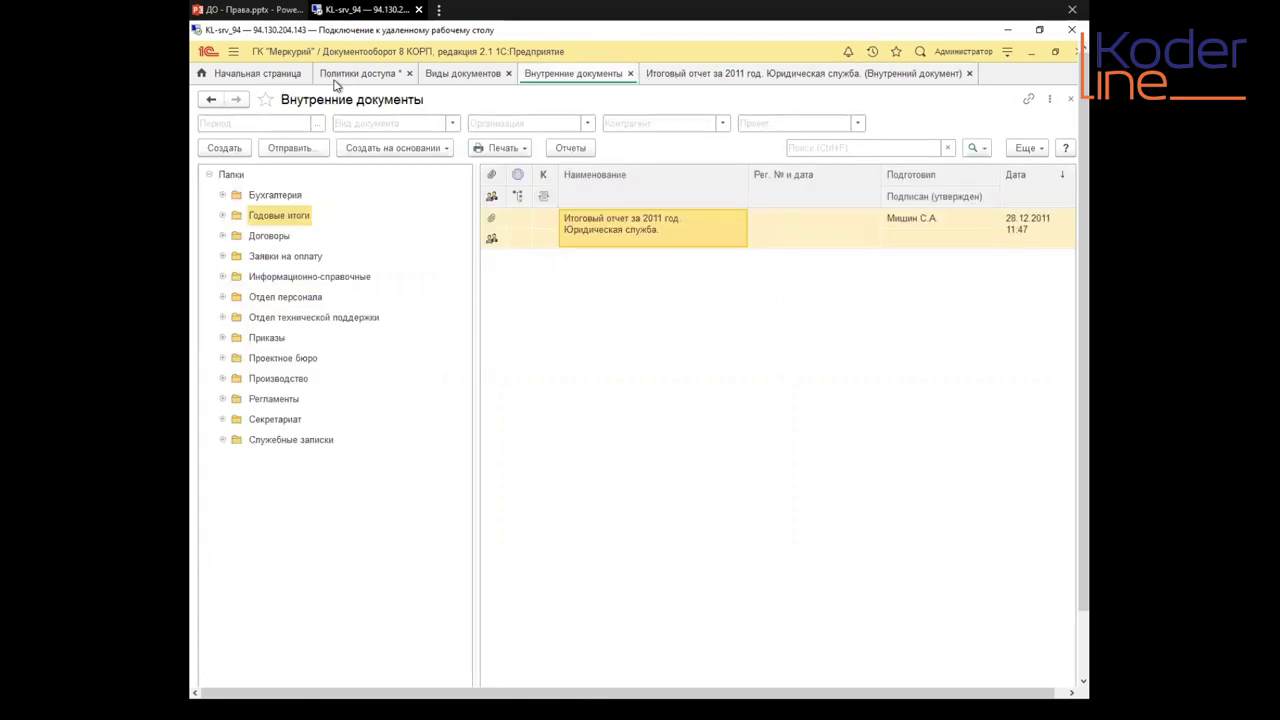
# Step: Review the local administrator with the Редактирование level in Политики доступа and the internal document kinds that access covers
pyautogui.click(366, 76)
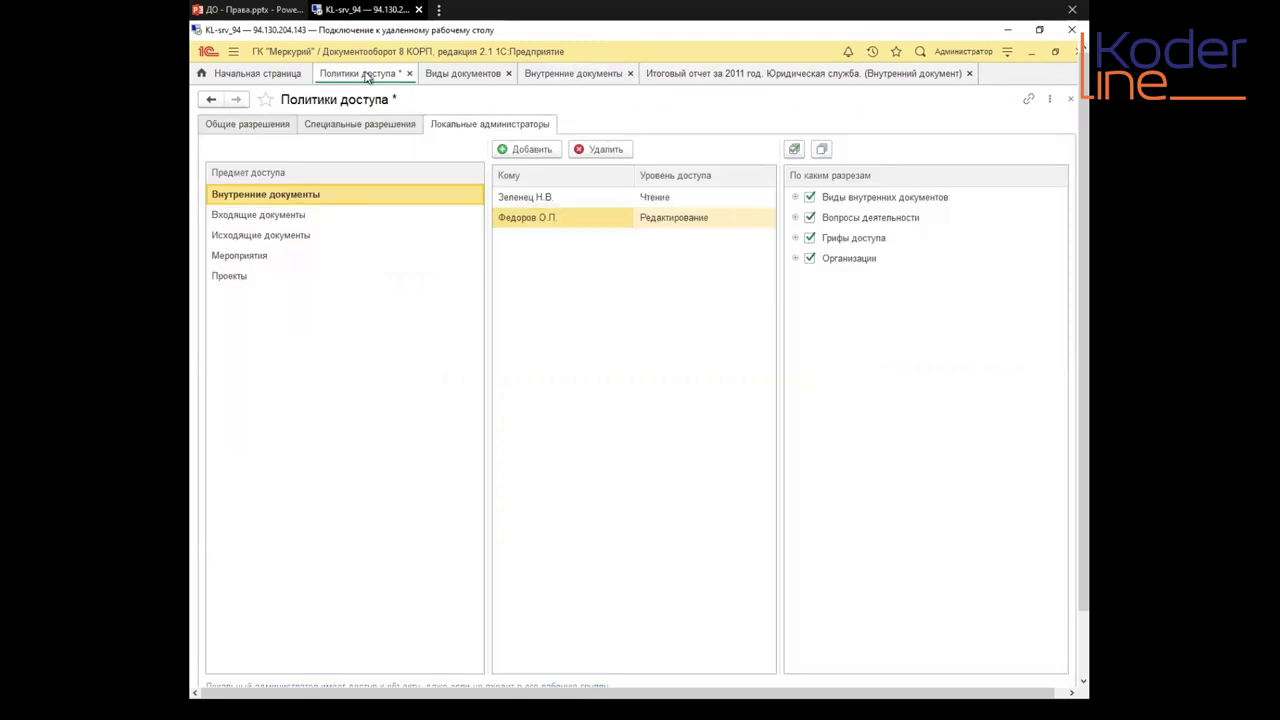
pyautogui.rightClick(522, 243)
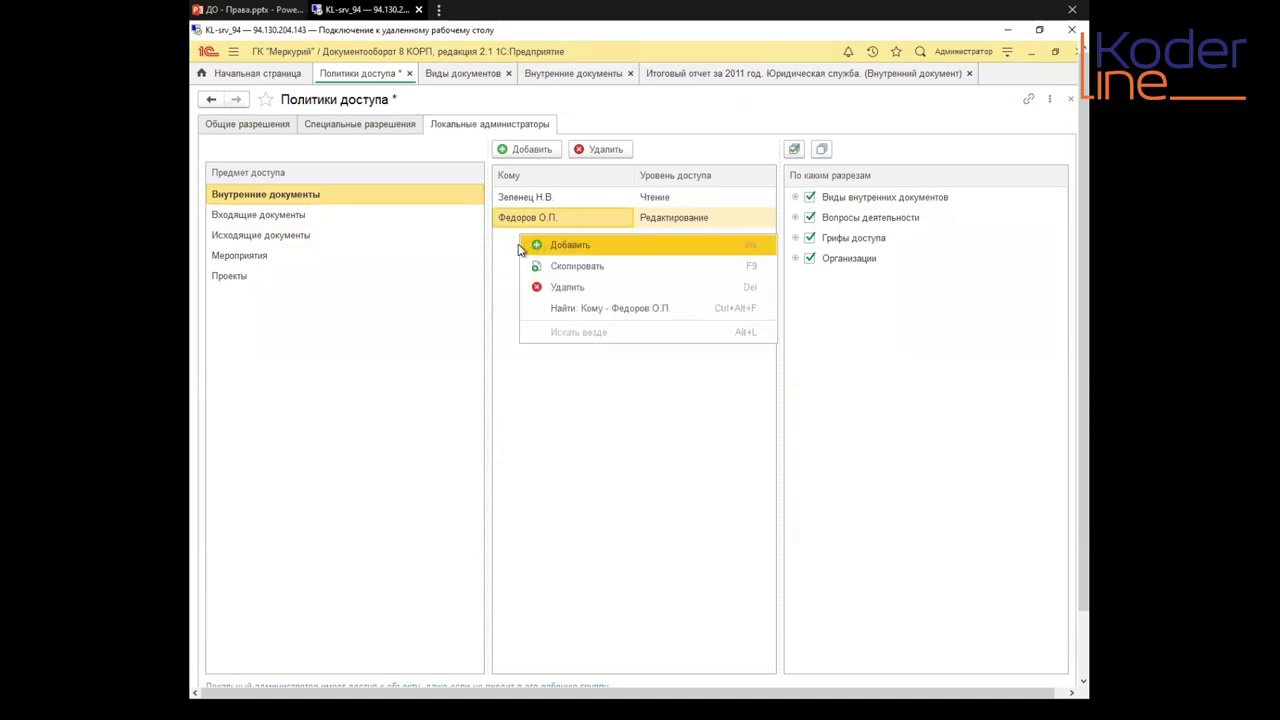
pyautogui.click(516, 247)
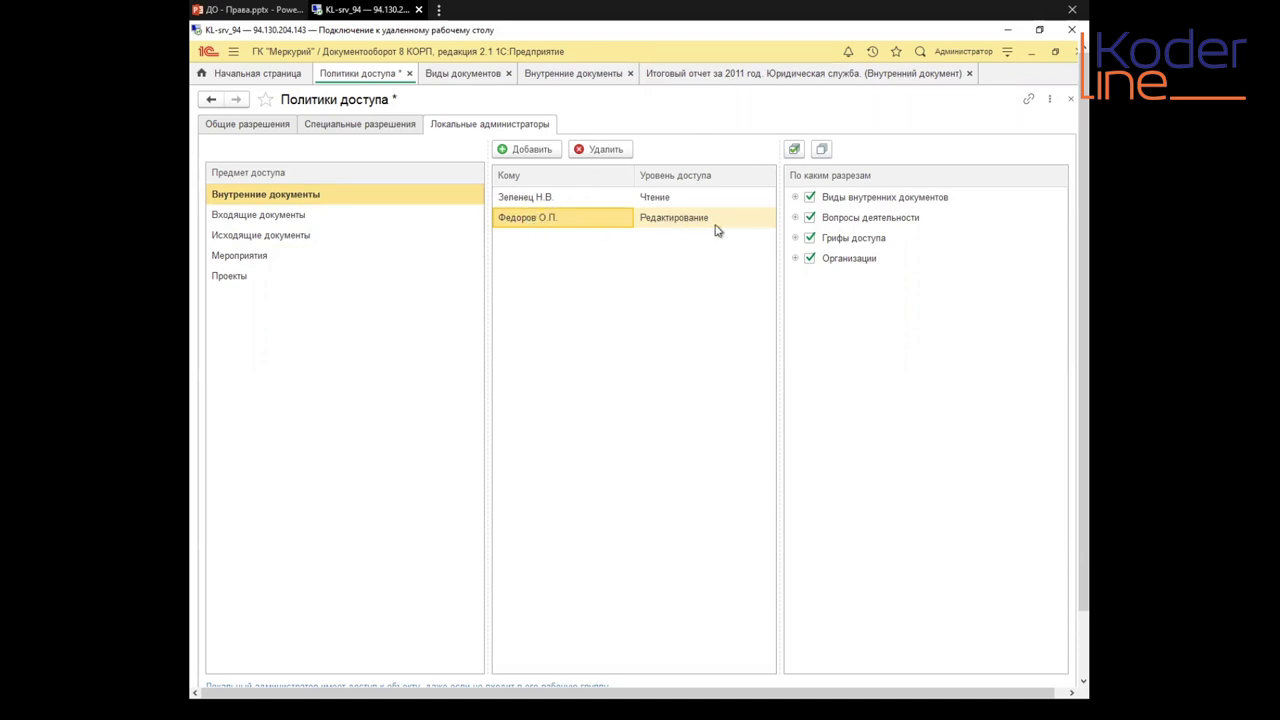
pyautogui.click(653, 221)
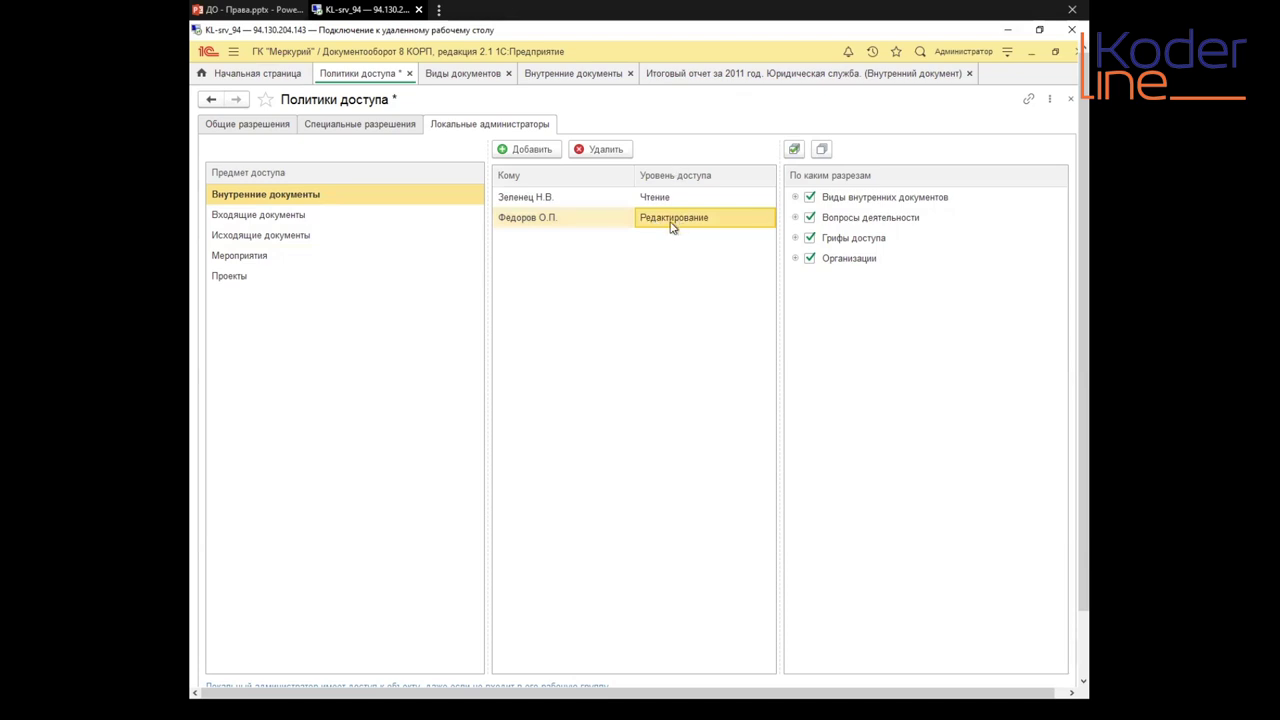
pyautogui.click(797, 200)
pyautogui.scroll(-5, 825, 362)
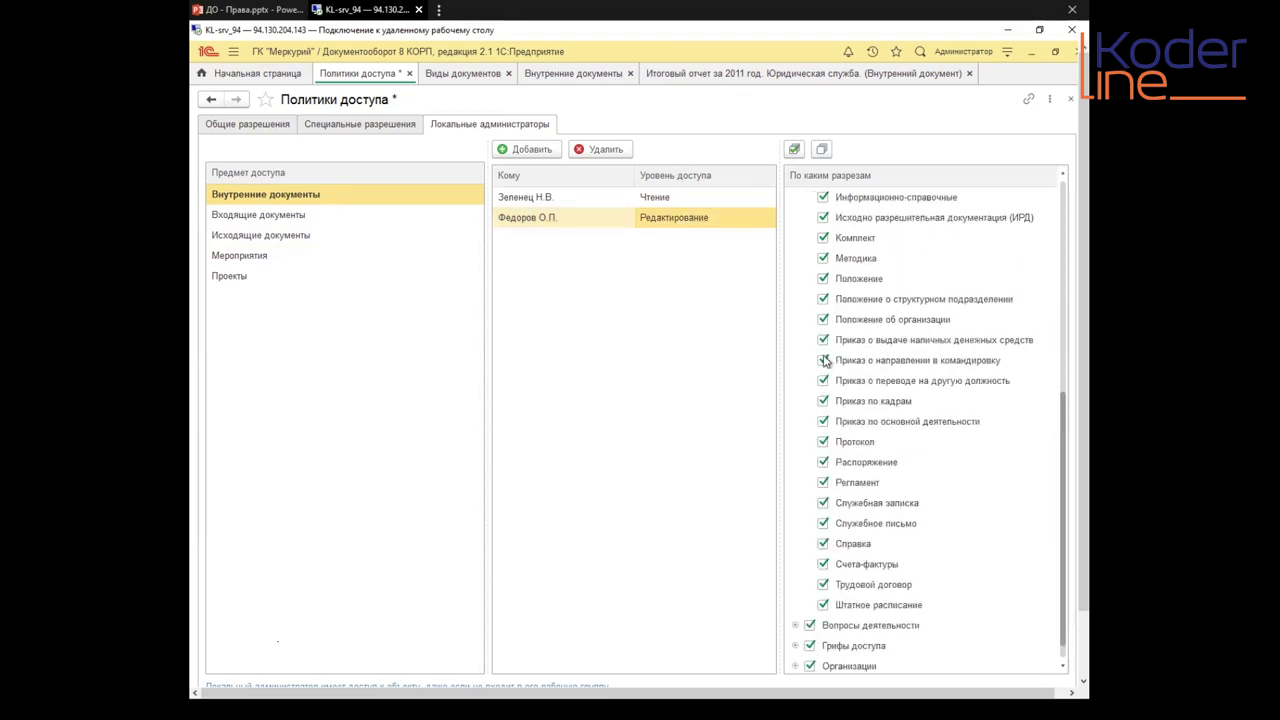
pyautogui.scroll(5, 825, 360)
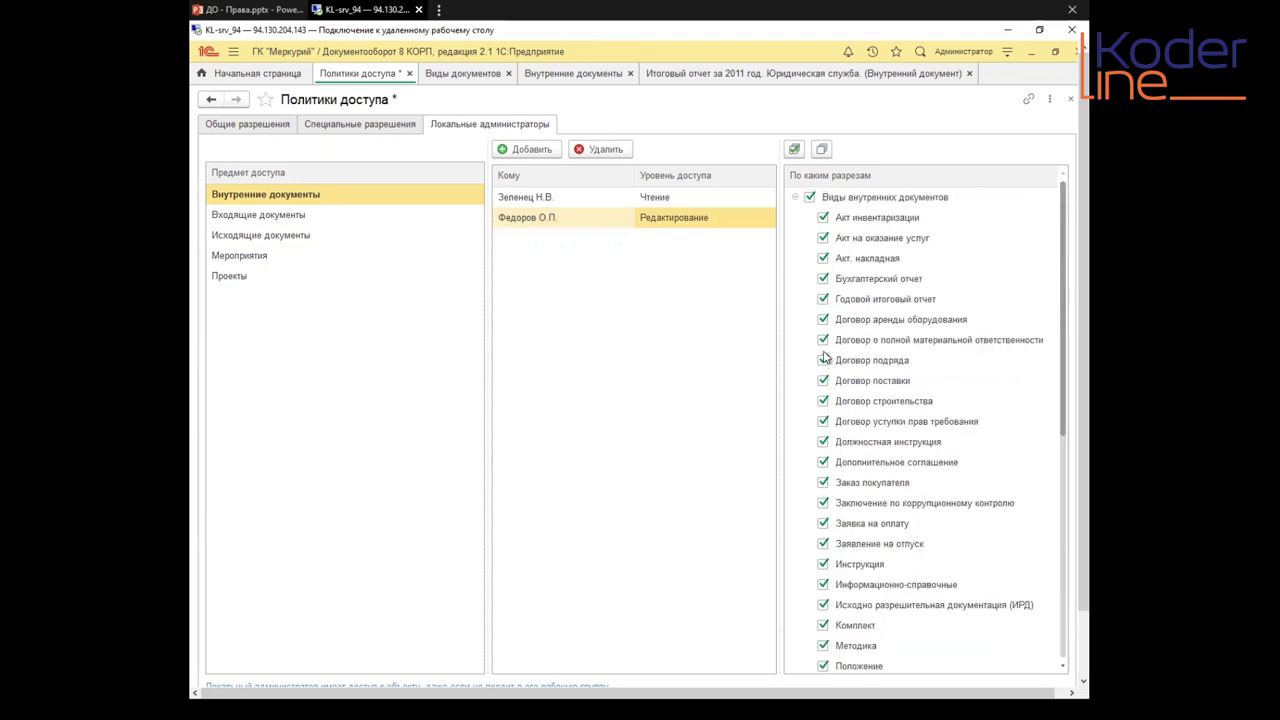
pyautogui.click(796, 199)
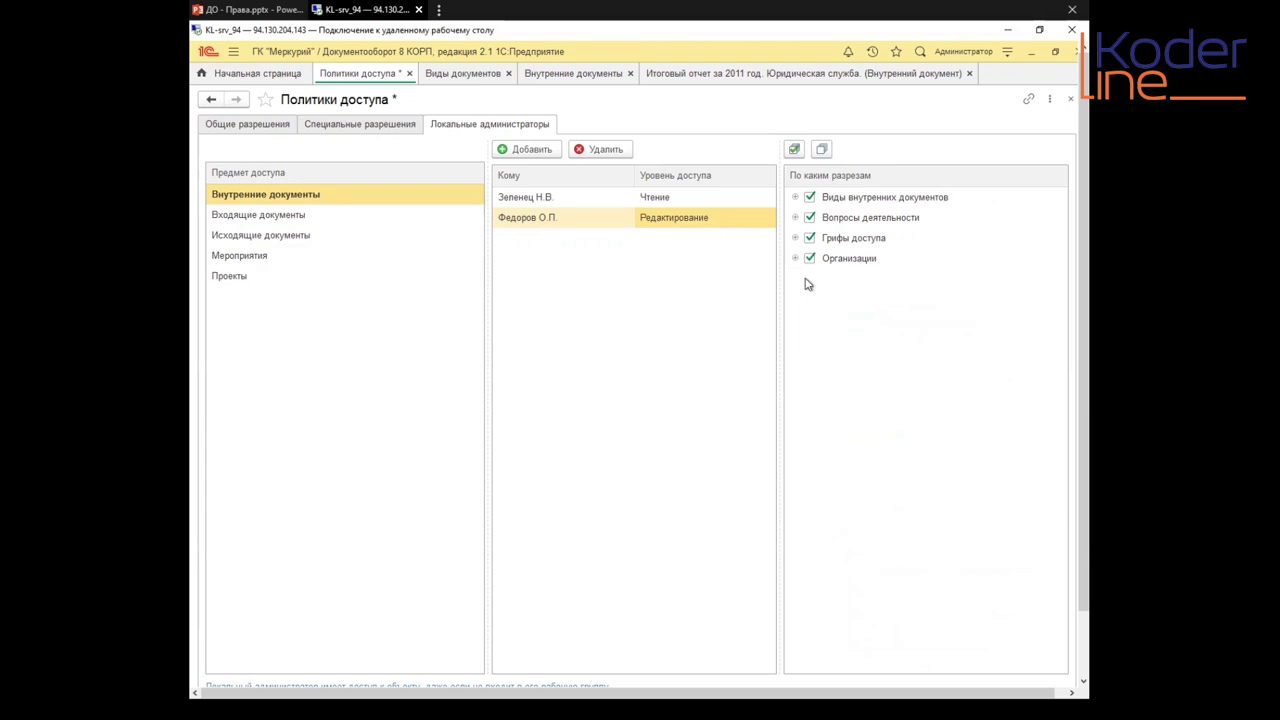
# Step: Limit the Редактирование local administrator's internal document kinds to the six contract kinds from Договор аренды оборудования through Договор уступки прав требования
pyautogui.click(796, 197)
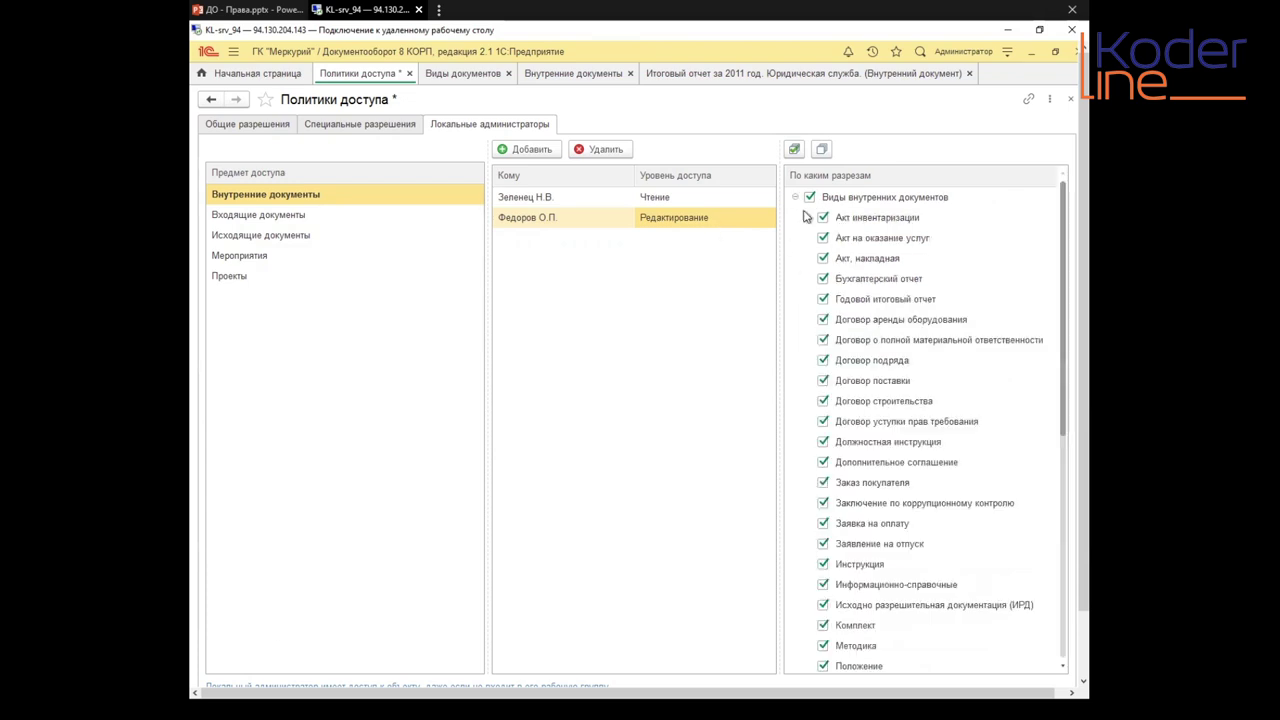
pyautogui.click(809, 197)
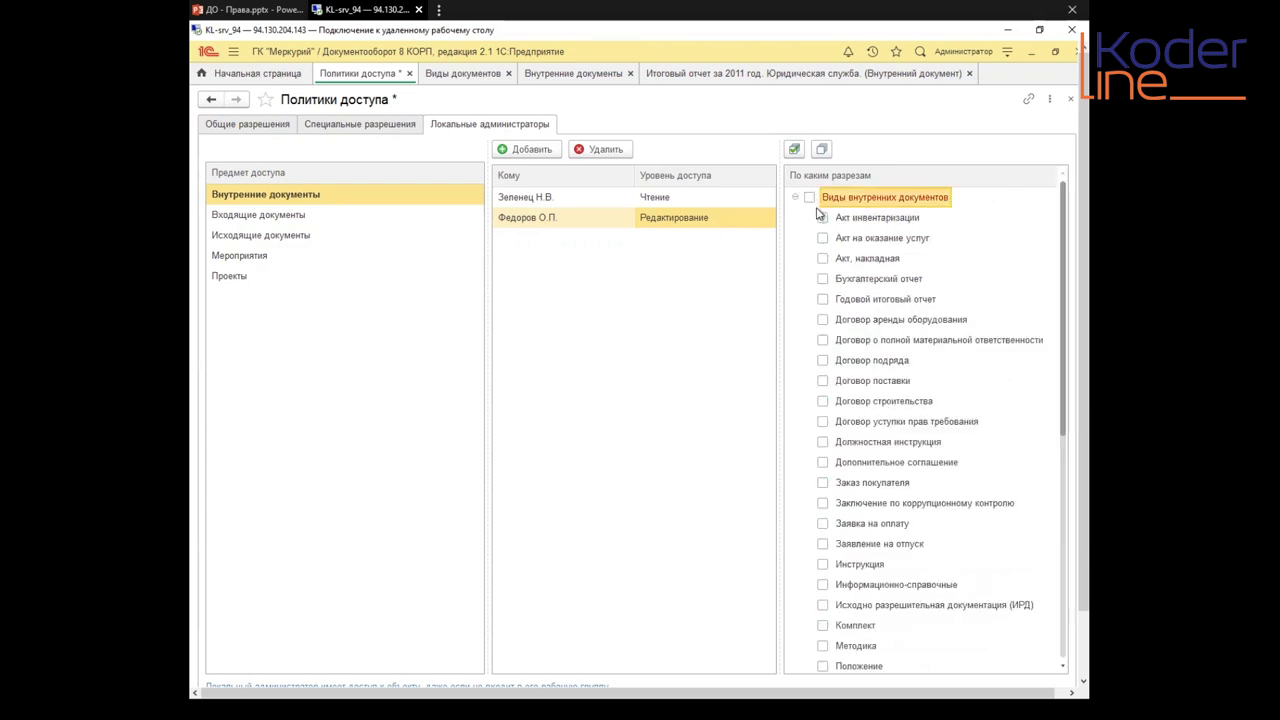
pyautogui.click(822, 303)
pyautogui.click(822, 360)
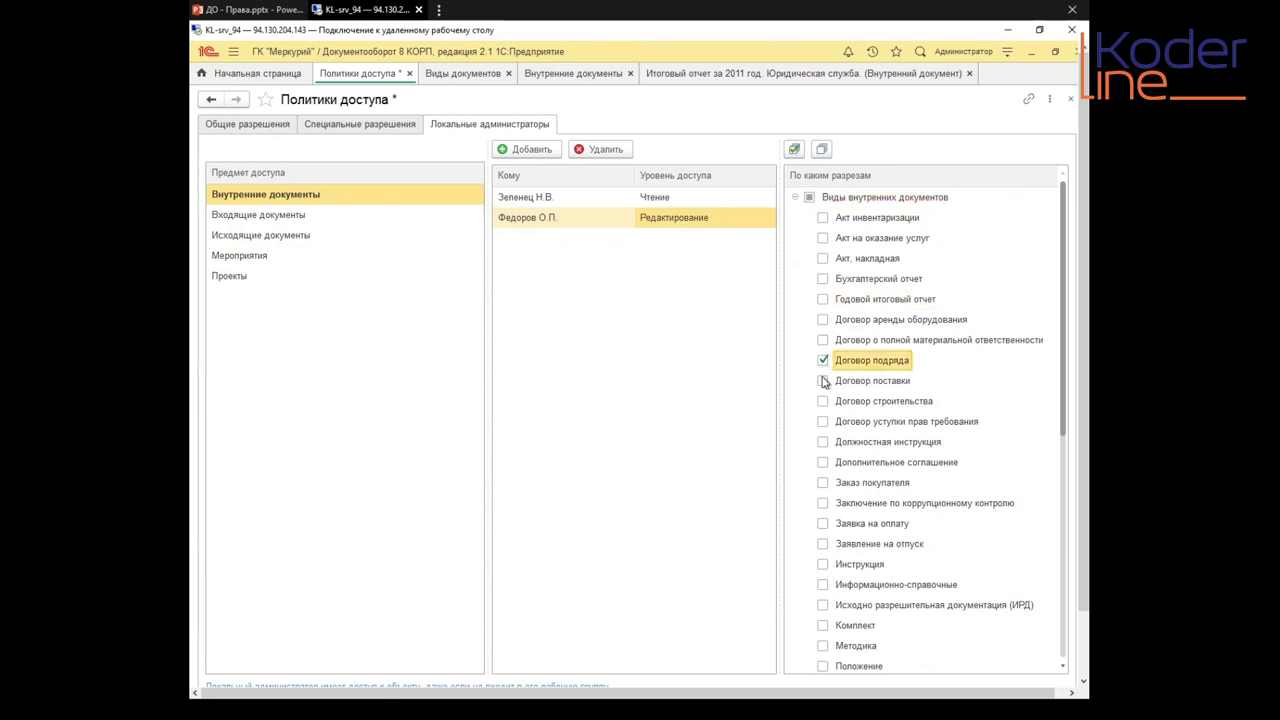
pyautogui.click(822, 401)
pyautogui.click(822, 380)
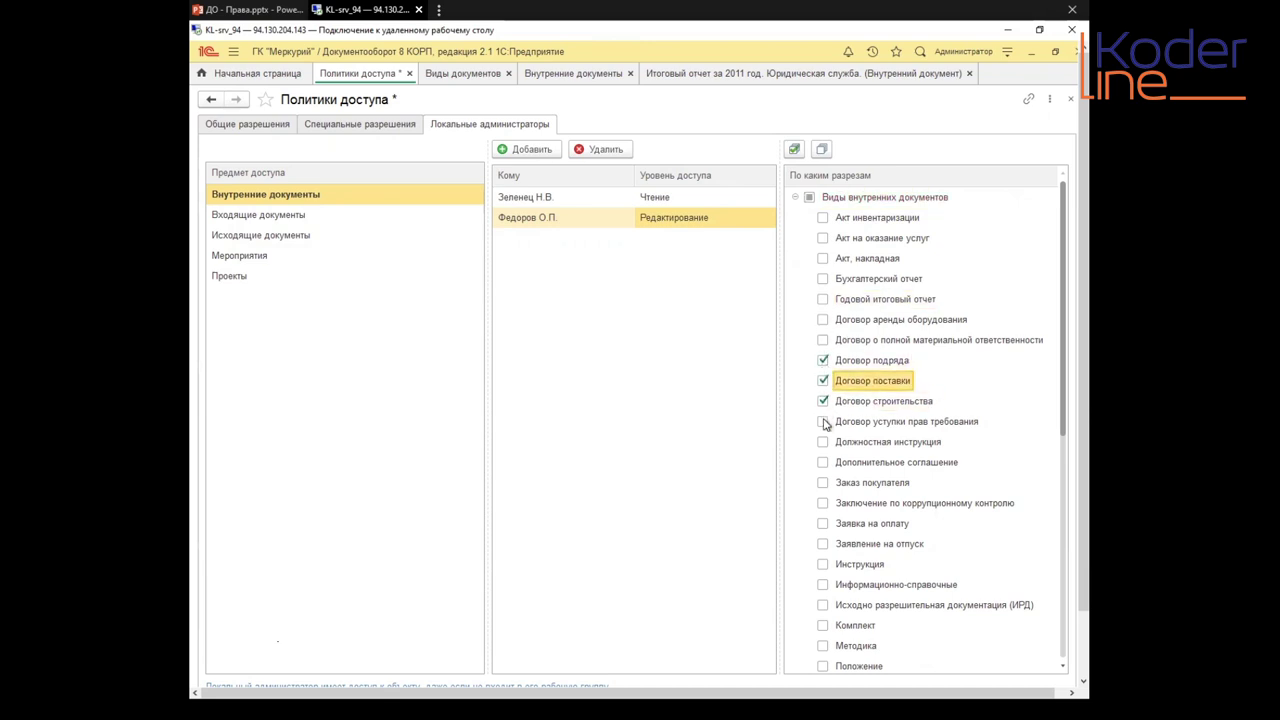
pyautogui.click(822, 421)
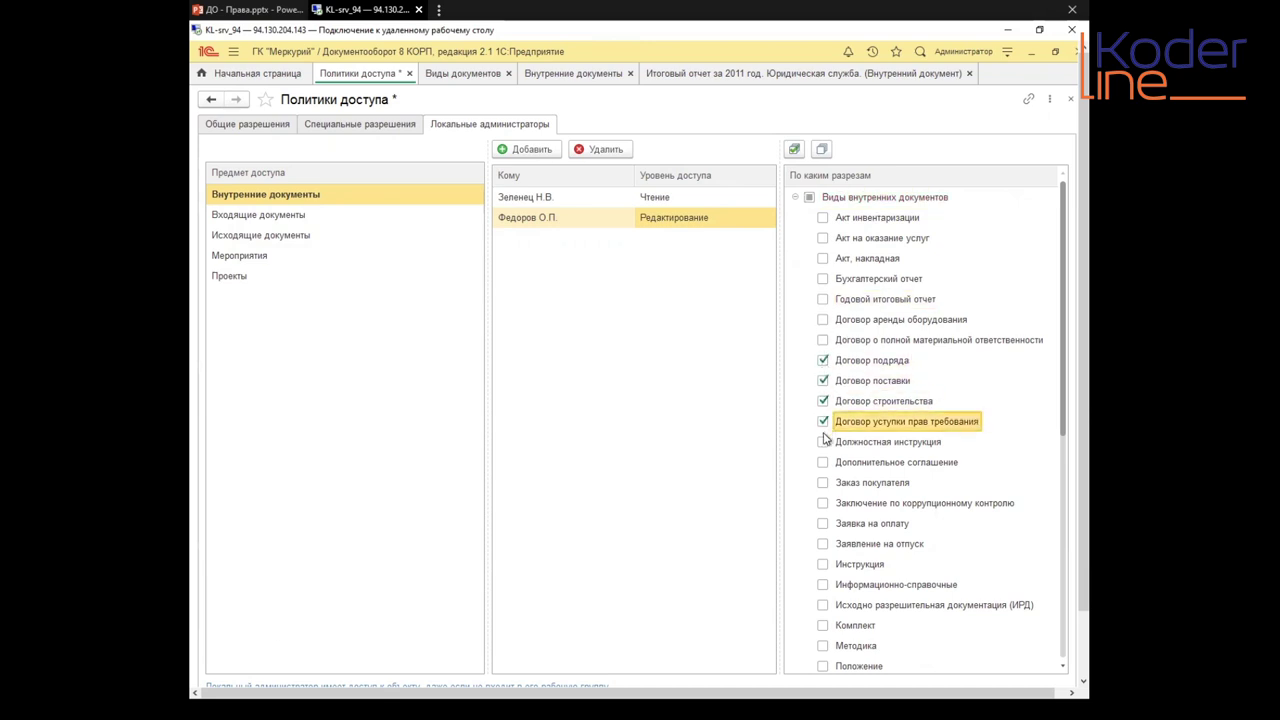
pyautogui.click(822, 340)
pyautogui.click(822, 319)
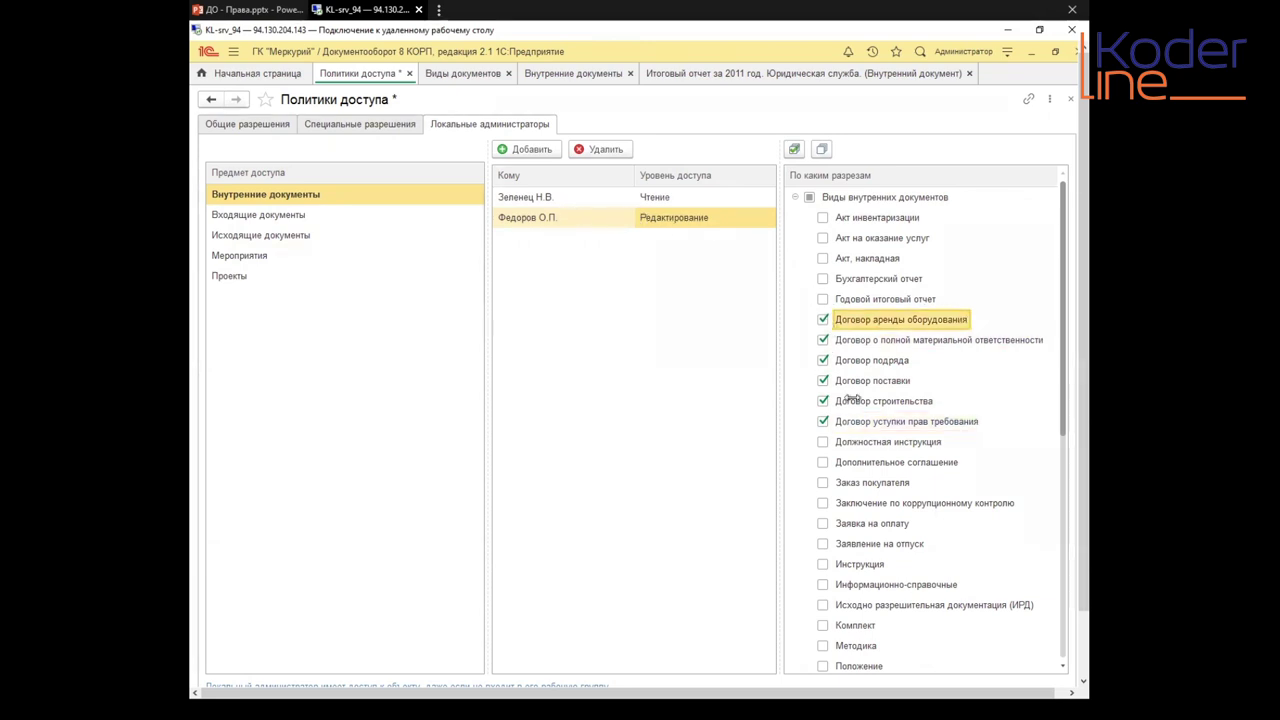
pyautogui.click(795, 198)
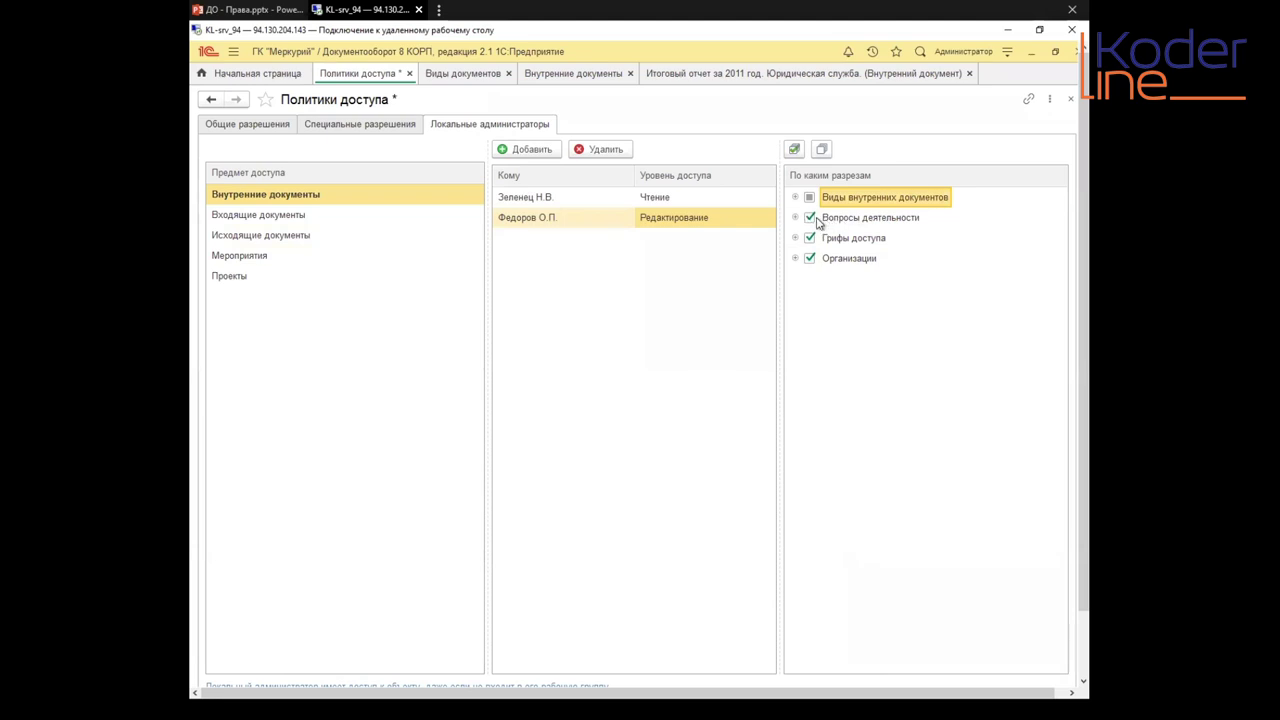
# Step: Examine which organizations under Организации are covered by the Редактирование local administrator's access
pyautogui.click(796, 259)
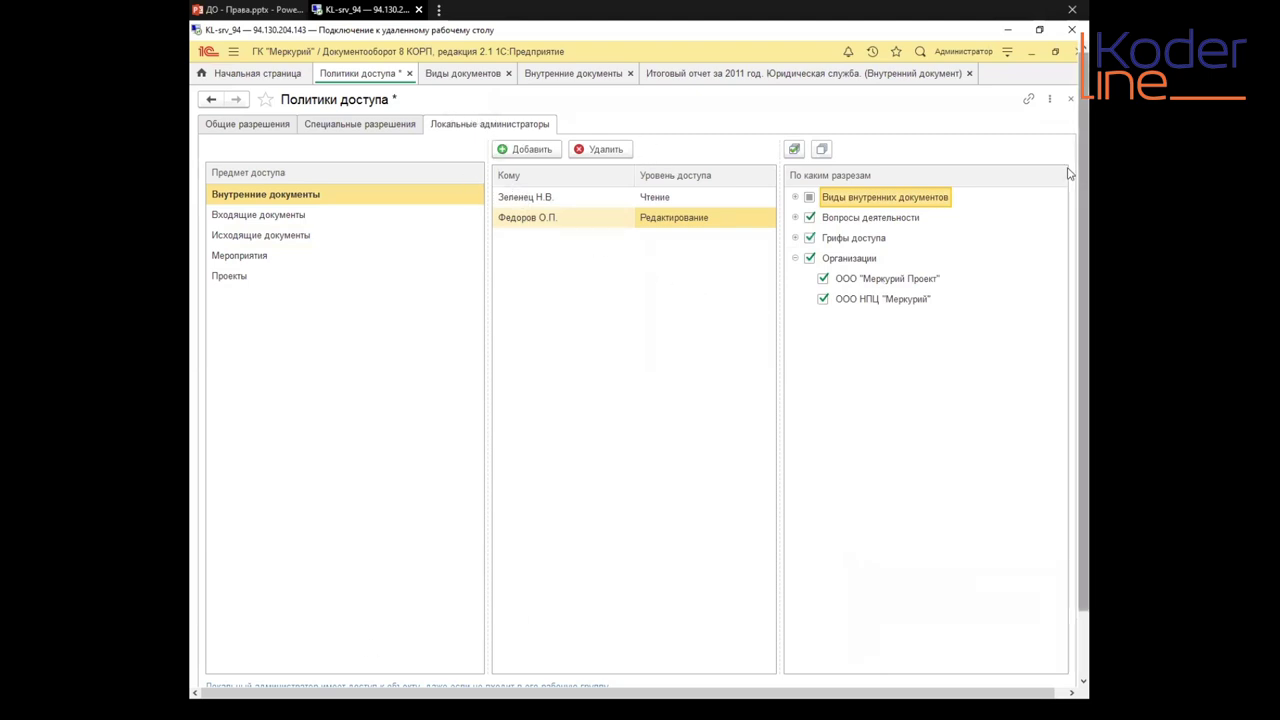
pyautogui.moveTo(1068, 175); pyautogui.dragTo(1068, 141)
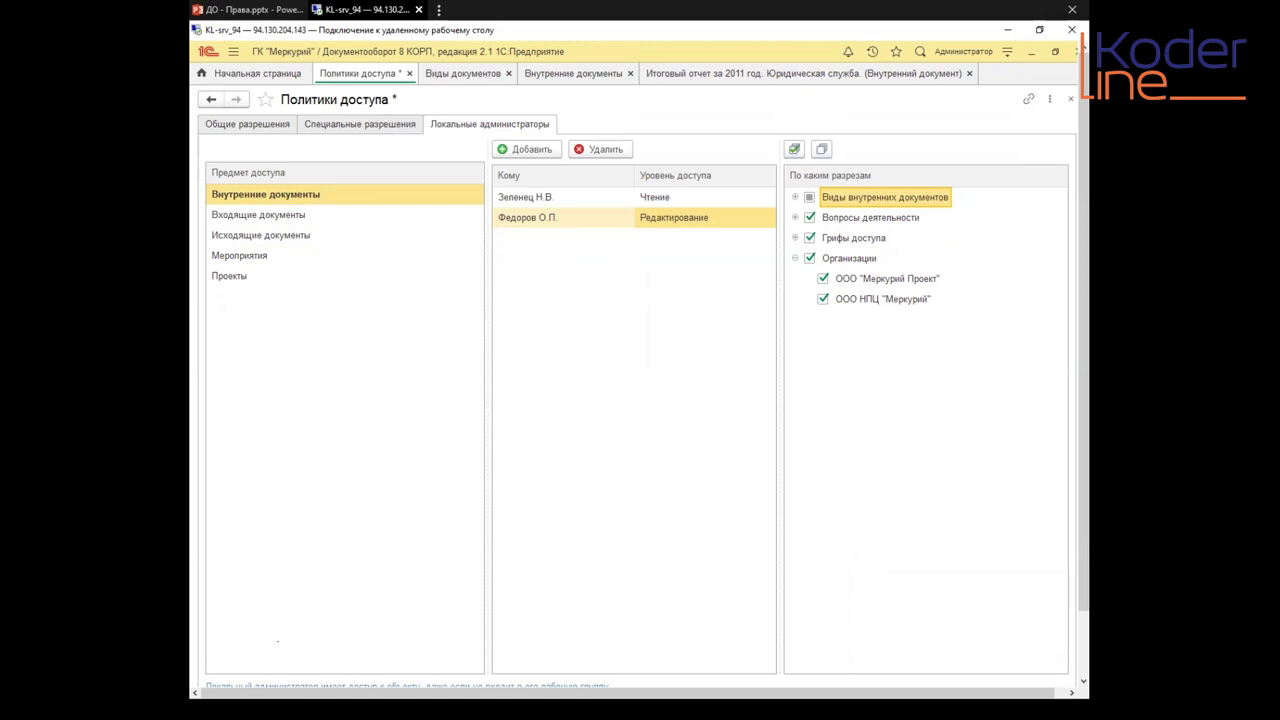
pyautogui.hotkey('alt', 'Tab')
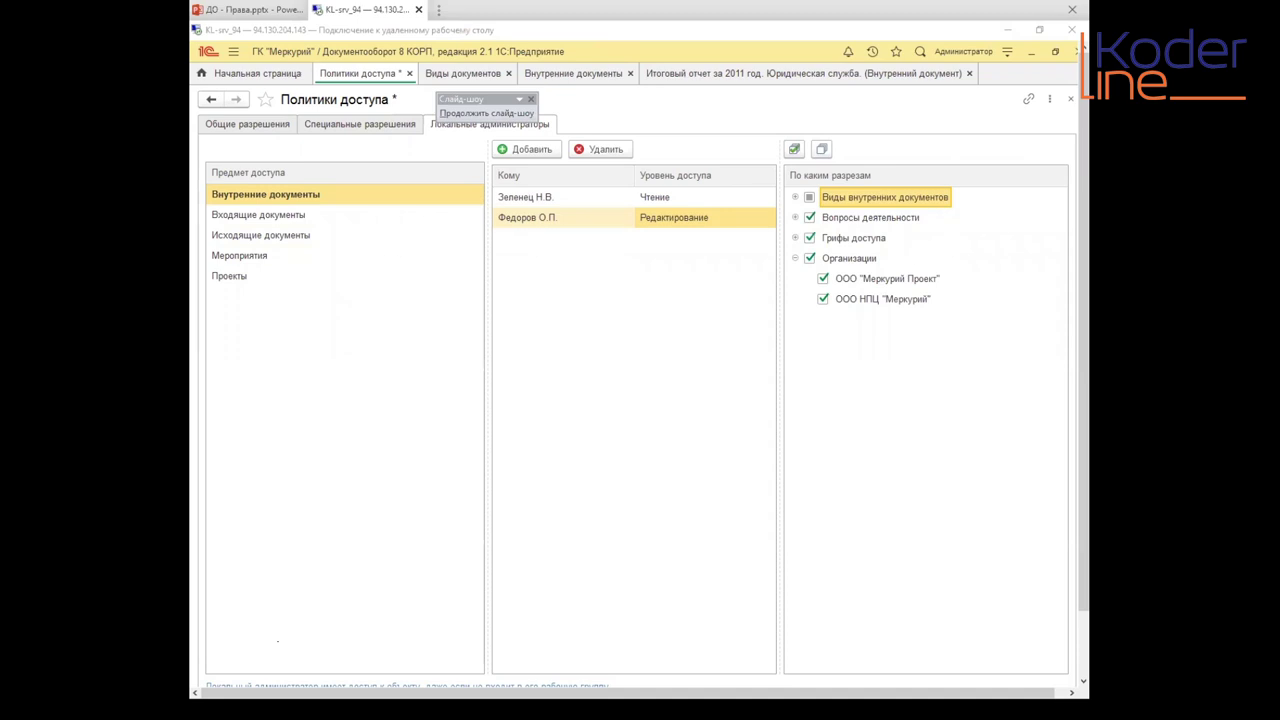
pyautogui.click(637, 104)
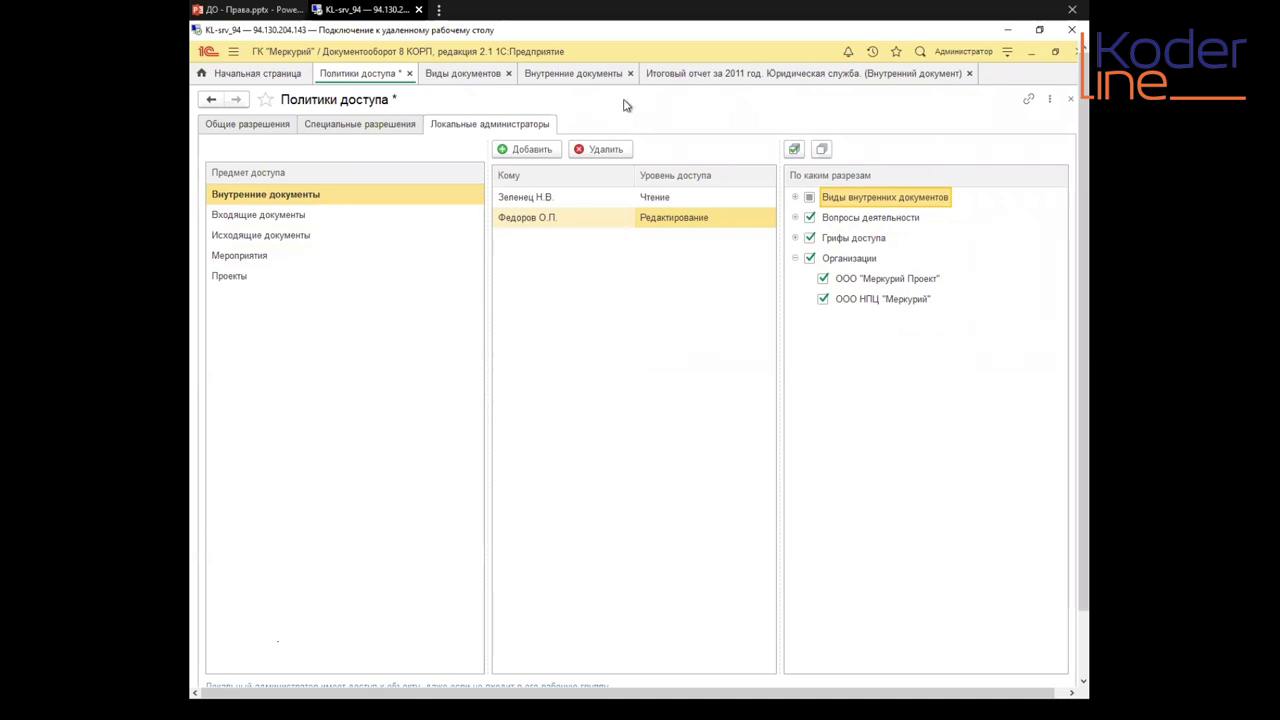
# Step: Bring up the list of internal documents and check the viewing modes available for it under Просмотр
pyautogui.click(236, 53)
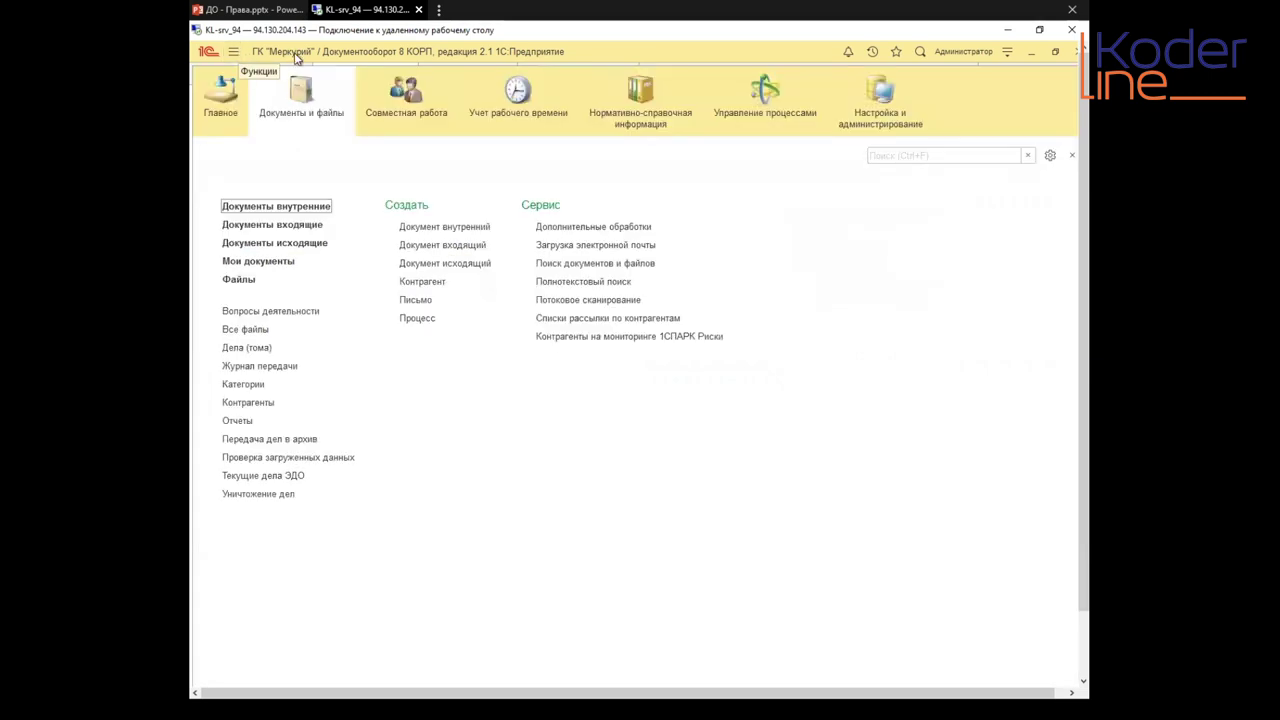
pyautogui.click(268, 207)
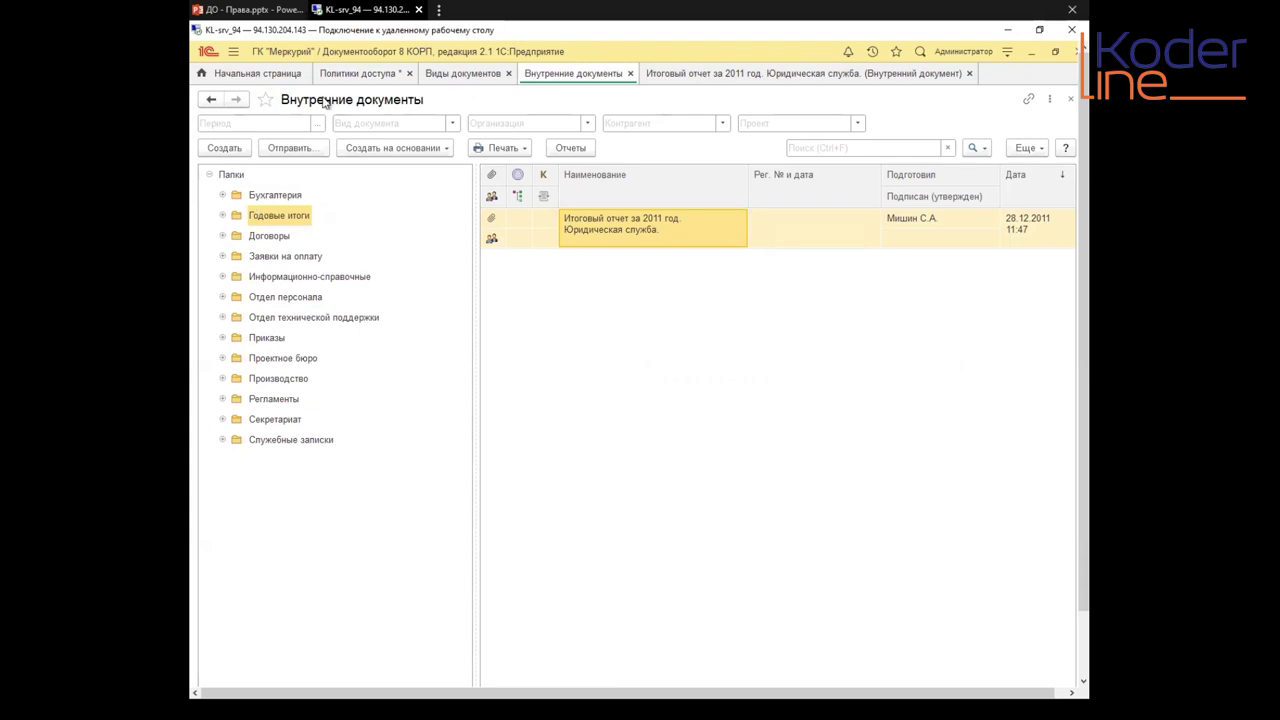
pyautogui.click(1041, 149)
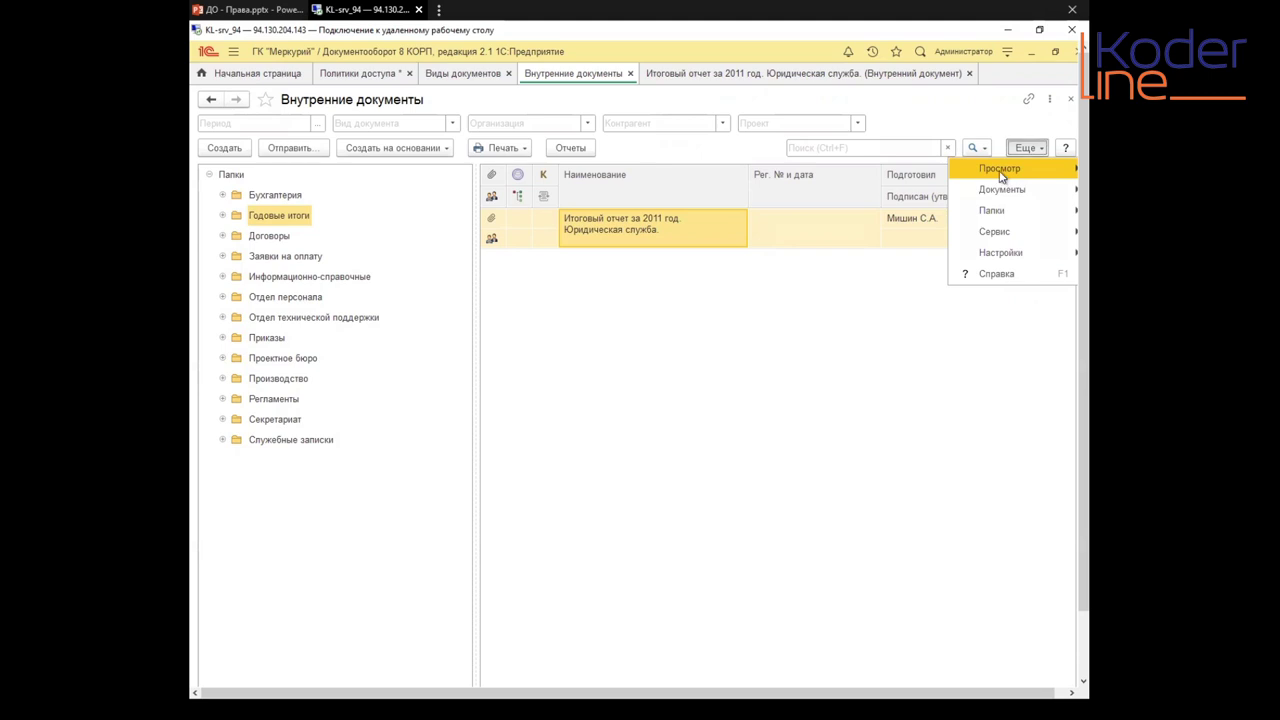
pyautogui.moveTo(1005, 170)
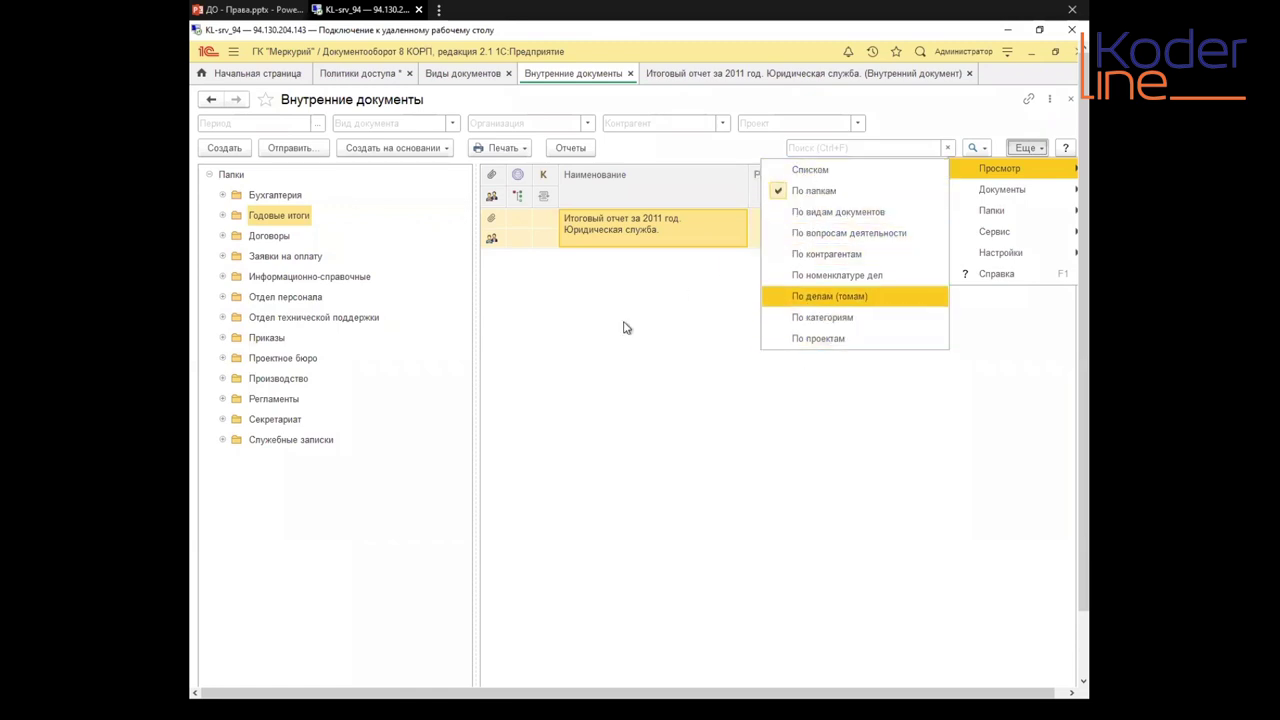
pyautogui.click(603, 300)
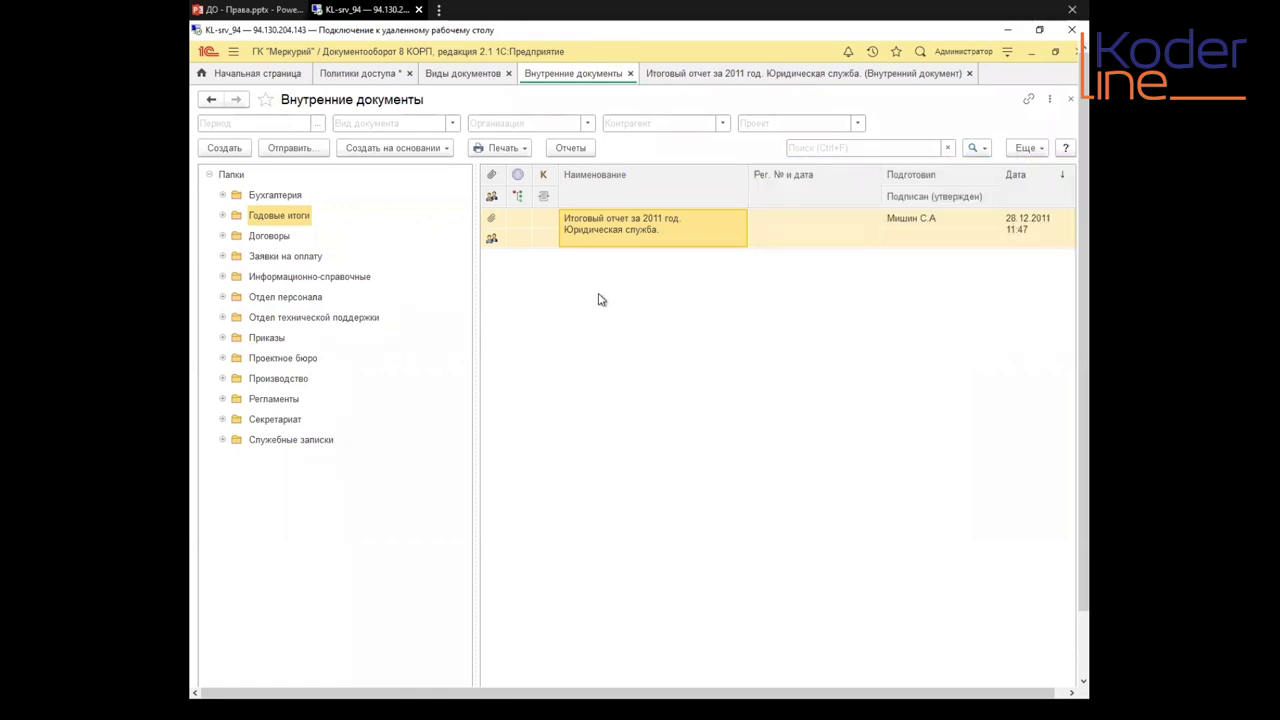
# Step: Expand the Бухгалтерия folder down to the subfolders of Первичные документы and view the document stored in Годовые итоги
pyautogui.click(265, 197)
pyautogui.click(268, 220)
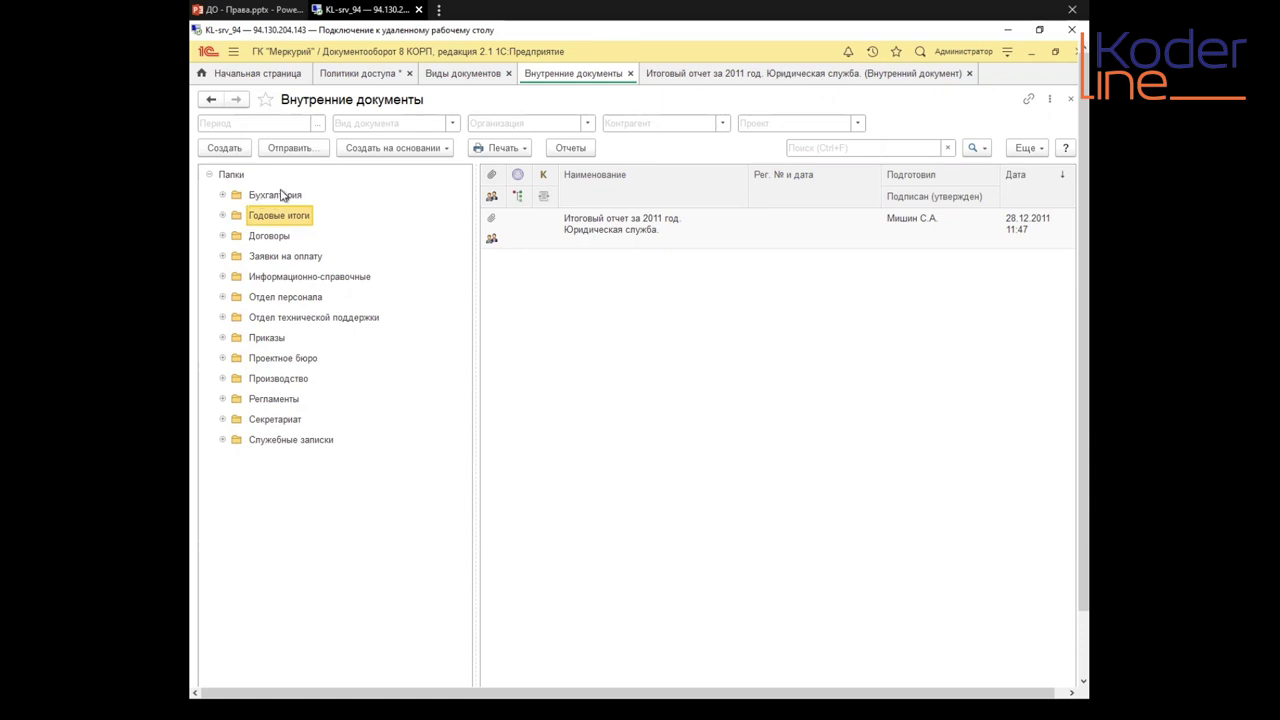
pyautogui.click(223, 195)
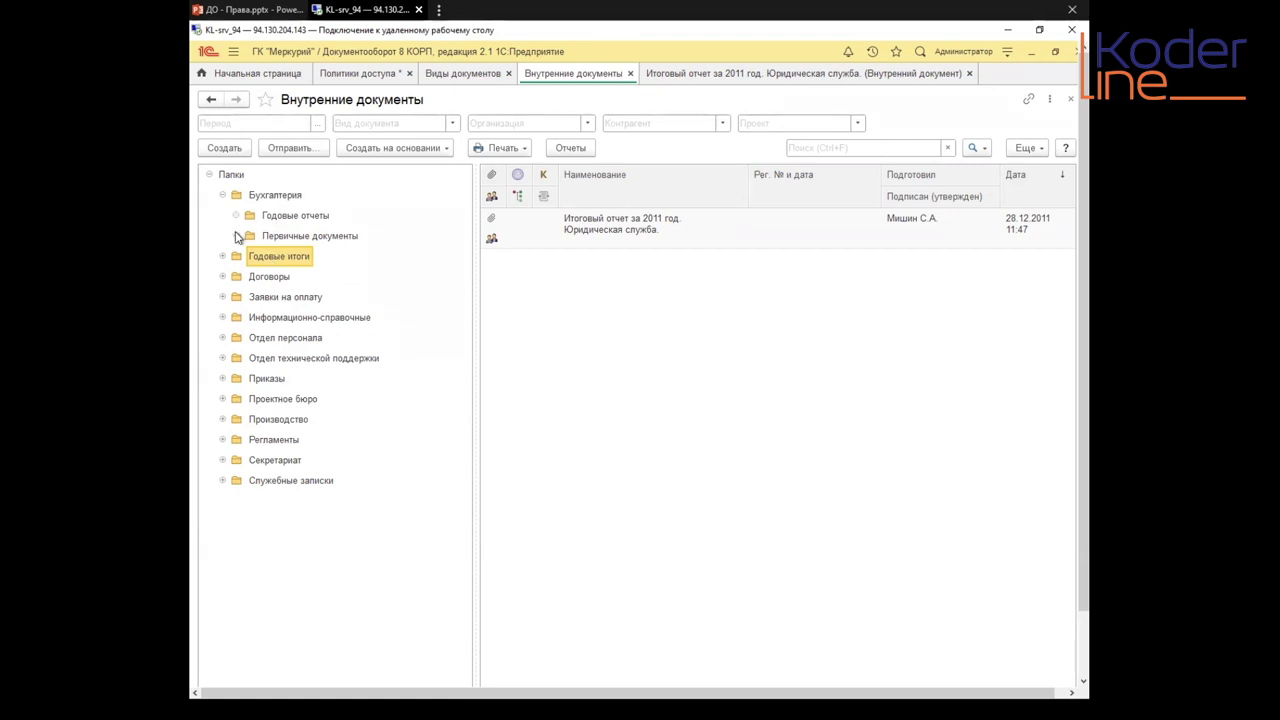
pyautogui.click(236, 236)
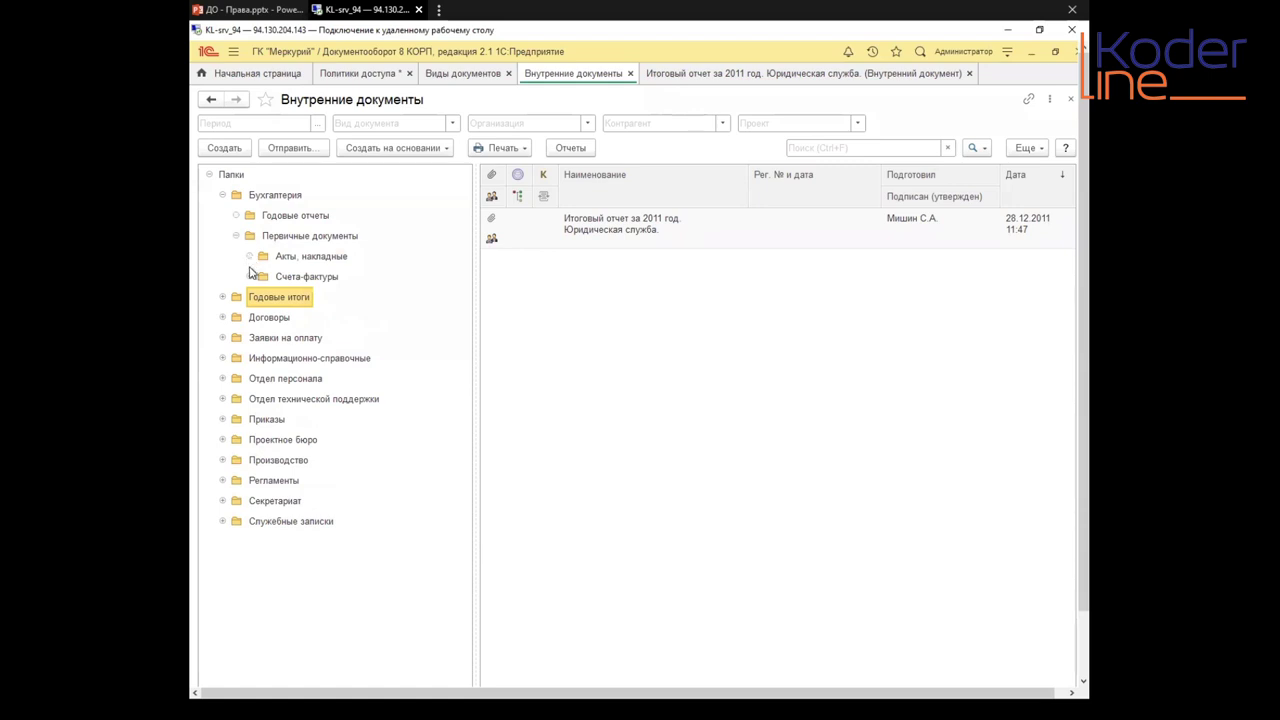
pyautogui.click(249, 277)
pyautogui.click(223, 298)
pyautogui.click(647, 231)
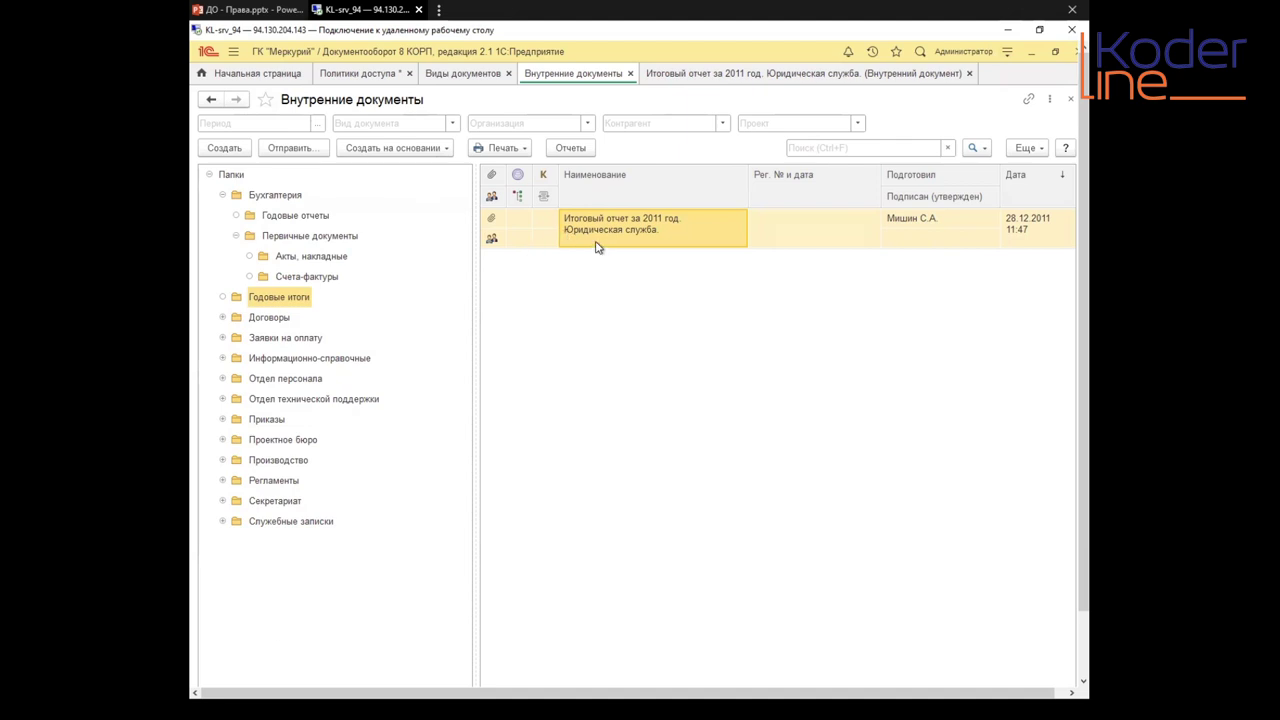
pyautogui.click(279, 300)
pyautogui.click(612, 240)
# Step: Expand the Договоры folder and look through the documents in its subfolders from Договоры аренды to Строительные договоры
pyautogui.click(270, 318)
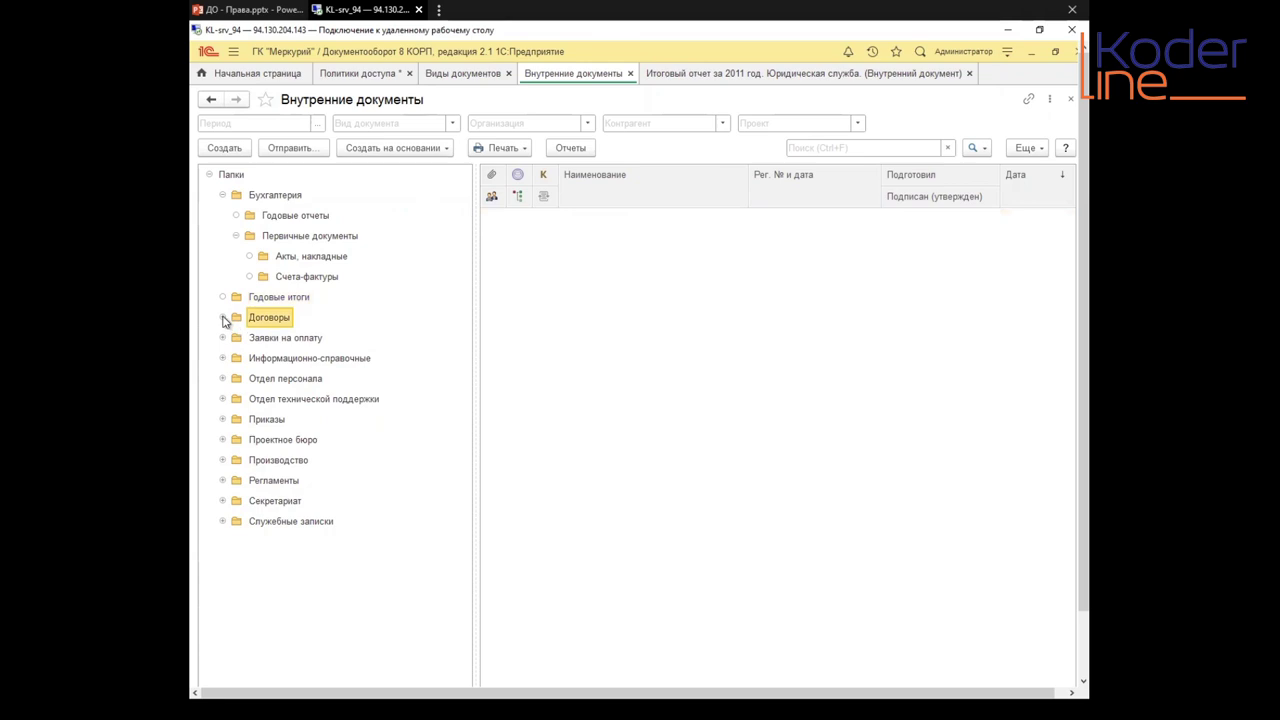
pyautogui.click(224, 318)
pyautogui.click(301, 339)
pyautogui.click(295, 360)
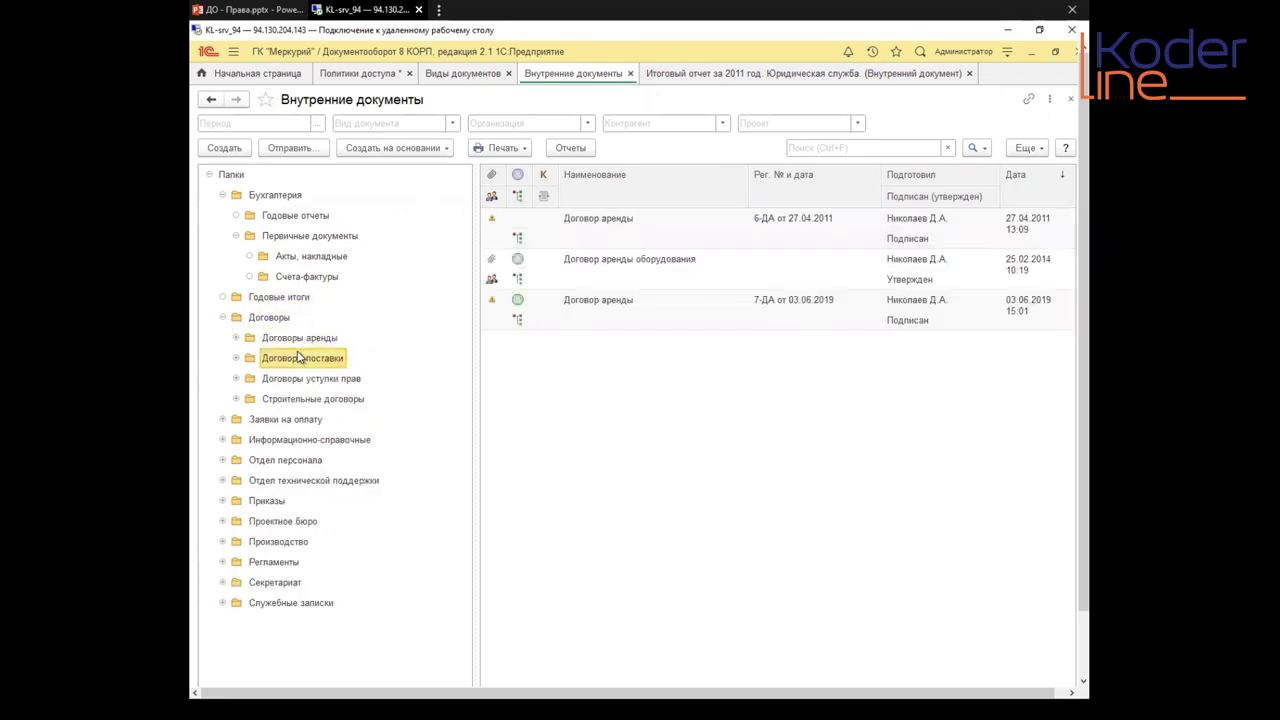
pyautogui.click(315, 378)
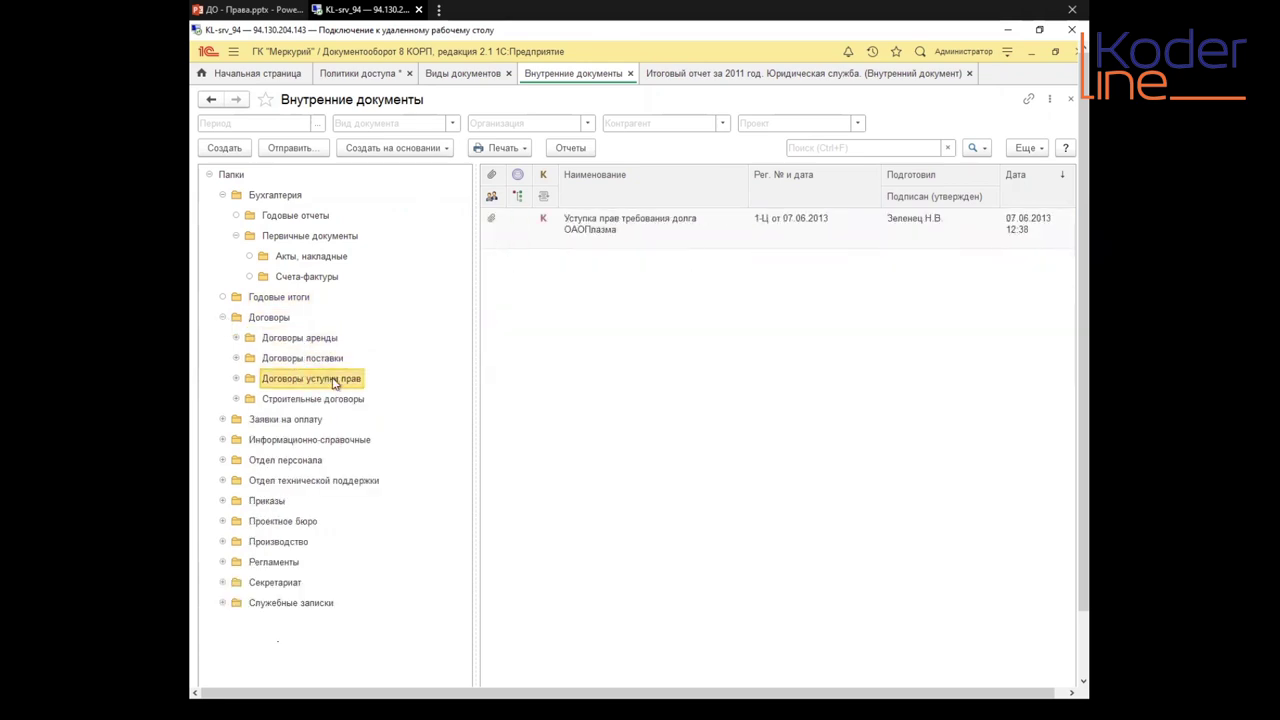
pyautogui.click(308, 400)
pyautogui.rightClick(300, 400)
pyautogui.press('Escape')
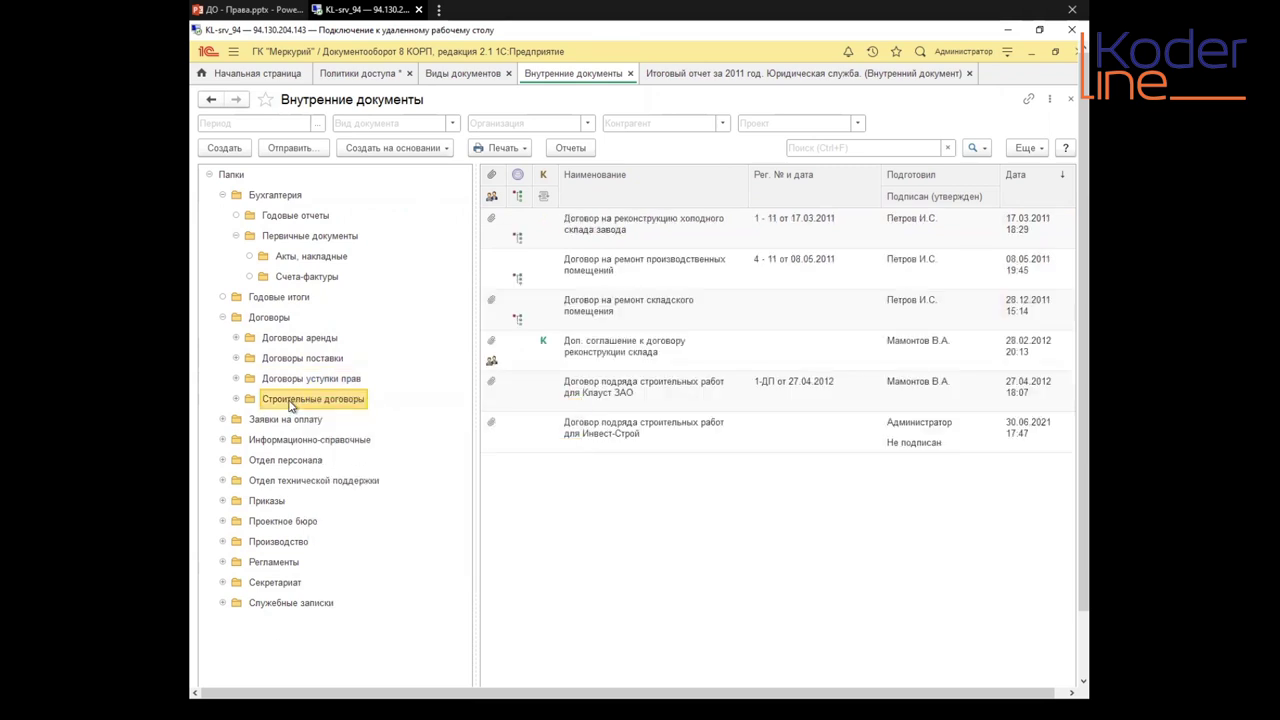
# Step: Open the access rights settings of the Договоры folder and keep the folder tree visible beside them
pyautogui.click(270, 319)
pyautogui.rightClick(270, 319)
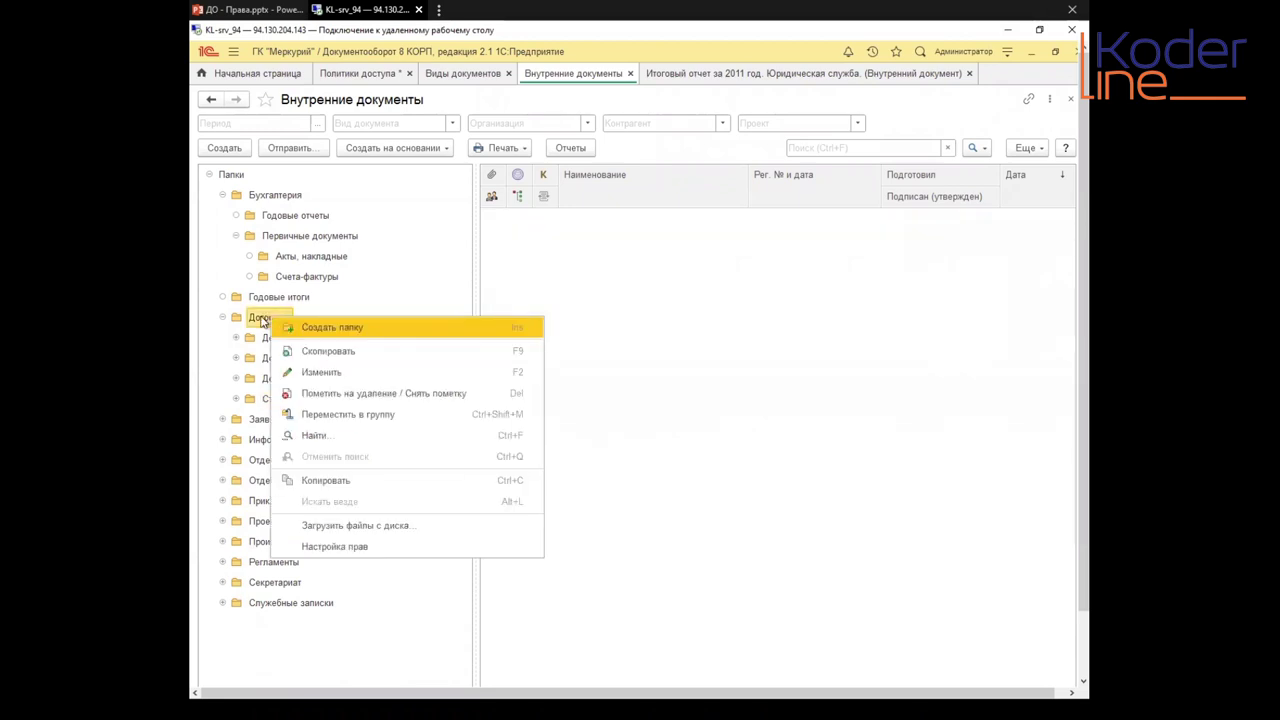
pyautogui.click(321, 545)
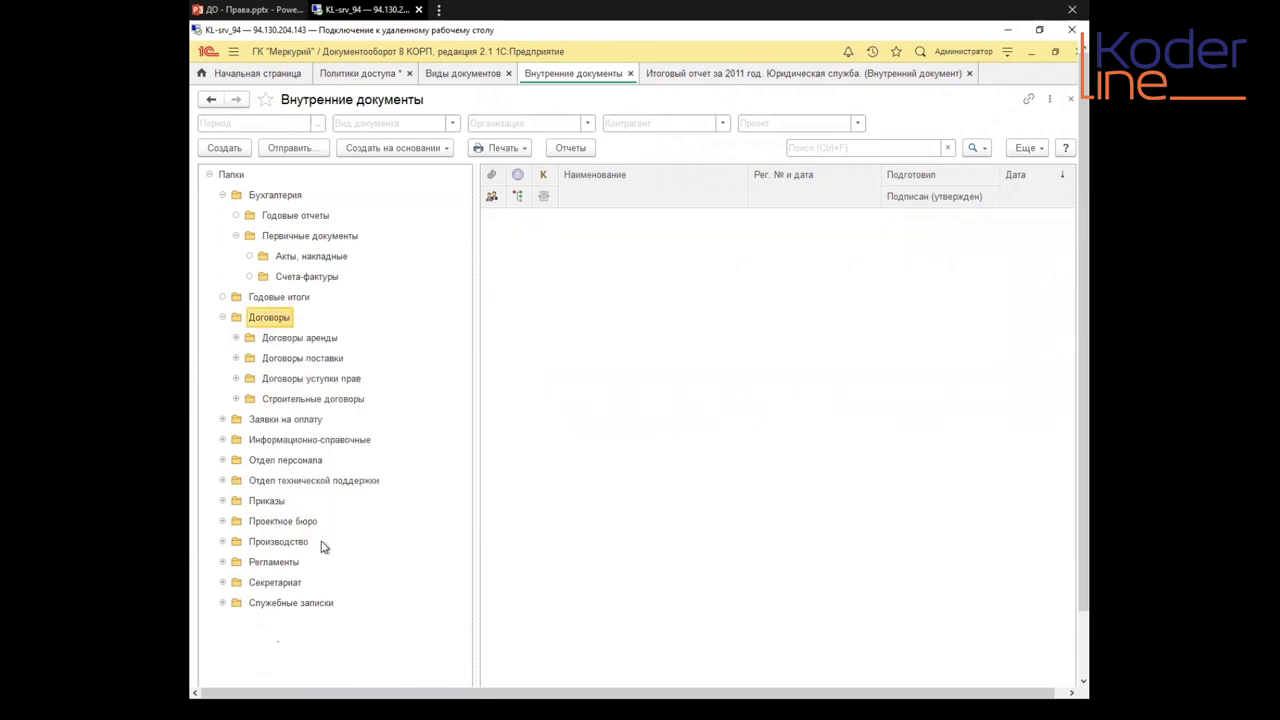
pyautogui.moveTo(527, 250); pyautogui.dragTo(531, 208)
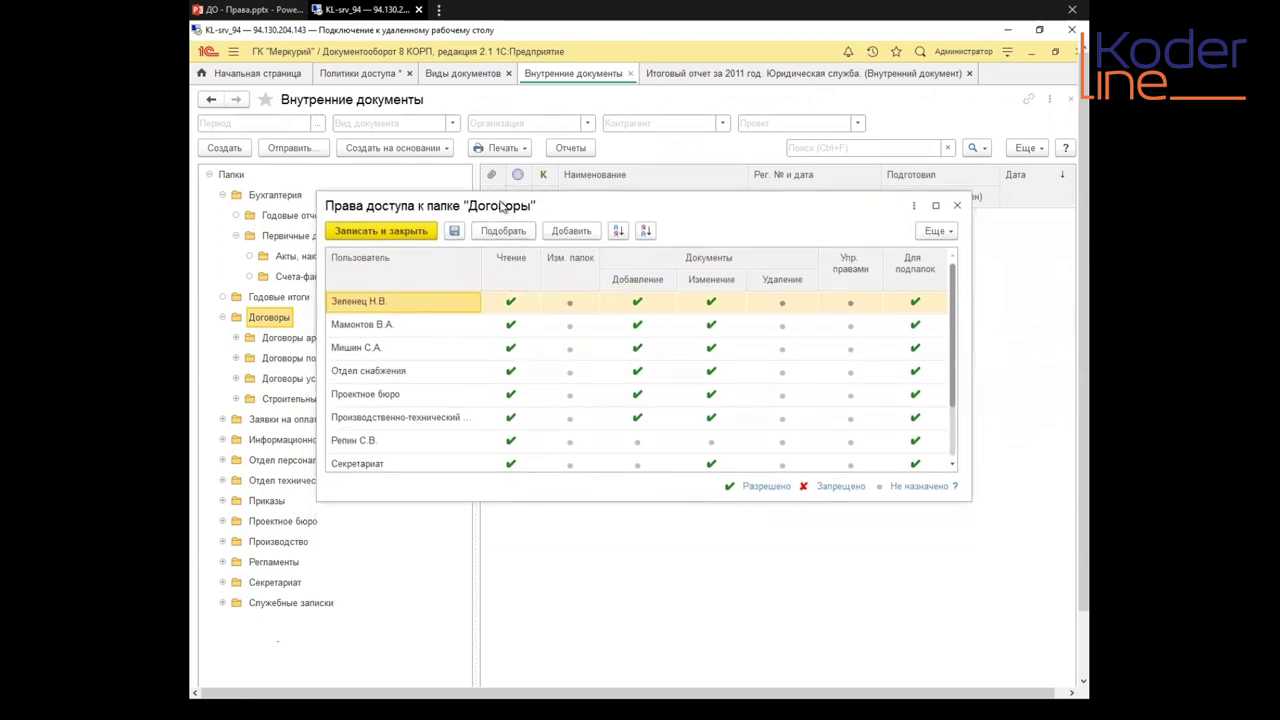
pyautogui.moveTo(501, 206); pyautogui.dragTo(553, 200)
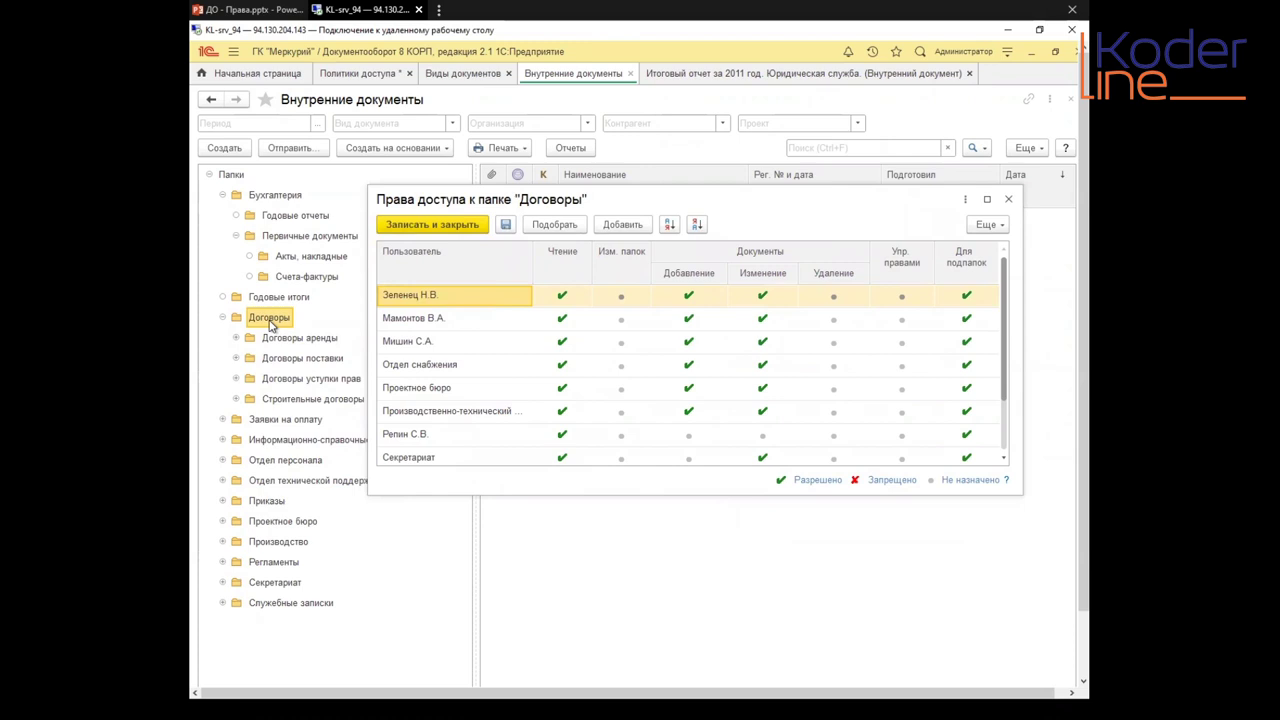
# Step: Review the individual users and departments that are assigned rights to the Договоры folder
pyautogui.click(423, 320)
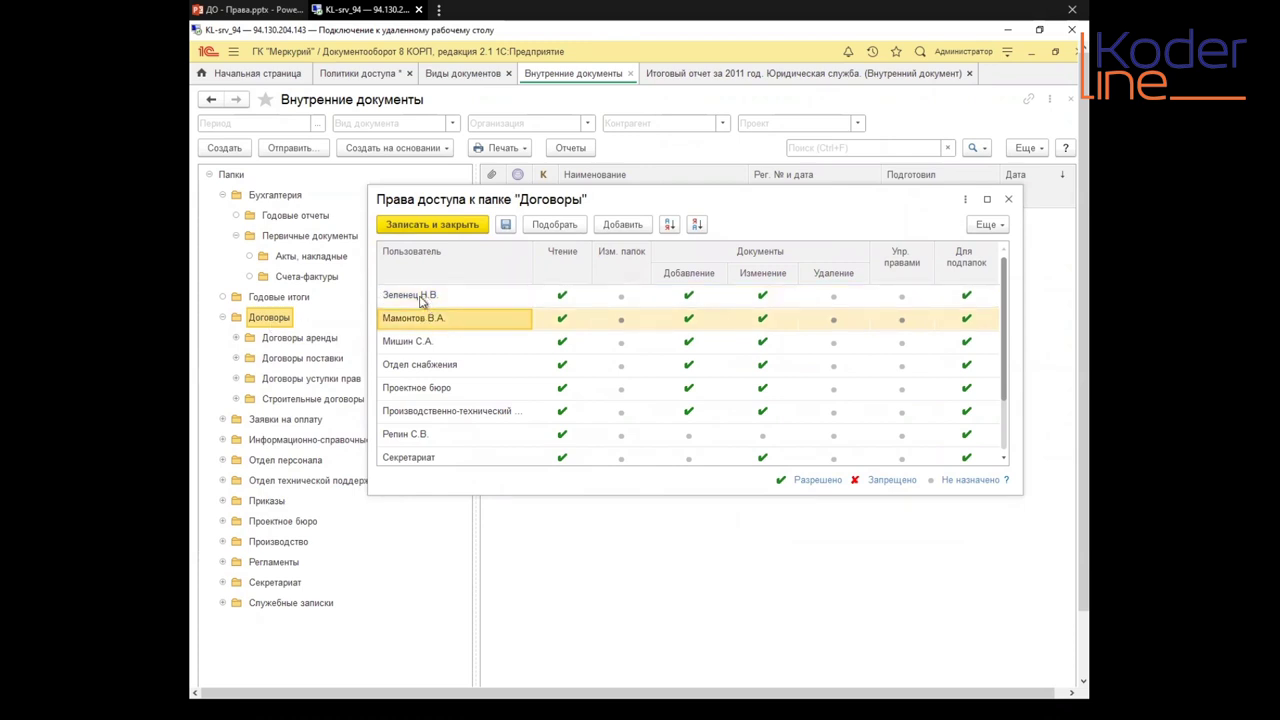
pyautogui.click(426, 299)
pyautogui.click(435, 368)
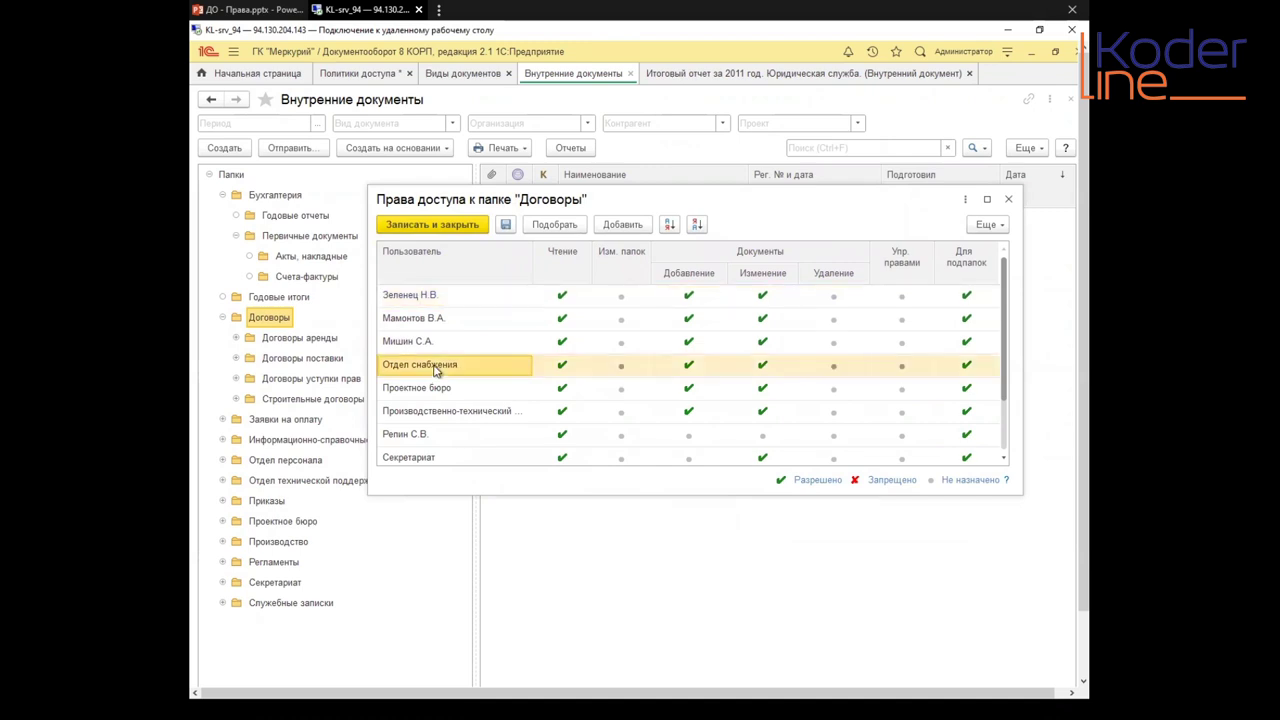
pyautogui.click(433, 390)
pyautogui.click(429, 414)
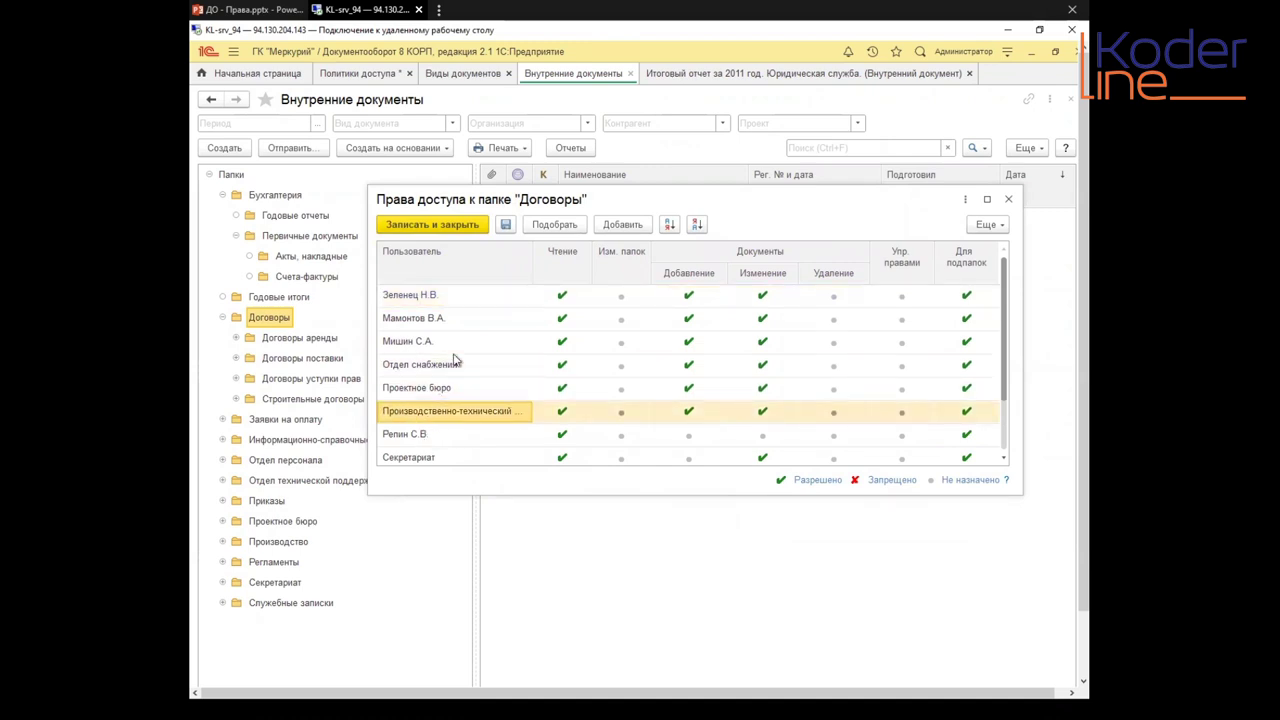
pyautogui.click(450, 300)
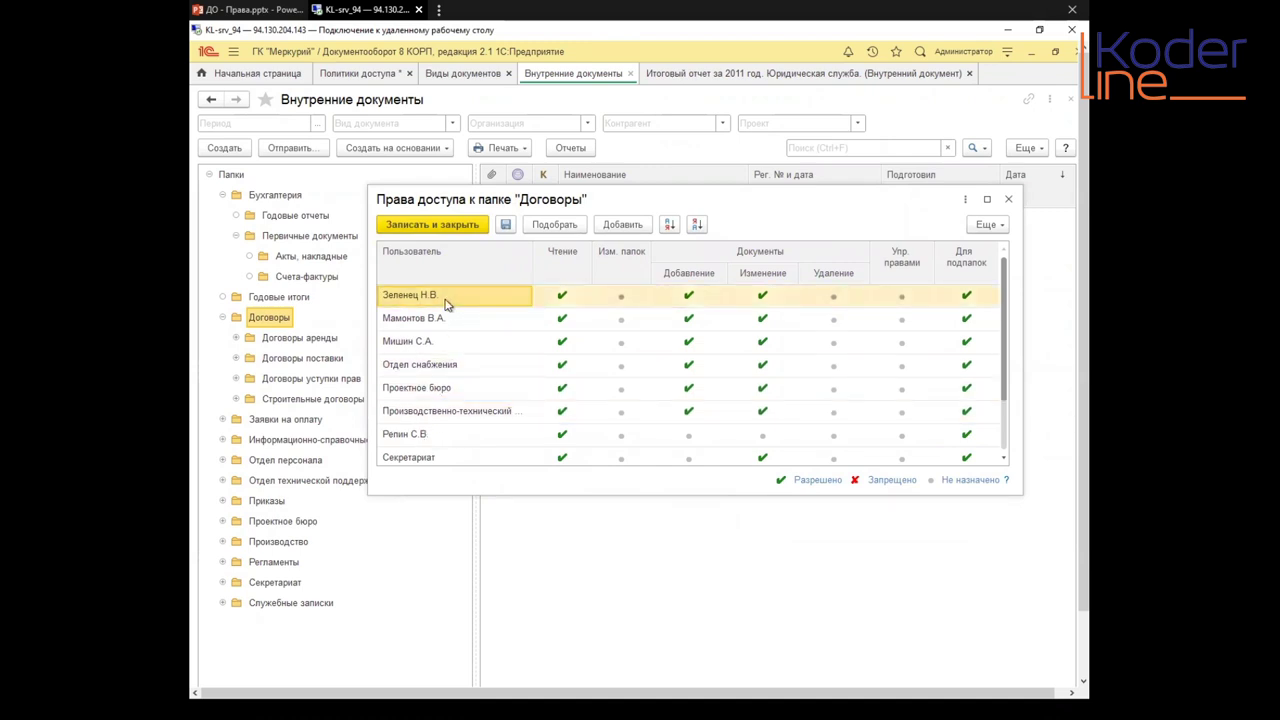
# Step: Examine the Удаление right of the users and departments listed for the Договоры folder, and close the rights settings without changes
pyautogui.click(834, 302)
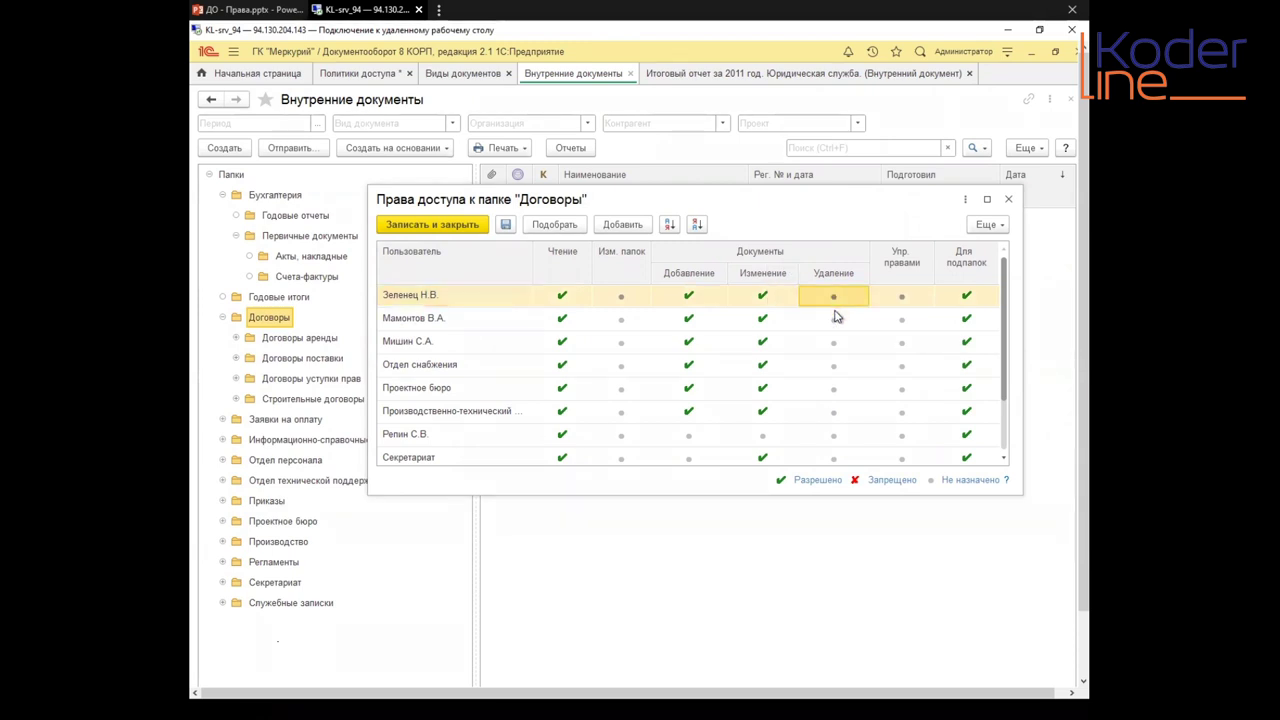
pyautogui.scroll(-2, 836, 317)
pyautogui.scroll(2, 834, 366)
pyautogui.click(846, 457)
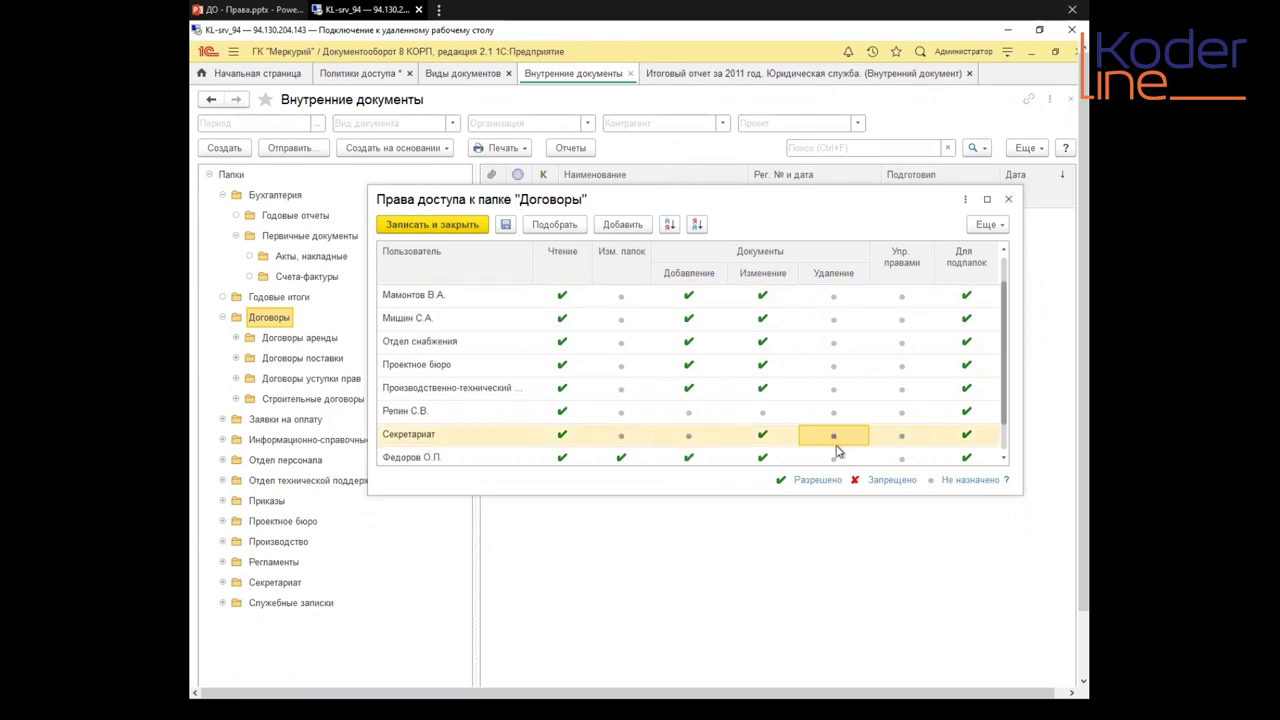
pyautogui.scroll(1, 843, 440)
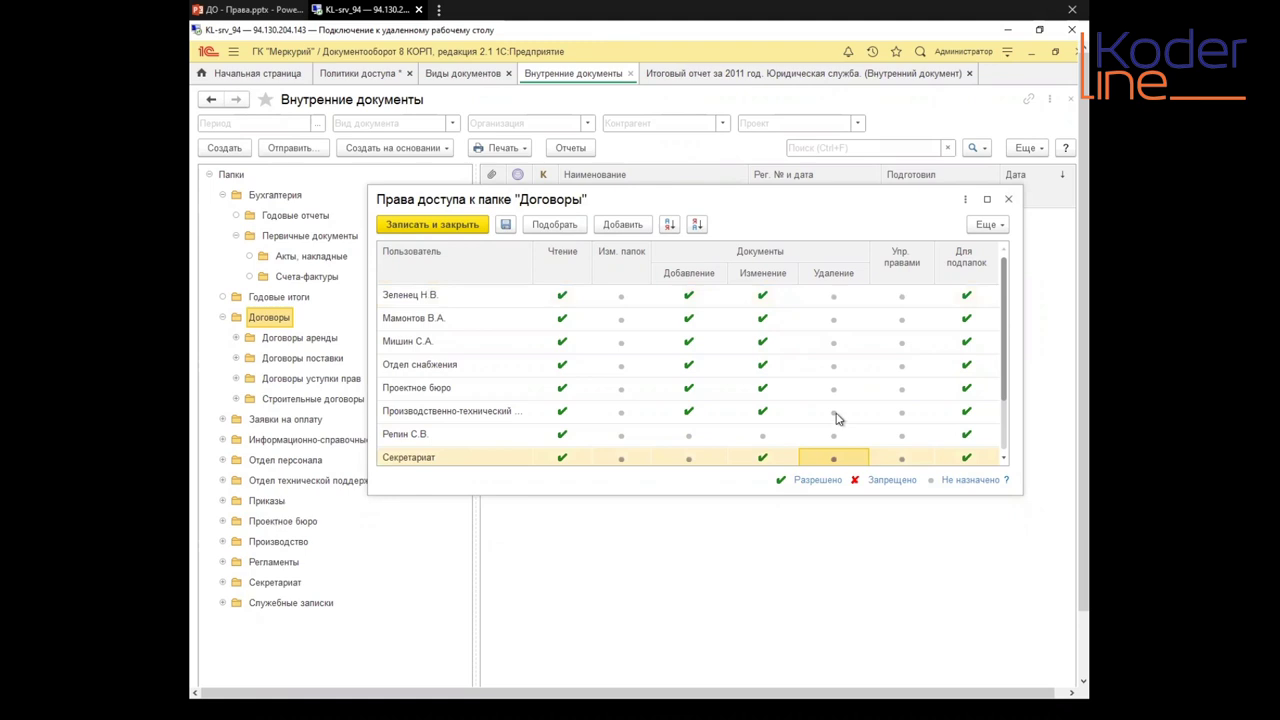
pyautogui.click(831, 300)
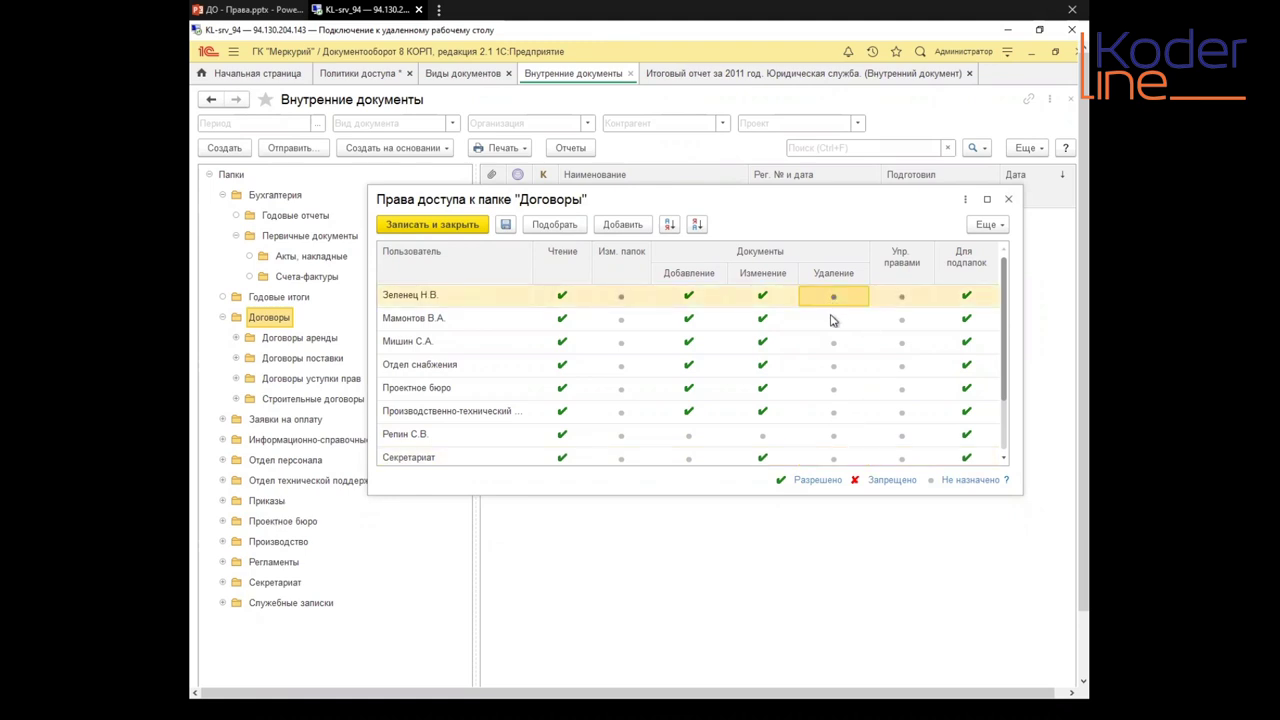
pyautogui.click(818, 317)
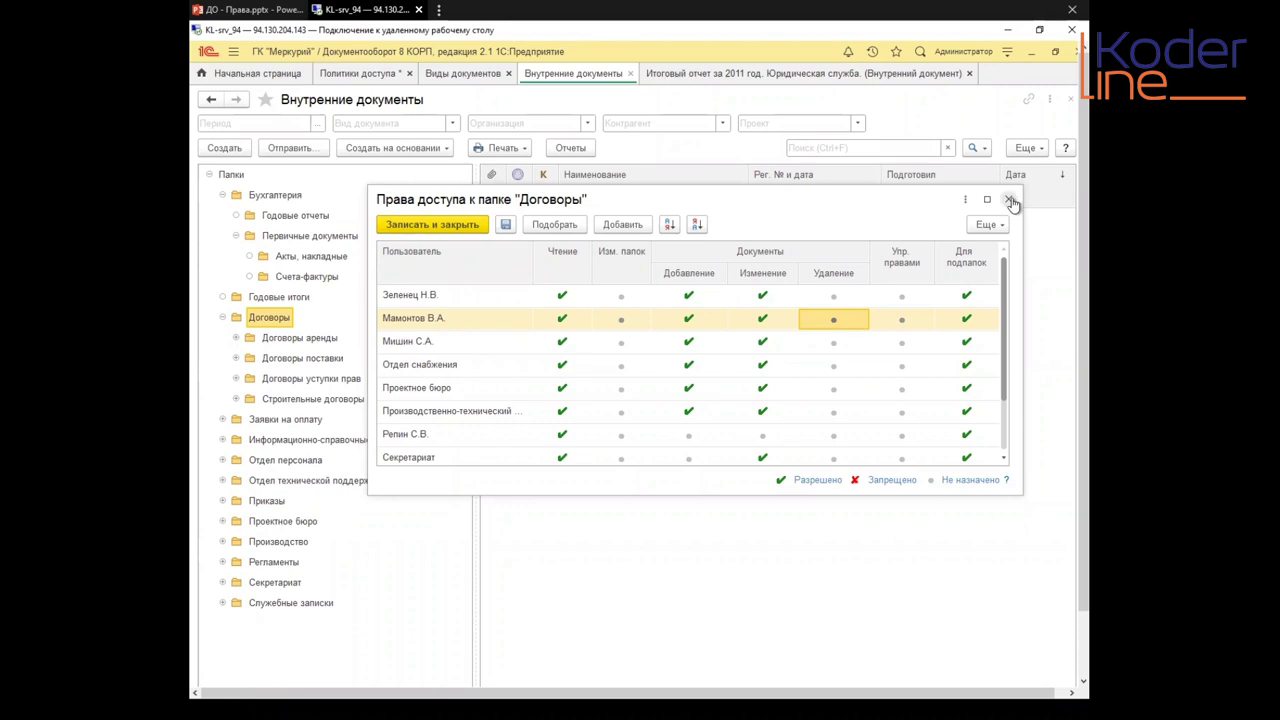
pyautogui.scroll(-2, 630, 375)
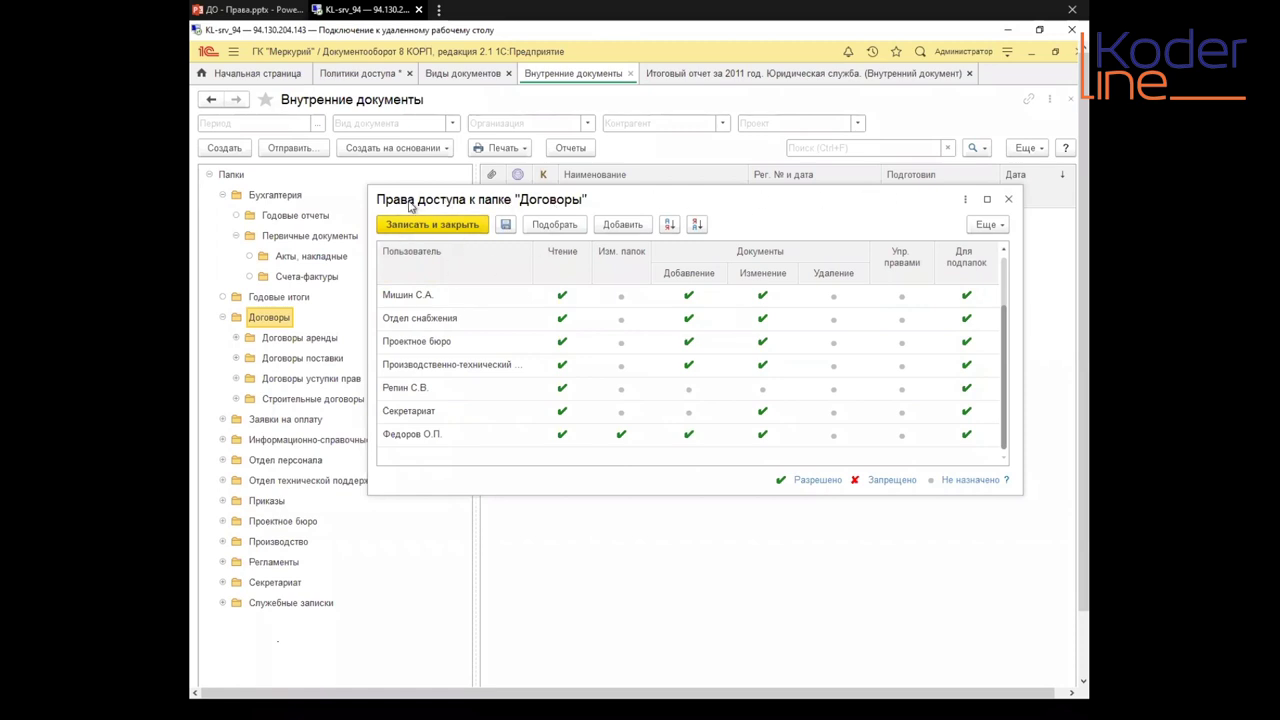
pyautogui.click(1008, 199)
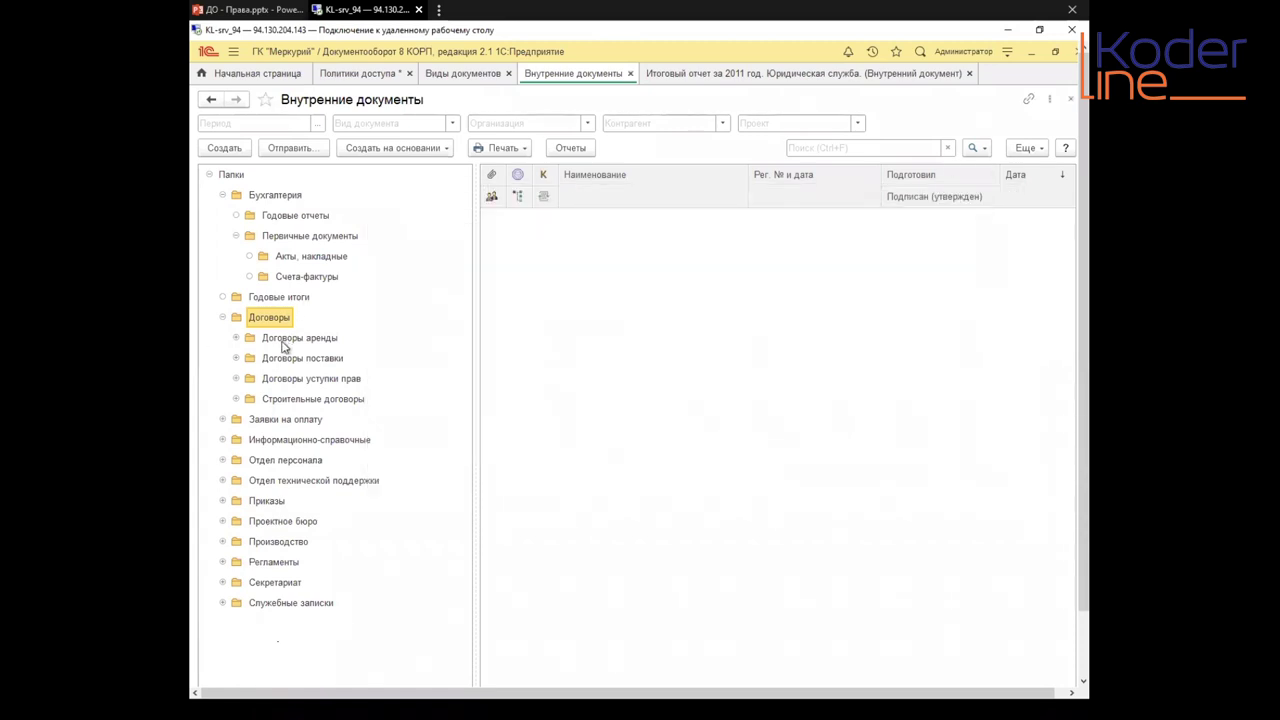
pyautogui.click(283, 345)
pyautogui.rightClick(283, 345)
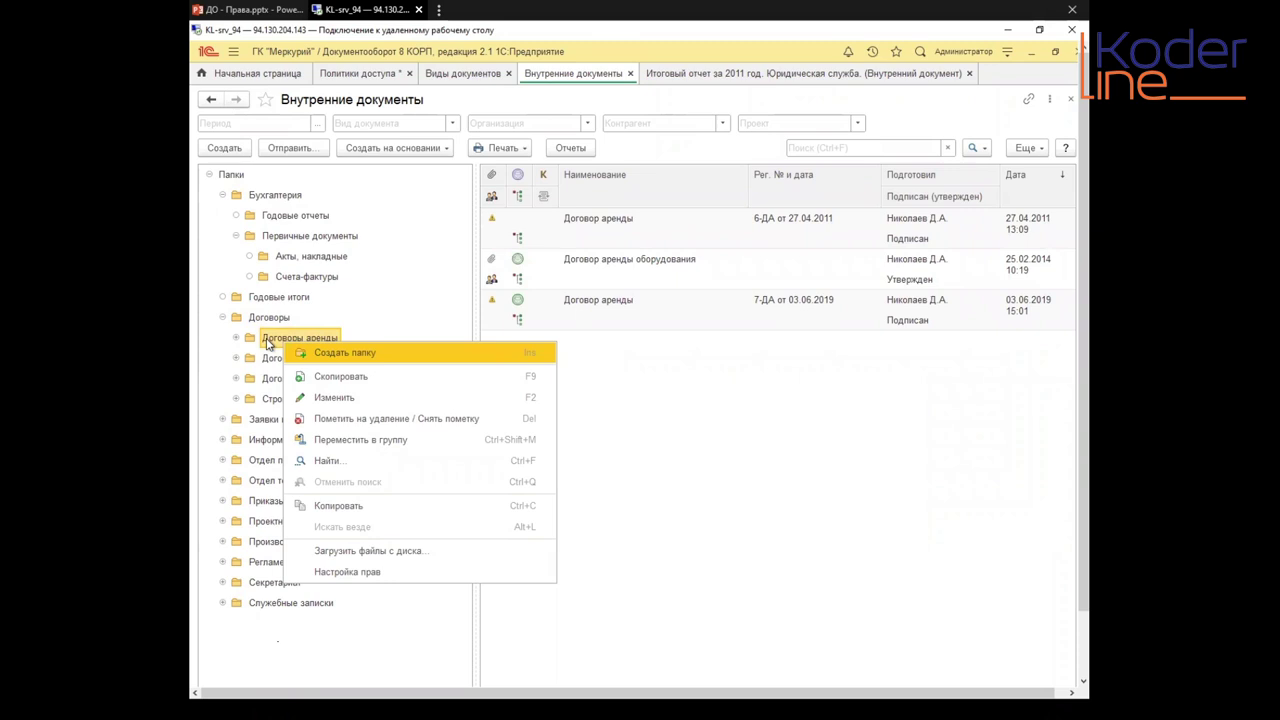
pyautogui.click(268, 343)
pyautogui.rightClick(280, 339)
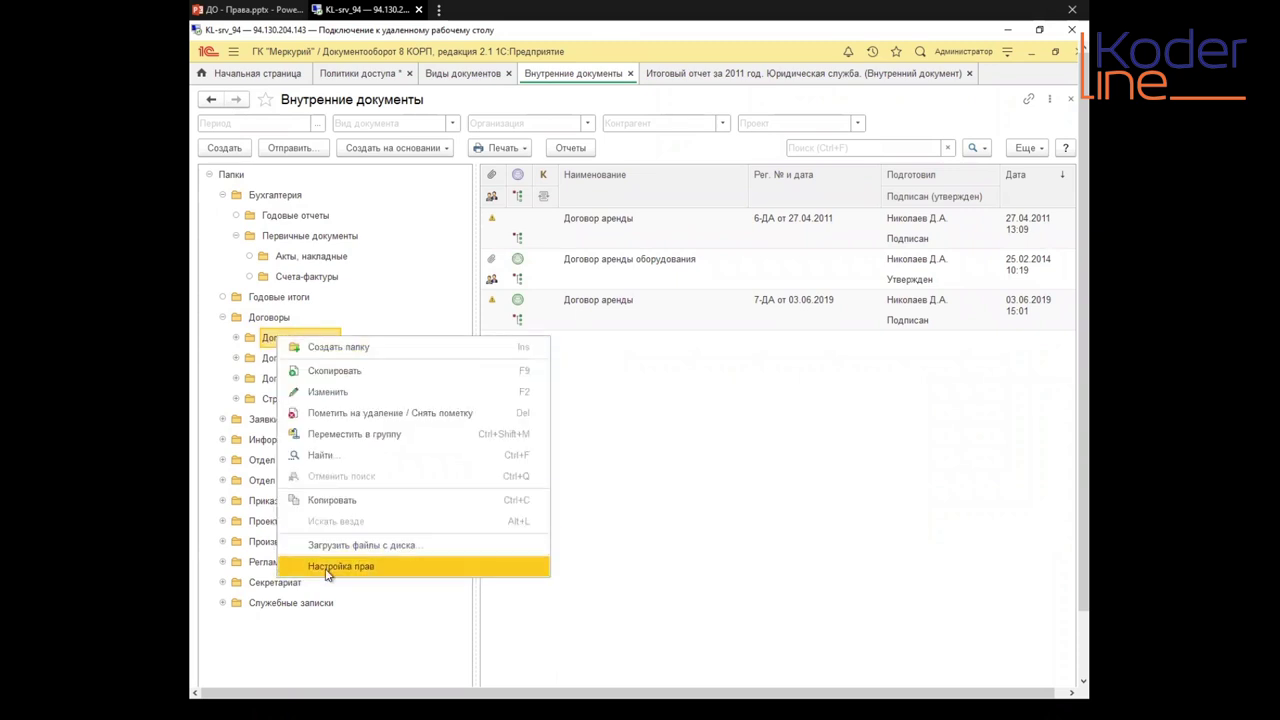
pyautogui.click(268, 338)
# Step: Check the Для подпапок option in the access rights of the Договоры folder and close the rights settings
pyautogui.click(262, 317)
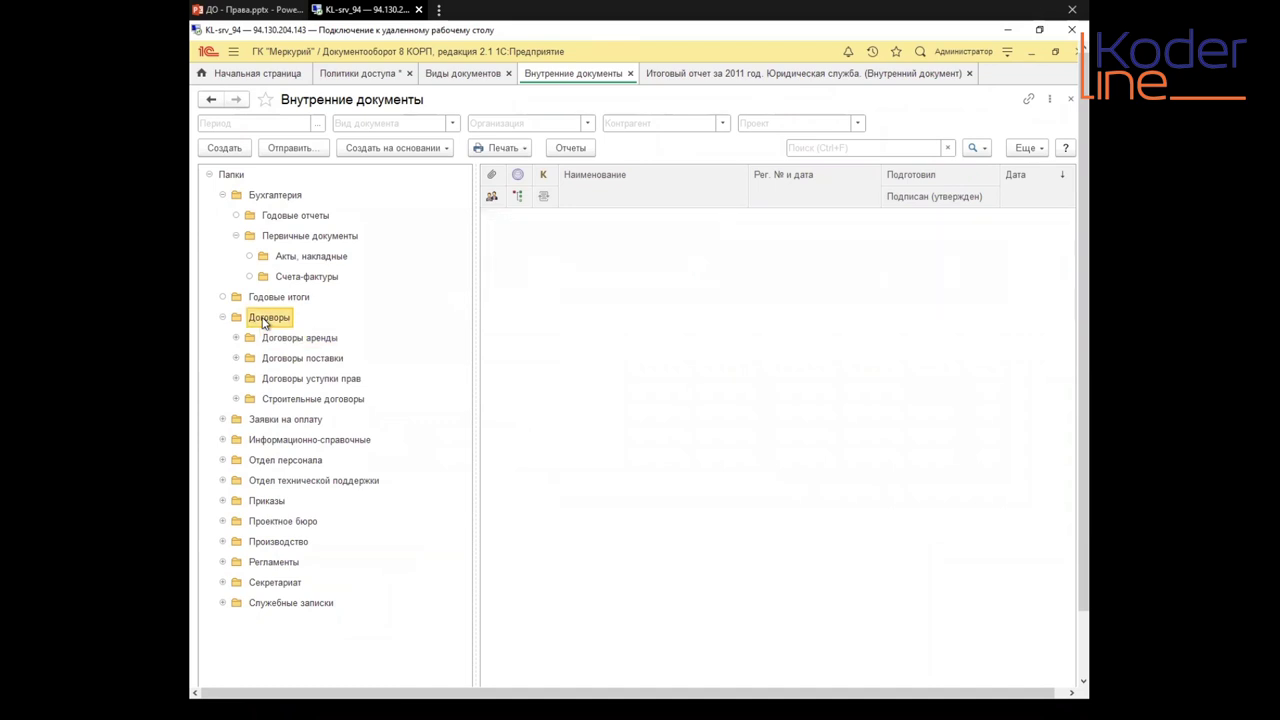
pyautogui.rightClick(270, 321)
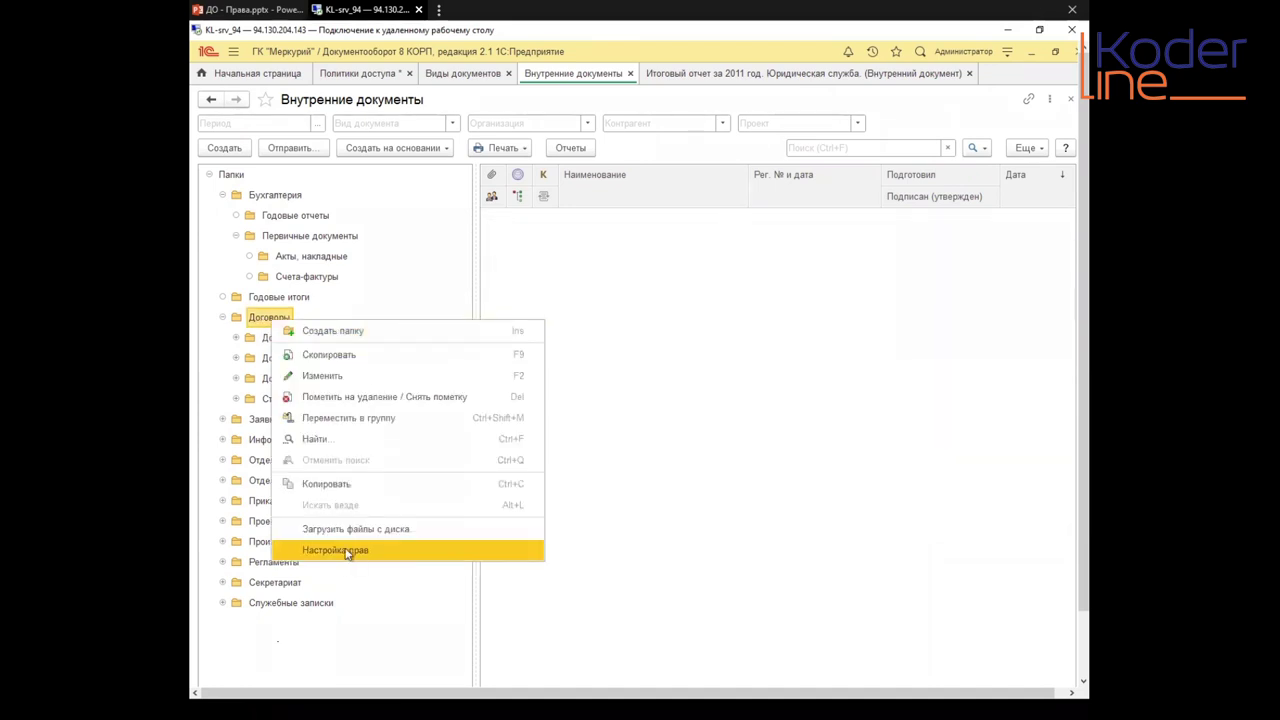
pyautogui.click(348, 550)
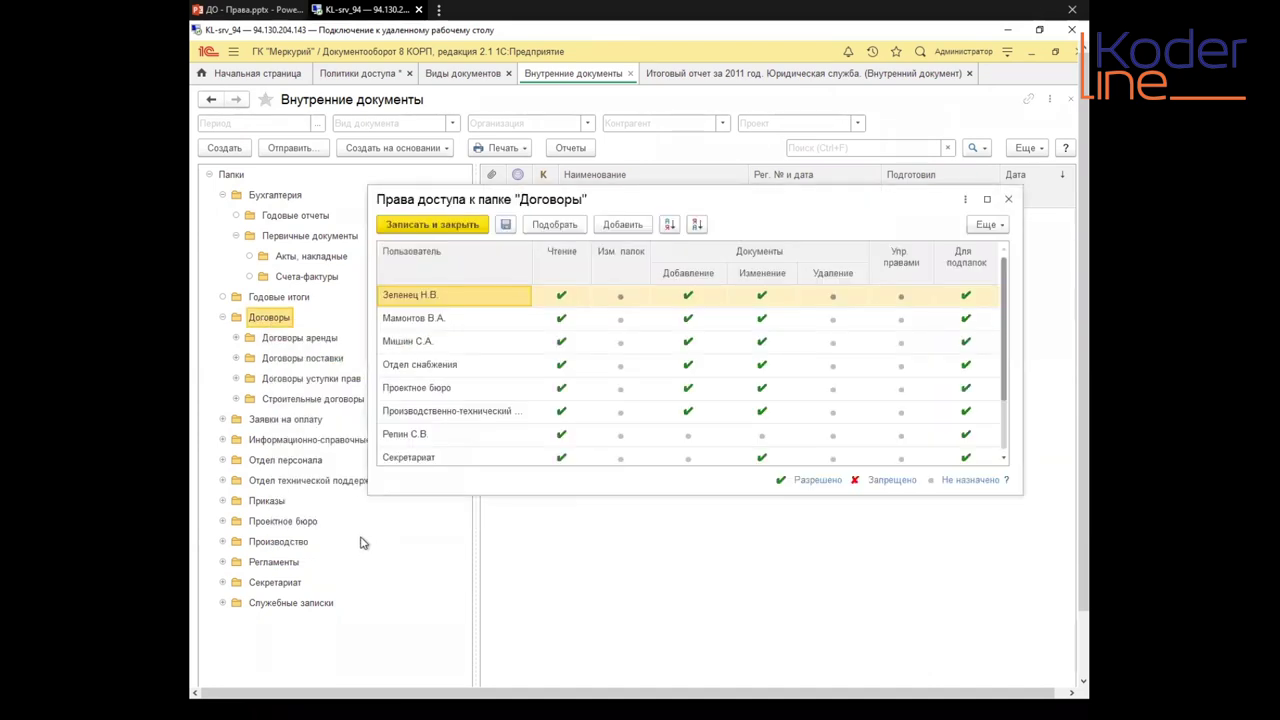
pyautogui.click(968, 298)
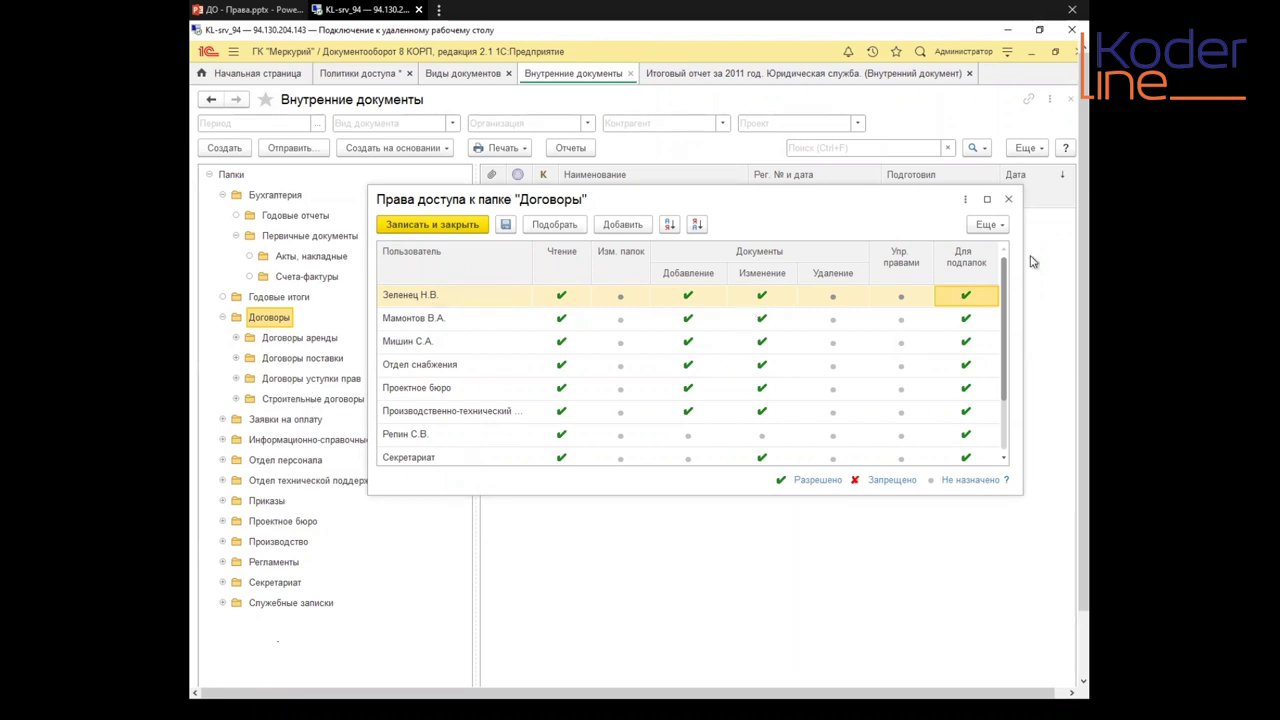
pyautogui.click(1008, 199)
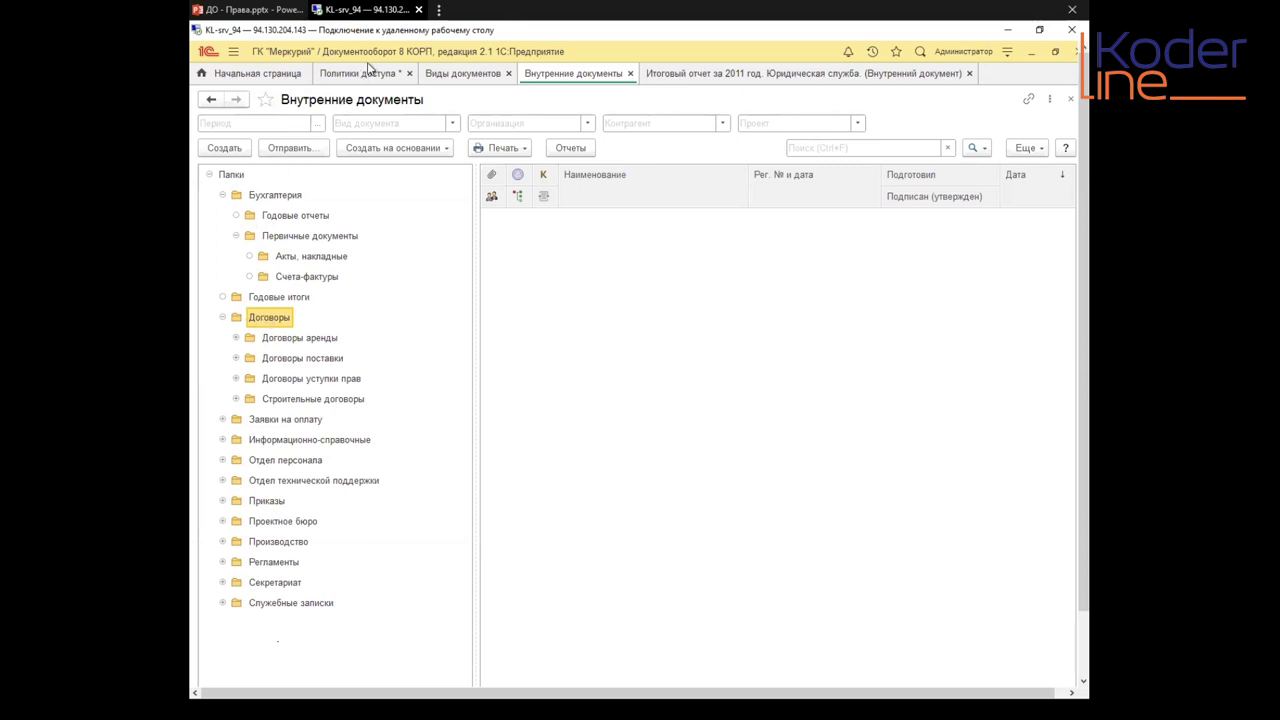
# Step: Open the Договор аренды оборудования document from the Договоры аренды folder
pyautogui.moveTo(243, 17)
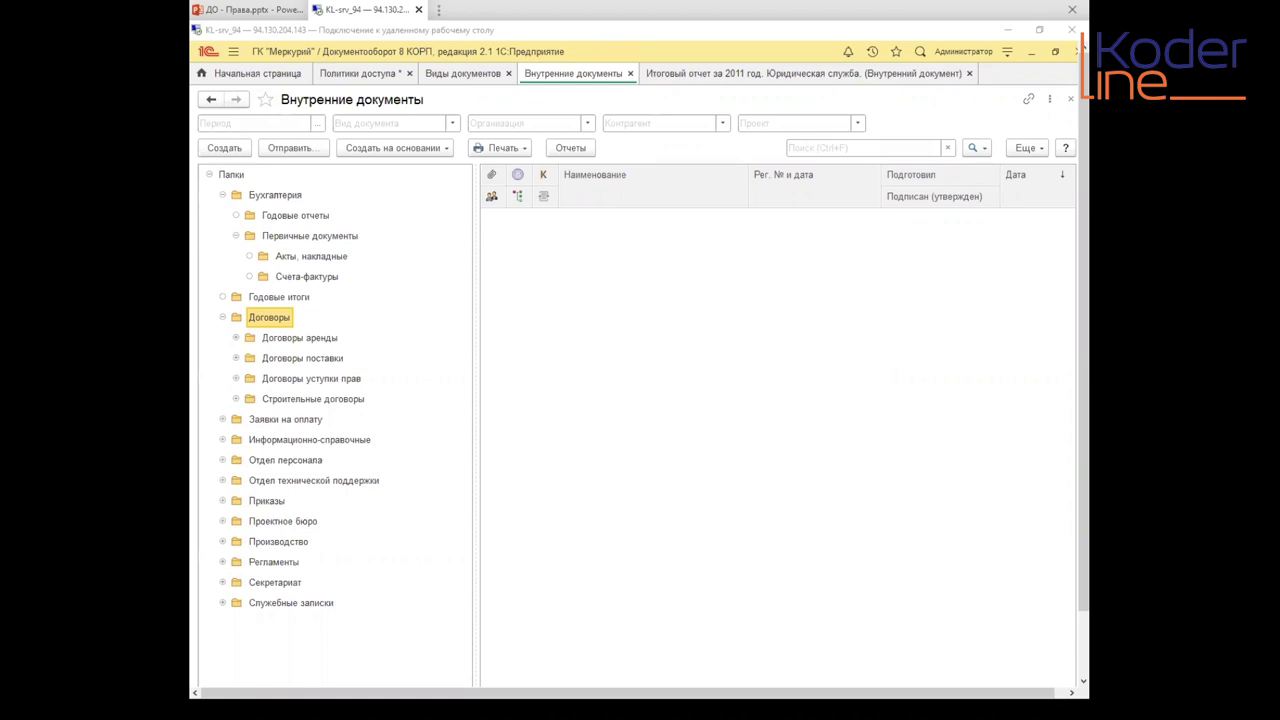
pyautogui.click(596, 246)
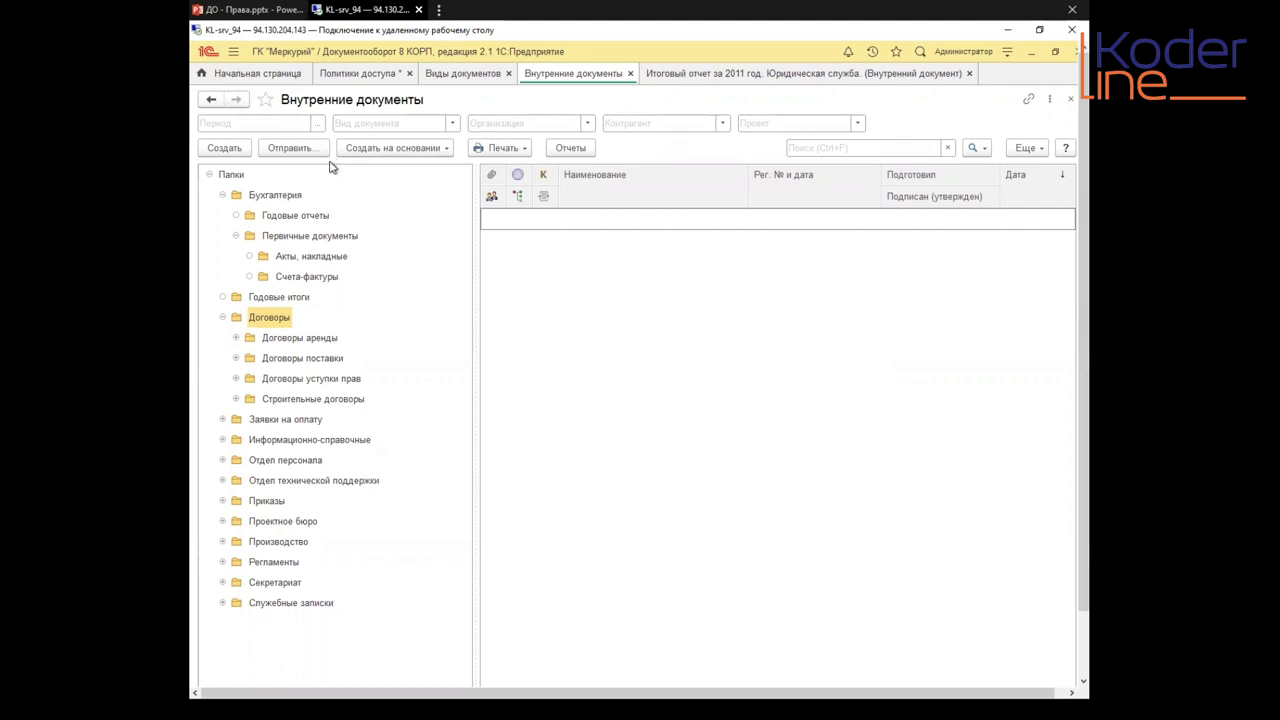
pyautogui.click(283, 340)
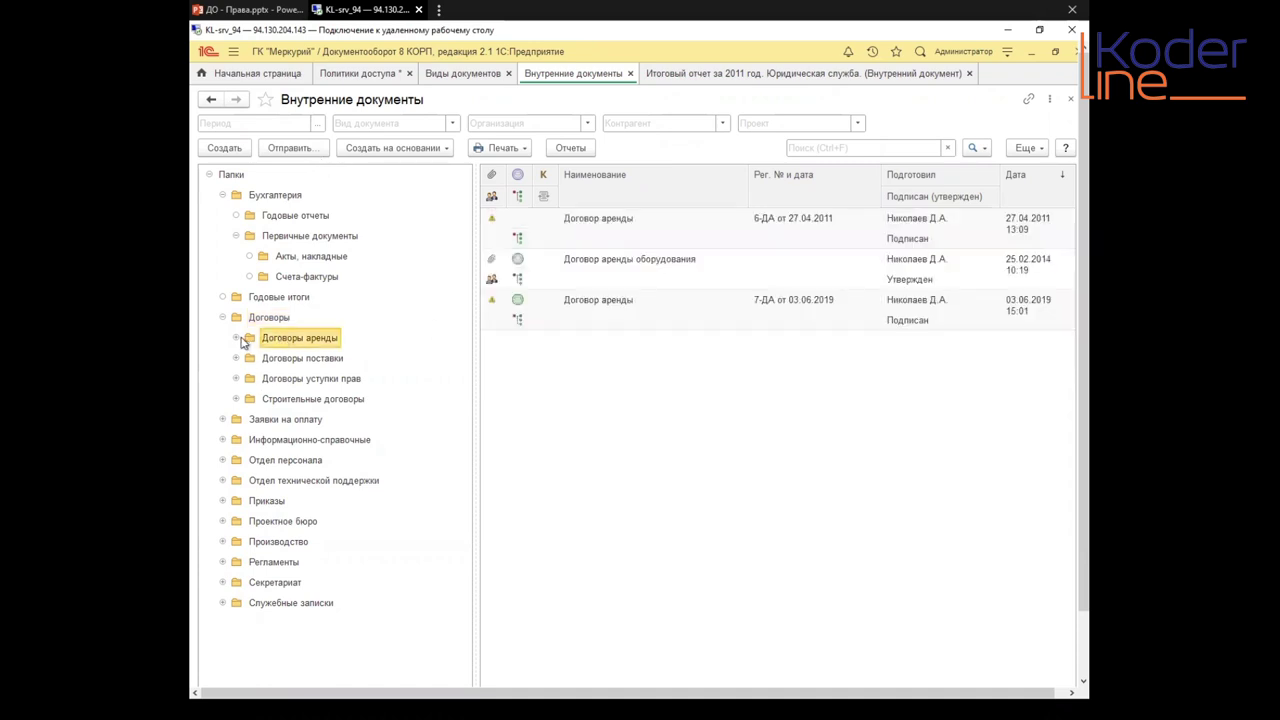
pyautogui.click(600, 263)
pyautogui.doubleClick(600, 263)
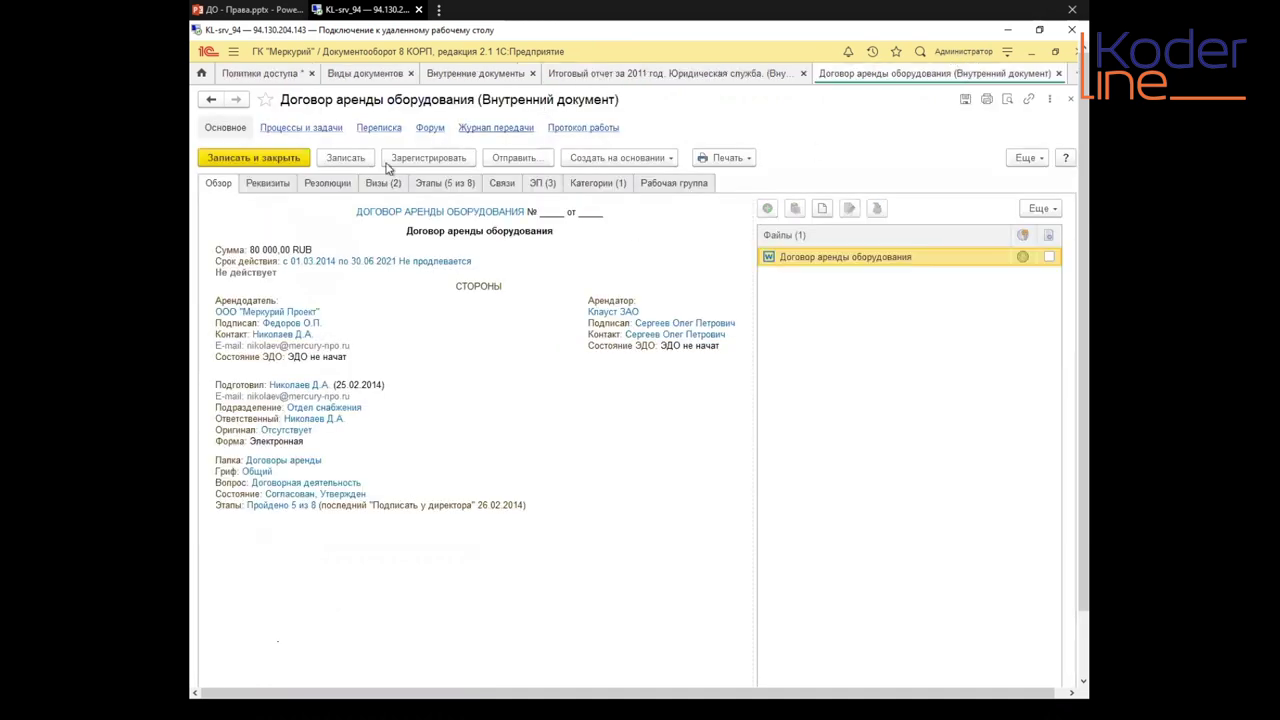
# Step: Show the Реквизиты of the equipment lease contract and check whether its summary and comment fields can be edited
pyautogui.click(257, 186)
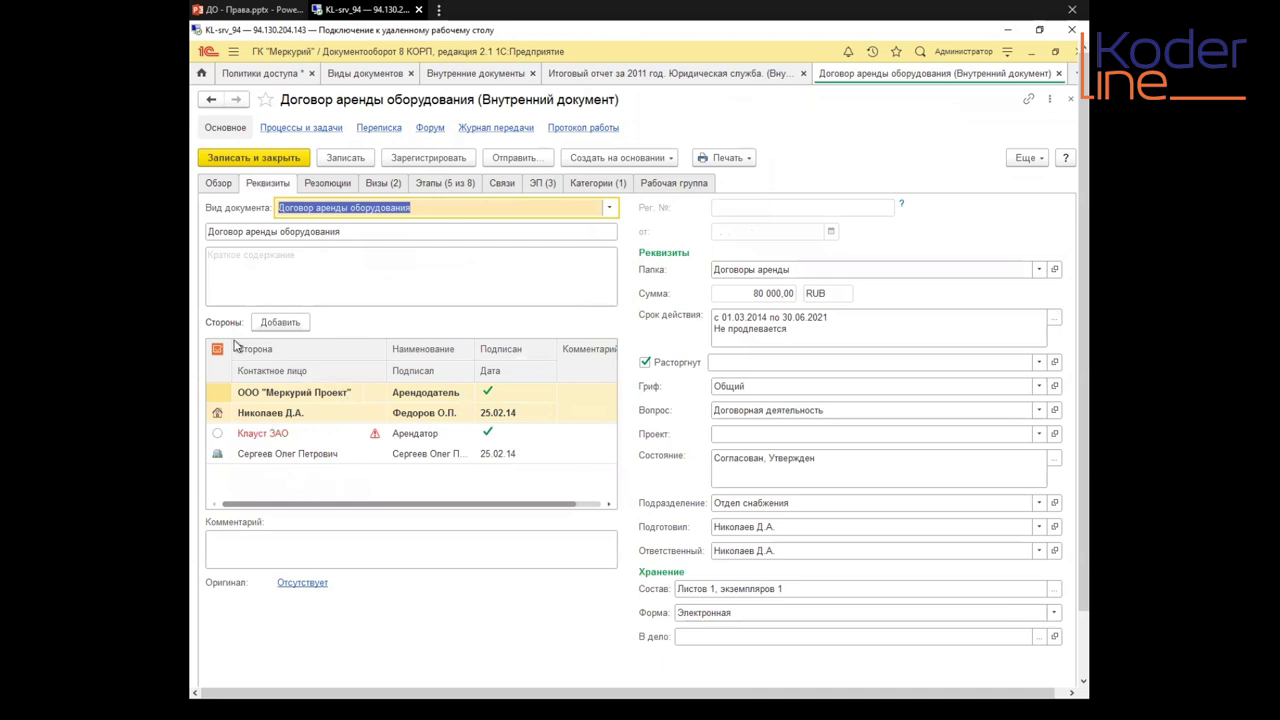
pyautogui.press('Tab')
pyautogui.press('Tab')
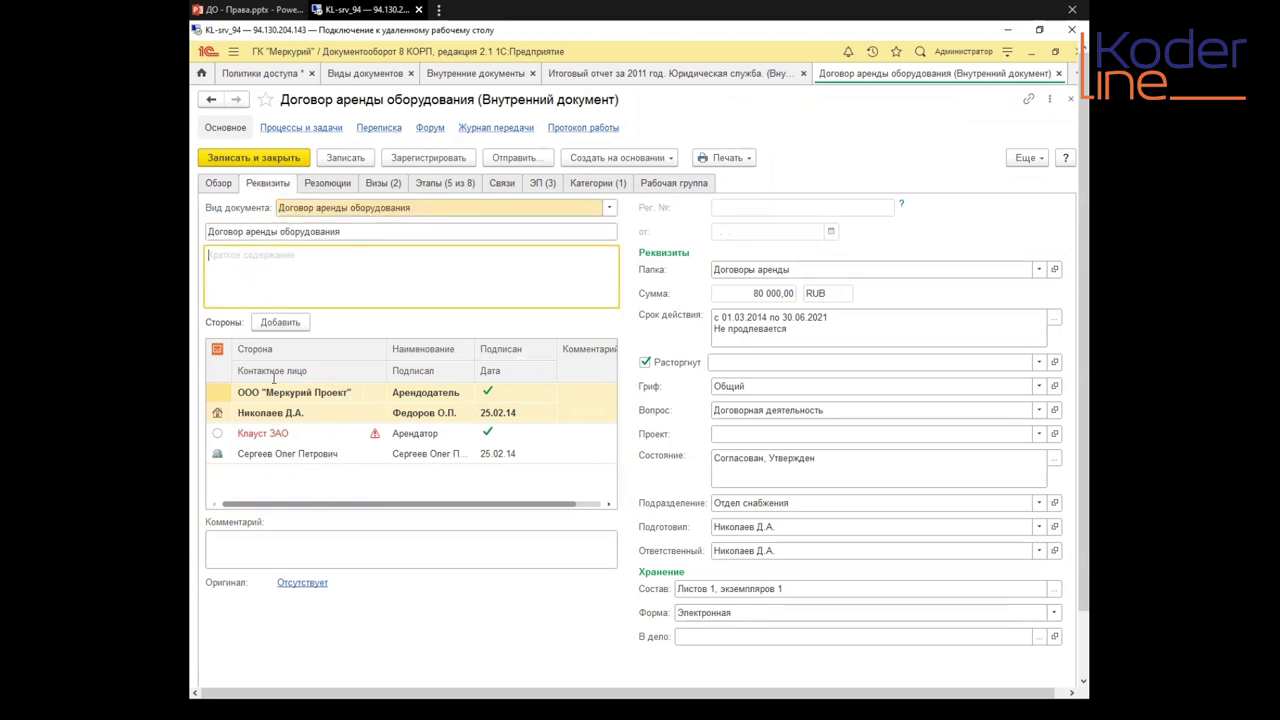
pyautogui.click(325, 538)
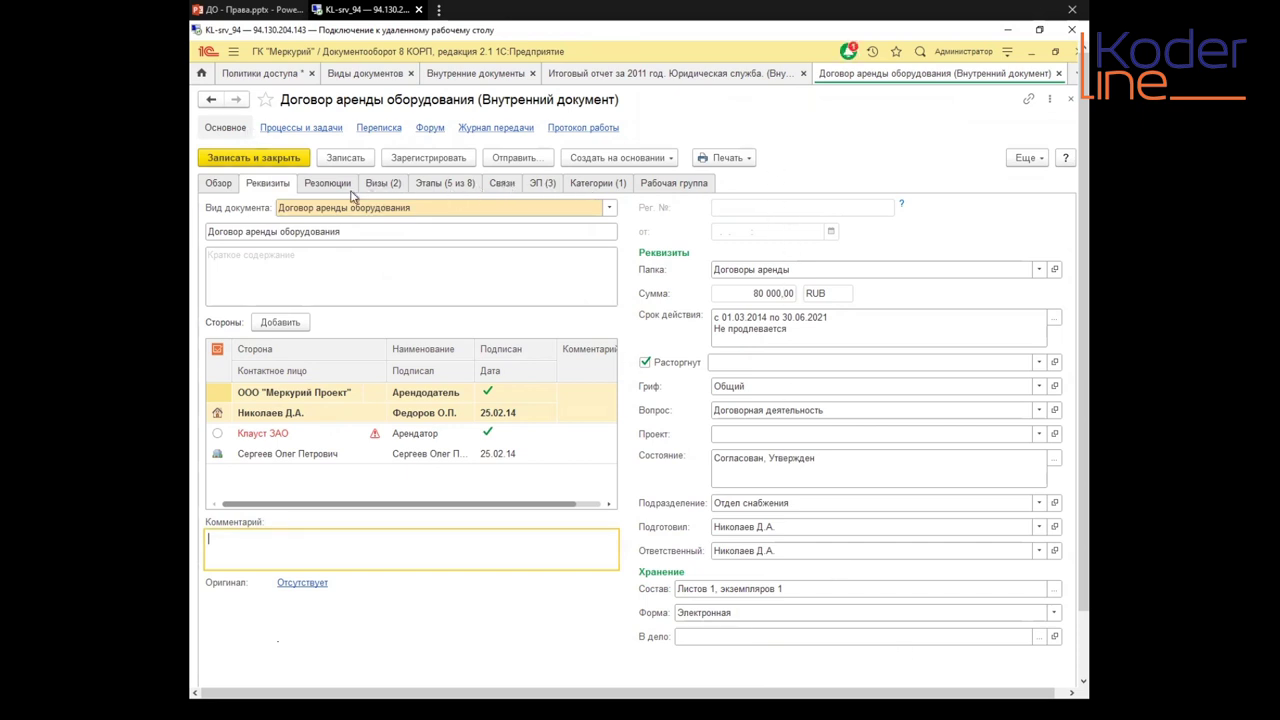
# Step: Start a second 1С:Документооборот session as the production department head and maximize its window
pyautogui.click(1031, 51)
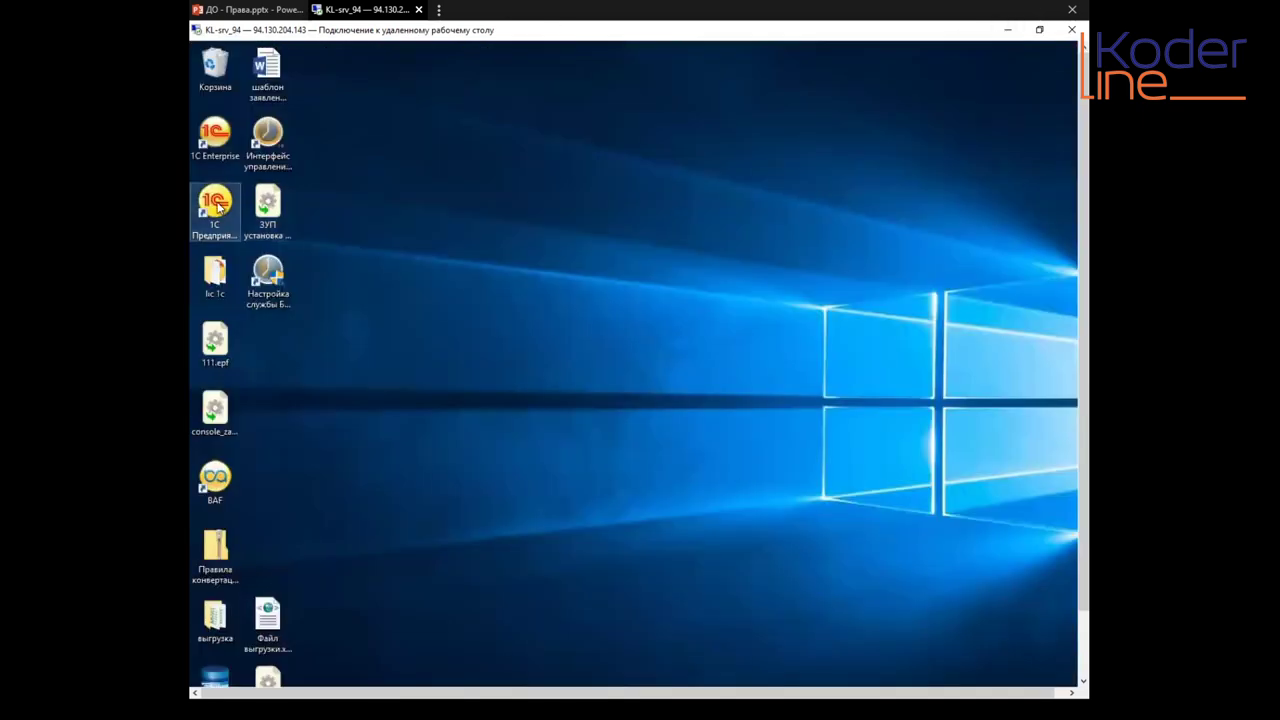
pyautogui.doubleClick(219, 206)
pyautogui.click(812, 122)
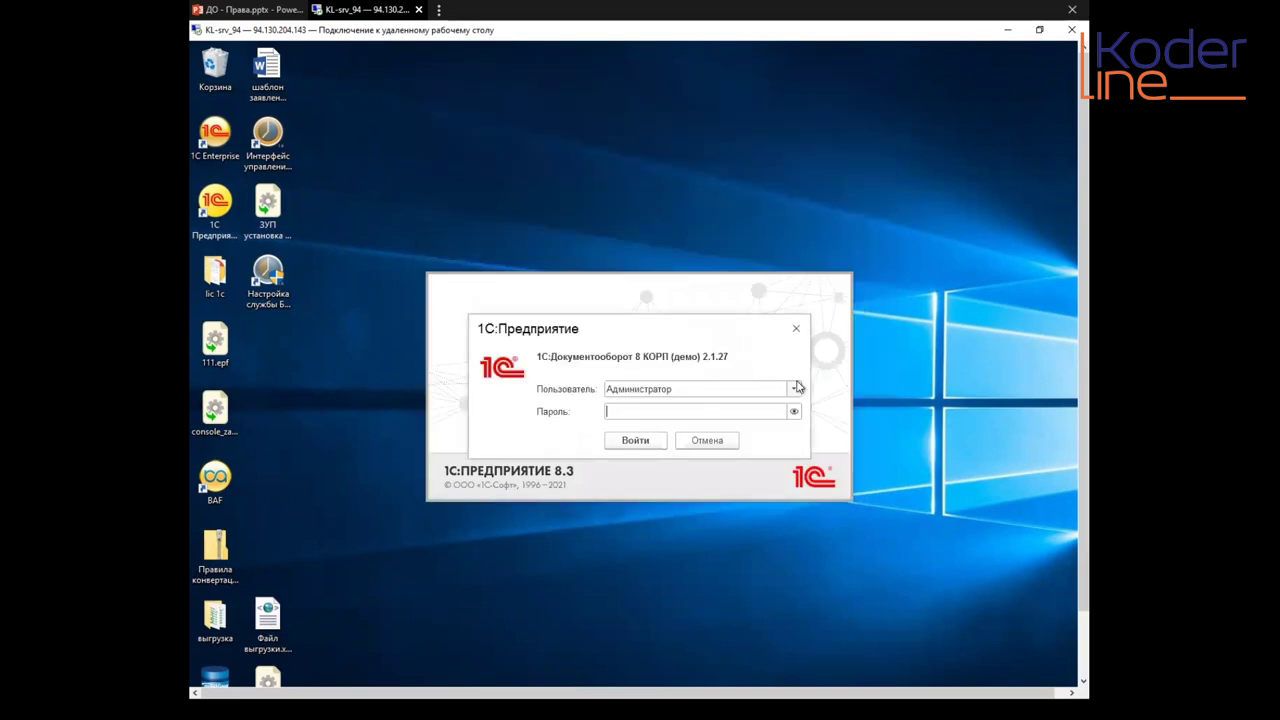
pyautogui.click(794, 388)
pyautogui.click(709, 430)
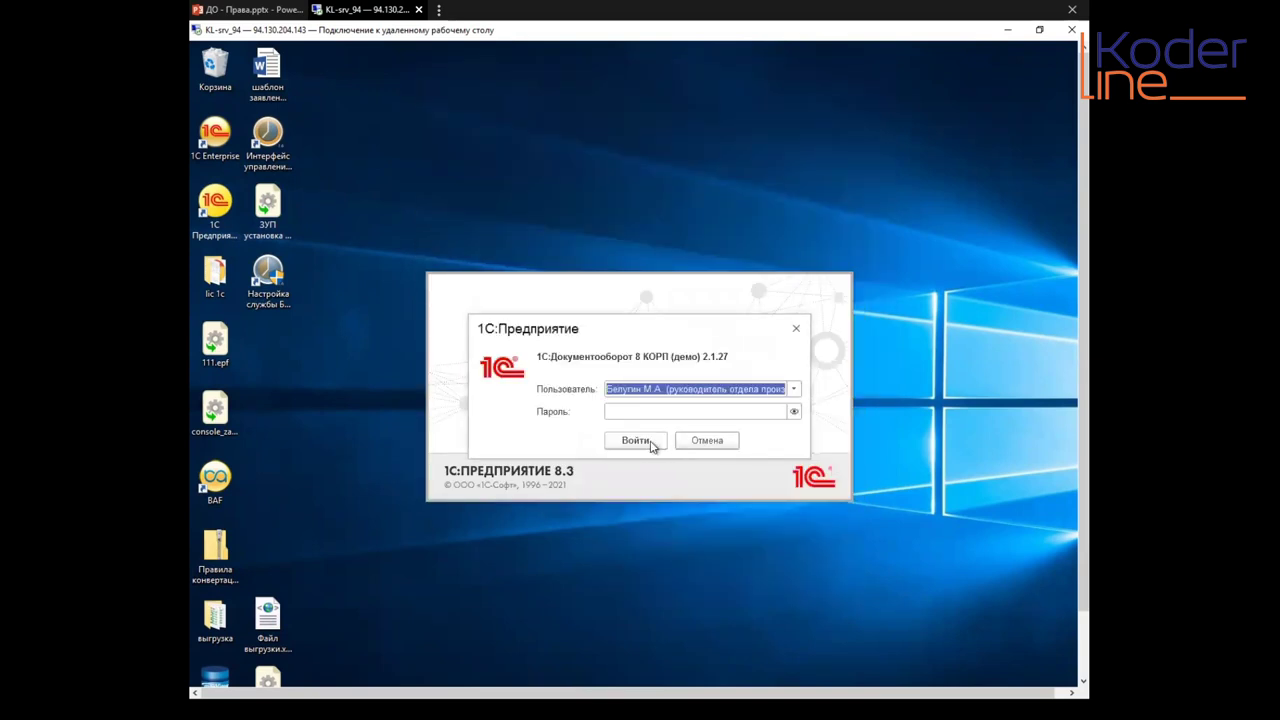
pyautogui.click(650, 443)
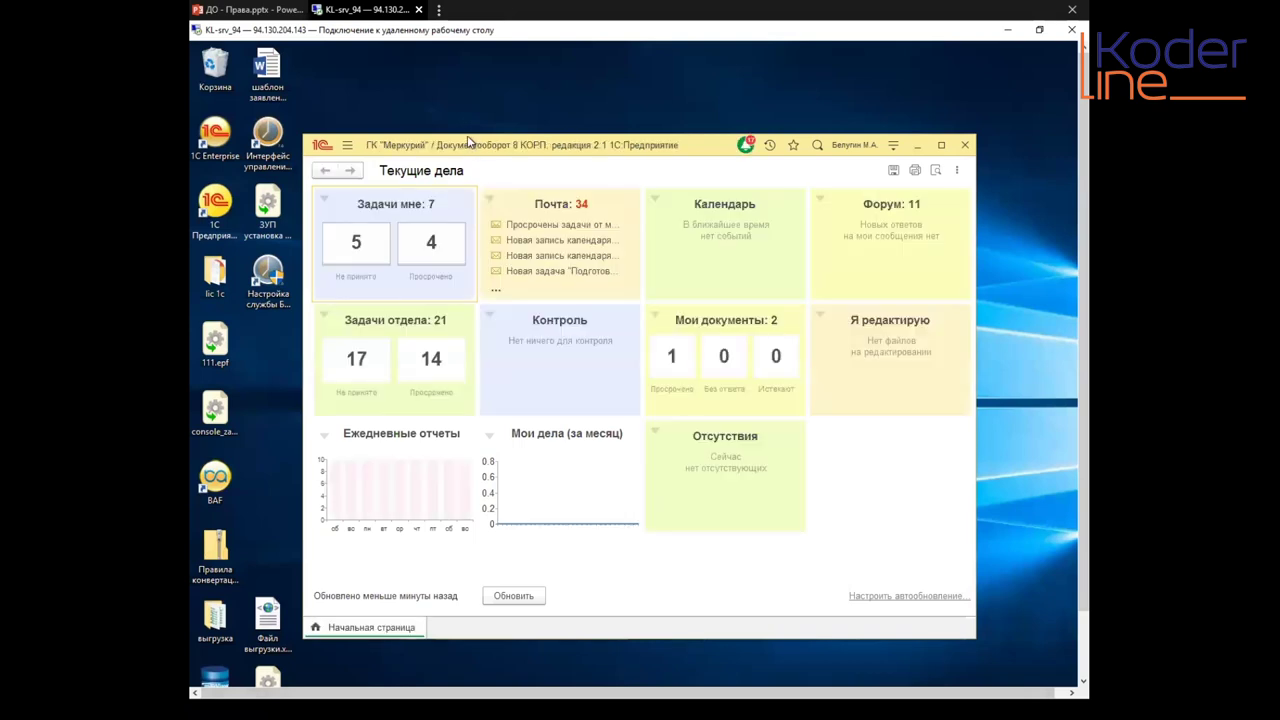
pyautogui.doubleClick(466, 147)
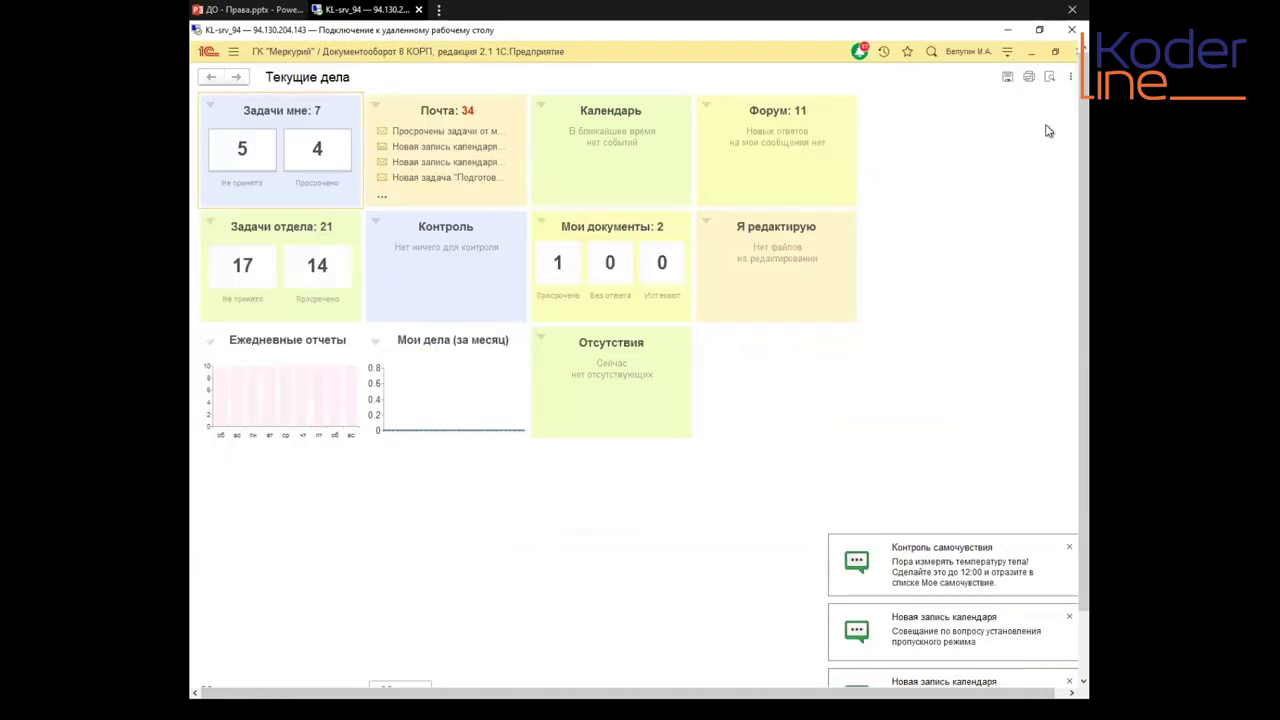
# Step: Open the internal documents list and the document Договор поставки строительных материалов с Инвест-Строй from it
pyautogui.click(235, 53)
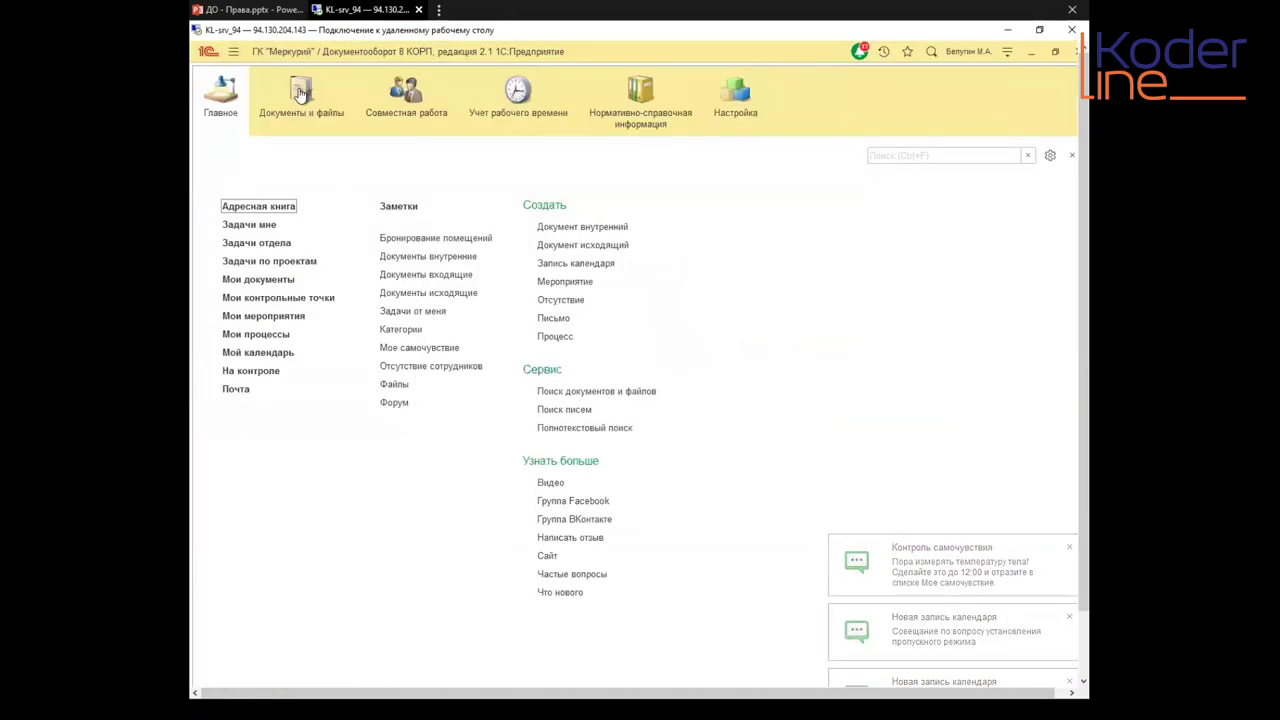
pyautogui.moveTo(258, 105)
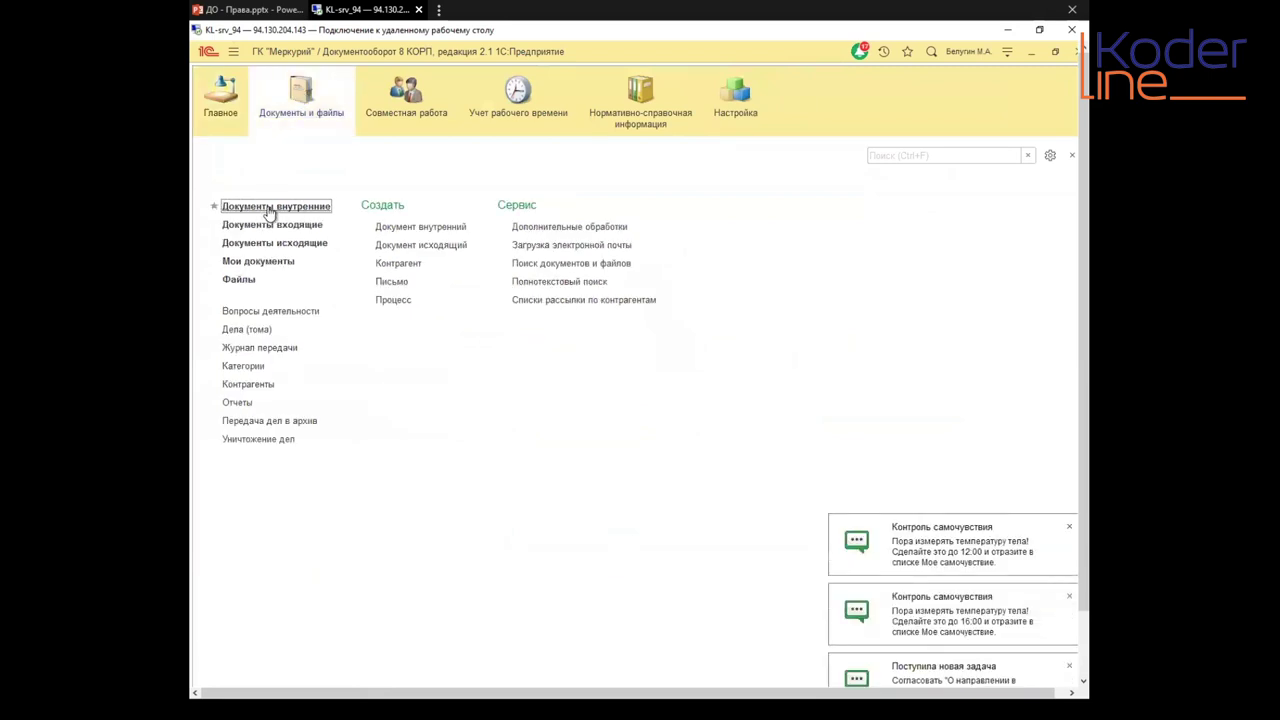
pyautogui.click(270, 207)
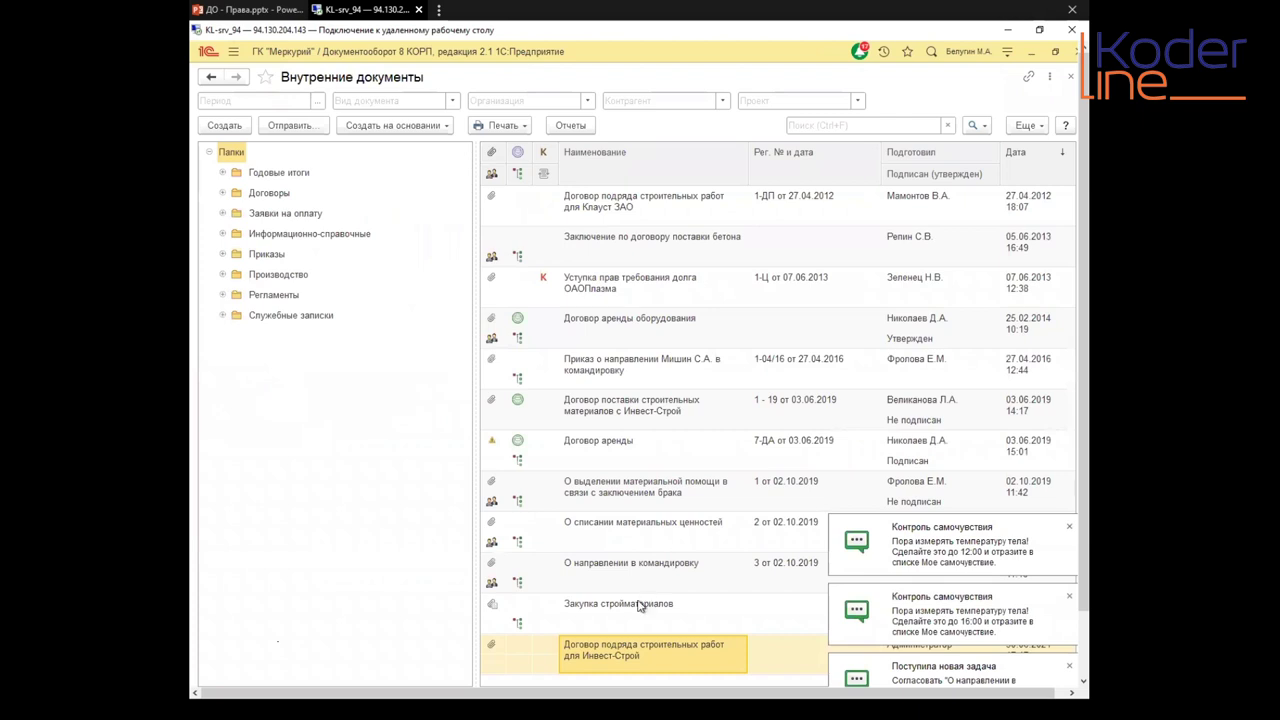
pyautogui.click(613, 405)
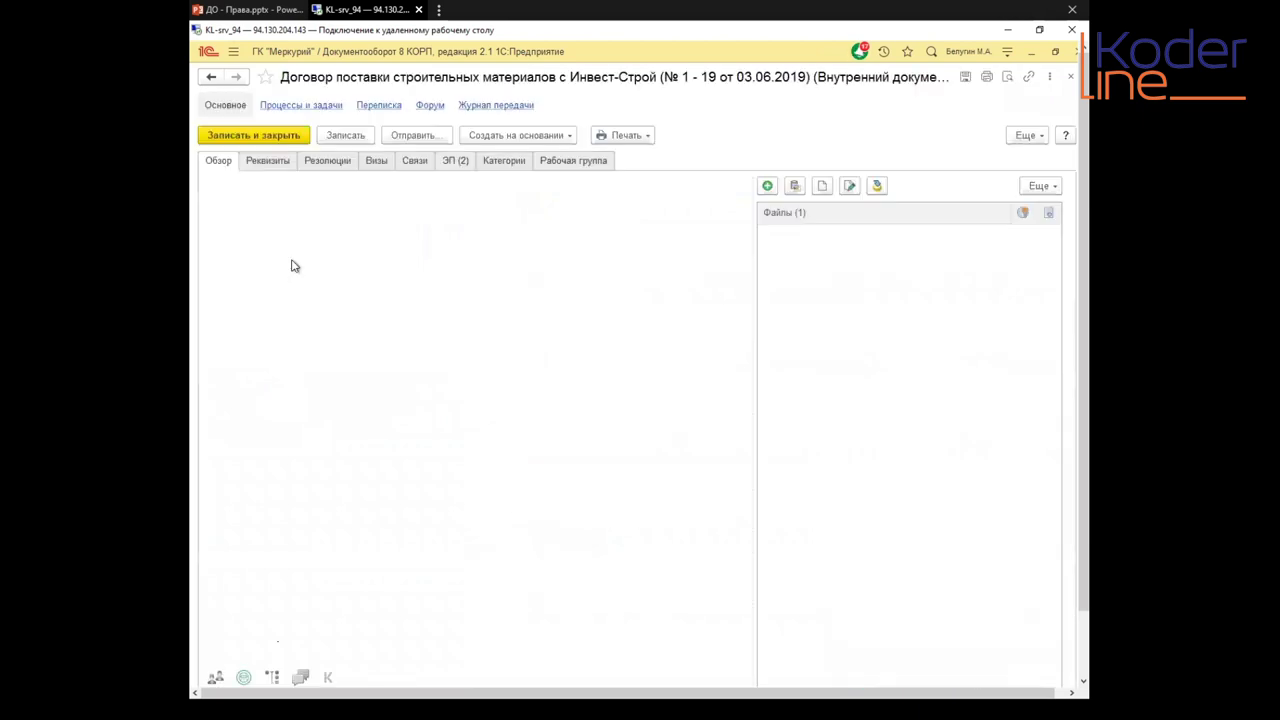
# Step: Show the Реквизиты of the supply contract and check whether its summary and comment fields can be edited
pyautogui.click(264, 162)
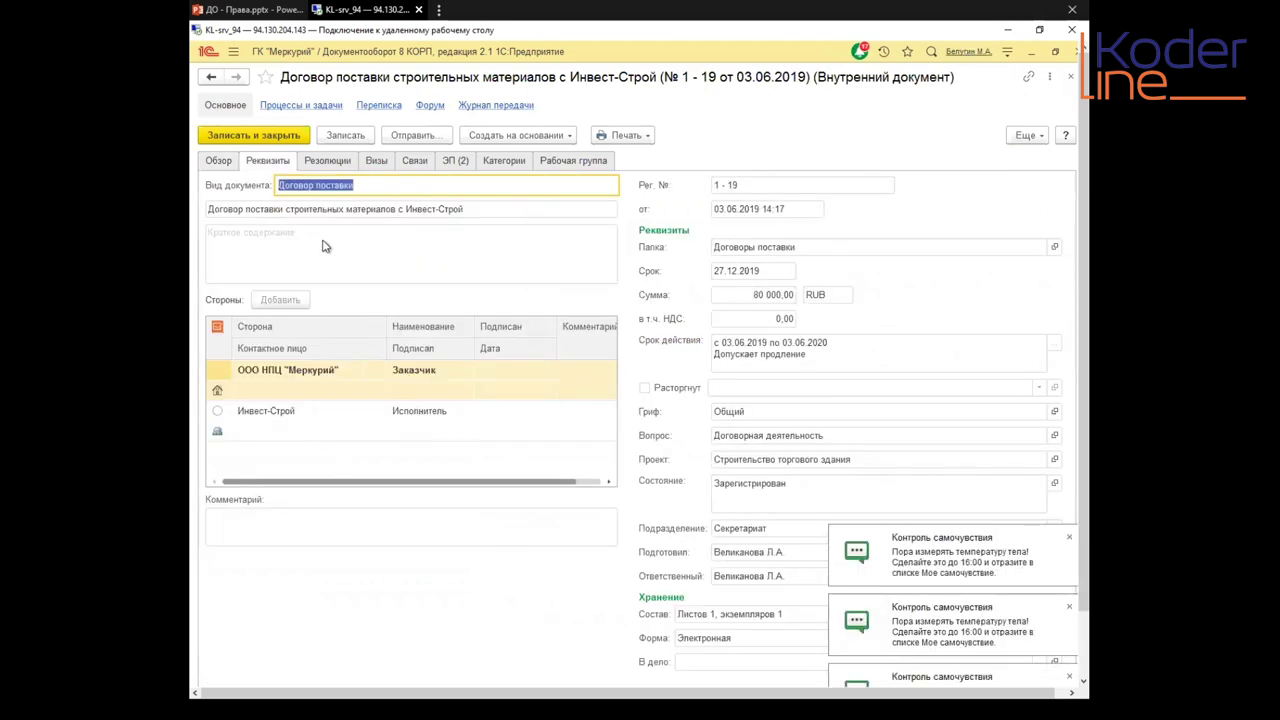
pyautogui.click(288, 250)
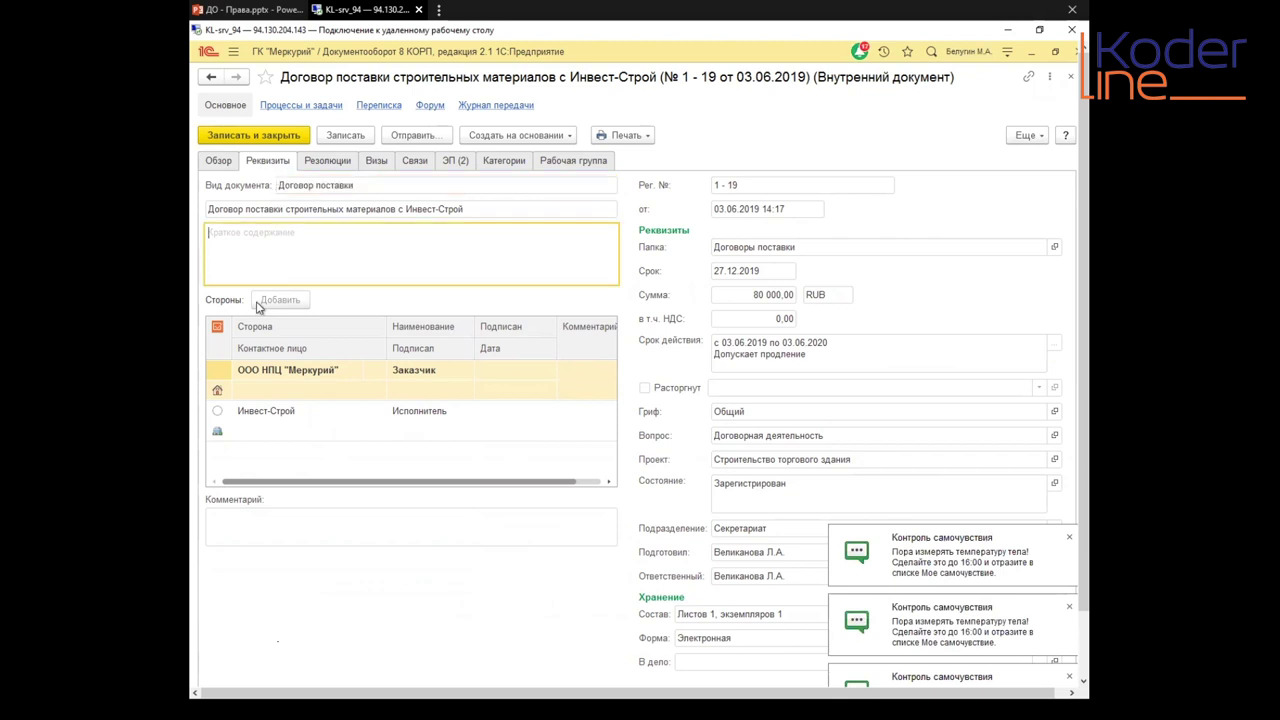
pyautogui.click(384, 532)
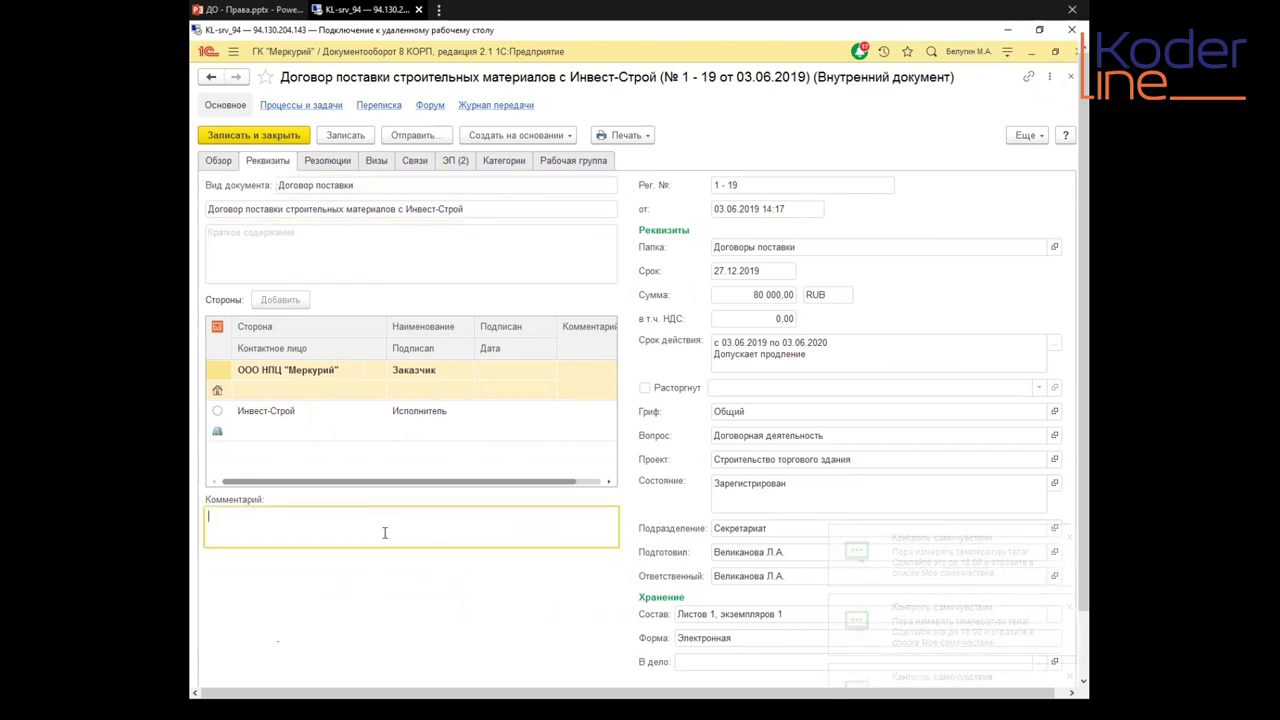
pyautogui.click(314, 274)
# Step: Check the supply contract's Папка, НДС, Подготовил and Состояние fields and its parties table for editing access
pyautogui.click(796, 246)
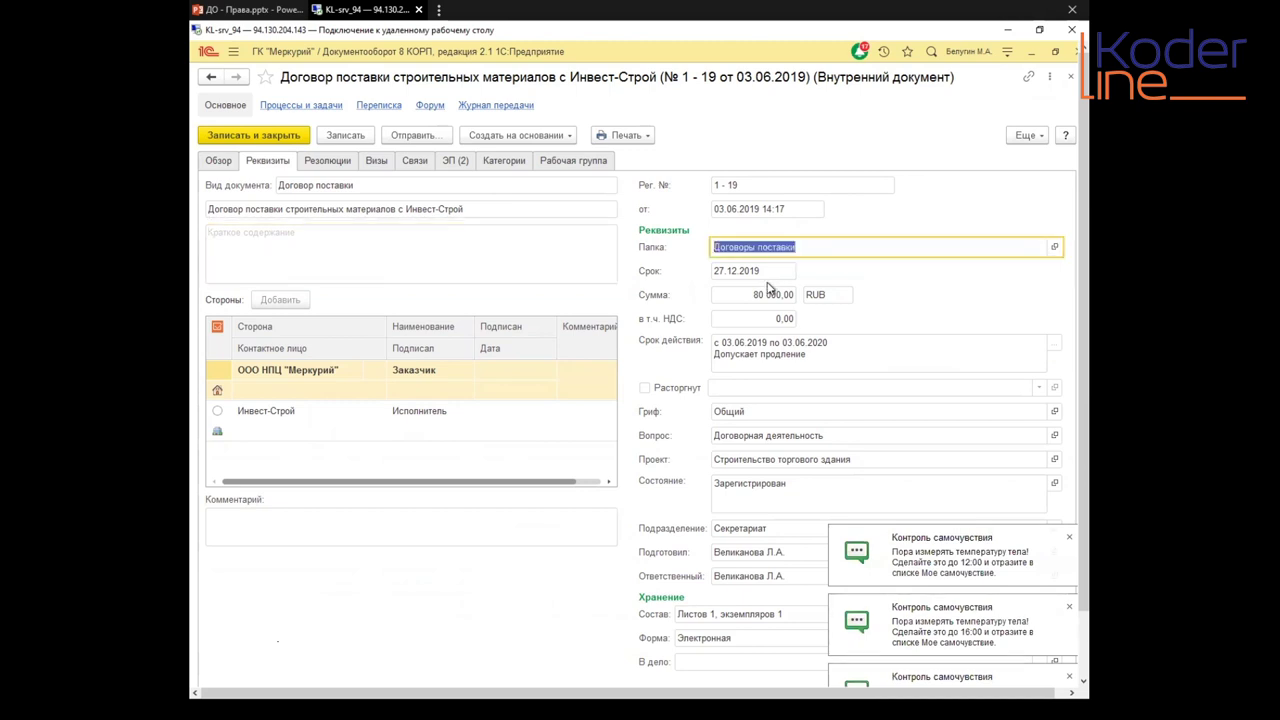
pyautogui.click(736, 318)
pyautogui.click(777, 318)
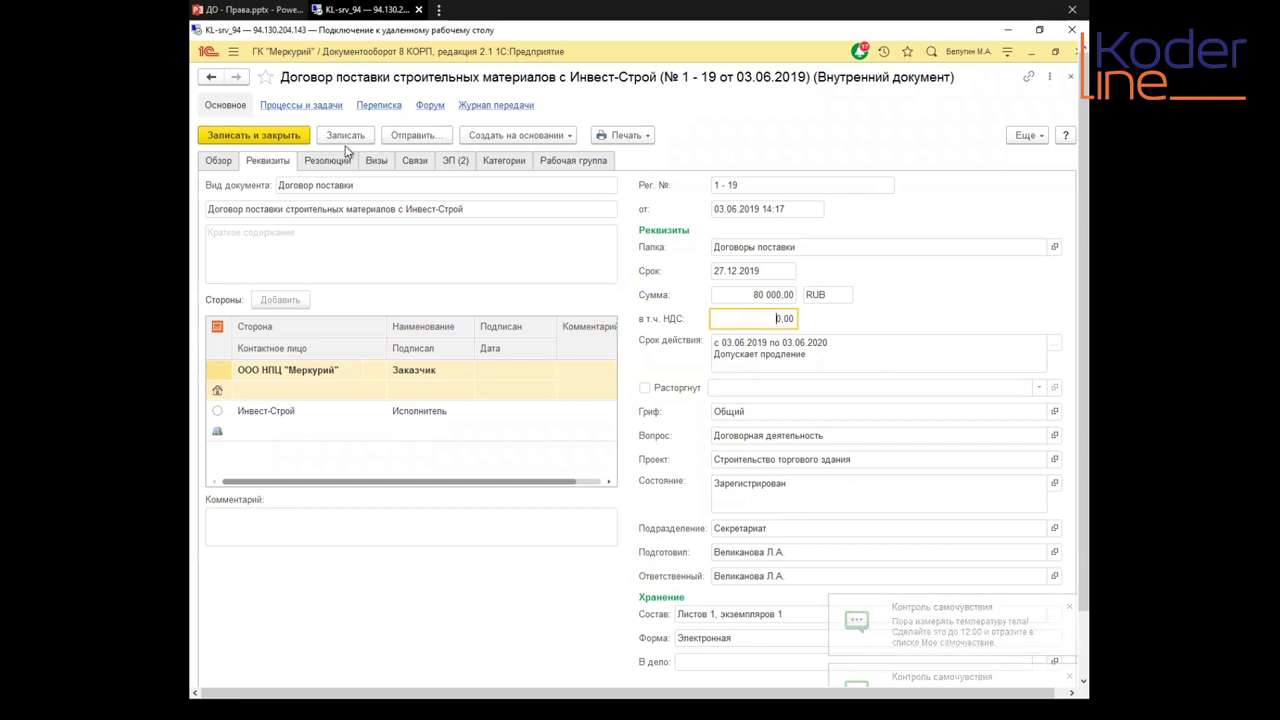
pyautogui.click(796, 553)
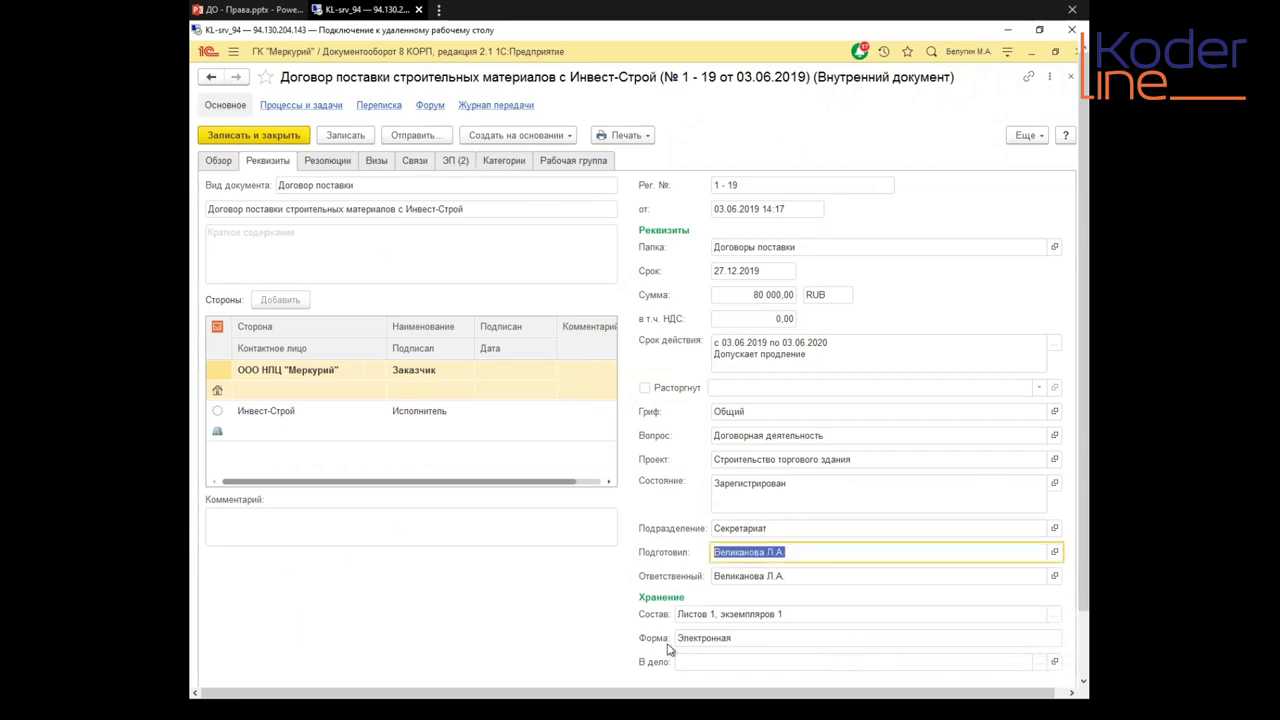
pyautogui.click(844, 494)
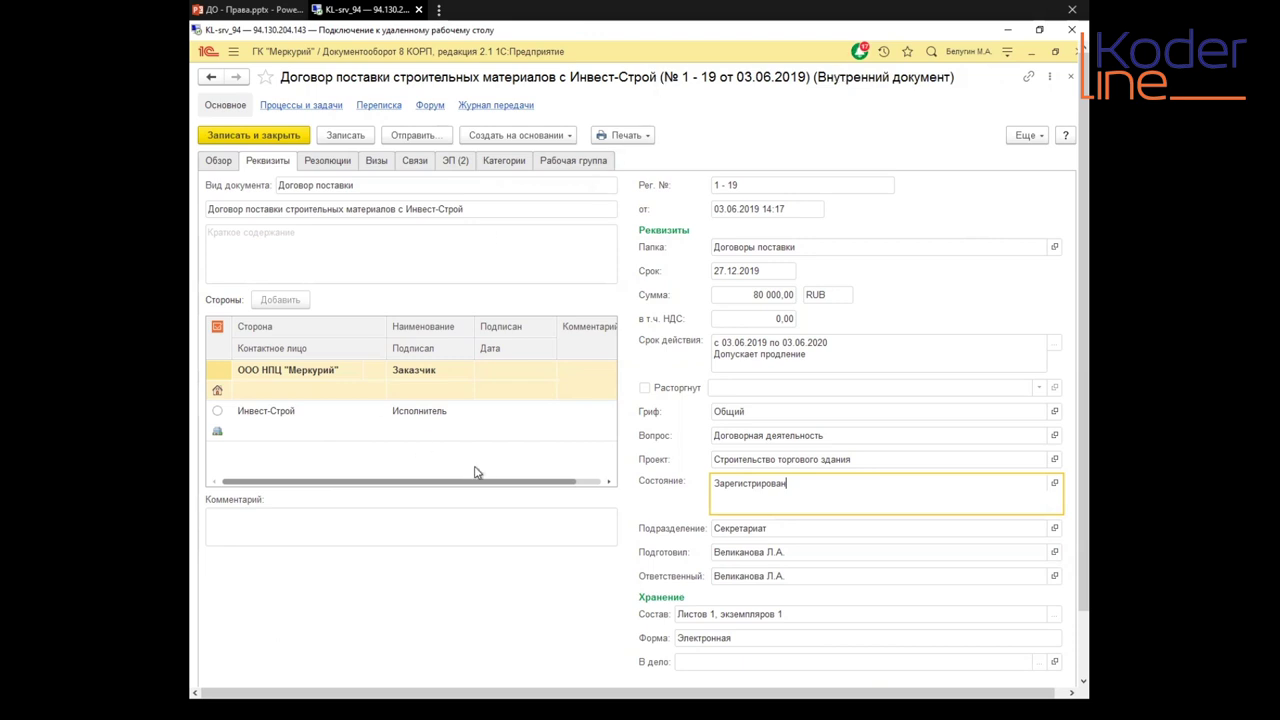
pyautogui.hscroll(2, 506, 487)
pyautogui.moveTo(435, 483); pyautogui.dragTo(390, 483)
# Step: Open the supply contract's state details, dismiss the meeting reminder and check the Рассмотрение field
pyautogui.click(1056, 485)
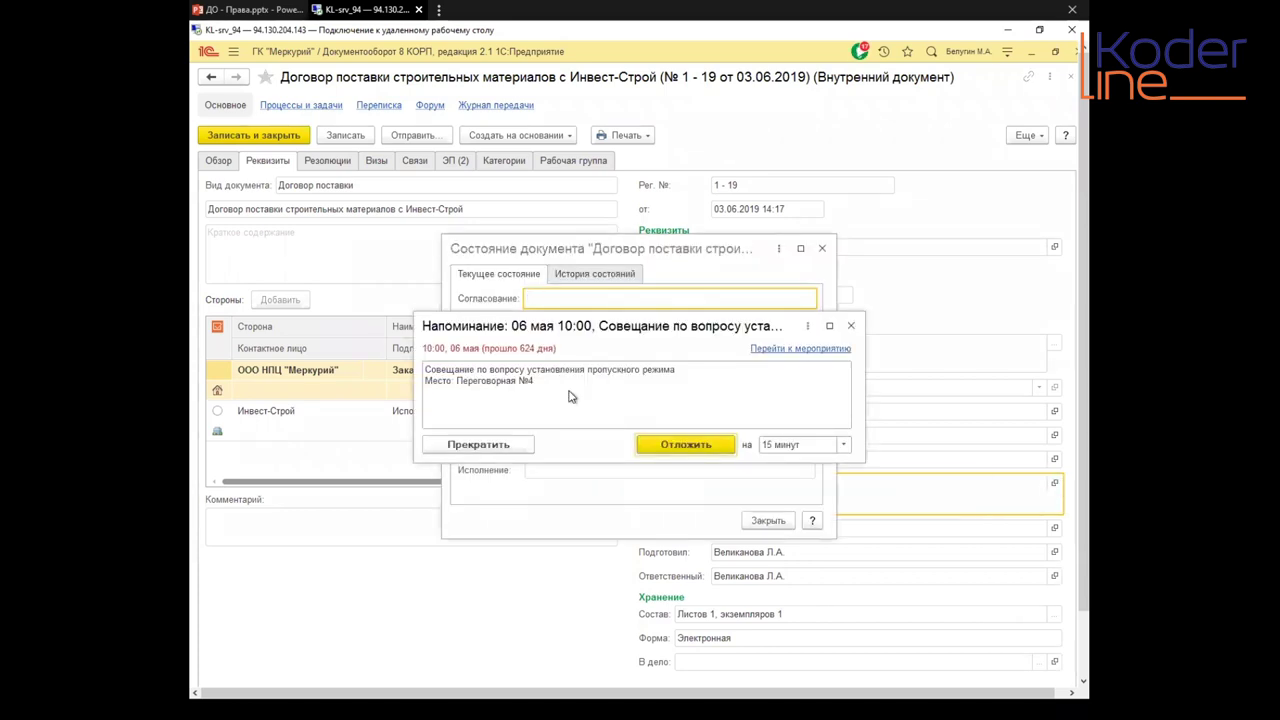
pyautogui.click(852, 326)
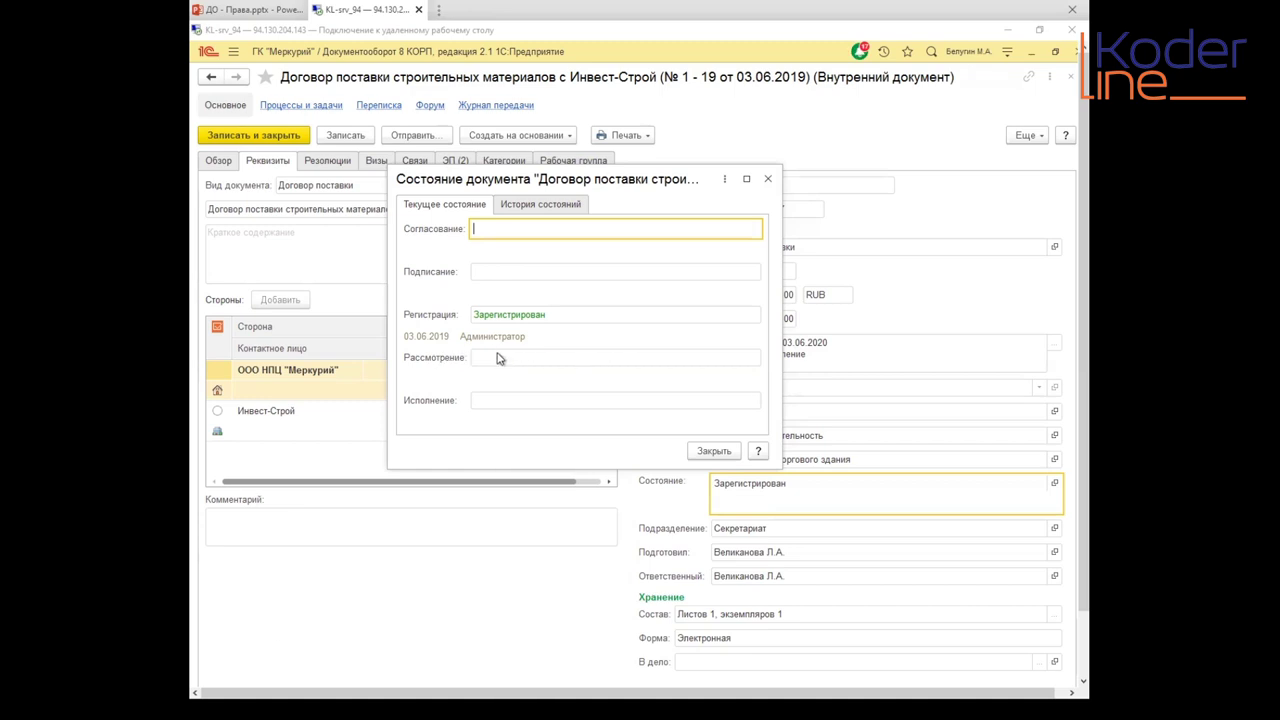
pyautogui.click(721, 357)
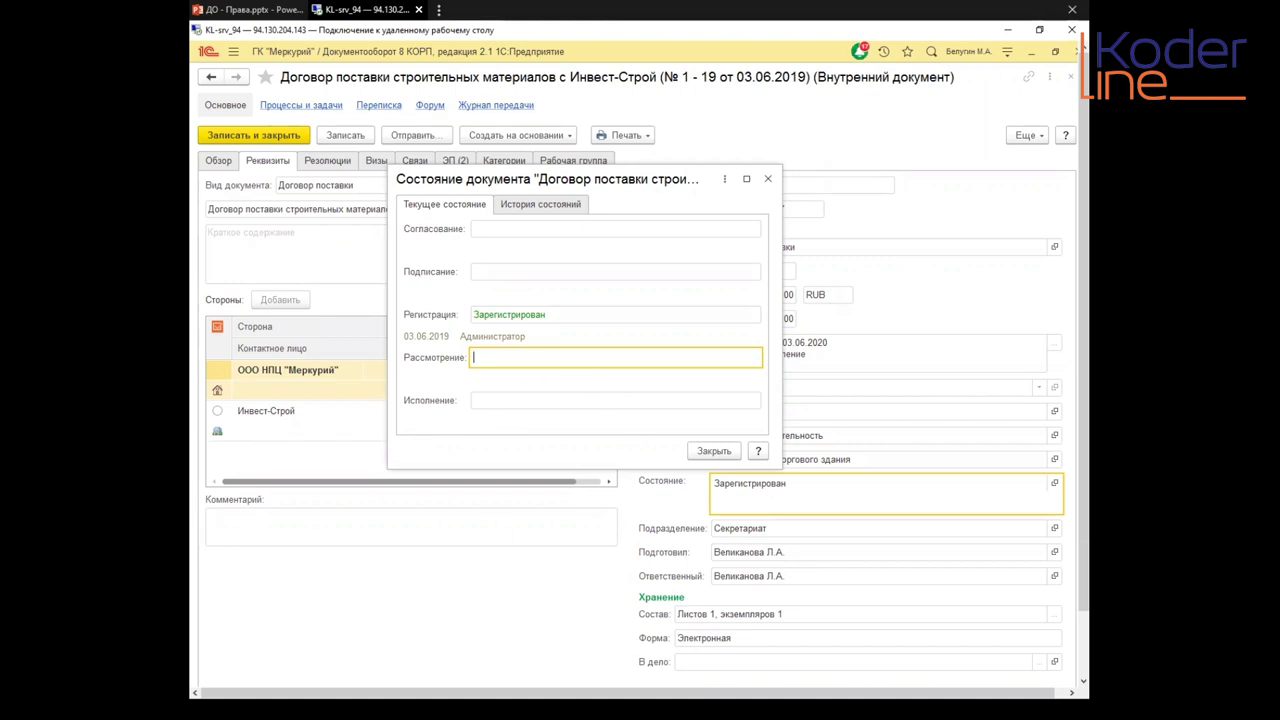
# Step: Check the execution and approval state fields of the supply contract, then close its document state window
pyautogui.click(476, 403)
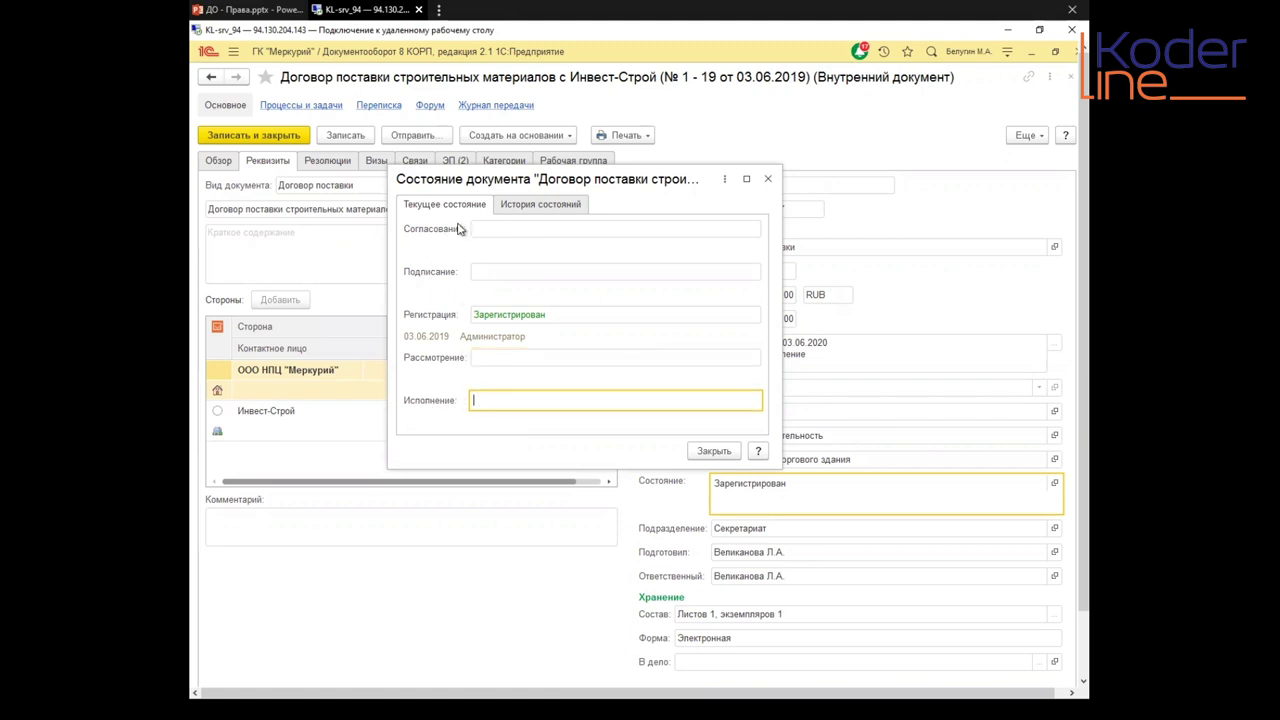
pyautogui.click(514, 229)
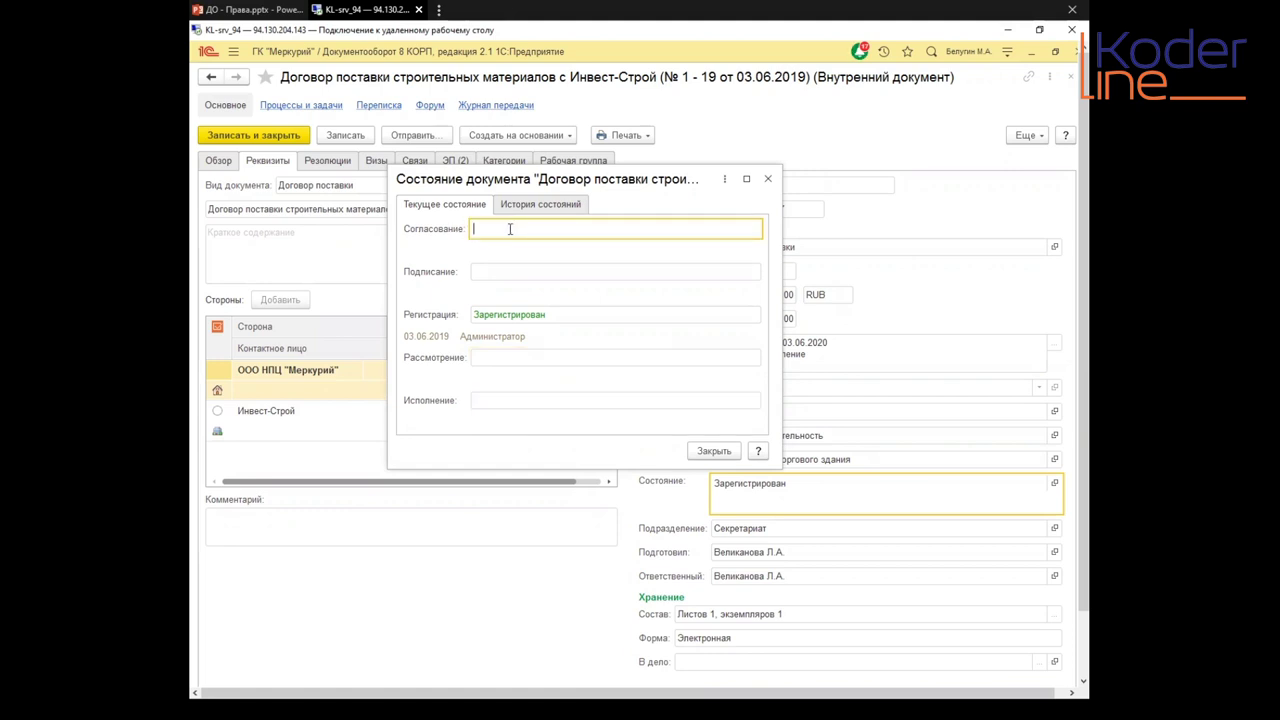
pyautogui.click(767, 180)
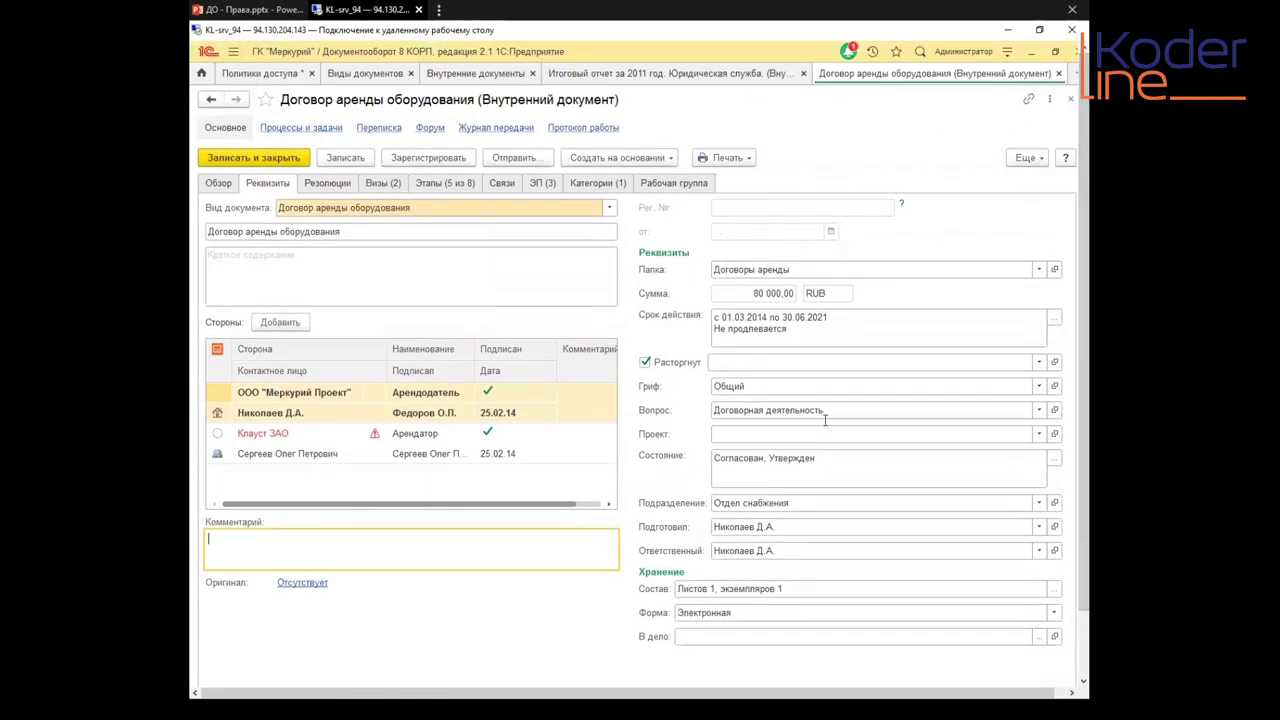
# Step: View the available review states for the equipment lease contract, then cancel without changing its state
pyautogui.click(1055, 458)
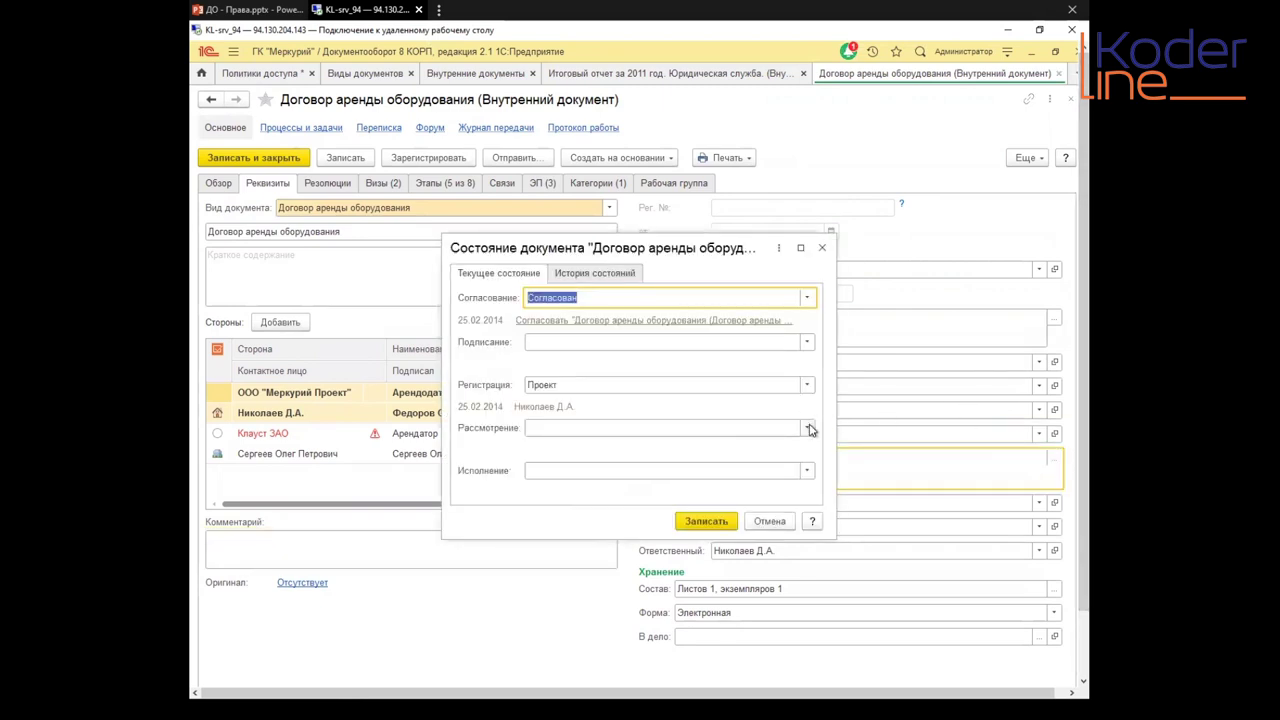
pyautogui.click(810, 428)
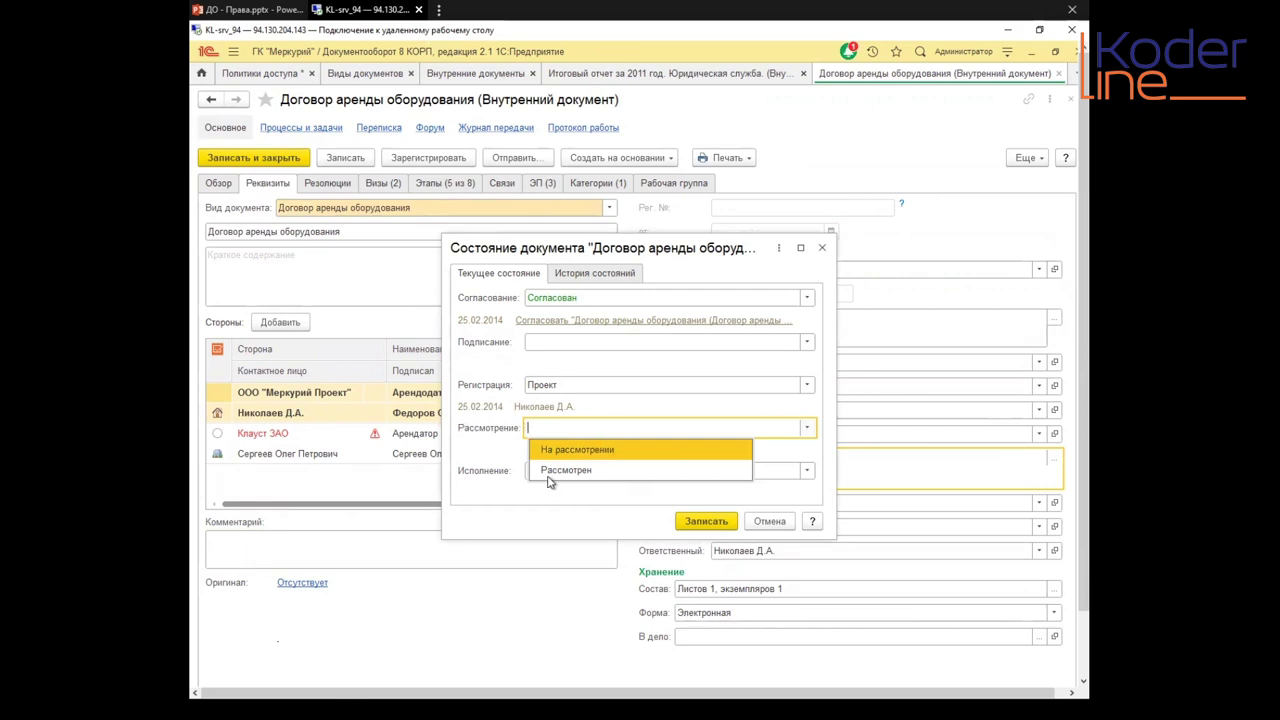
pyautogui.click(480, 434)
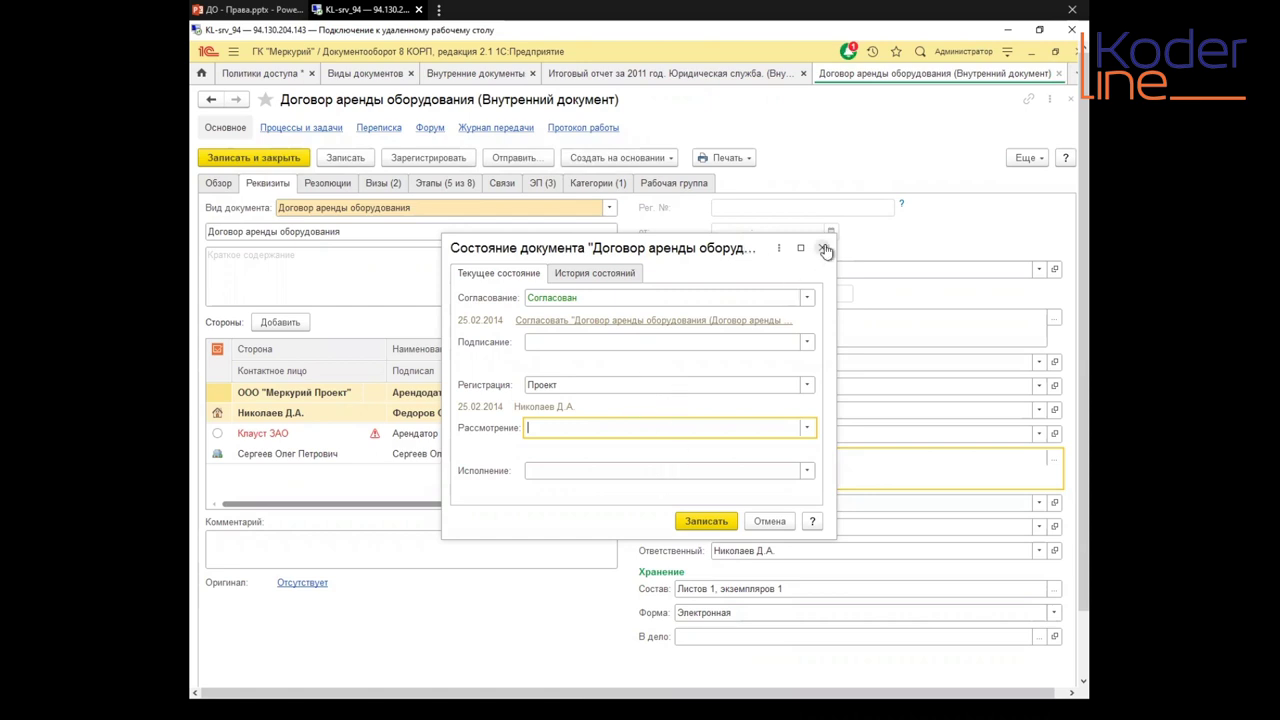
pyautogui.click(770, 521)
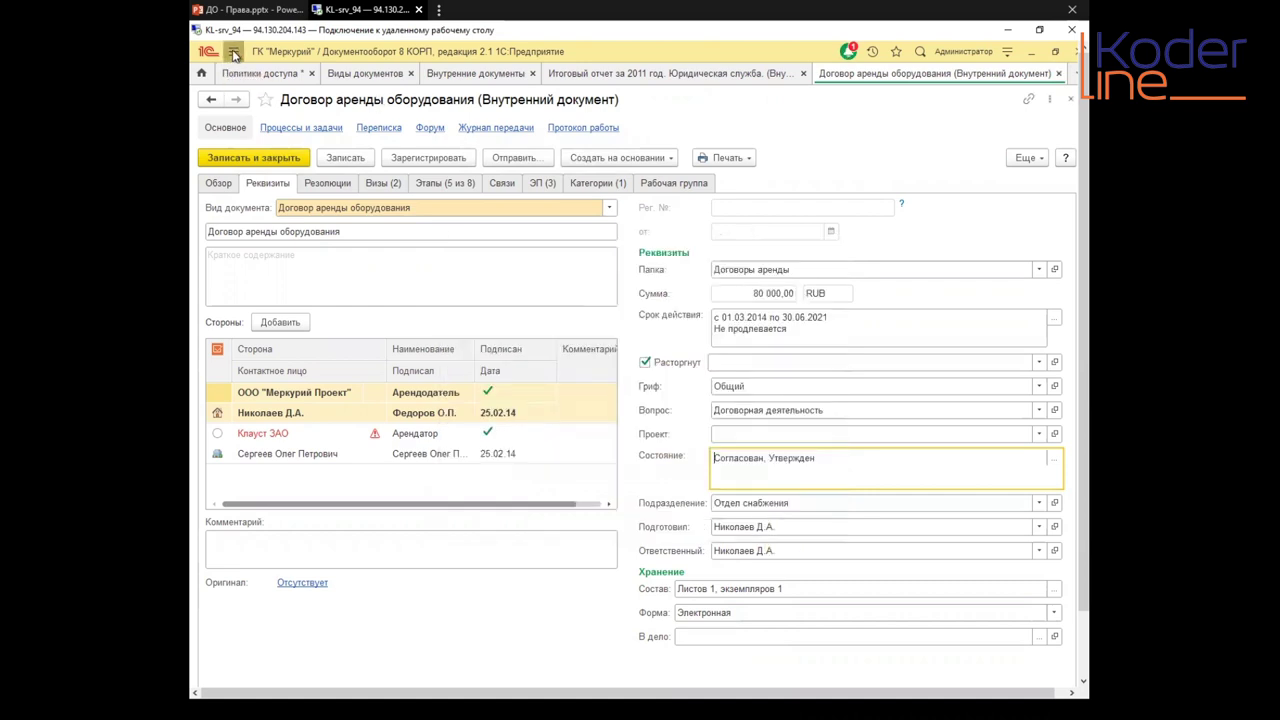
# Step: Open «Настройки для делопроизводителей» for incoming documents from the state-based accessibility settings in administration
pyautogui.click(233, 52)
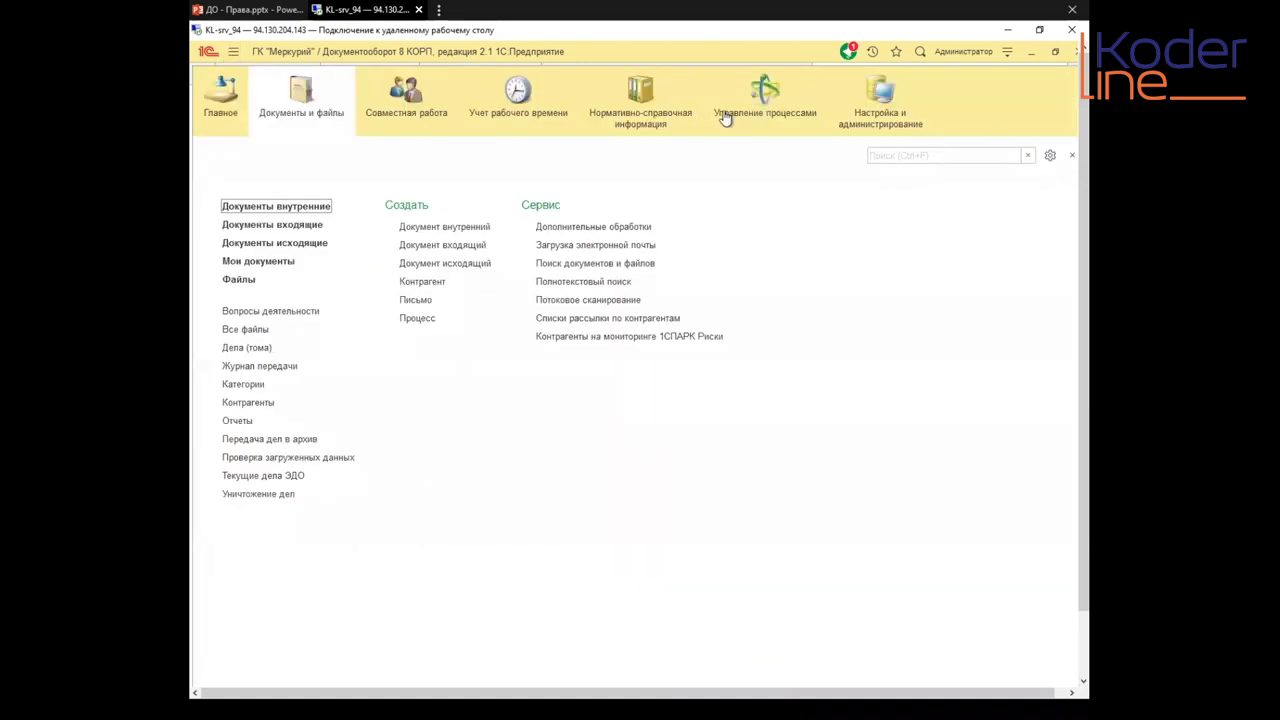
pyautogui.click(875, 119)
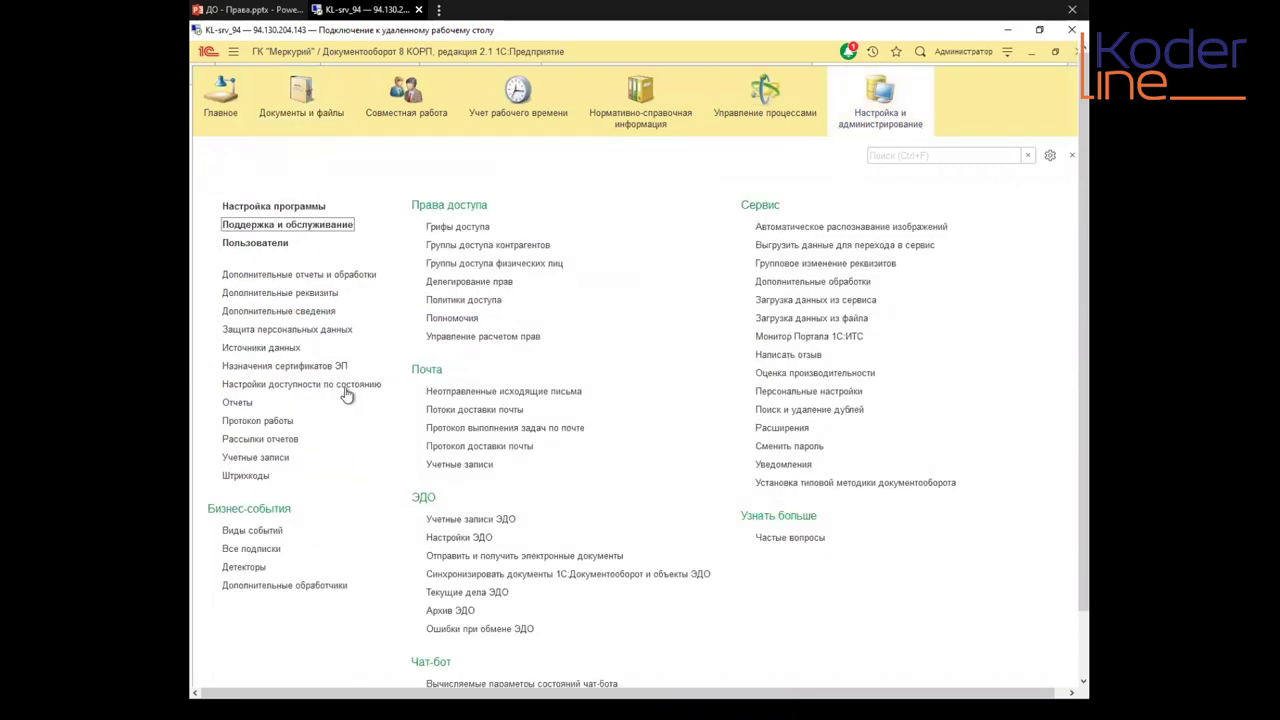
pyautogui.click(291, 384)
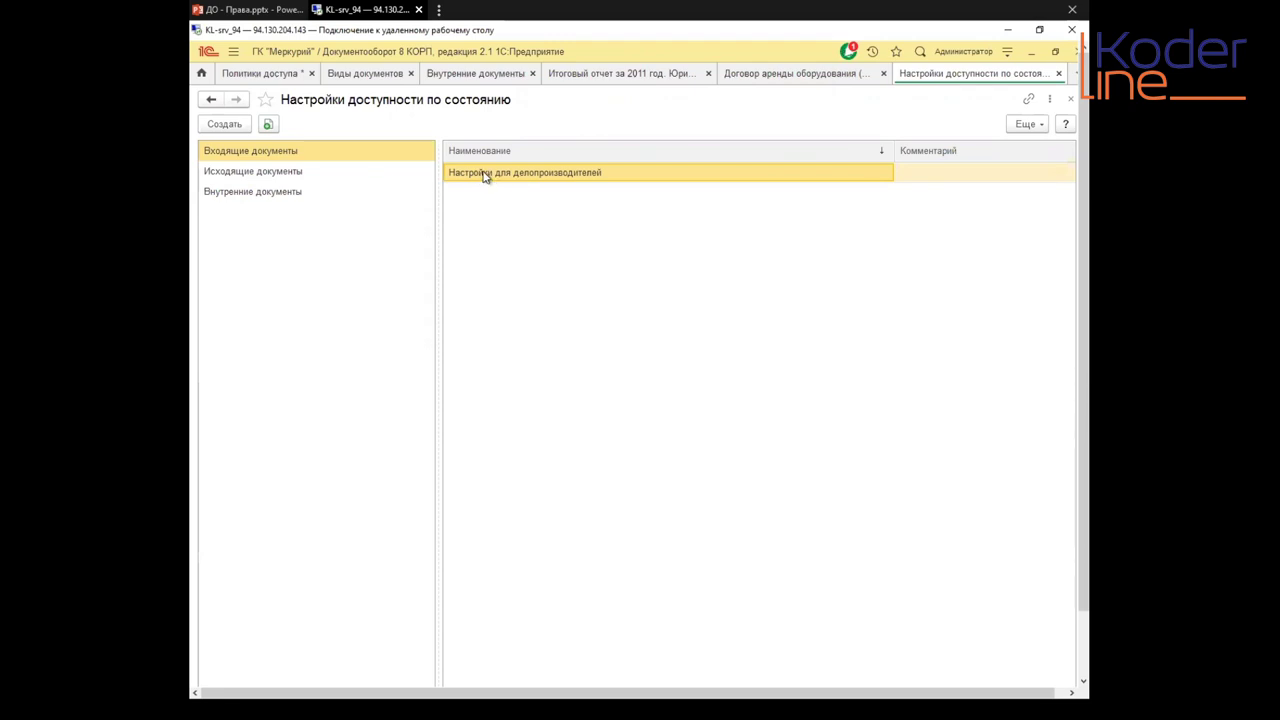
pyautogui.doubleClick(484, 175)
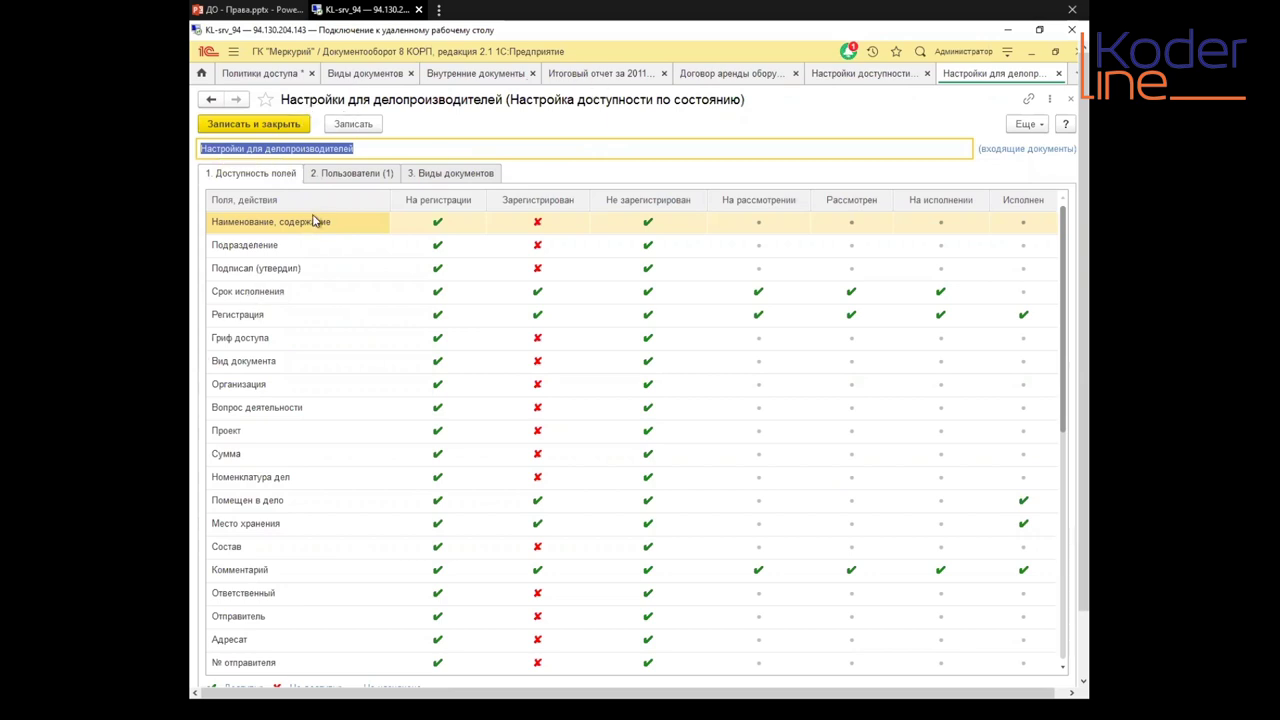
# Step: Examine the full list of fields and actions in the field accessibility table of the clerks' settings
pyautogui.click(270, 228)
pyautogui.scroll(-6, 335, 294)
pyautogui.scroll(6, 360, 302)
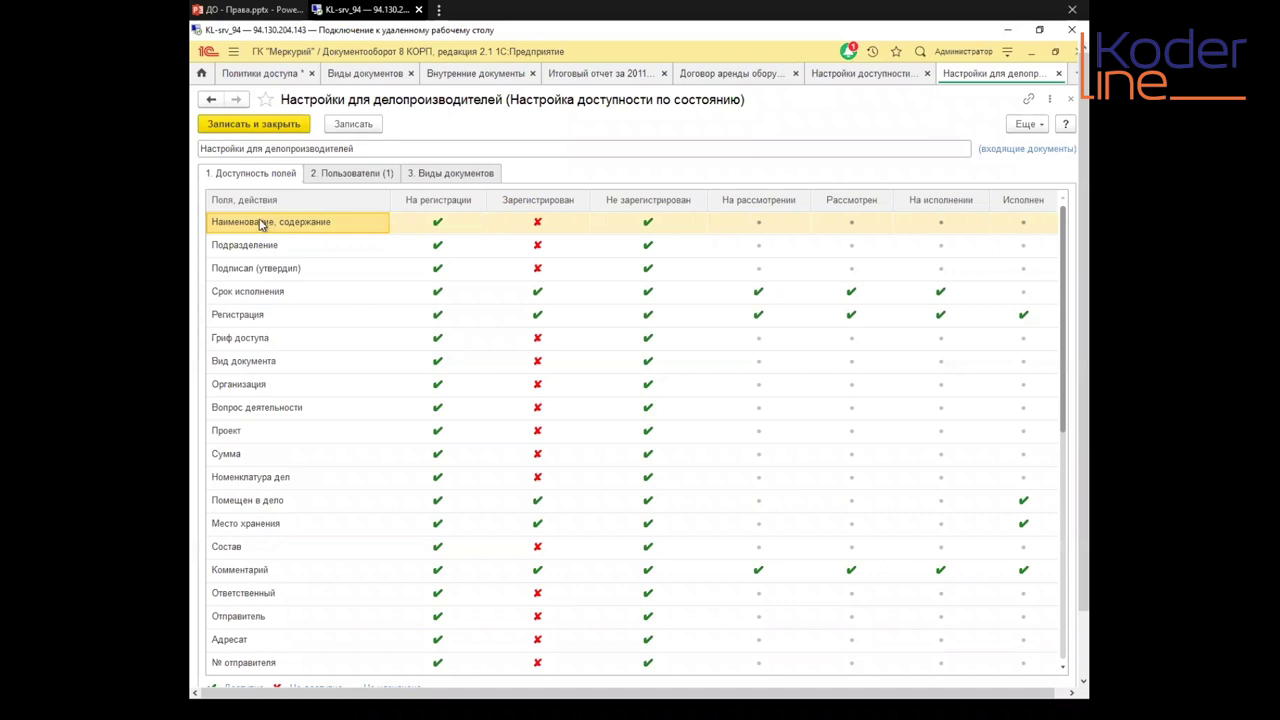
pyautogui.click(266, 405)
pyautogui.scroll(-6, 263, 450)
pyautogui.scroll(6, 265, 450)
pyautogui.click(258, 225)
# Step: Review the users assigned to the setting and set it to apply to selected document types
pyautogui.click(340, 177)
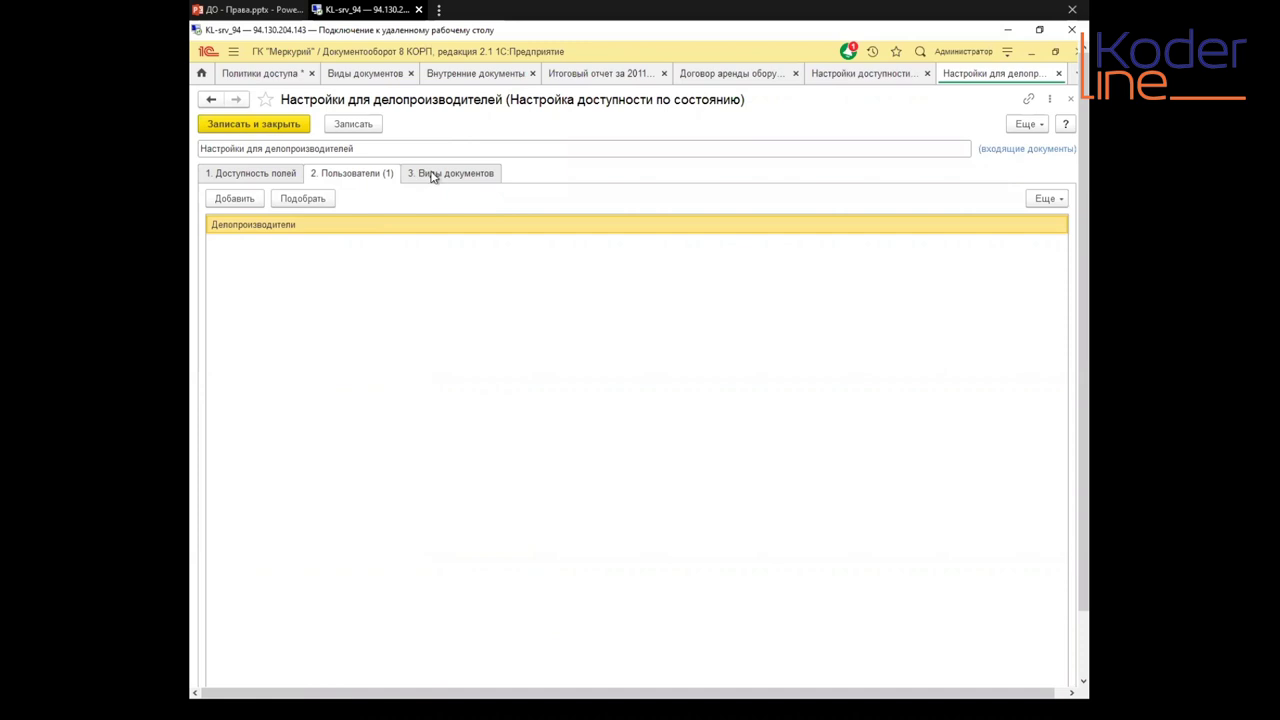
pyautogui.click(436, 174)
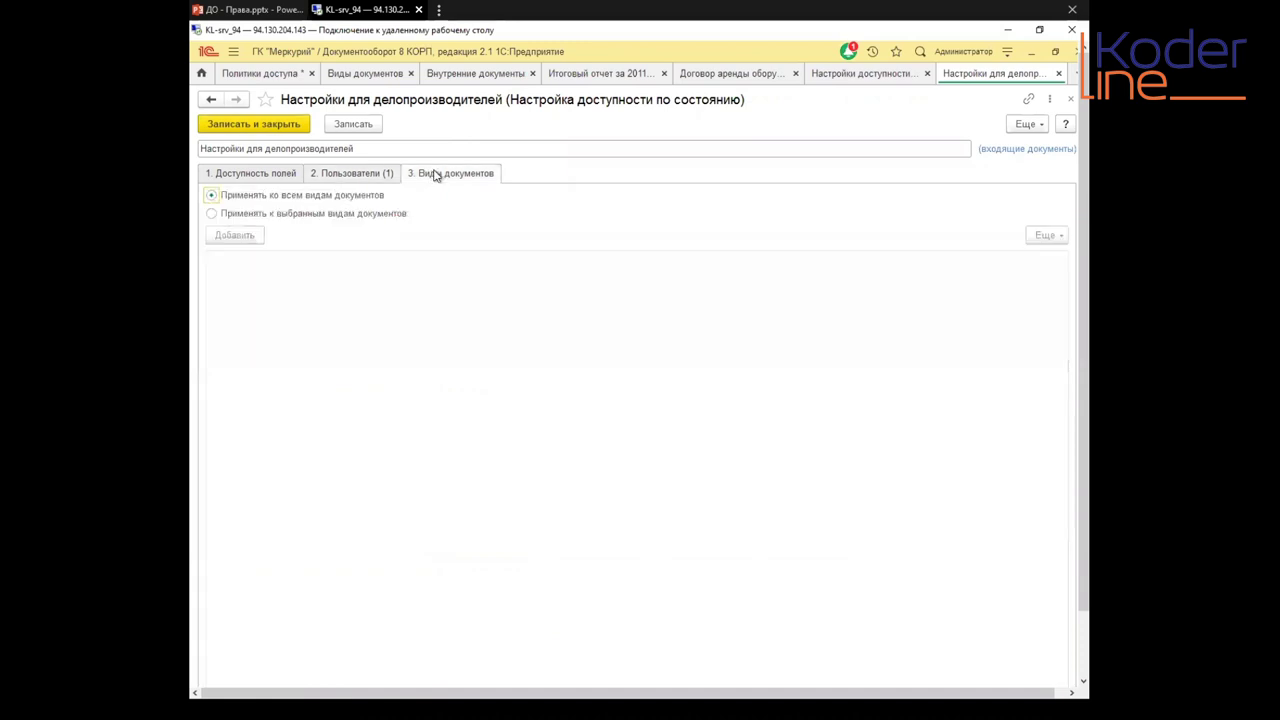
pyautogui.click(250, 214)
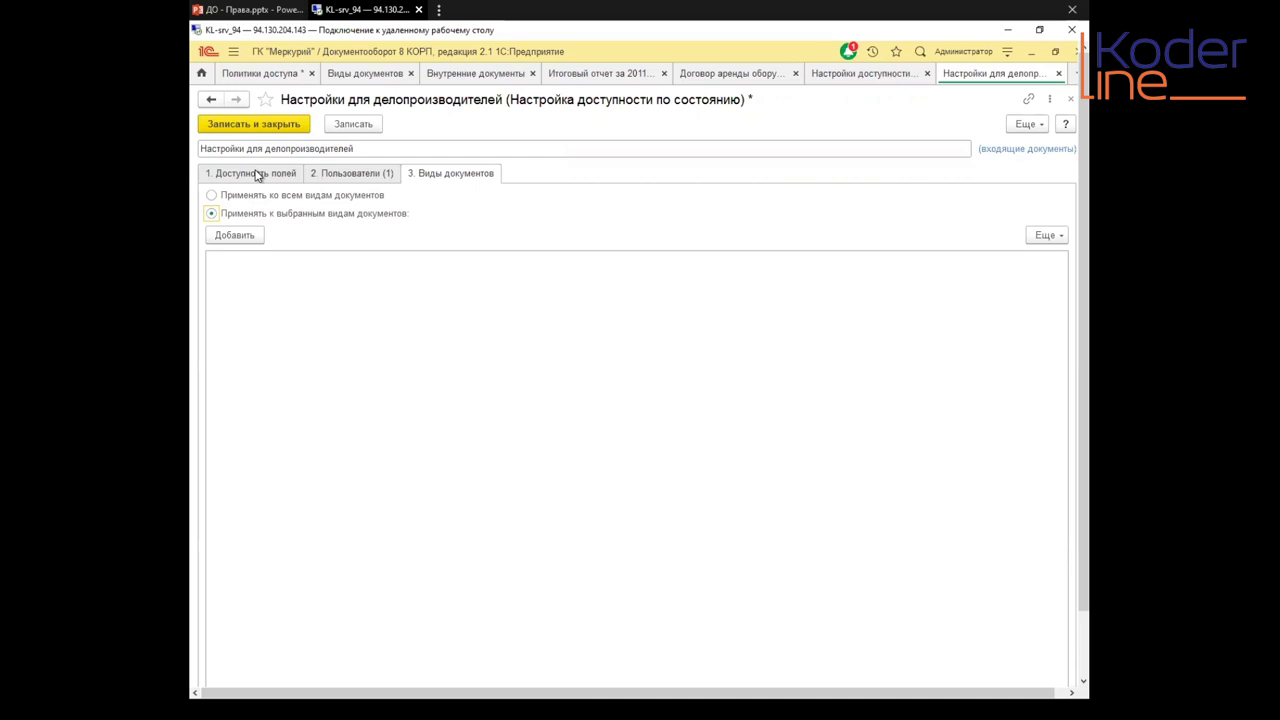
# Step: Review the setting's field accessibility, assigned users and document types, returning to the field accessibility table
pyautogui.click(257, 176)
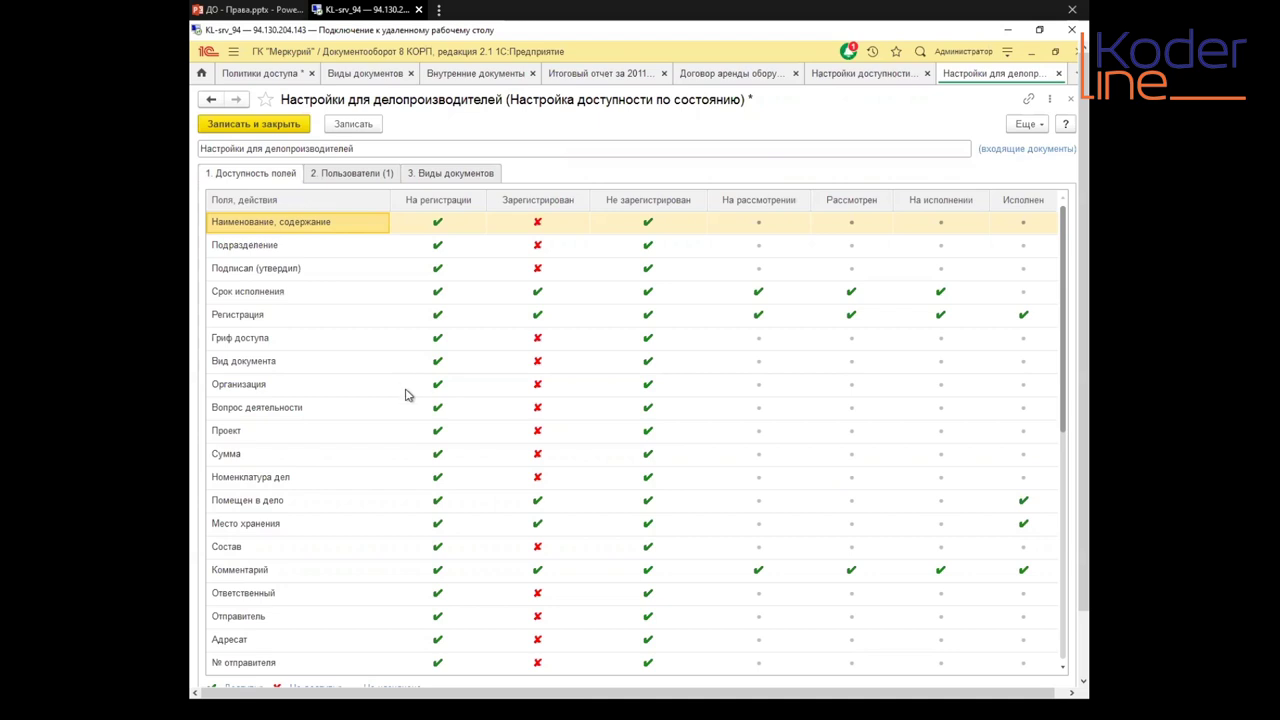
pyautogui.click(400, 384)
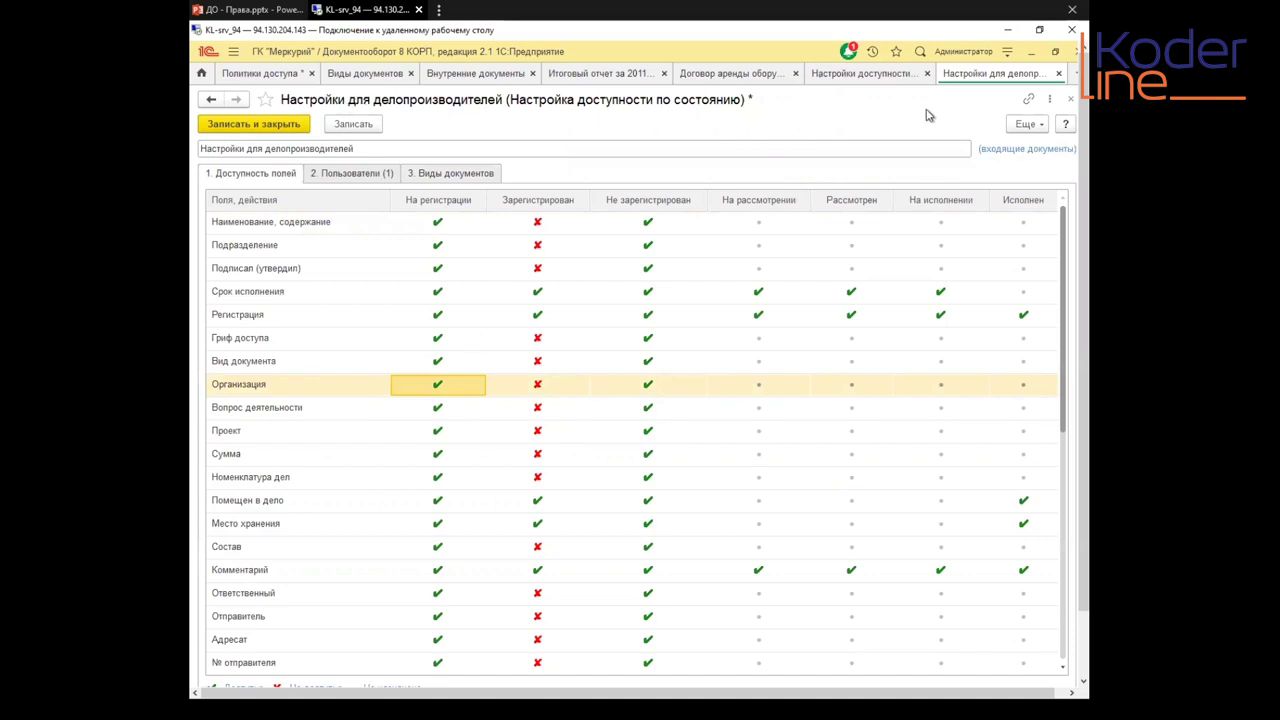
pyautogui.click(335, 174)
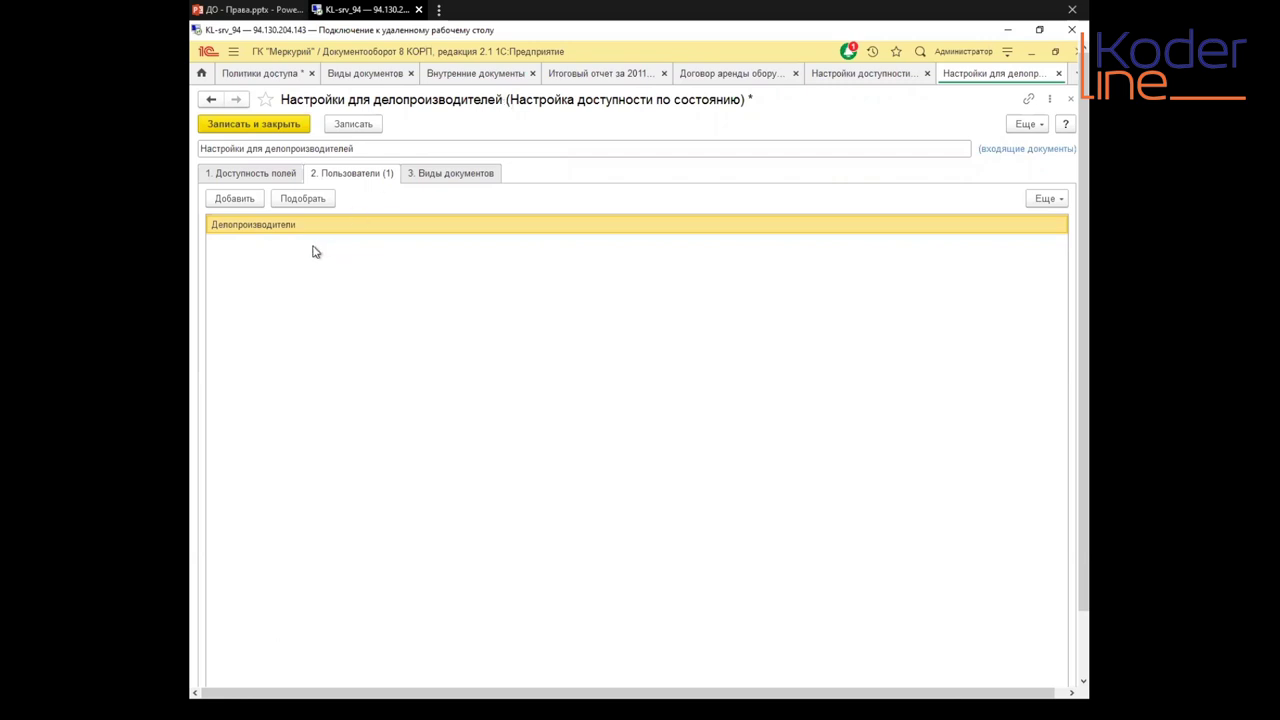
pyautogui.click(435, 178)
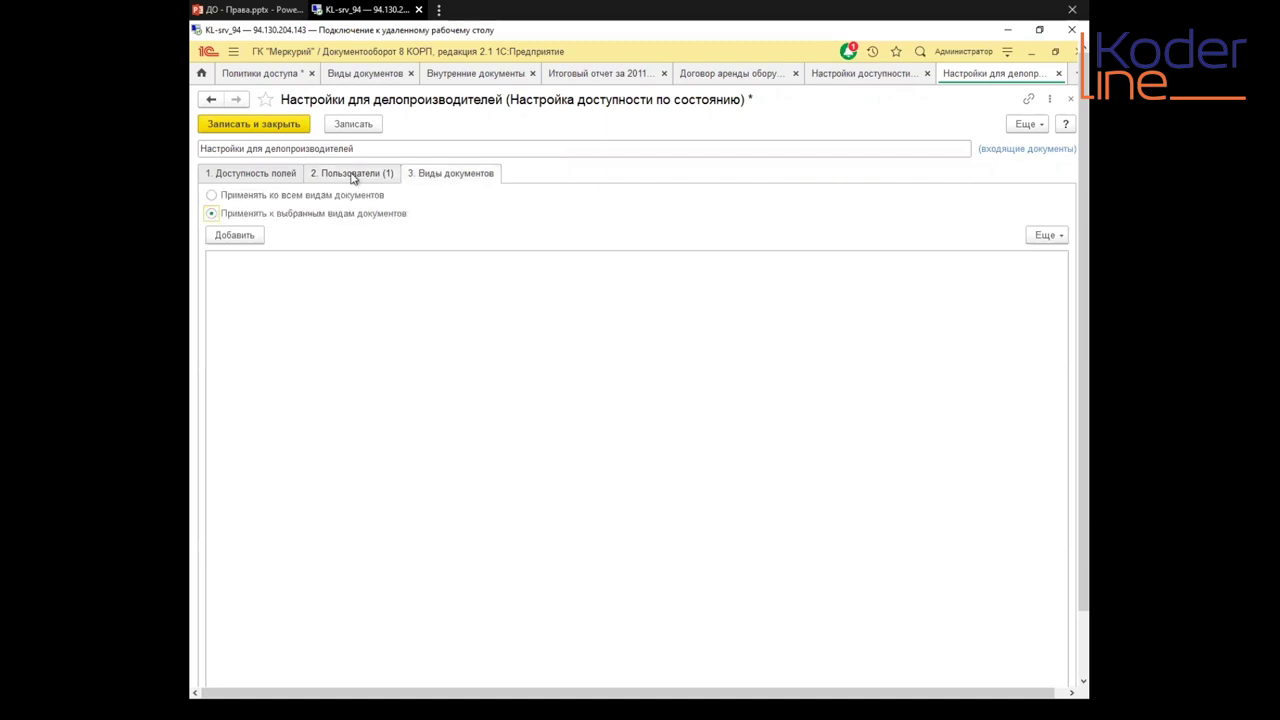
pyautogui.click(355, 178)
pyautogui.click(250, 175)
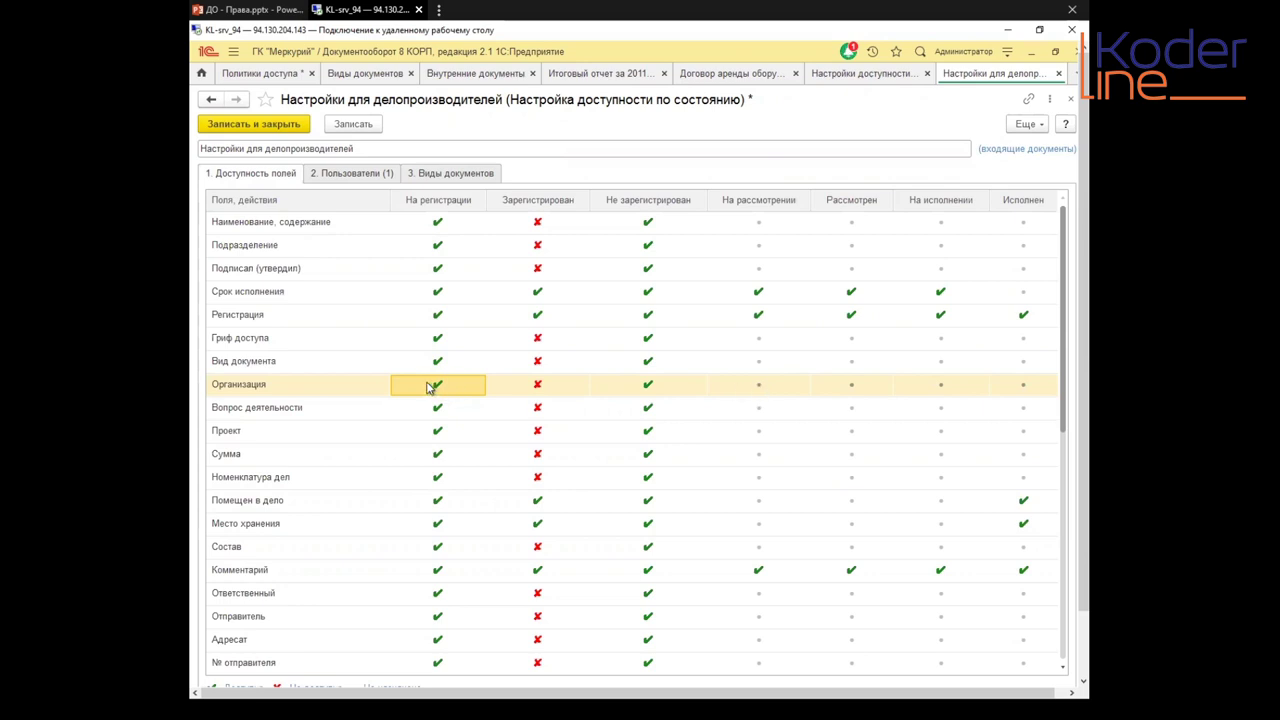
# Step: Examine the accessibility marks of the «Организация» field for the registered, not registered and under review states
pyautogui.click(539, 385)
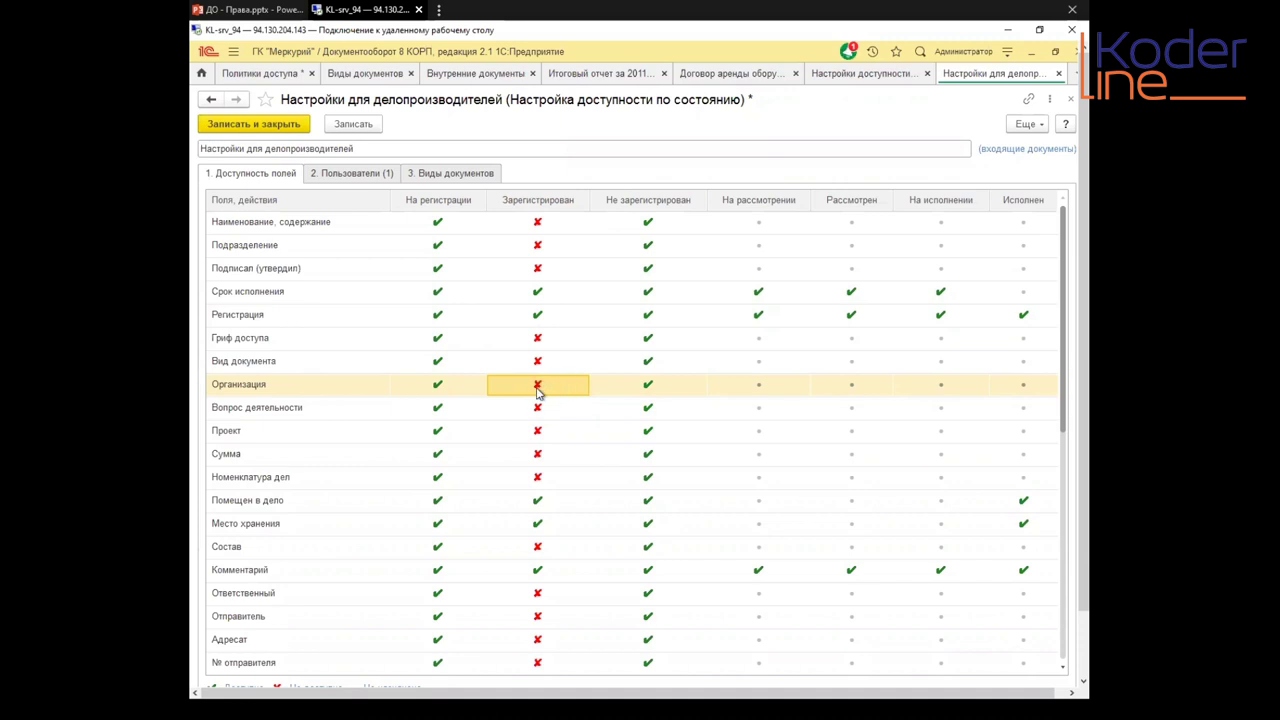
pyautogui.click(759, 393)
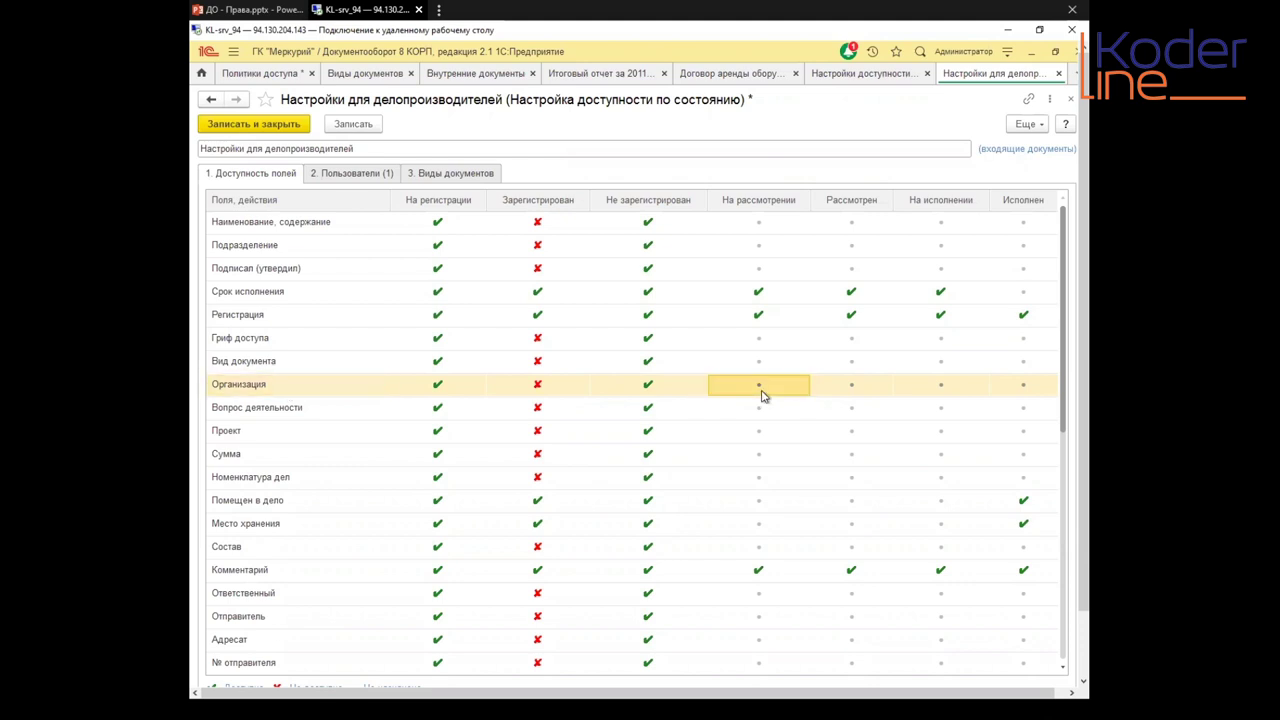
pyautogui.click(656, 392)
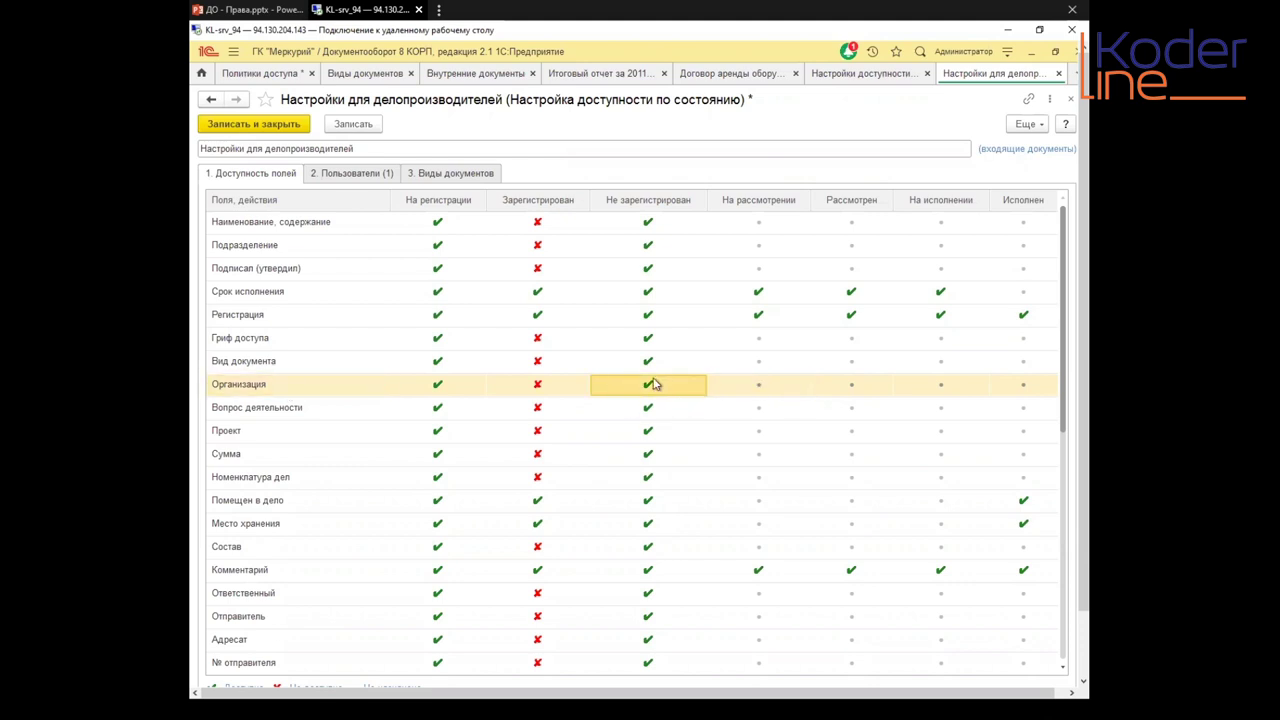
pyautogui.click(532, 390)
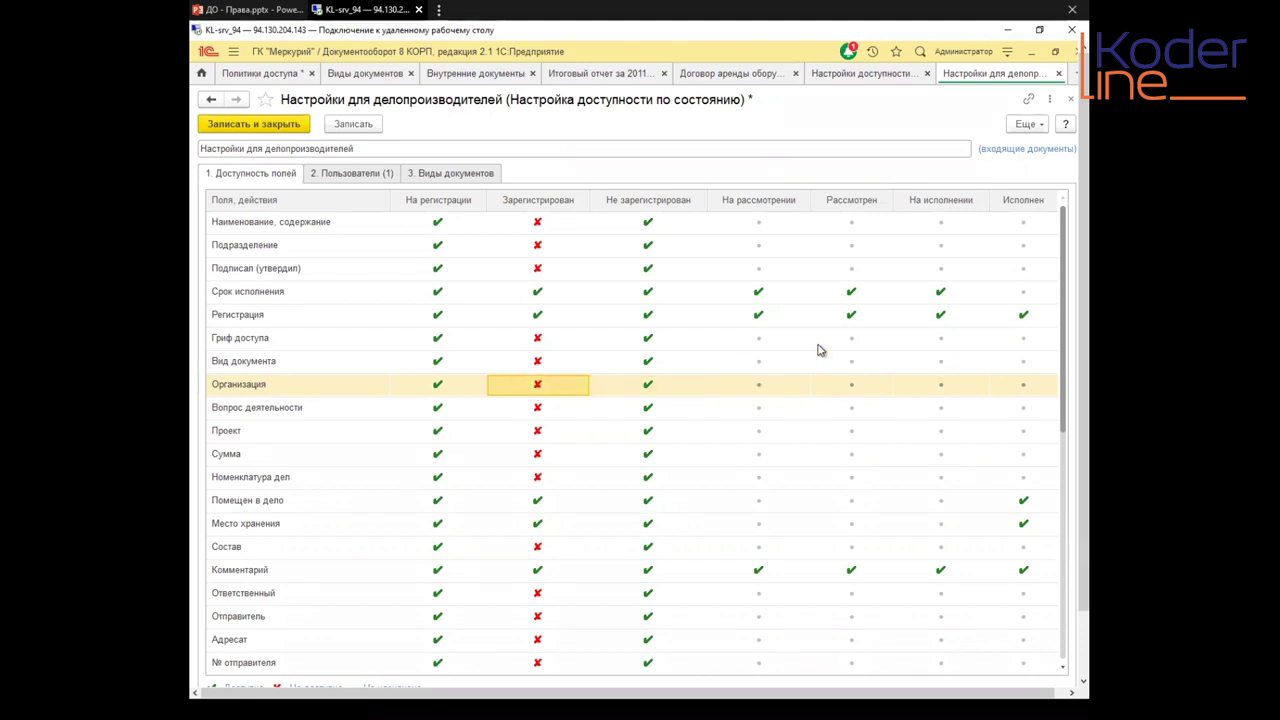
pyautogui.click(757, 389)
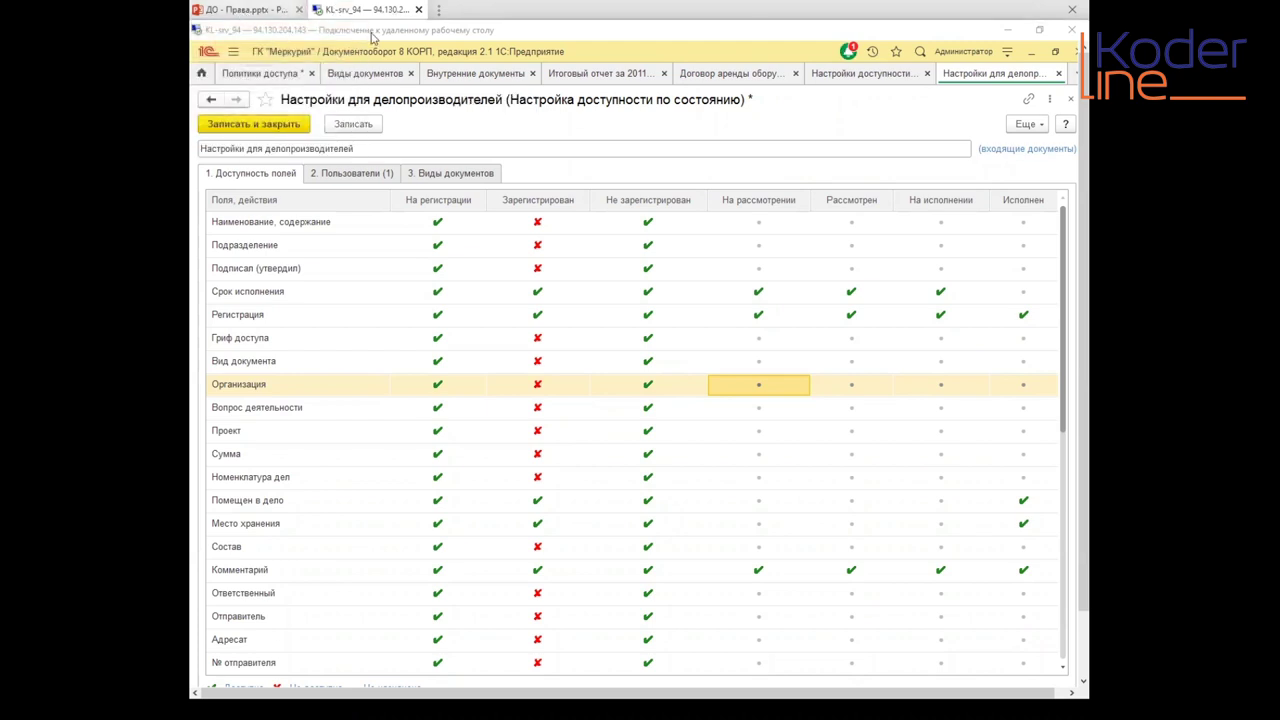
# Step: Switch to the PowerPoint presentation «ДО - Права.pptx» and show slide 10, «Чеклист»
pyautogui.click(240, 12)
pyautogui.click(250, 478)
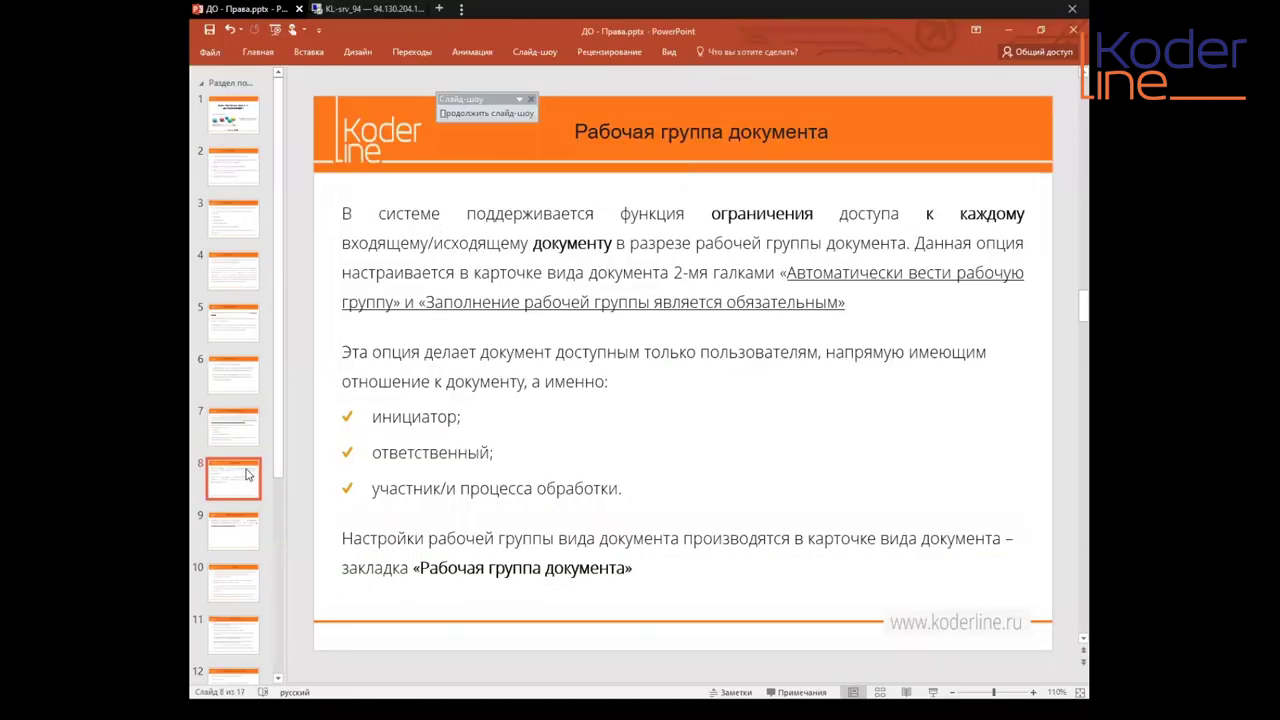
pyautogui.click(225, 532)
pyautogui.scroll(-1, 232, 540)
pyautogui.click(236, 542)
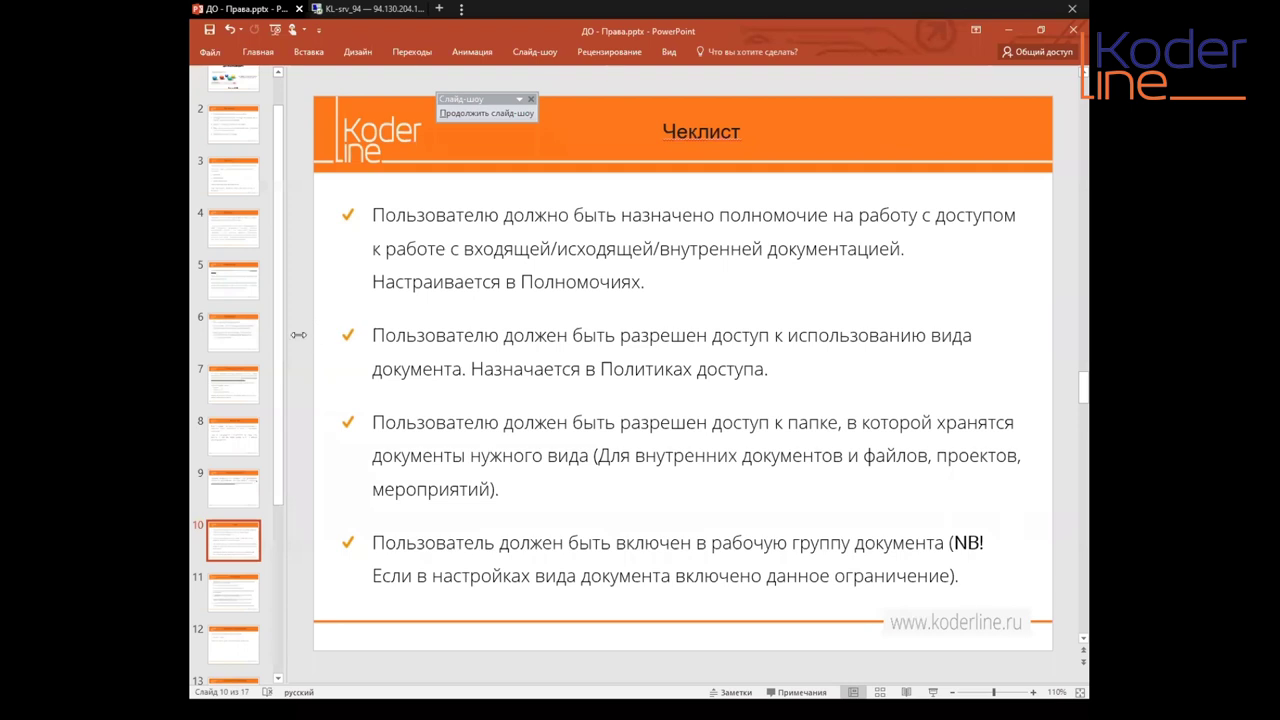
pyautogui.scroll(-3, 284, 339)
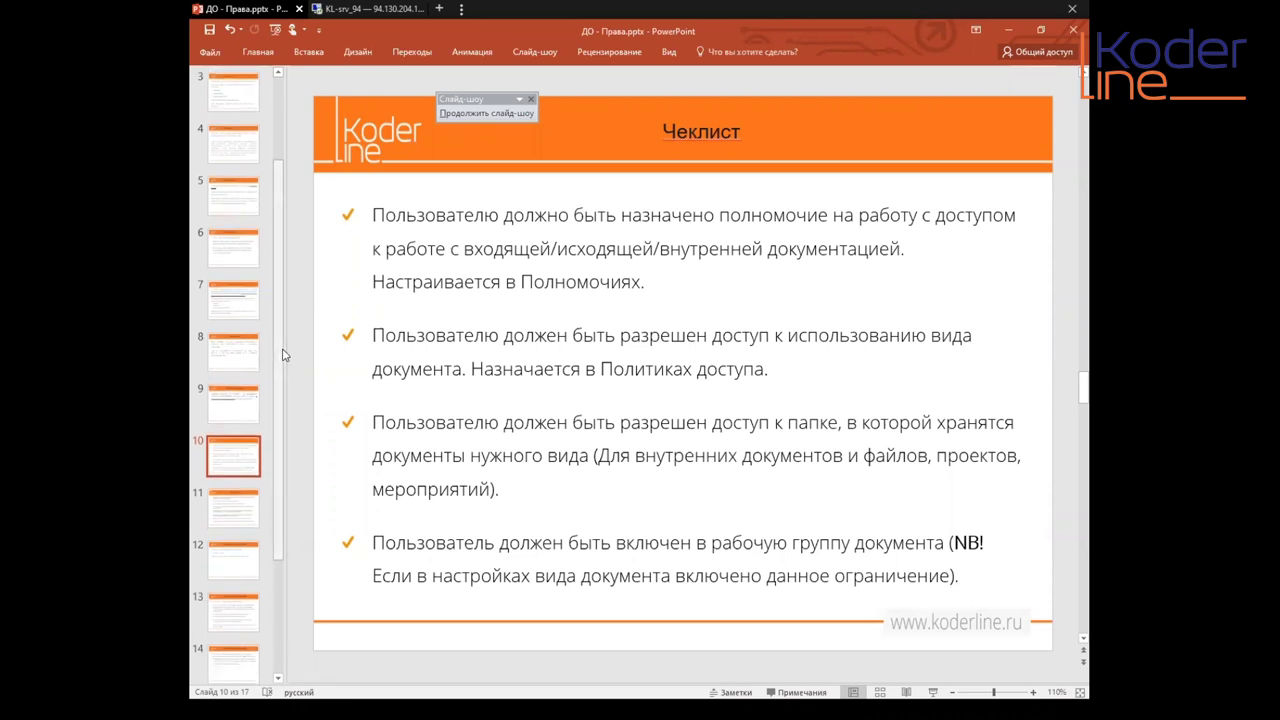
pyautogui.scroll(2, 283, 325)
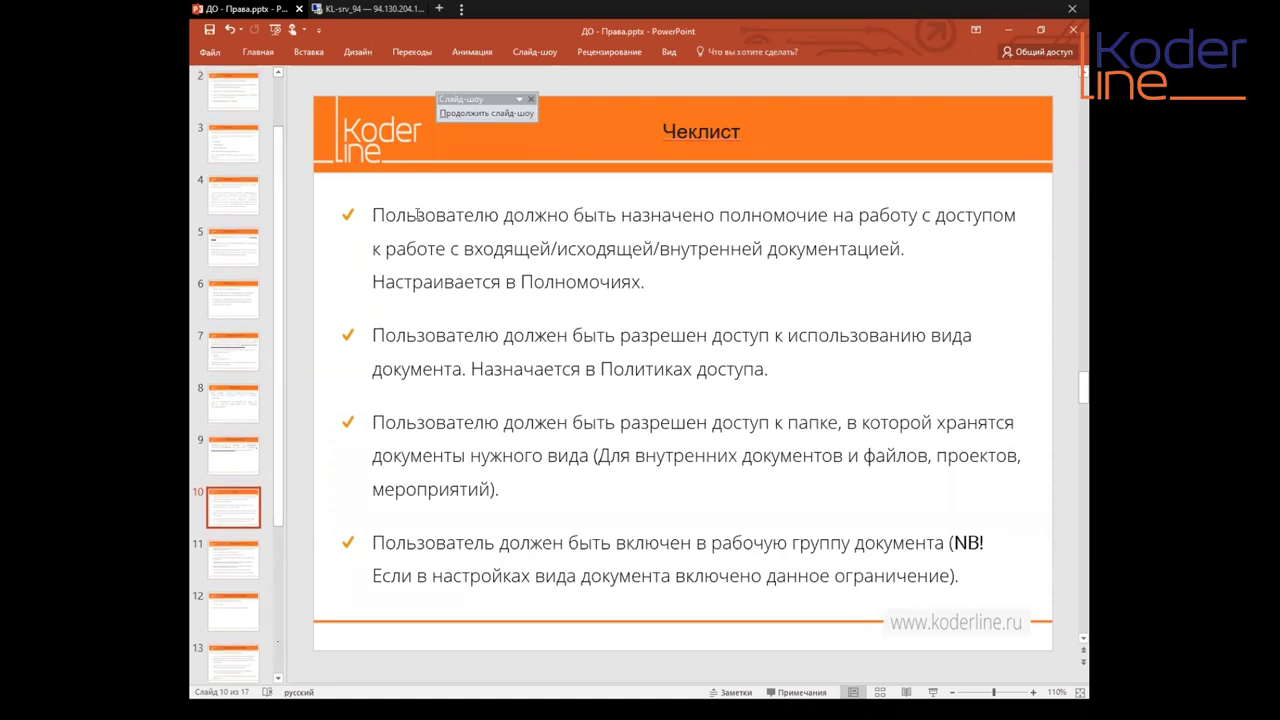
# Step: Highlight the whole first checklist item about assigning the user an authority, then clear the selection
pyautogui.click(375, 215)
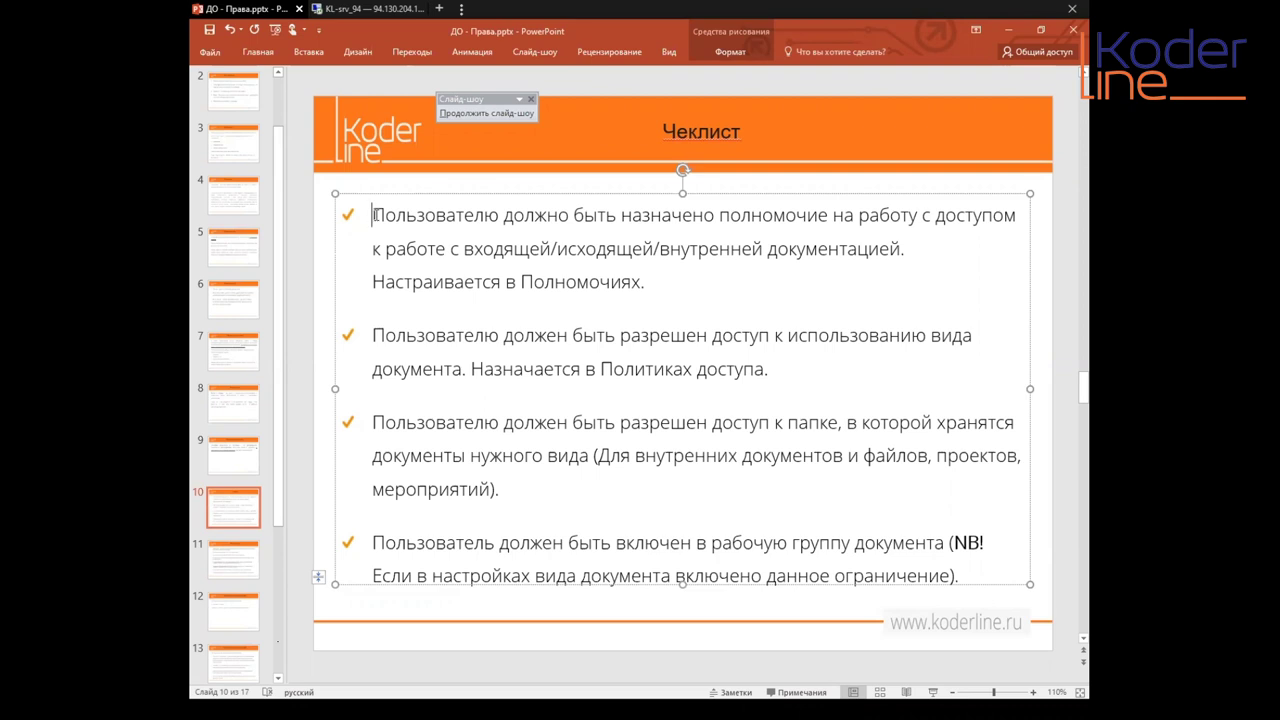
pyautogui.moveTo(372, 215); pyautogui.dragTo(795, 278)
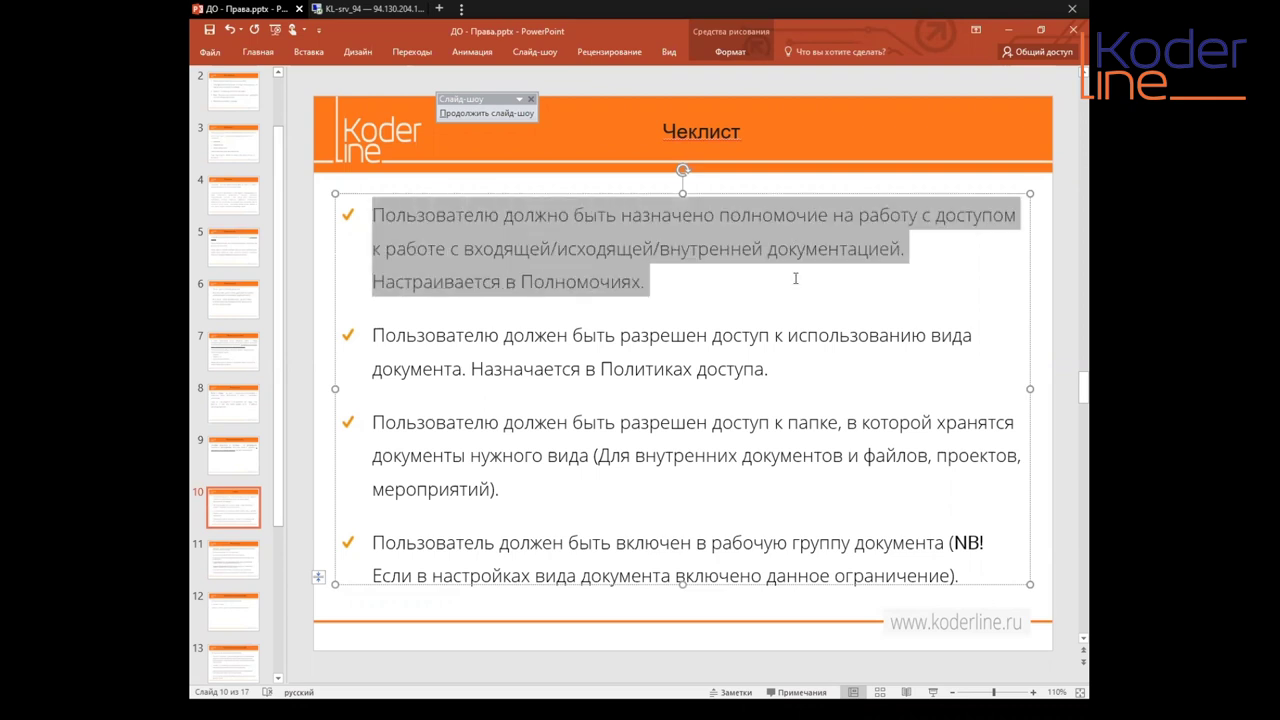
pyautogui.click(646, 310)
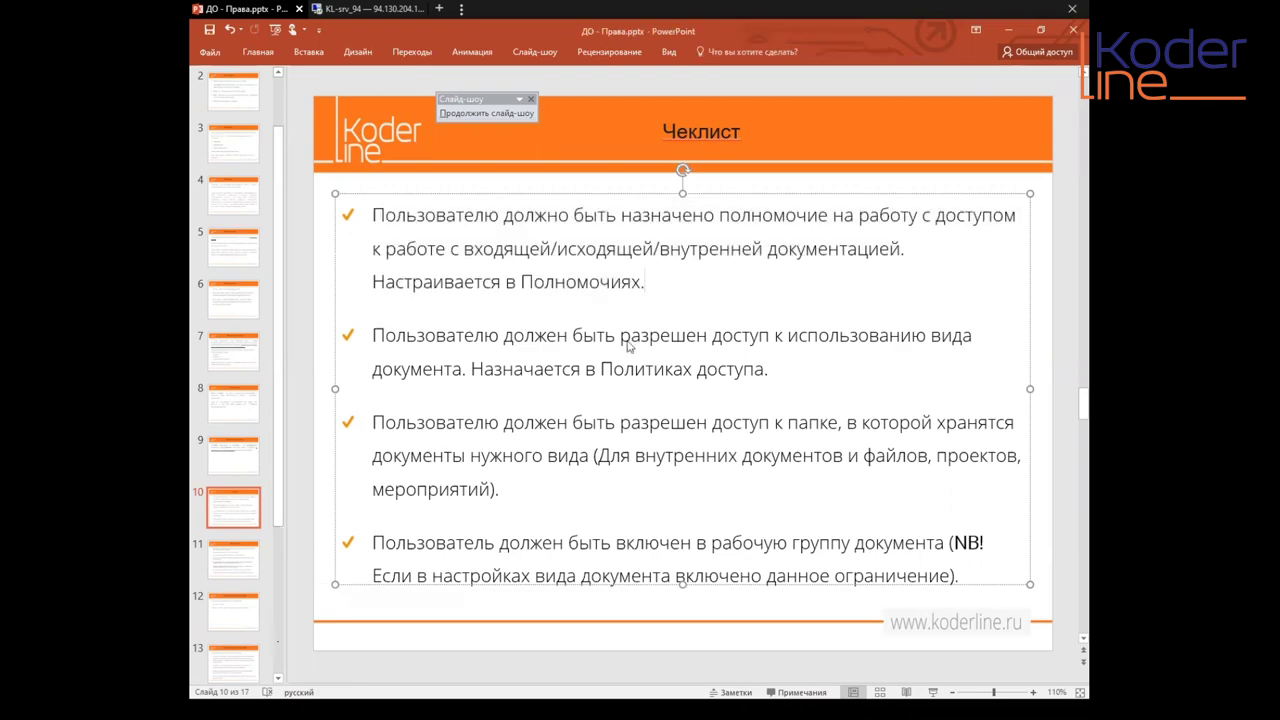
# Step: Highlight the word «Пользователю» and then the phrase «полномочие на работу» in the first checklist item
pyautogui.scroll(-3, 337, 342)
pyautogui.scroll(4, 337, 342)
pyautogui.scroll(-1, 525, 335)
pyautogui.click(374, 214)
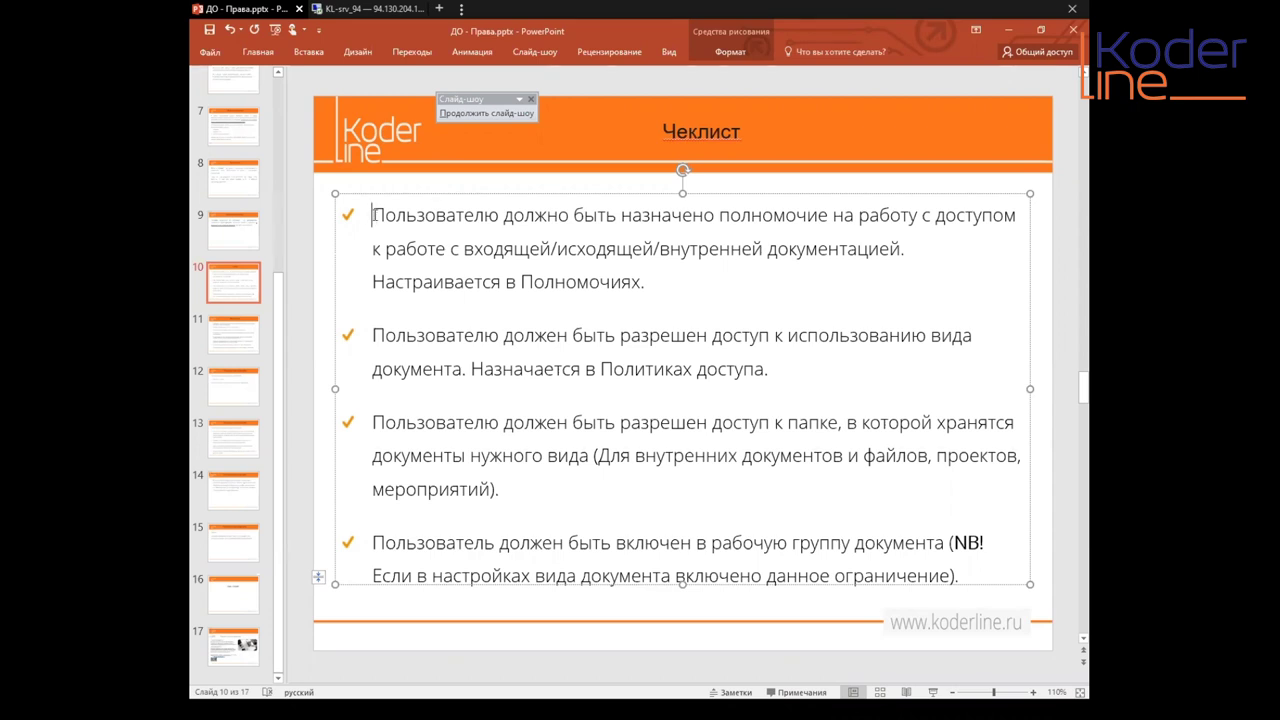
pyautogui.doubleClick(499, 216)
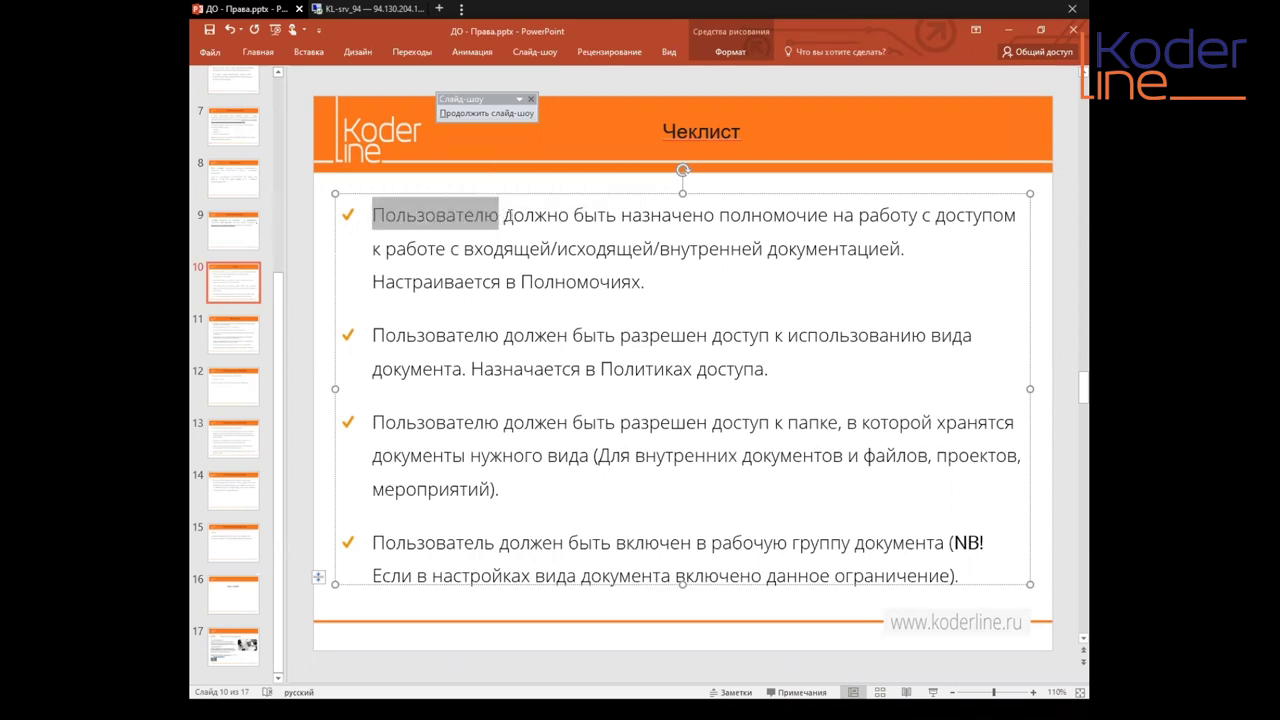
pyautogui.moveTo(718, 216); pyautogui.dragTo(870, 220)
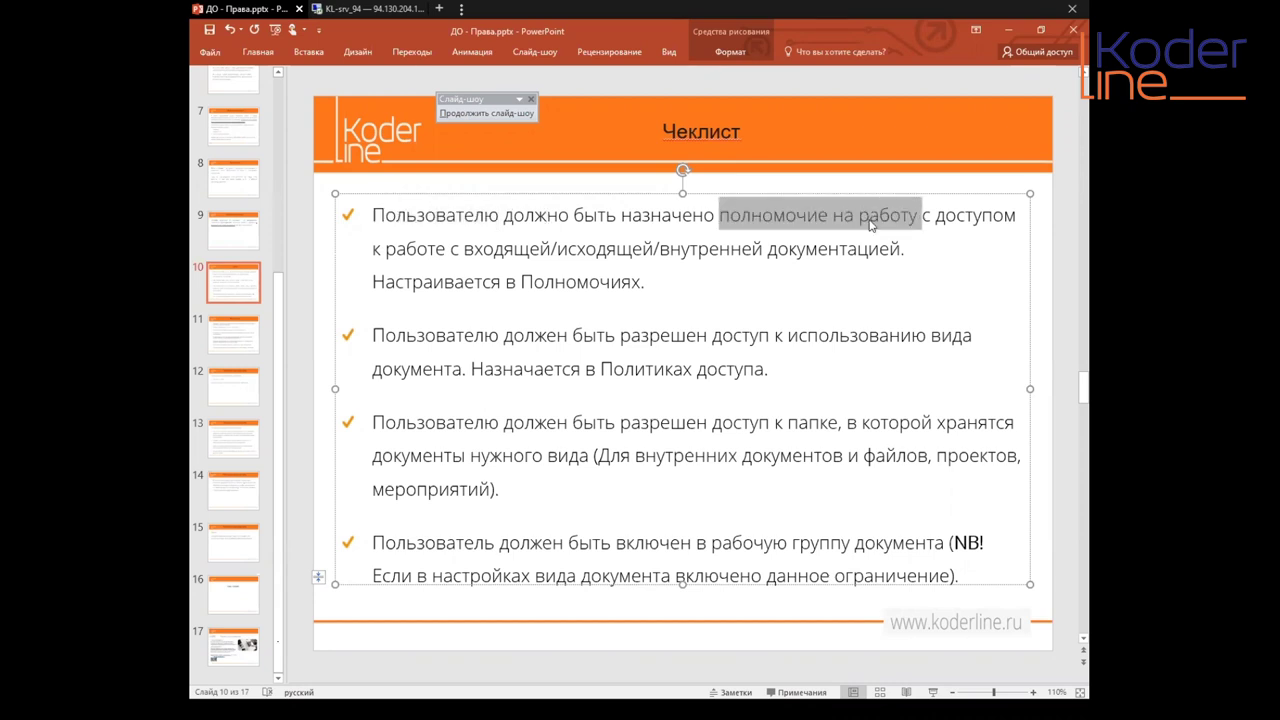
# Step: Highlight the phrase «с входящей/исходящей/внутренней» in the first checklist item, then clear the selection after «Полномочиях»
pyautogui.click(460, 248)
pyautogui.moveTo(684, 252); pyautogui.dragTo(737, 253)
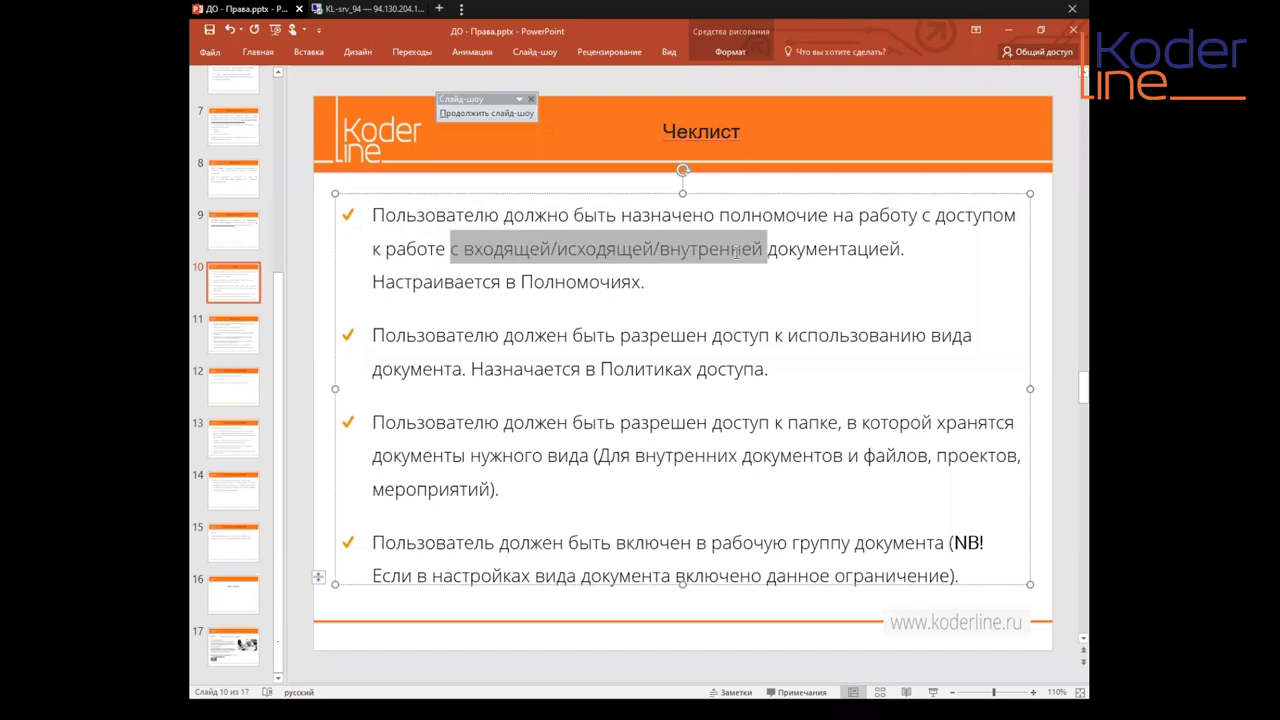
pyautogui.click(653, 281)
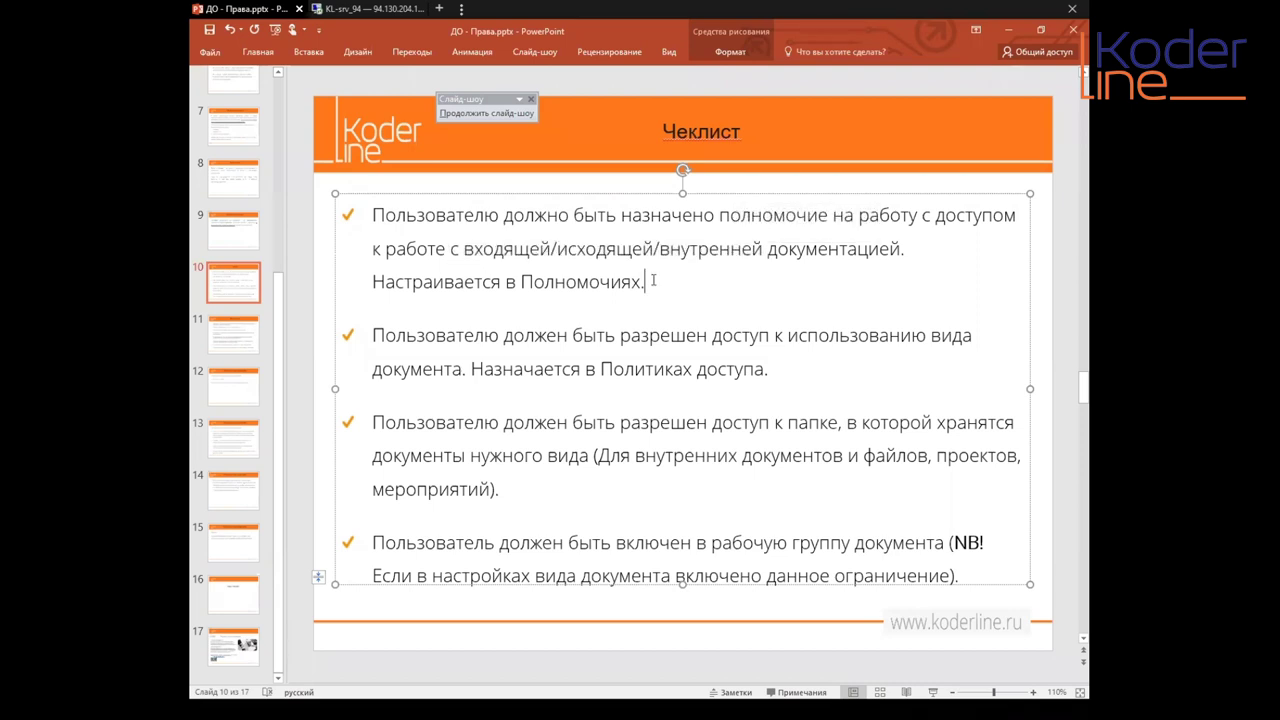
# Step: Highlight the first line of the second checklist item about the document type, then the whole fourth item about the document's working group
pyautogui.click(373, 336)
pyautogui.click(601, 369)
pyautogui.moveTo(384, 336); pyautogui.dragTo(958, 342)
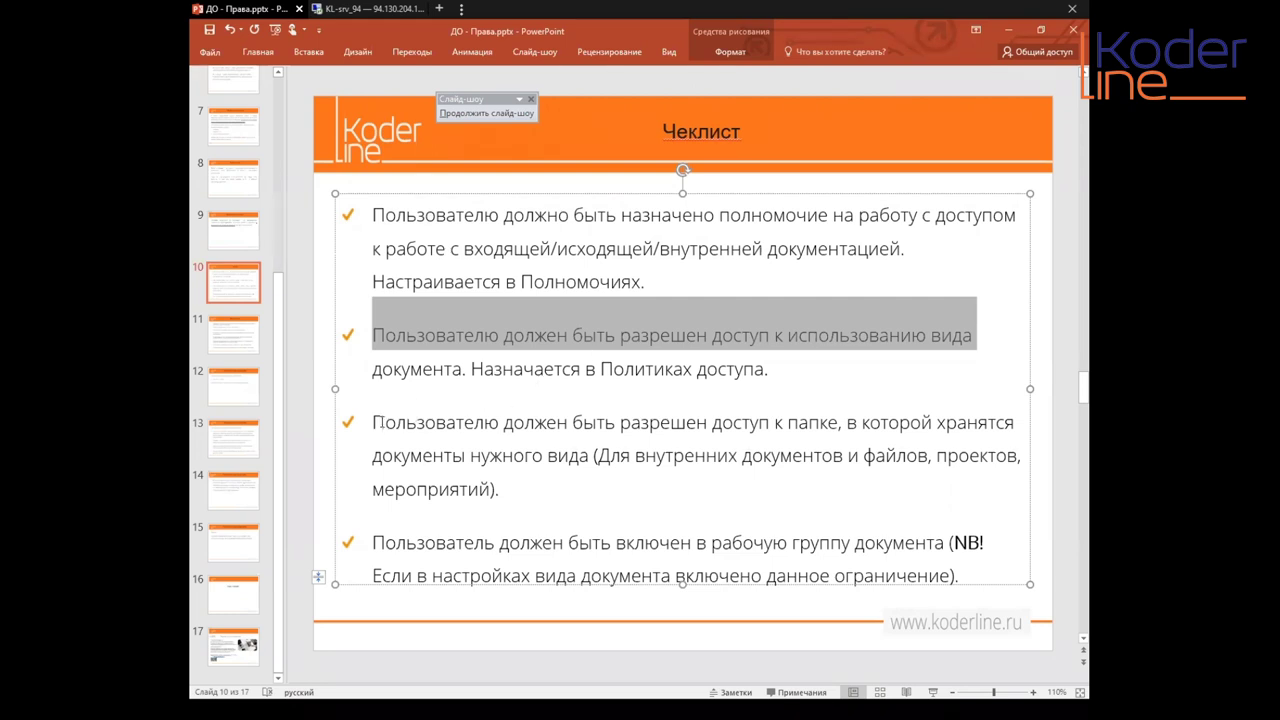
pyautogui.click(383, 421)
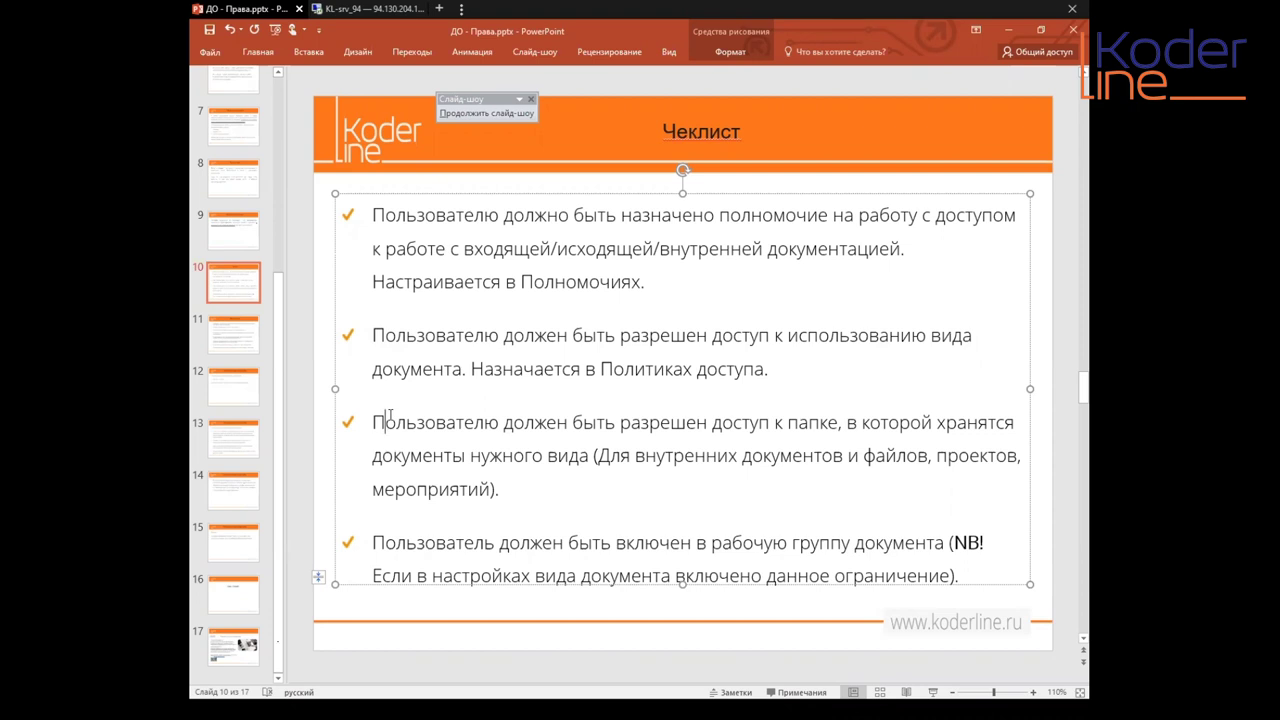
pyautogui.click(377, 541)
pyautogui.moveTo(373, 542); pyautogui.dragTo(983, 571)
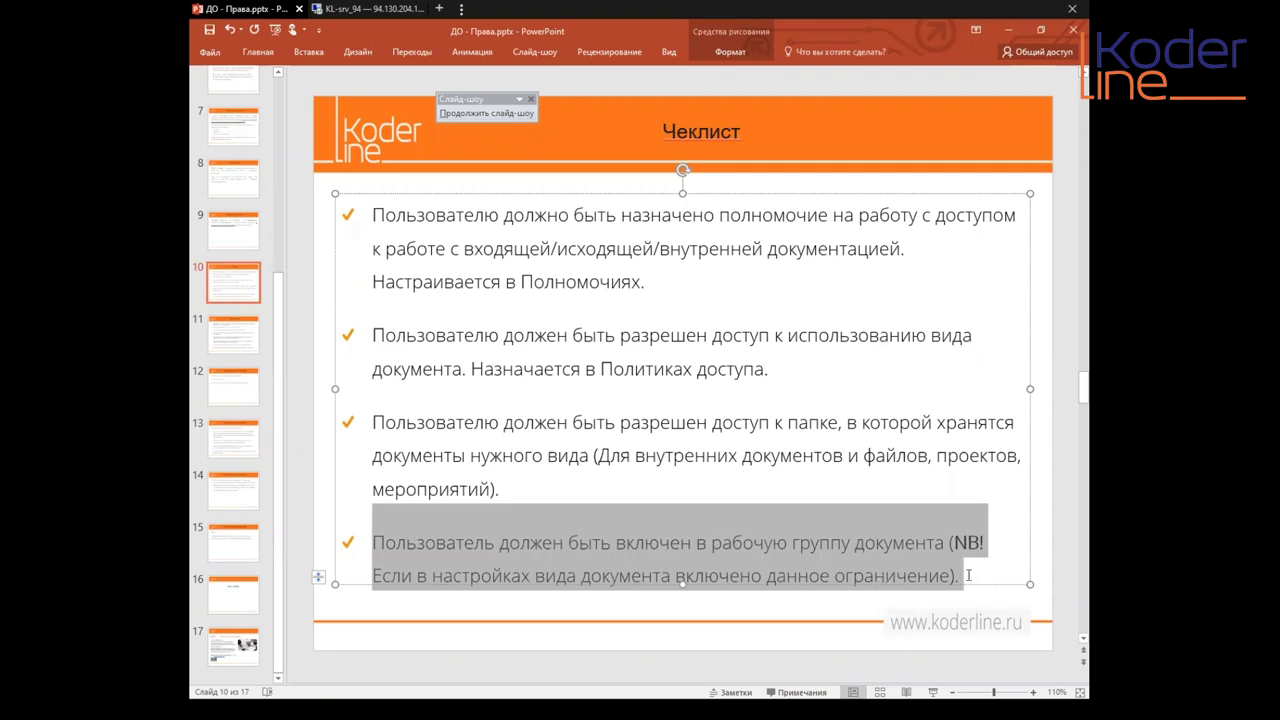
# Step: Show slide 11, «Рекомендации», and place the text cursor at the start of the first recommendation
pyautogui.click(224, 339)
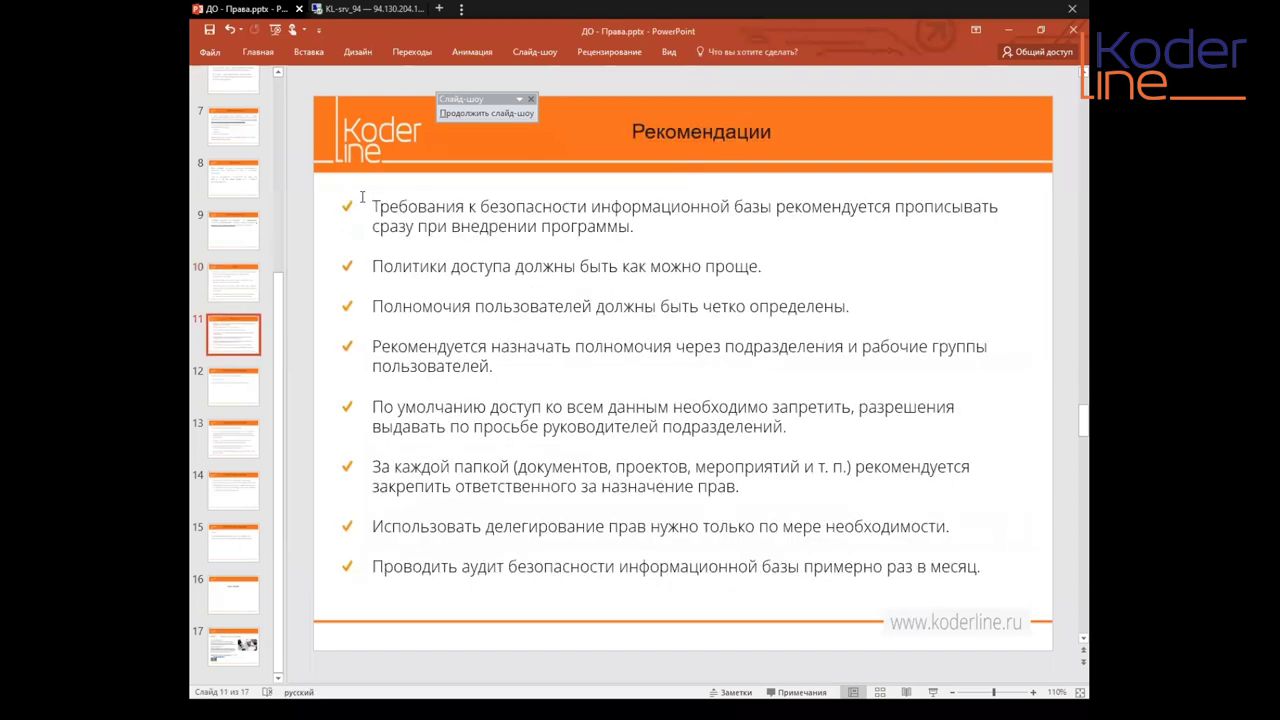
pyautogui.click(371, 200)
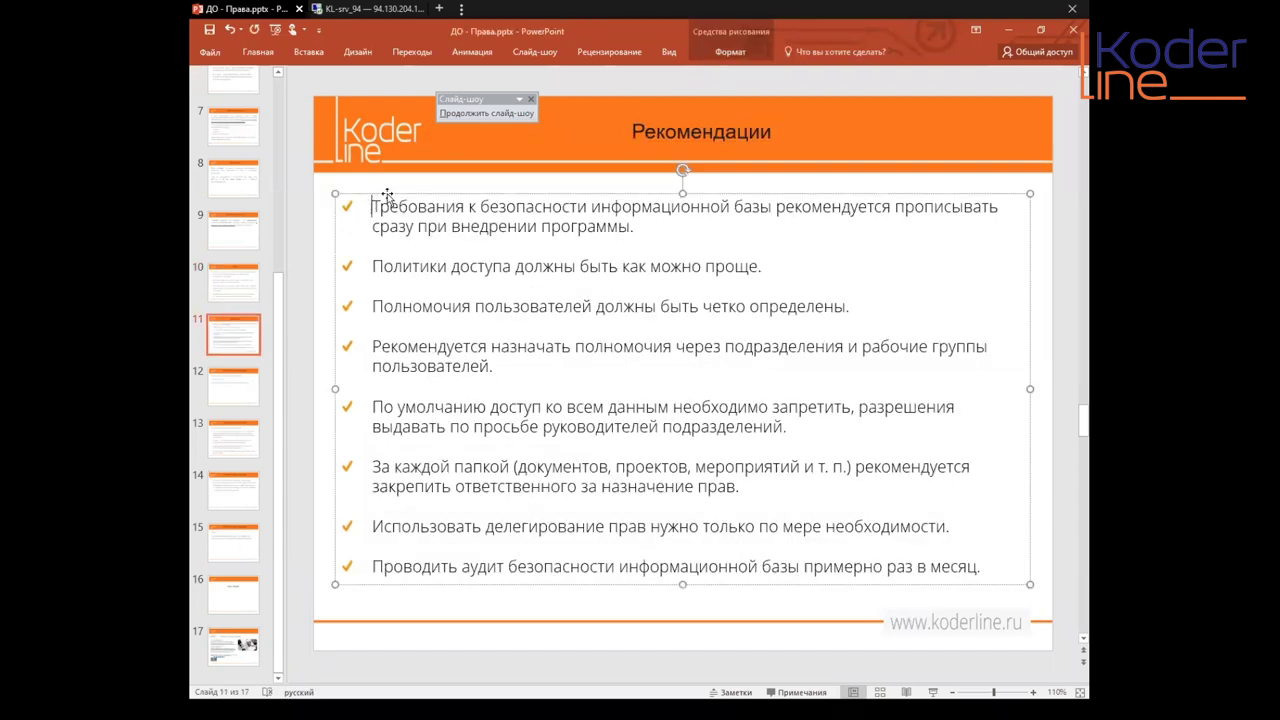
pyautogui.click(393, 186)
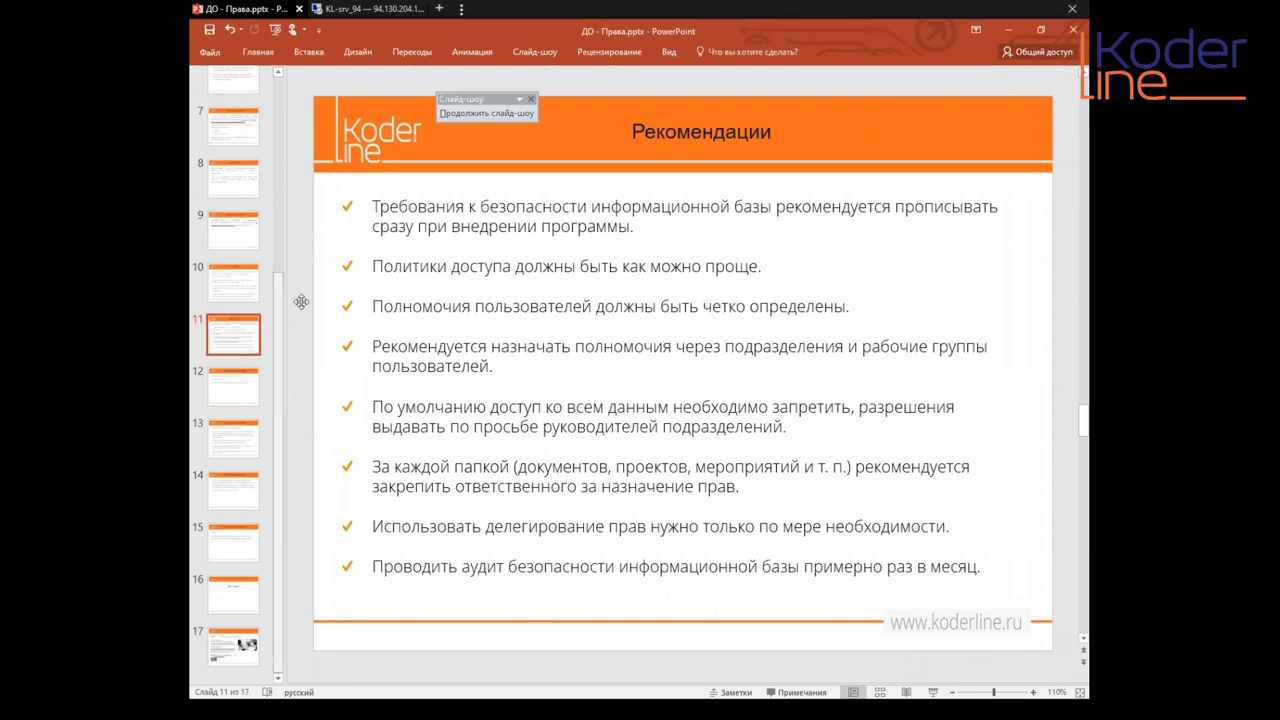
pyautogui.click(372, 206)
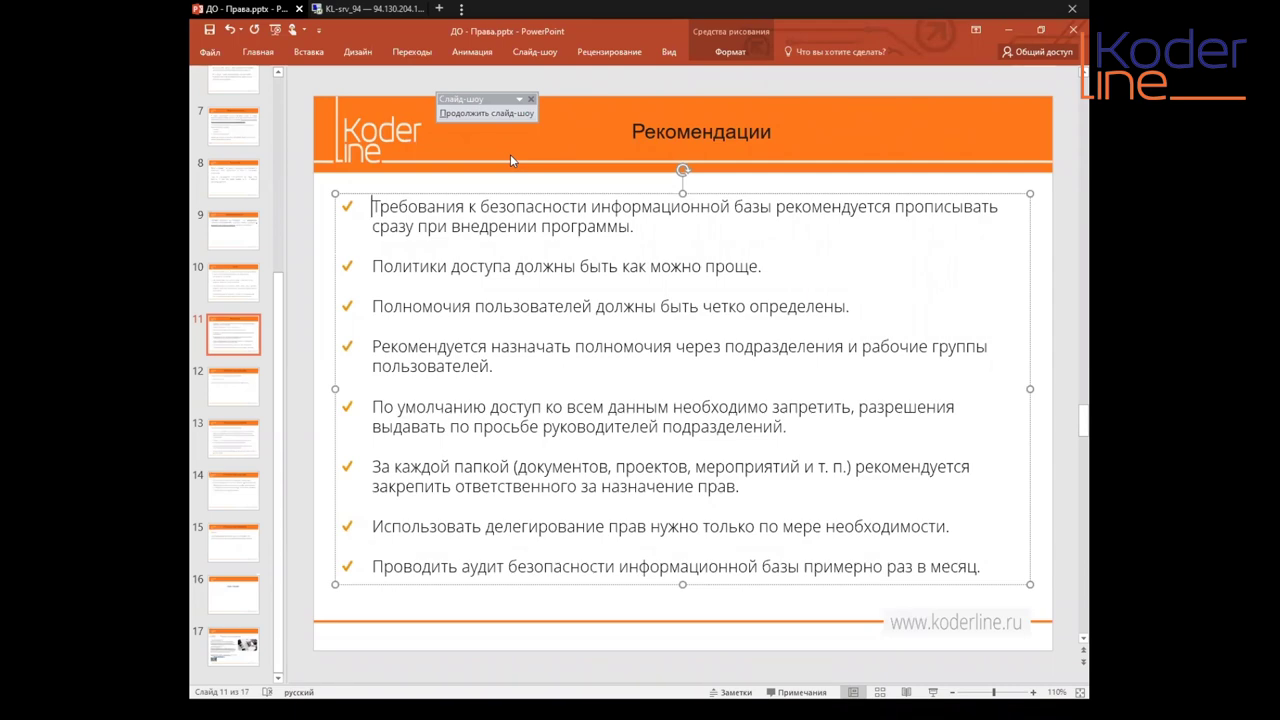
# Step: Switch to 1C Document Management in the remote desktop and close «Настройки для делопроизводителей» without saving the changes
pyautogui.click(365, 9)
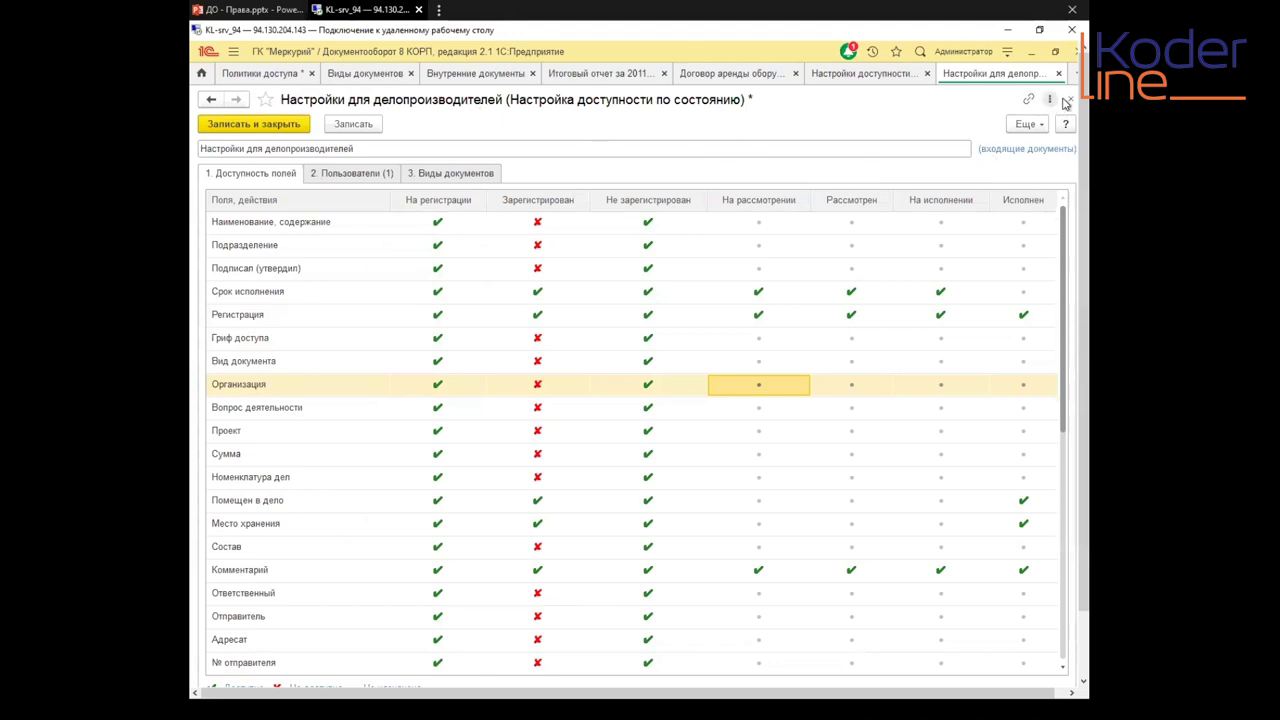
pyautogui.click(1068, 101)
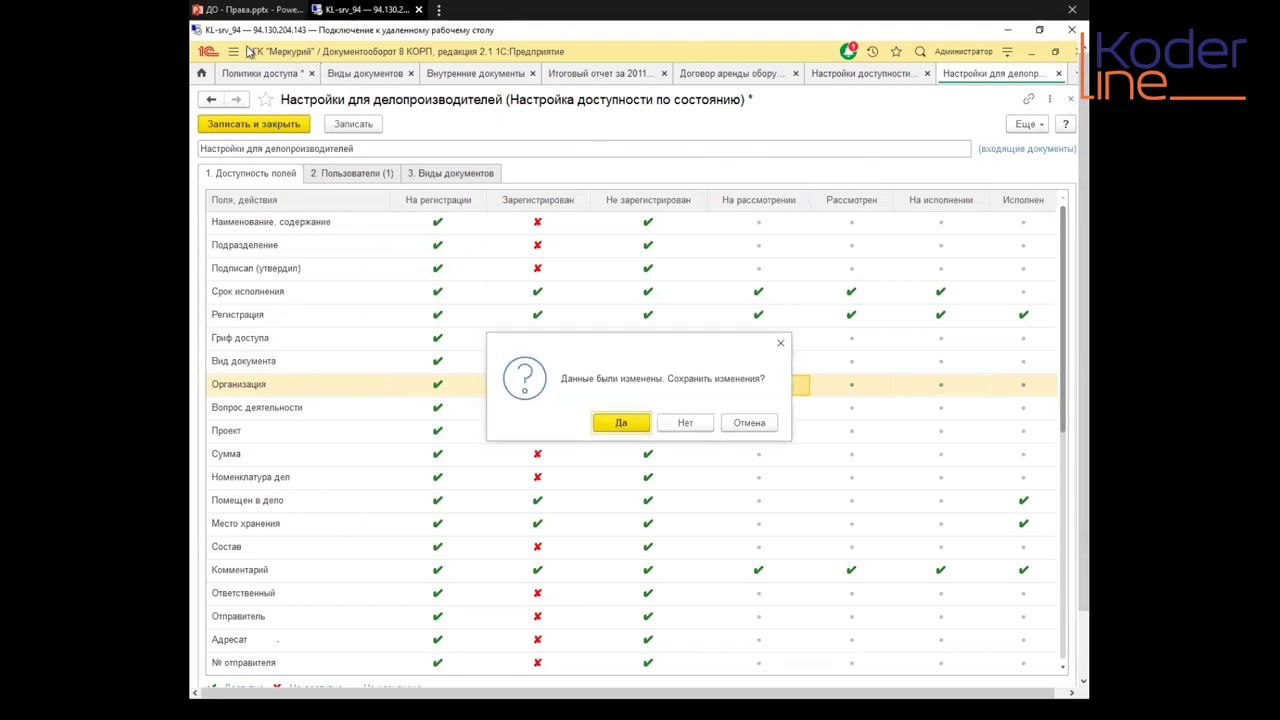
pyautogui.click(685, 422)
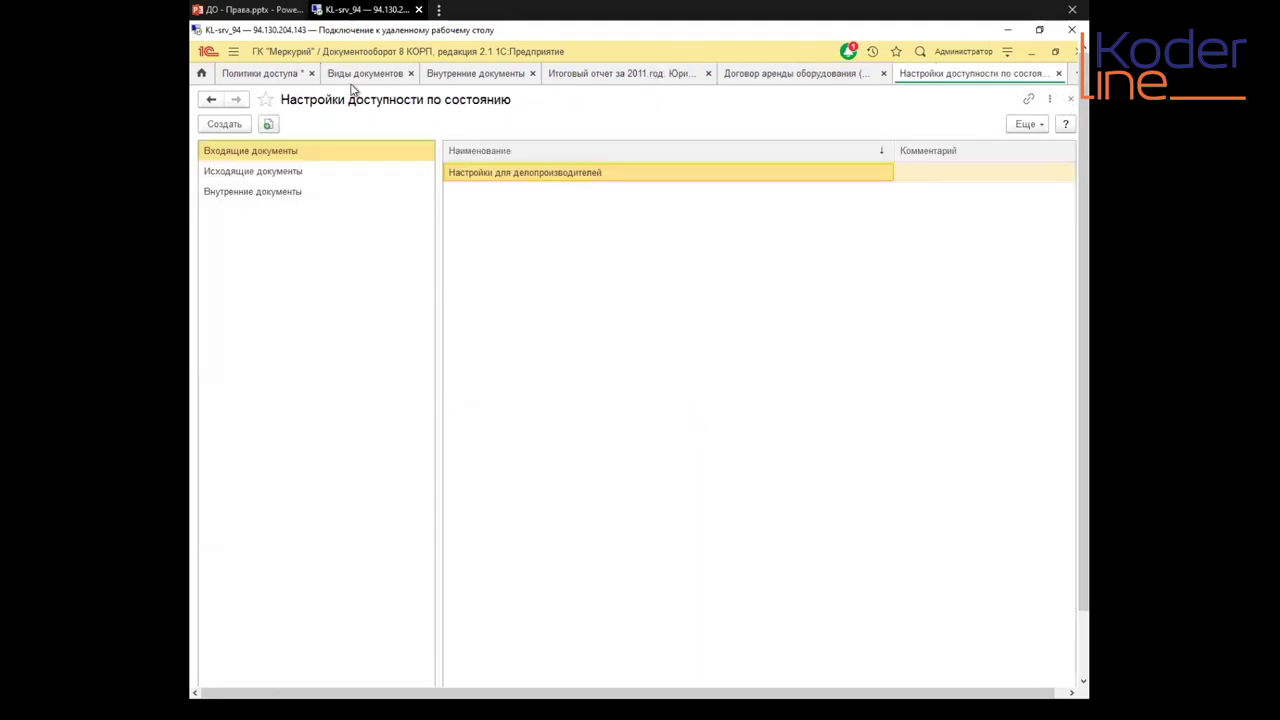
# Step: Look through the commands of the sections «Настройка и администрирование», «Документы и файлы» and «Нормативно-справочная информация», then close the overview
pyautogui.click(231, 53)
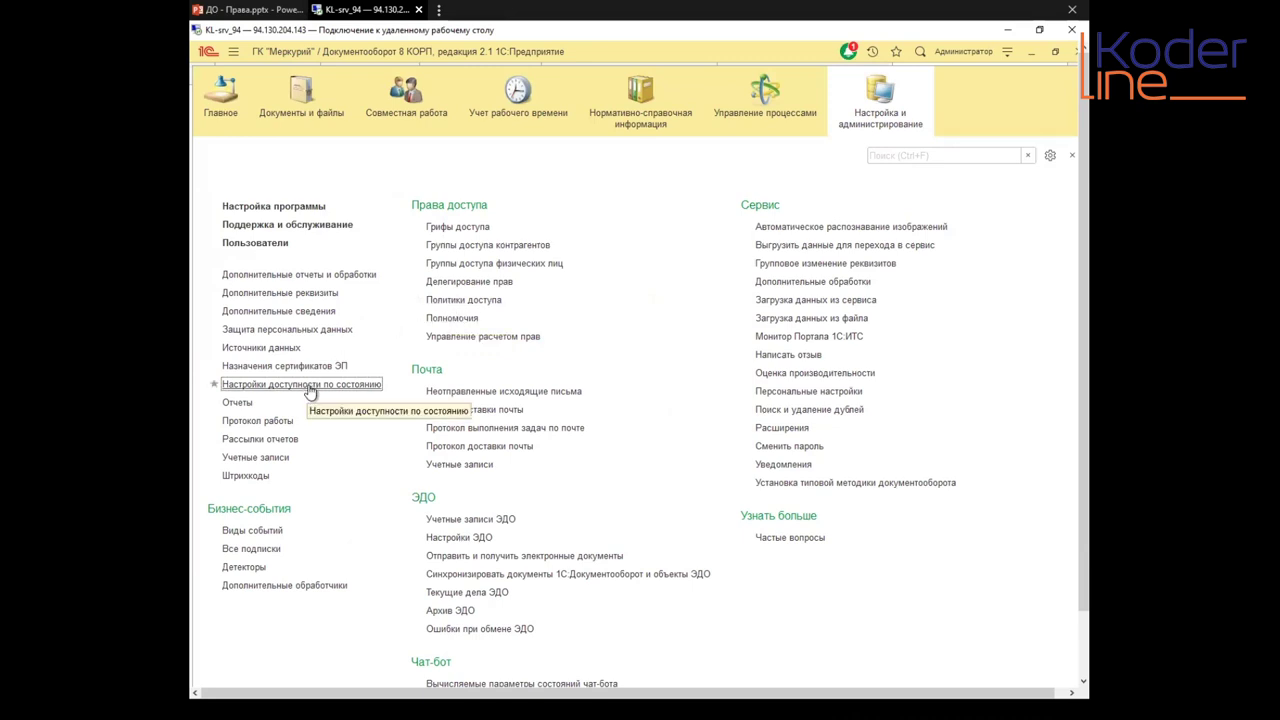
pyautogui.click(314, 122)
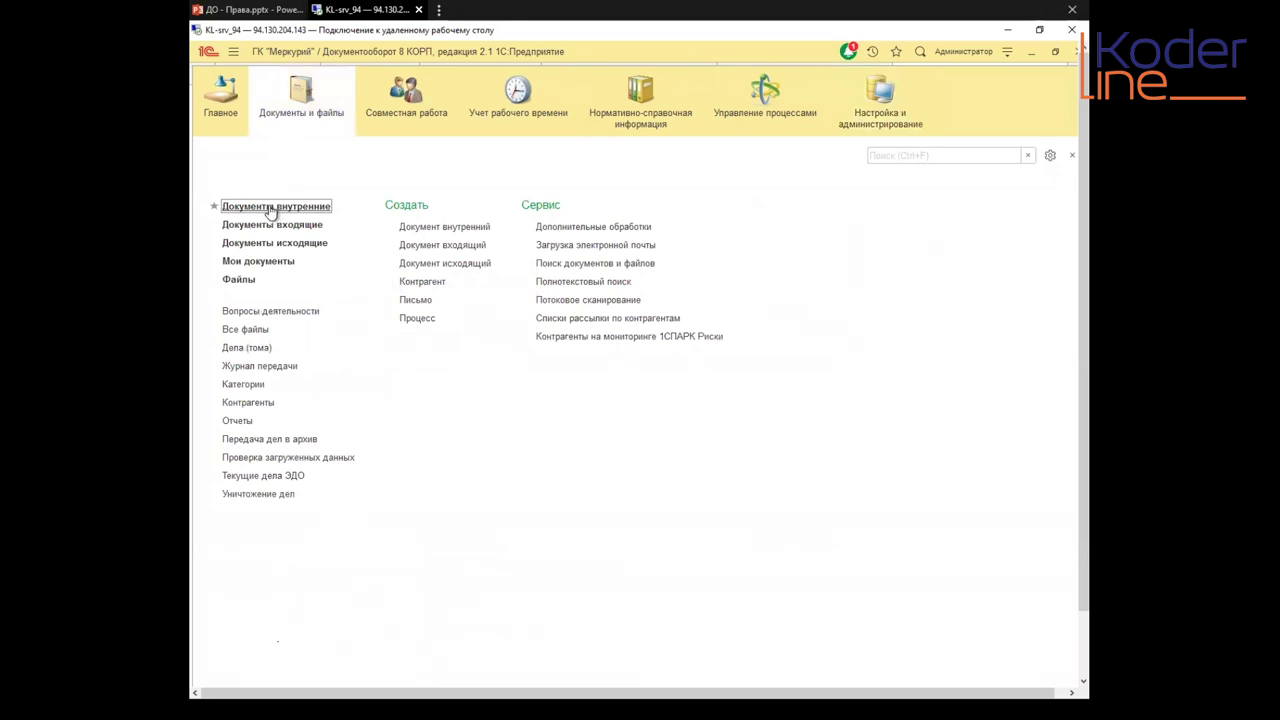
pyautogui.click(619, 120)
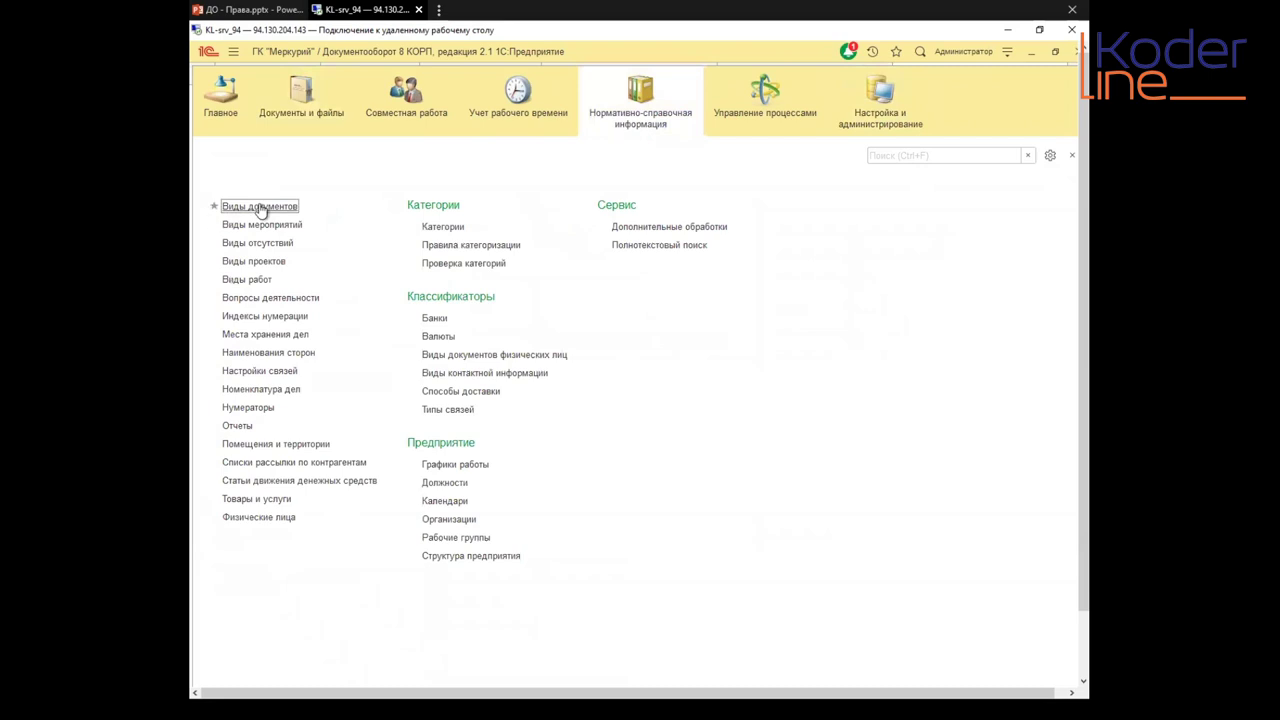
pyautogui.click(1069, 162)
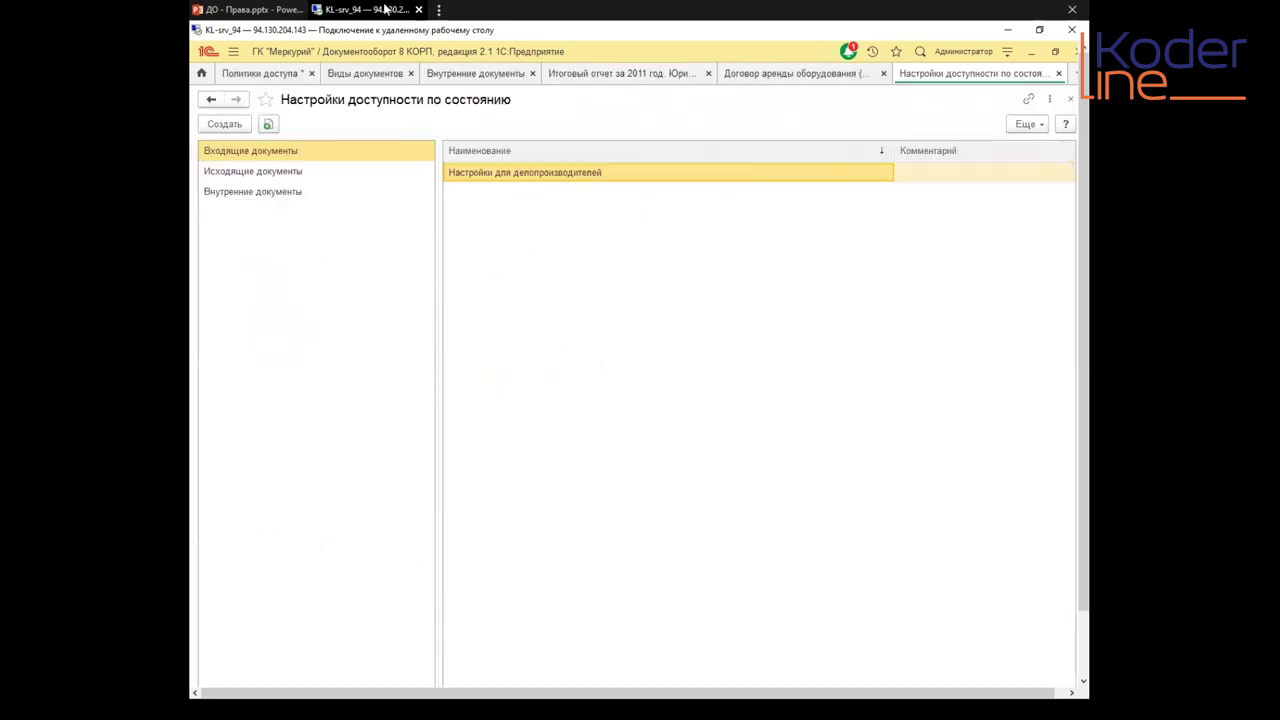
# Step: Switch back to the PowerPoint presentation and highlight the recommendation «Политики доступа должны быть как можно проще», then clear the selection
pyautogui.click(257, 10)
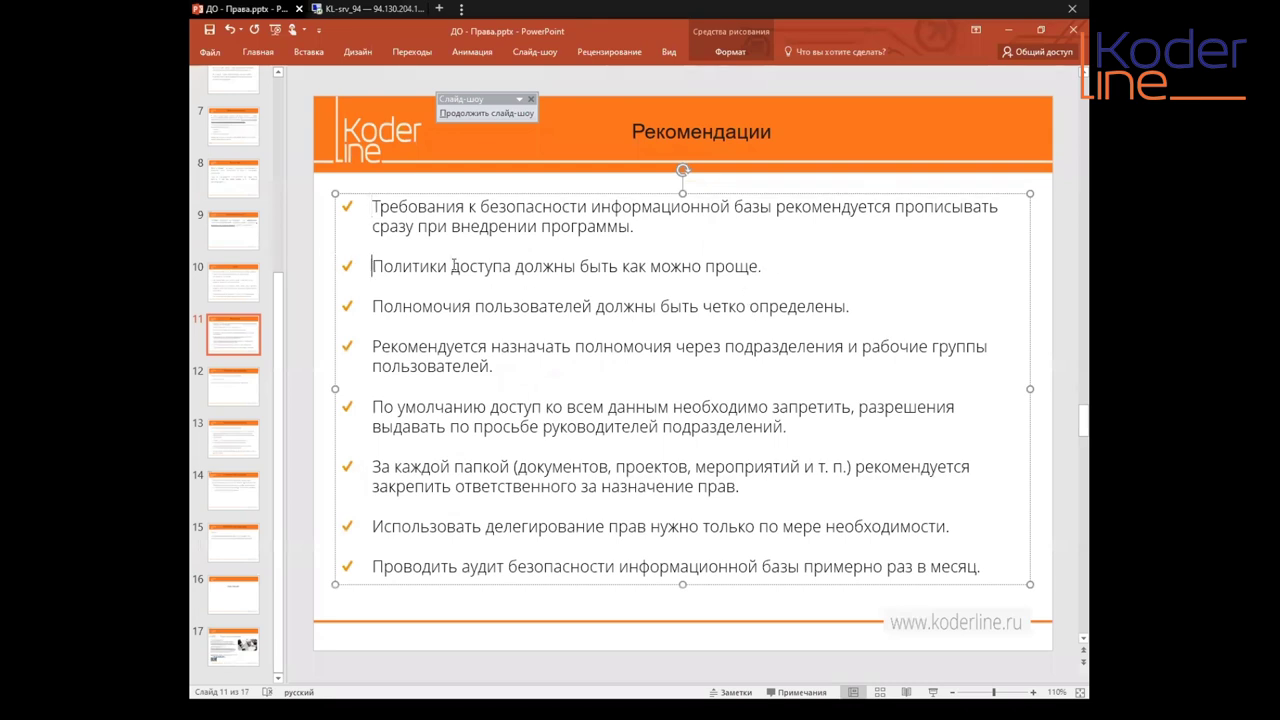
pyautogui.moveTo(372, 266); pyautogui.dragTo(899, 264)
pyautogui.click(762, 268)
pyautogui.moveTo(762, 268); pyautogui.dragTo(362, 270)
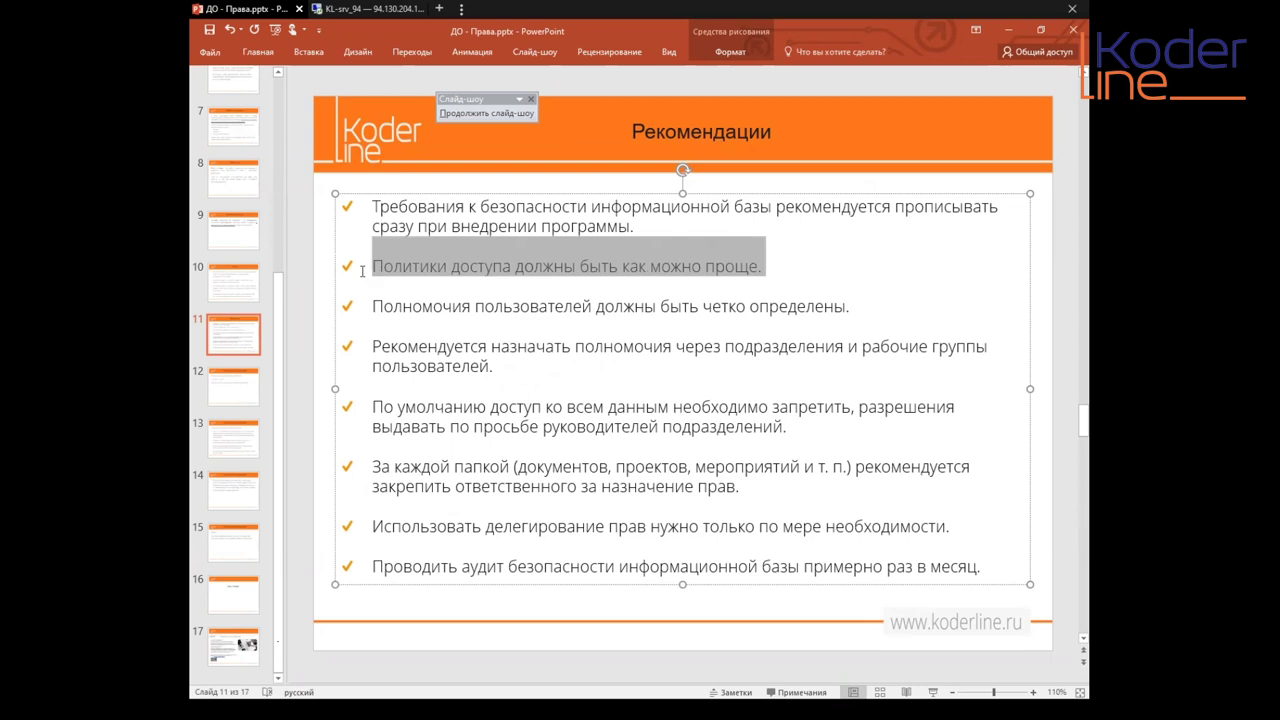
pyautogui.click(763, 267)
pyautogui.moveTo(763, 267); pyautogui.dragTo(366, 270)
pyautogui.click(776, 263)
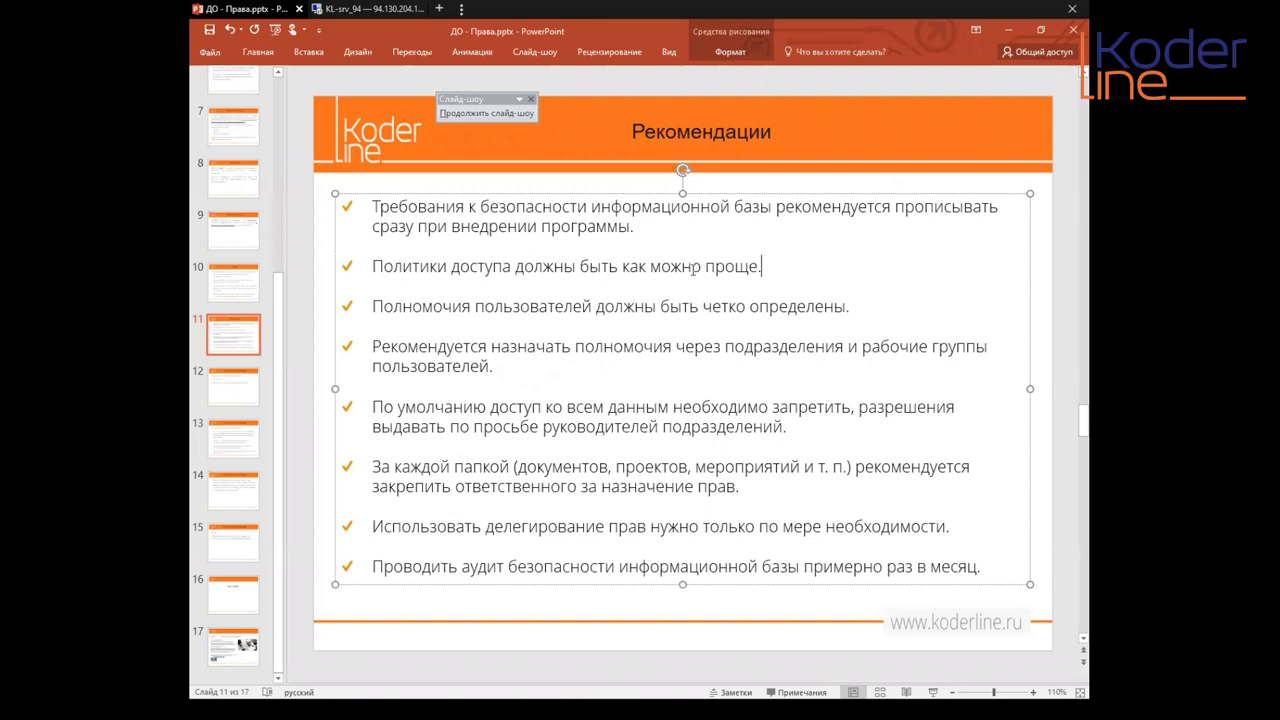
# Step: Switch to 1C Document Management and open the general permissions («Общие разрешения») of the access policies
pyautogui.click(375, 11)
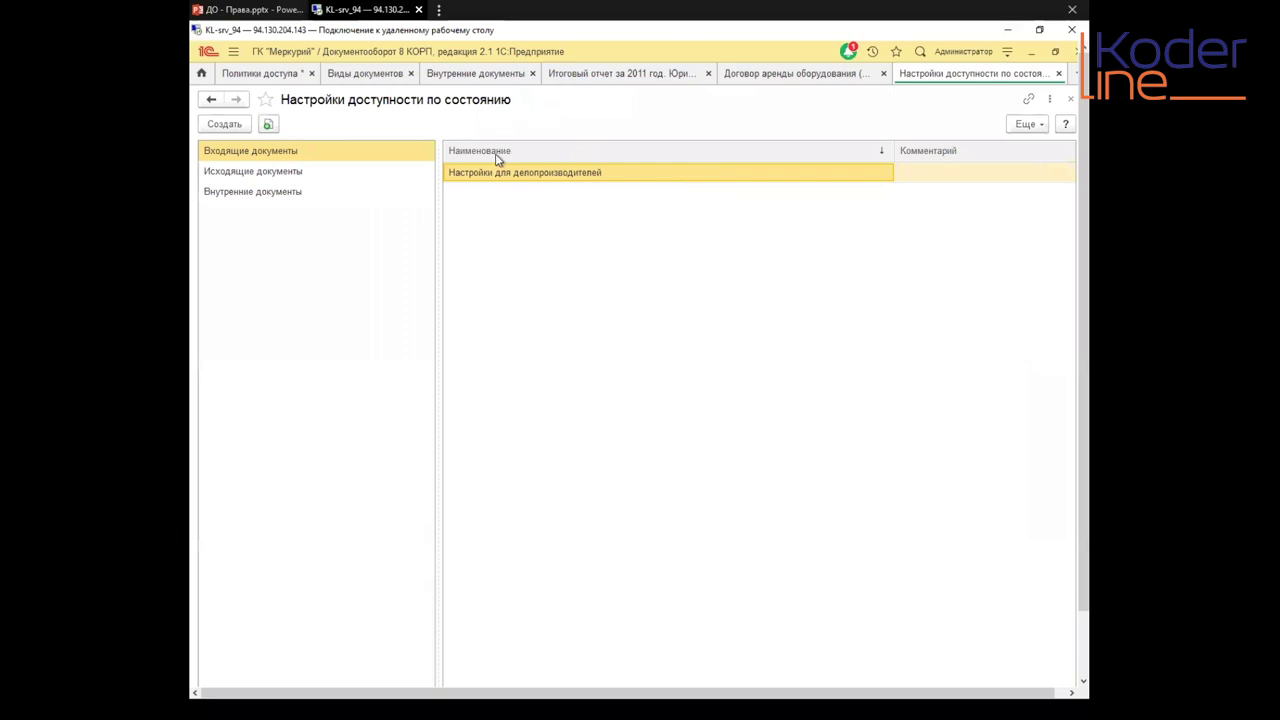
pyautogui.click(233, 51)
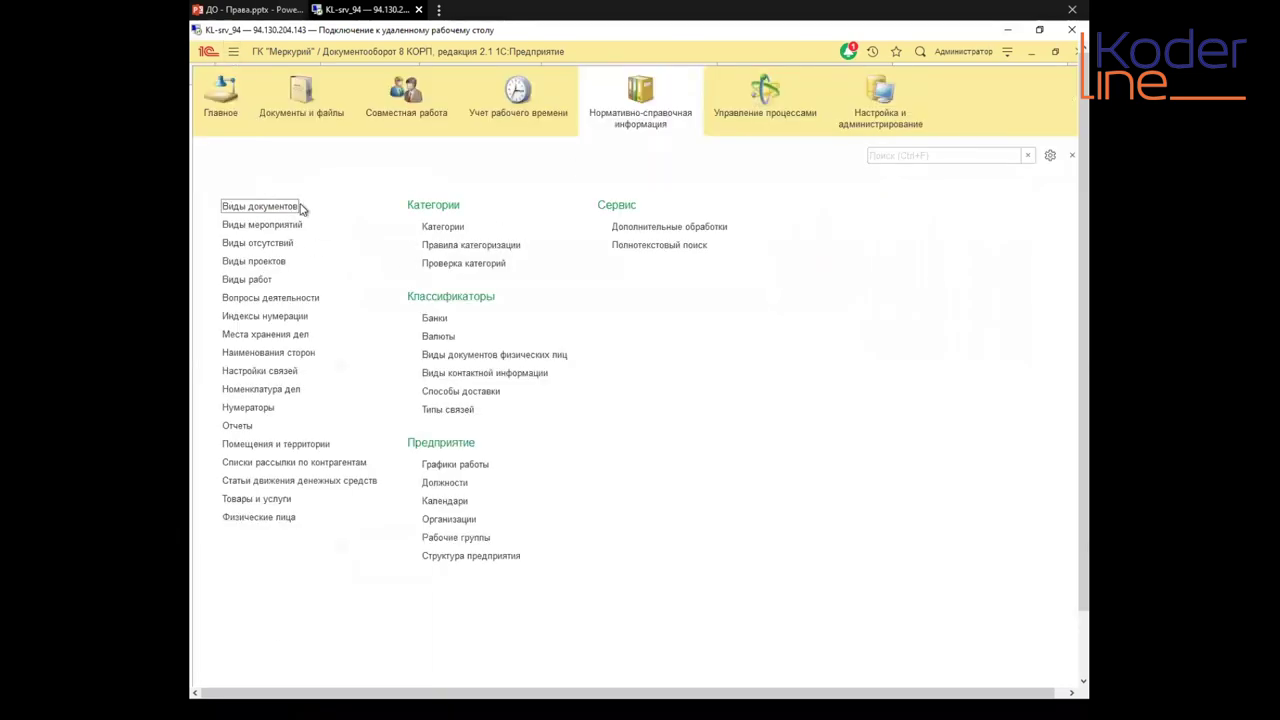
pyautogui.click(880, 115)
pyautogui.click(468, 301)
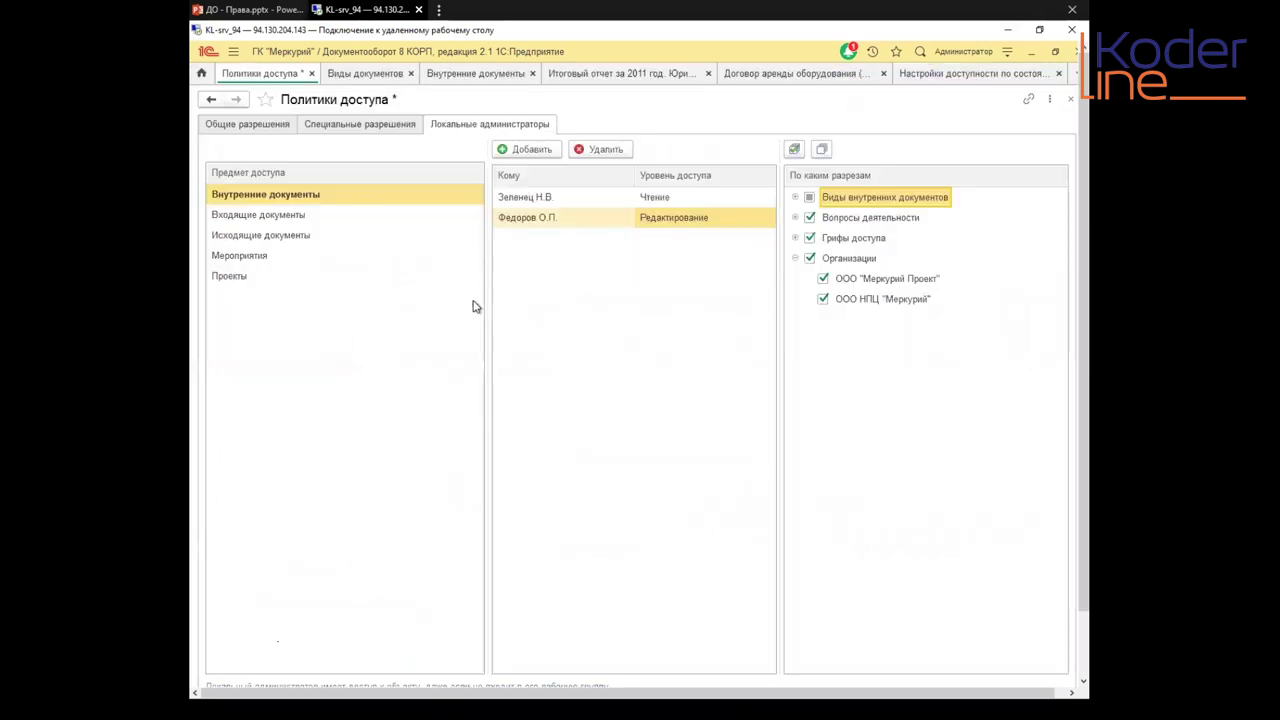
pyautogui.click(240, 126)
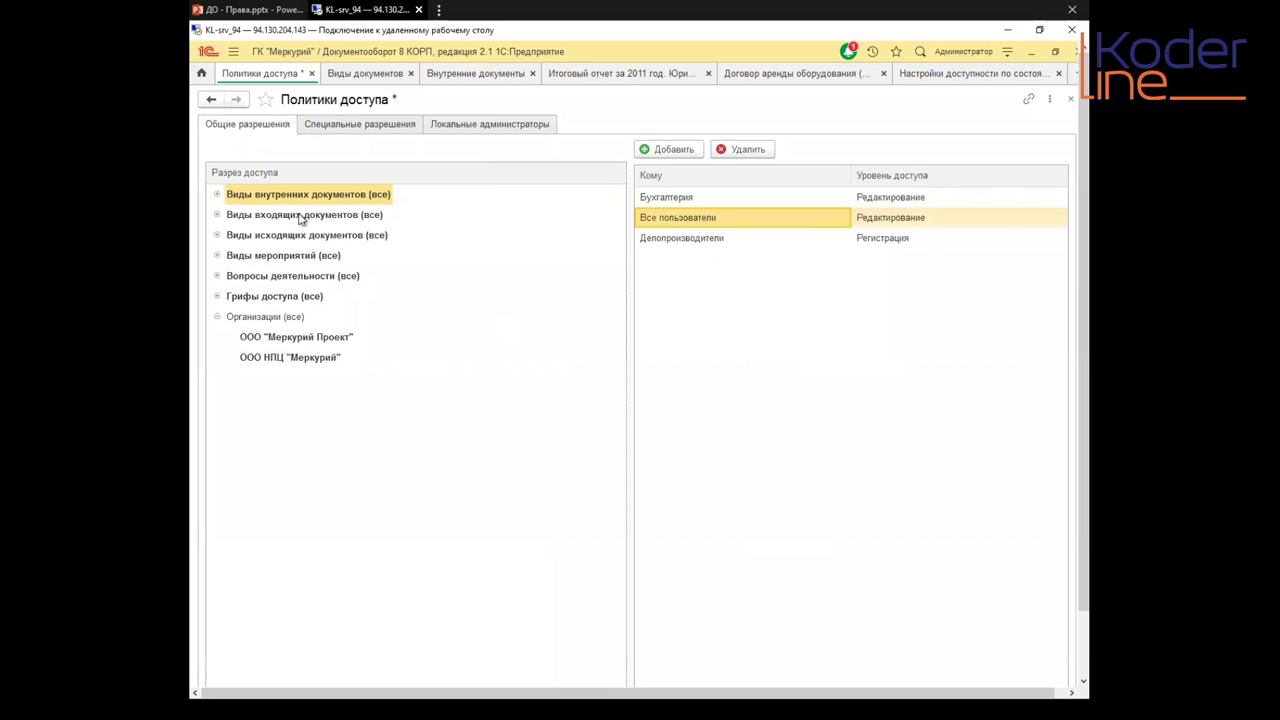
# Step: Expand the internal document types and view the permissions for «Акт инвентаризации», «Акт, накладная» and «Годовой итоговый отчет»
pyautogui.click(216, 194)
pyautogui.click(276, 216)
pyautogui.click(272, 255)
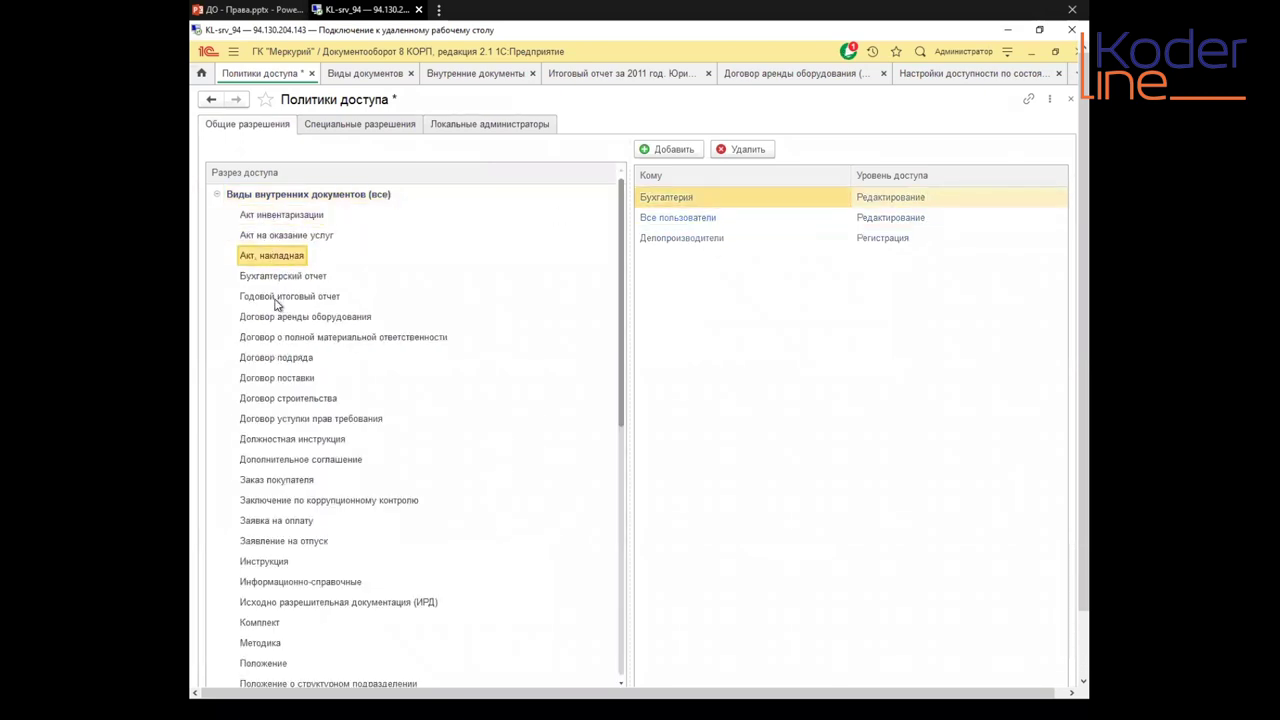
pyautogui.click(280, 297)
pyautogui.scroll(-3, 300, 410)
pyautogui.scroll(3, 300, 410)
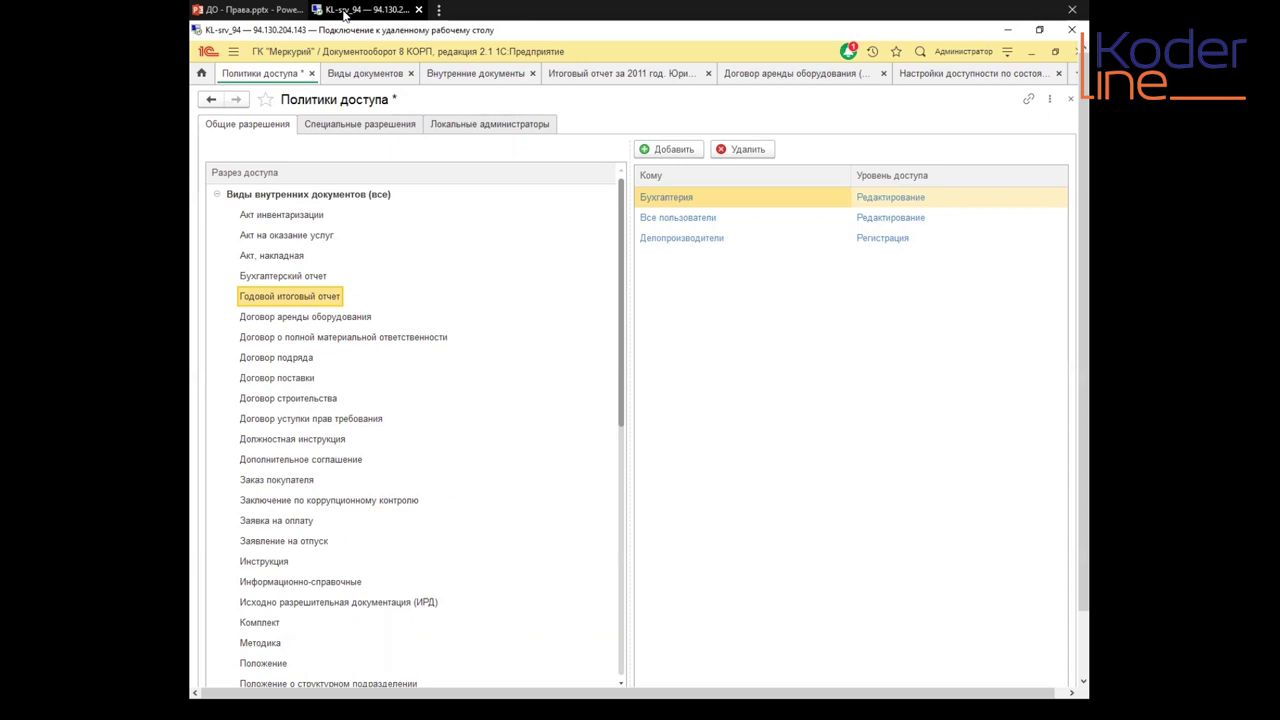
# Step: Switch back to the PowerPoint presentation and mark the ends of the third and fourth recommendations, on user authorities, with the text cursor
pyautogui.click(255, 10)
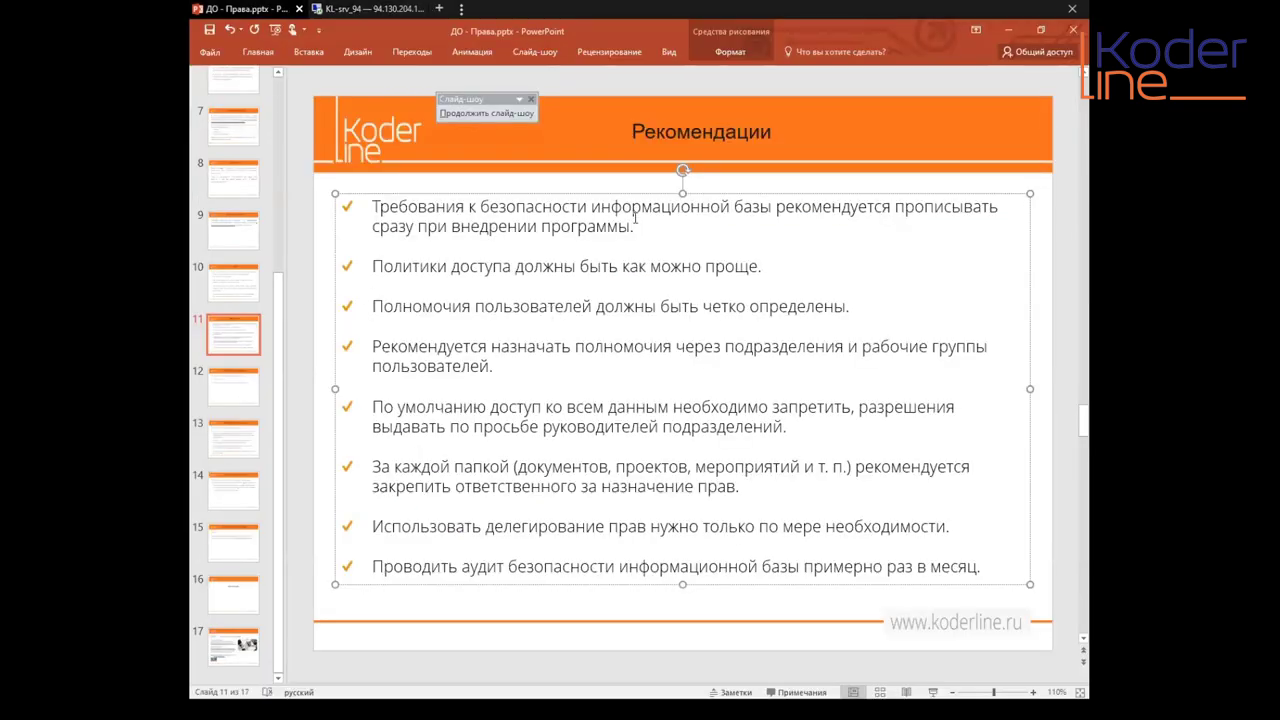
pyautogui.click(855, 310)
pyautogui.moveTo(853, 307); pyautogui.dragTo(846, 307)
pyautogui.click(857, 307)
pyautogui.click(503, 367)
# Step: Highlight «По умолчанию доступ ко всем данным необходимо запретить» in the fifth recommendation, then clear the selection
pyautogui.click(369, 407)
pyautogui.moveTo(372, 407); pyautogui.dragTo(852, 407)
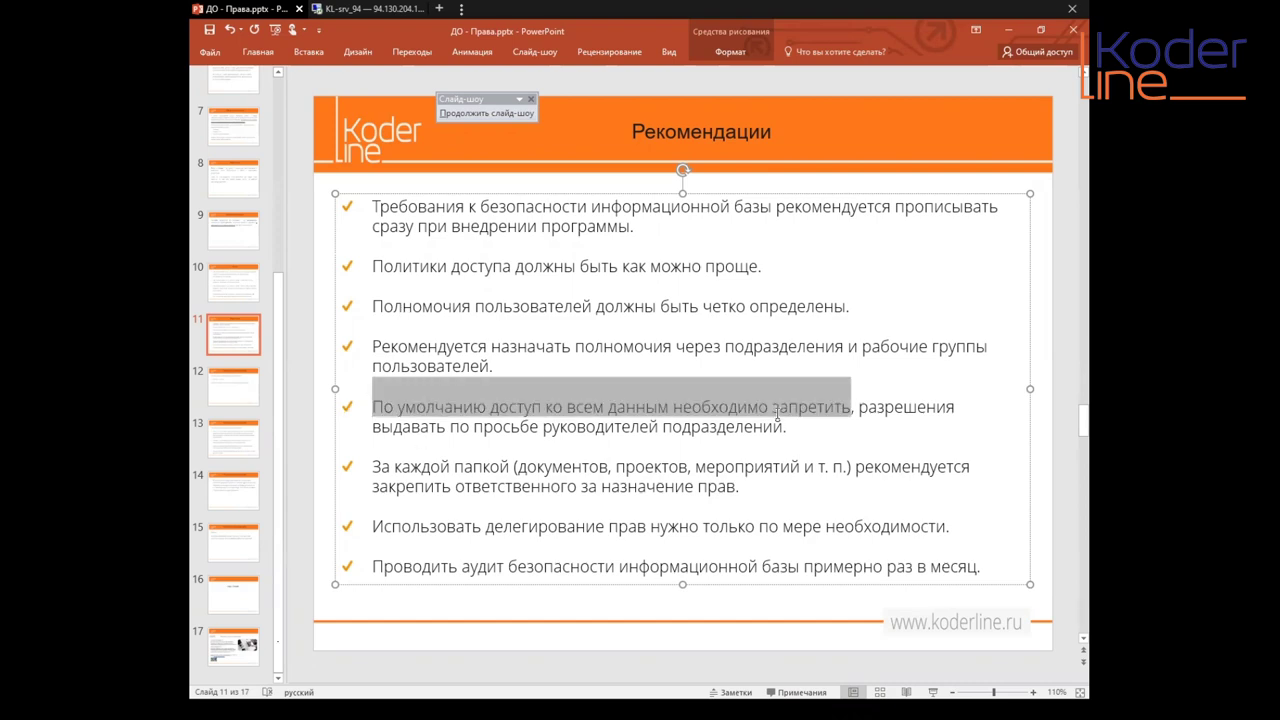
pyautogui.click(790, 426)
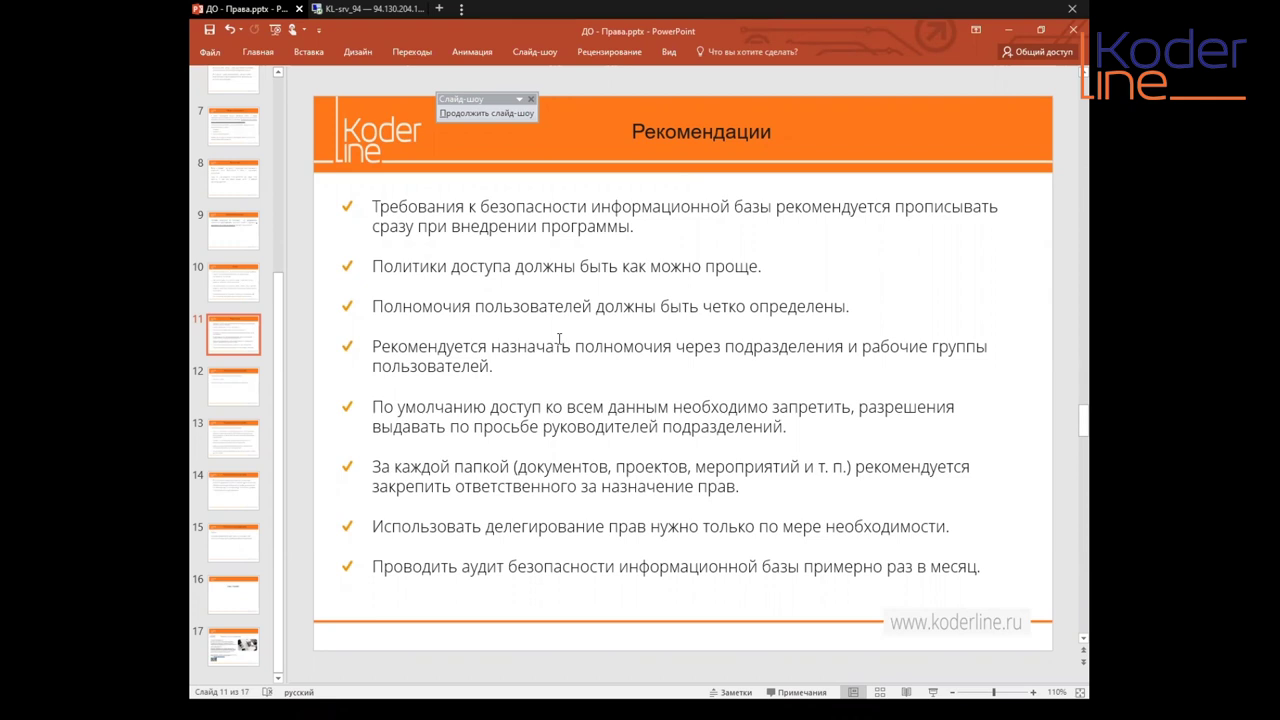
# Step: Switch to 1C Document Management and open the list of internal documents from «Документы и файлы»
pyautogui.click(350, 10)
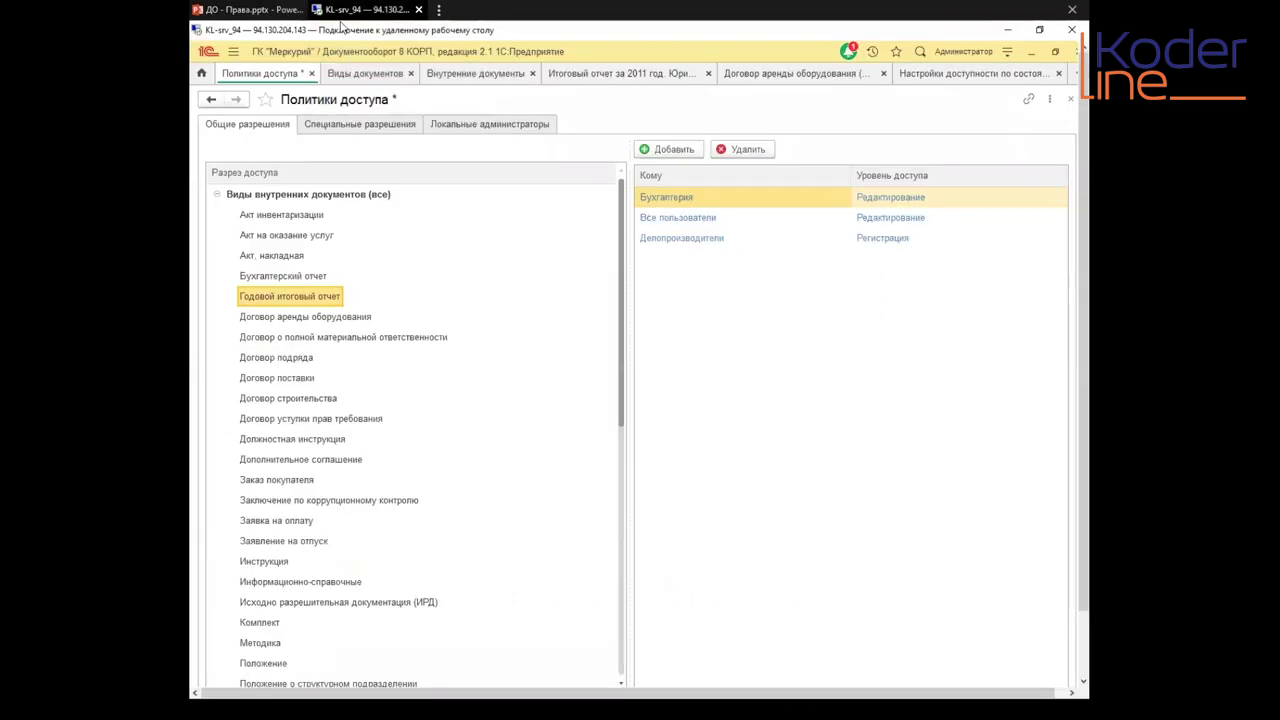
pyautogui.click(234, 52)
pyautogui.click(296, 120)
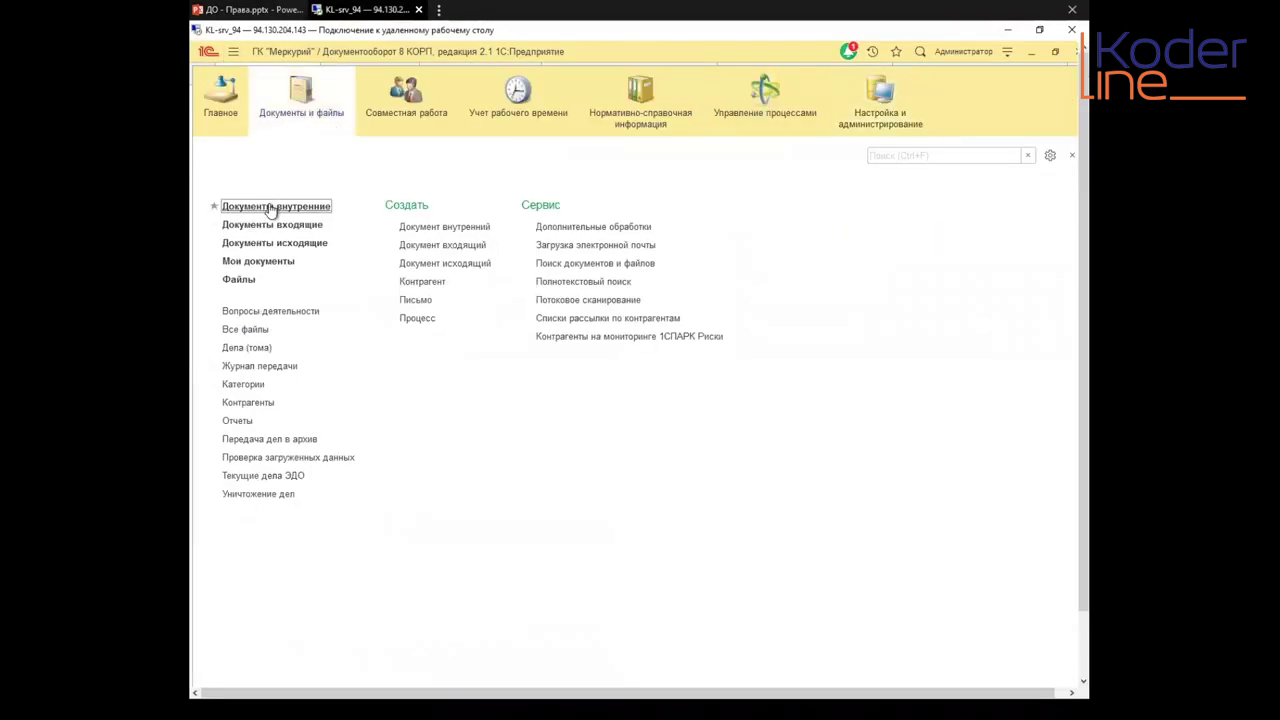
pyautogui.click(267, 206)
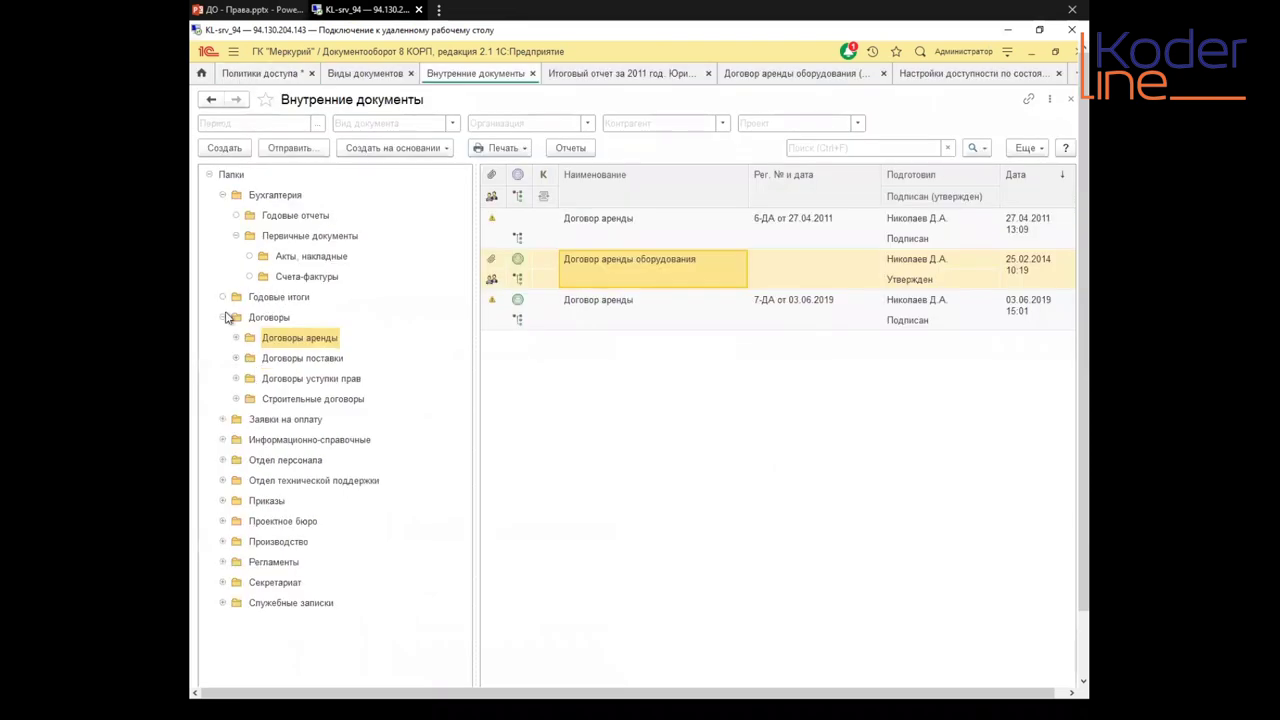
# Step: View the available commands for the «Бухгалтерия» folder, including «Настройка прав», then select its subfolder «Годовые отчеты»
pyautogui.click(274, 195)
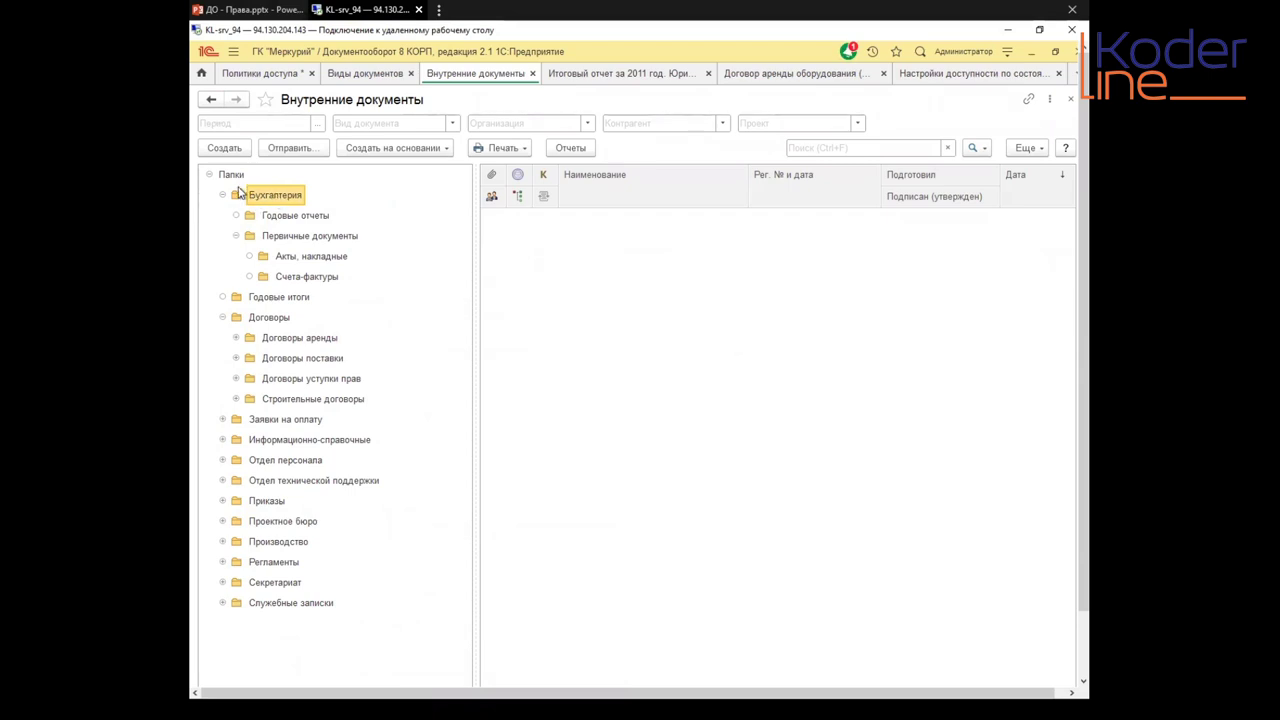
pyautogui.rightClick(248, 196)
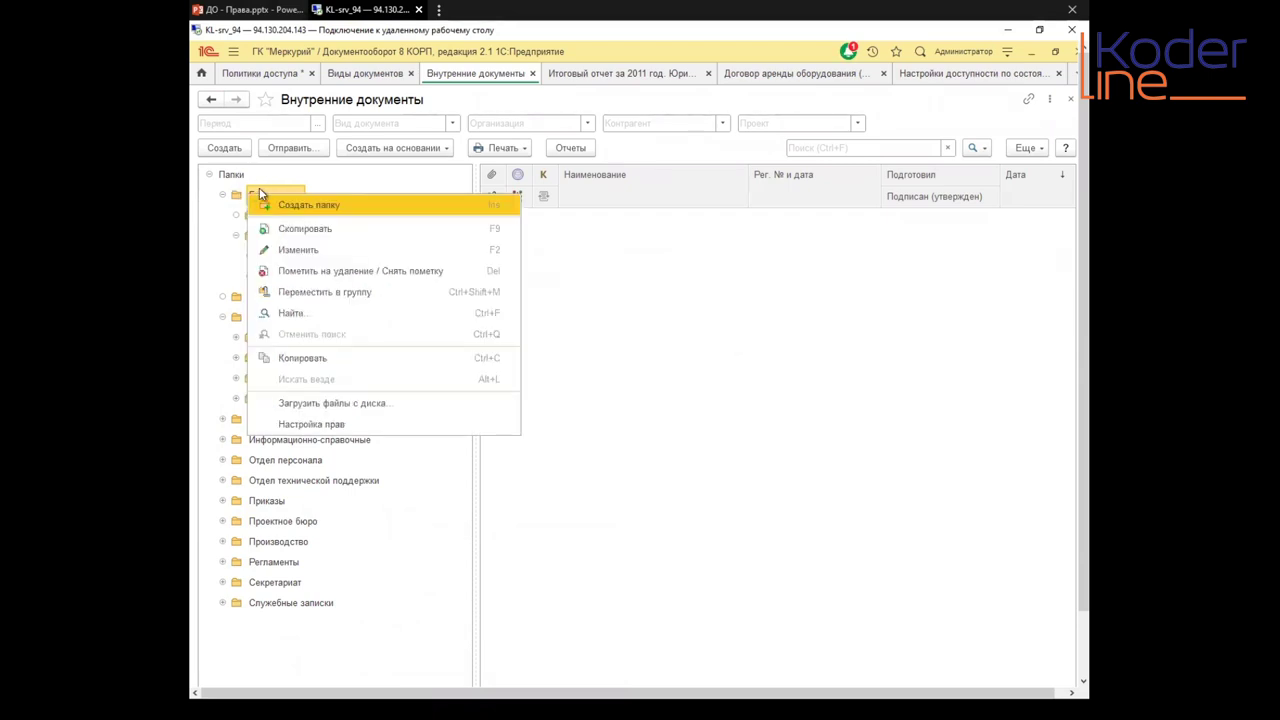
pyautogui.press('Escape')
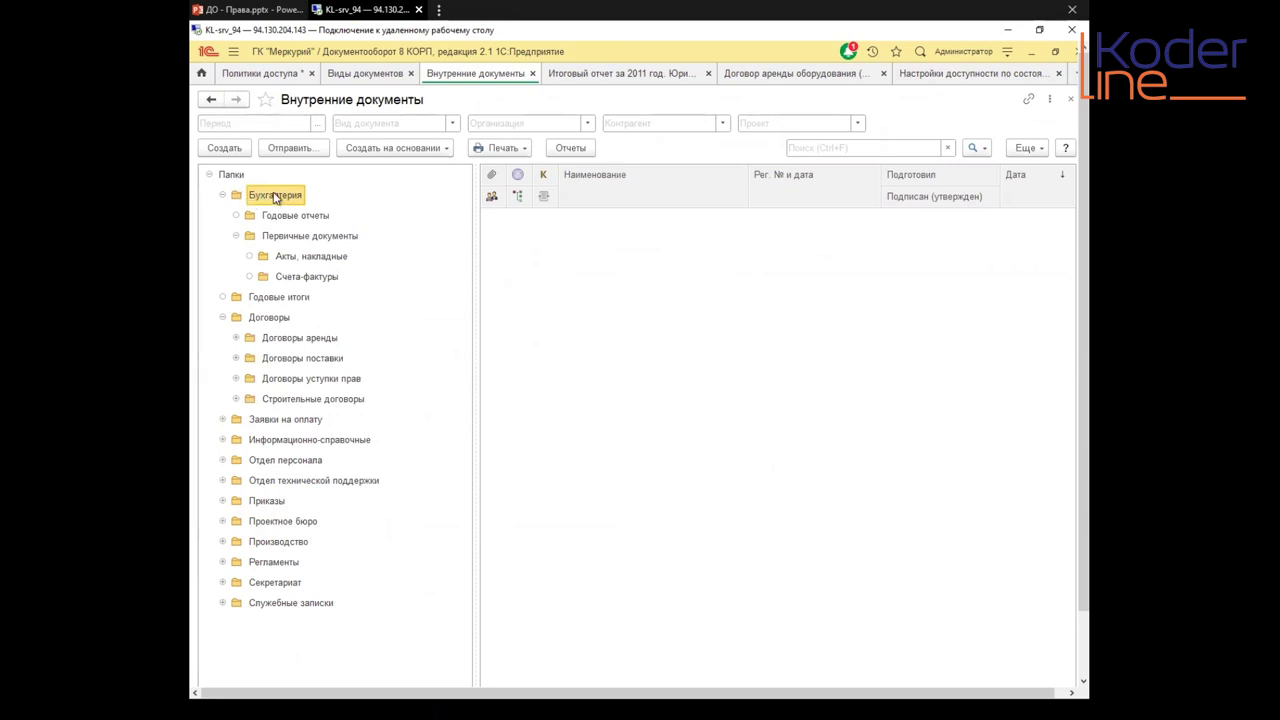
pyautogui.rightClick(275, 197)
pyautogui.click(258, 199)
pyautogui.click(283, 218)
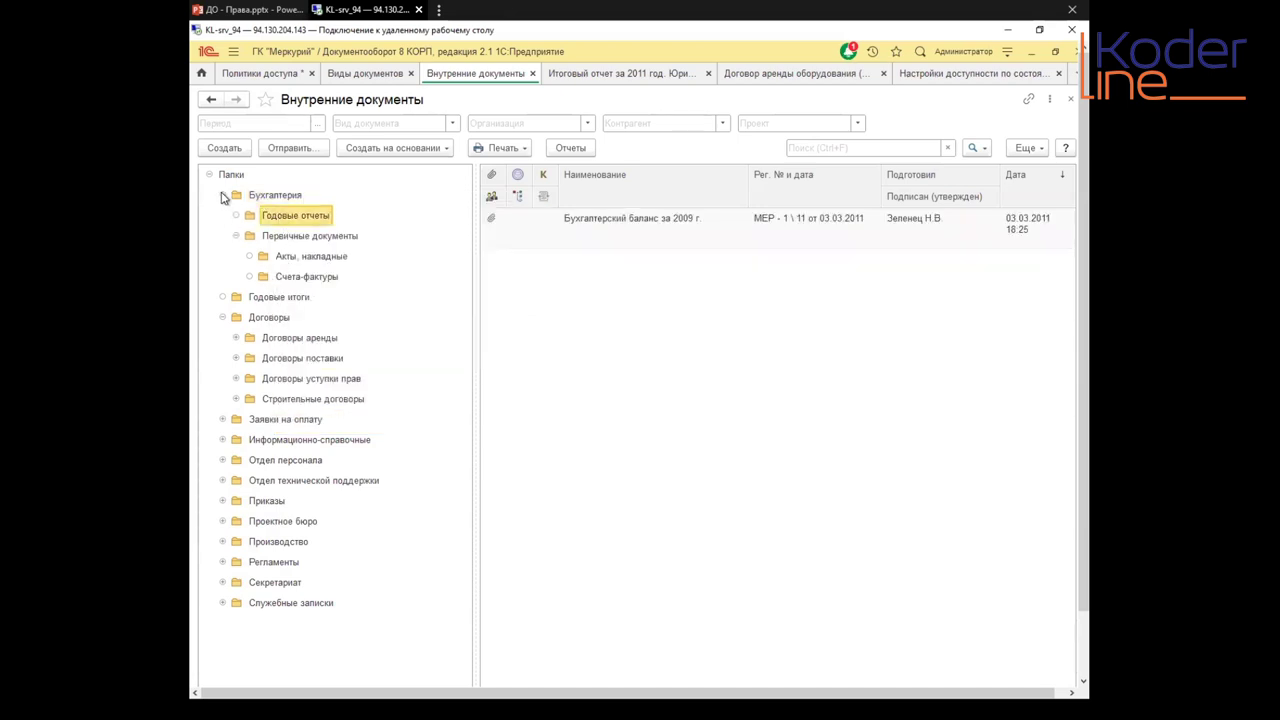
# Step: Browse the internal document folders «Годовые итоги», «Договоры» and «Бухгалтерия» with its subfolder «Годовые отчеты», ending on «Бухгалтерия»
pyautogui.click(223, 196)
pyautogui.click(265, 220)
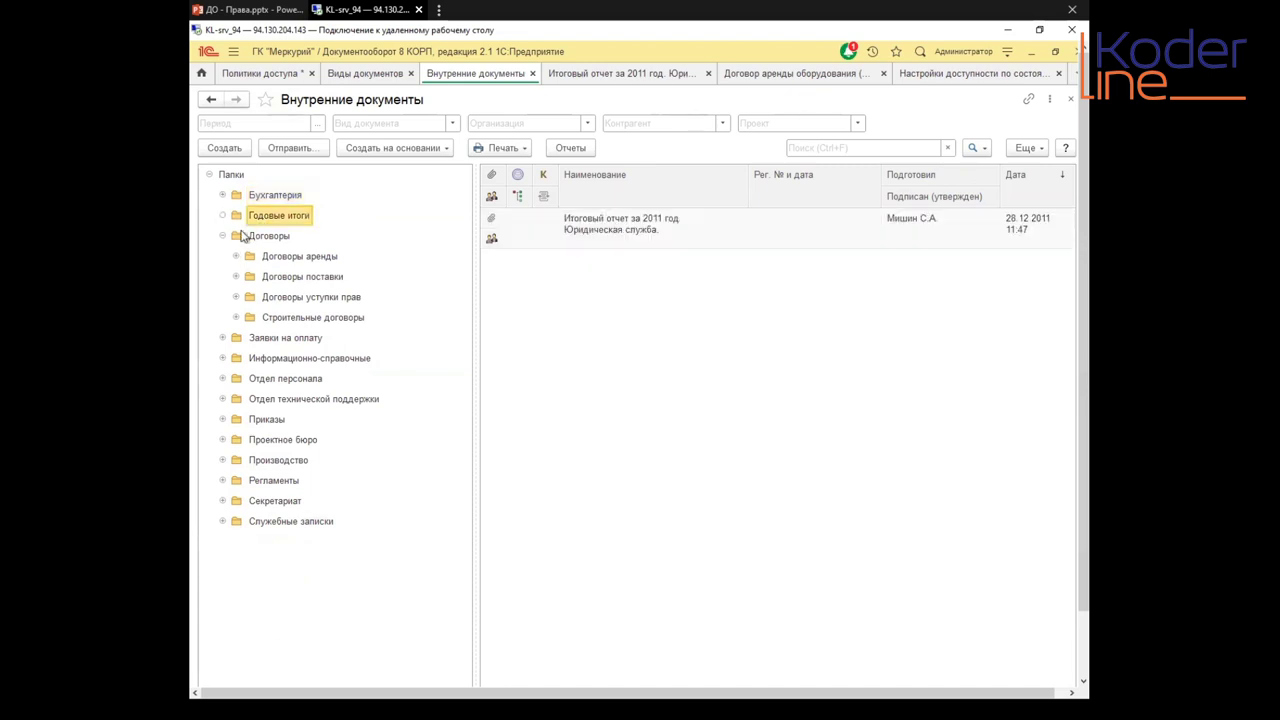
pyautogui.click(260, 236)
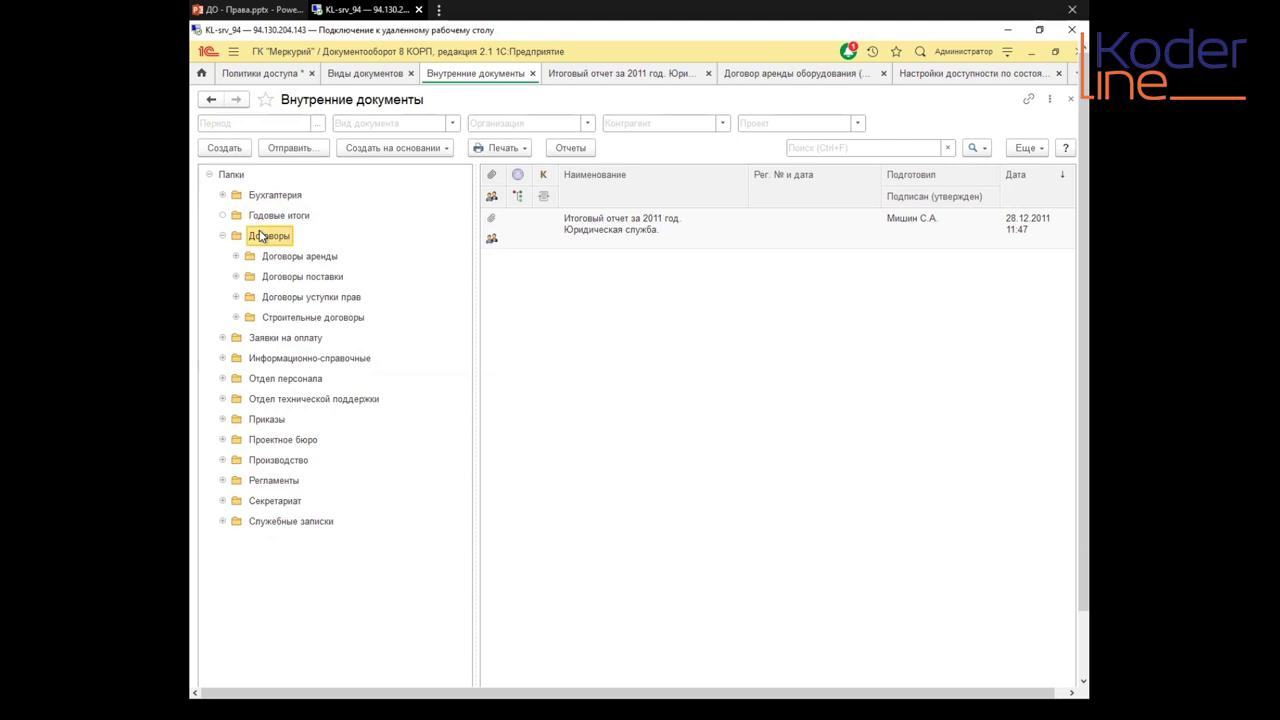
pyautogui.click(256, 196)
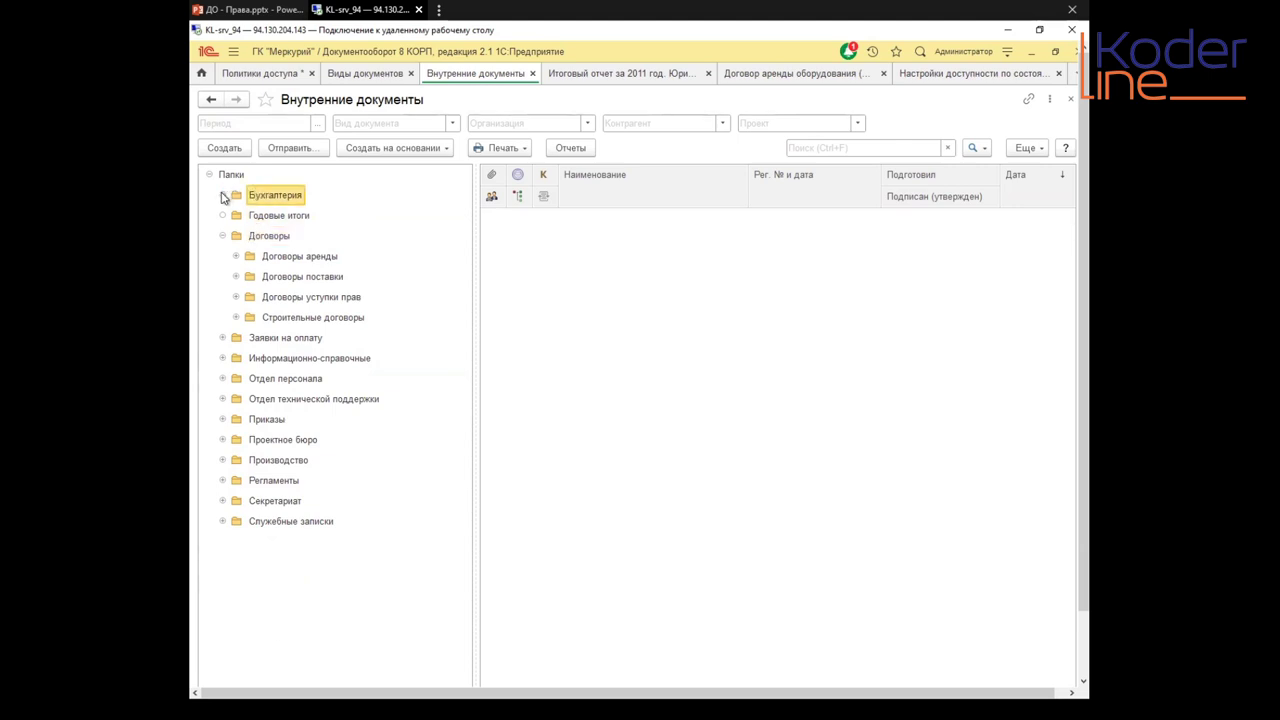
pyautogui.click(223, 196)
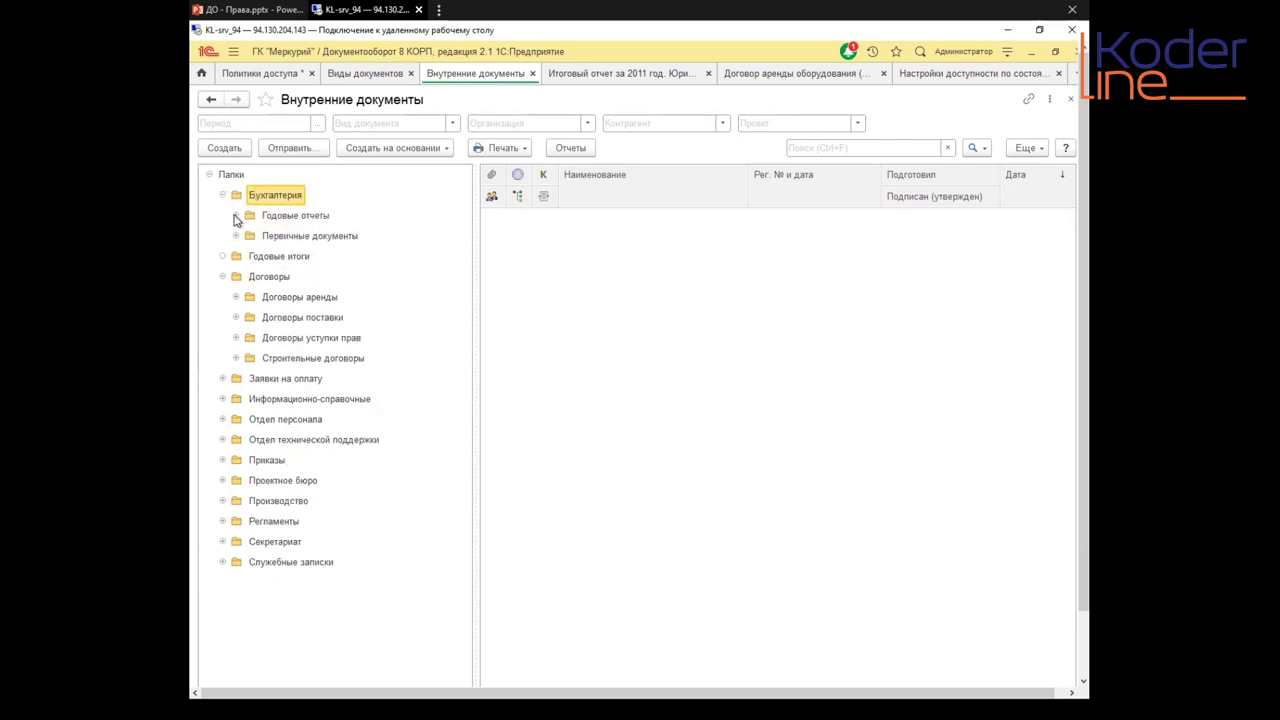
pyautogui.click(288, 216)
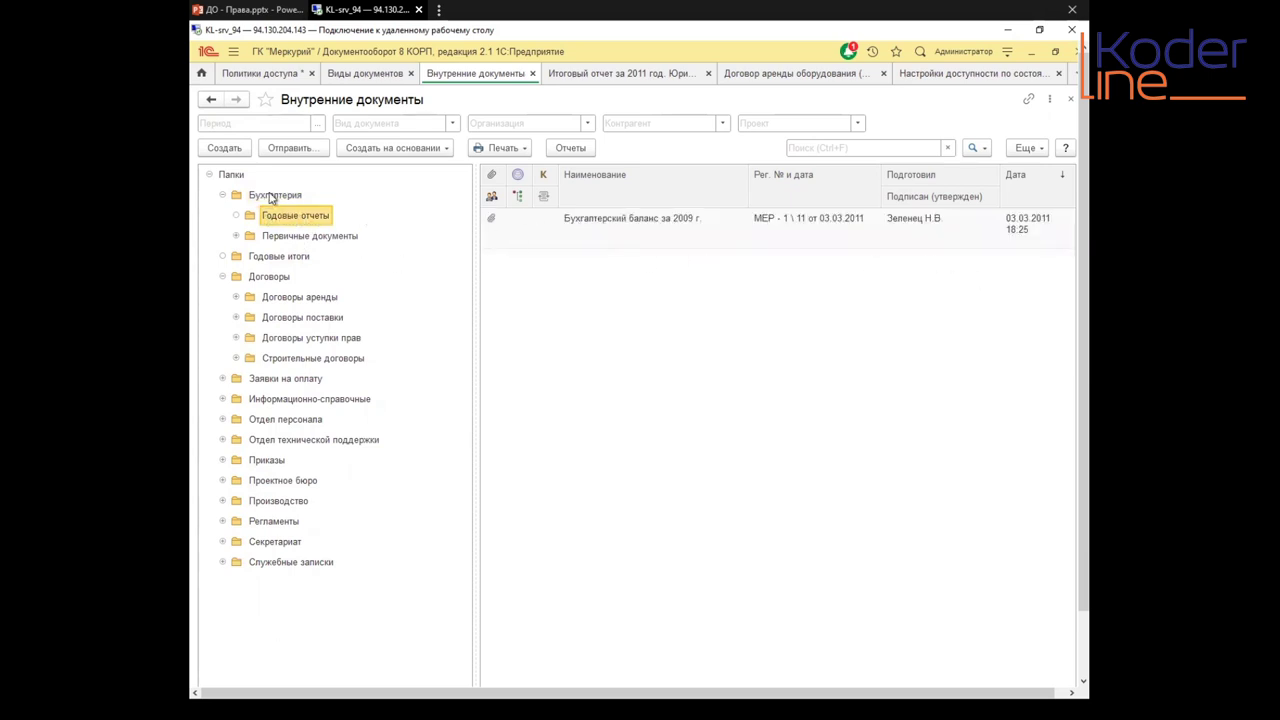
pyautogui.click(273, 197)
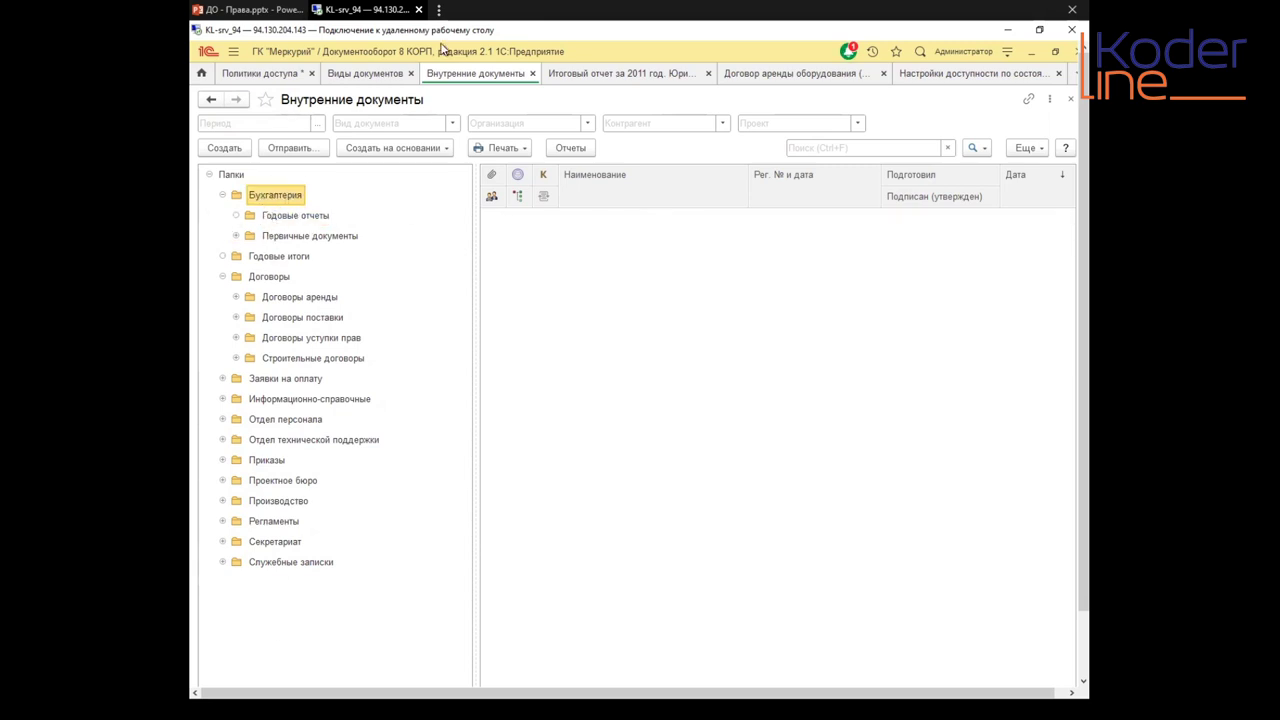
# Step: Switch to the PowerPoint presentation and mark the seventh recommendation, on delegating rights, with the text cursor
pyautogui.click(255, 9)
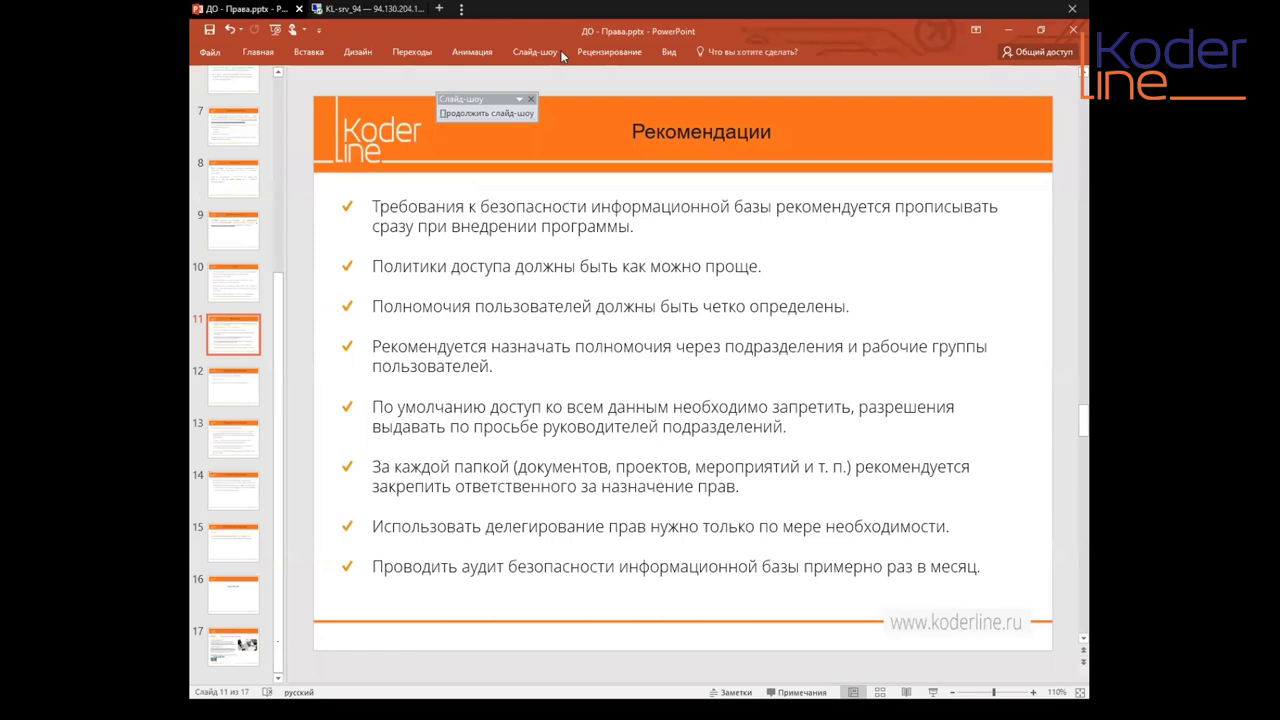
pyautogui.click(375, 531)
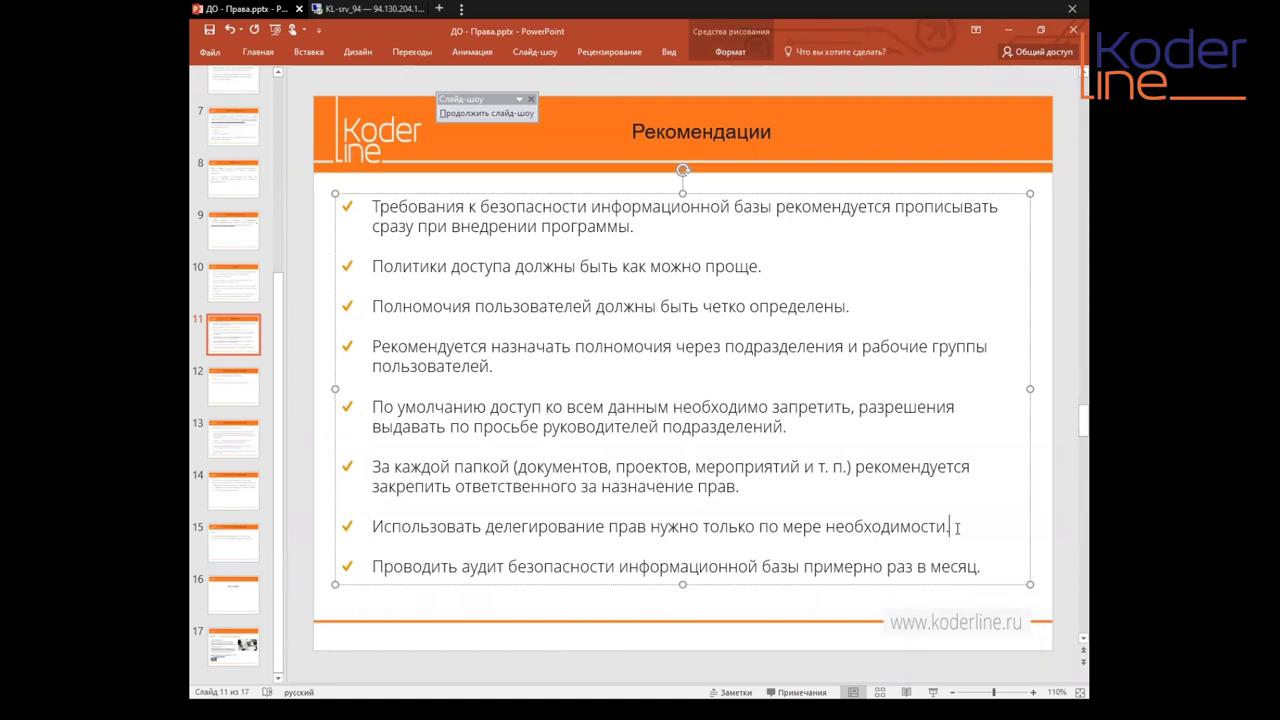
# Step: Switch to 1C Document Management, open «Делегирование прав» from «Настройка и администрирование», and open the selective delegation record
pyautogui.click(366, 9)
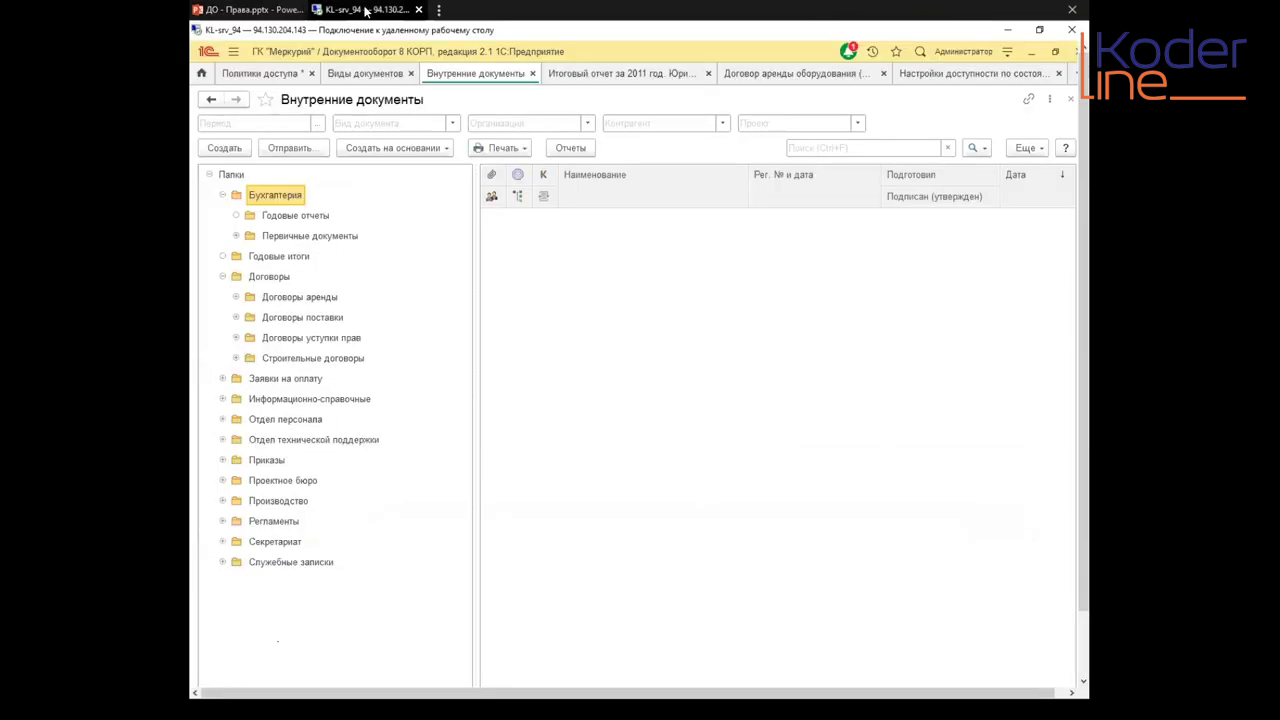
pyautogui.click(233, 55)
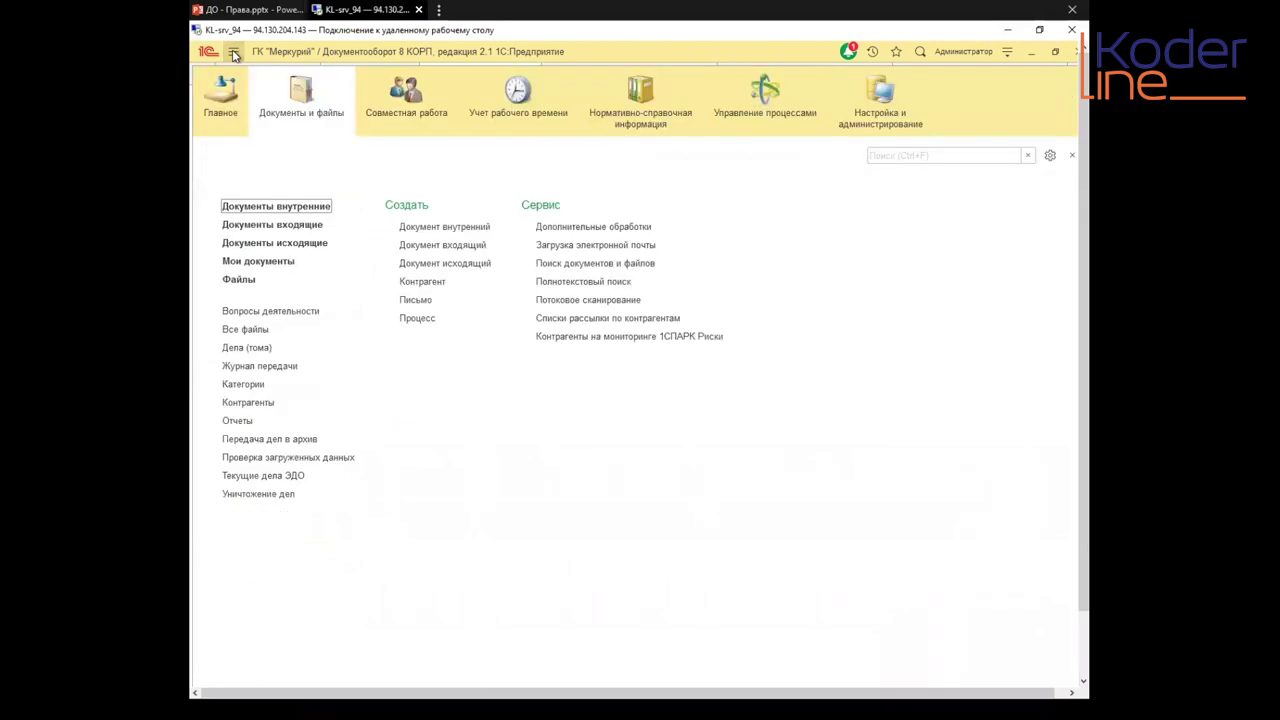
pyautogui.click(878, 128)
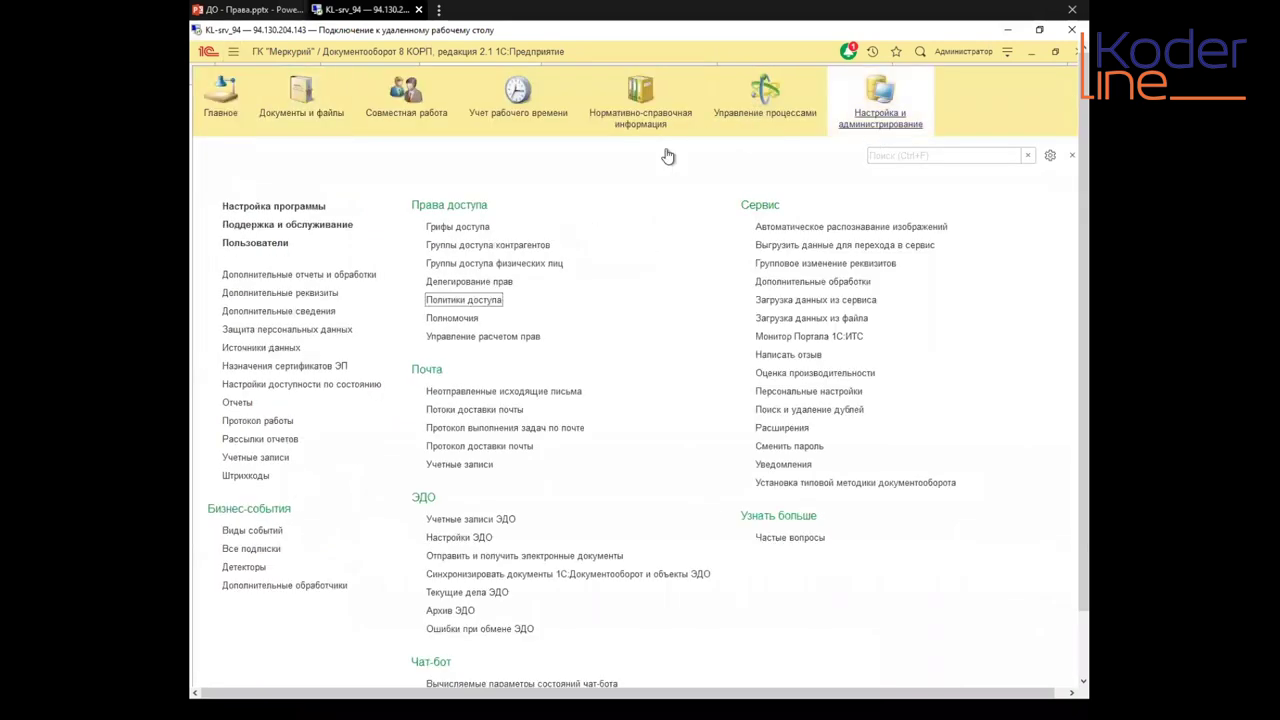
pyautogui.click(455, 284)
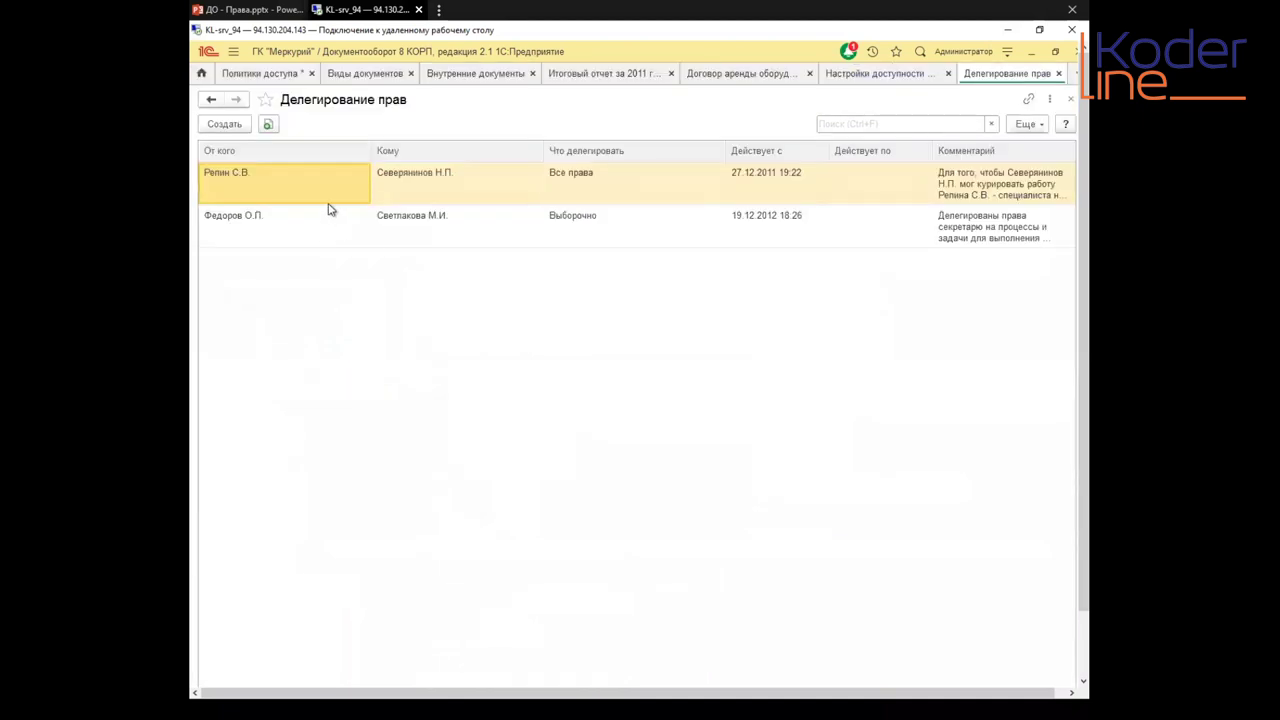
pyautogui.click(257, 231)
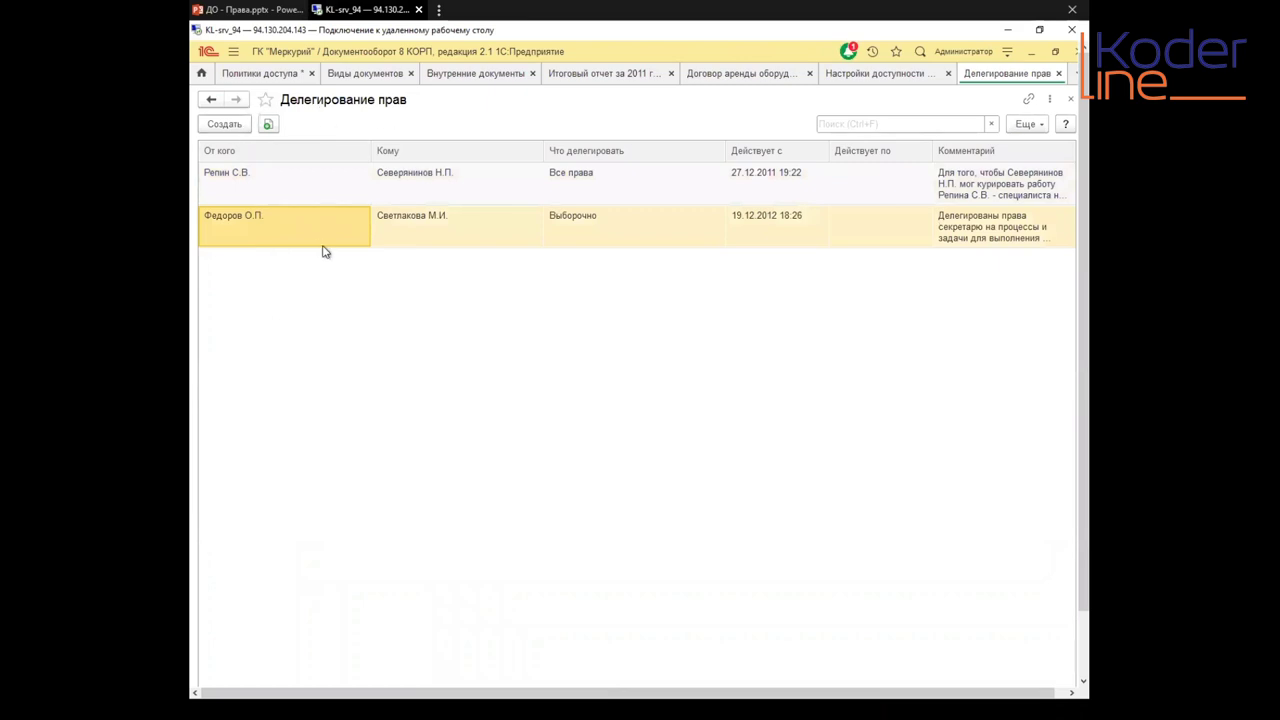
pyautogui.doubleClick(320, 215)
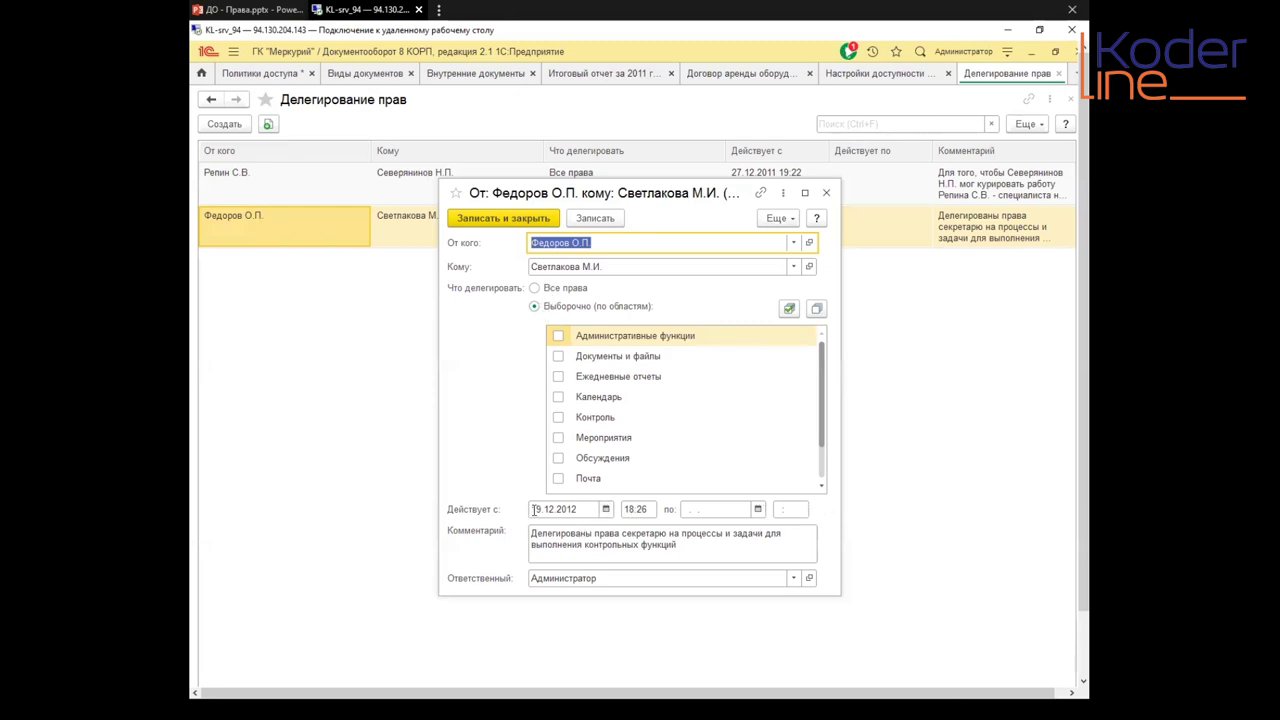
# Step: Set the delegation's end date to 16.03.2022 and select its end time for editing
pyautogui.click(758, 510)
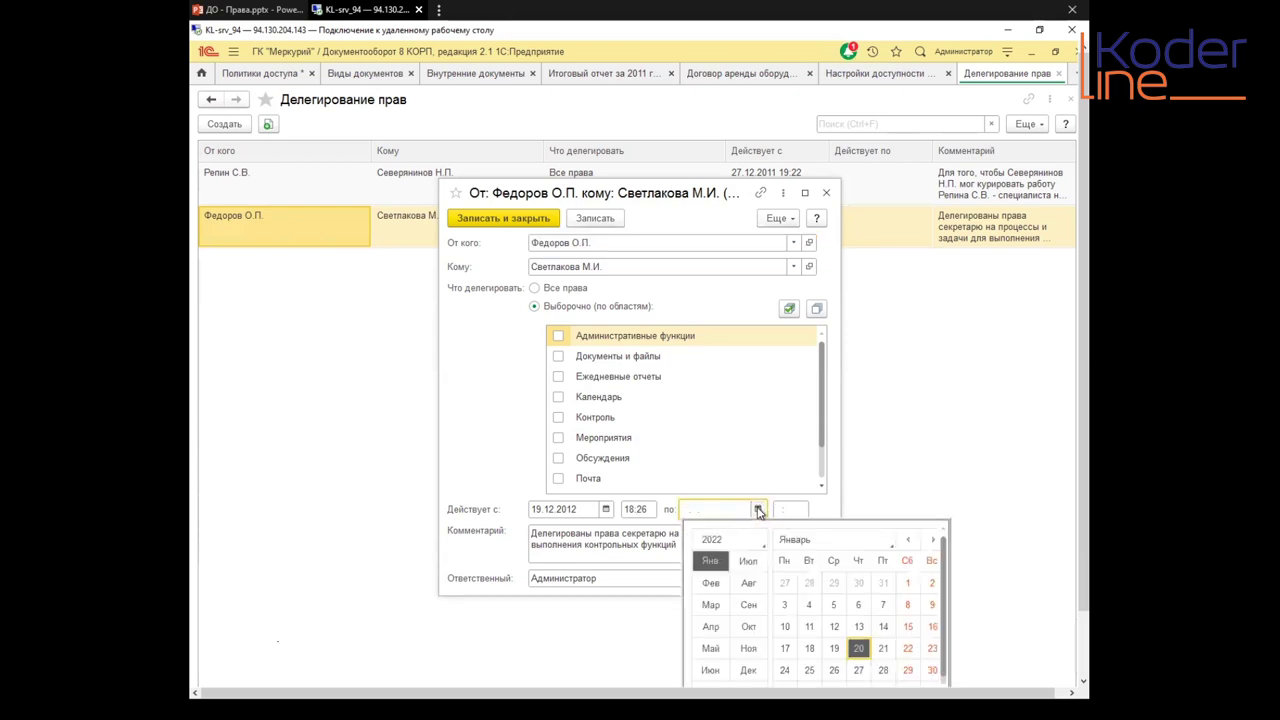
pyautogui.scroll(-2, 835, 630)
pyautogui.click(834, 626)
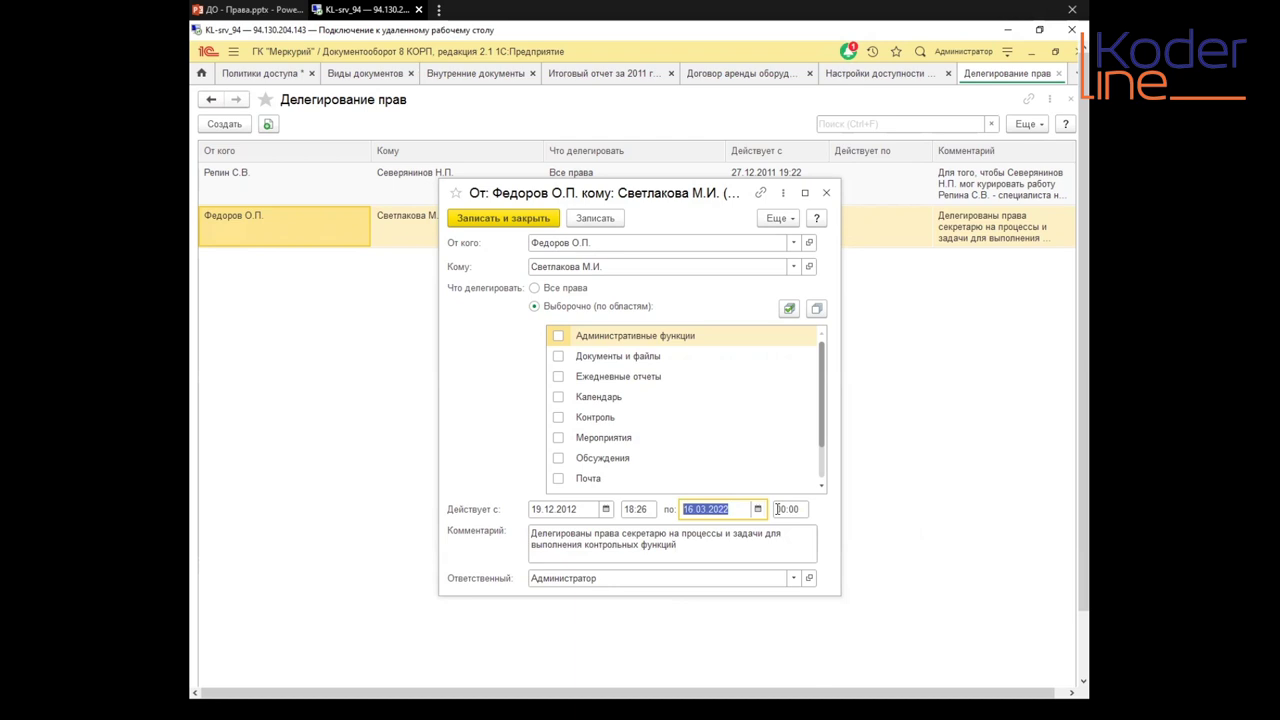
pyautogui.click(777, 509)
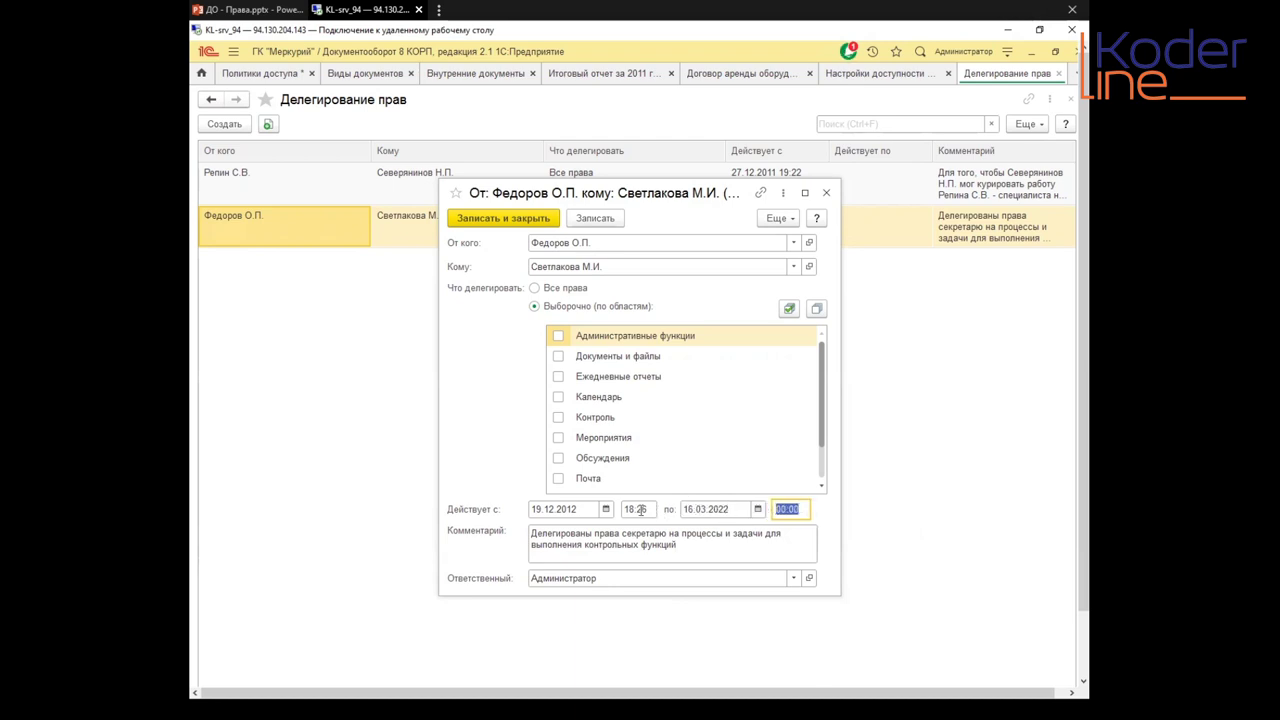
# Step: Review the «От кого» and «Кому» fields of the delegation, cancelling the closing of the form so it stays open
pyautogui.click(549, 266)
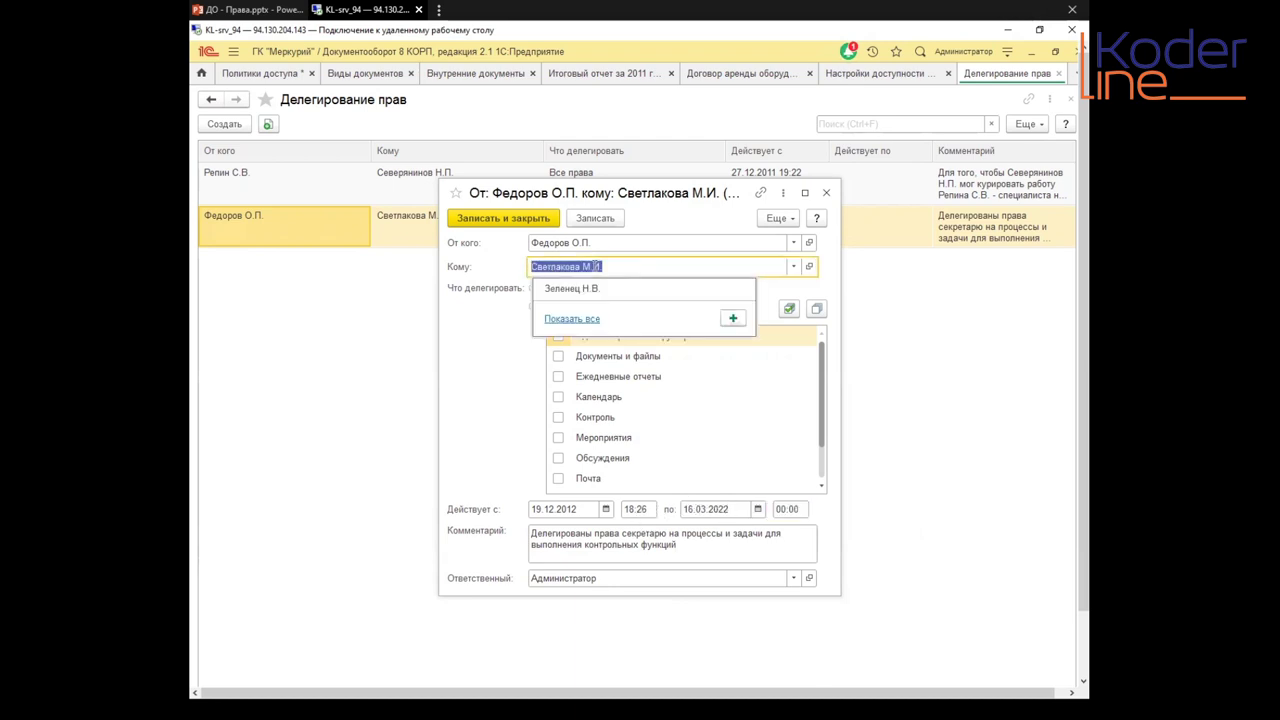
pyautogui.click(552, 240)
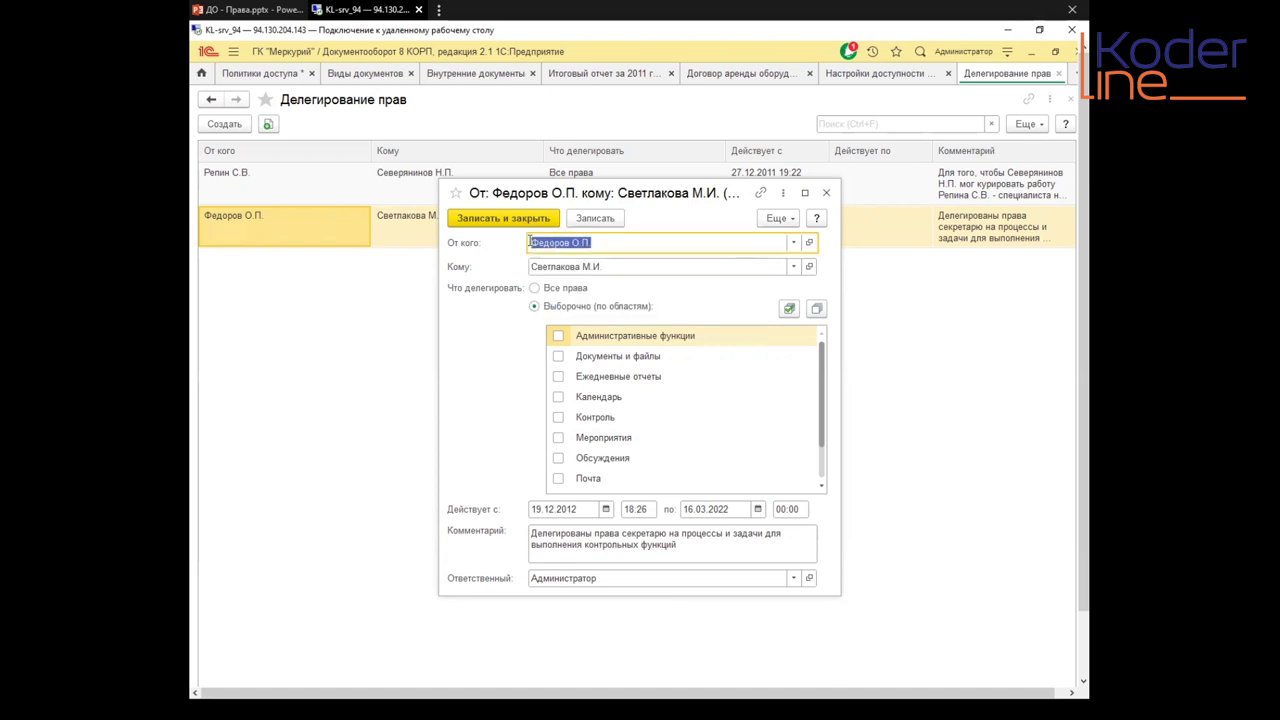
pyautogui.click(826, 193)
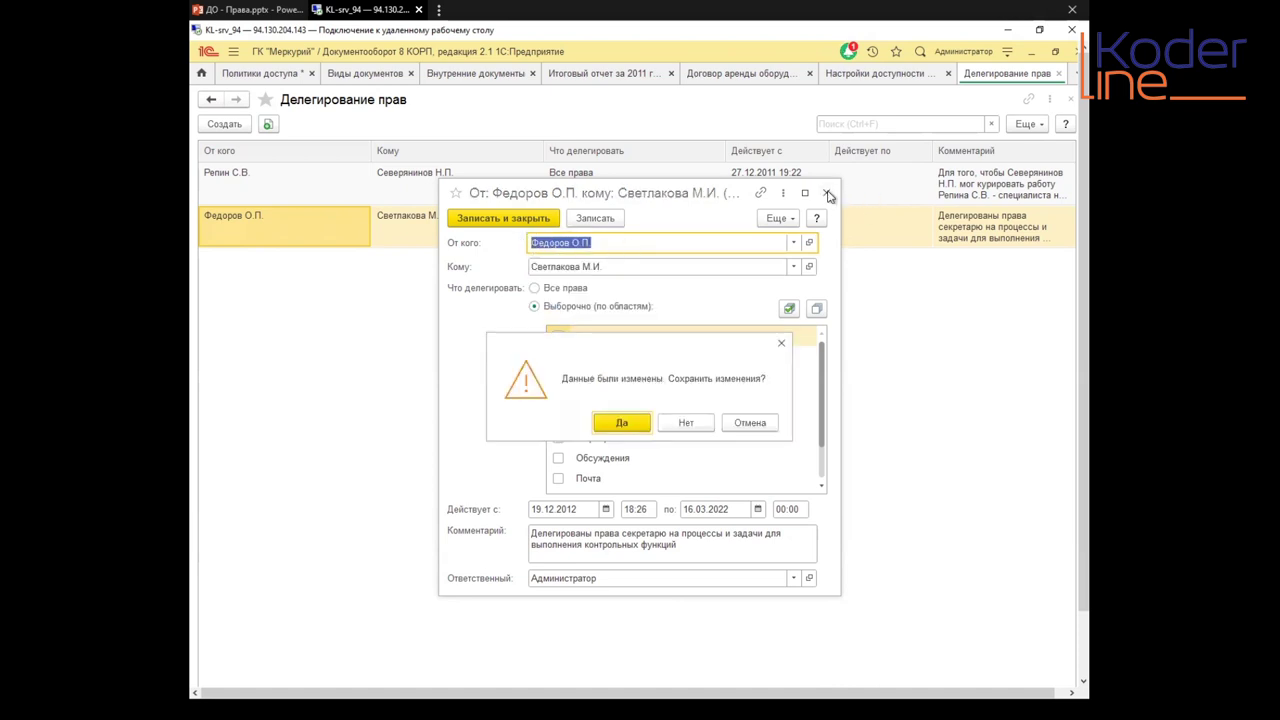
pyautogui.click(752, 424)
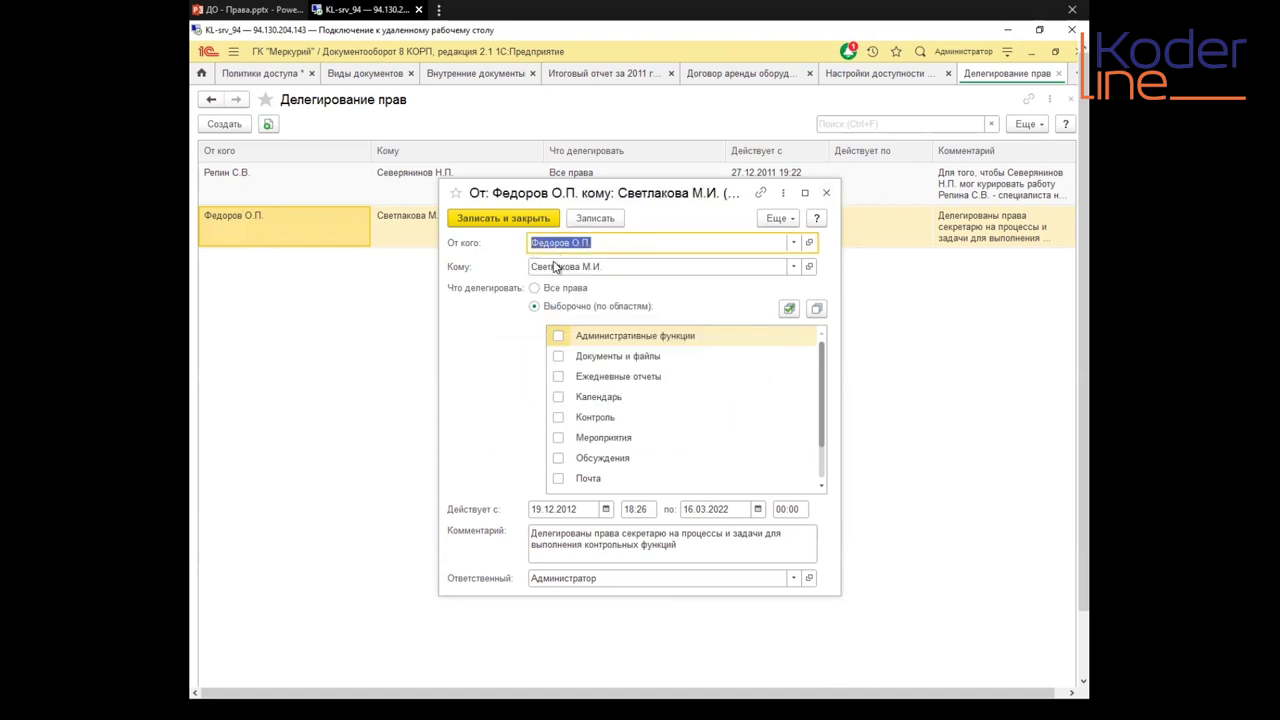
pyautogui.click(560, 266)
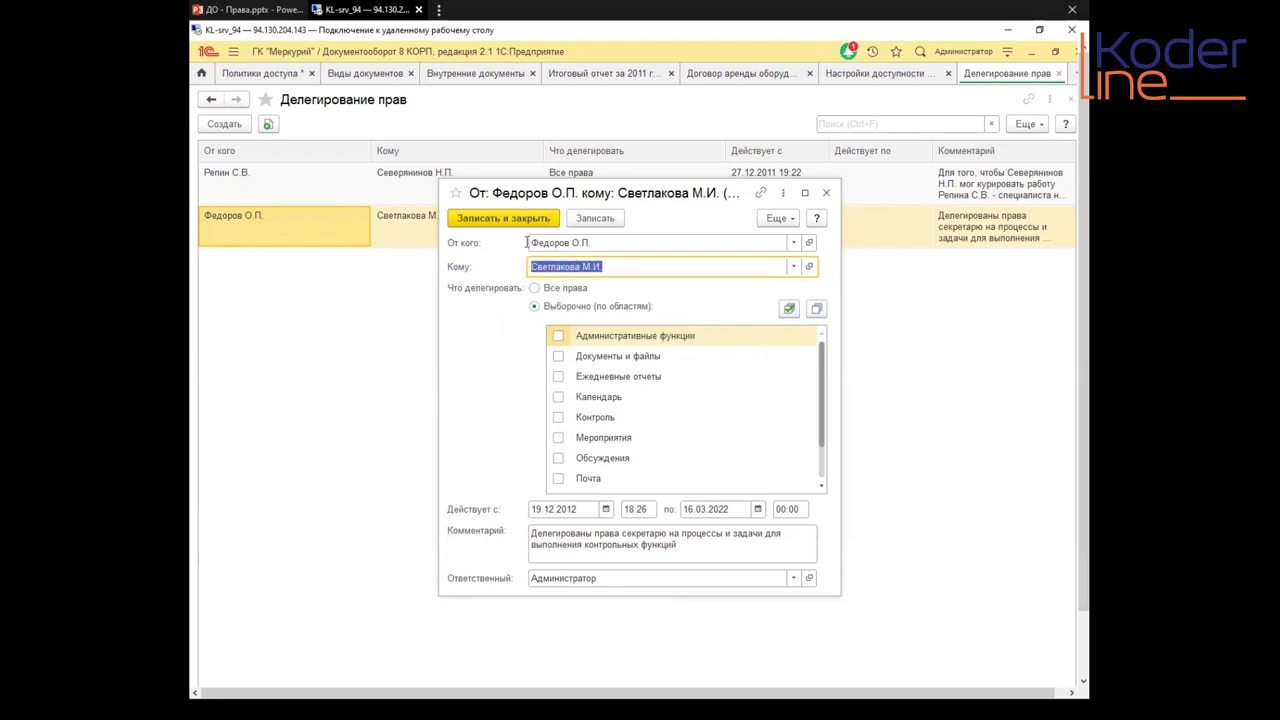
pyautogui.click(533, 242)
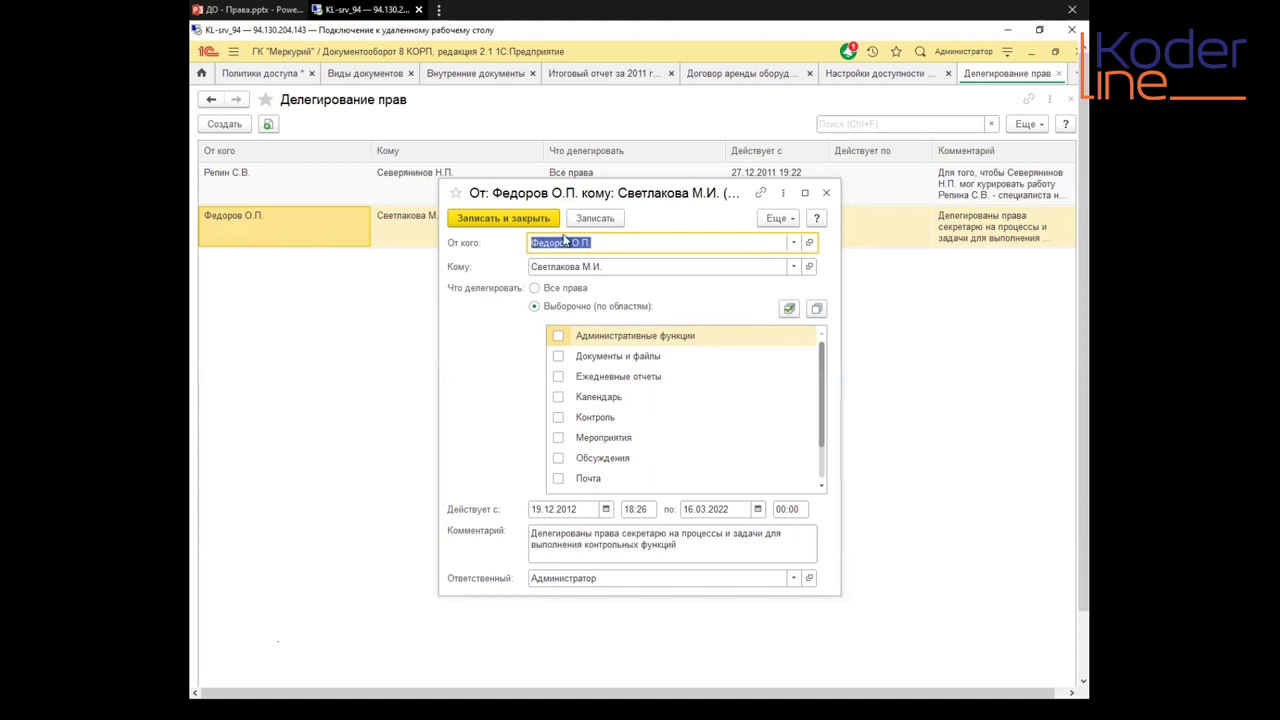
pyautogui.click(826, 192)
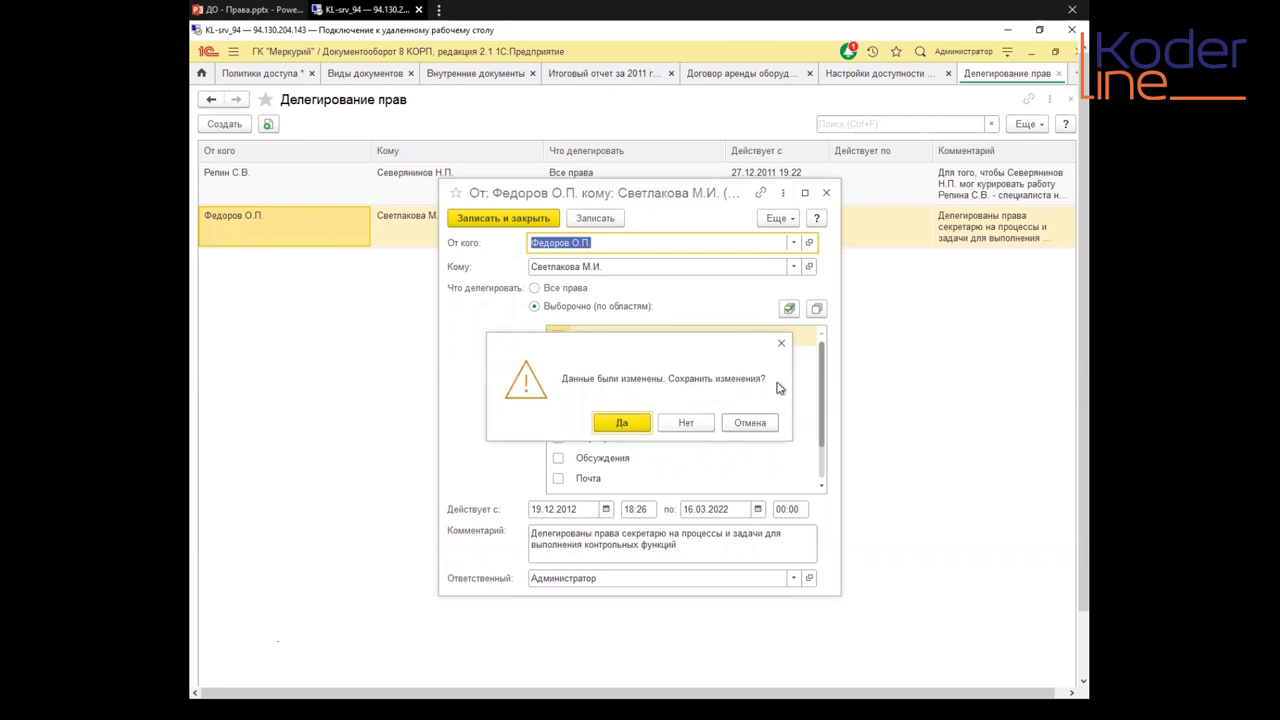
pyautogui.click(783, 343)
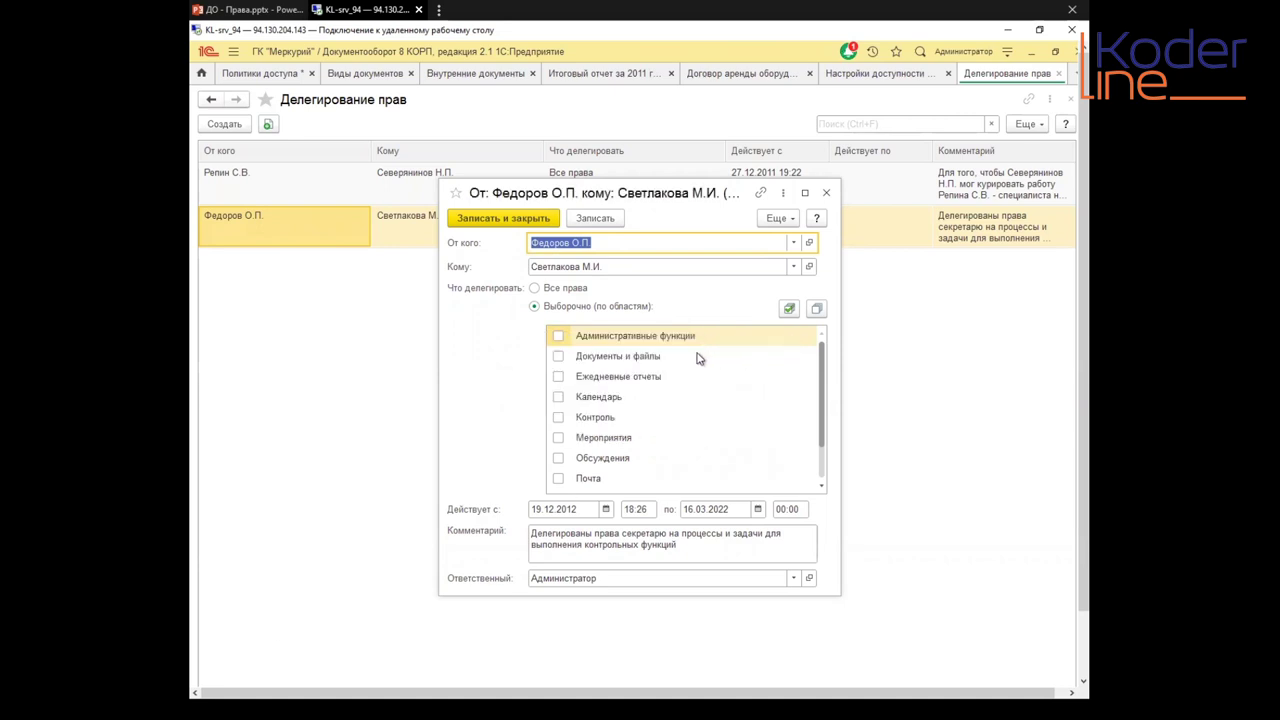
# Step: Clear the end date of the delegation
pyautogui.click(759, 510)
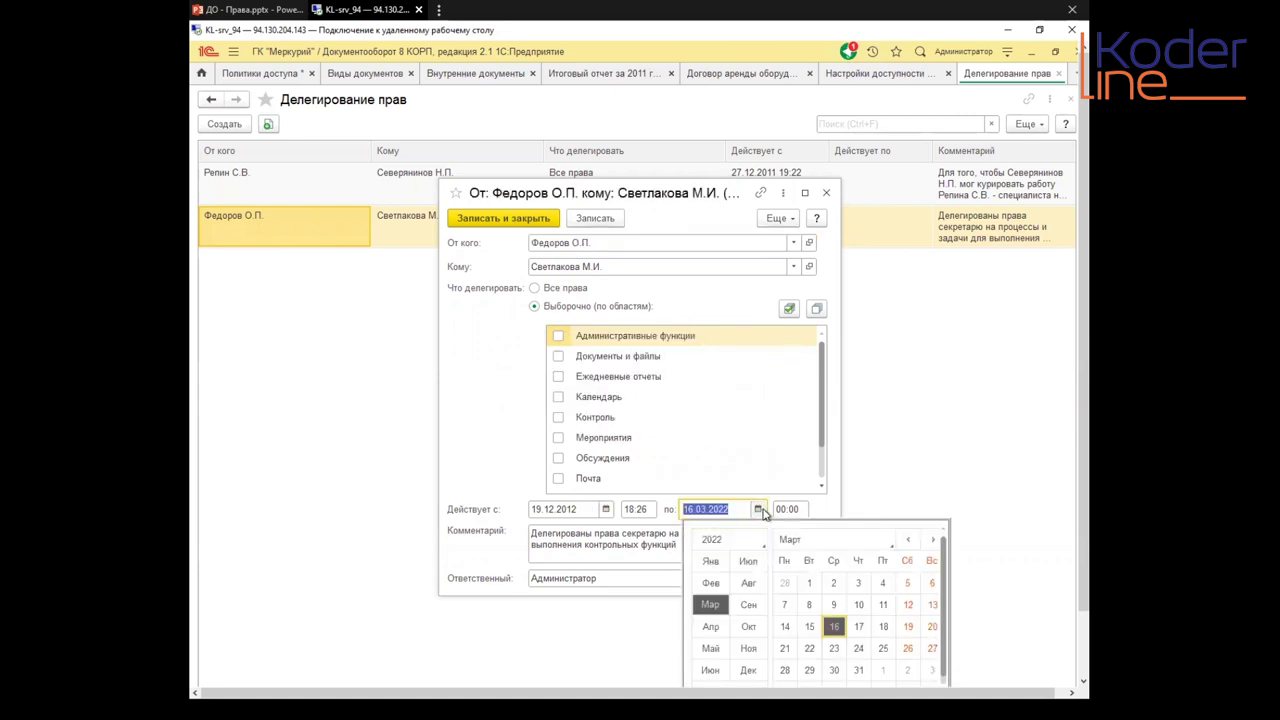
pyautogui.rightClick(741, 516)
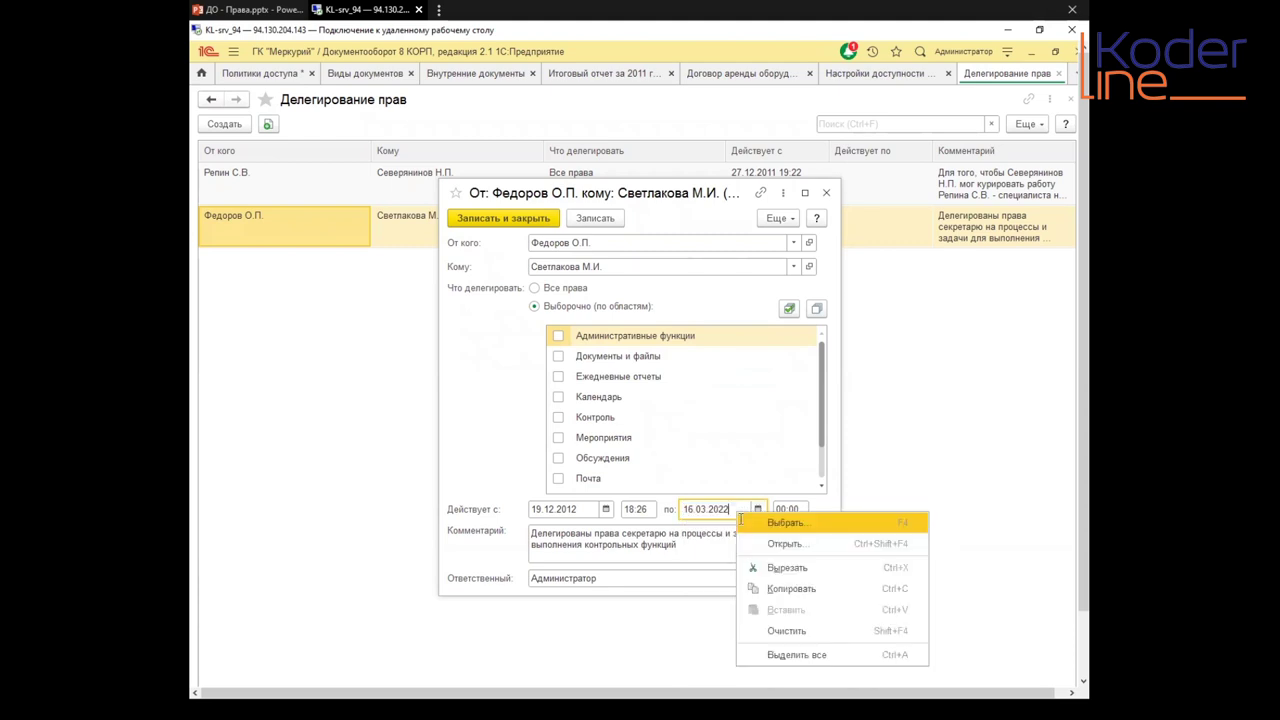
pyautogui.click(785, 630)
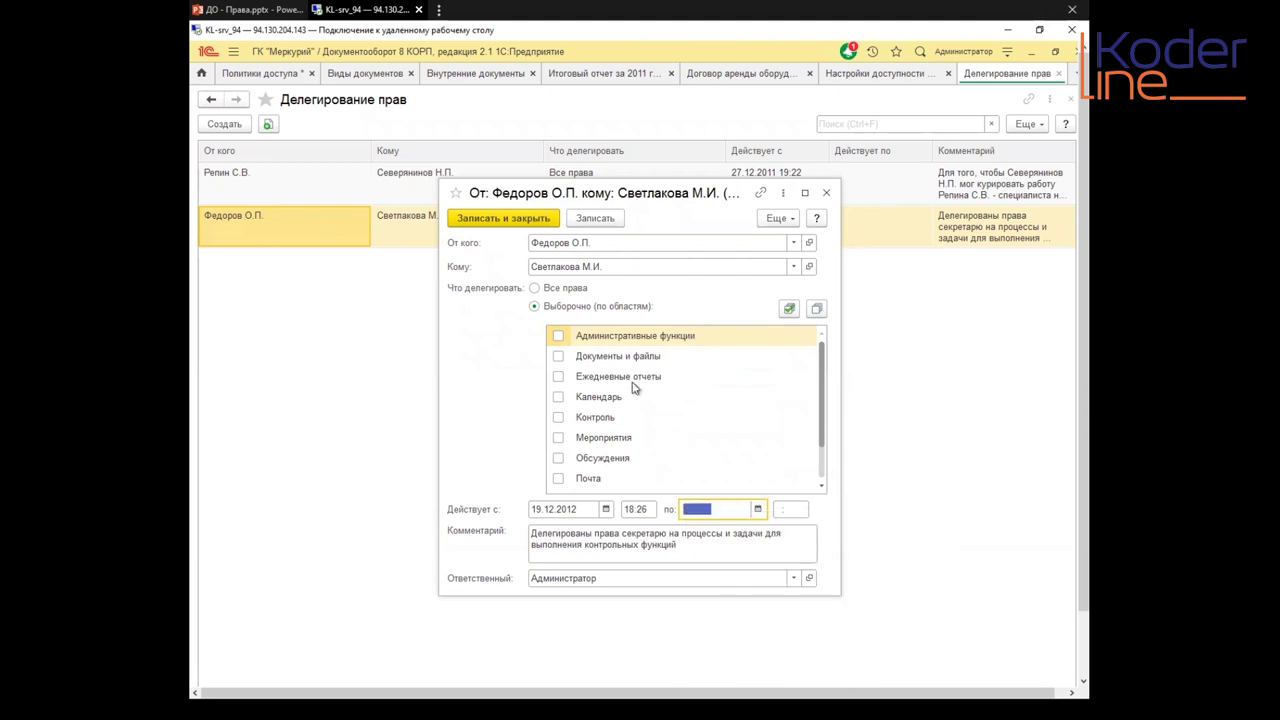
# Step: Set the delegation to «Все права», review the «Кому» and «От кого» fields, and close the form without saving
pyautogui.click(535, 289)
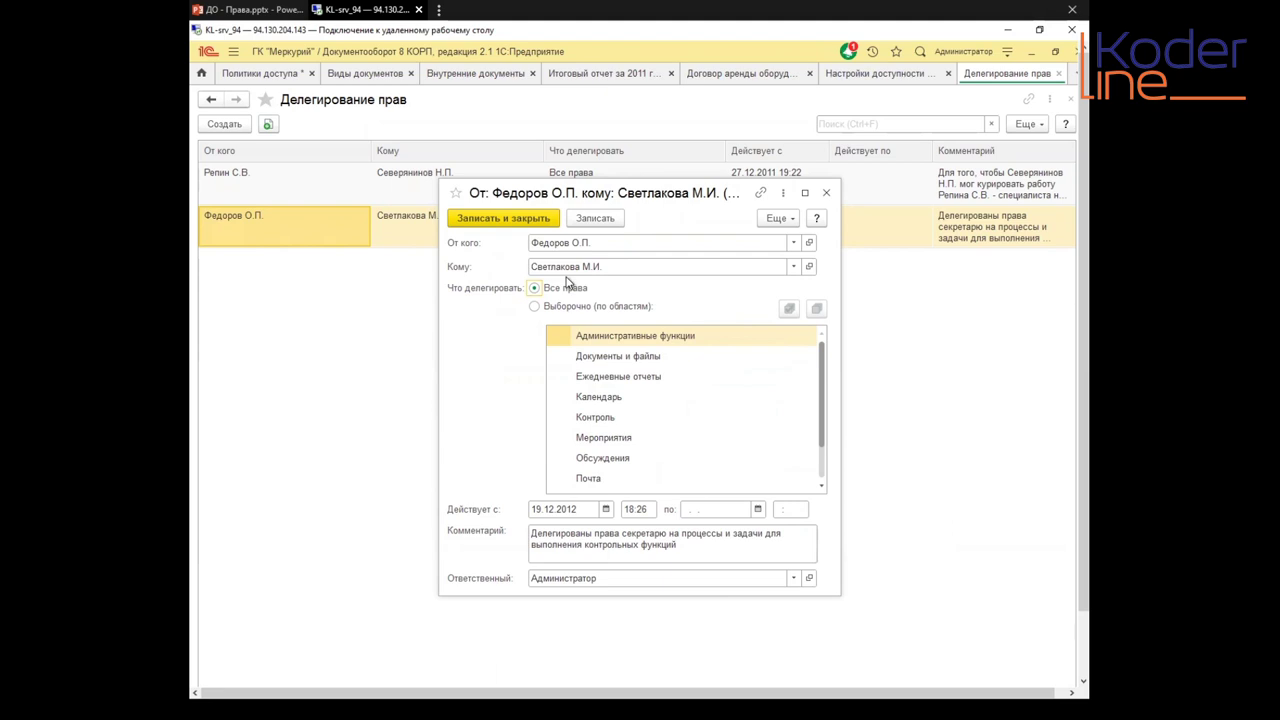
pyautogui.click(539, 266)
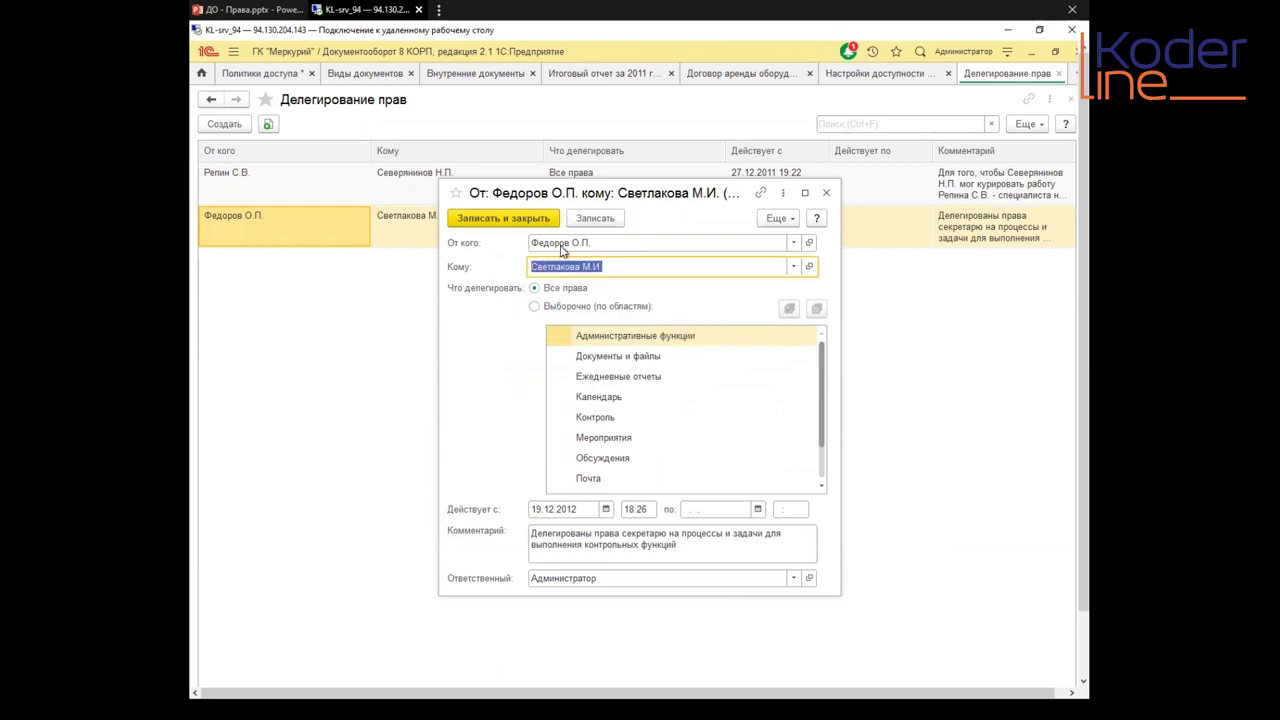
pyautogui.click(562, 243)
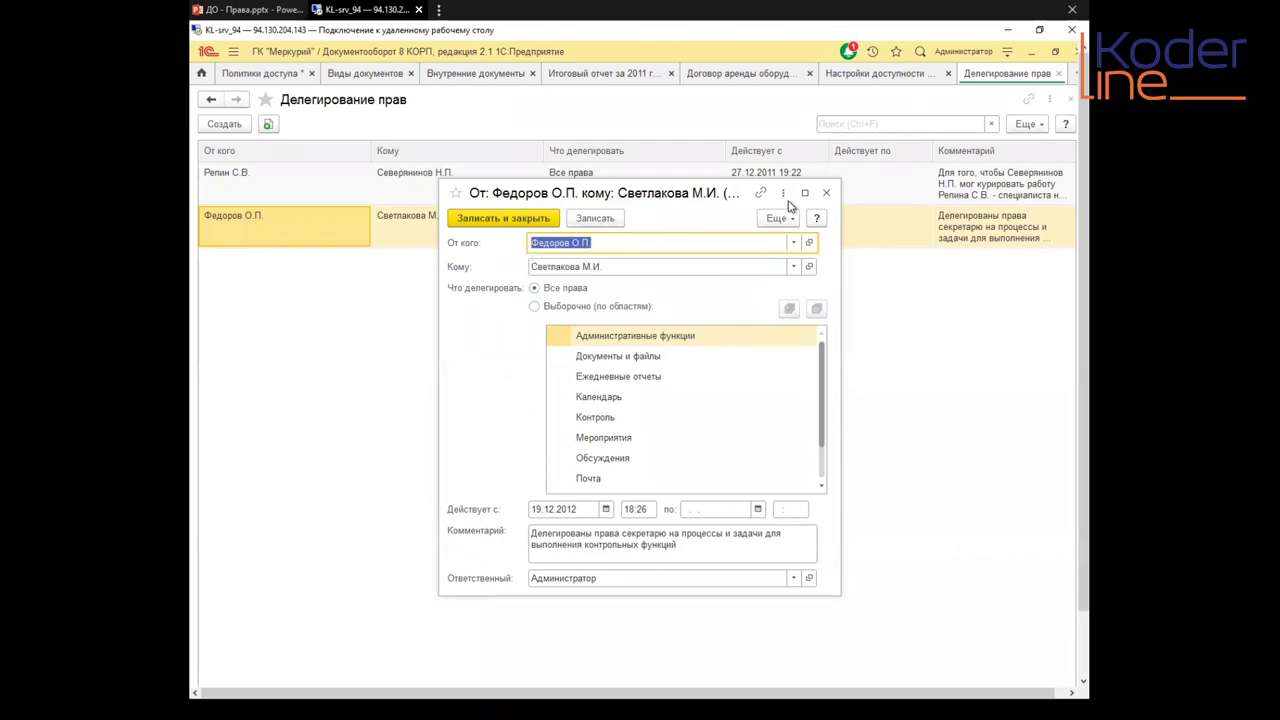
pyautogui.click(826, 192)
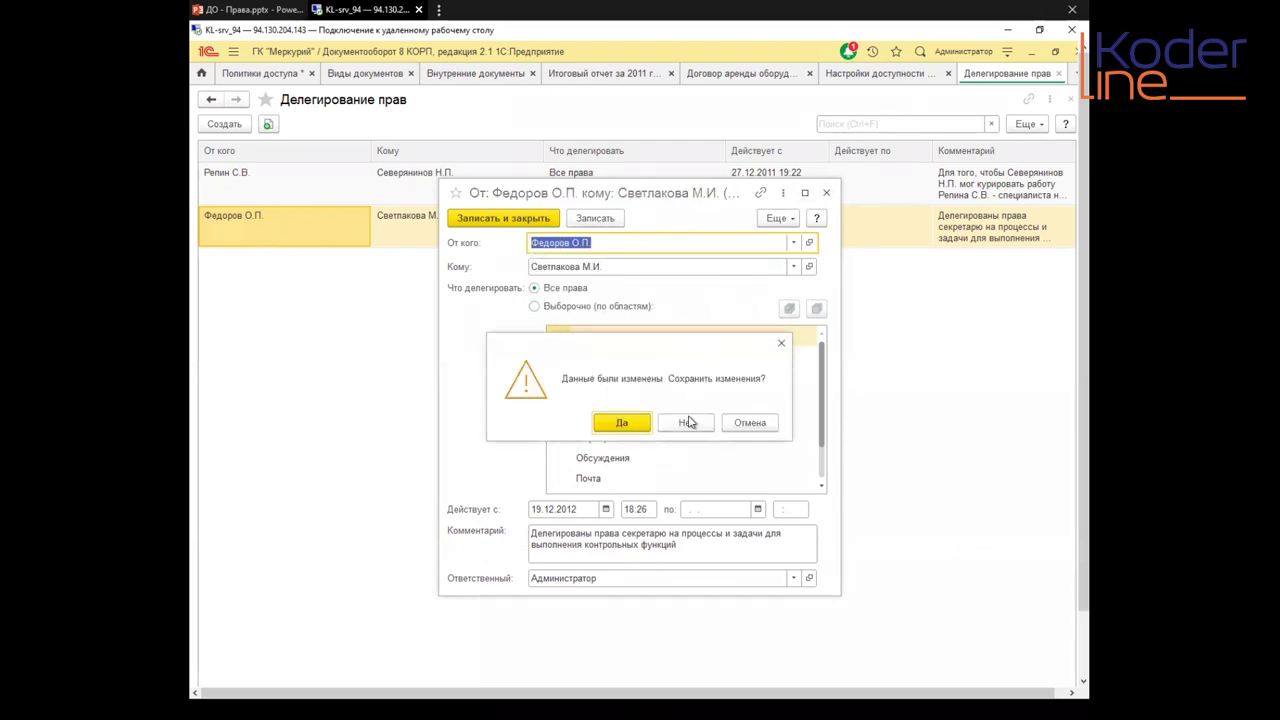
pyautogui.click(688, 422)
# Step: Switch back to the PowerPoint presentation, highlight «раз в месяц» in the last recommendation, then clear the selection
pyautogui.click(233, 8)
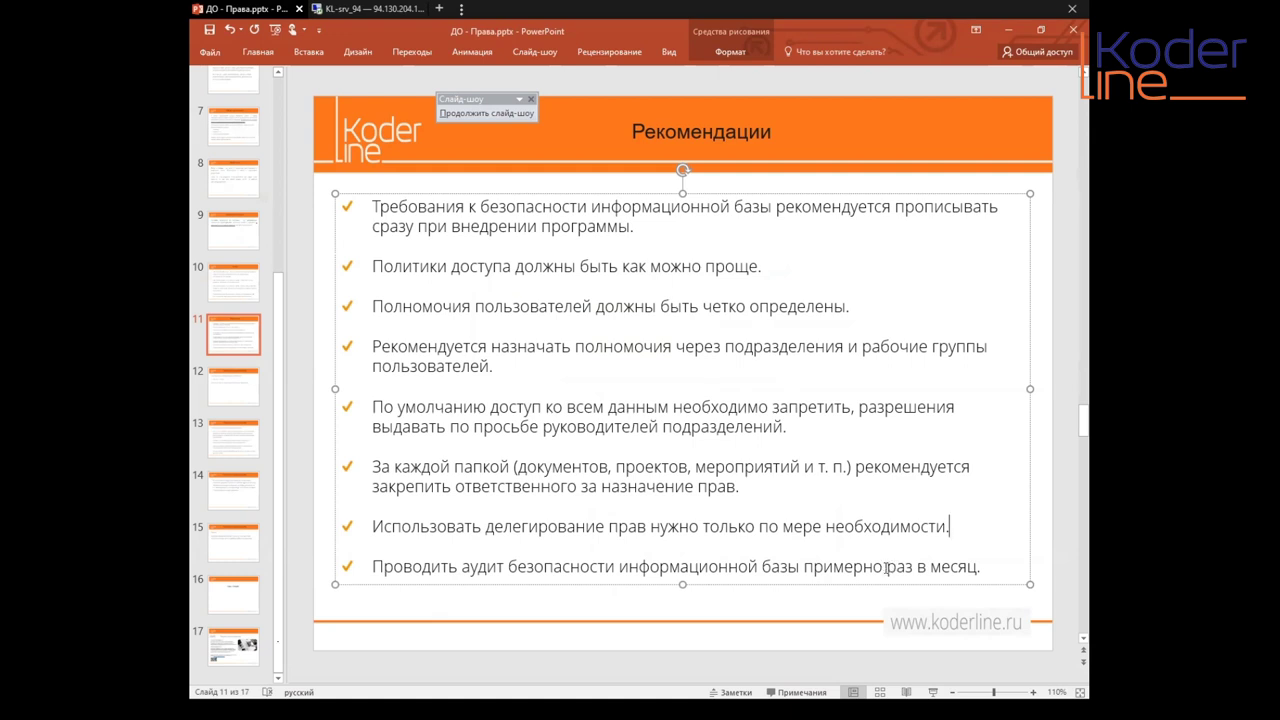
pyautogui.moveTo(976, 568); pyautogui.dragTo(886, 566)
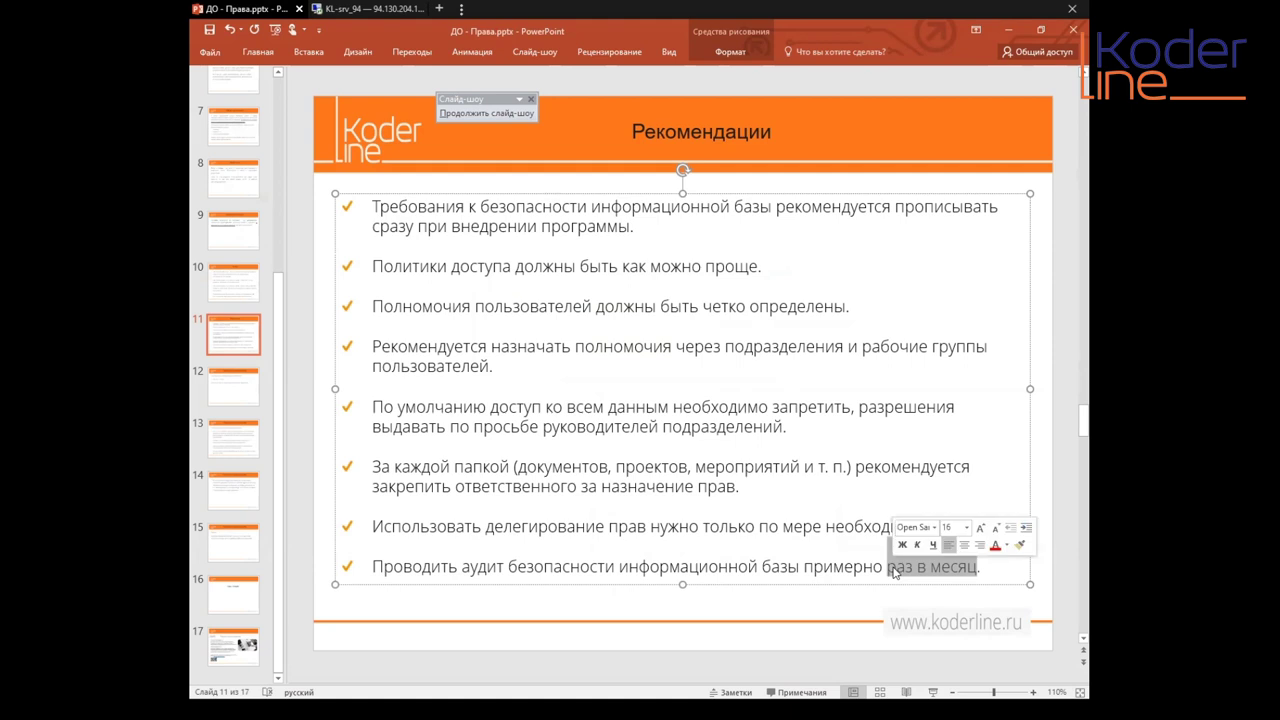
pyautogui.click(883, 566)
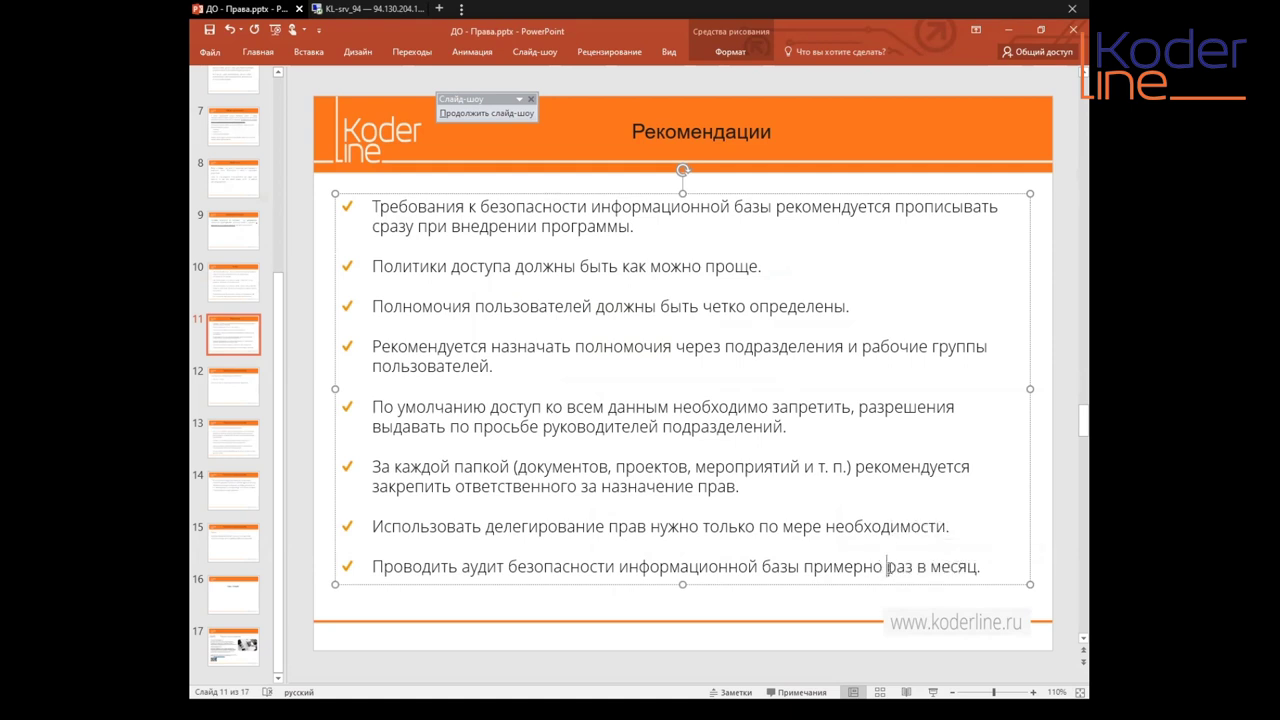
# Step: Highlight «раз в месяц» in the last recommendation again, clear the selection, review that line, and open slide 12
pyautogui.moveTo(887, 566); pyautogui.dragTo(977, 566)
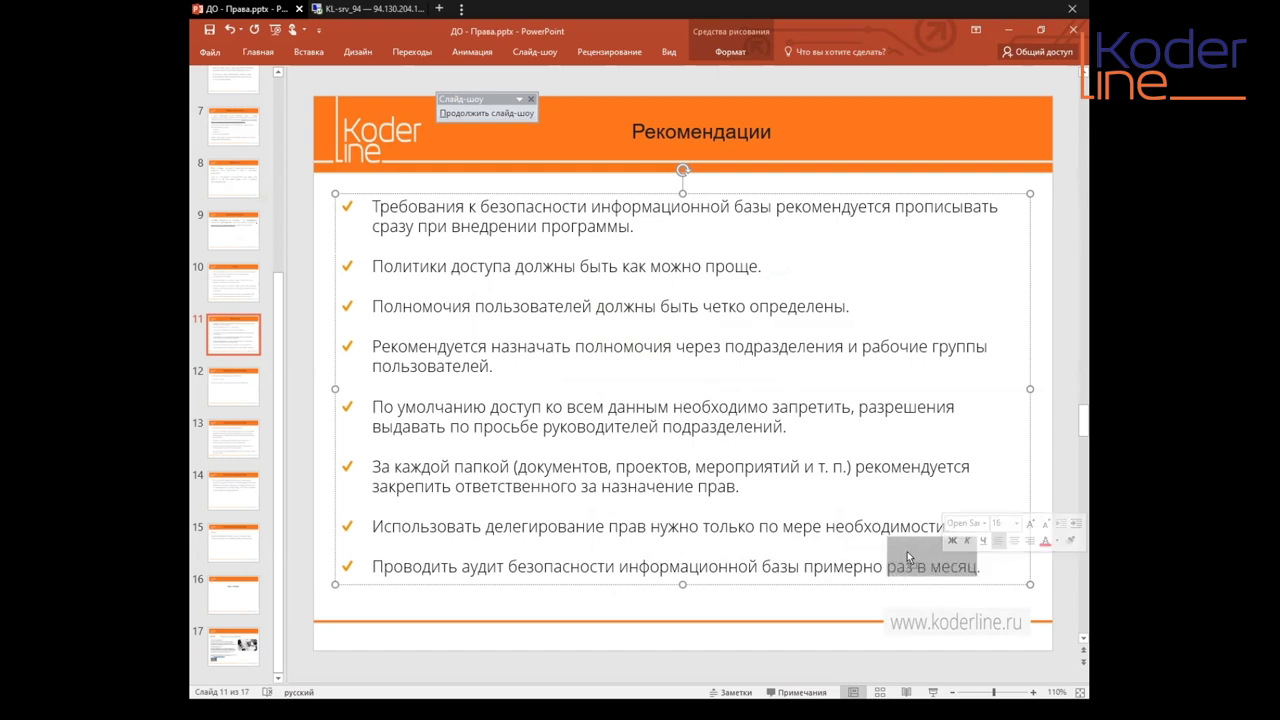
pyautogui.click(908, 551)
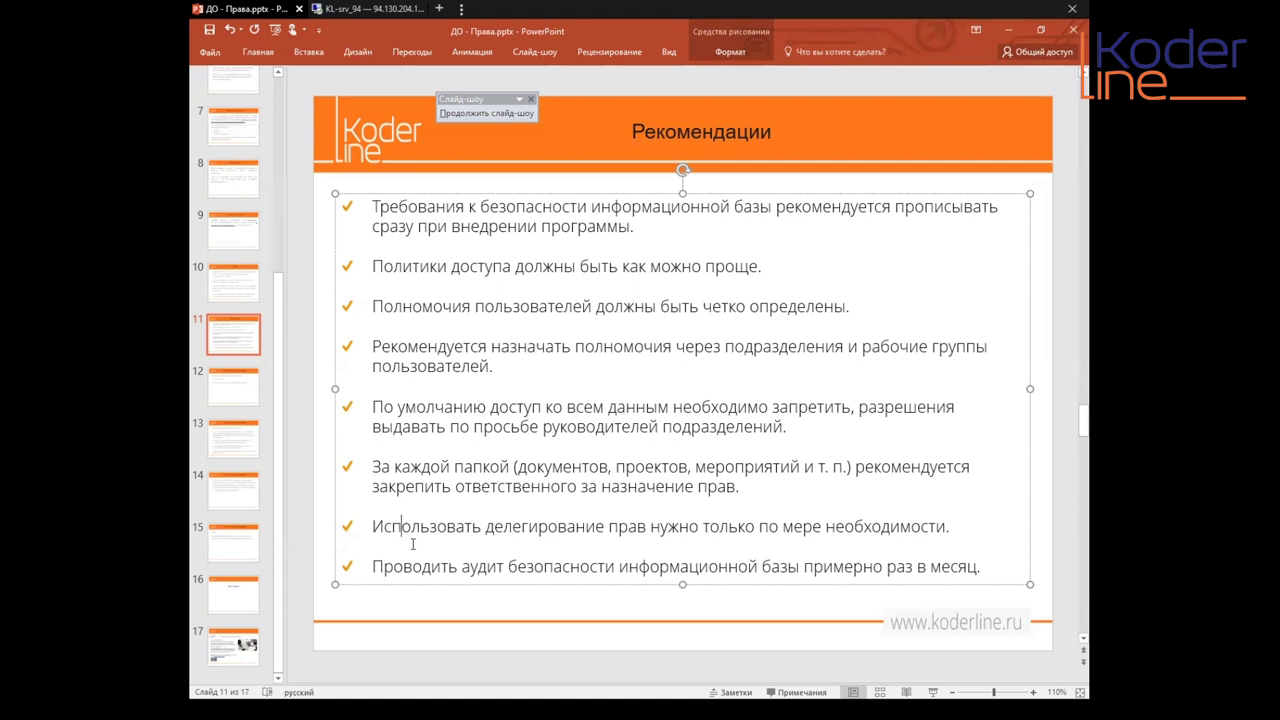
pyautogui.click(441, 567)
pyautogui.click(739, 568)
pyautogui.click(212, 396)
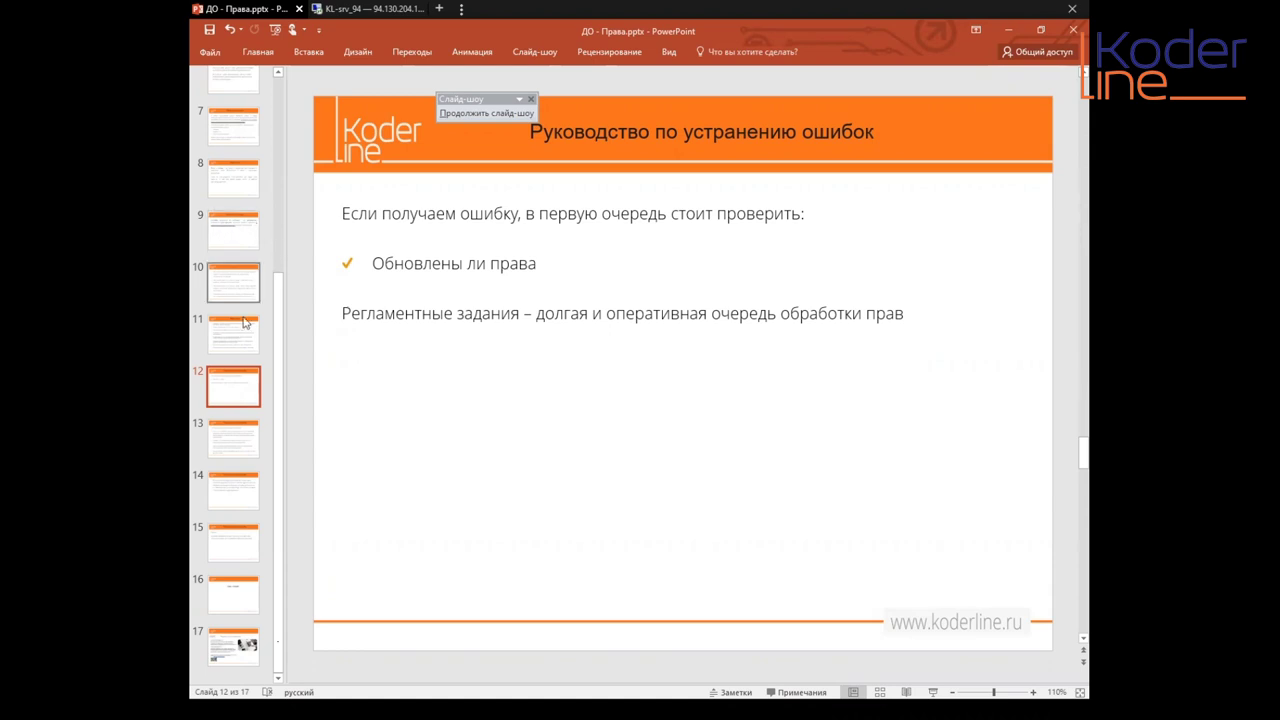
# Step: Open slide 13 and go through its first check, on the user's inclusion in the document's working group
pyautogui.click(235, 434)
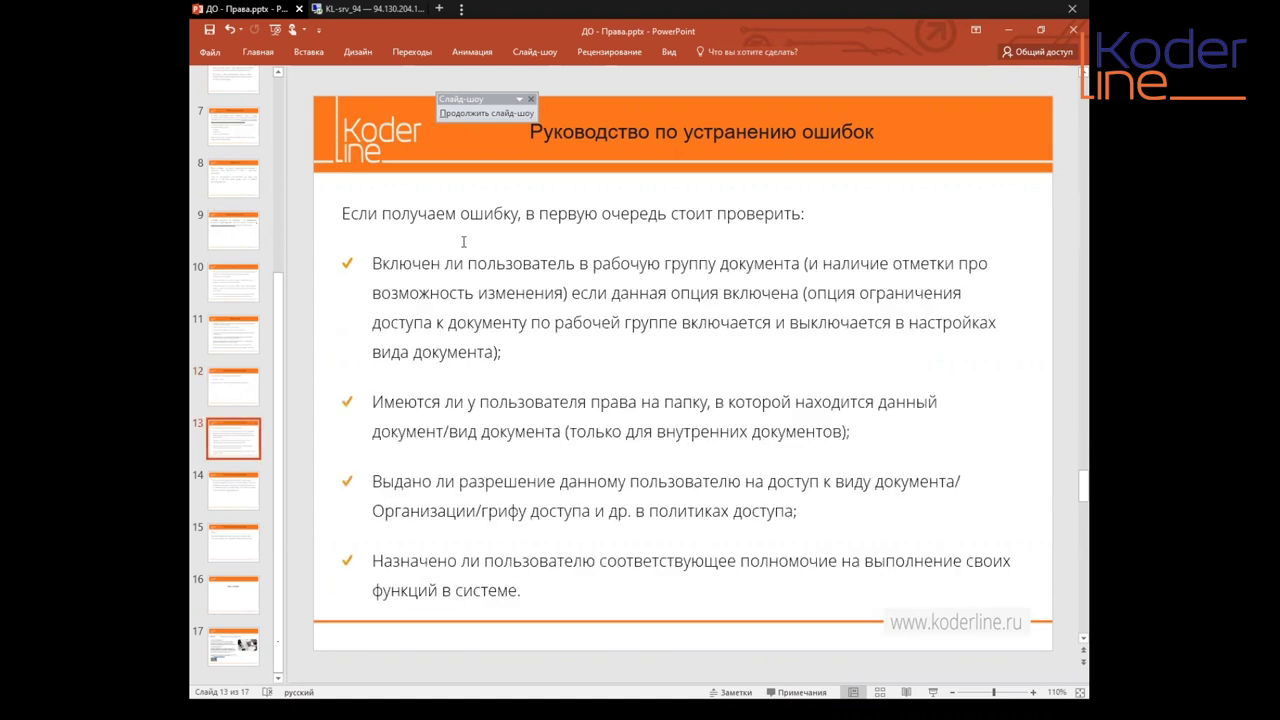
pyautogui.click(338, 213)
pyautogui.click(373, 263)
pyautogui.click(527, 215)
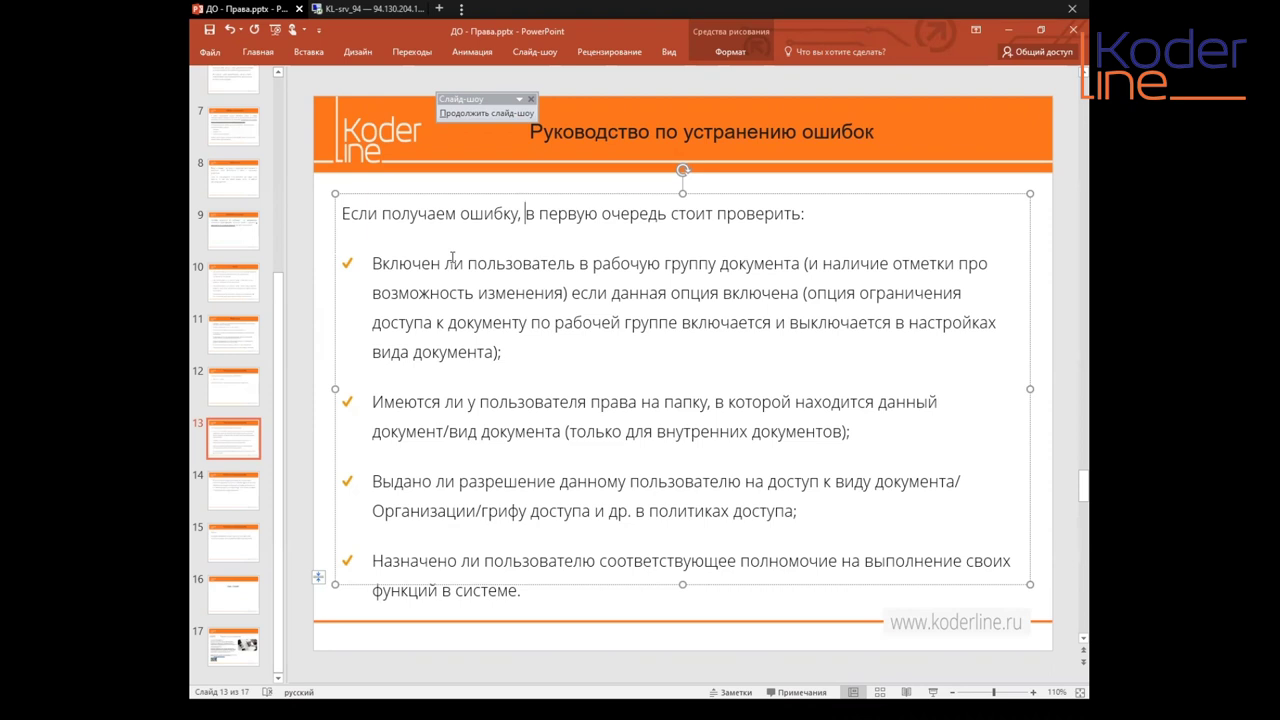
pyautogui.click(371, 263)
pyautogui.click(810, 263)
# Step: Switch to 1C, open «Бухгалтерский баланс за 2009 г.» from the «Годовые отчеты» folder of internal documents, and view its working group
pyautogui.click(375, 9)
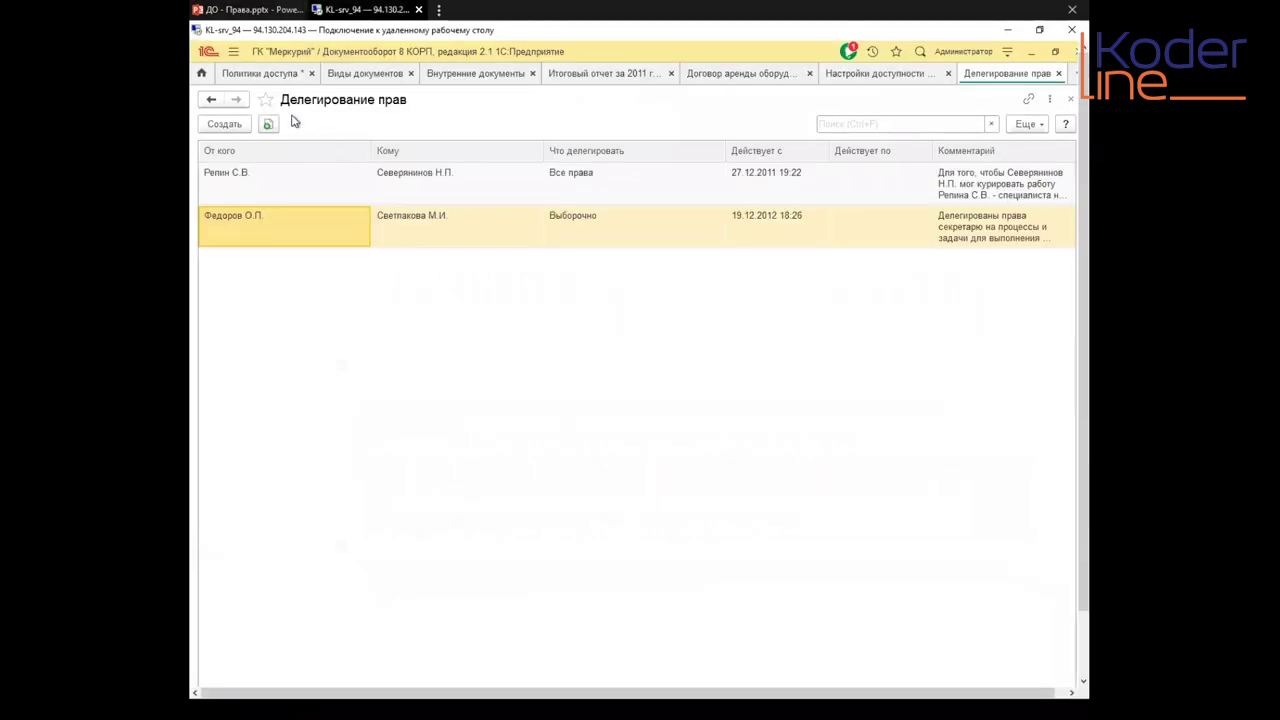
pyautogui.click(487, 75)
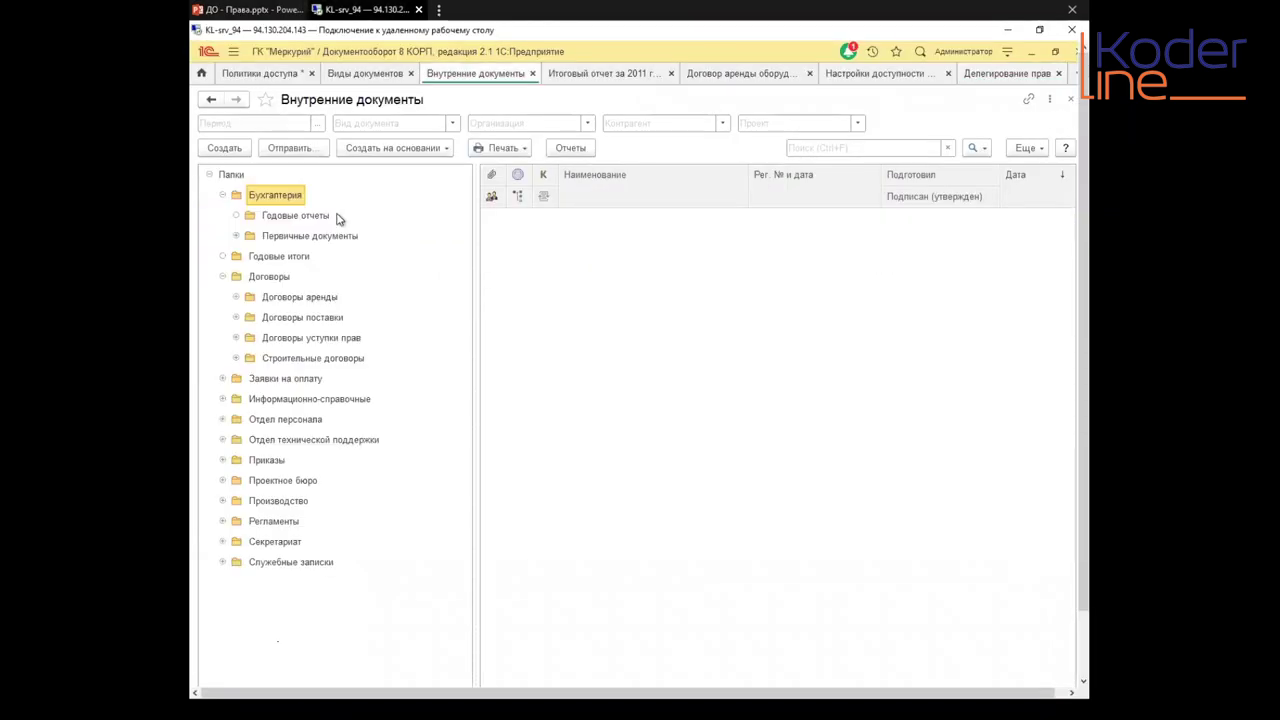
pyautogui.click(290, 216)
pyautogui.doubleClick(569, 230)
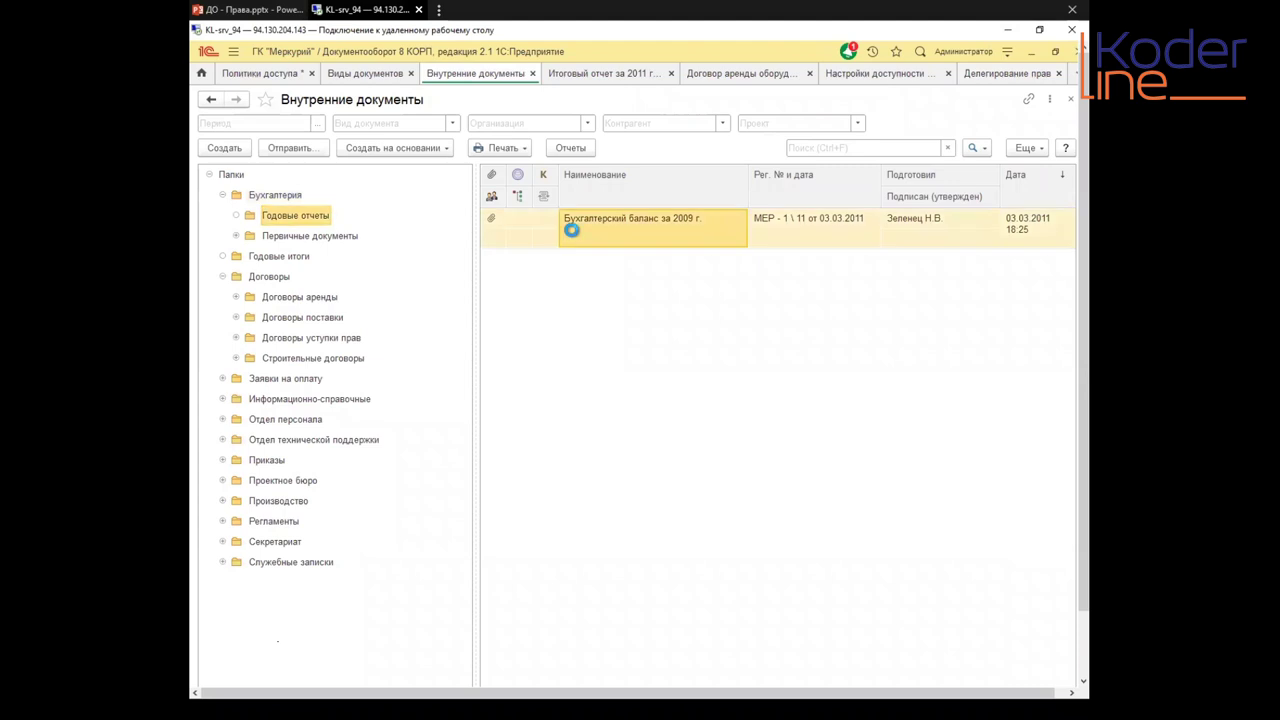
pyautogui.click(548, 185)
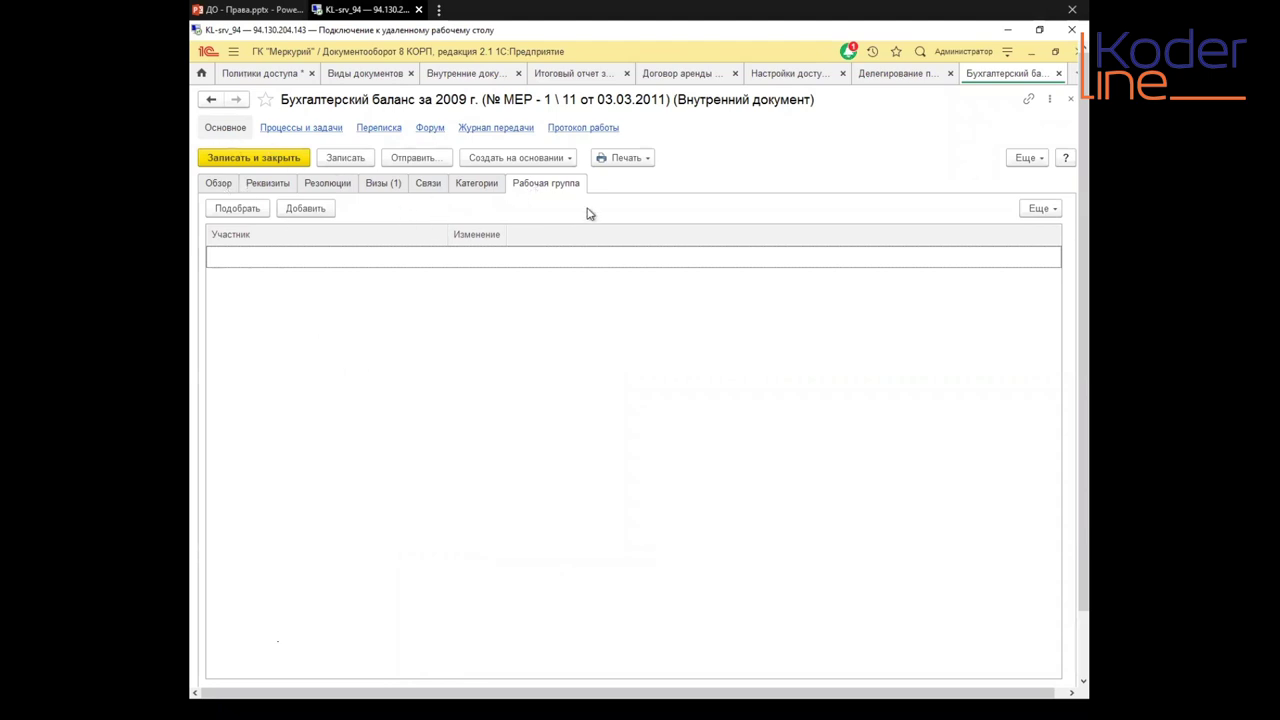
# Step: From the document's details, open the settings of its document type «Бухгалтерский отчет», review them, and close that form
pyautogui.click(264, 187)
pyautogui.rightClick(400, 212)
pyautogui.click(441, 247)
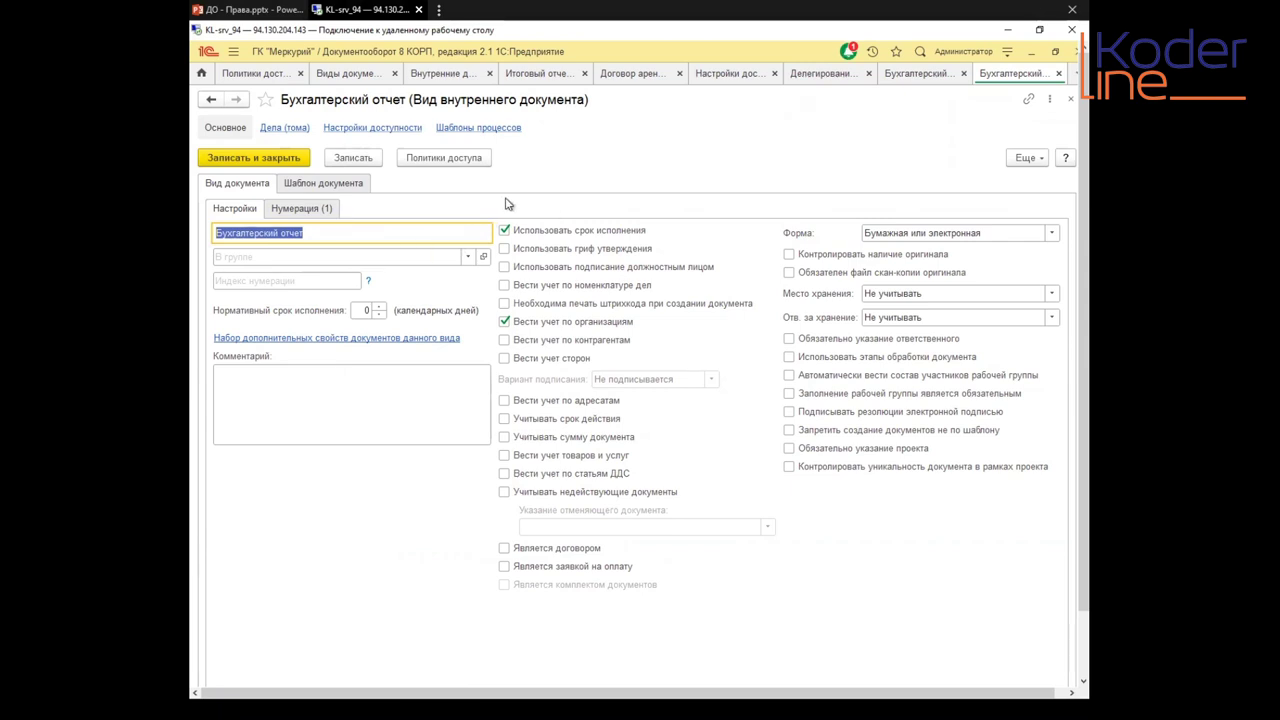
pyautogui.click(1070, 99)
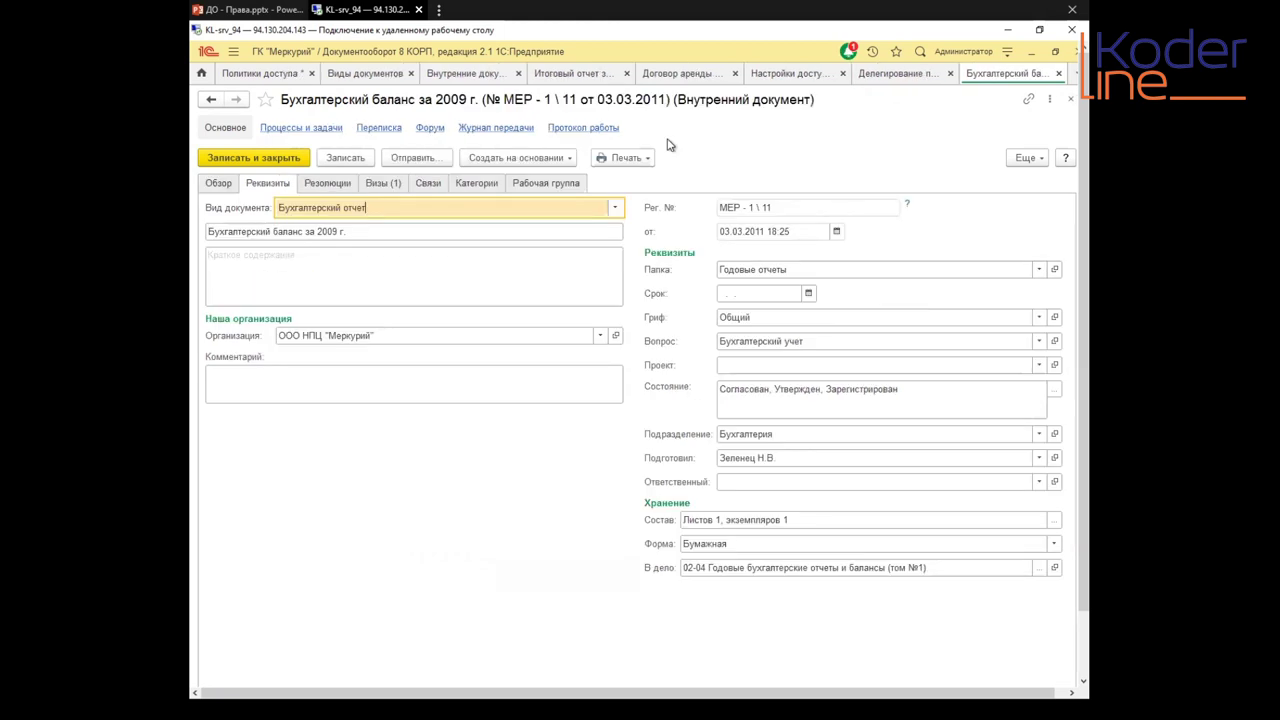
# Step: Switch back to PowerPoint and highlight the second check, about the user's rights to the document's folder
pyautogui.click(256, 12)
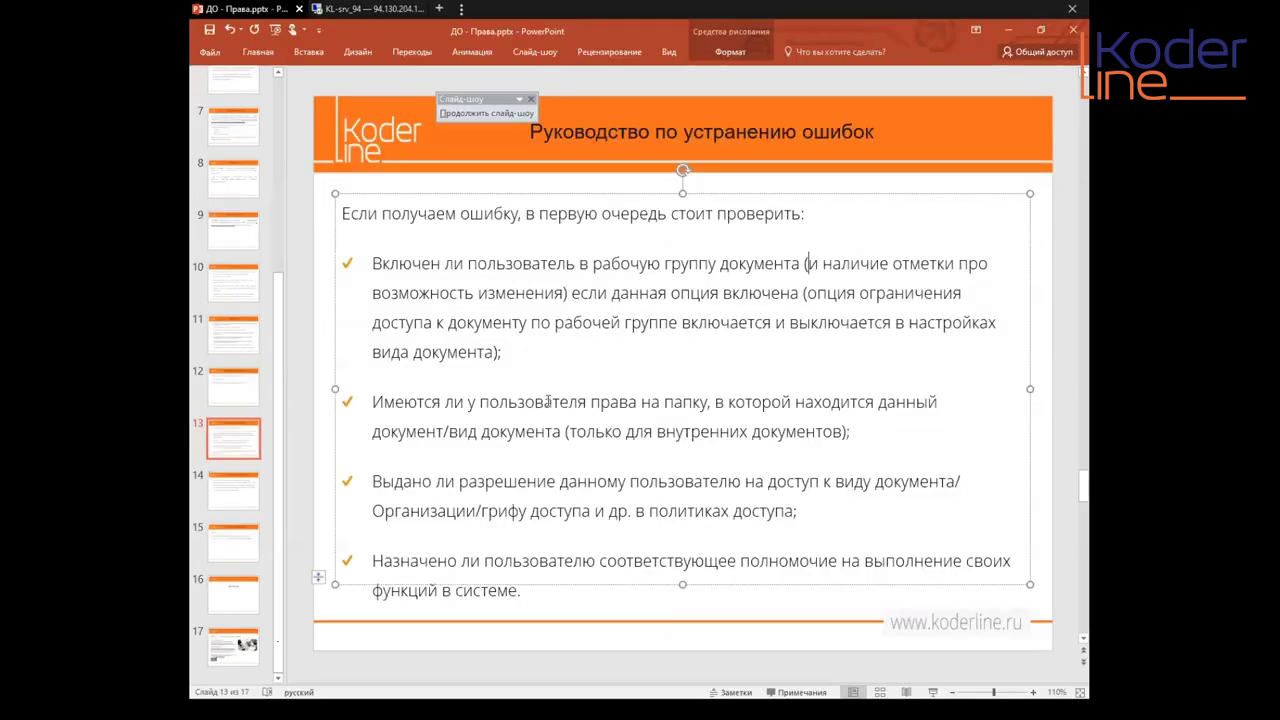
pyautogui.click(374, 402)
pyautogui.moveTo(481, 401); pyautogui.dragTo(971, 424)
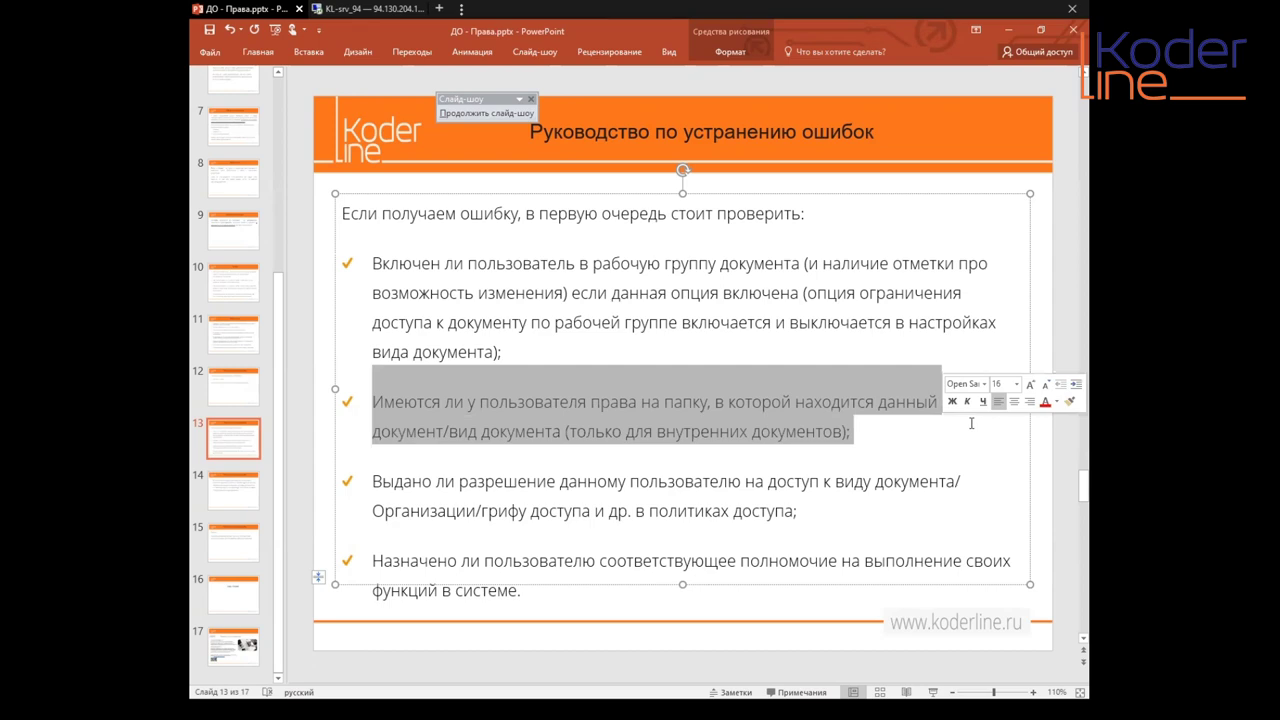
# Step: Switch to 1C and open the list of incoming documents from the documents and files section
pyautogui.click(366, 10)
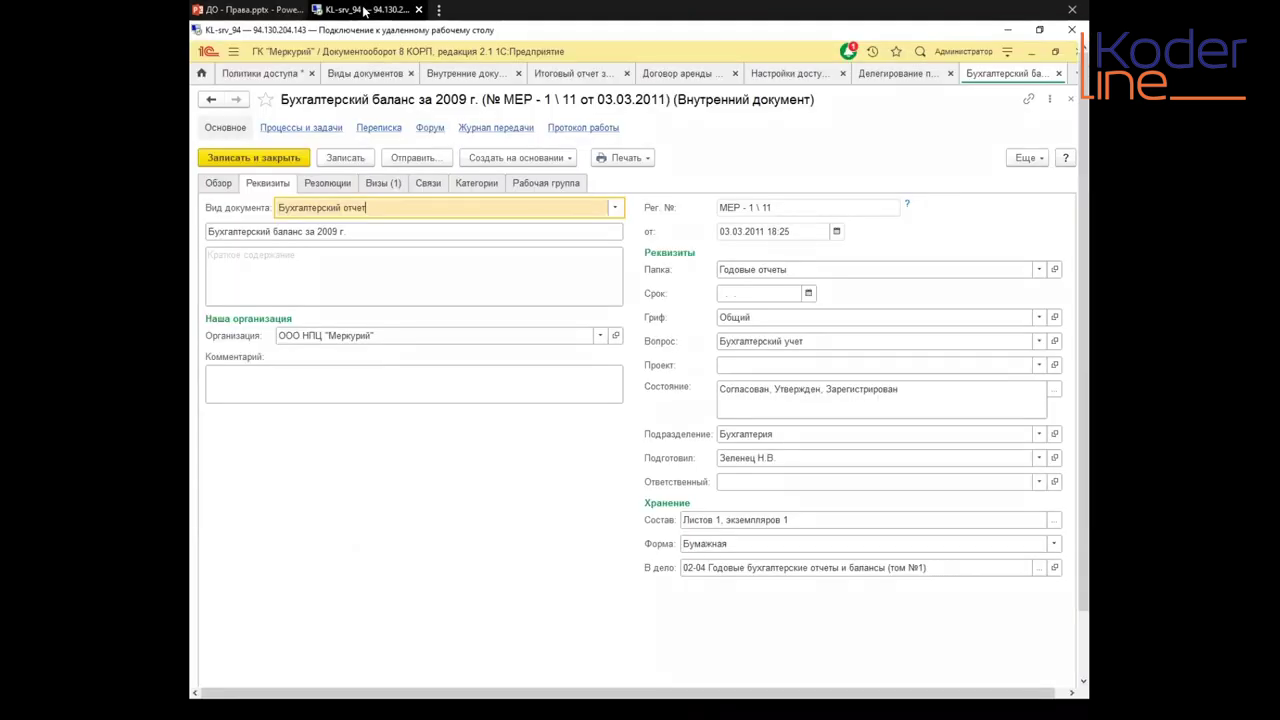
pyautogui.click(234, 54)
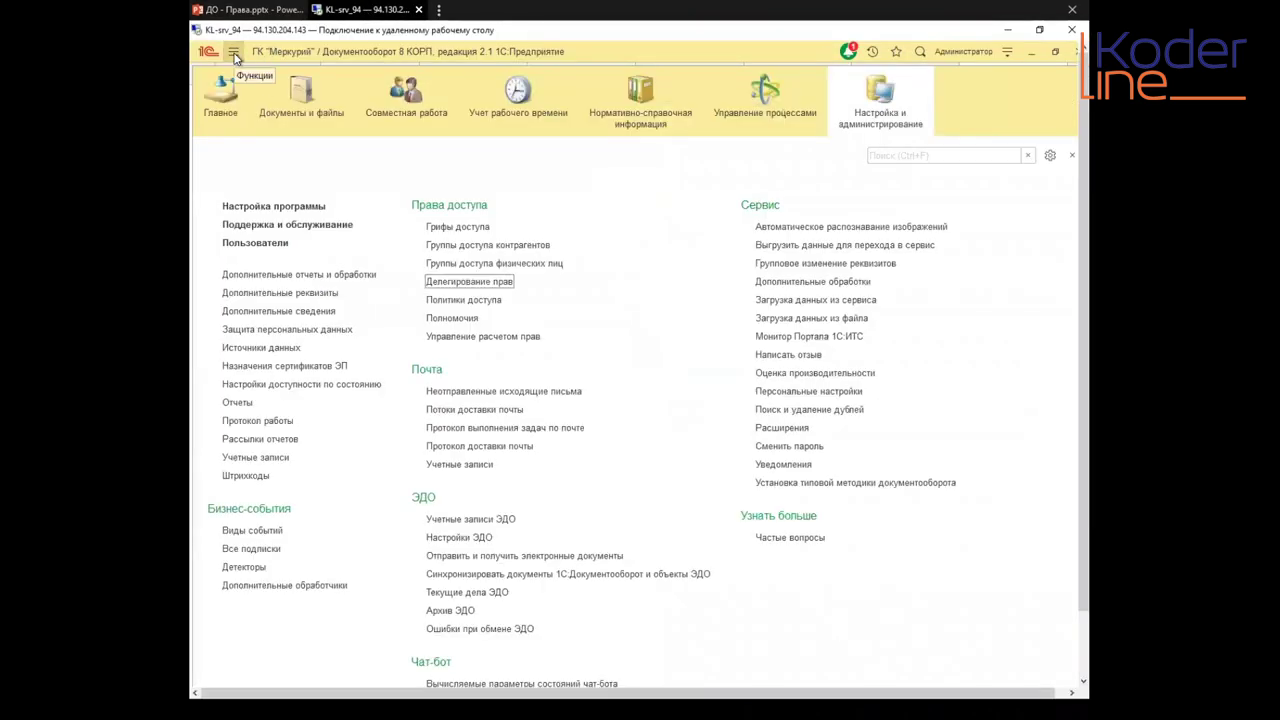
pyautogui.click(308, 121)
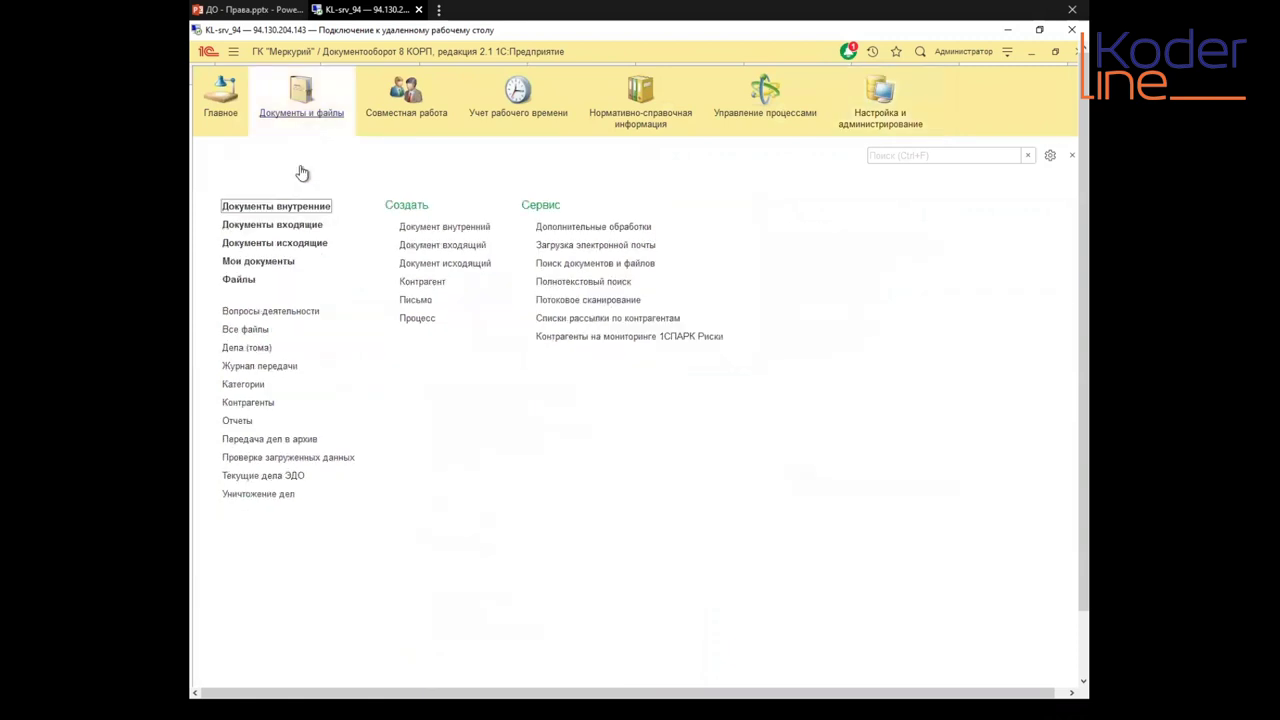
pyautogui.click(294, 226)
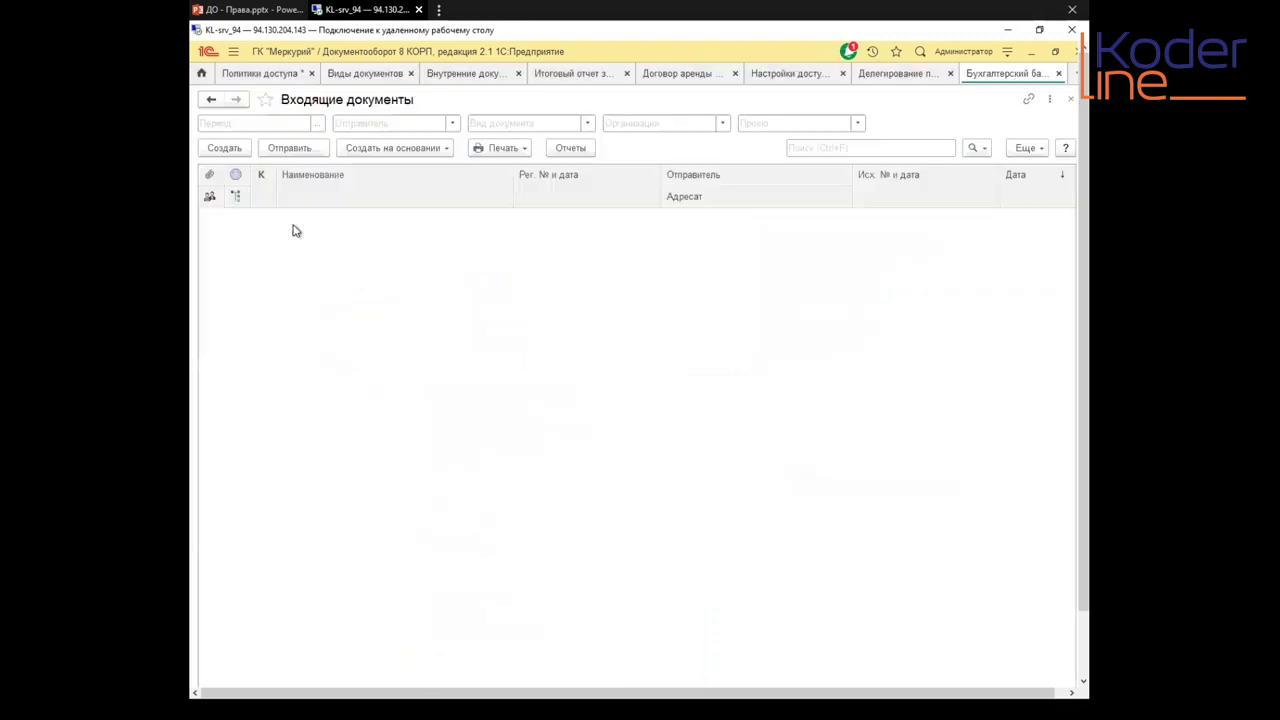
pyautogui.scroll(10, 428, 424)
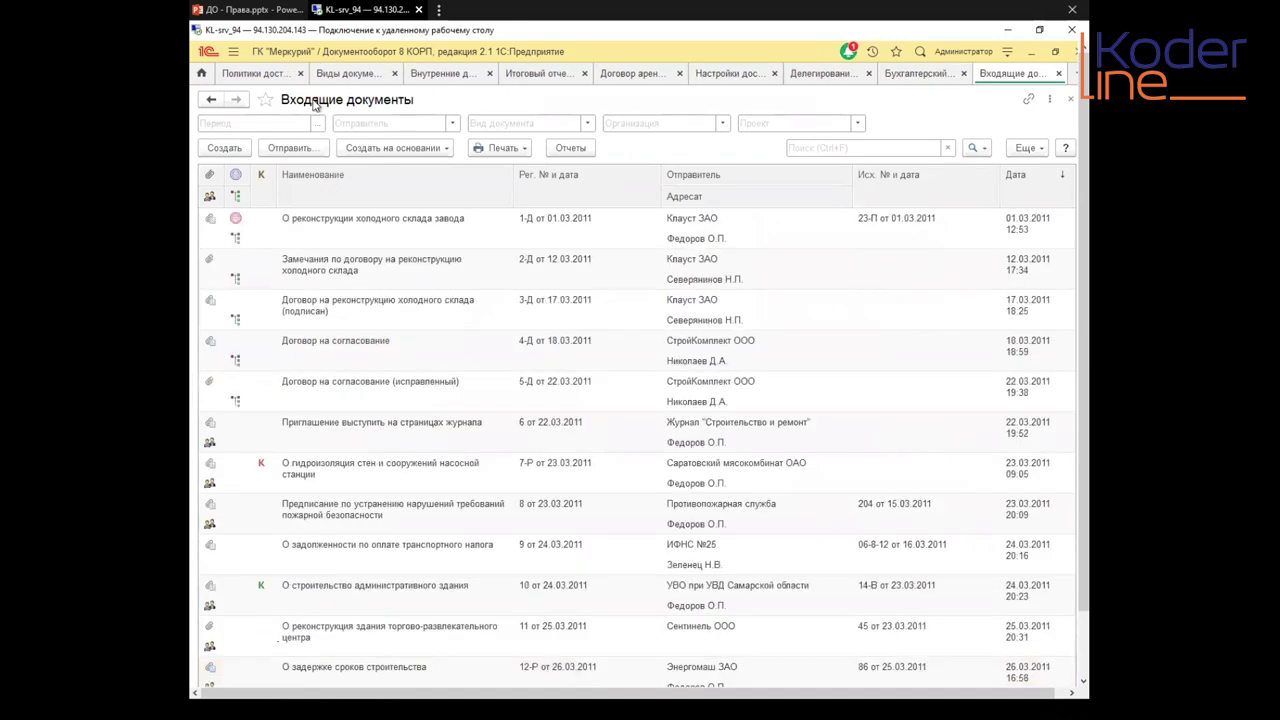
pyautogui.moveTo(286, 13)
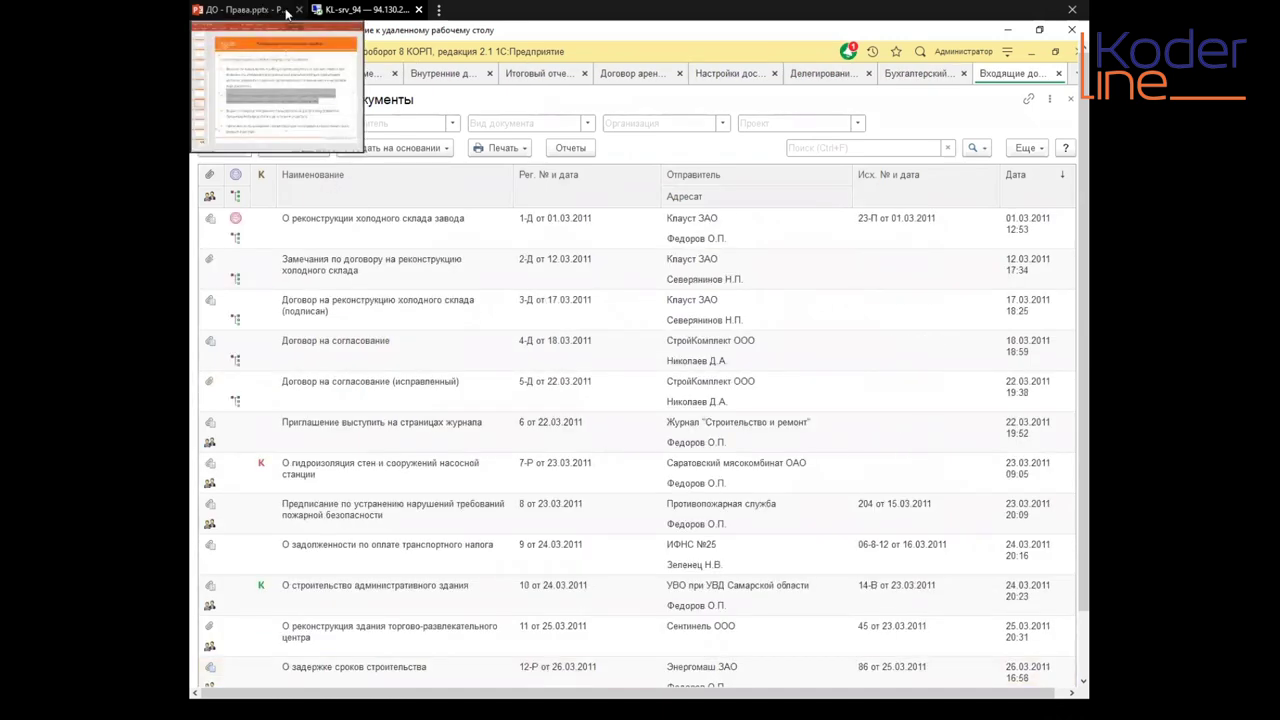
# Step: Review the view modes offered for the incoming documents list, then select «Замечания по договору на реконструкцию холодного склада»
pyautogui.click(1026, 147)
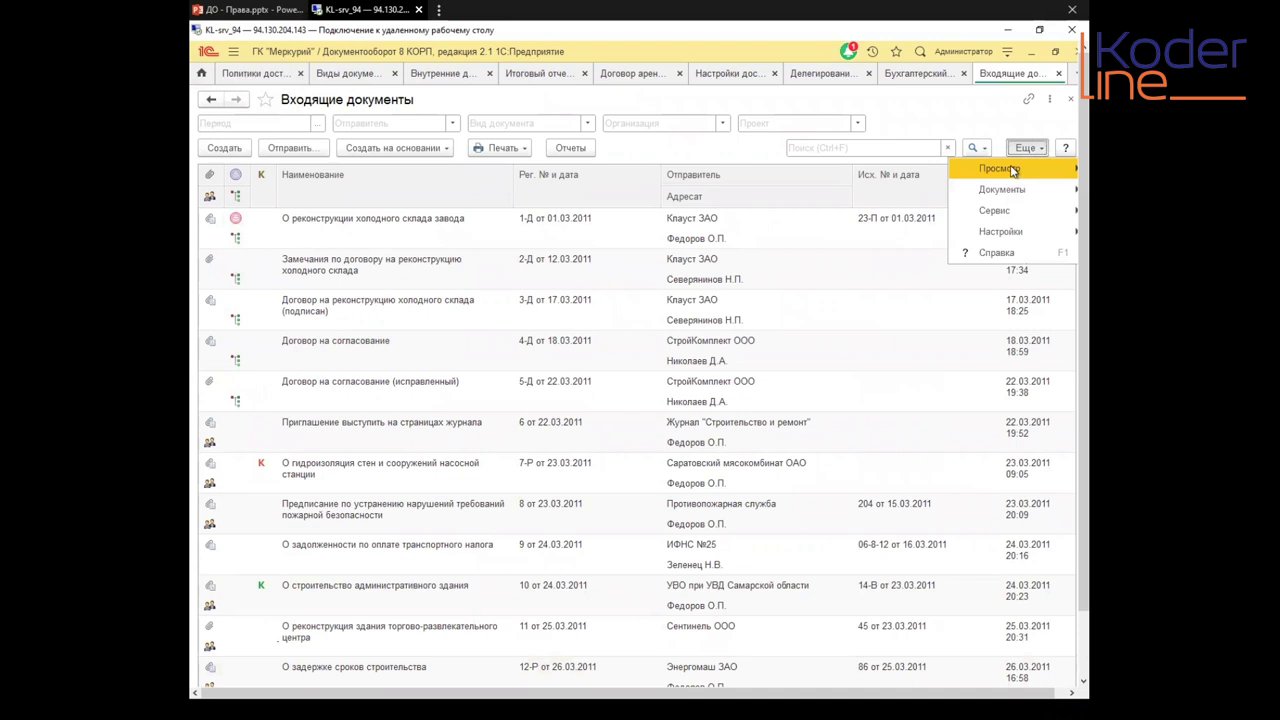
pyautogui.moveTo(996, 160)
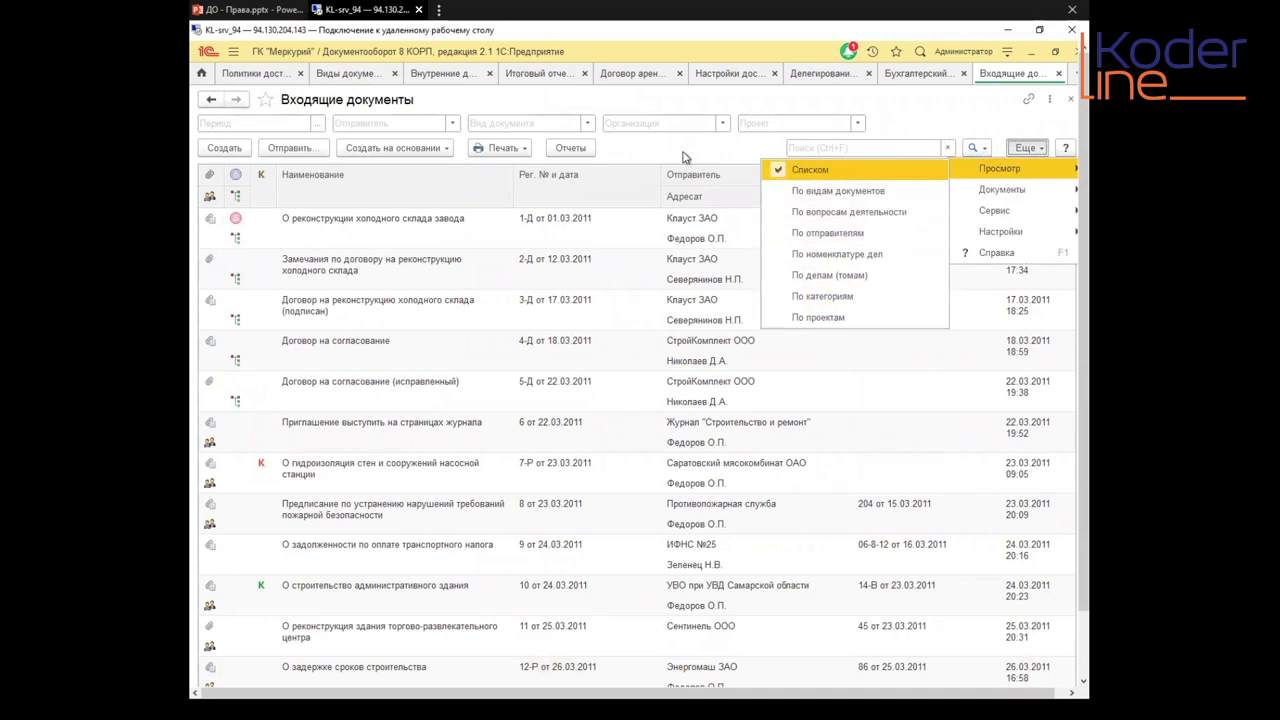
pyautogui.click(338, 278)
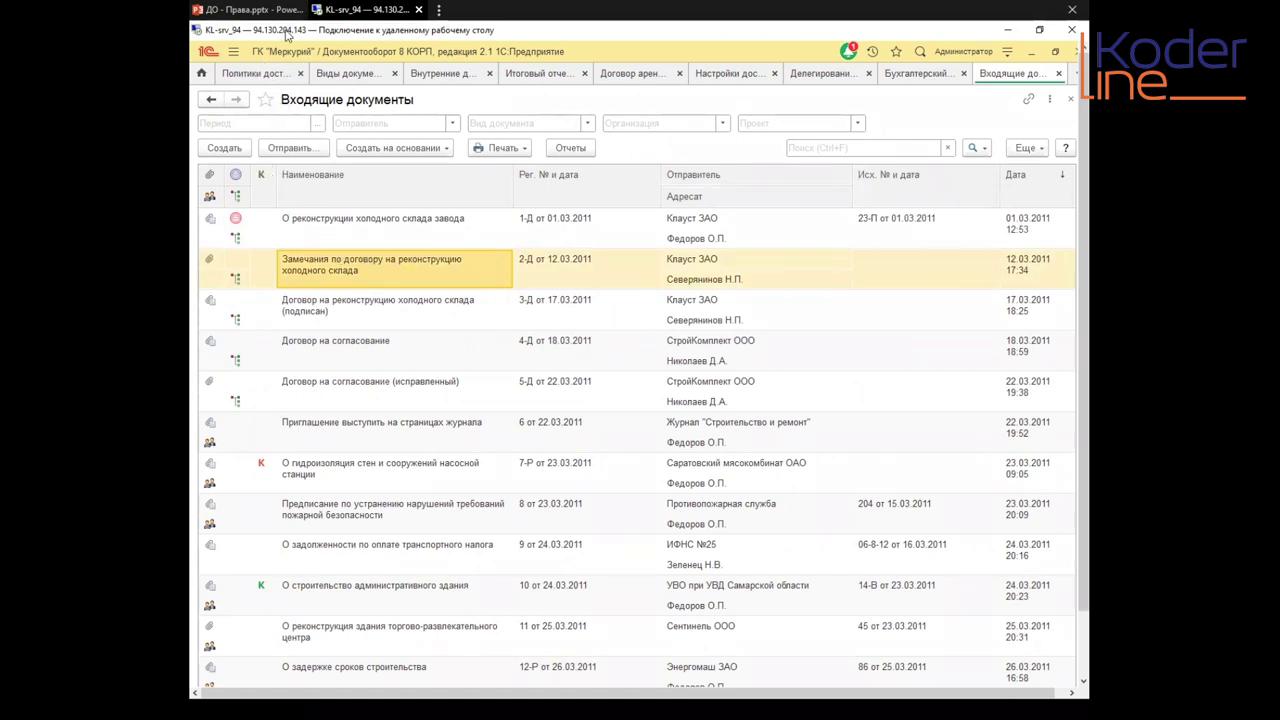
# Step: Switch back to PowerPoint and highlight the third check, about permissions granted to the user in access policies
pyautogui.click(253, 10)
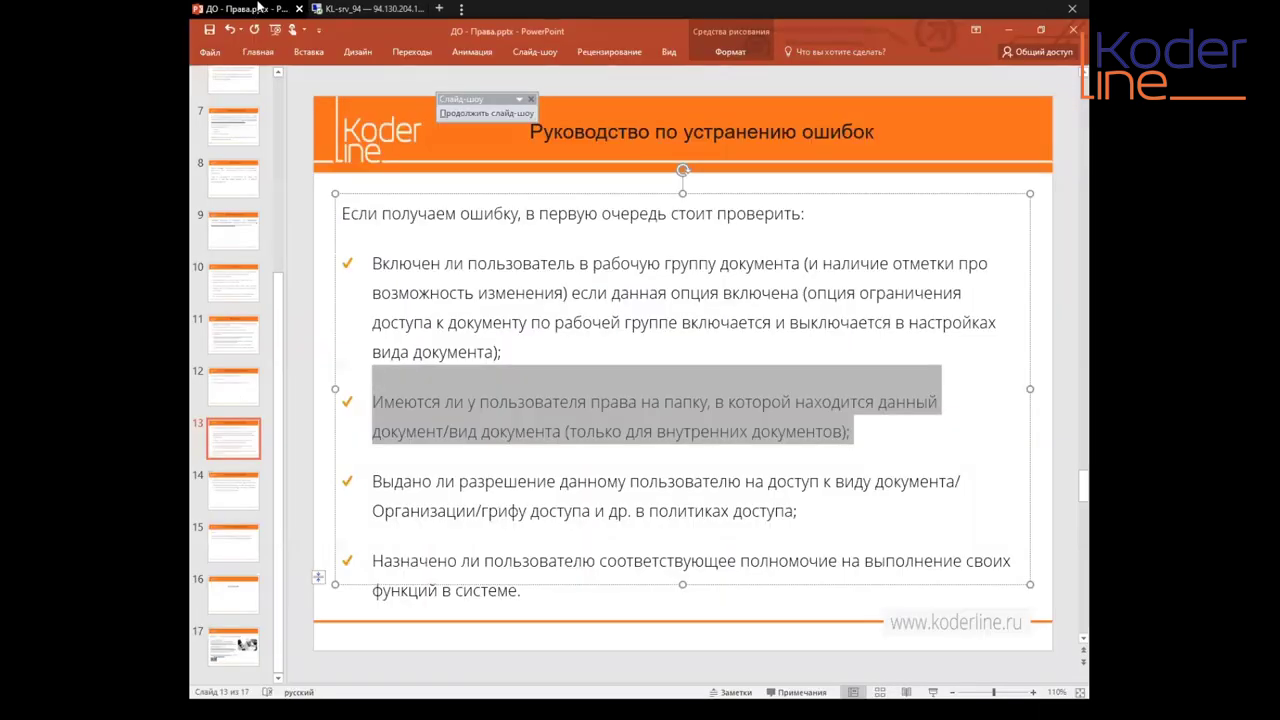
pyautogui.click(420, 481)
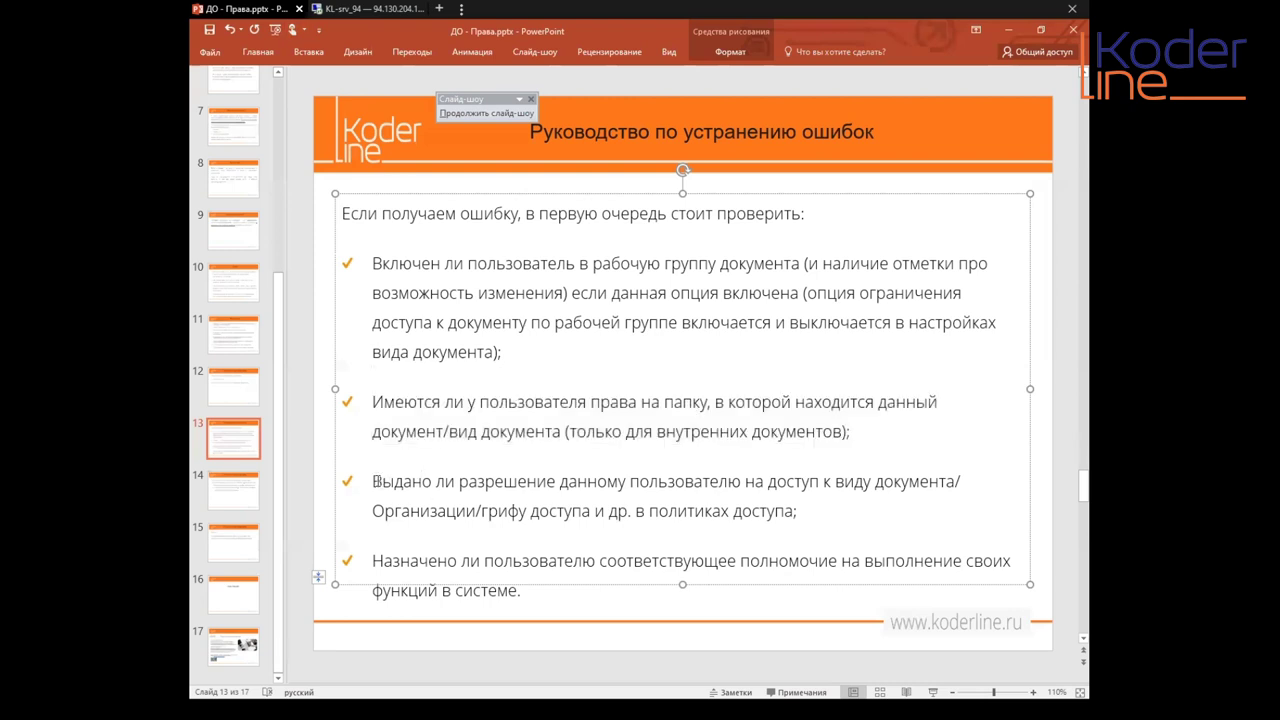
pyautogui.moveTo(377, 481); pyautogui.dragTo(805, 518)
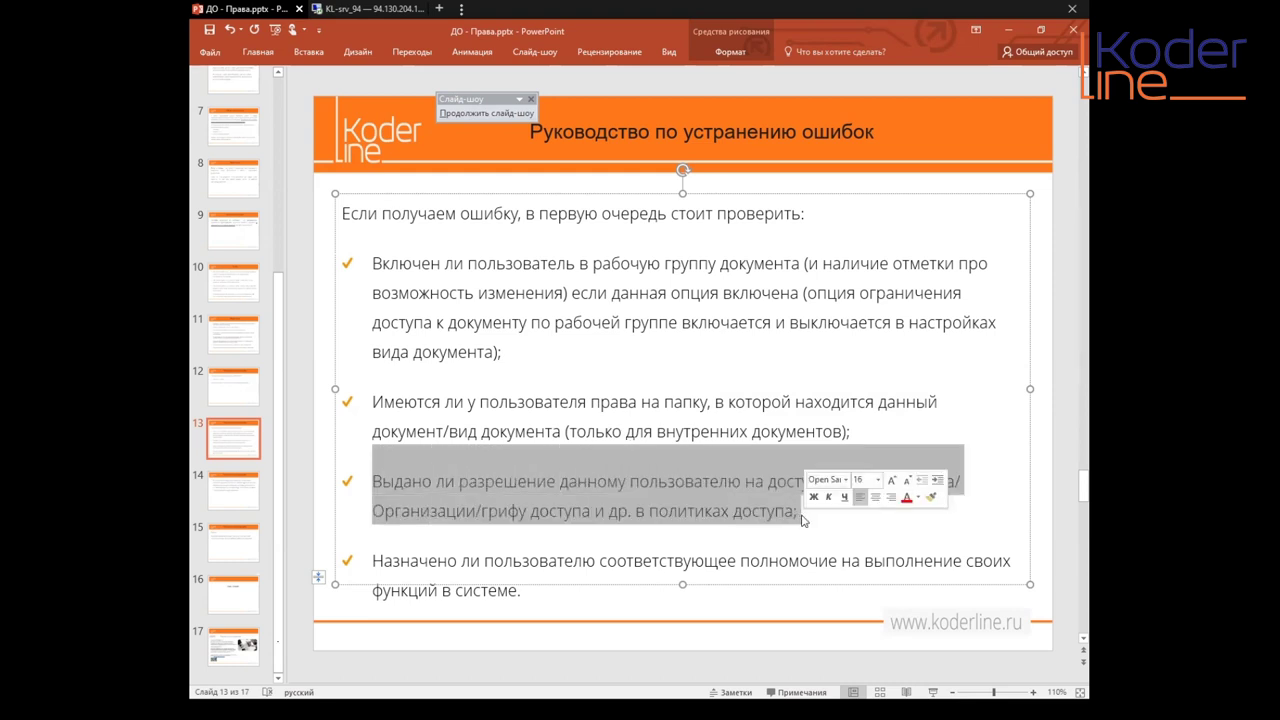
pyautogui.click(799, 514)
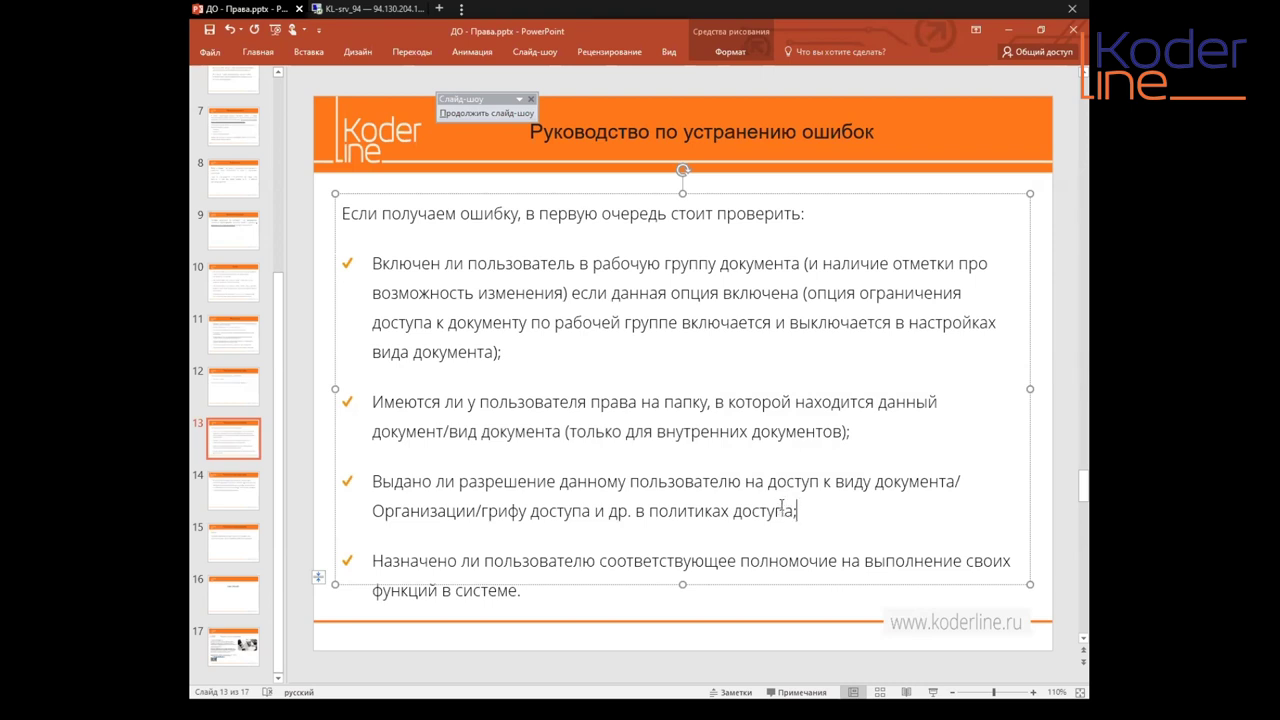
pyautogui.moveTo(374, 477); pyautogui.dragTo(790, 487)
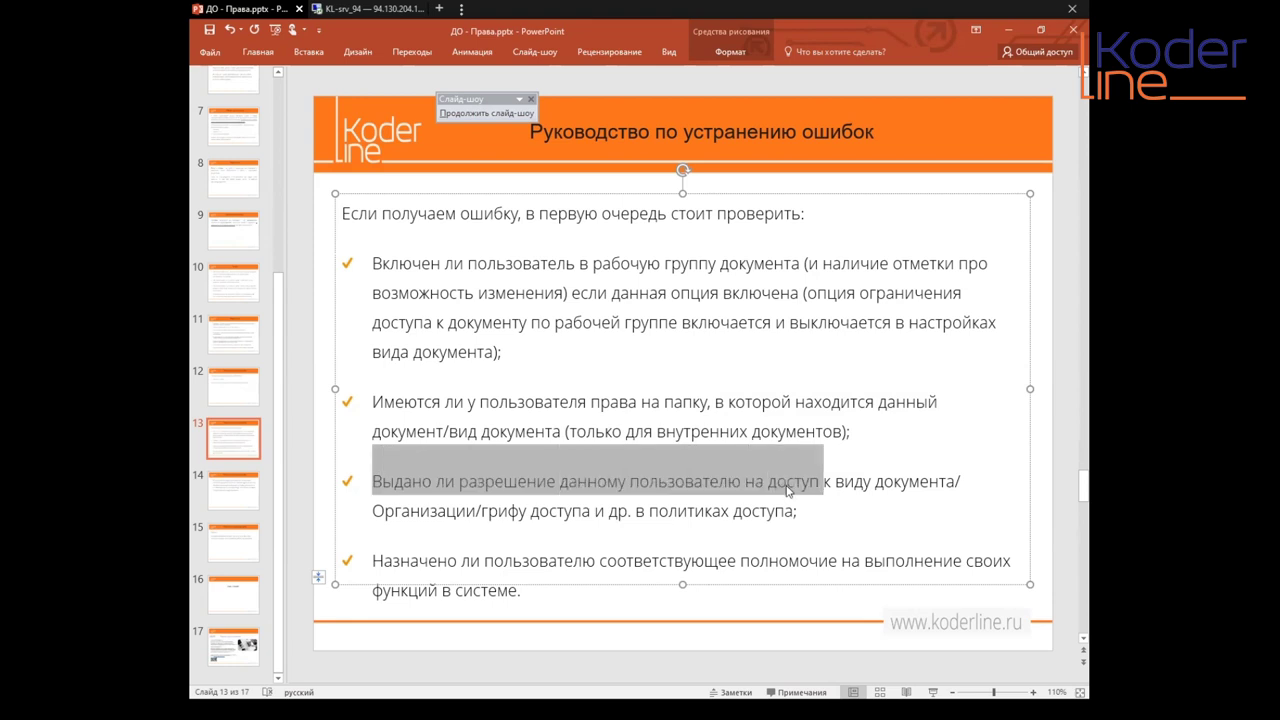
# Step: Highlight the fourth check, about the authority assigned to the user, then clear the selection
pyautogui.click(391, 561)
pyautogui.moveTo(372, 561); pyautogui.dragTo(524, 591)
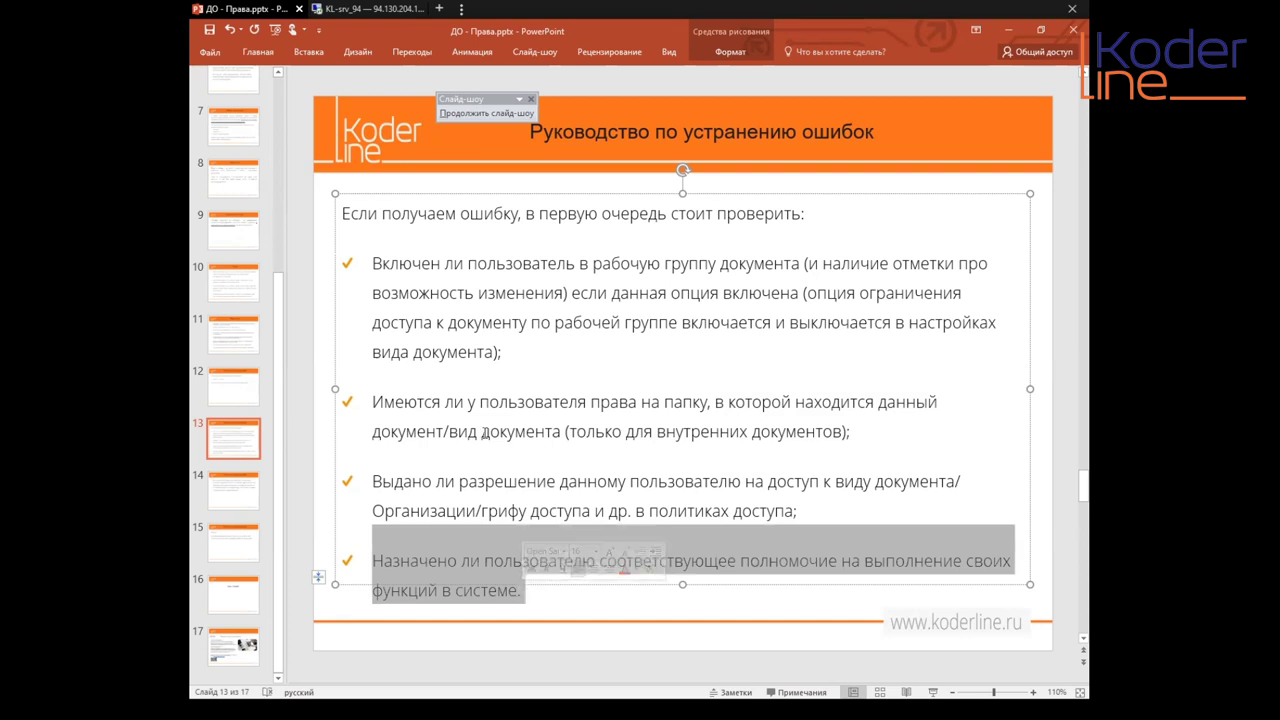
pyautogui.click(587, 368)
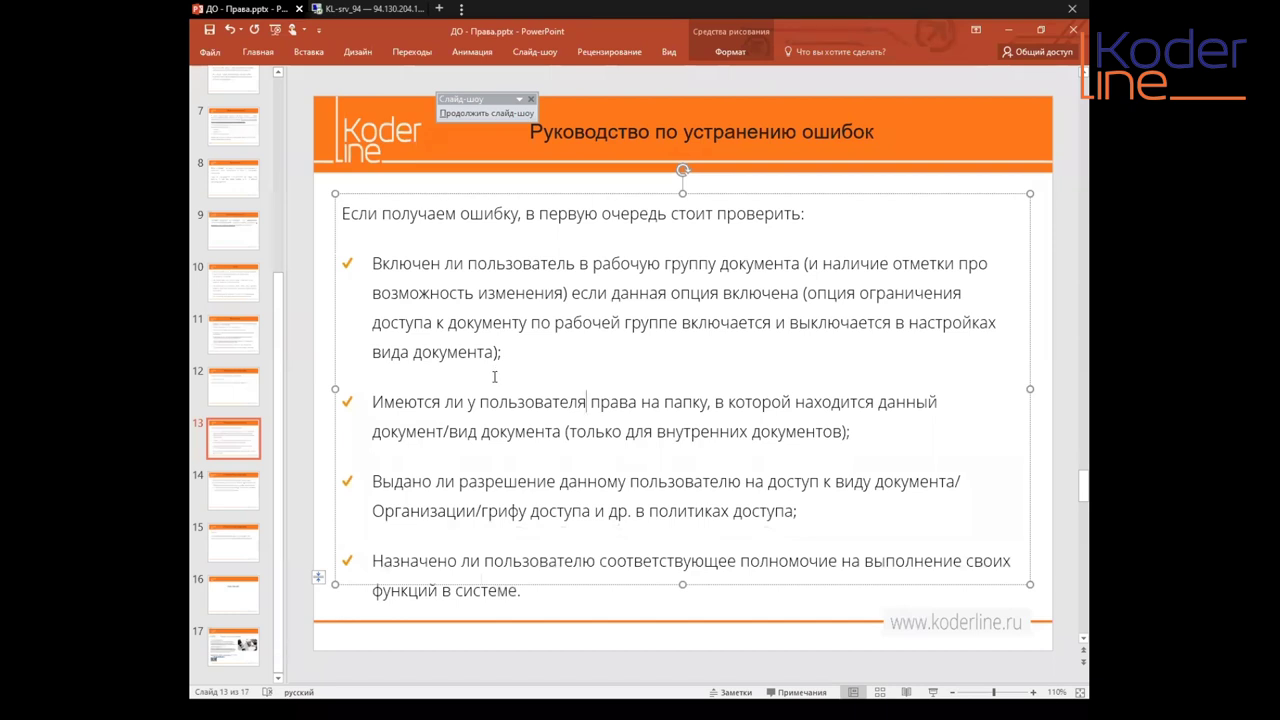
pyautogui.click(459, 561)
# Step: Open slide 14, glance at the incoming documents list in 1C, and return to the PowerPoint presentation
pyautogui.click(242, 490)
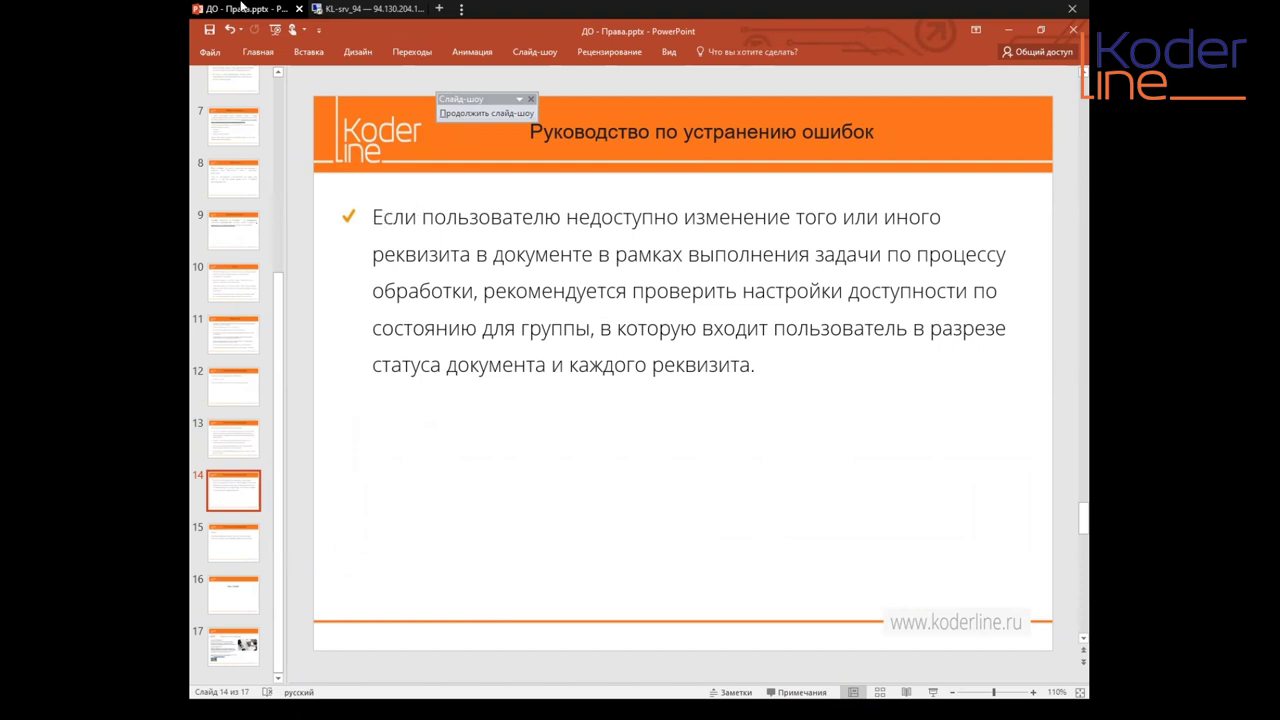
pyautogui.click(372, 8)
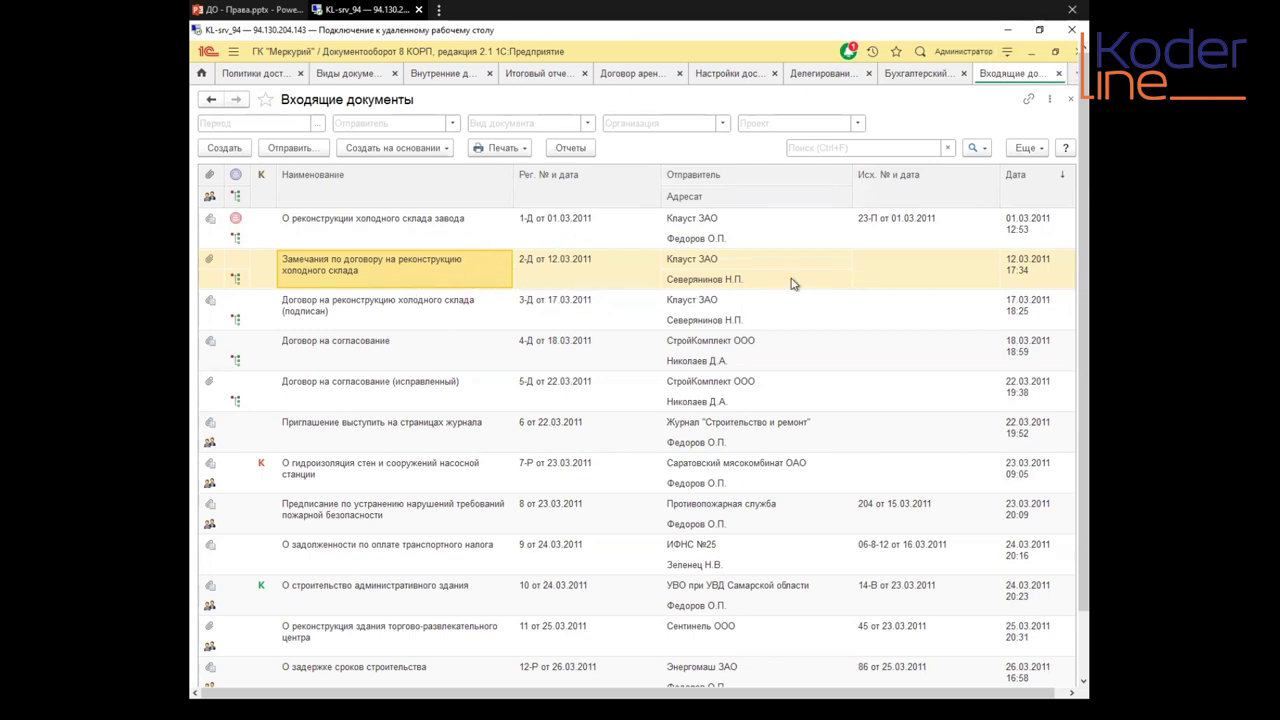
pyautogui.click(256, 10)
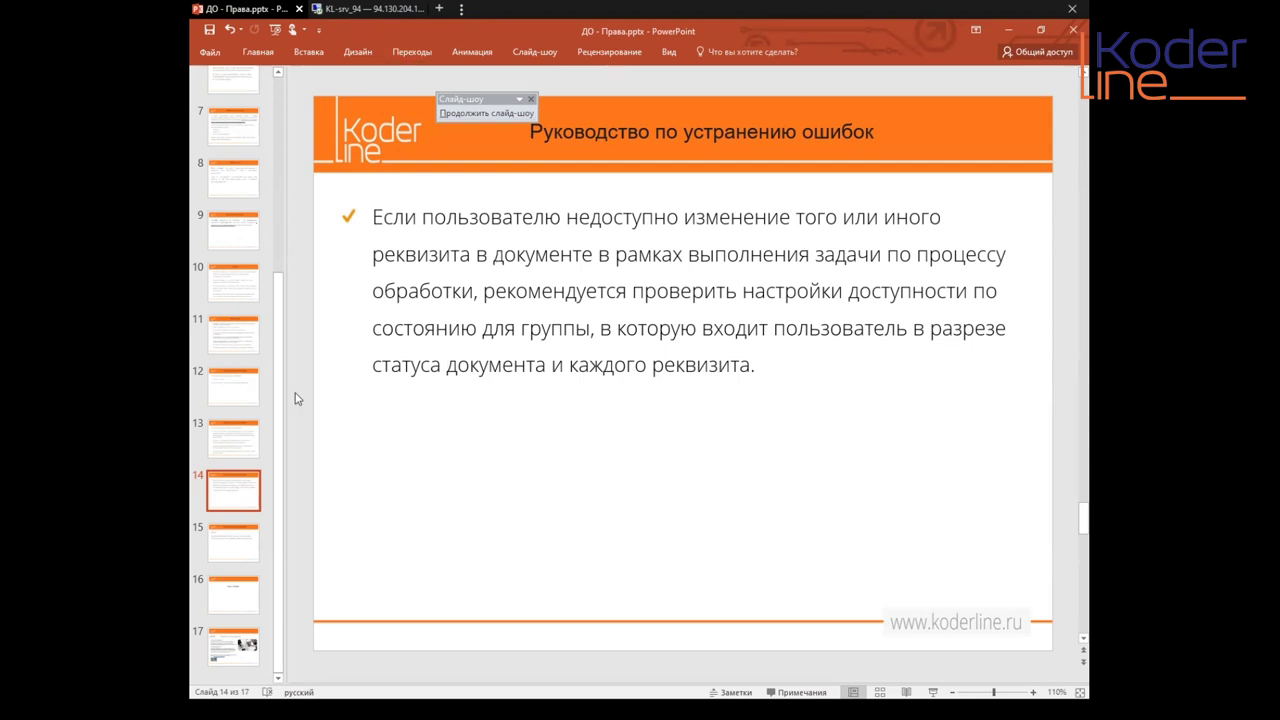
# Step: Open slide 15 and go through its «Помним» reminder about improper changes to access rights settings
pyautogui.click(238, 546)
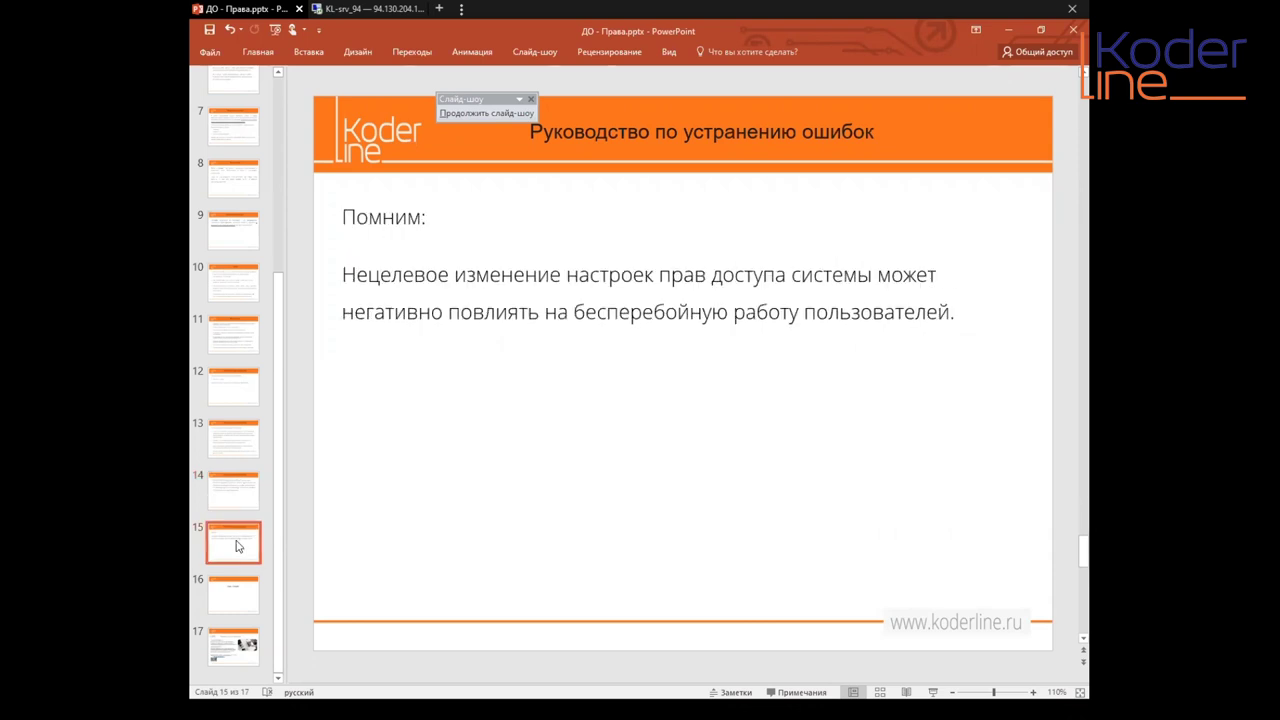
pyautogui.click(355, 256)
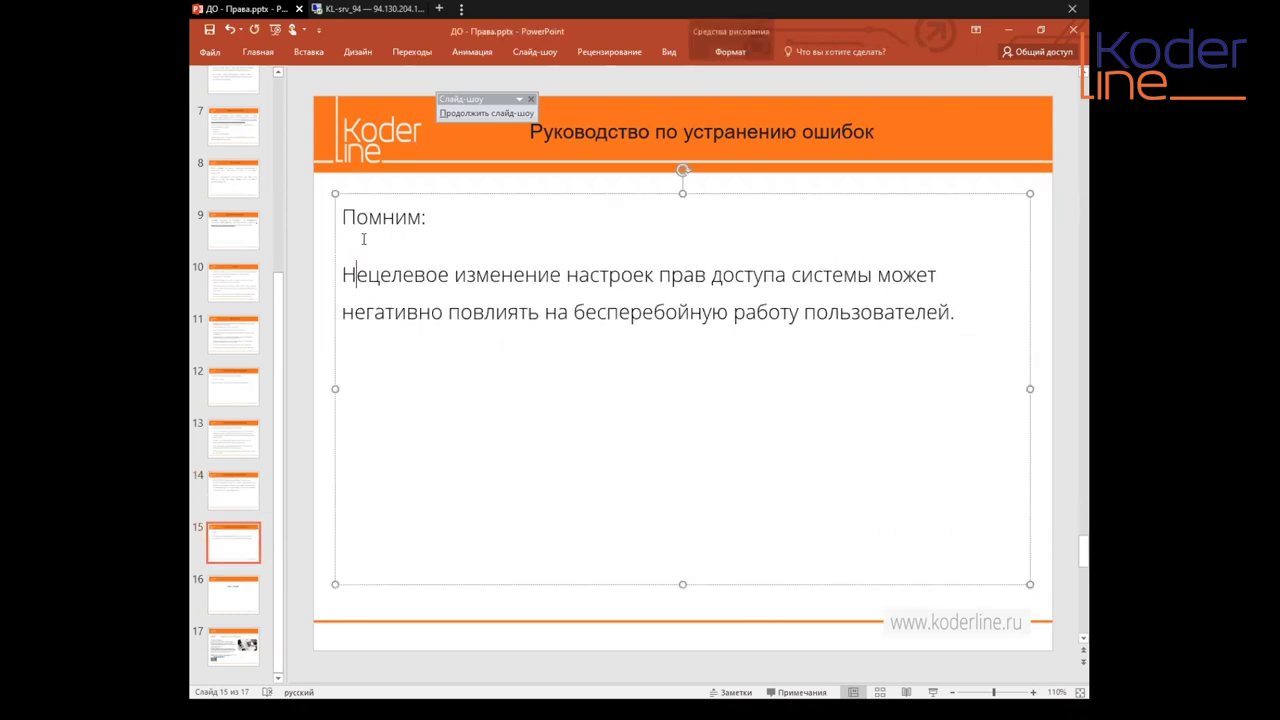
pyautogui.click(342, 273)
pyautogui.click(805, 311)
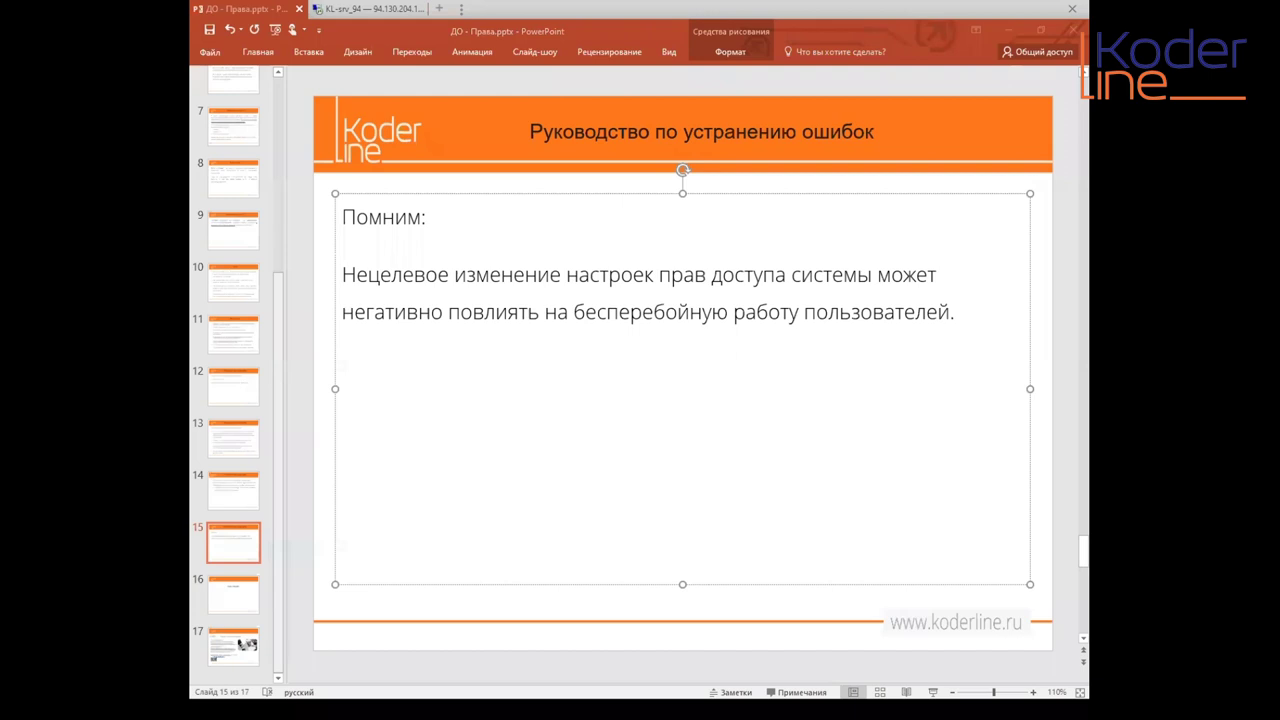
# Step: Show the closing slide 16, then go through the urgent vacancies and the vacancies link on slide 17
pyautogui.click(243, 588)
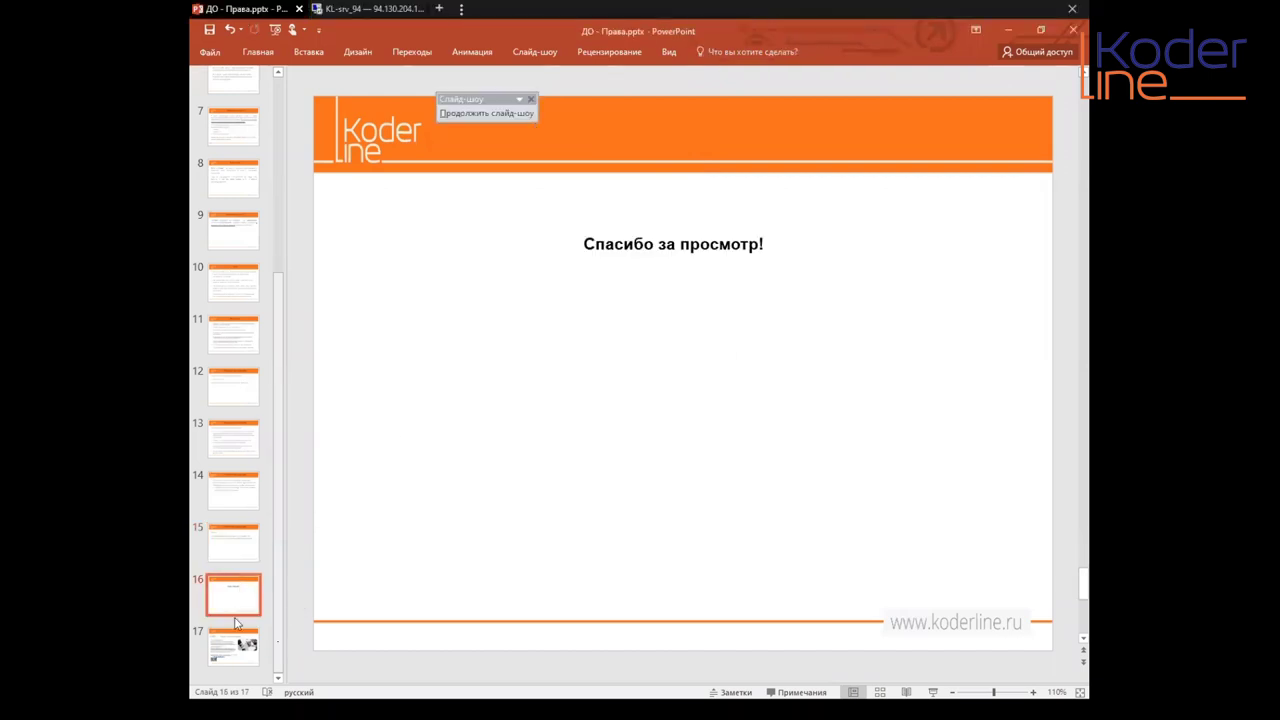
pyautogui.click(236, 650)
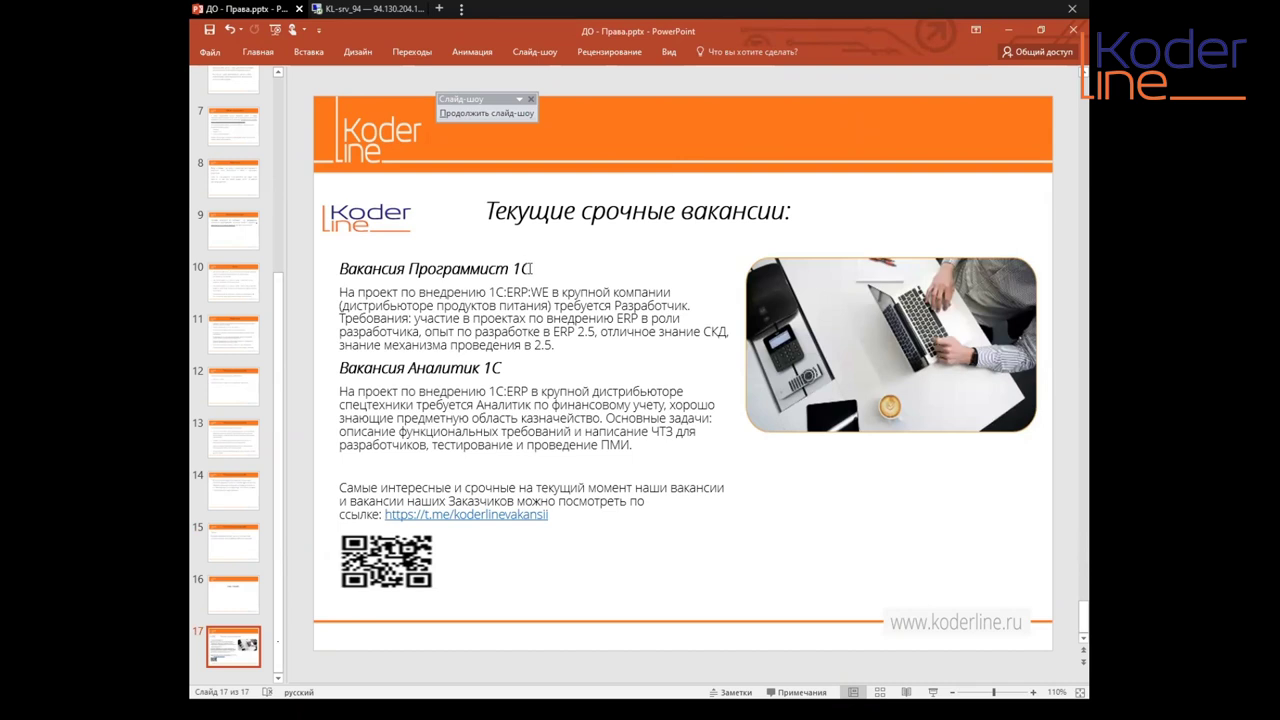
pyautogui.click(534, 267)
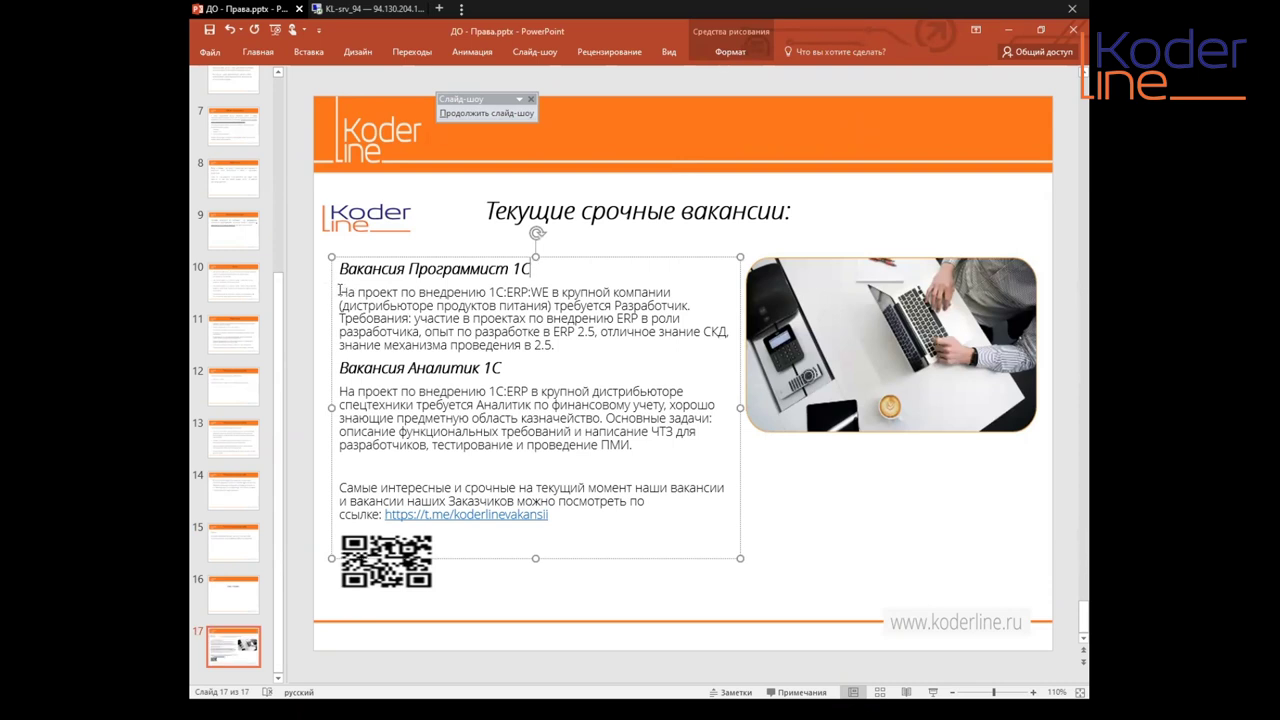
pyautogui.click(847, 246)
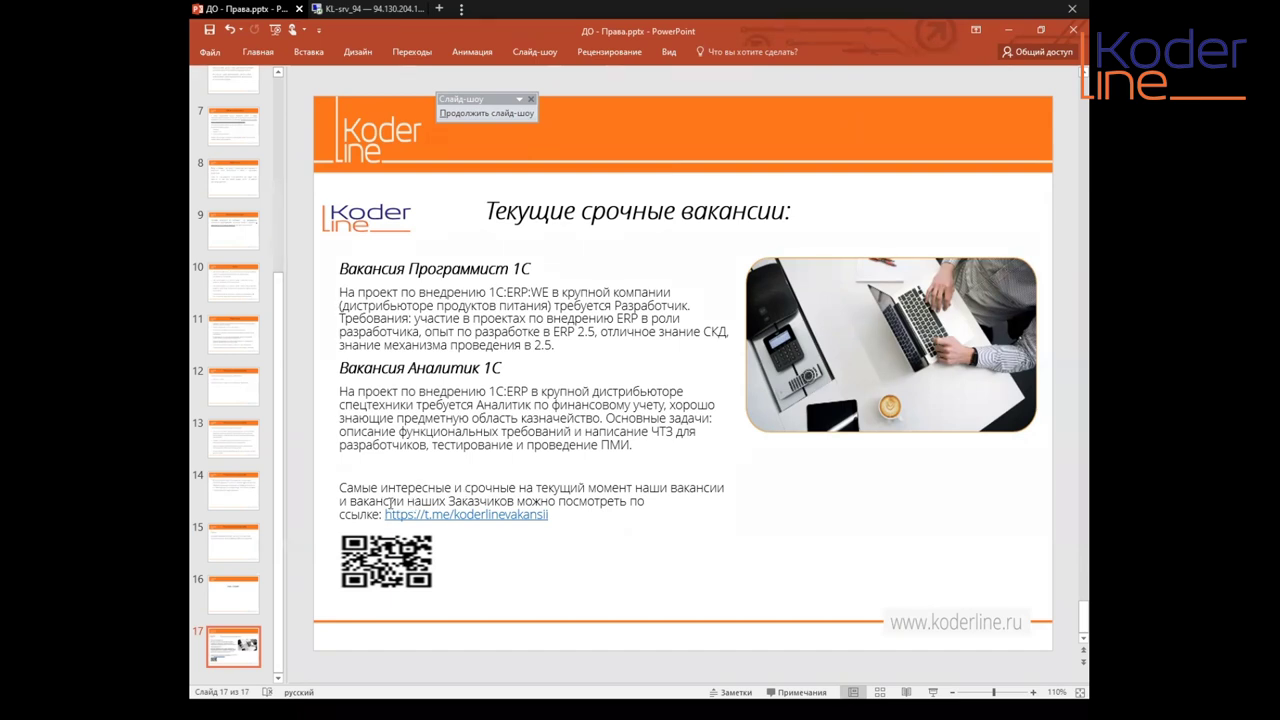
pyautogui.click(552, 515)
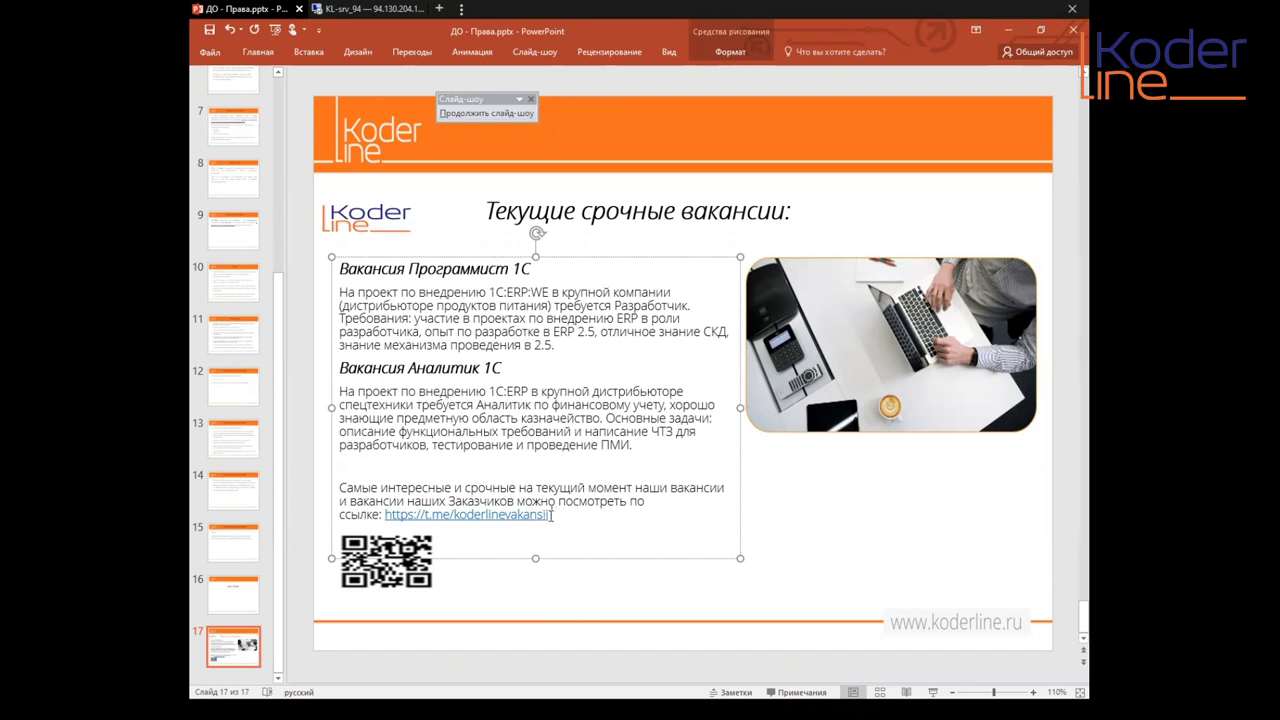
pyautogui.click(684, 584)
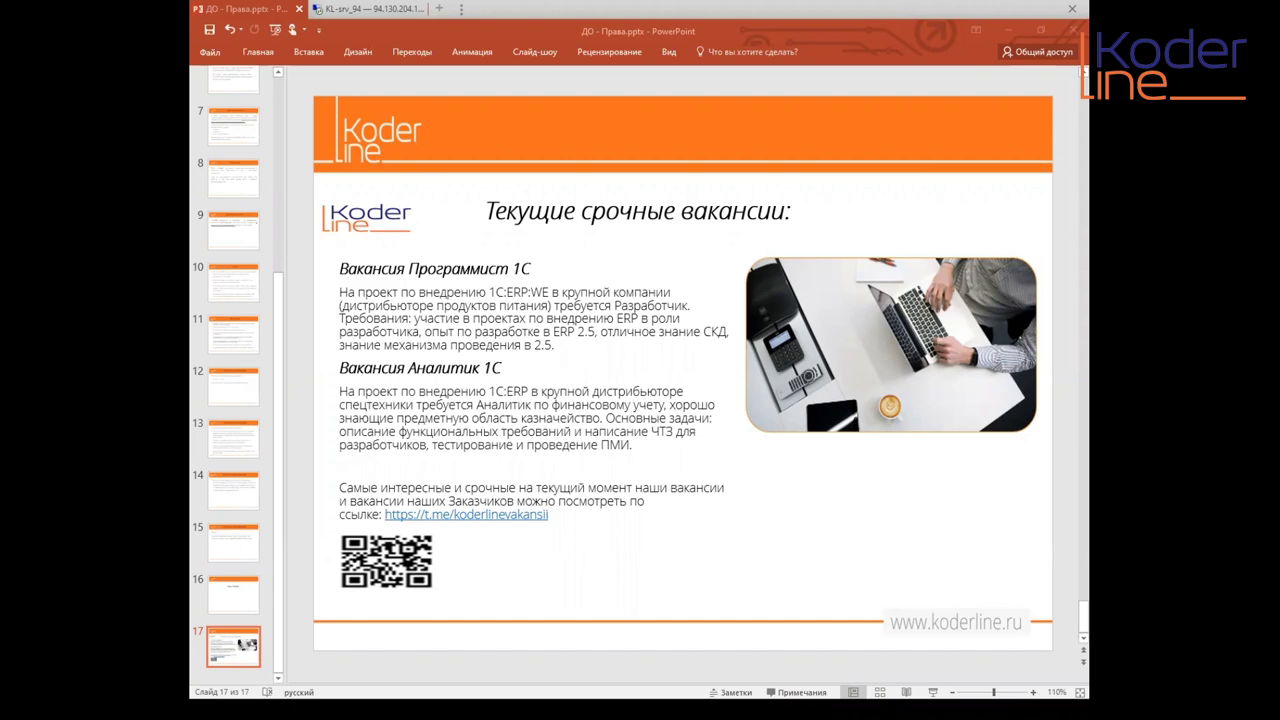
# Step: Switch to 1C and open the state details of the internal document «Бухгалтерский баланс за 2009 г.»
pyautogui.click(374, 10)
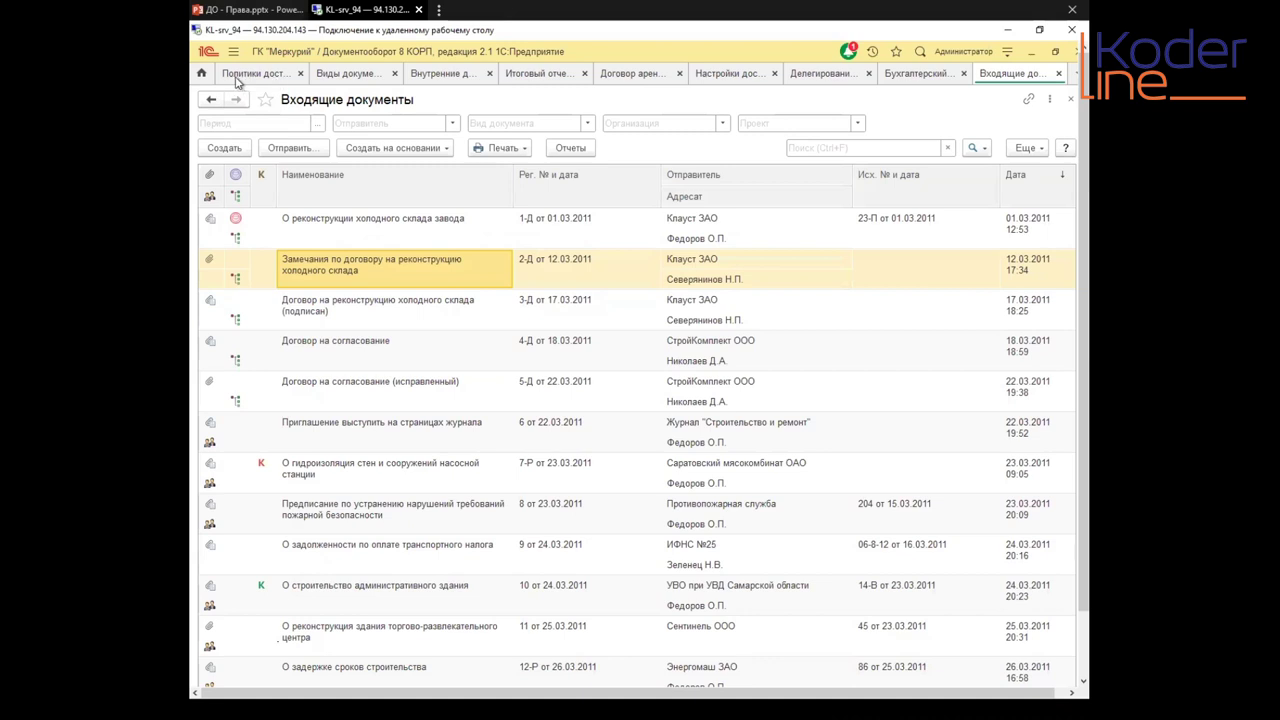
pyautogui.click(437, 77)
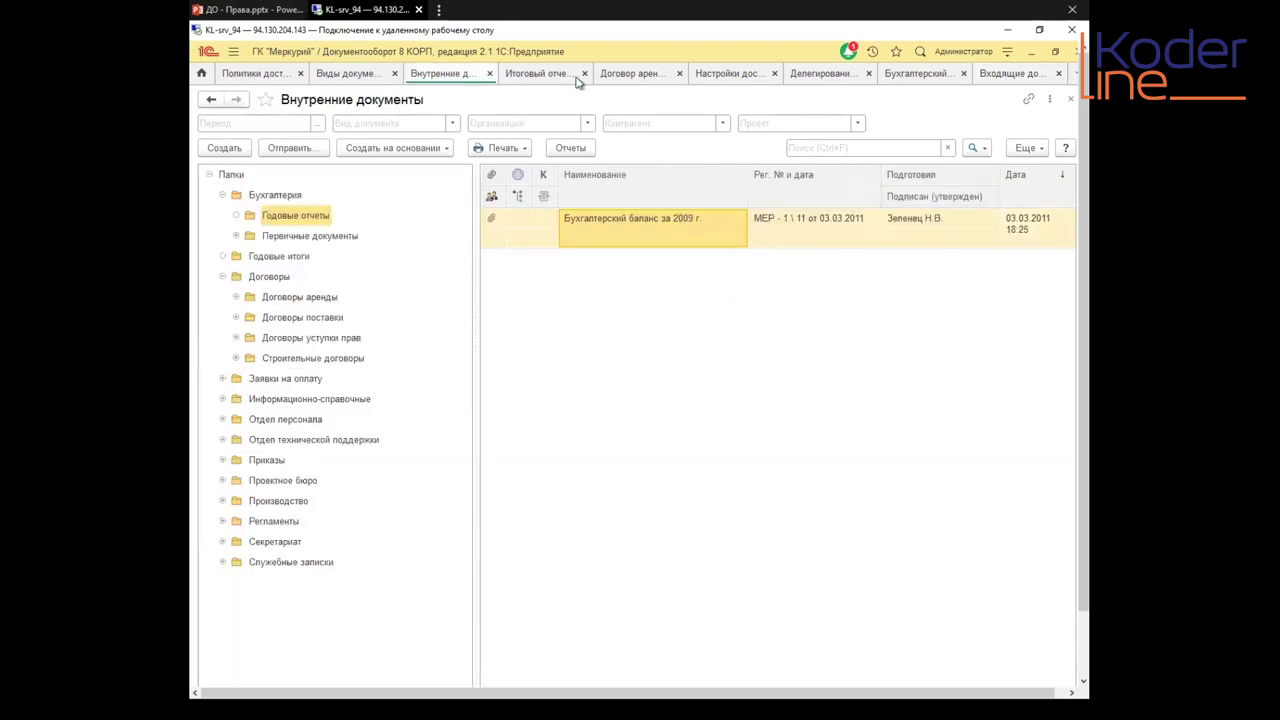
pyautogui.doubleClick(659, 224)
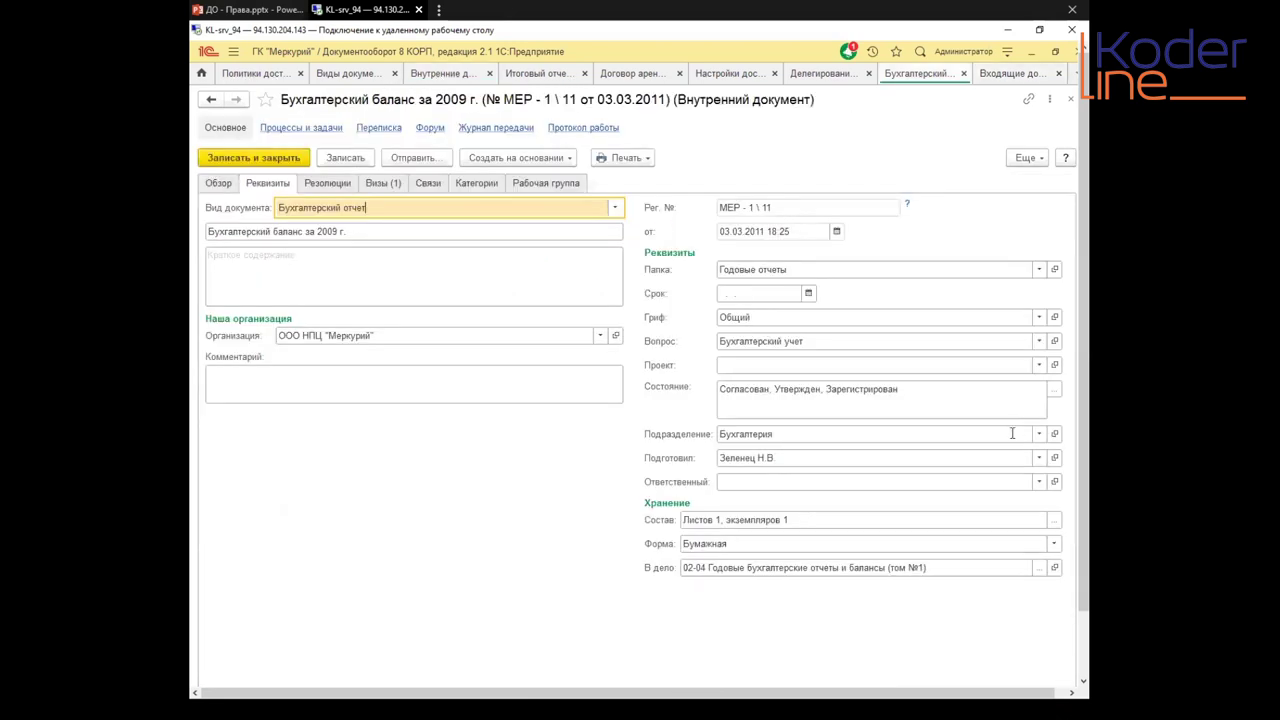
pyautogui.click(1055, 391)
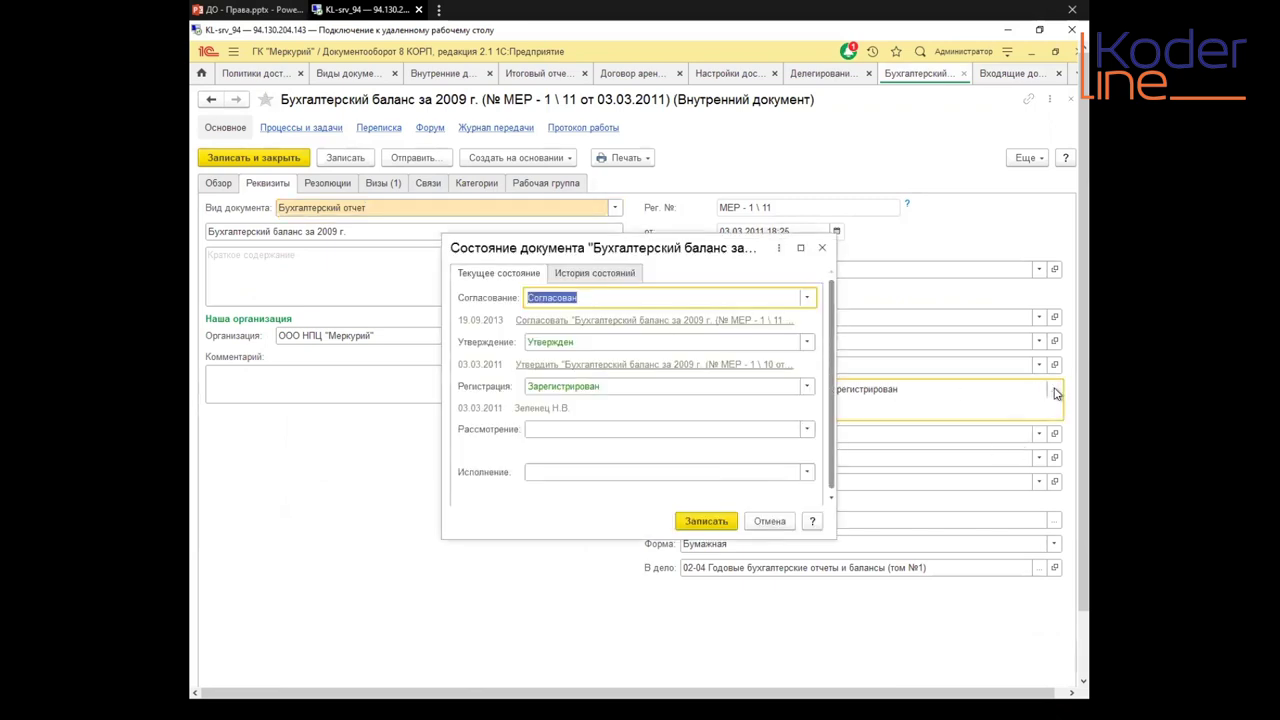
# Step: Look through the available «Согласование» states for the document without choosing one
pyautogui.click(808, 298)
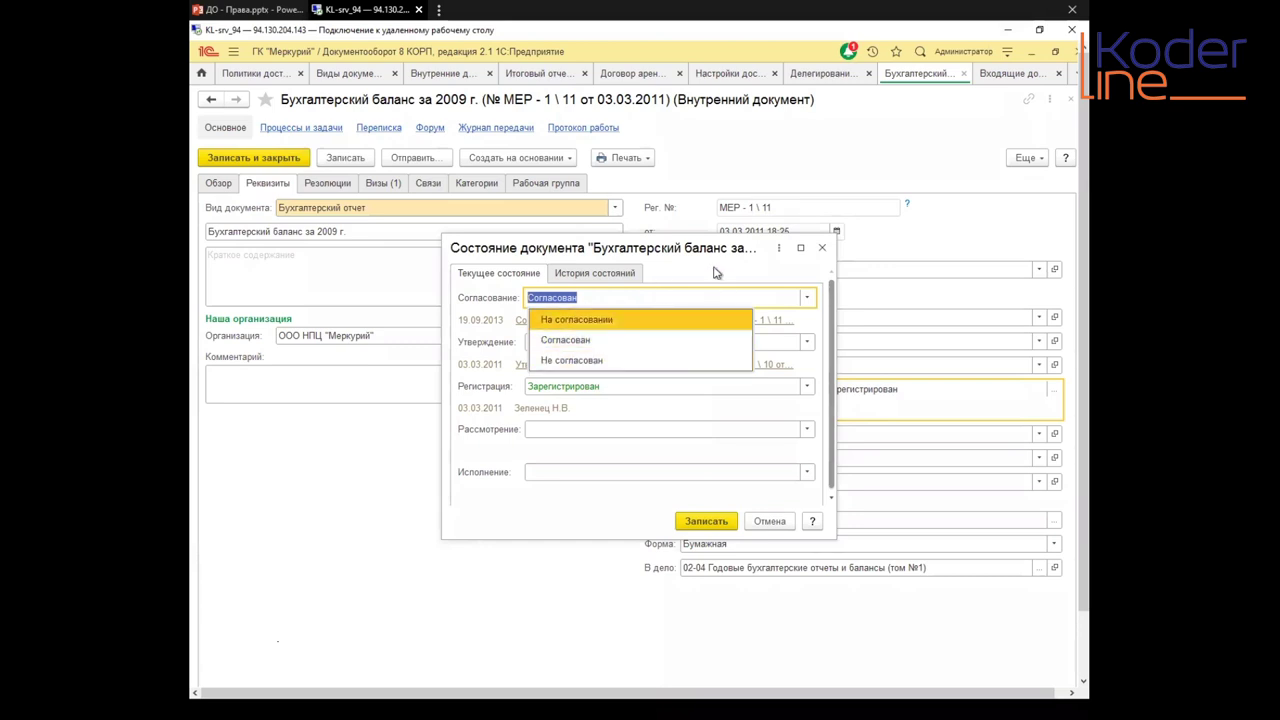
pyautogui.click(716, 272)
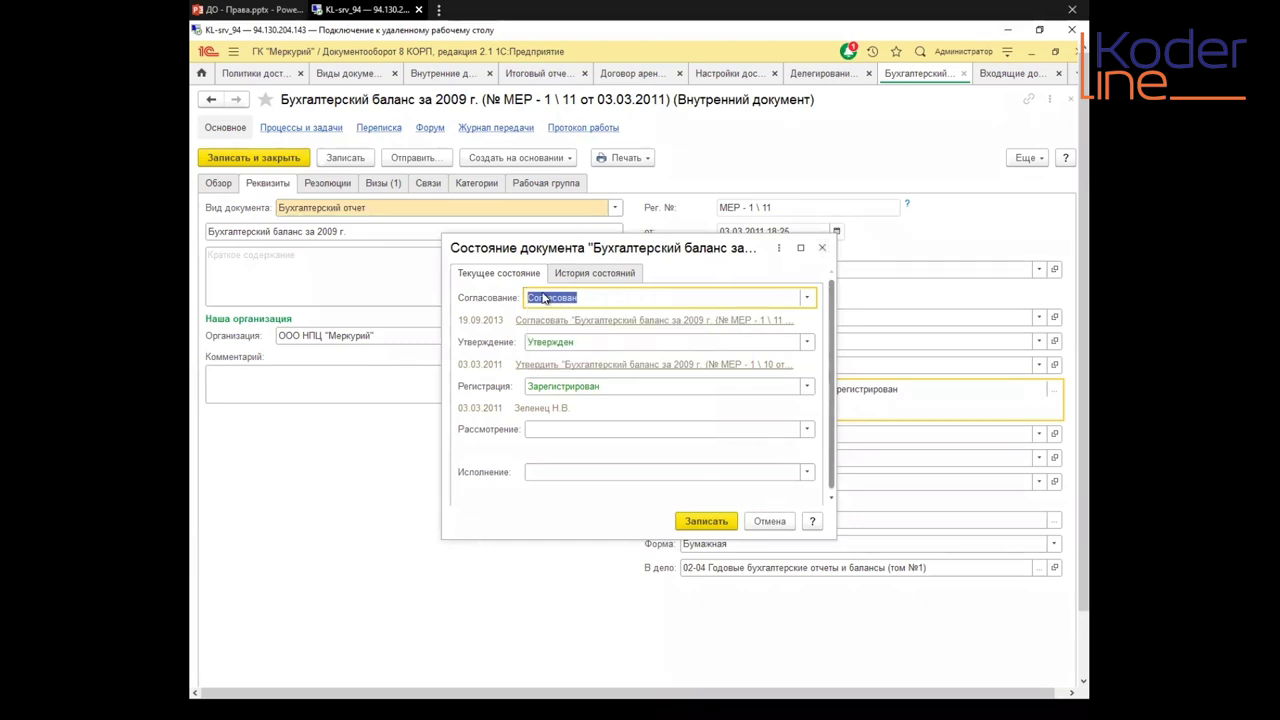
pyautogui.click(808, 298)
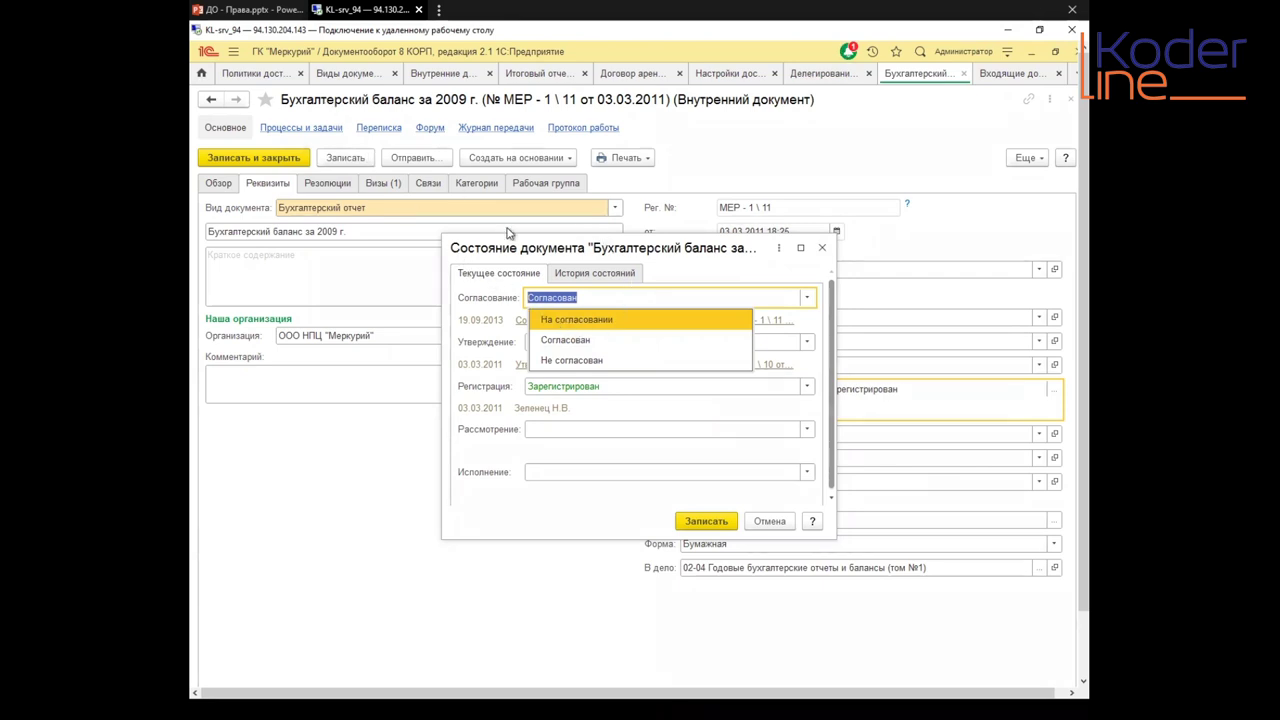
pyautogui.click(496, 292)
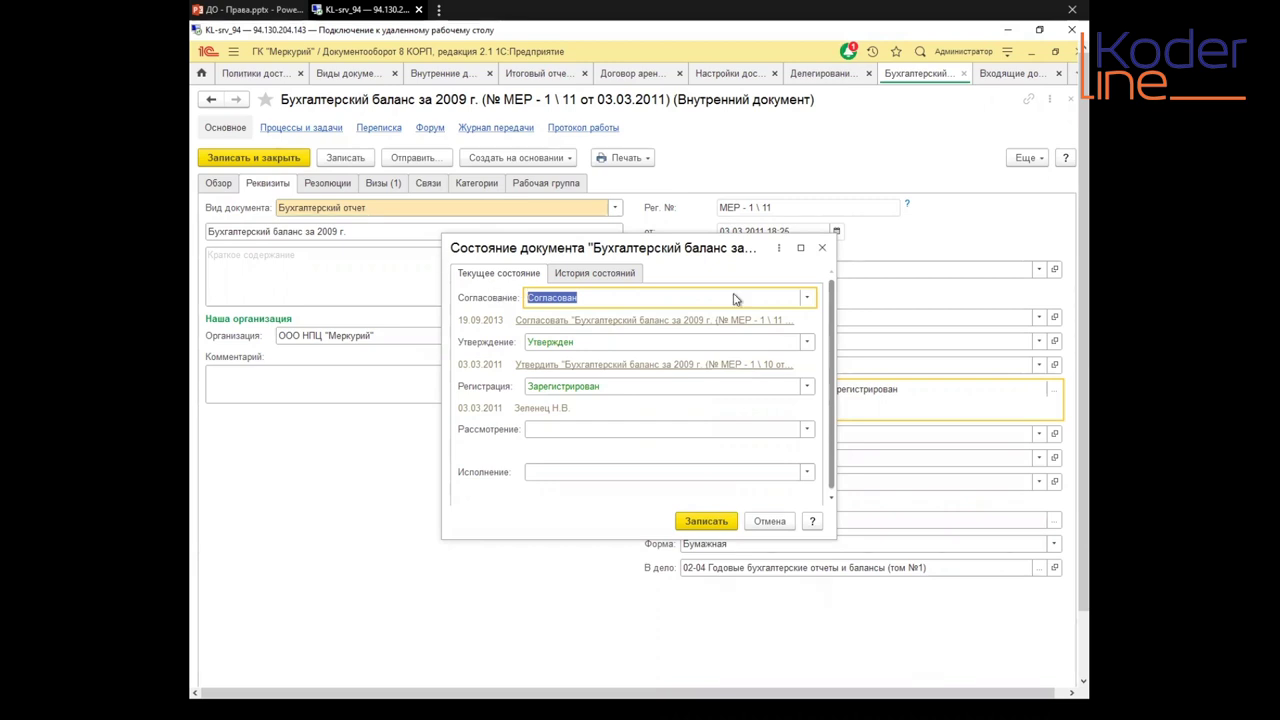
# Step: Try the «Согласование» states «На согласовании», «Согласован» and «Не согласован» in turn
pyautogui.click(808, 299)
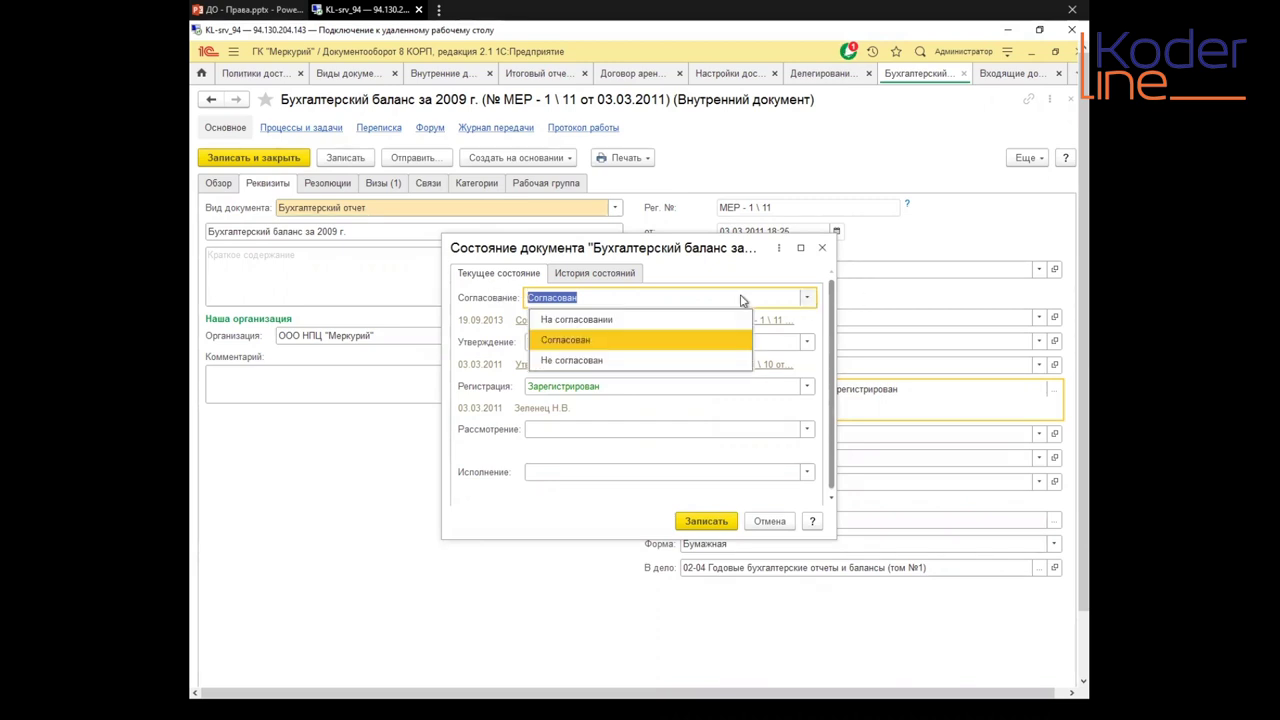
pyautogui.click(582, 321)
pyautogui.click(808, 298)
pyautogui.click(598, 343)
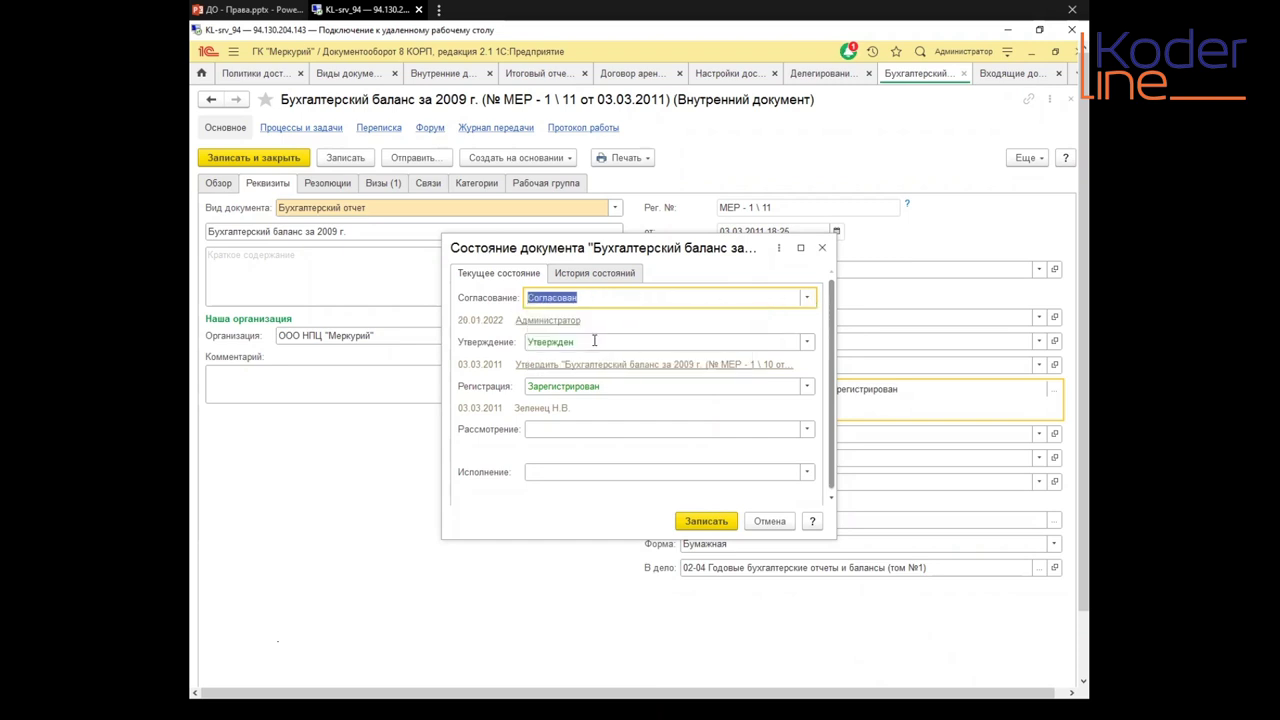
pyautogui.click(807, 297)
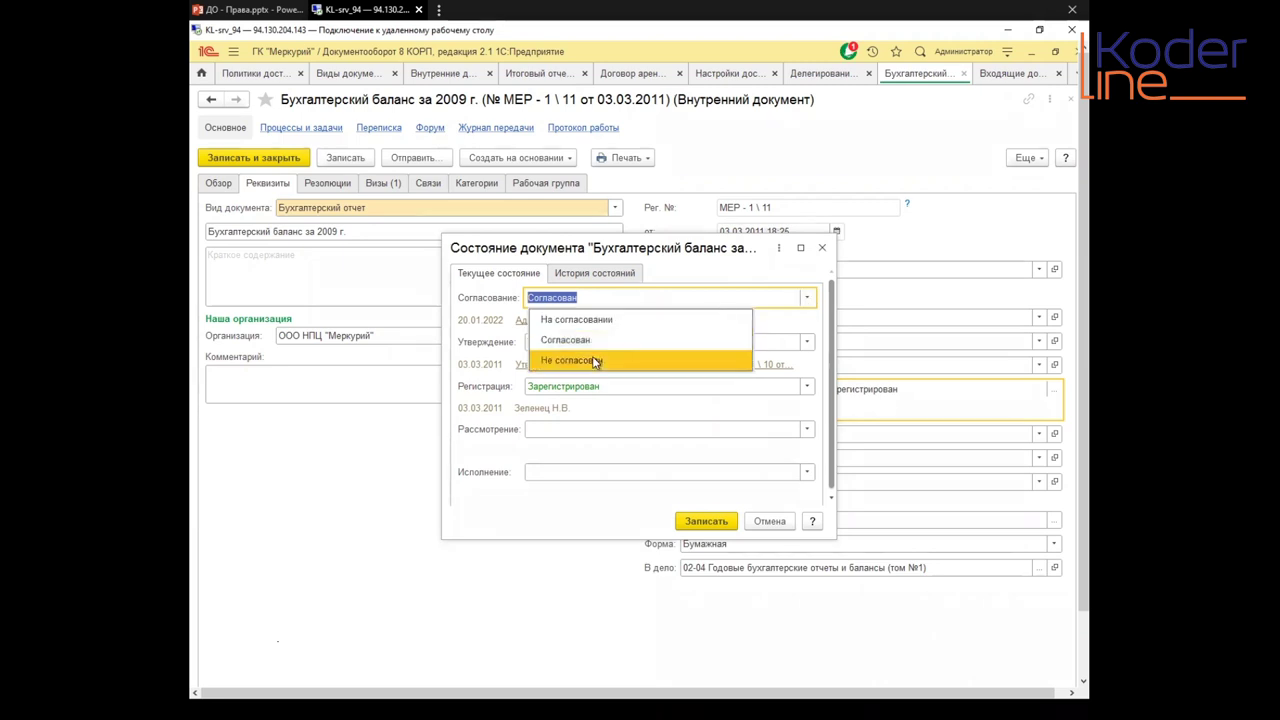
pyautogui.click(594, 361)
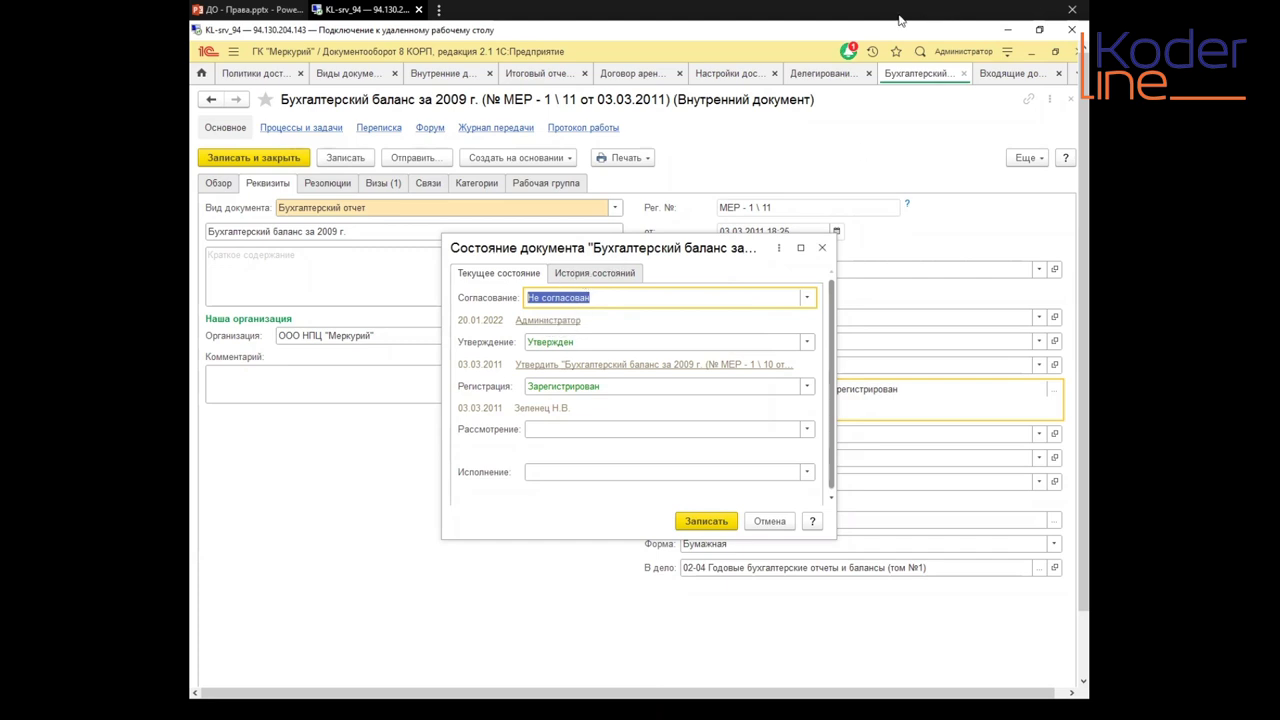
# Step: View the document's state history, return to the current state and discard the approval change
pyautogui.click(577, 276)
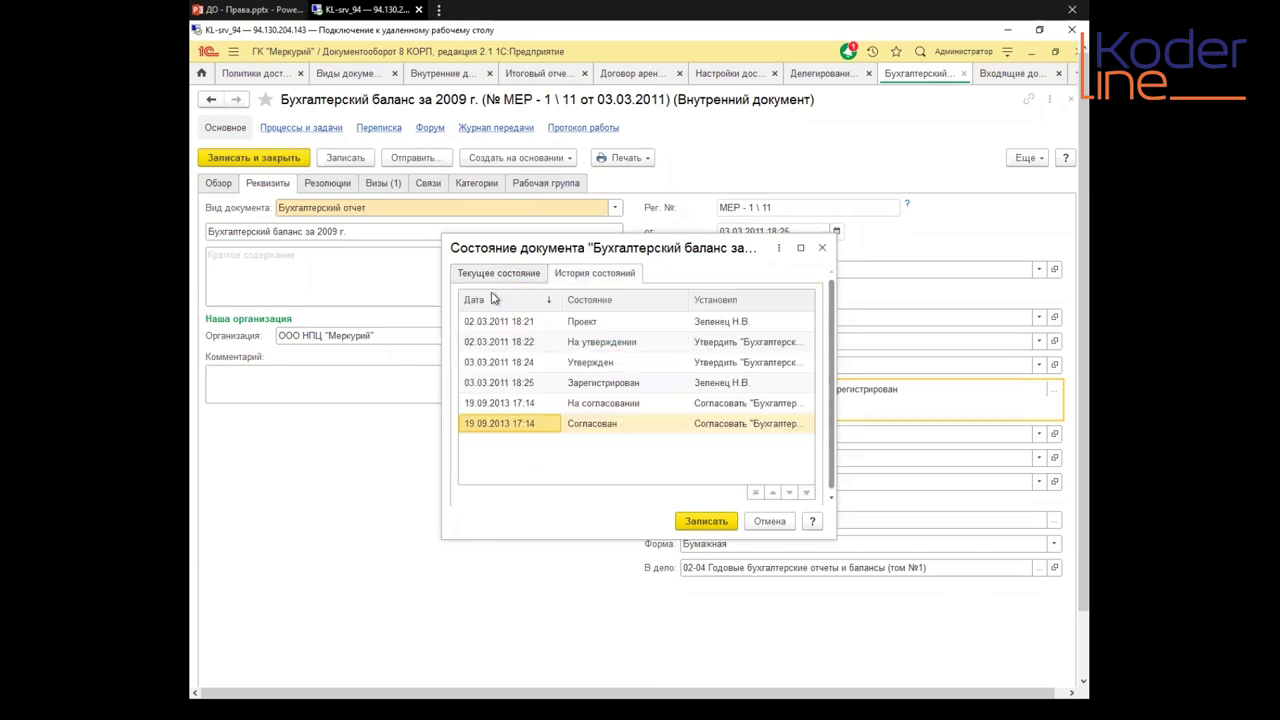
pyautogui.click(514, 276)
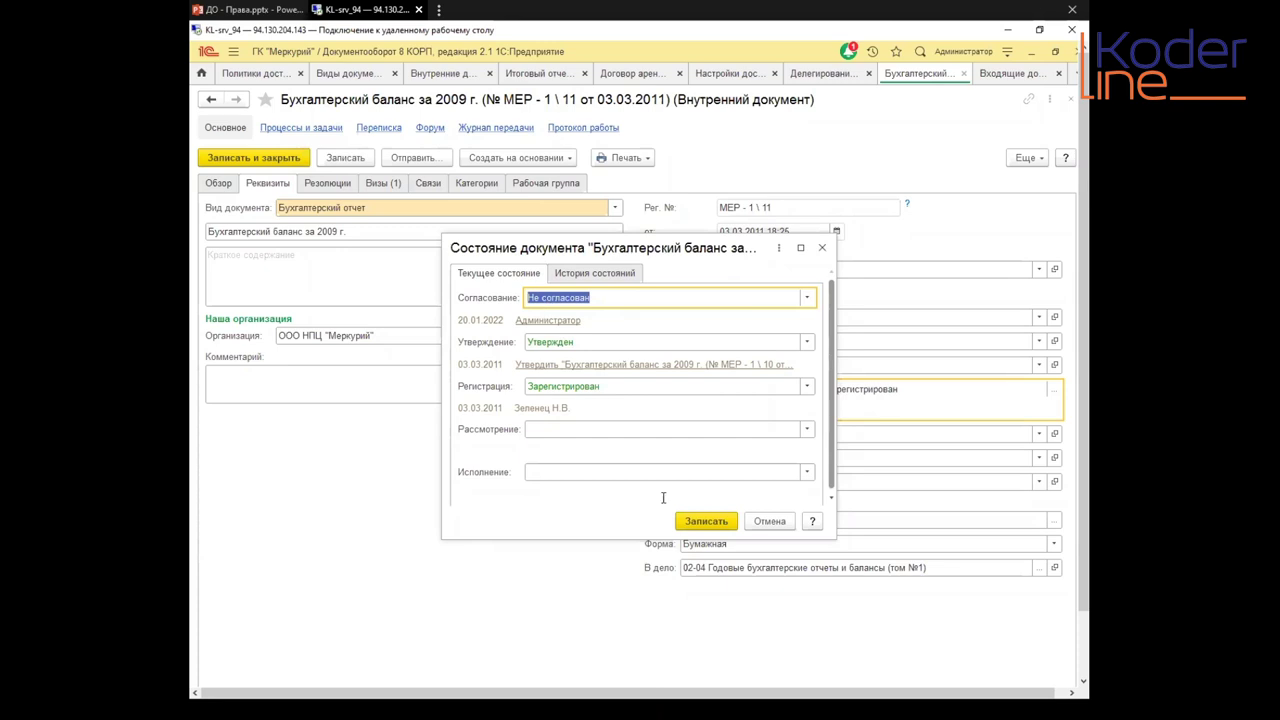
pyautogui.click(770, 521)
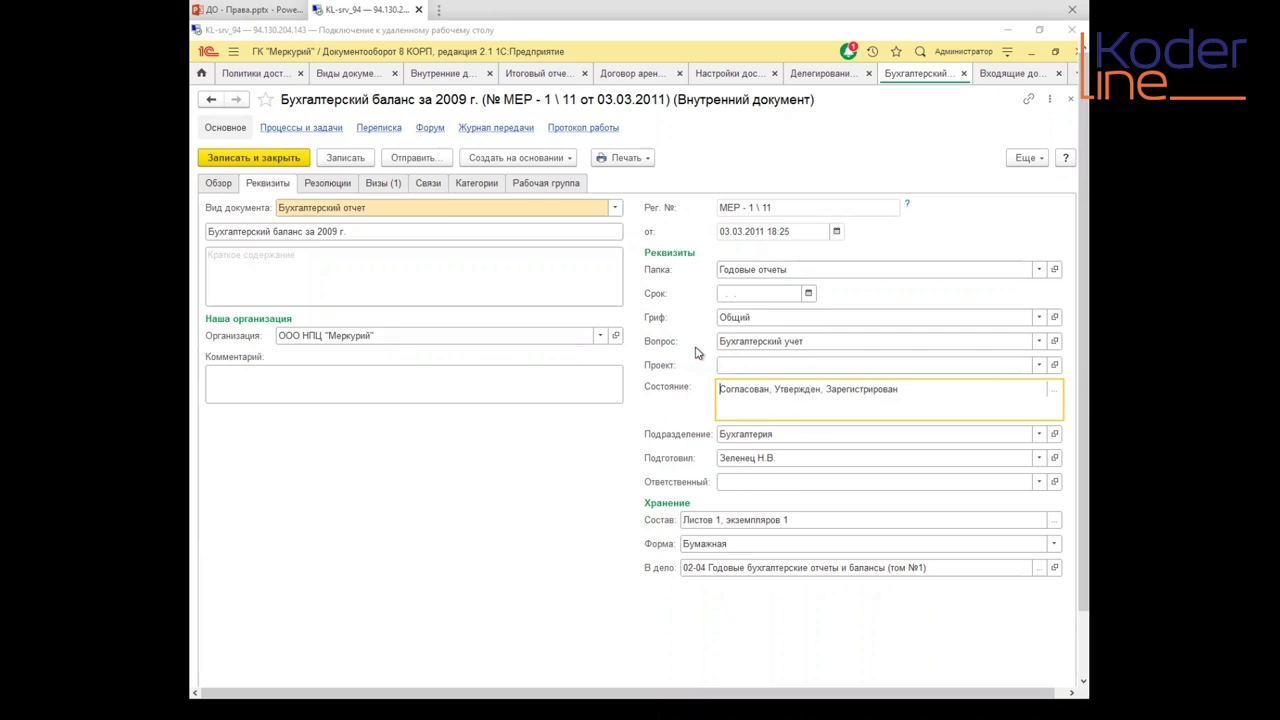
# Step: Reopen the document's state details, try the registration state «Проект», and close them without saving
pyautogui.click(1055, 390)
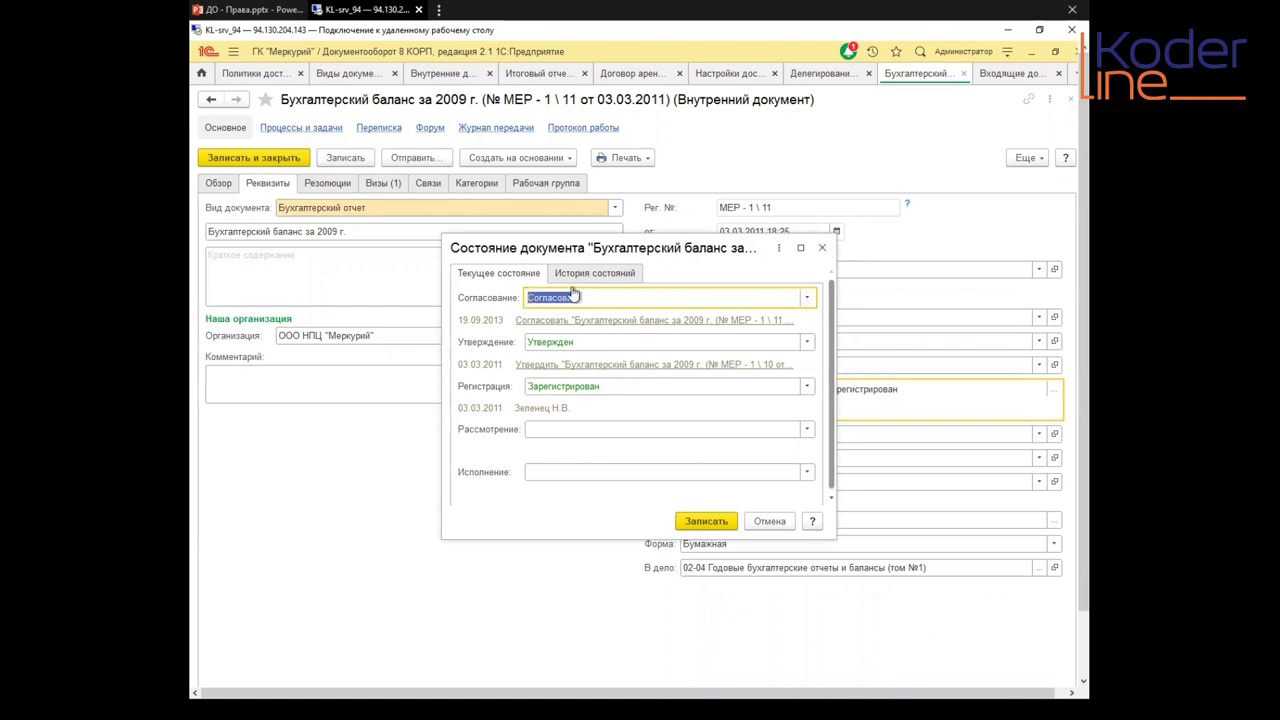
pyautogui.click(575, 388)
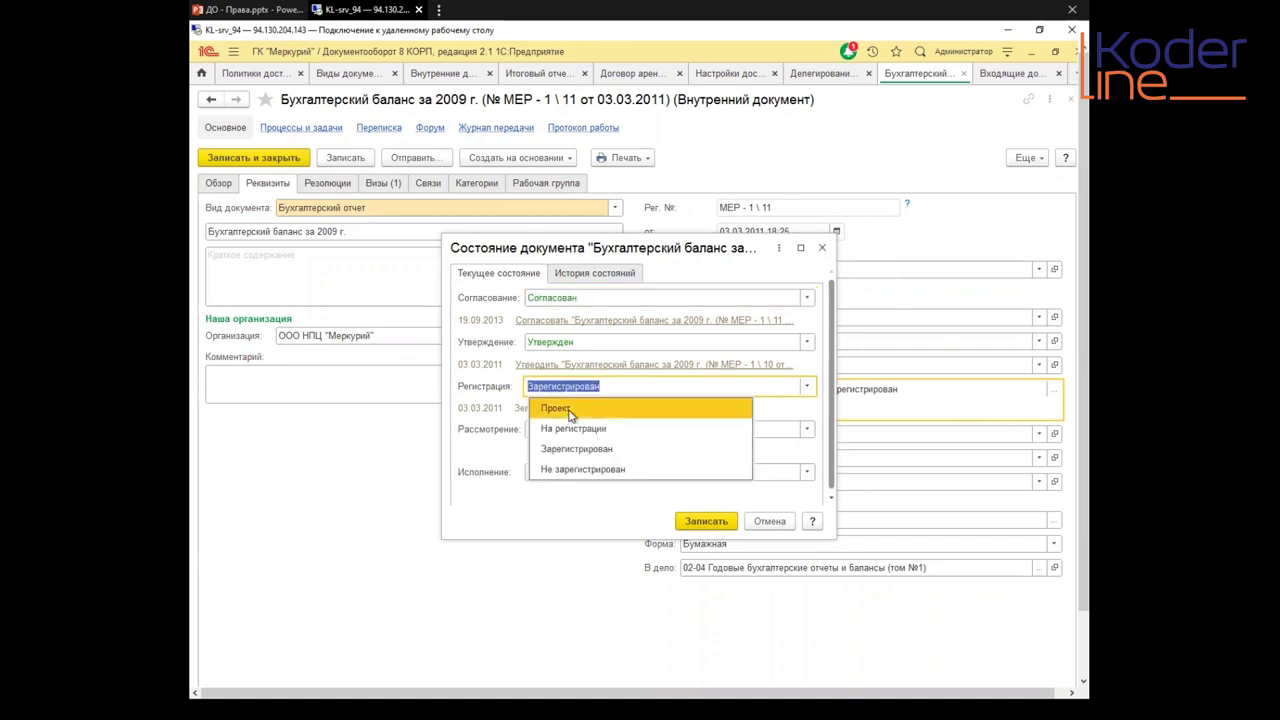
pyautogui.click(556, 410)
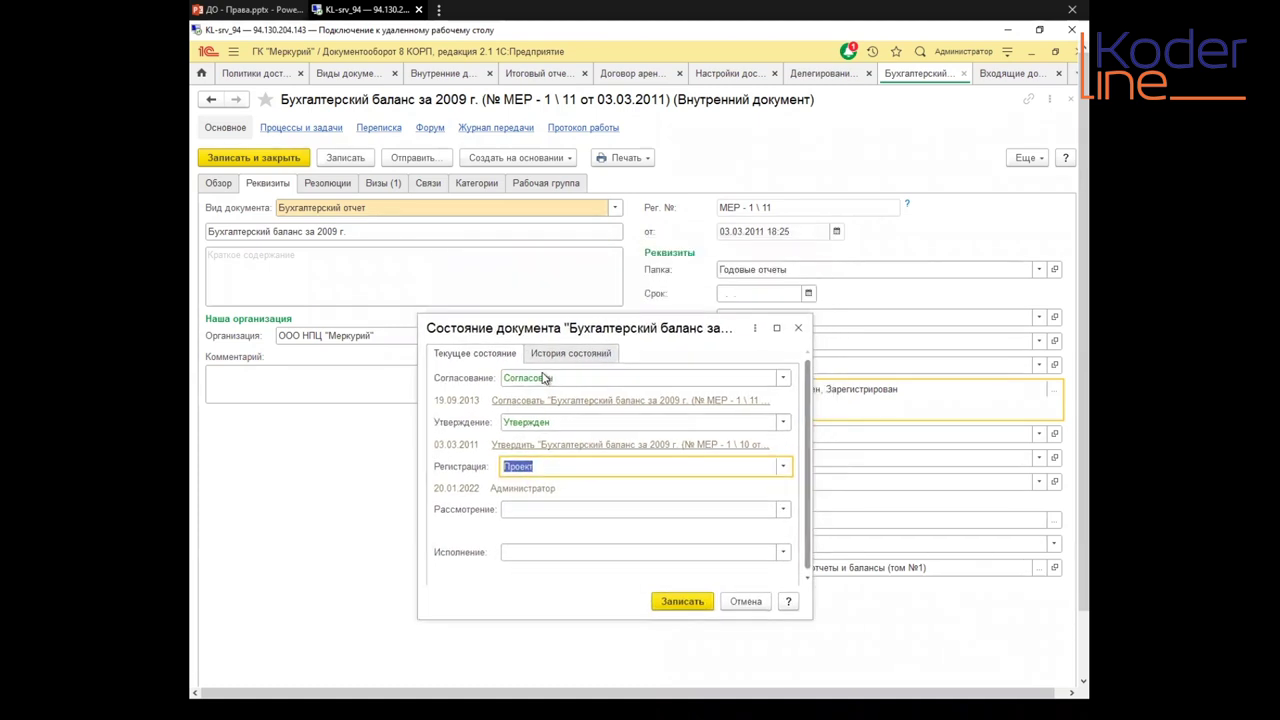
pyautogui.click(752, 646)
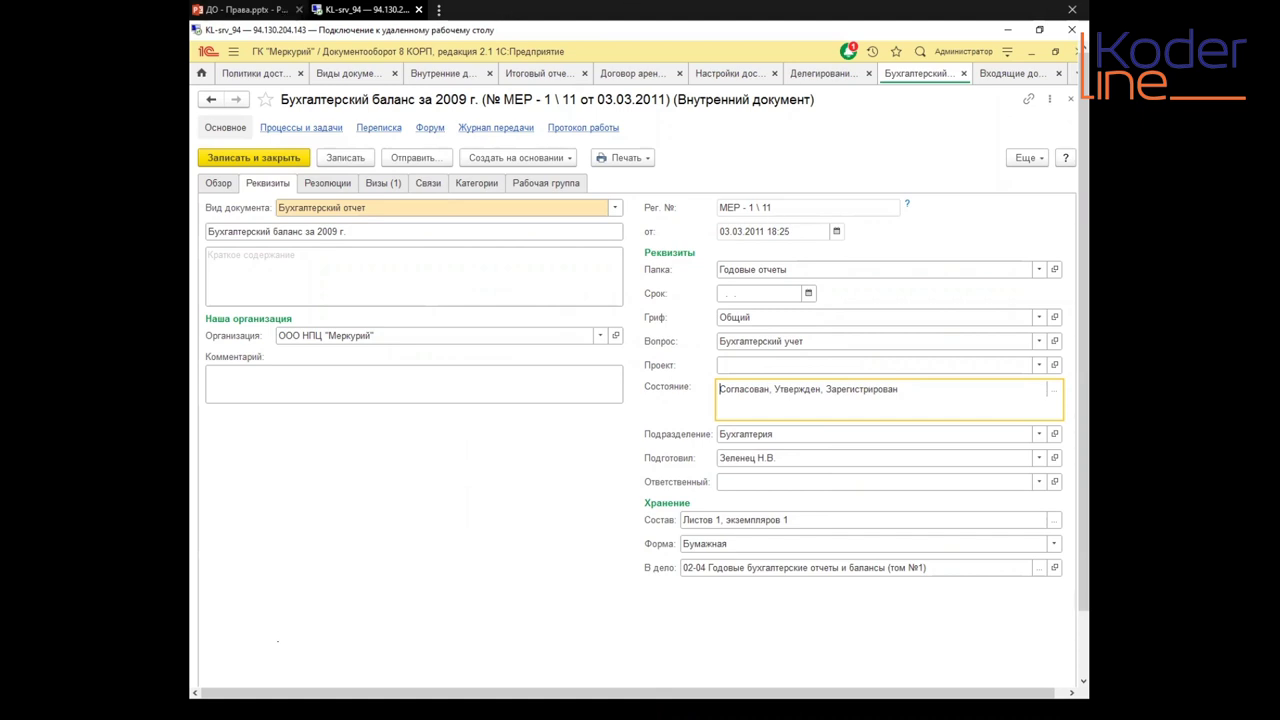
# Step: Switch back to PowerPoint, revisit the «Помним» reminder on slide 15, and return to the vacancies on slide 17
pyautogui.click(256, 10)
pyautogui.moveTo(277, 335); pyautogui.dragTo(289, 84)
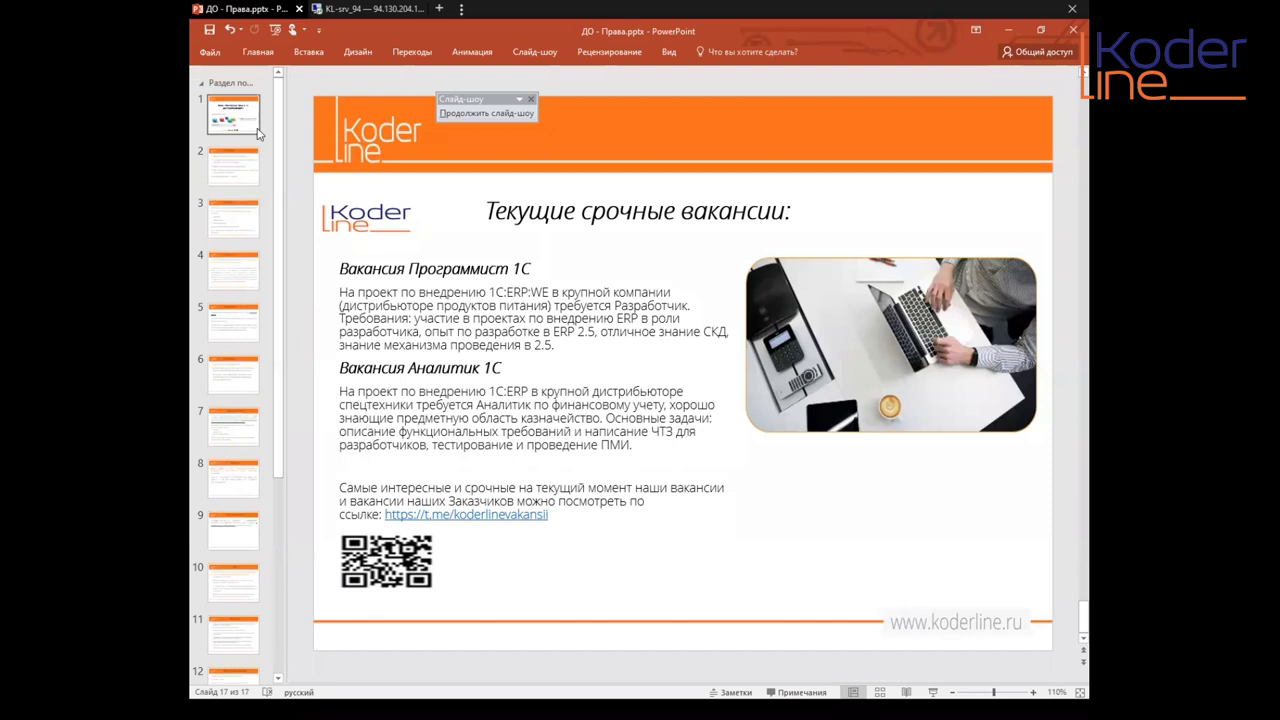
pyautogui.moveTo(282, 190); pyautogui.dragTo(282, 450)
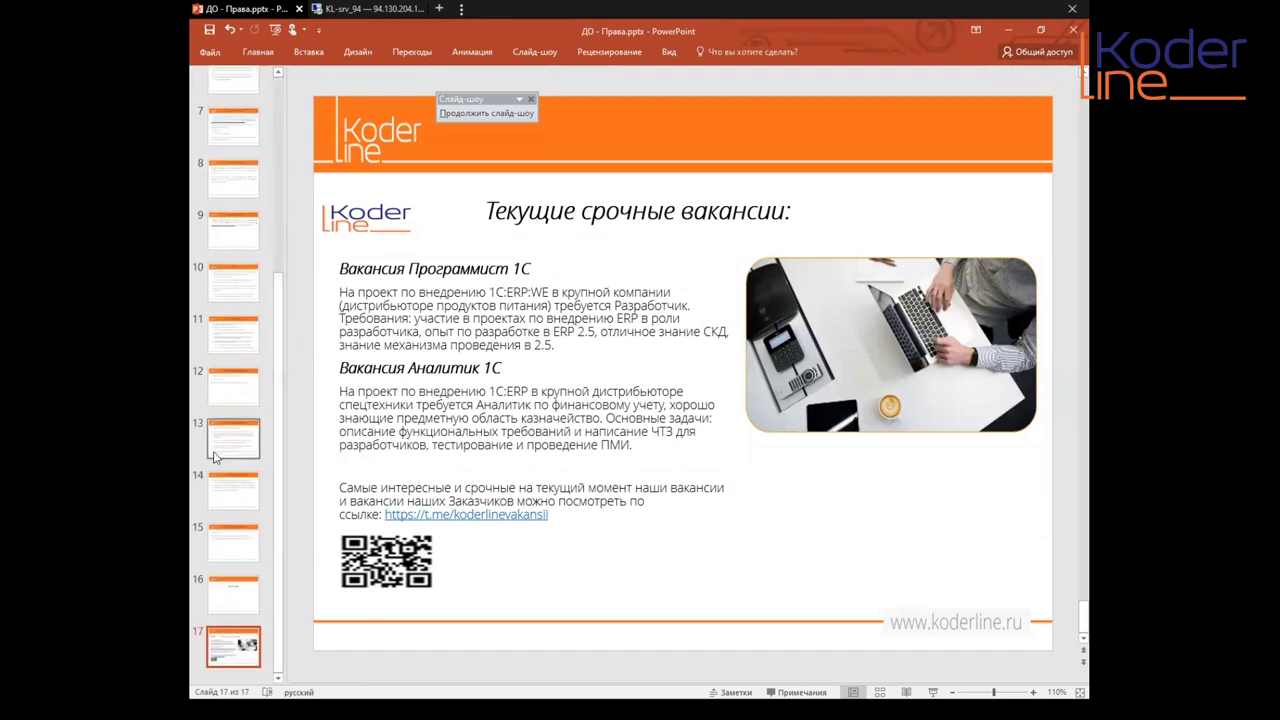
pyautogui.click(222, 500)
pyautogui.click(227, 545)
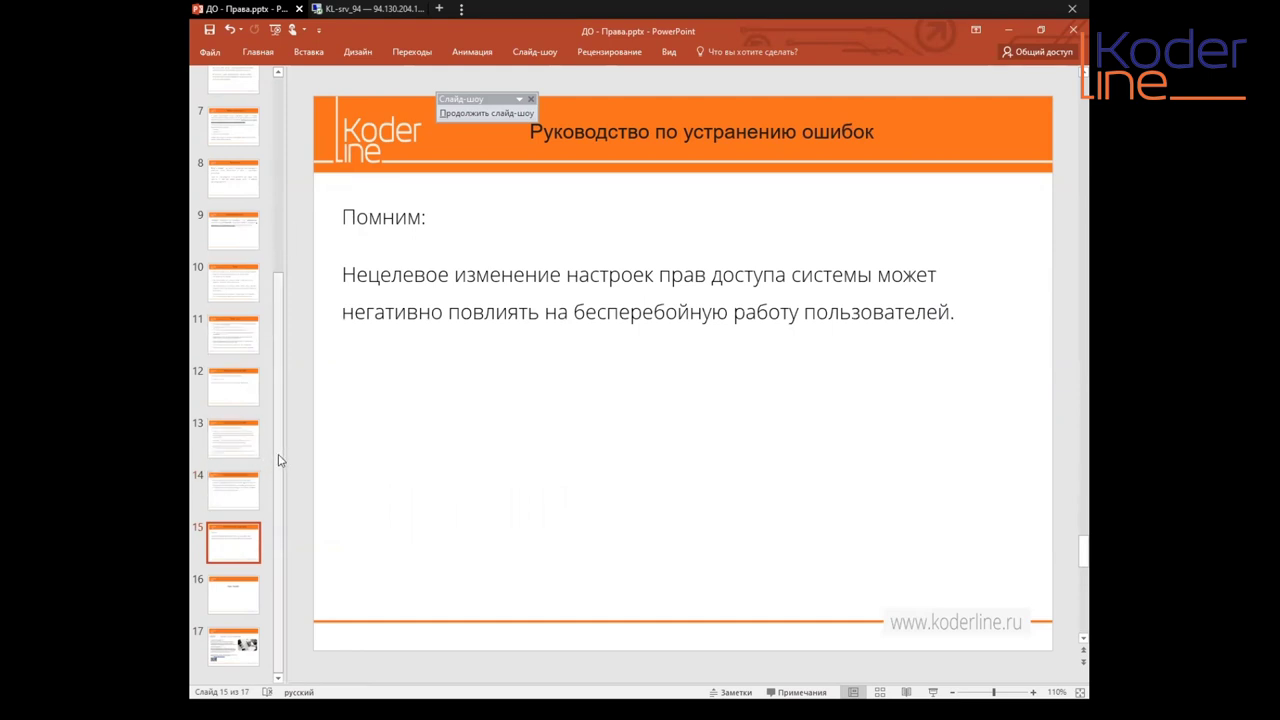
pyautogui.click(236, 643)
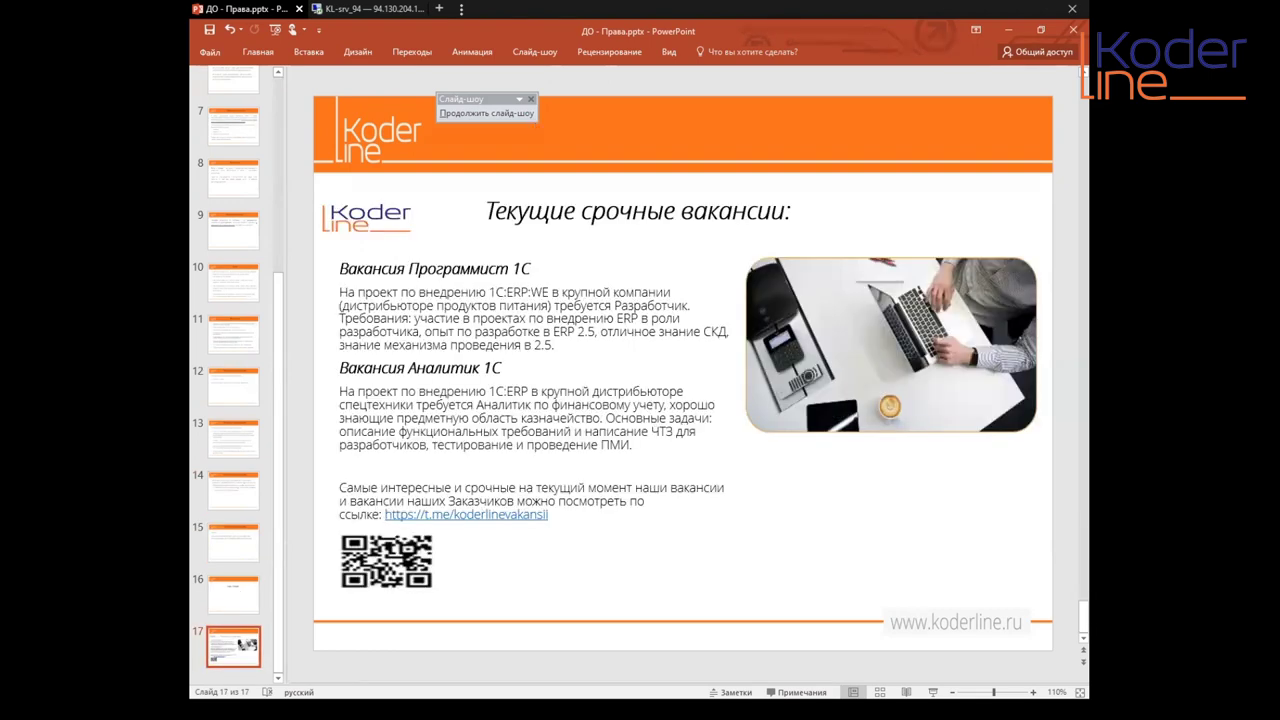
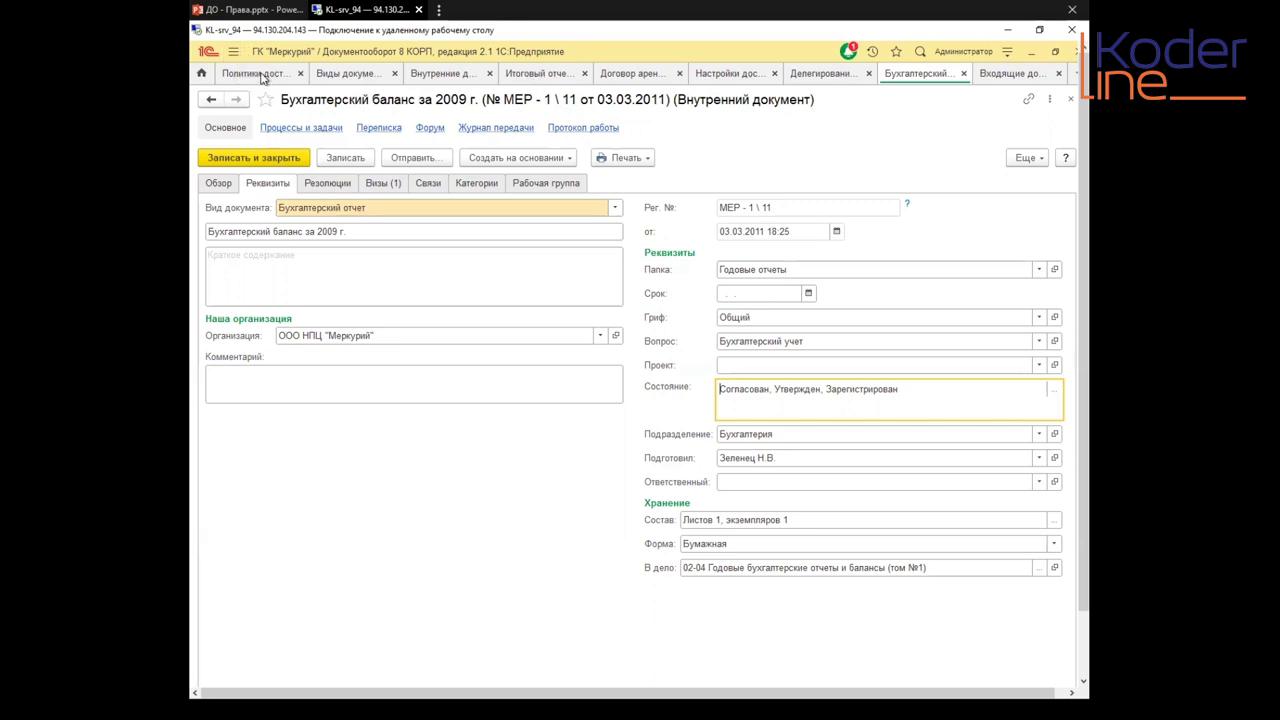
# Step: In the access policies, examine the organizations and internal document types covered by the first special permission for internal documents
pyautogui.click(255, 73)
pyautogui.click(356, 127)
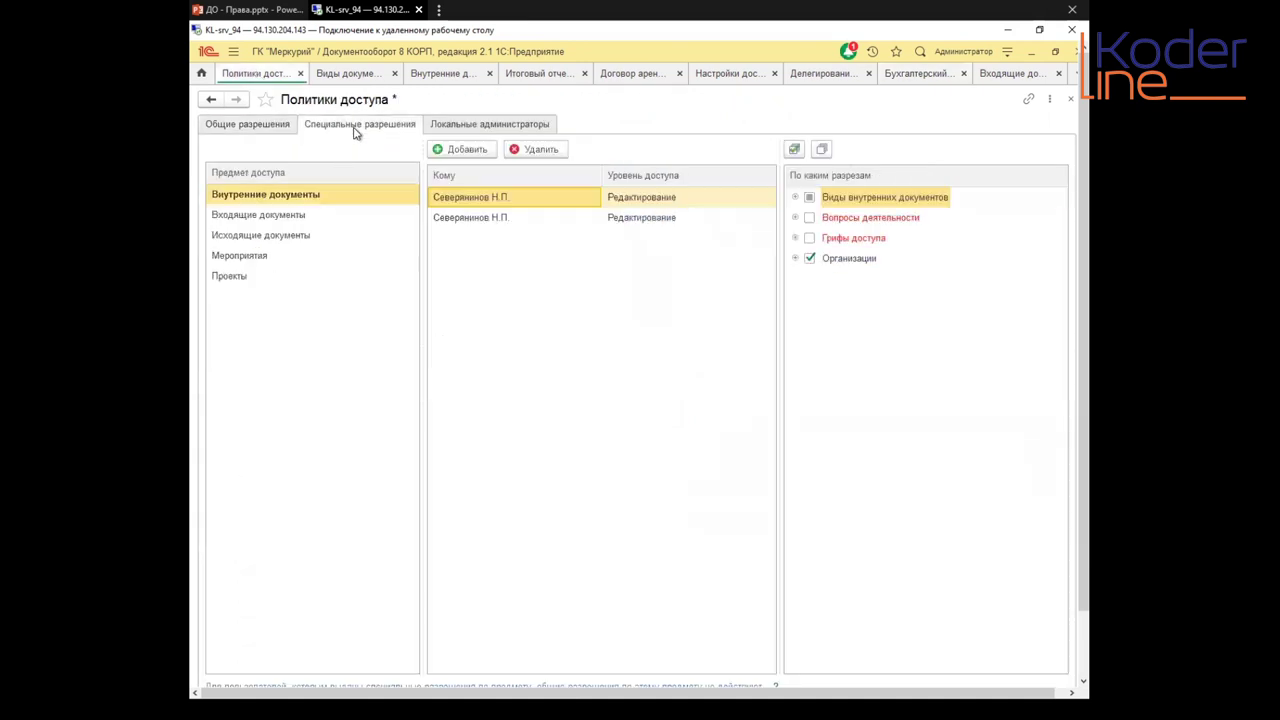
pyautogui.click(310, 214)
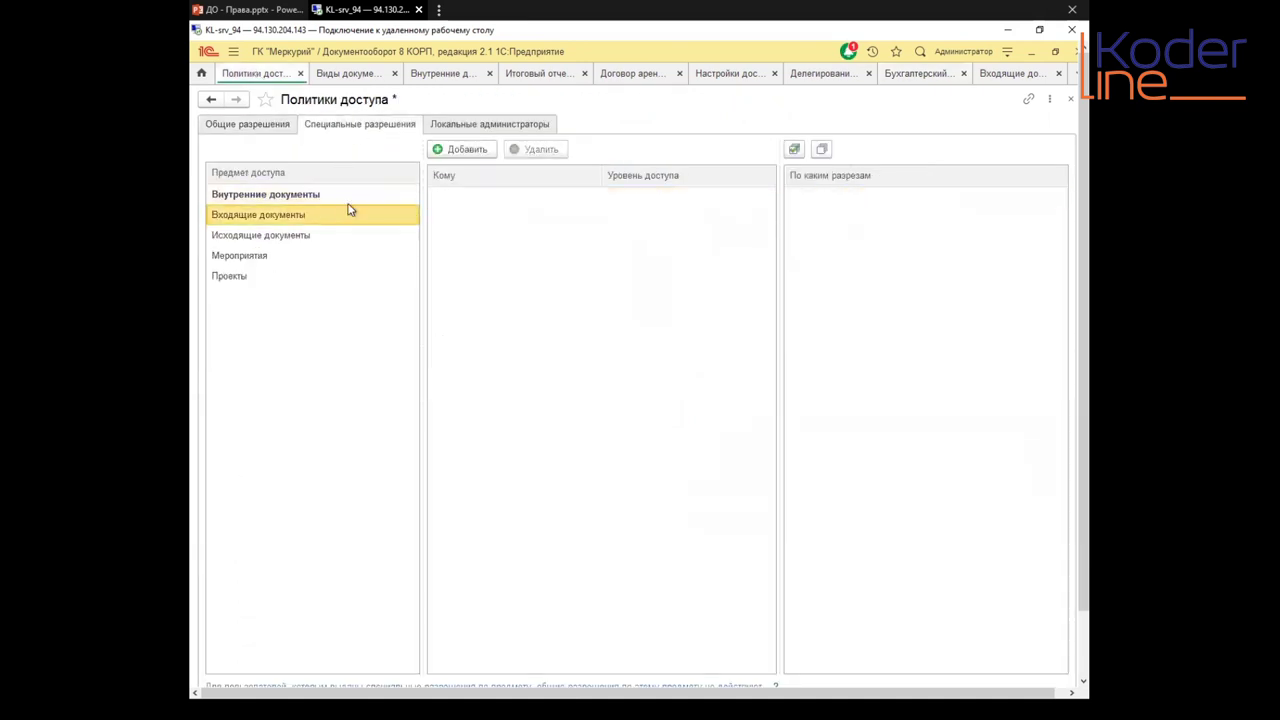
pyautogui.press('Up')
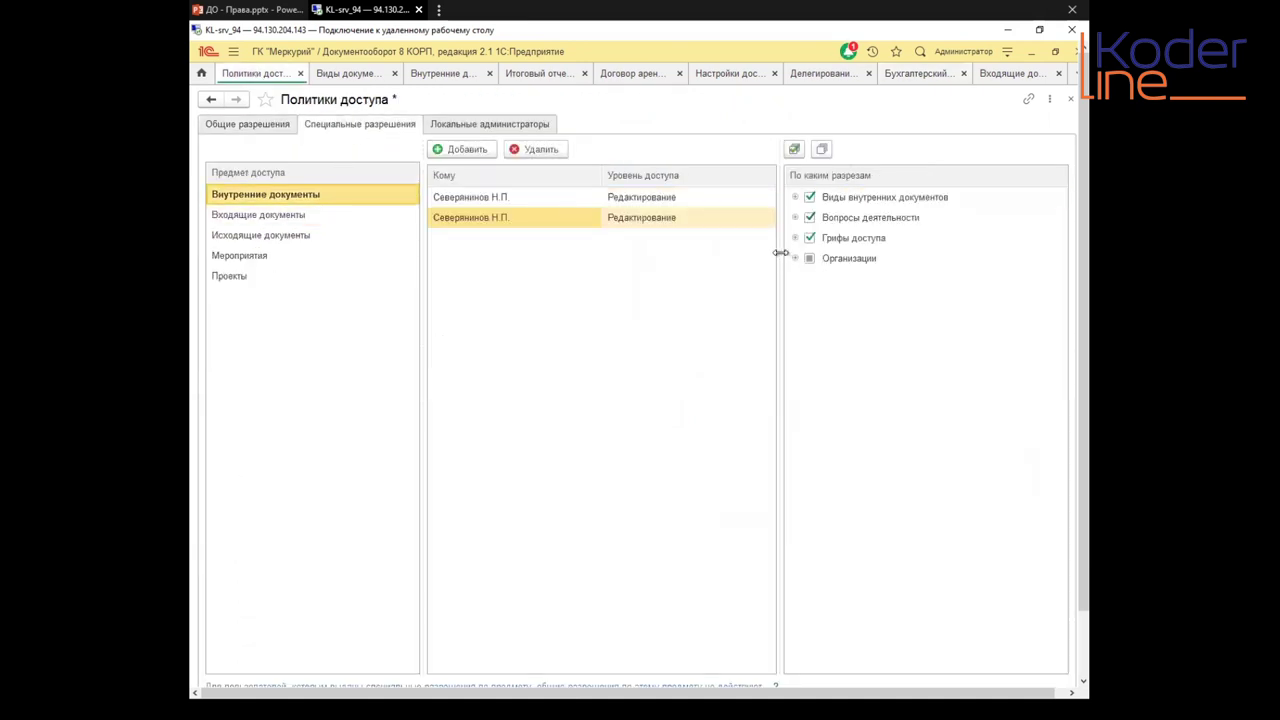
pyautogui.click(796, 259)
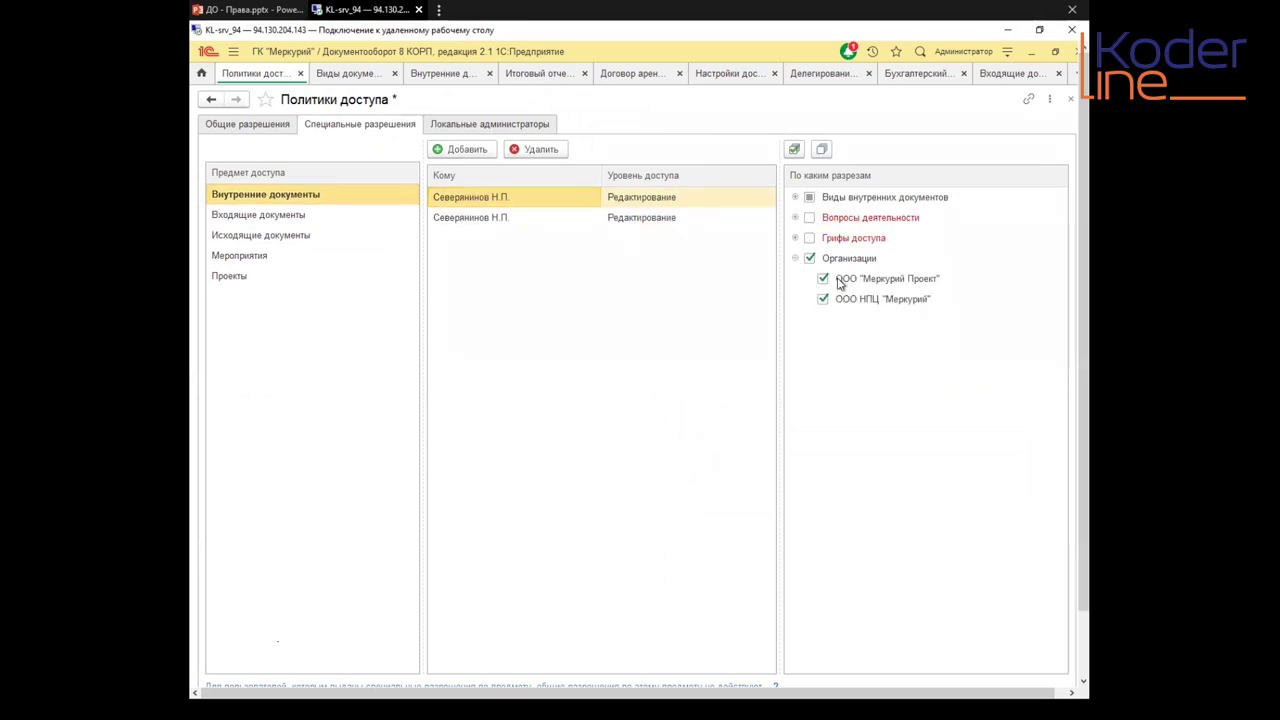
pyautogui.click(795, 198)
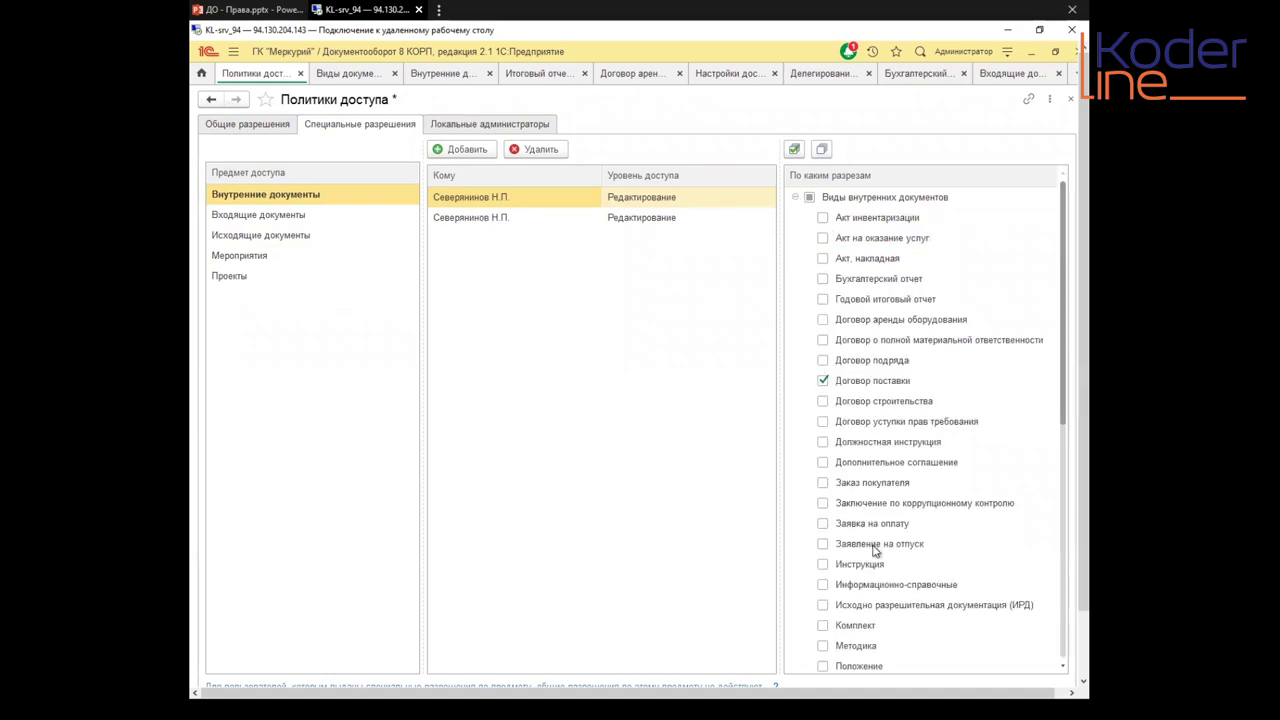
# Step: Review the remaining internal document types of the first special permission, and compare its access sections with those of the second permission
pyautogui.scroll(-6, 860, 388)
pyautogui.scroll(-2, 856, 382)
pyautogui.scroll(8, 848, 366)
pyautogui.click(795, 198)
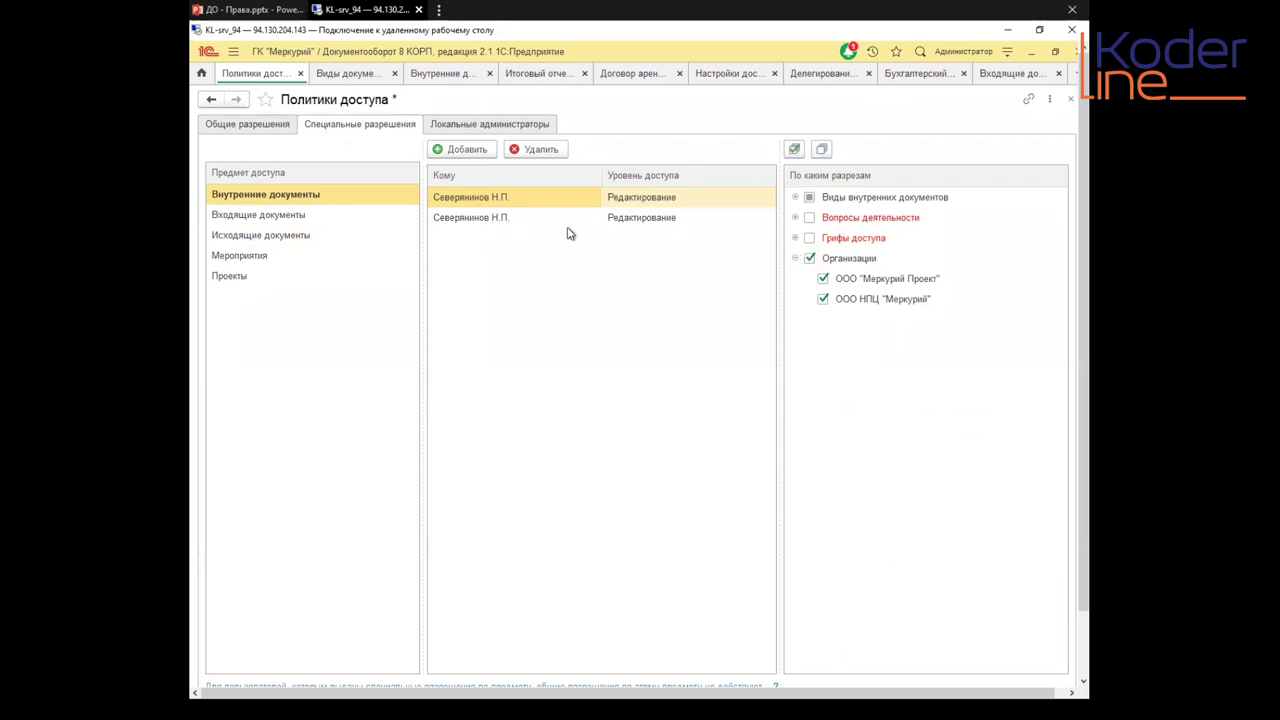
pyautogui.click(501, 219)
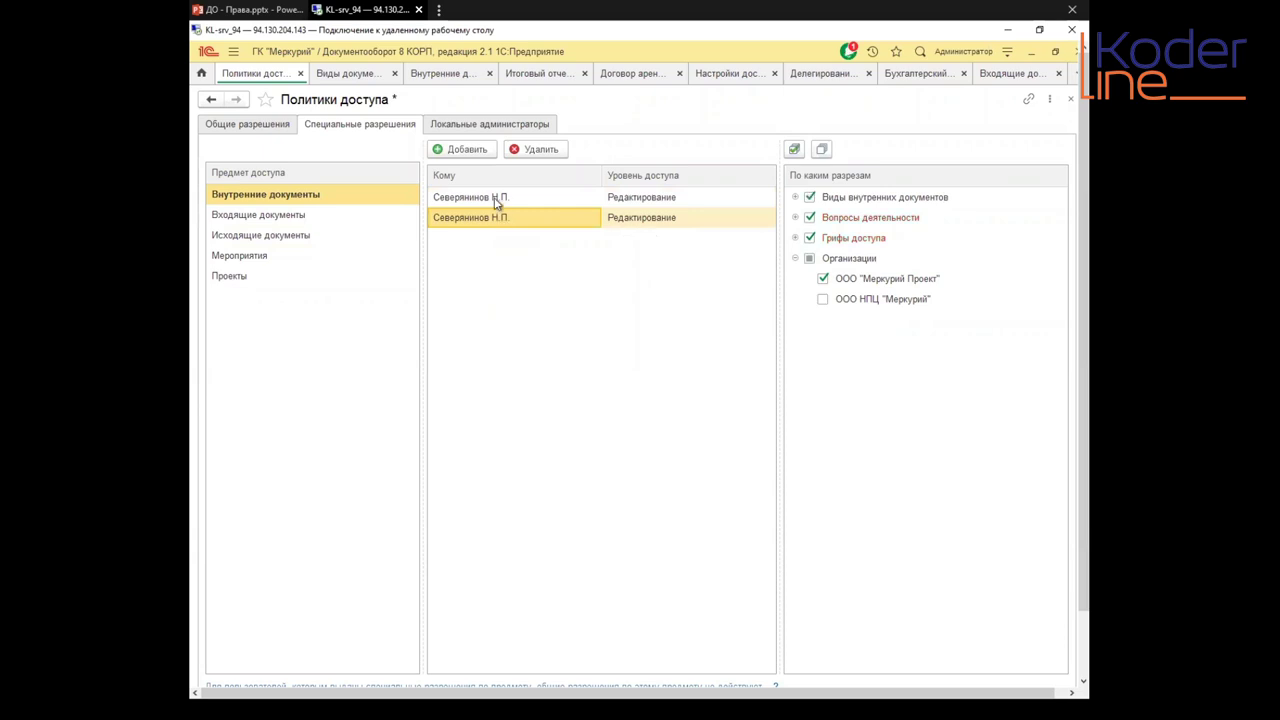
pyautogui.click(495, 199)
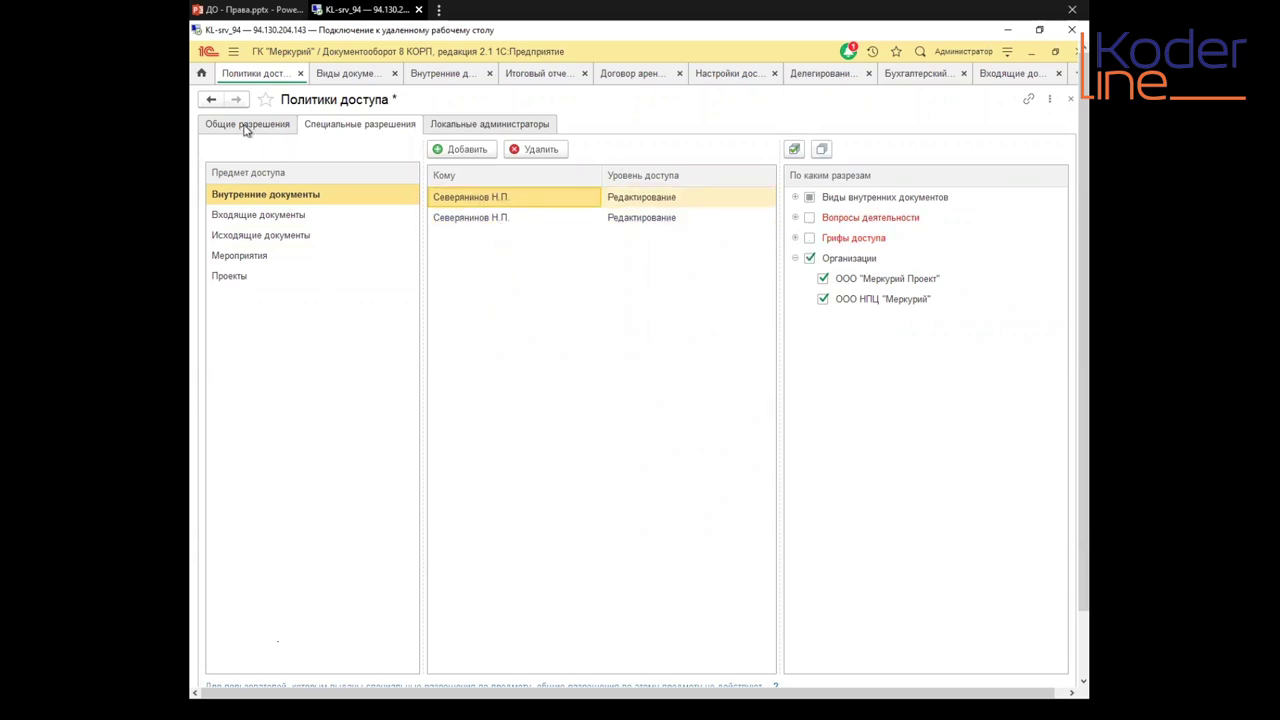
pyautogui.click(512, 221)
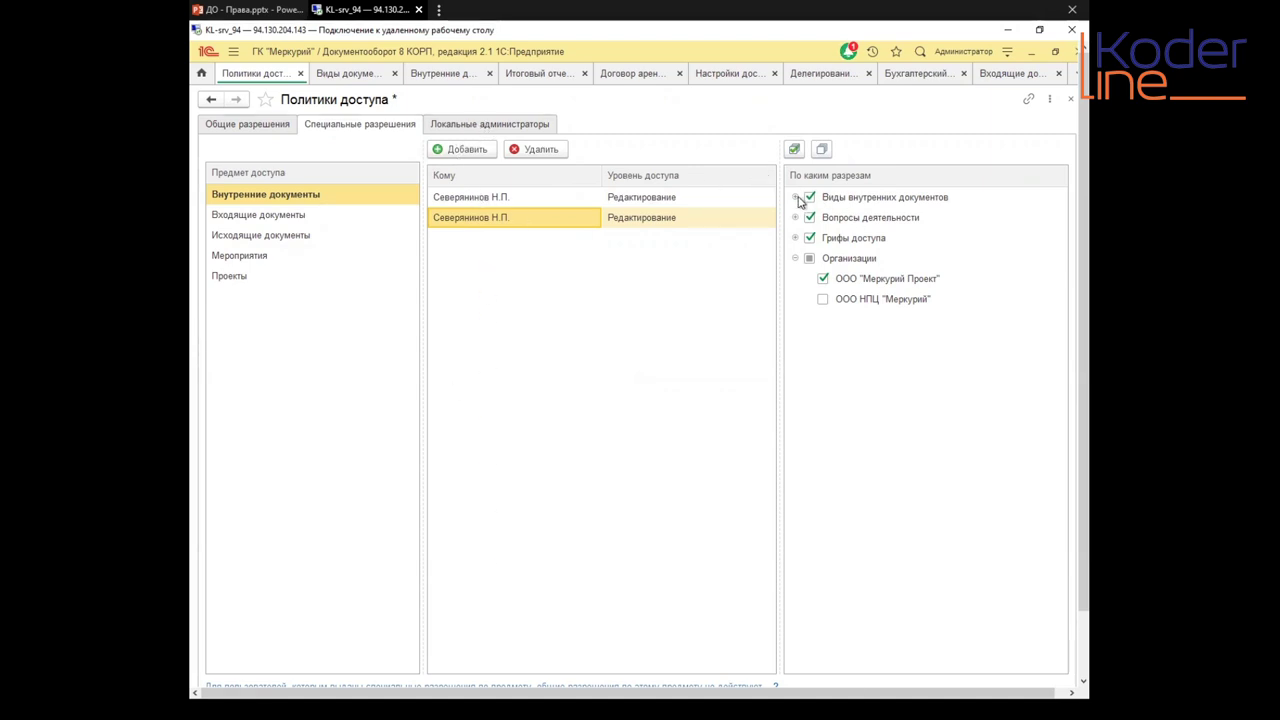
# Step: In the general permissions, collapse the internal document types and check who has access to ООО "Меркурий Проект" and ООО НПЦ "Меркурий"
pyautogui.click(262, 128)
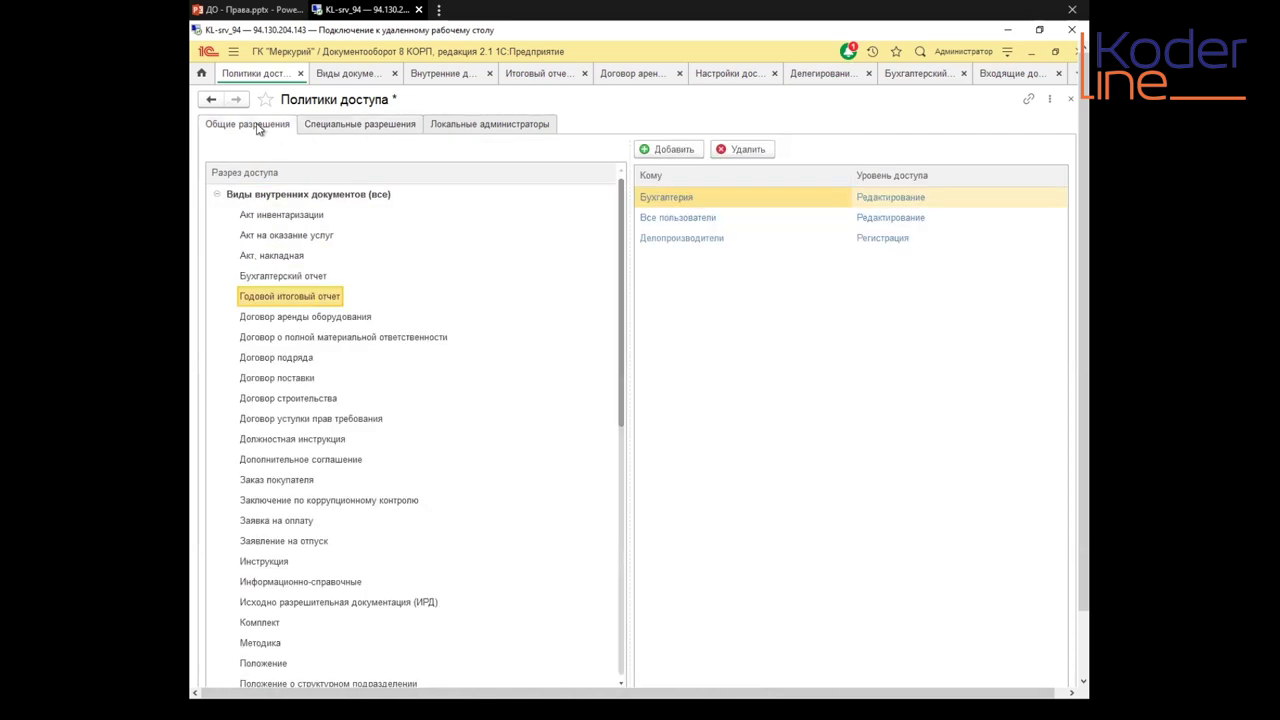
pyautogui.click(333, 128)
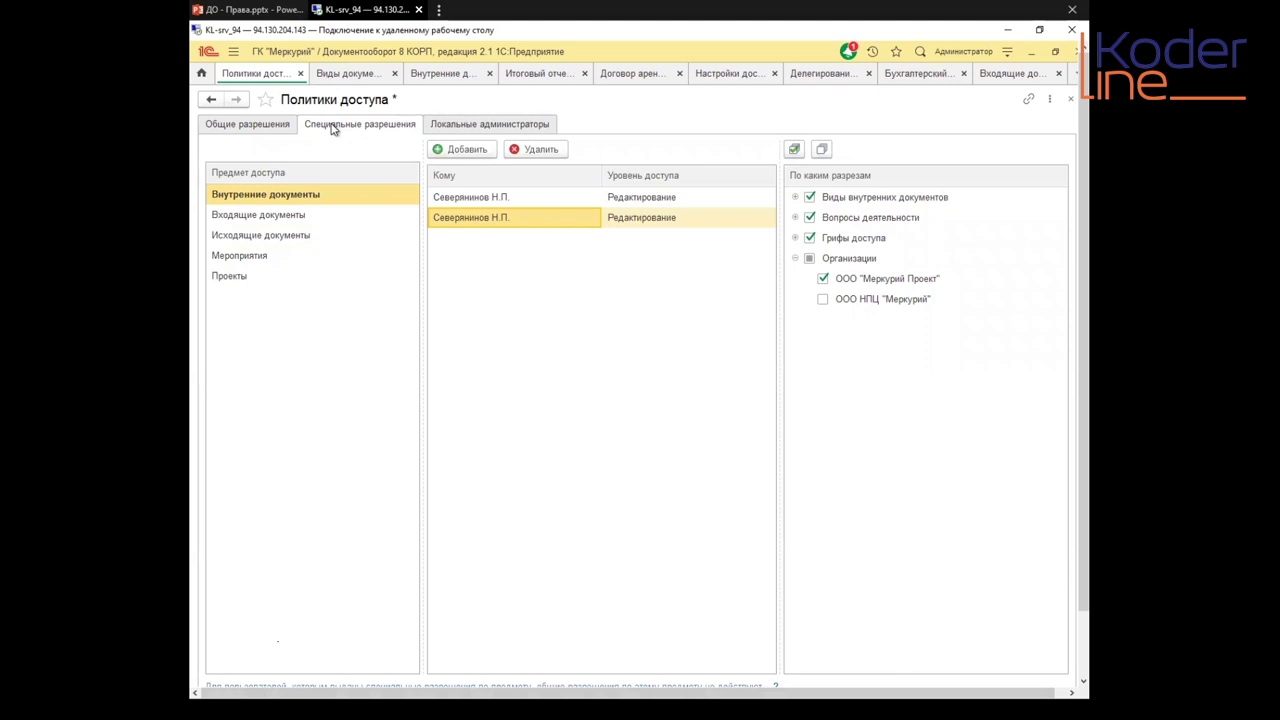
pyautogui.click(256, 128)
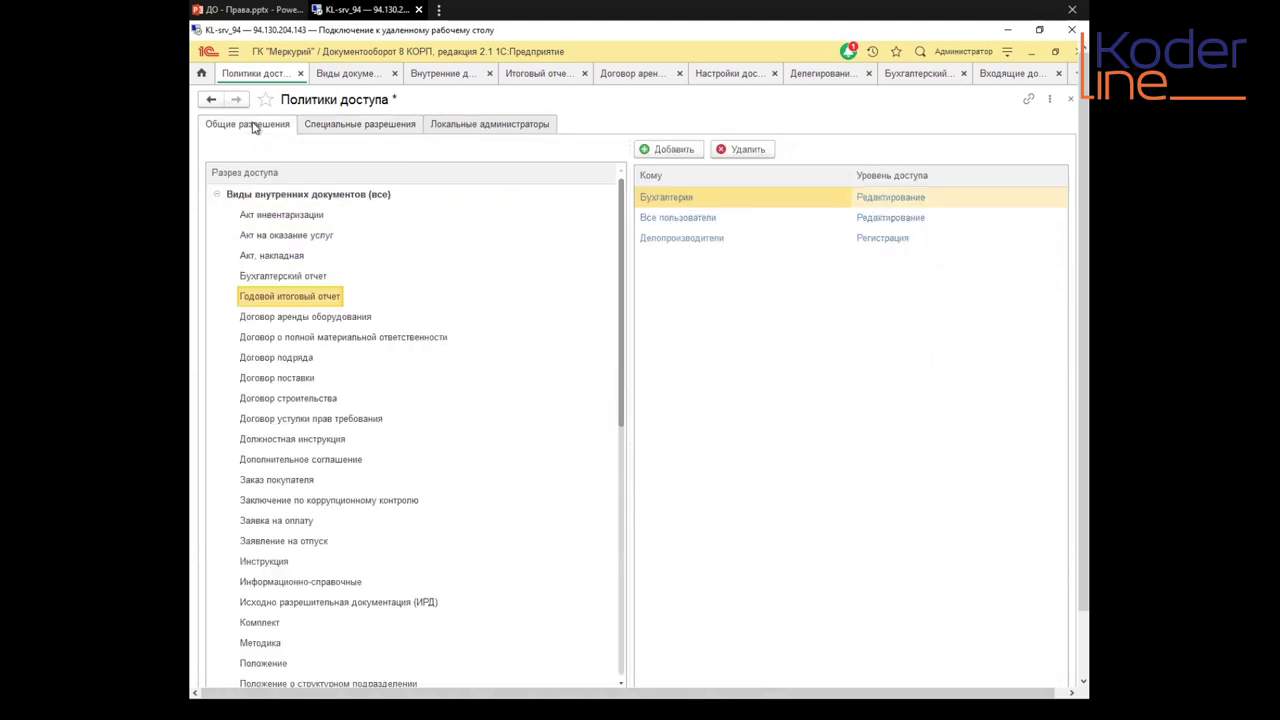
pyautogui.click(218, 196)
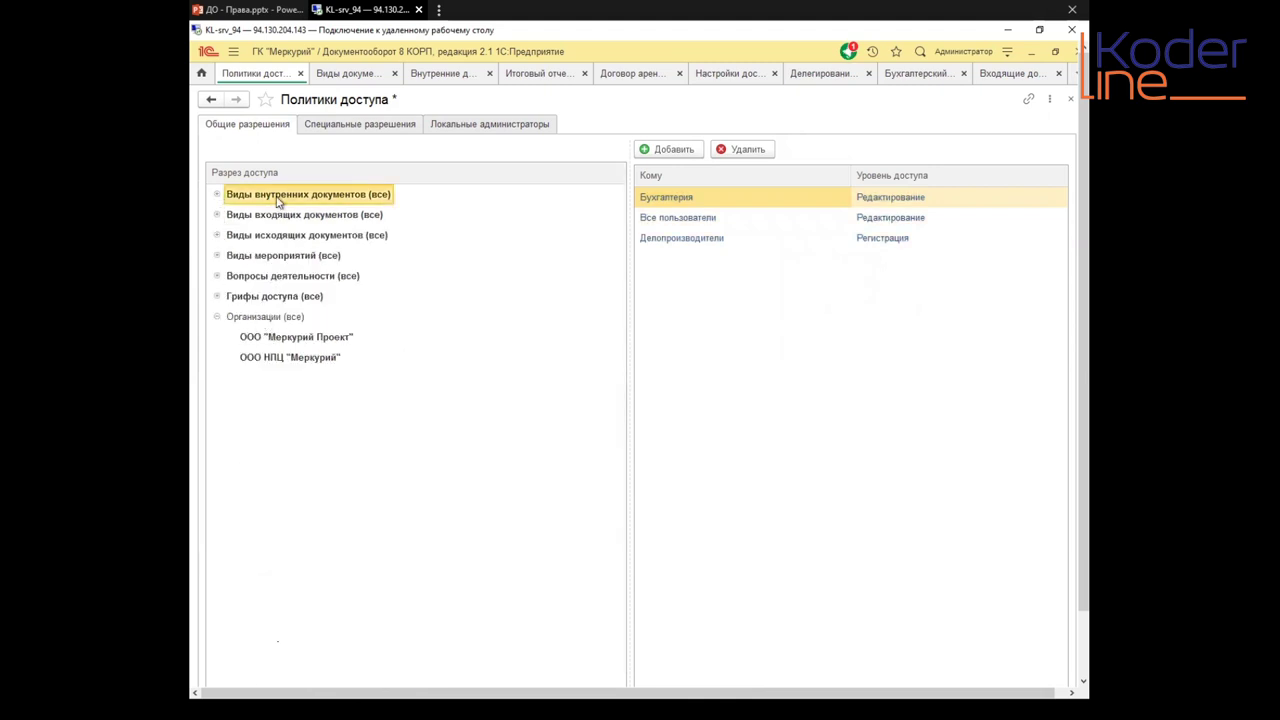
pyautogui.click(279, 316)
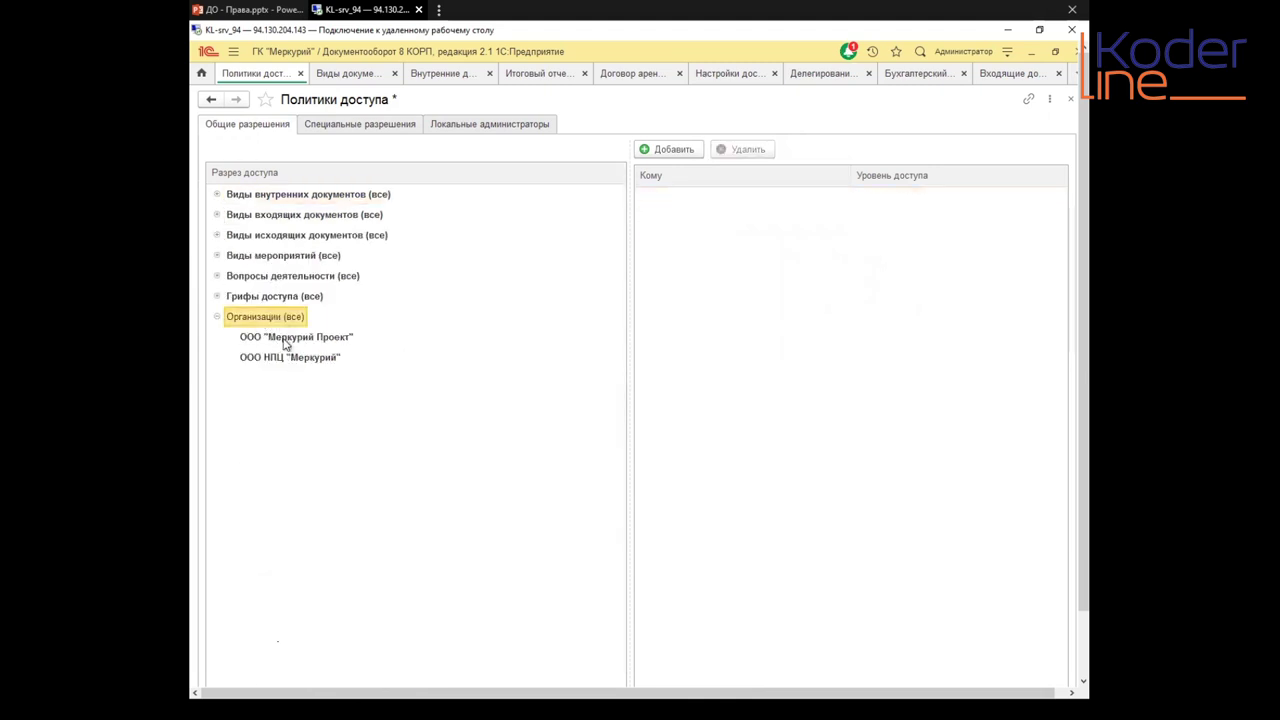
pyautogui.click(276, 344)
pyautogui.click(270, 359)
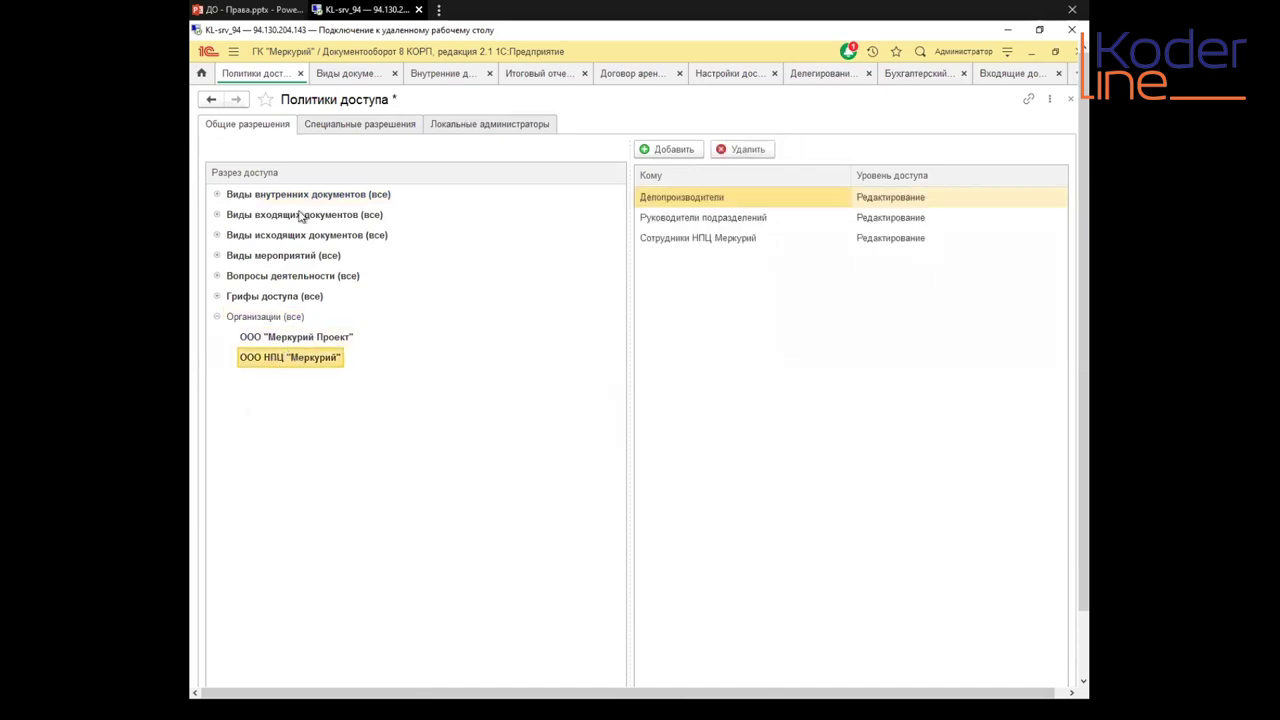
# Step: Return to the special permissions and inspect the document types and organizations sections of the first internal documents permission
pyautogui.click(332, 131)
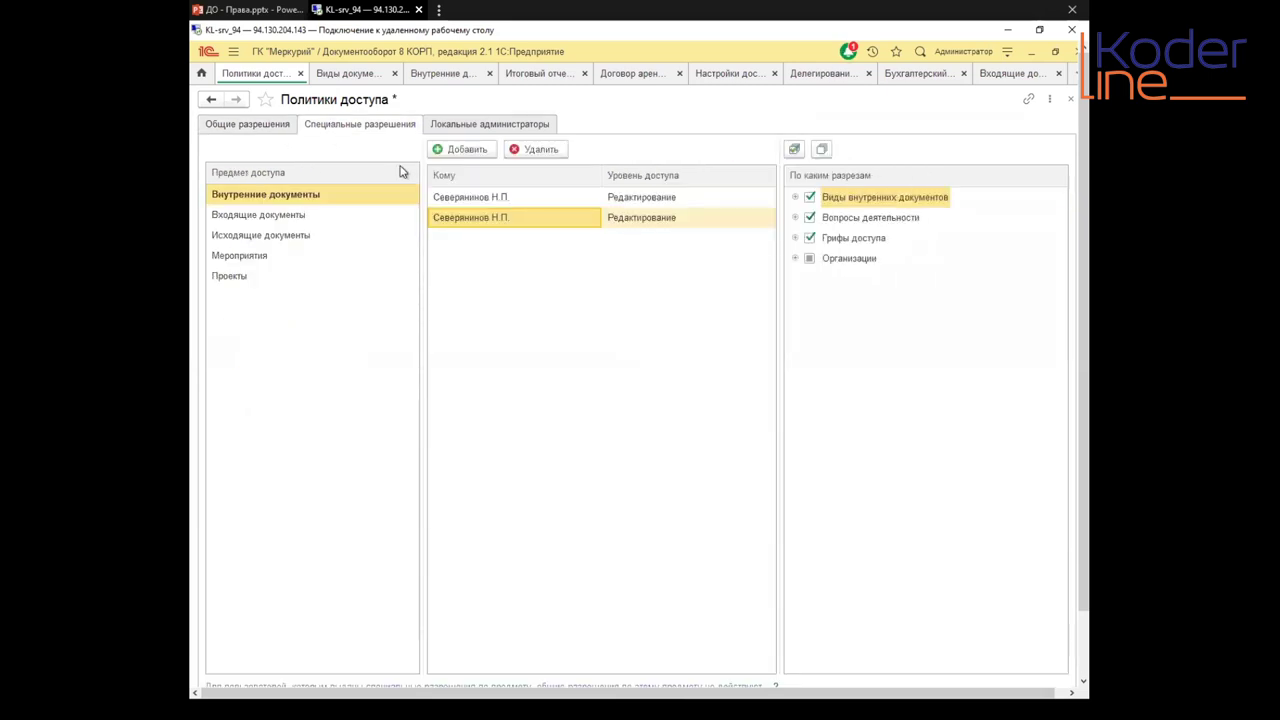
pyautogui.click(463, 203)
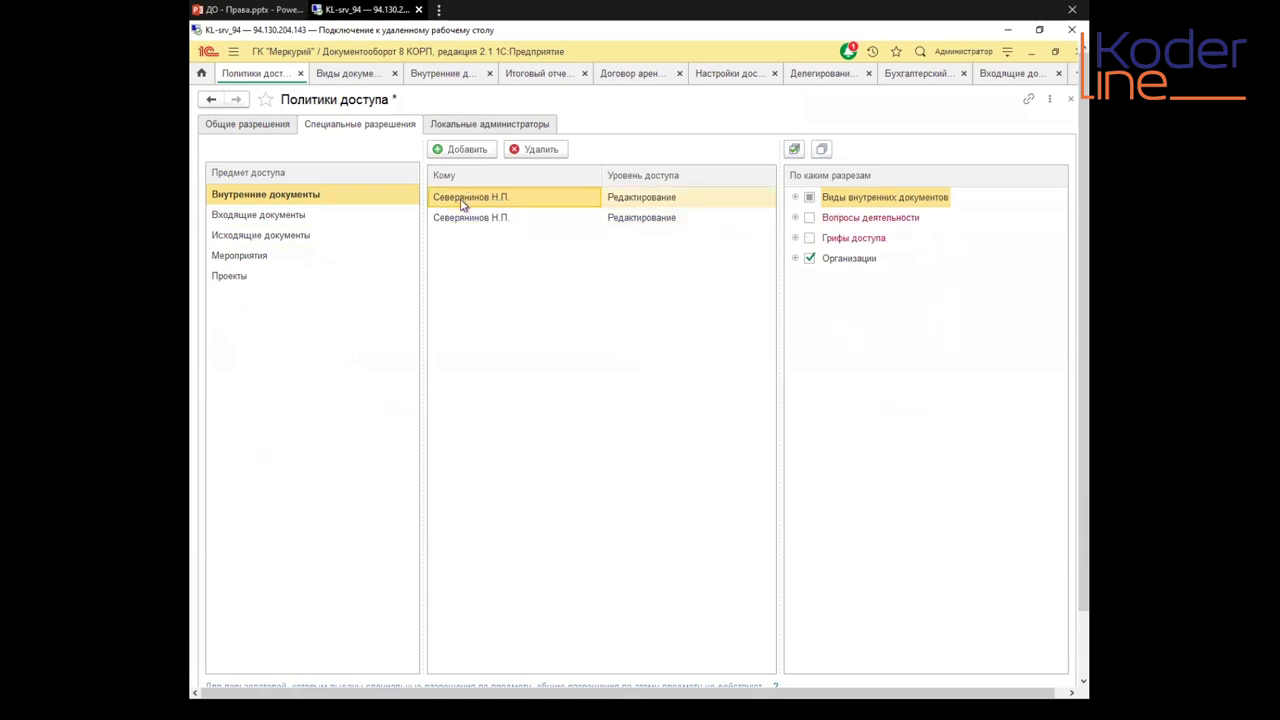
pyautogui.click(852, 203)
pyautogui.click(845, 260)
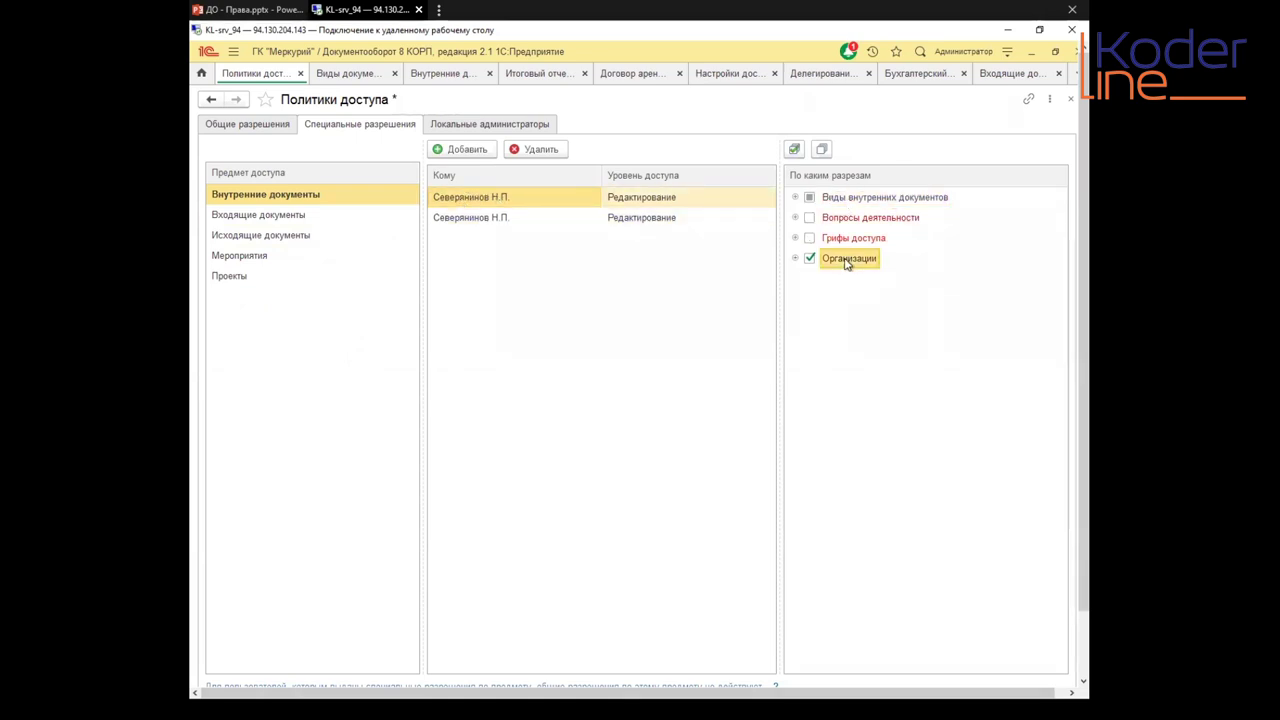
pyautogui.click(840, 199)
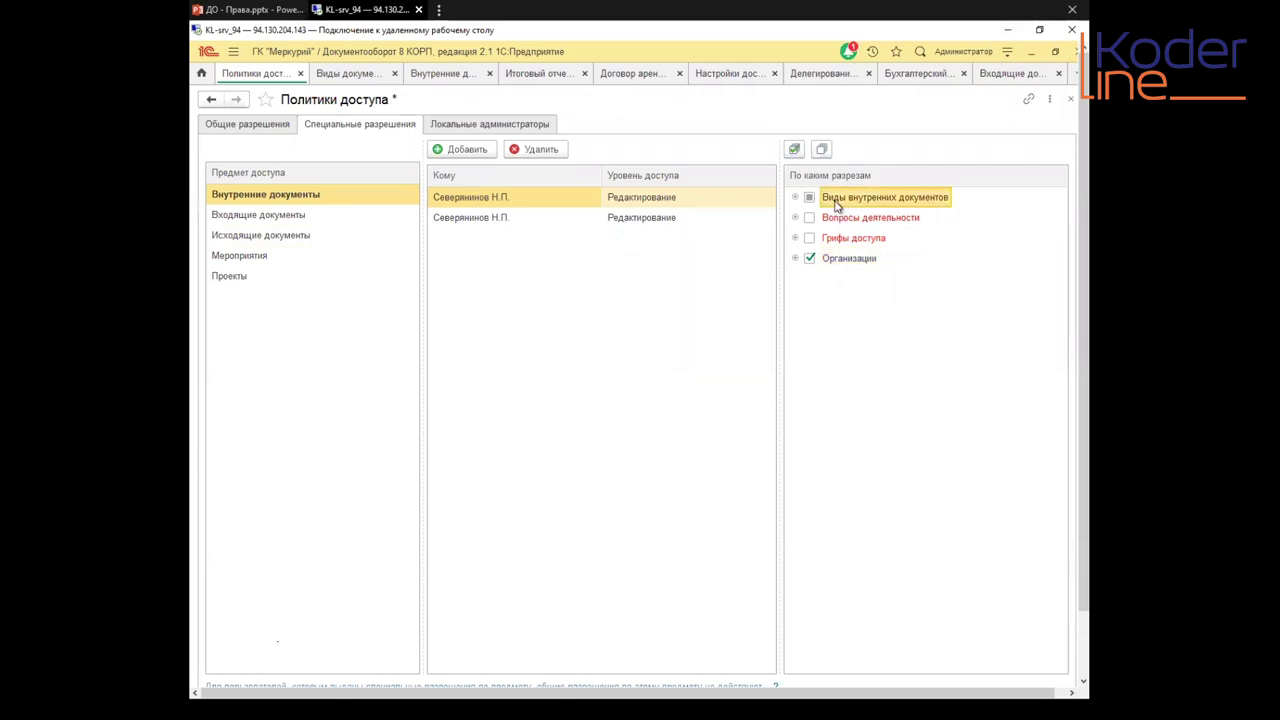
pyautogui.click(491, 201)
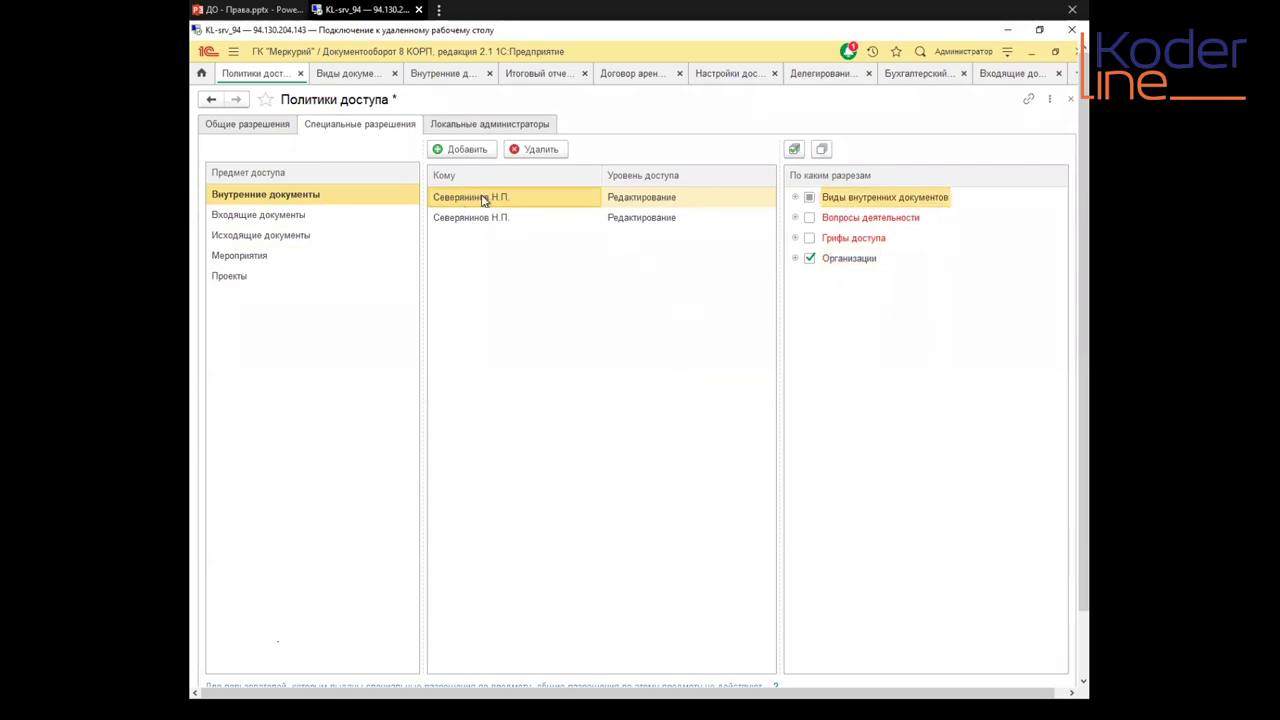
# Step: View the general permissions for ООО "Меркурий Проект" and for all internal document types, leaving the list of types expanded
pyautogui.click(257, 125)
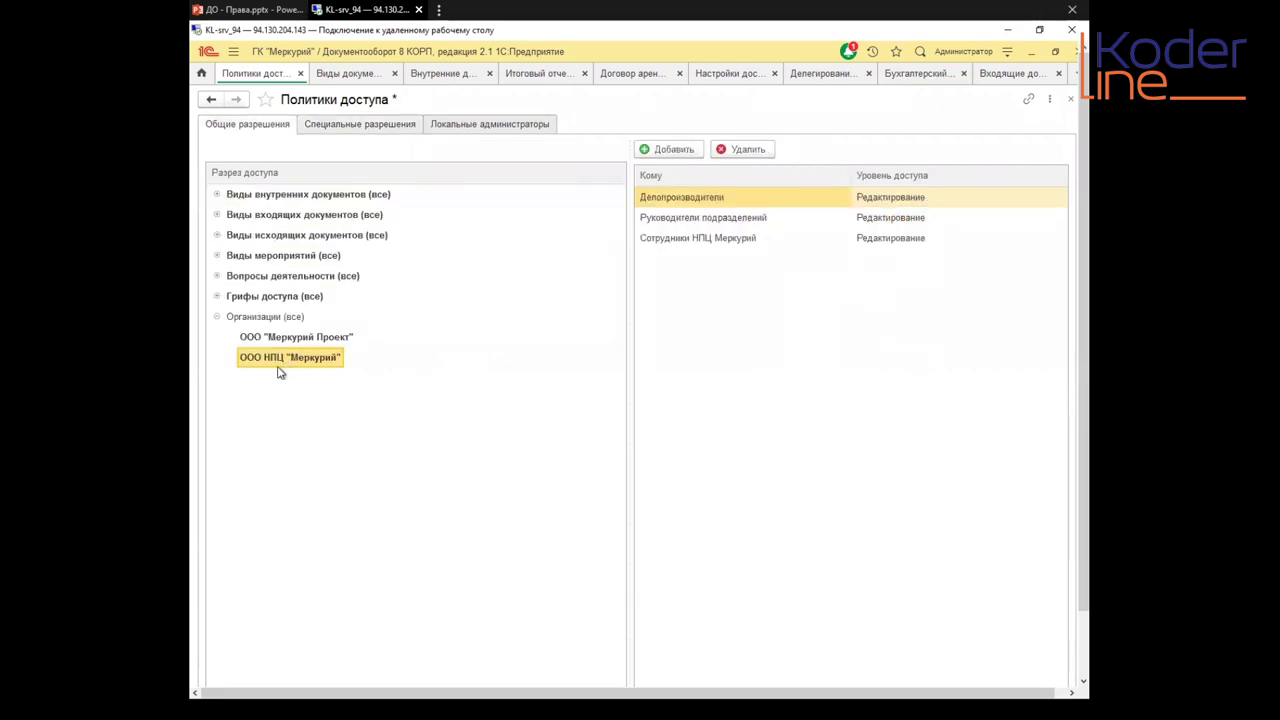
pyautogui.click(290, 338)
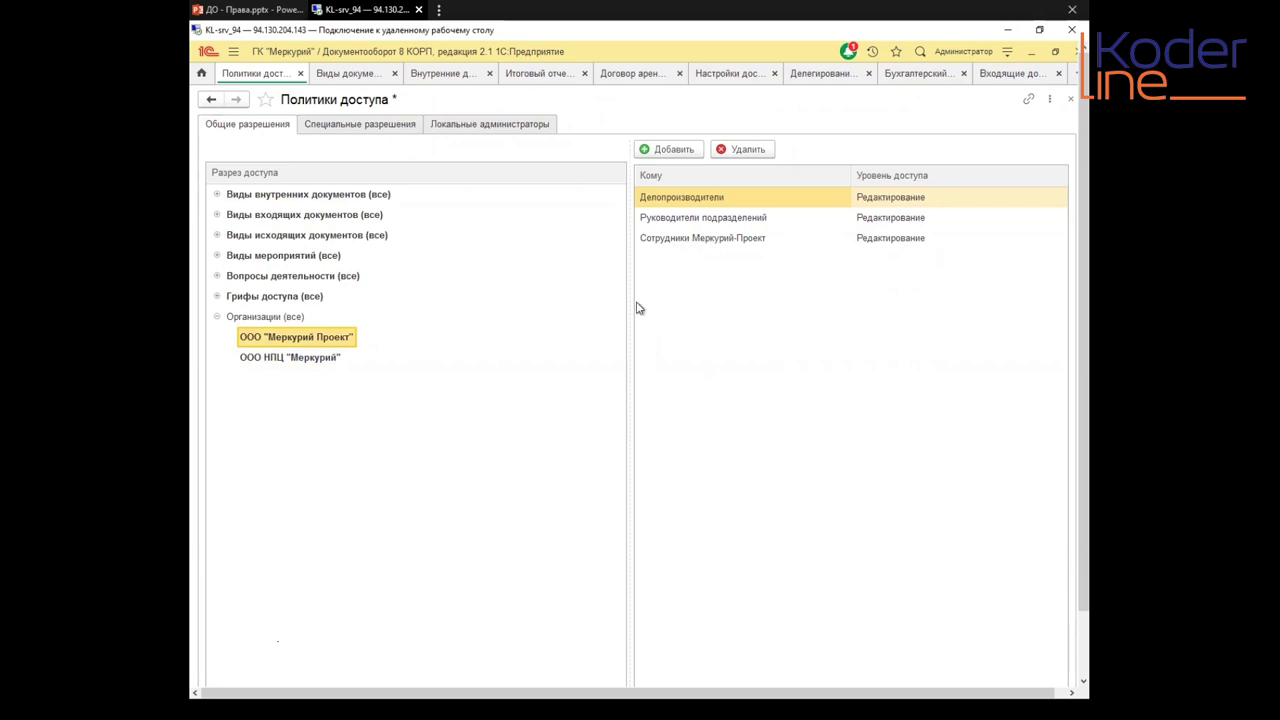
pyautogui.click(216, 196)
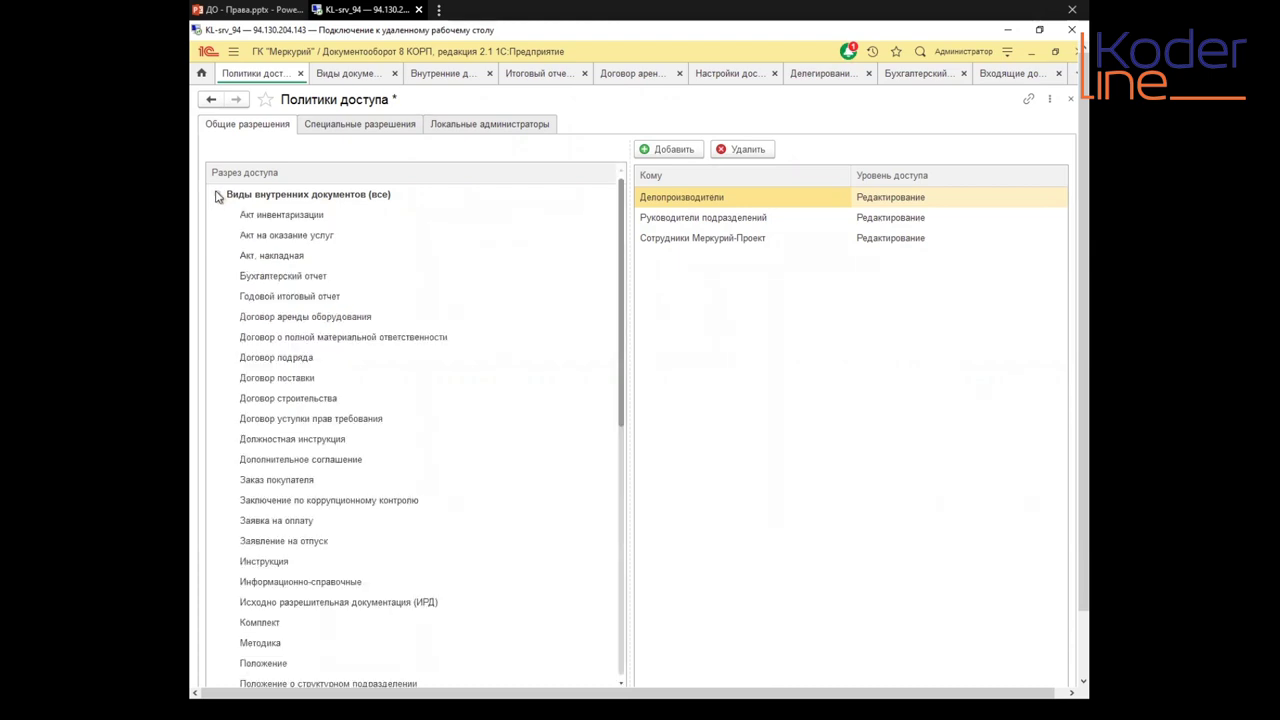
pyautogui.click(216, 196)
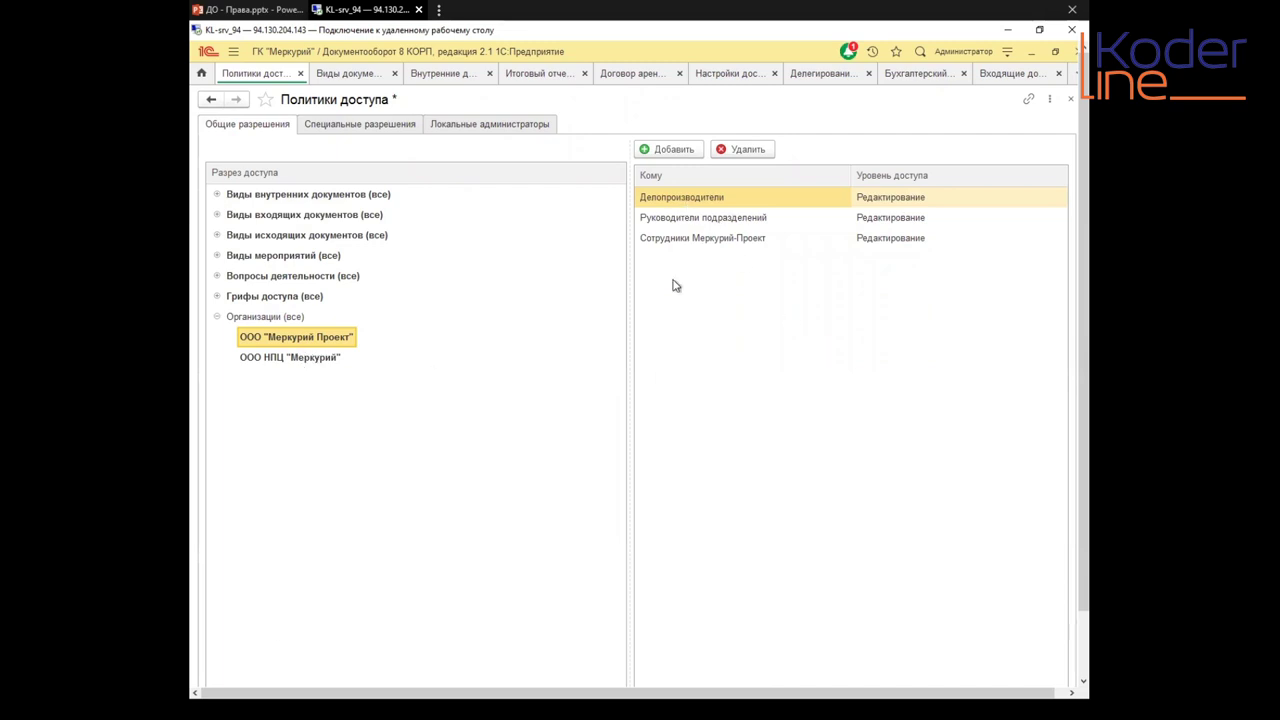
pyautogui.click(278, 196)
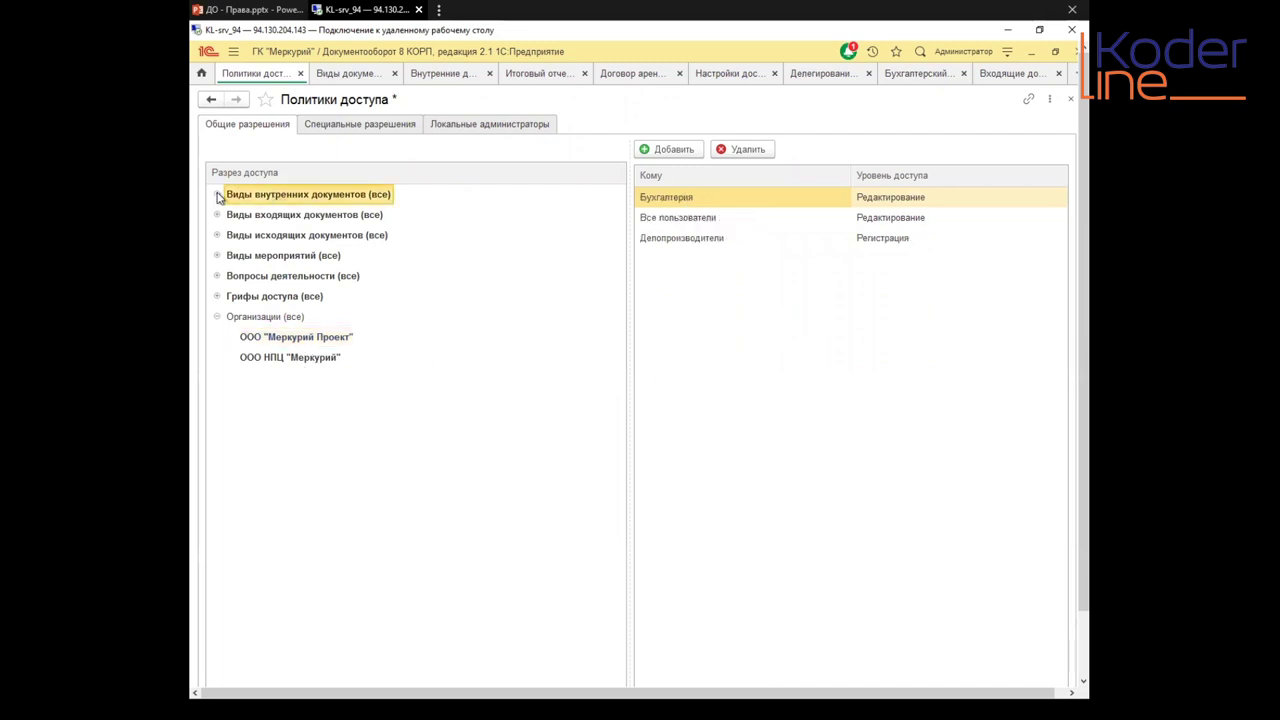
pyautogui.click(216, 195)
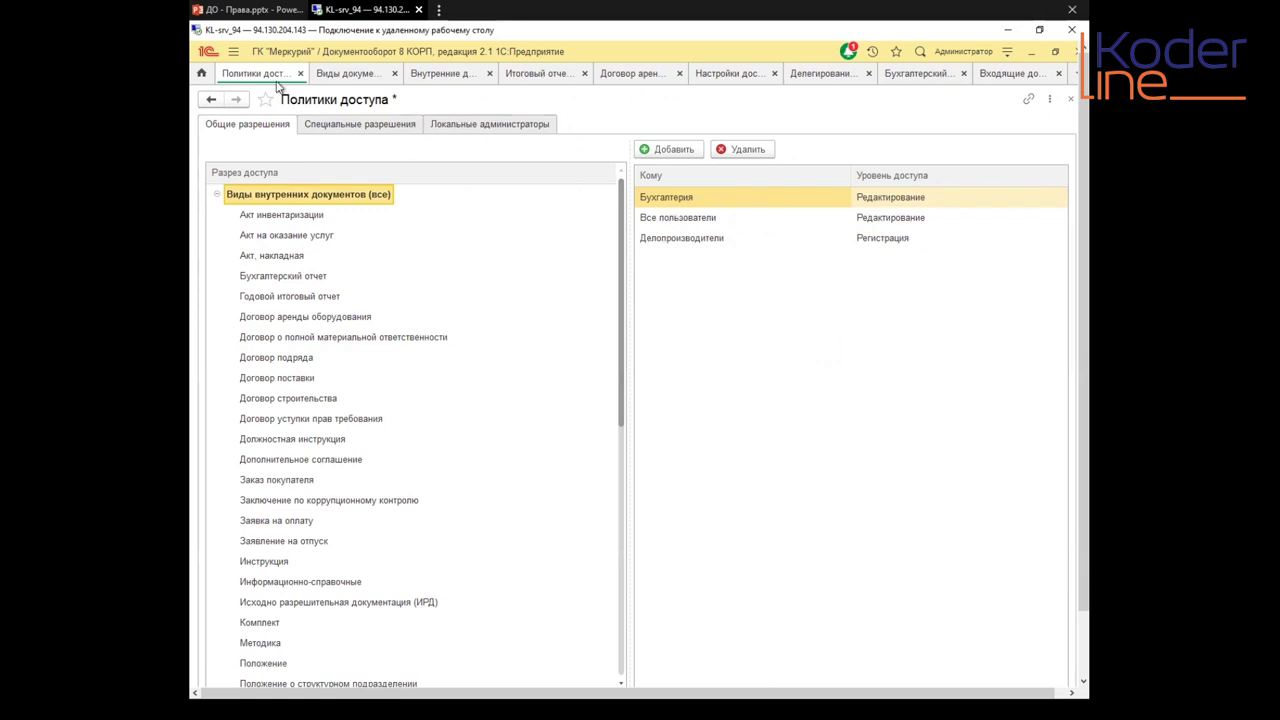
# Step: Go back to the special permissions and view the access sections of the second internal documents permission
pyautogui.click(356, 126)
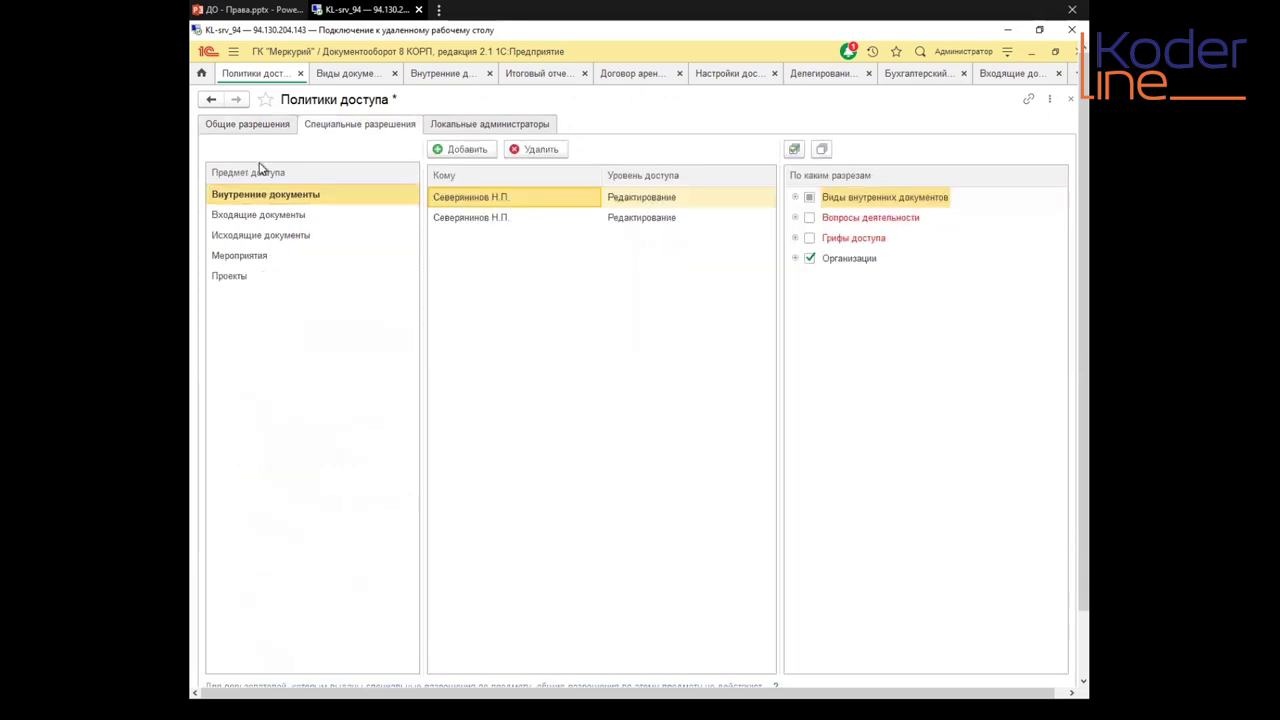
pyautogui.click(469, 220)
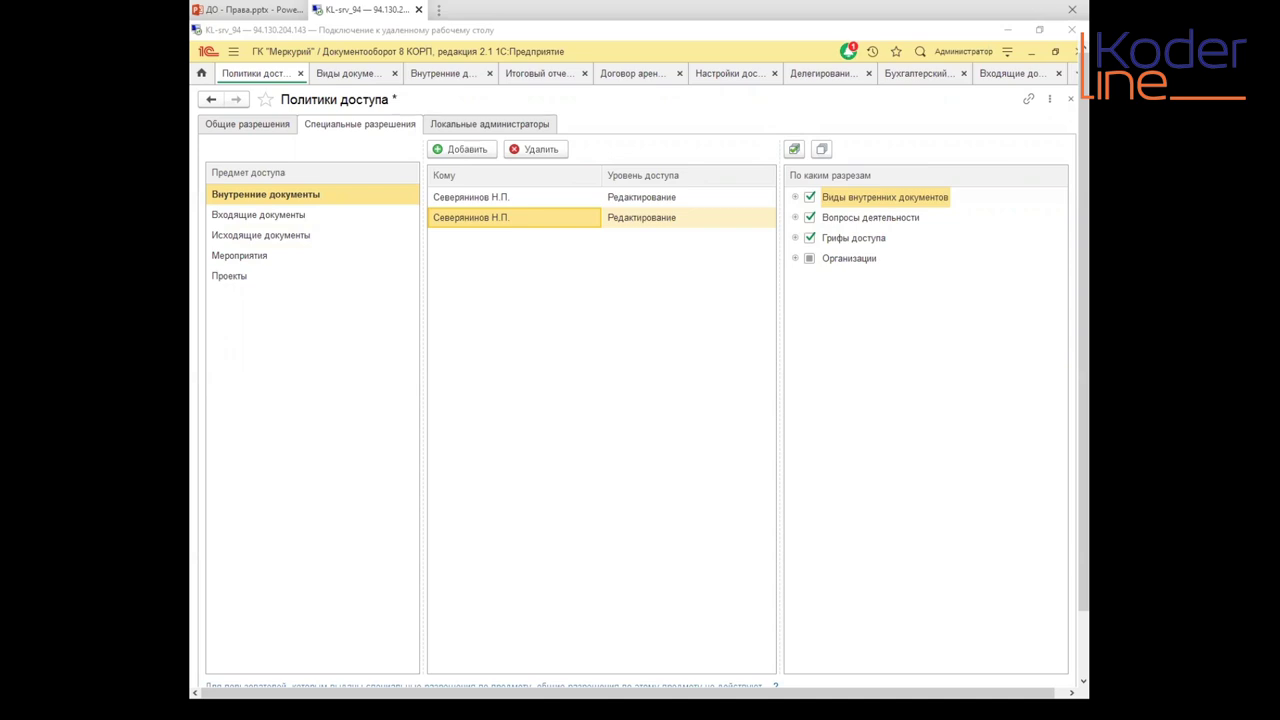
pyautogui.click(250, 9)
pyautogui.click(365, 9)
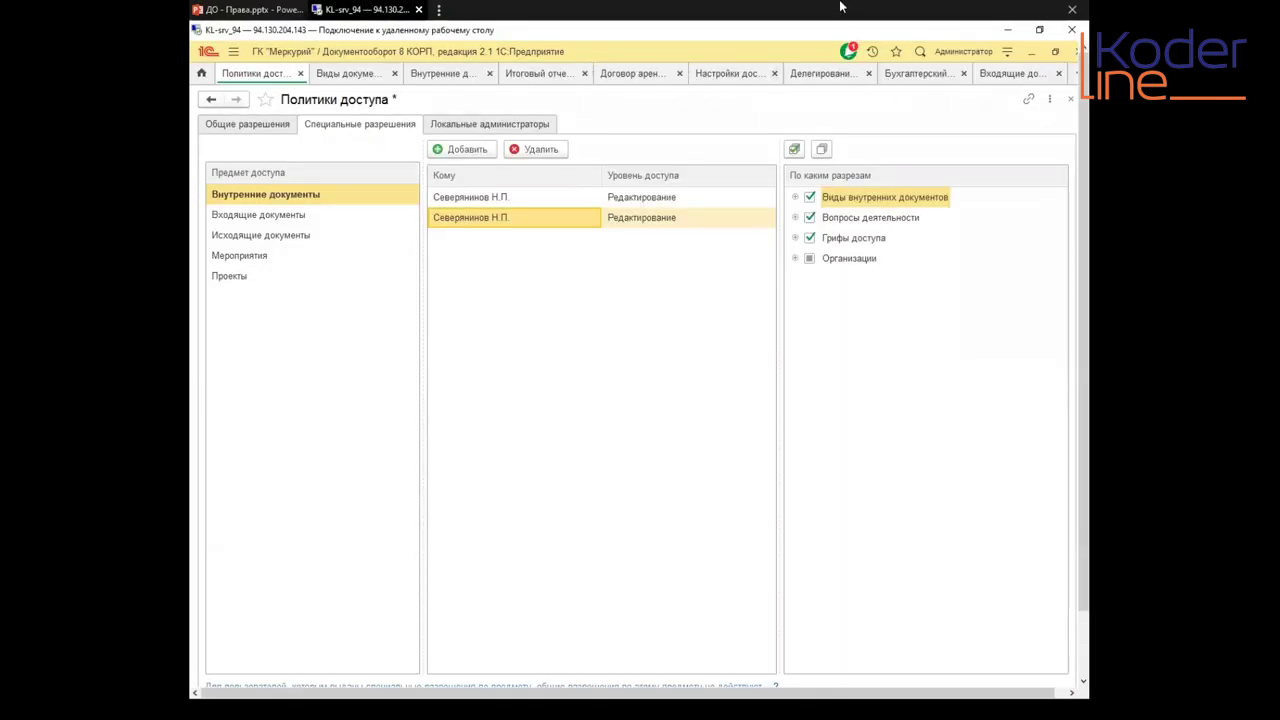
# Step: Open «Настройки для делопроизводителей» for incoming documents in the state availability settings and examine the «Организация» field during registration
pyautogui.click(721, 78)
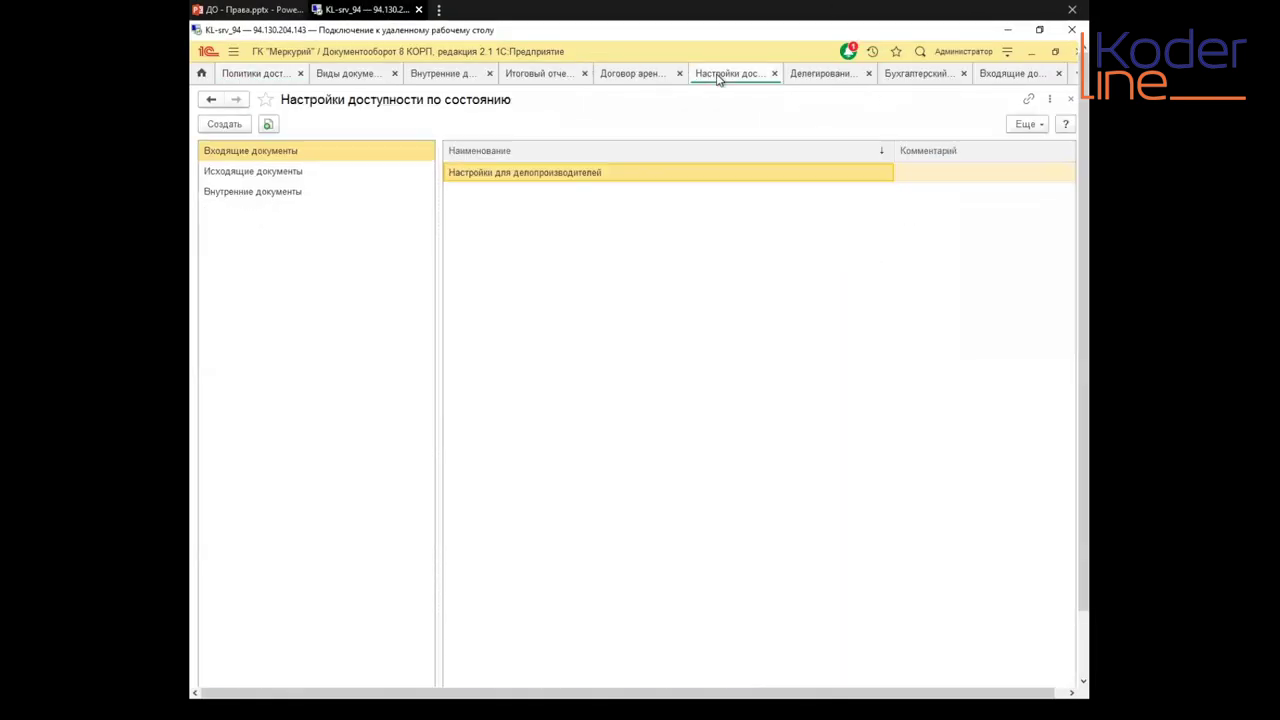
pyautogui.doubleClick(537, 174)
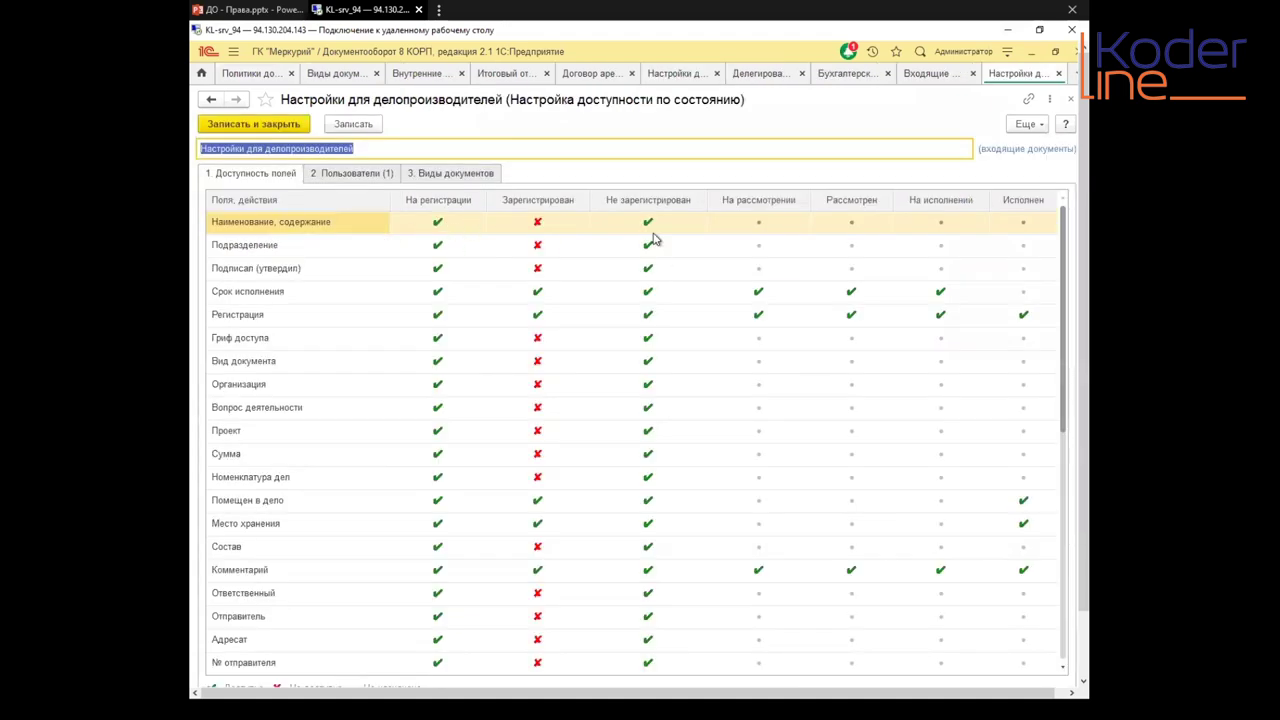
pyautogui.scroll(-3, 643, 284)
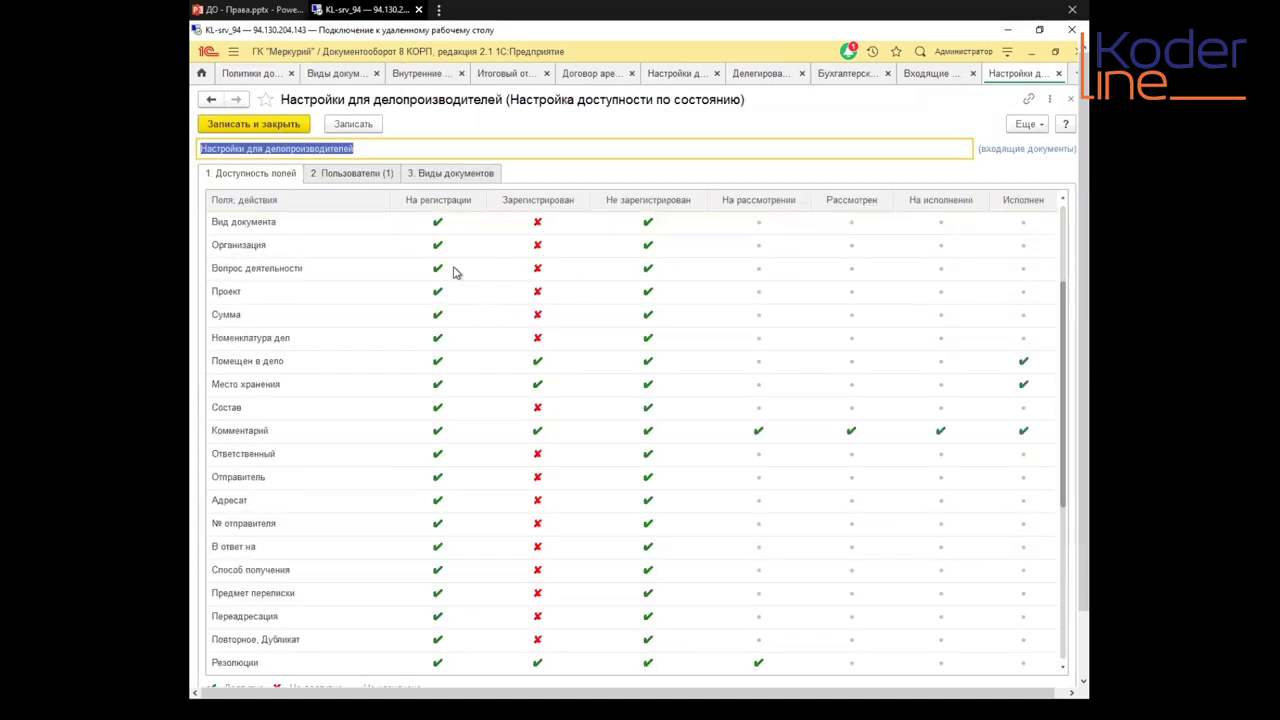
pyautogui.click(439, 252)
pyautogui.click(228, 247)
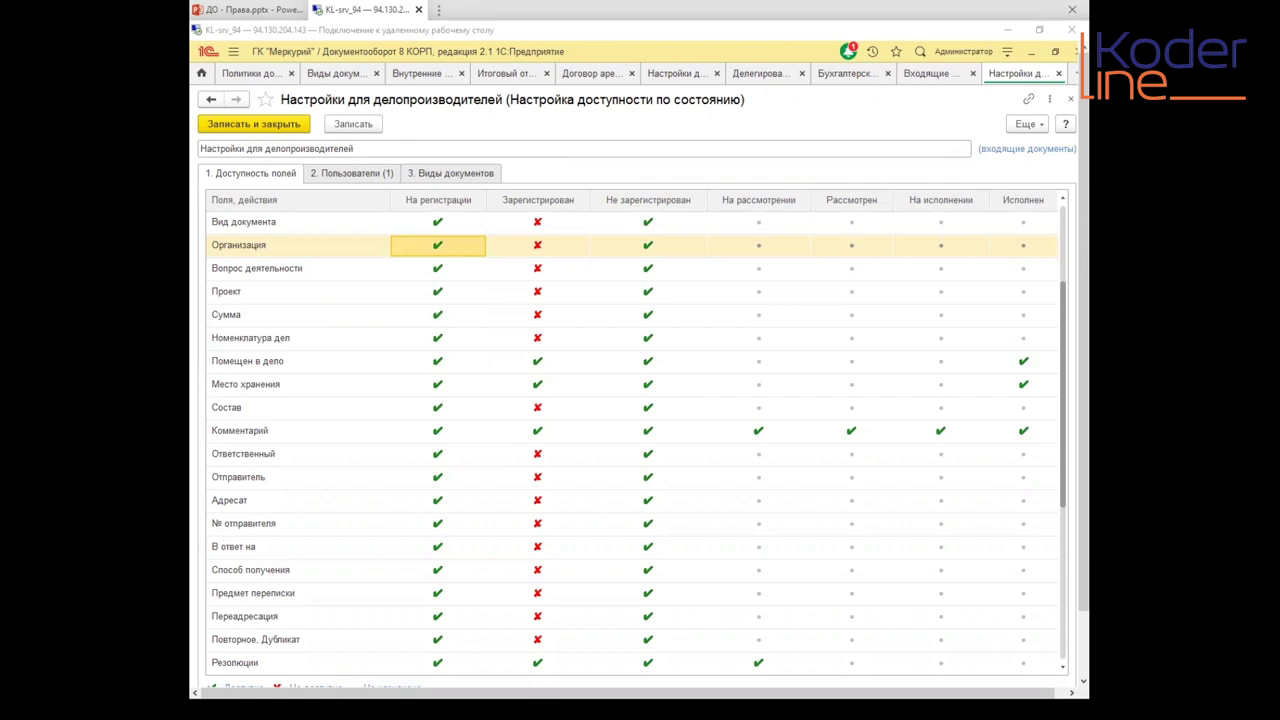
# Step: Return to the access policies' general permissions and examine the access level of «Делопроизводители» for ООО "Меркурий Проект"
pyautogui.click(247, 76)
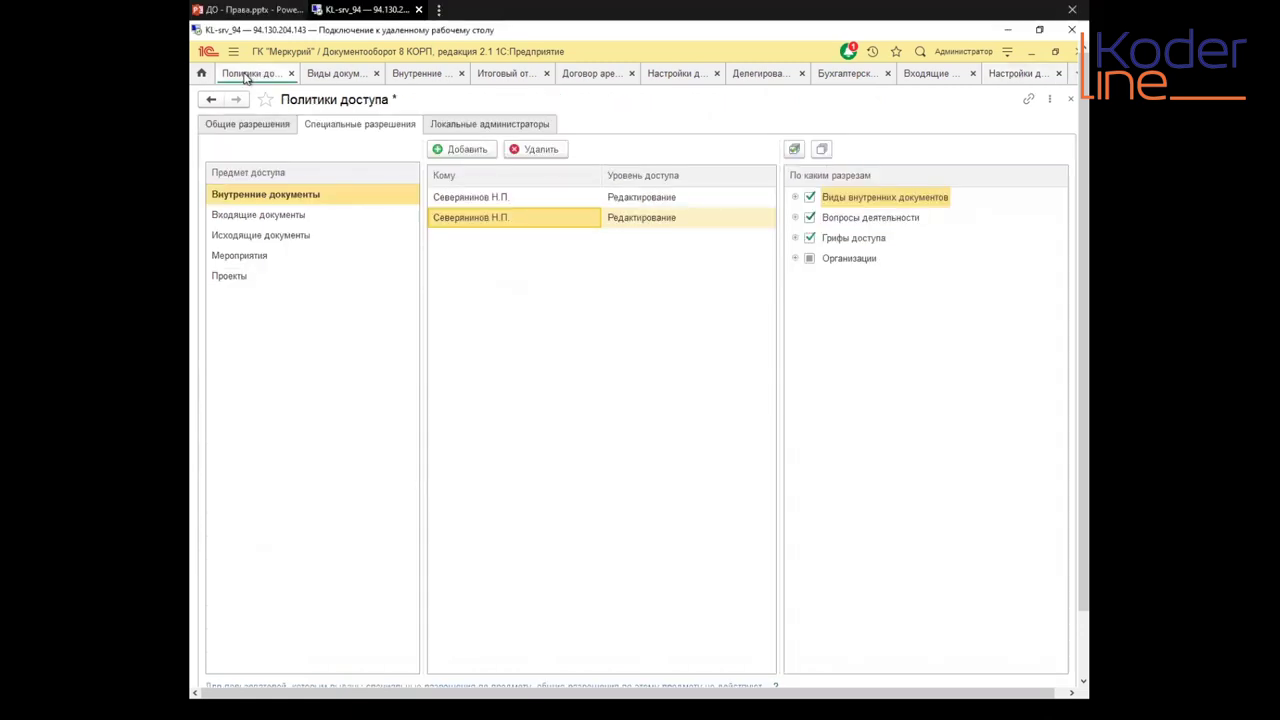
pyautogui.click(258, 126)
pyautogui.click(218, 194)
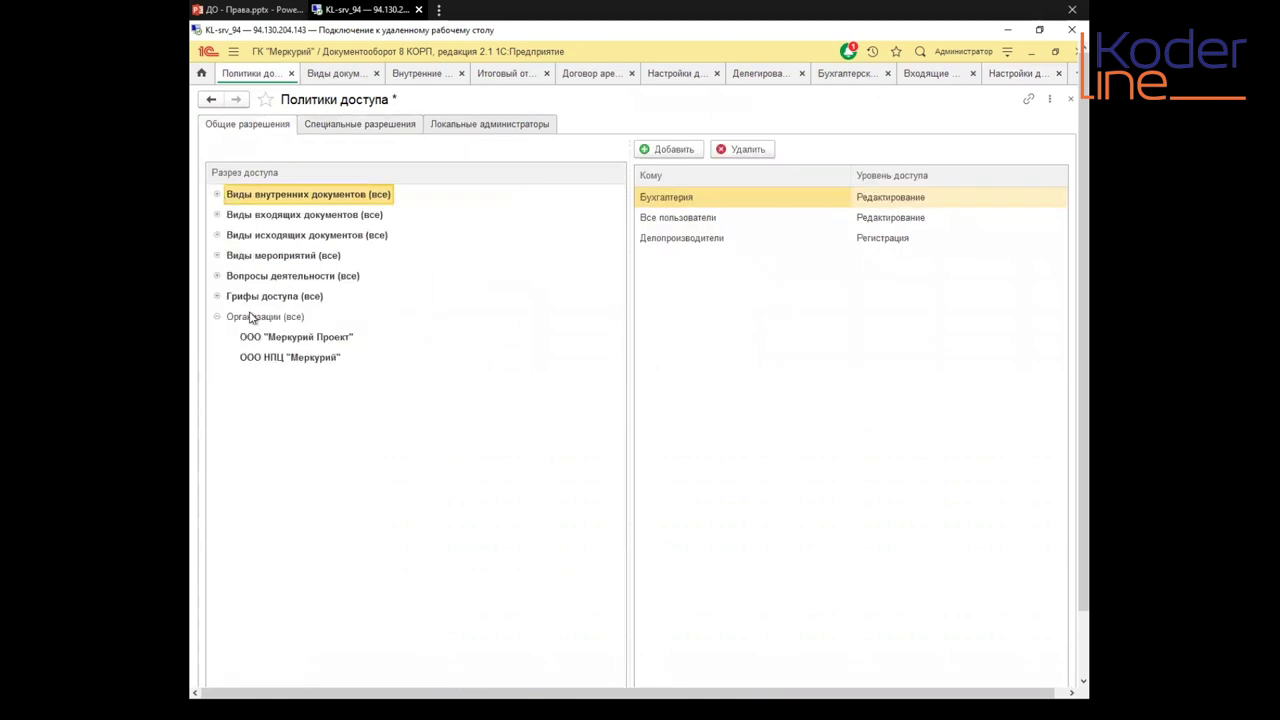
pyautogui.click(252, 318)
pyautogui.click(277, 342)
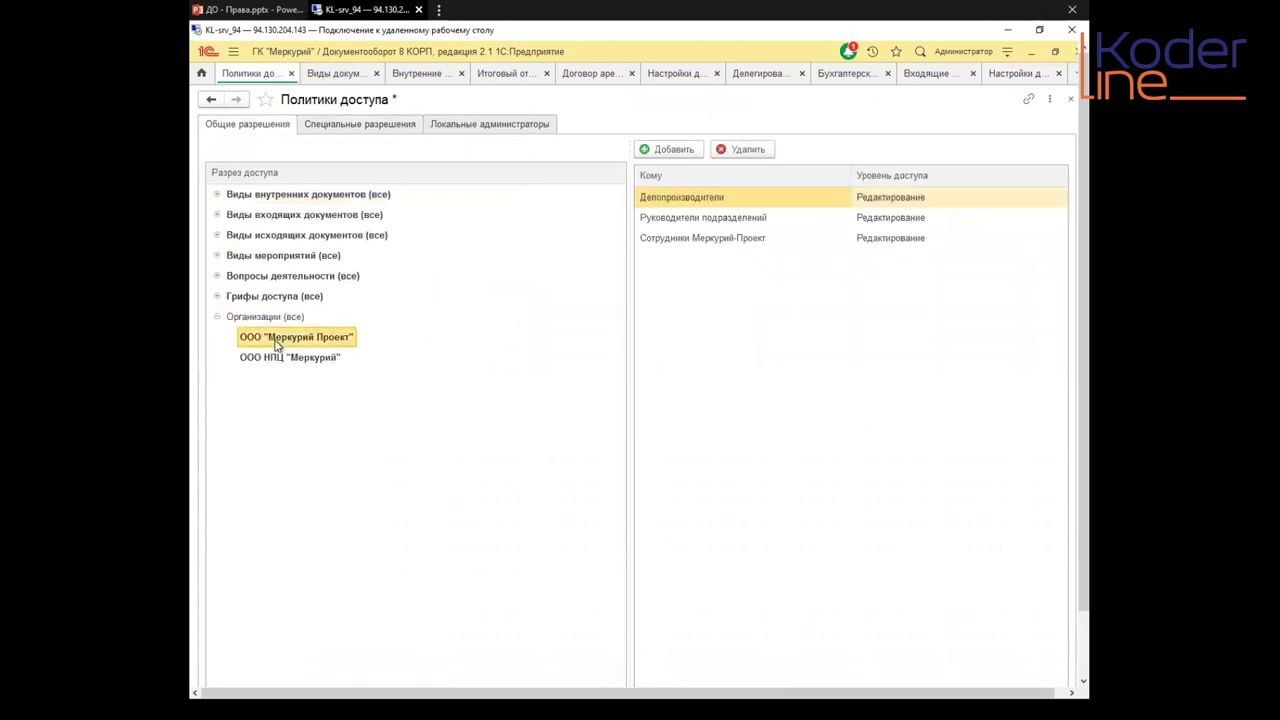
pyautogui.click(693, 203)
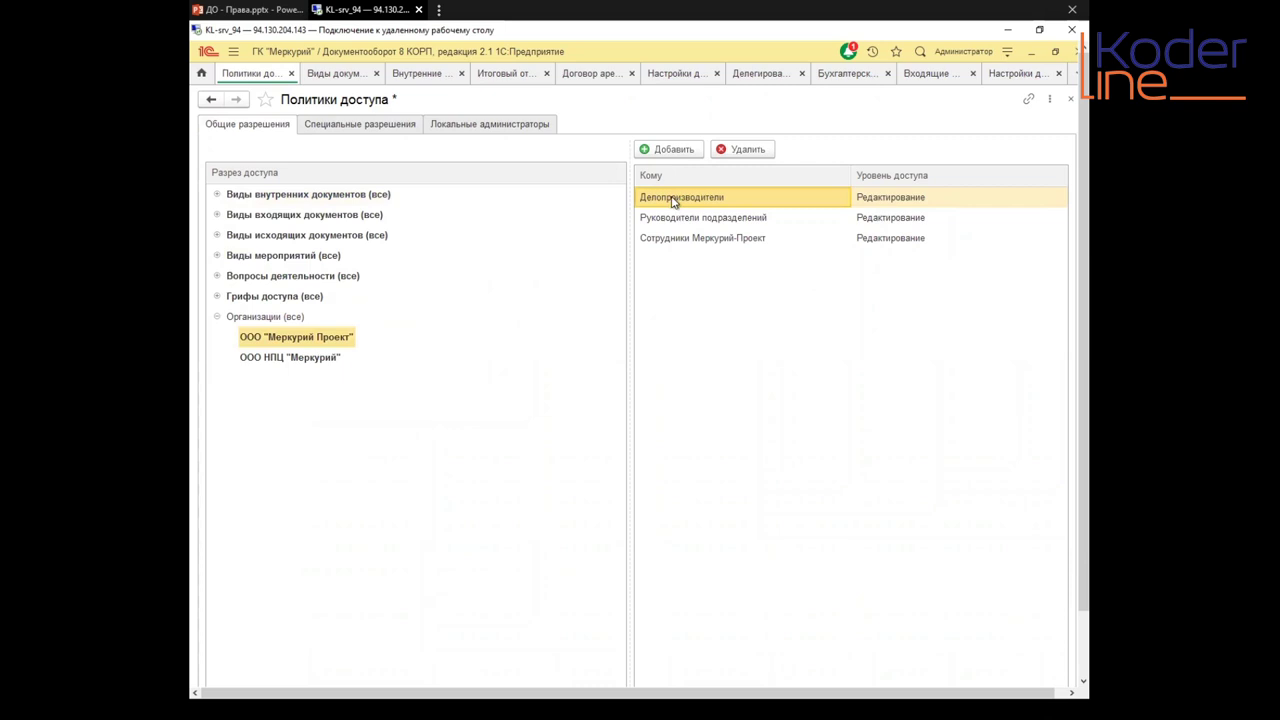
pyautogui.click(291, 340)
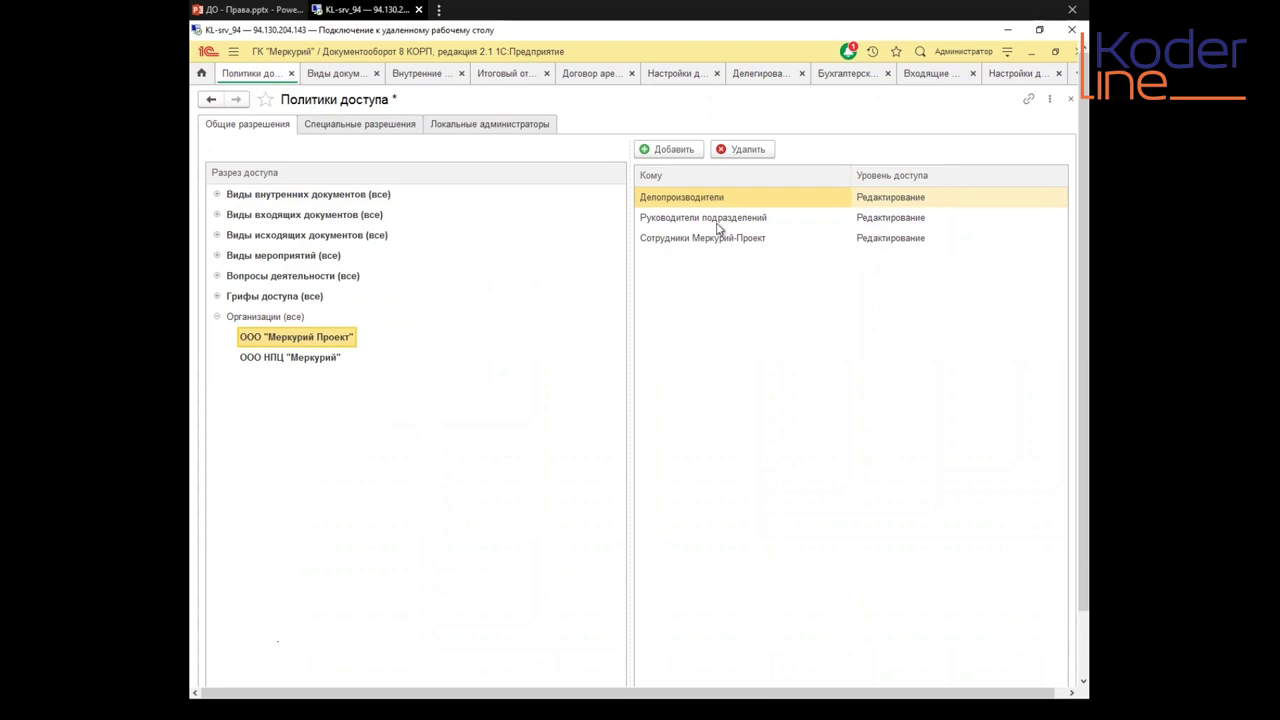
pyautogui.click(692, 200)
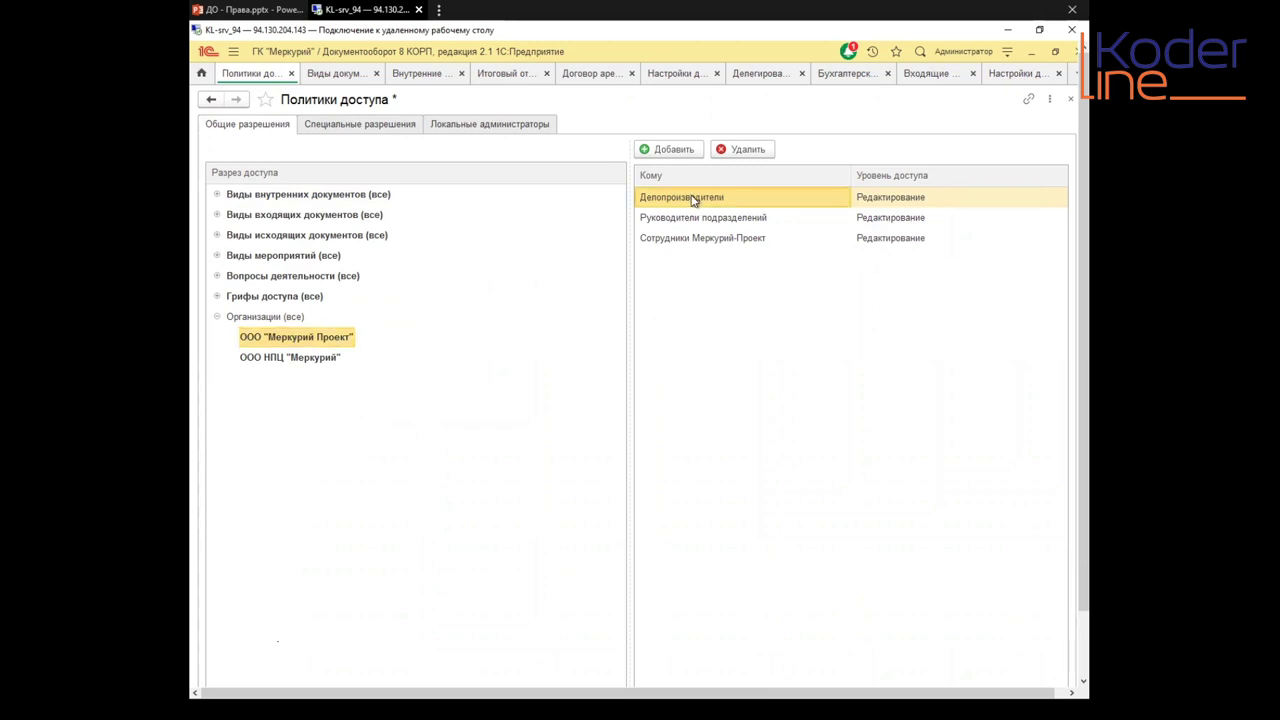
pyautogui.click(883, 201)
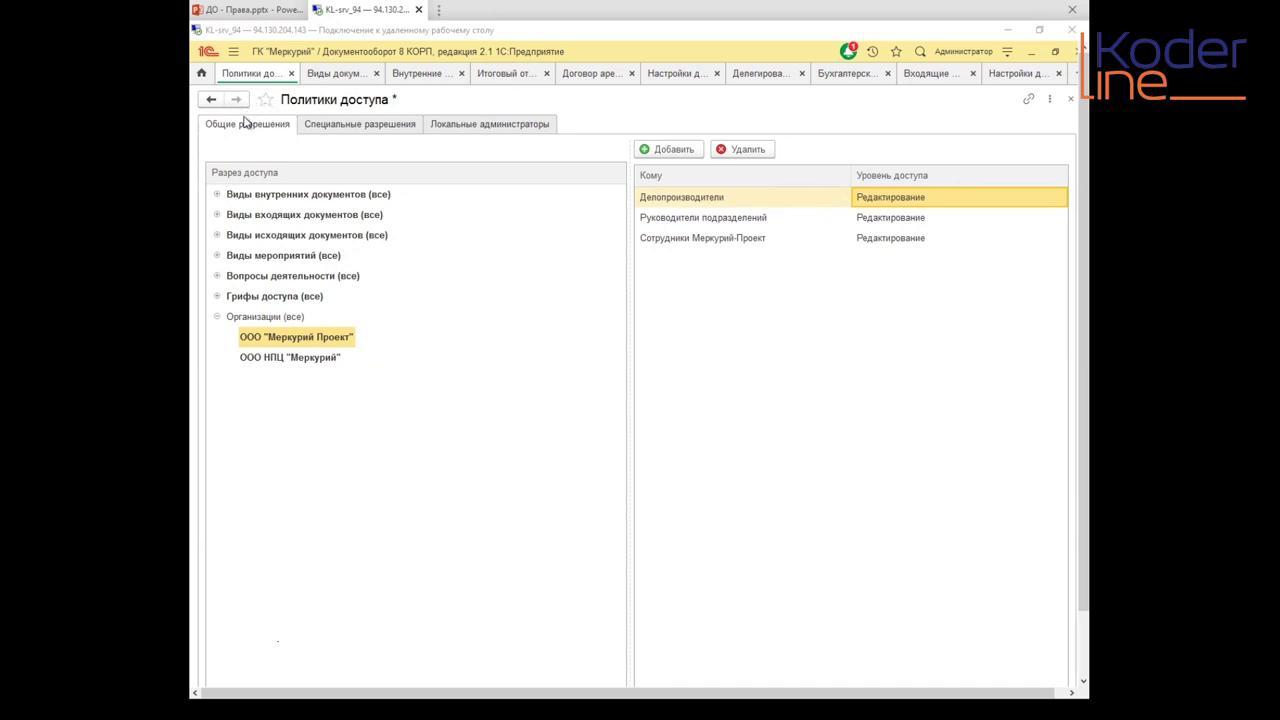
# Step: View the general permissions for all «Грифы доступа» and for «Организации», including ООО "Меркурий Проект"
pyautogui.click(251, 297)
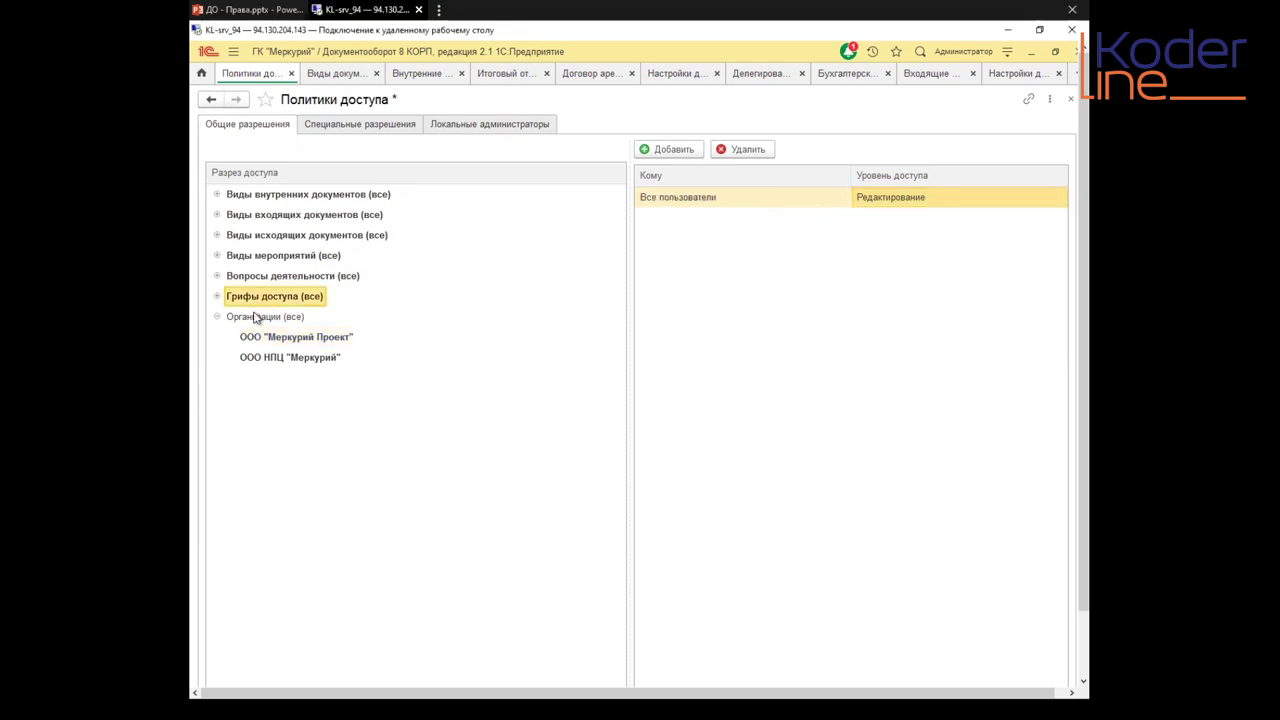
pyautogui.click(255, 317)
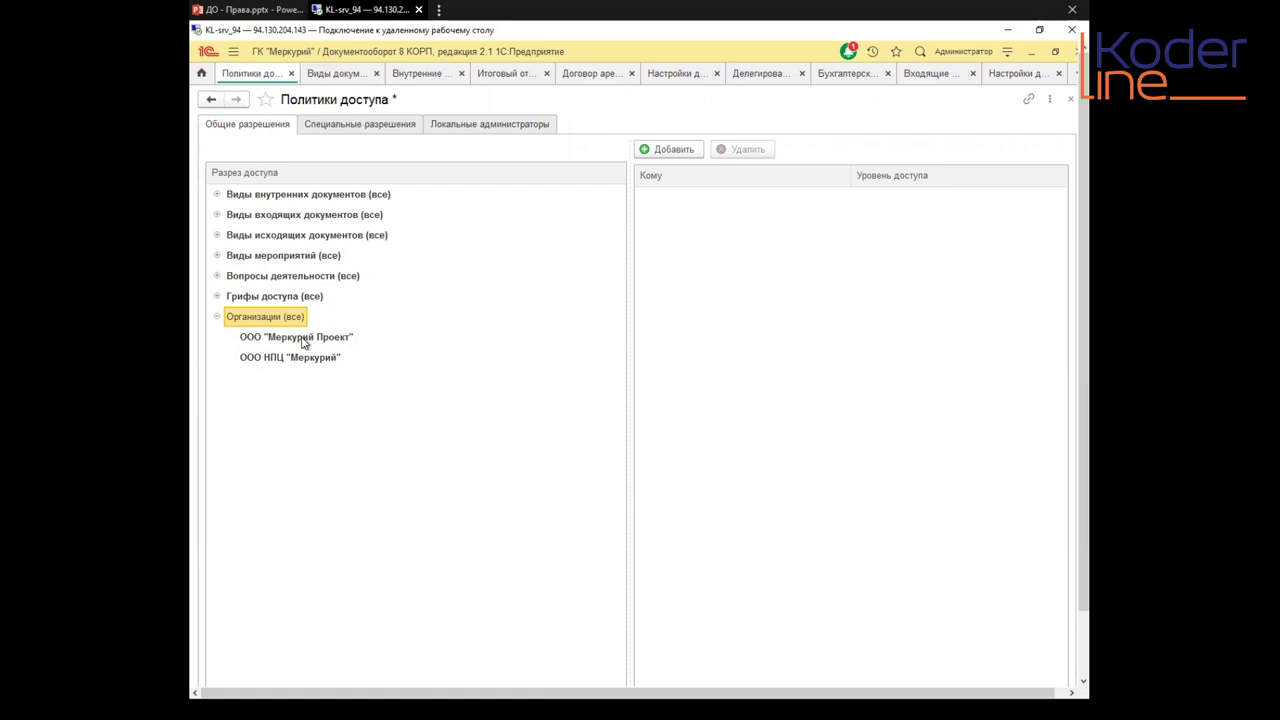
pyautogui.click(302, 342)
pyautogui.click(276, 318)
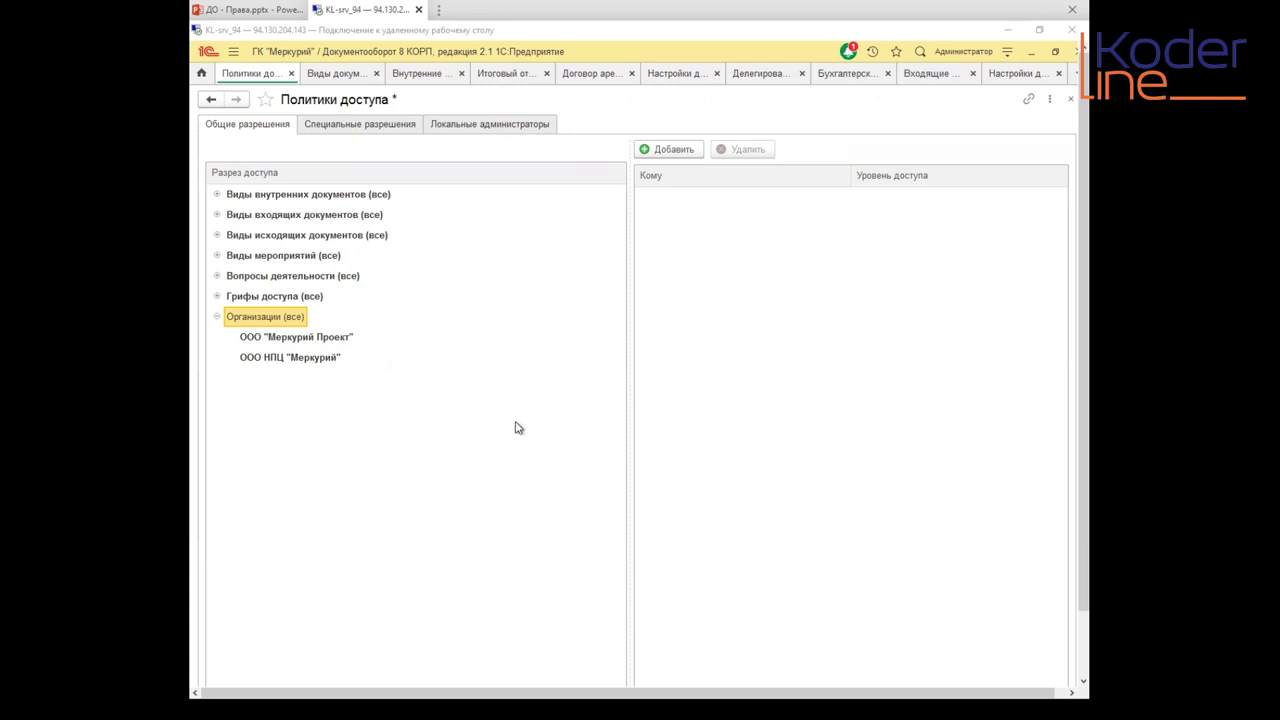
# Step: Open the «Делопроизводители» authority from the «Полномочия» list and view its roles and whom it is issued to
pyautogui.click(233, 51)
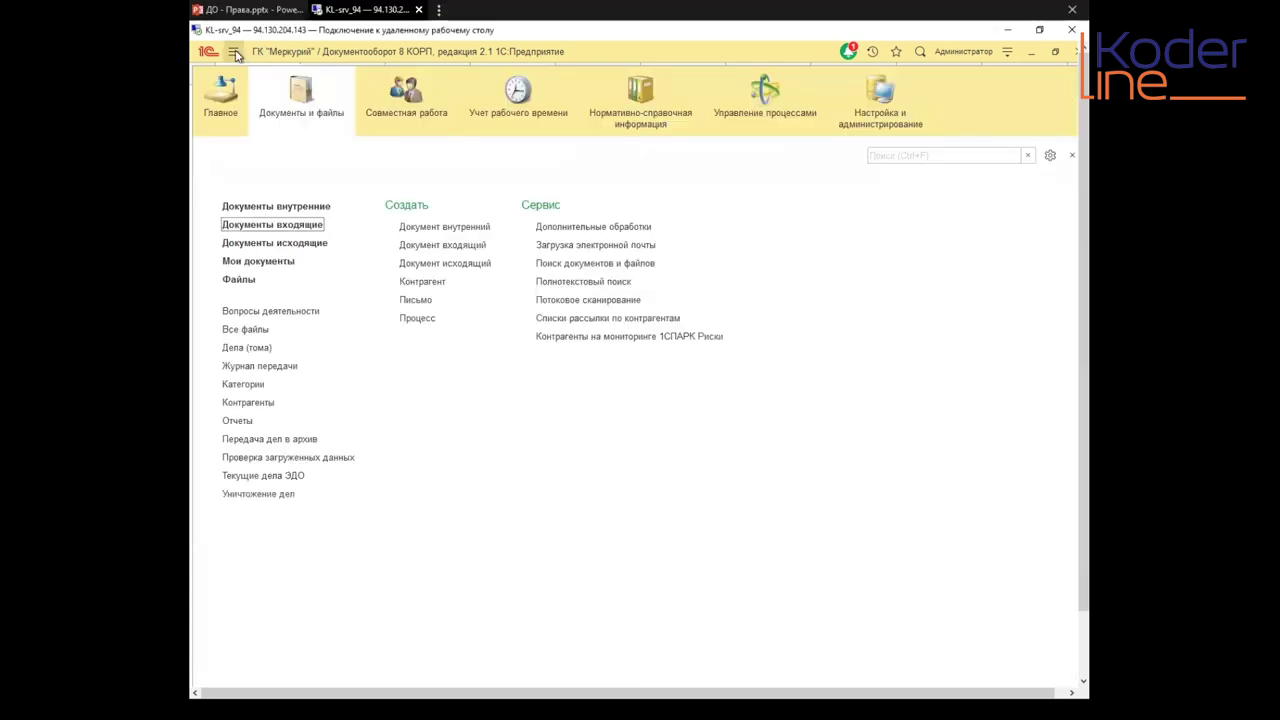
pyautogui.click(652, 118)
pyautogui.click(890, 122)
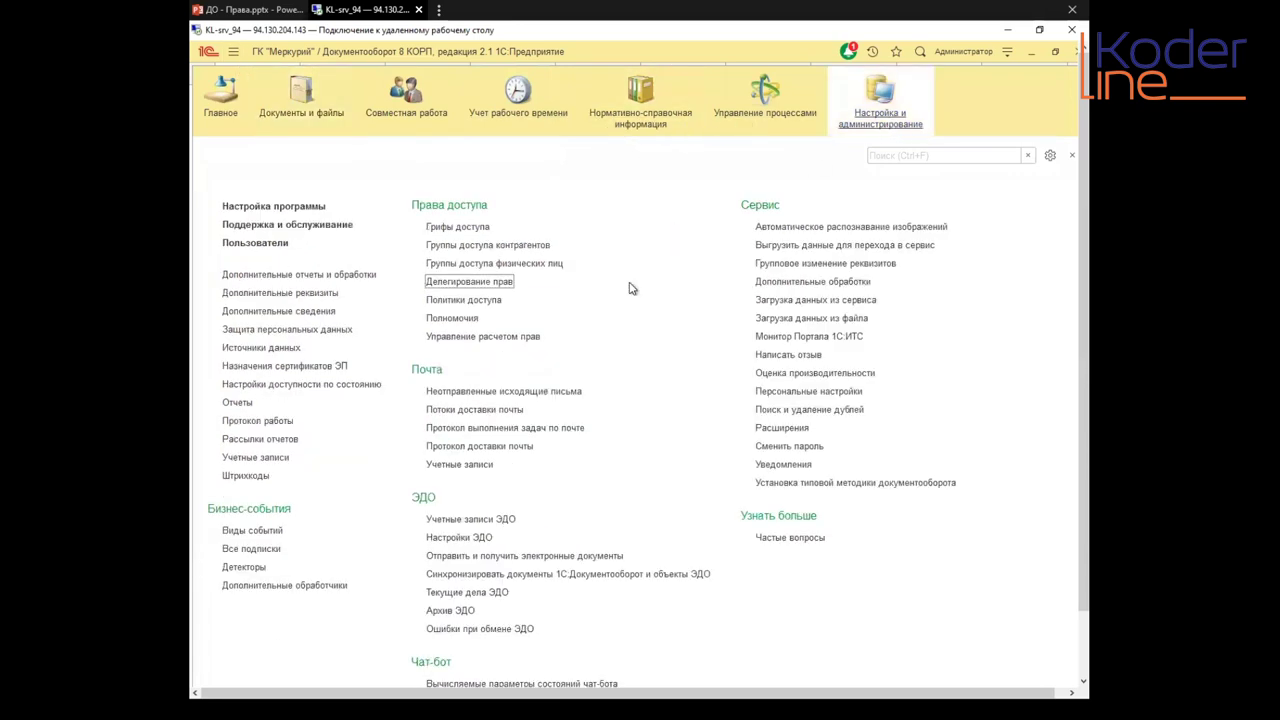
pyautogui.click(445, 318)
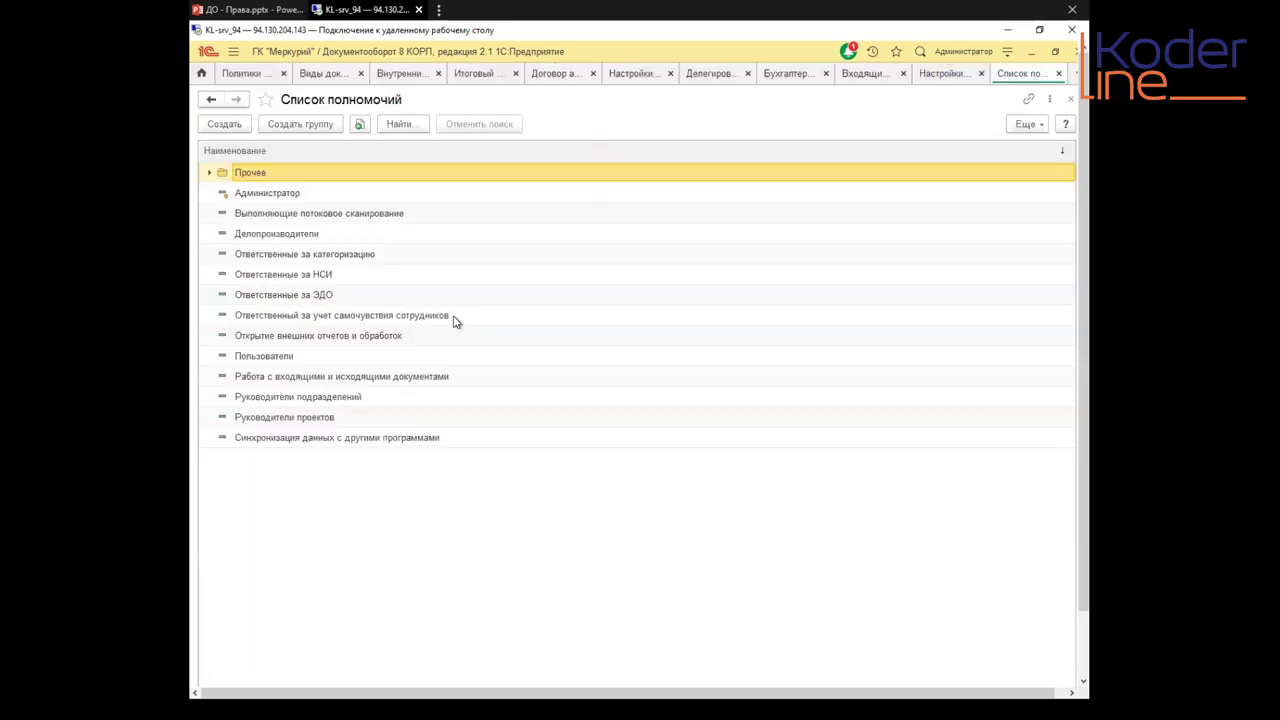
pyautogui.click(276, 234)
pyautogui.doubleClick(276, 234)
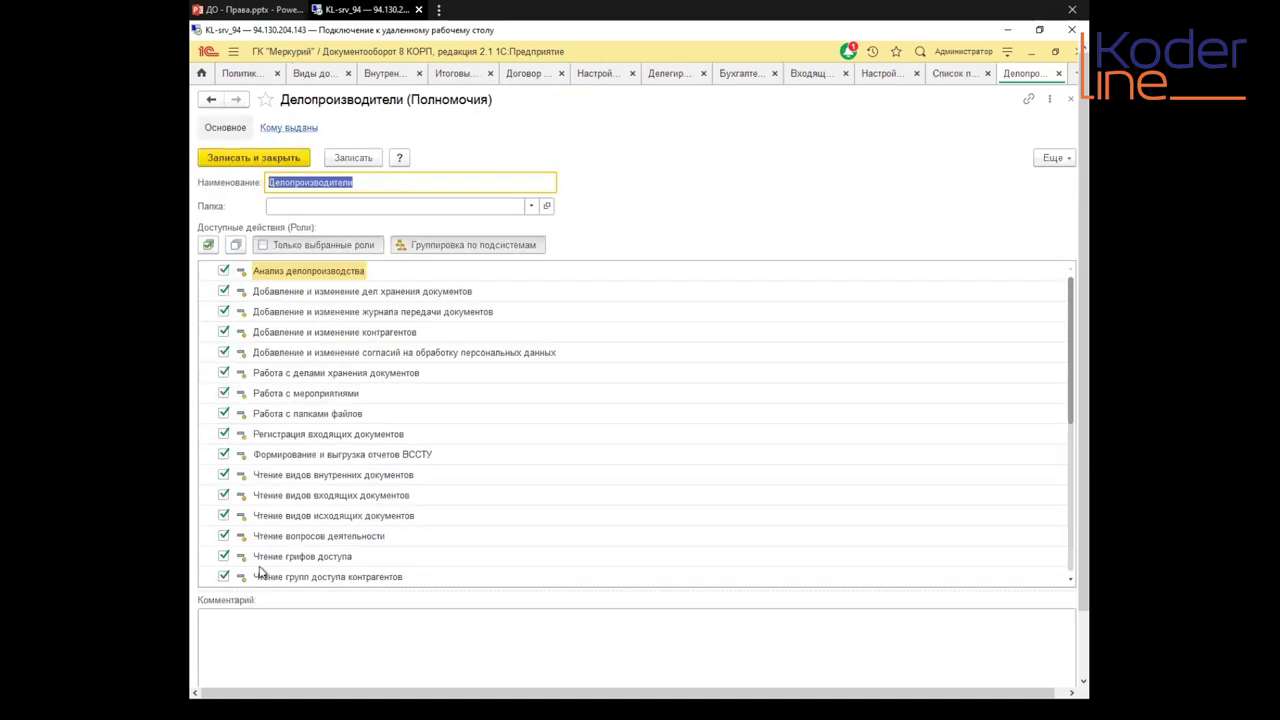
pyautogui.click(288, 129)
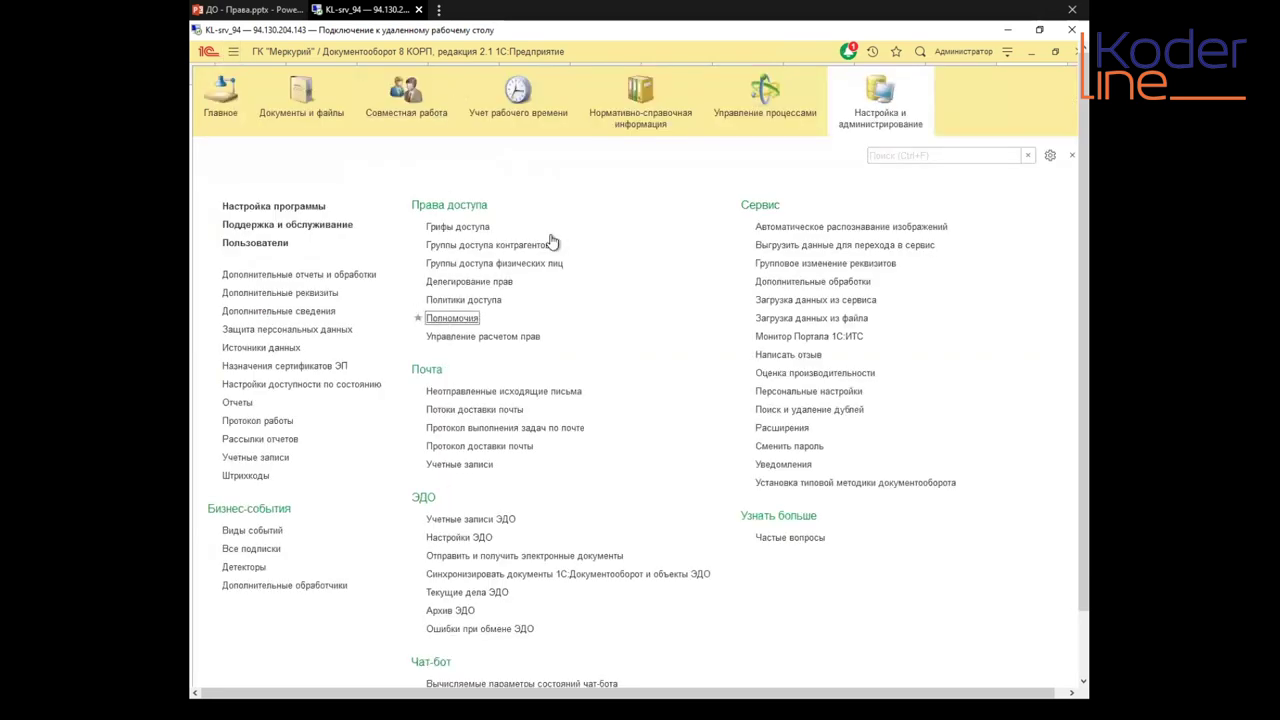
# Step: Open the «Делопроизводители» working group and view its assigned authorities, leaving them as they are
pyautogui.click(640, 118)
pyautogui.click(457, 538)
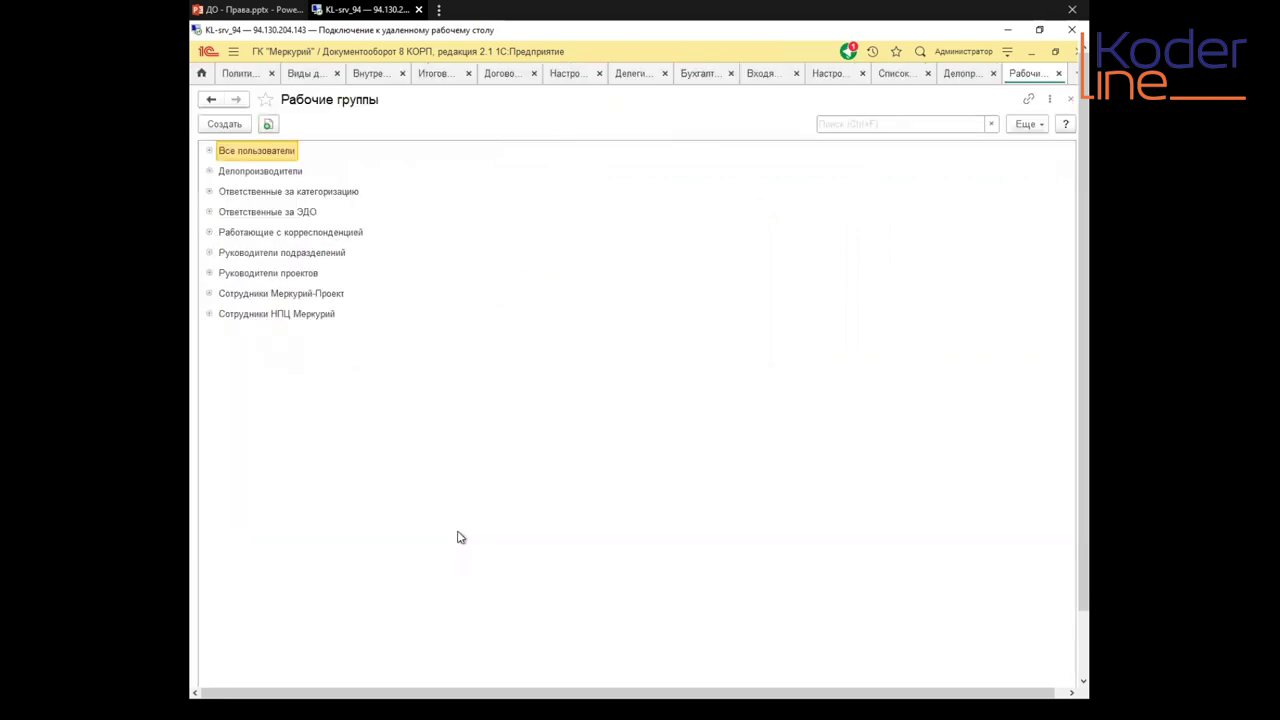
pyautogui.doubleClick(264, 172)
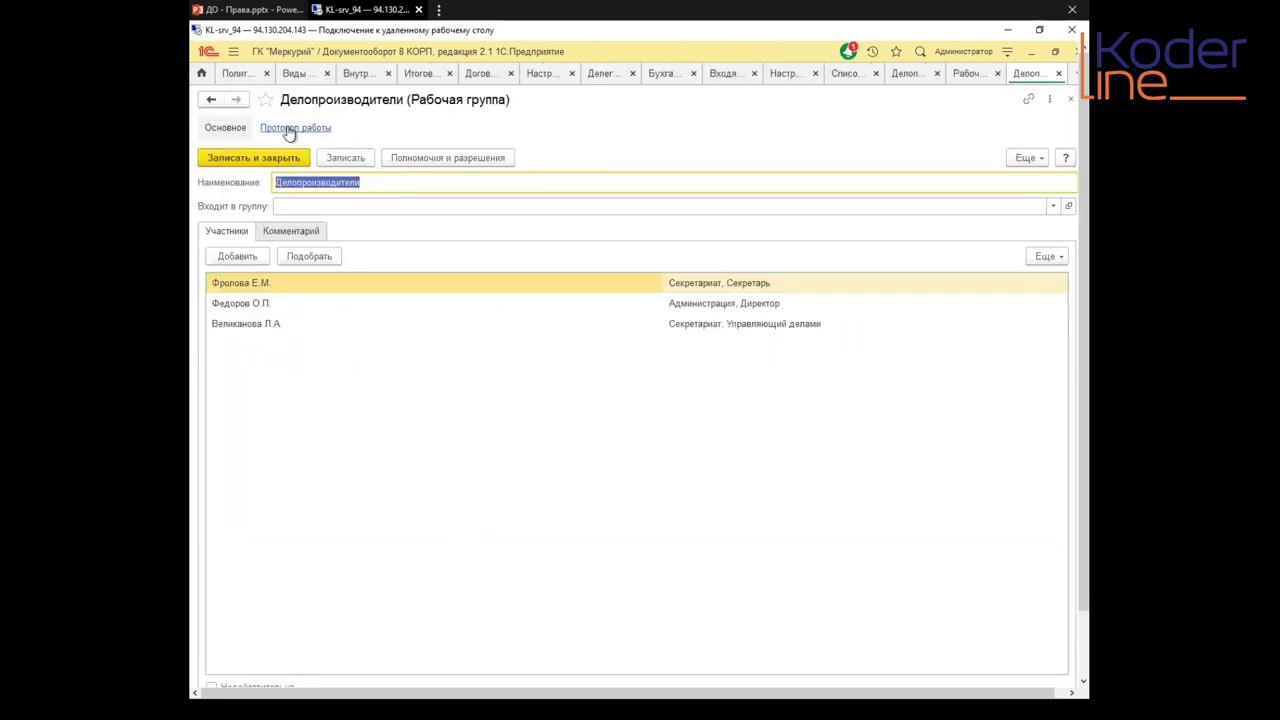
pyautogui.click(440, 160)
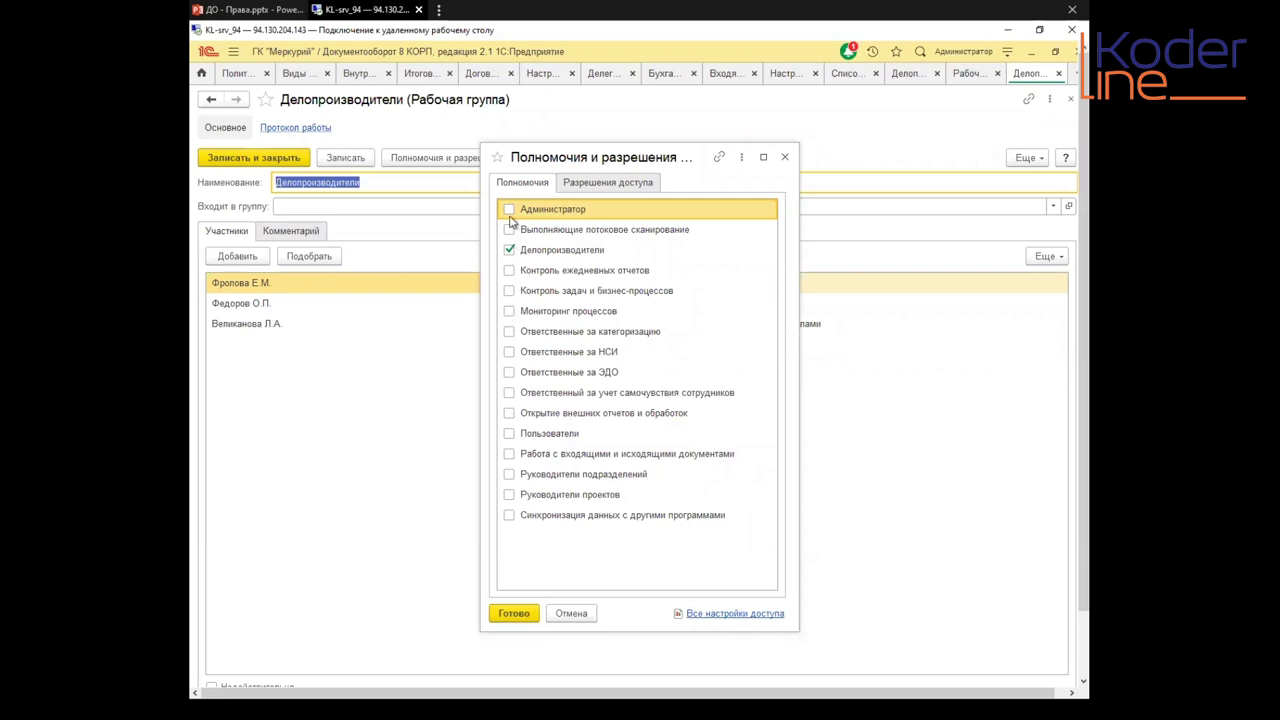
pyautogui.click(510, 434)
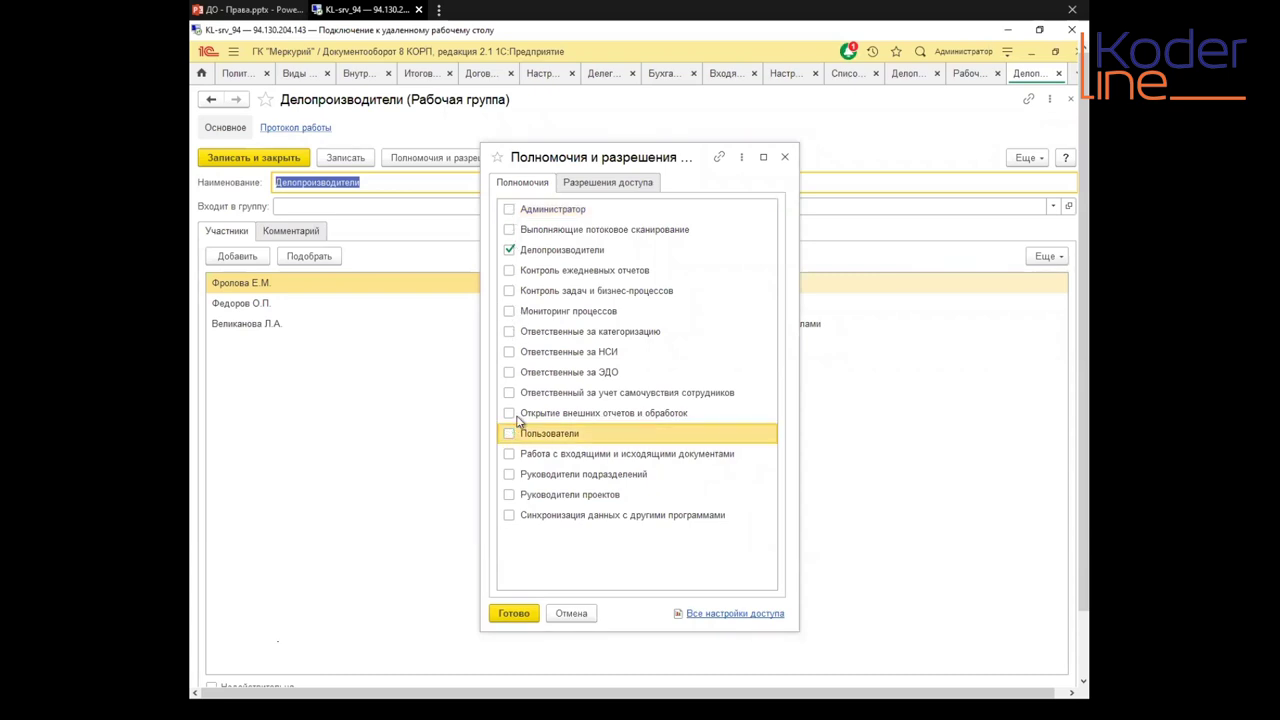
pyautogui.click(575, 614)
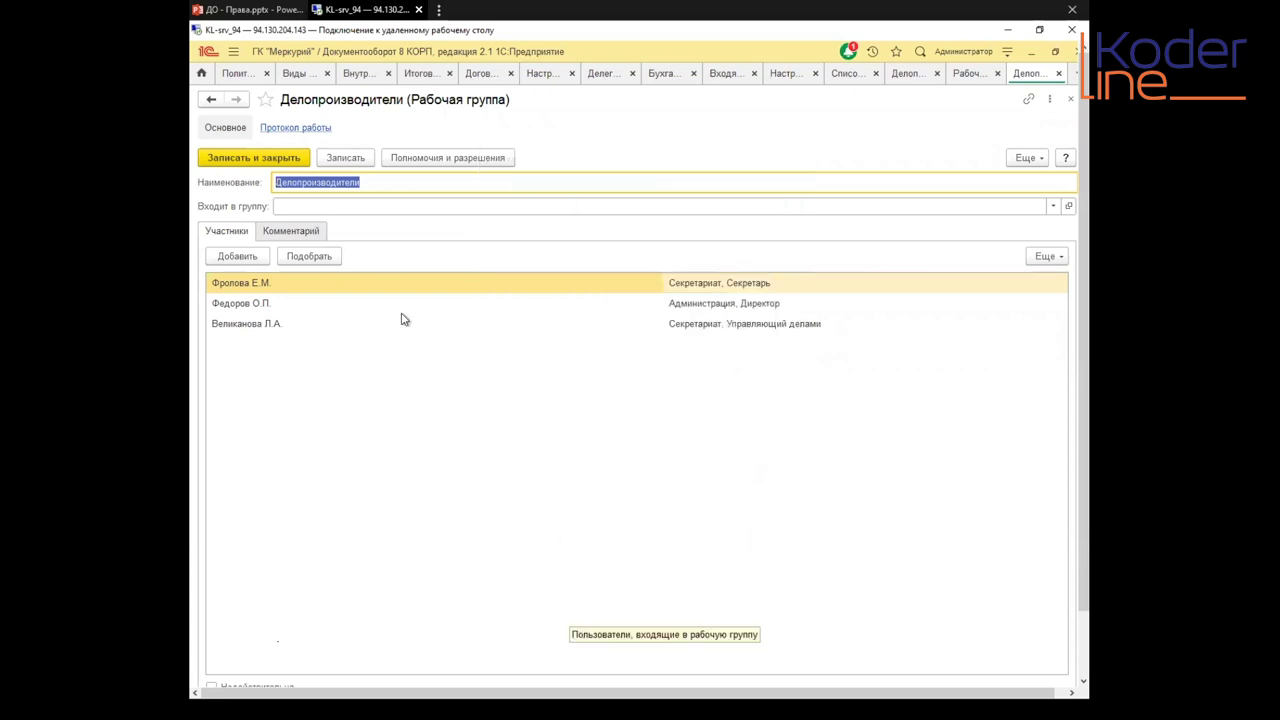
pyautogui.click(449, 403)
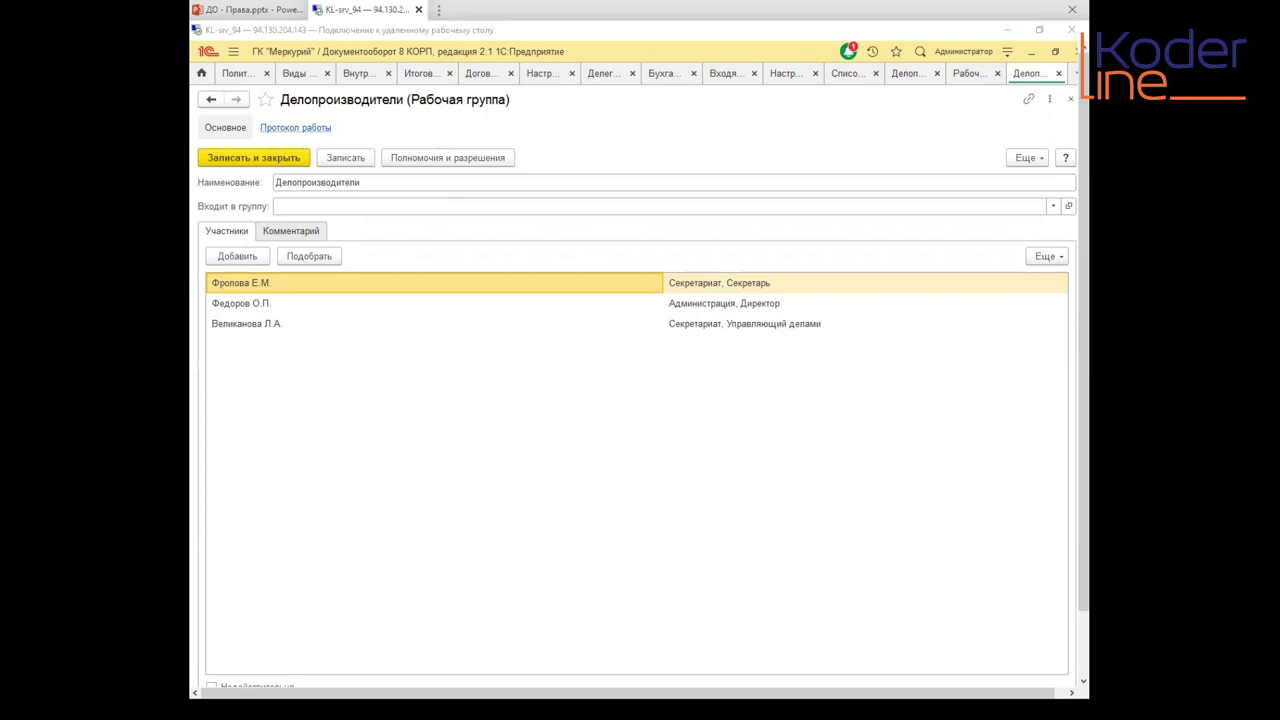
# Step: Reopen the «Делопроизводители» working group and examine its access permissions, including the levels for the individual internal document types
pyautogui.click(1067, 101)
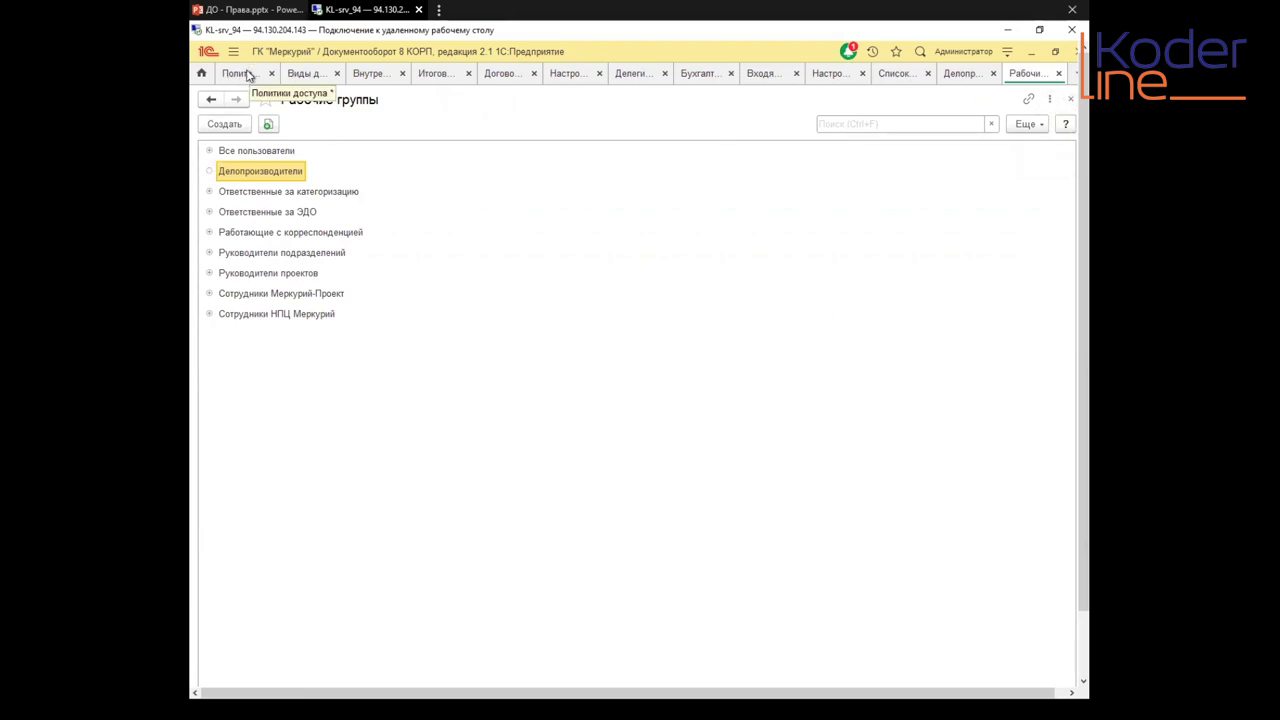
pyautogui.doubleClick(268, 173)
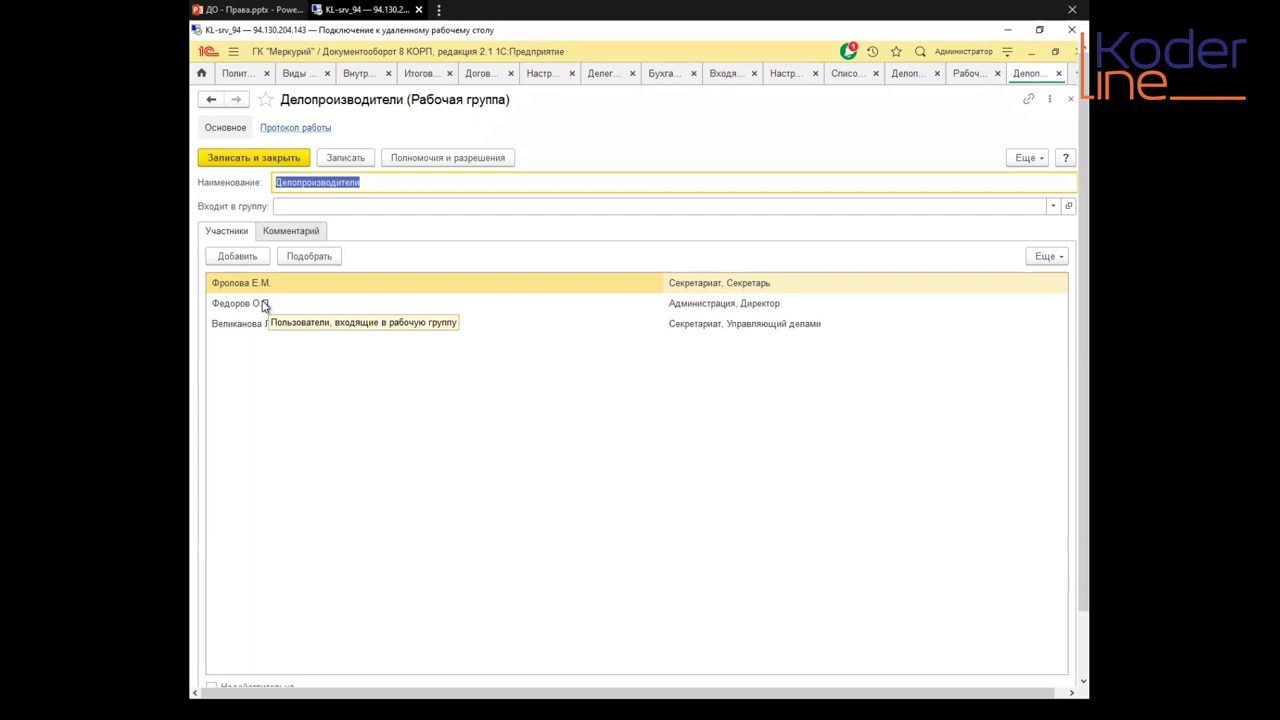
pyautogui.click(400, 158)
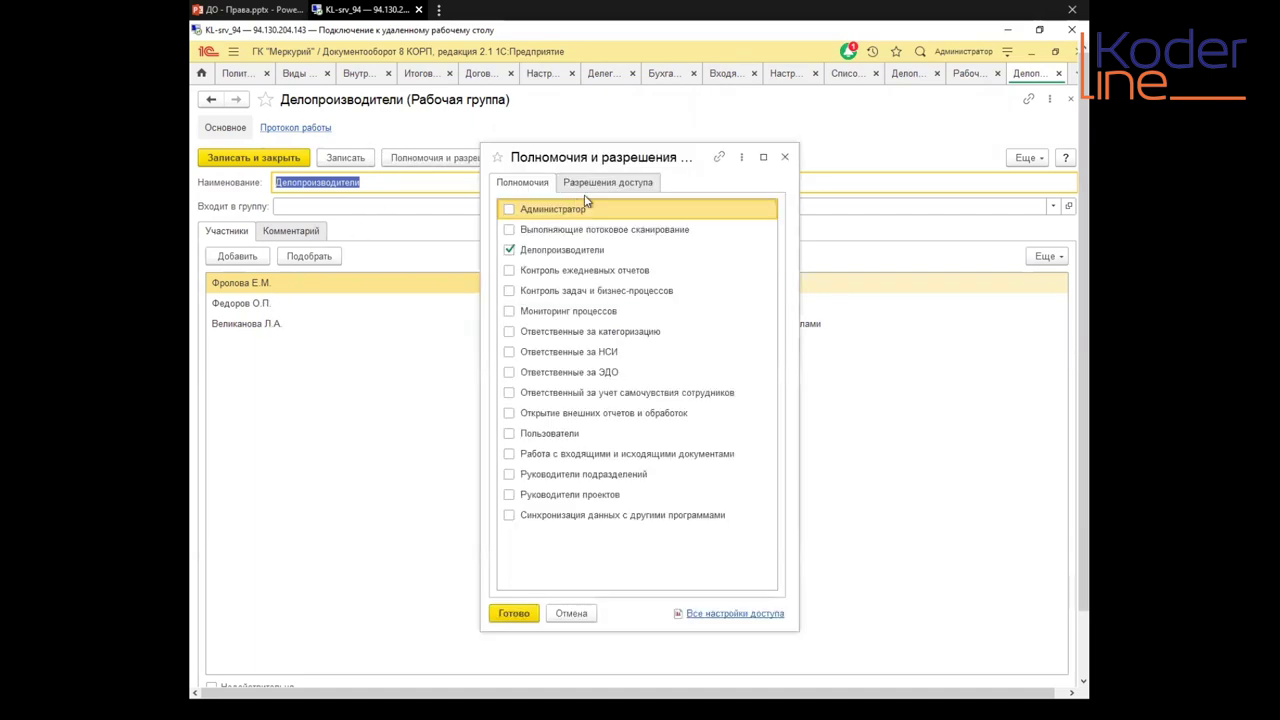
pyautogui.click(612, 186)
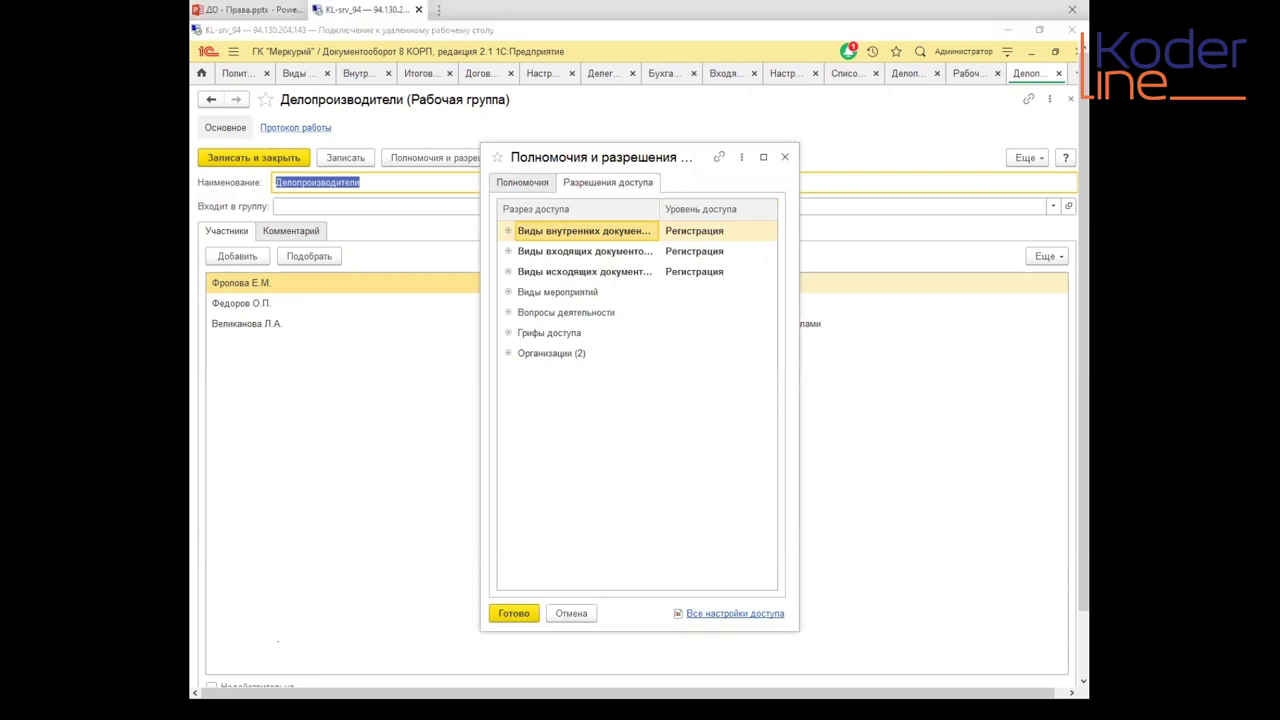
pyautogui.click(531, 183)
pyautogui.click(581, 190)
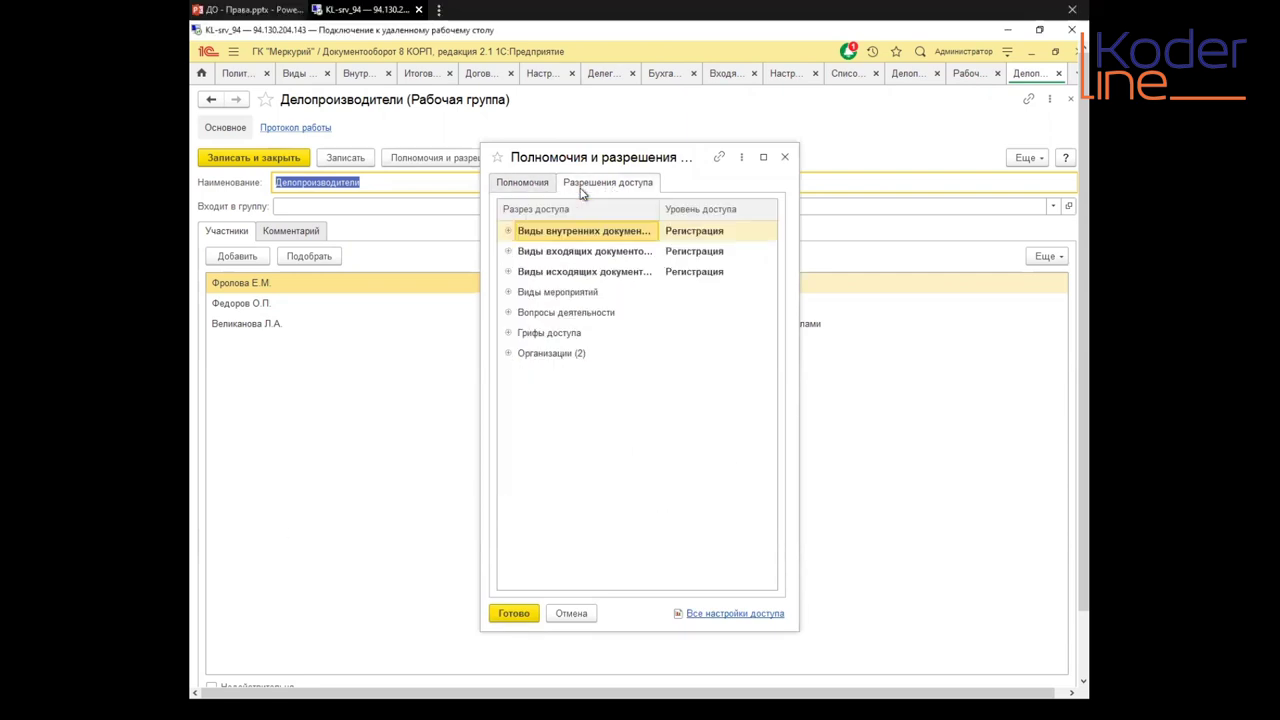
pyautogui.click(509, 232)
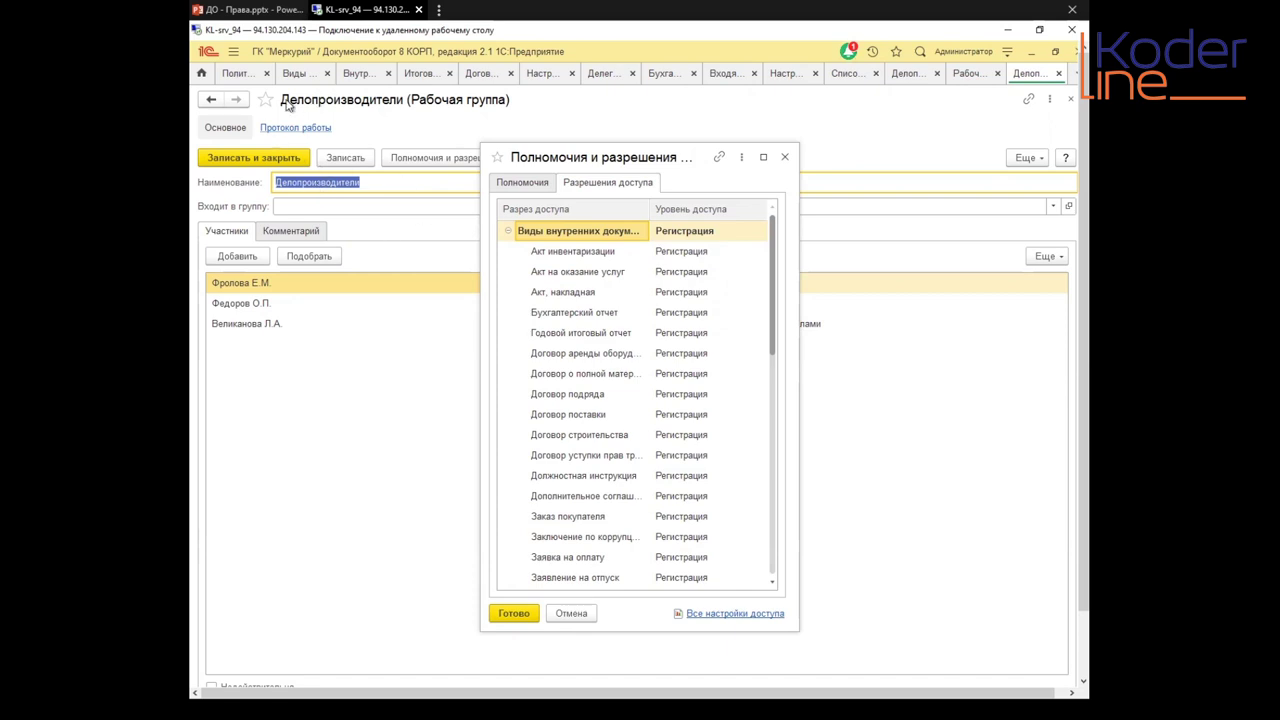
pyautogui.click(508, 231)
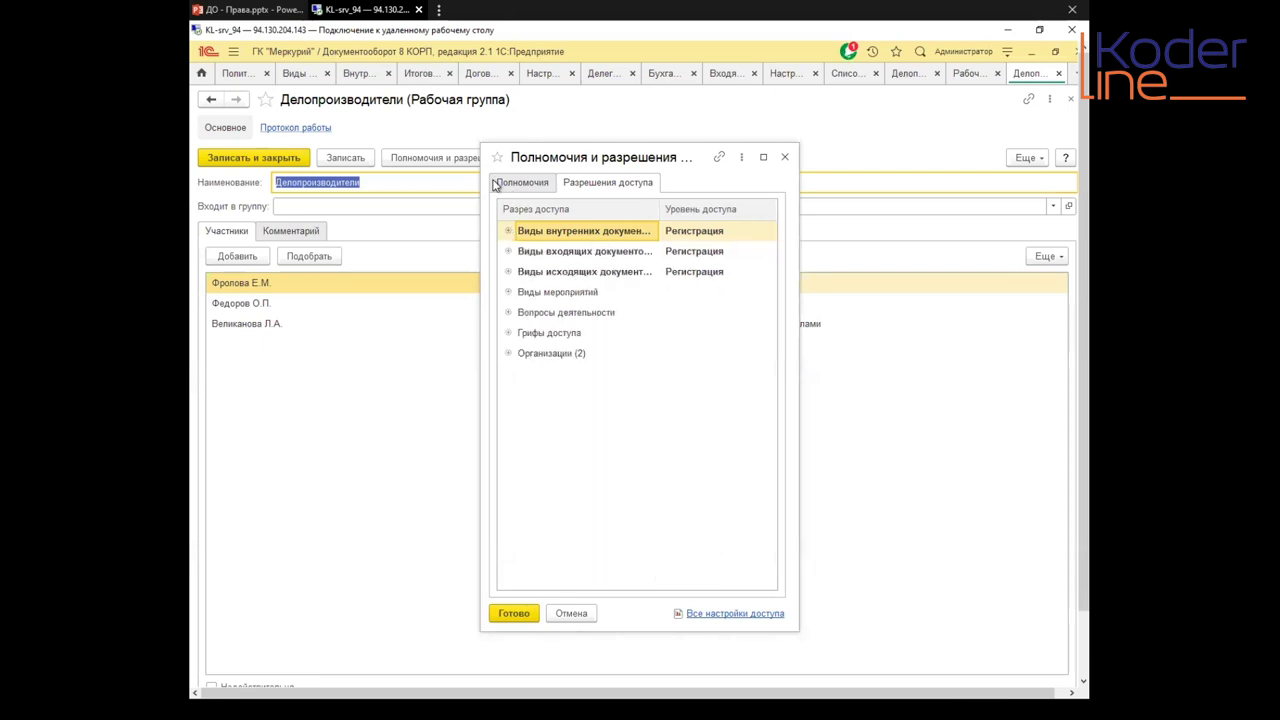
pyautogui.click(786, 158)
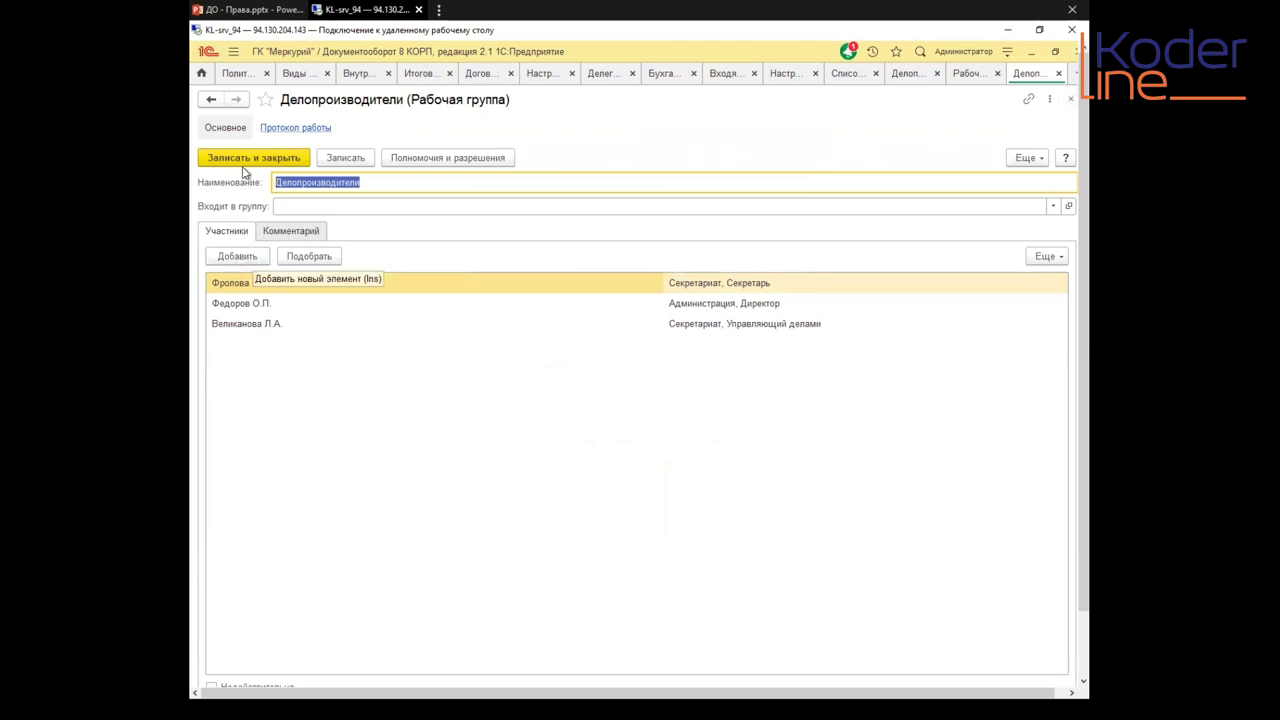
# Step: Open «Роли исполнителей» and view the performers assigned to «Заместитель руководителя подразделения» and «Секретарь»
pyautogui.click(233, 52)
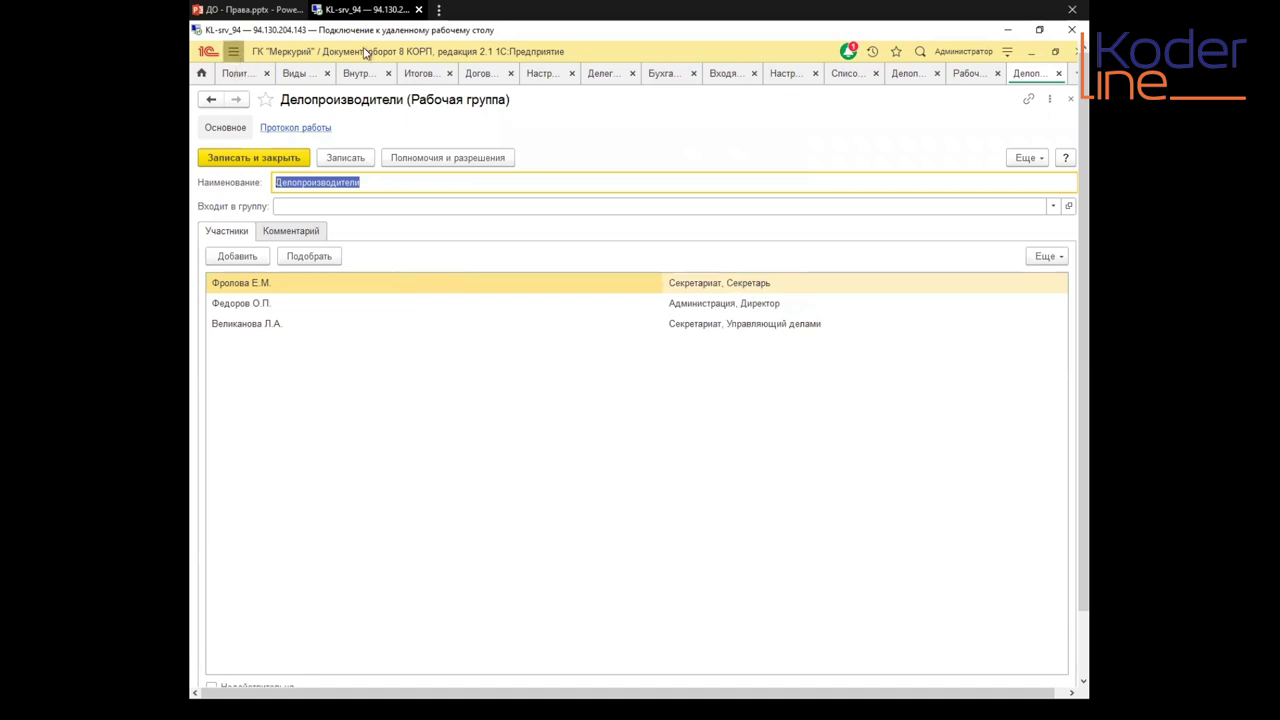
pyautogui.click(765, 98)
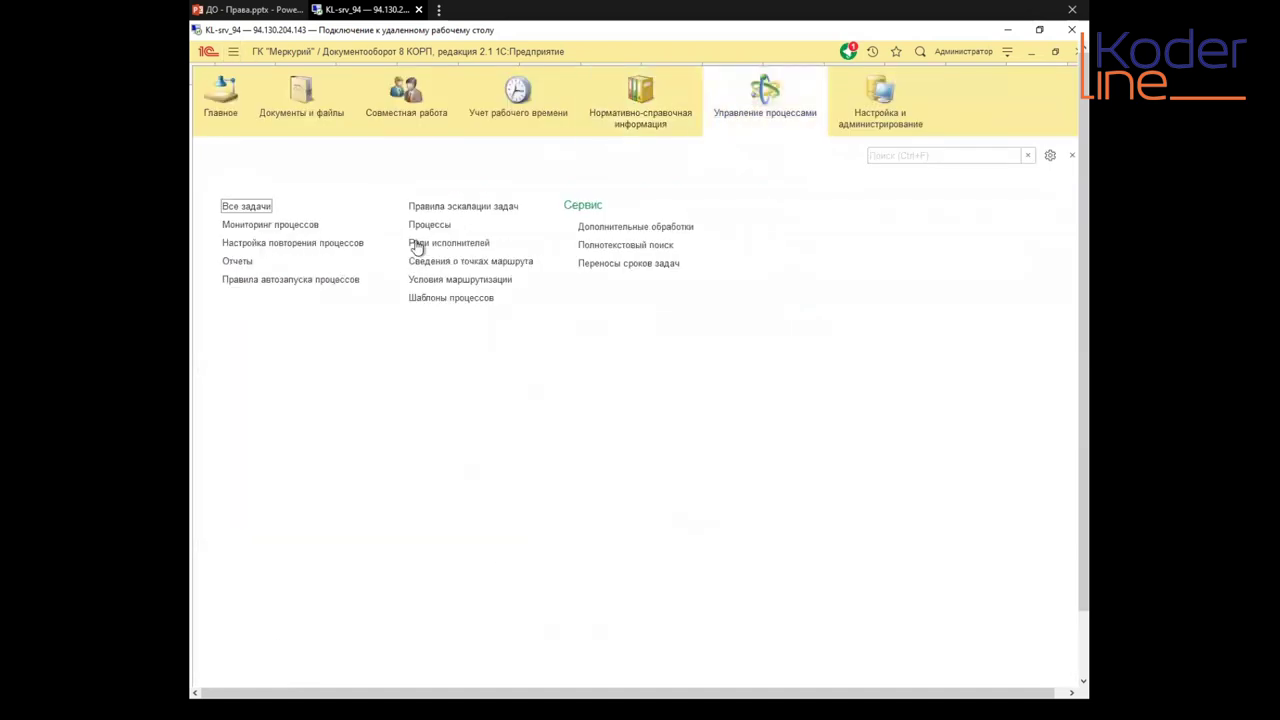
pyautogui.click(418, 243)
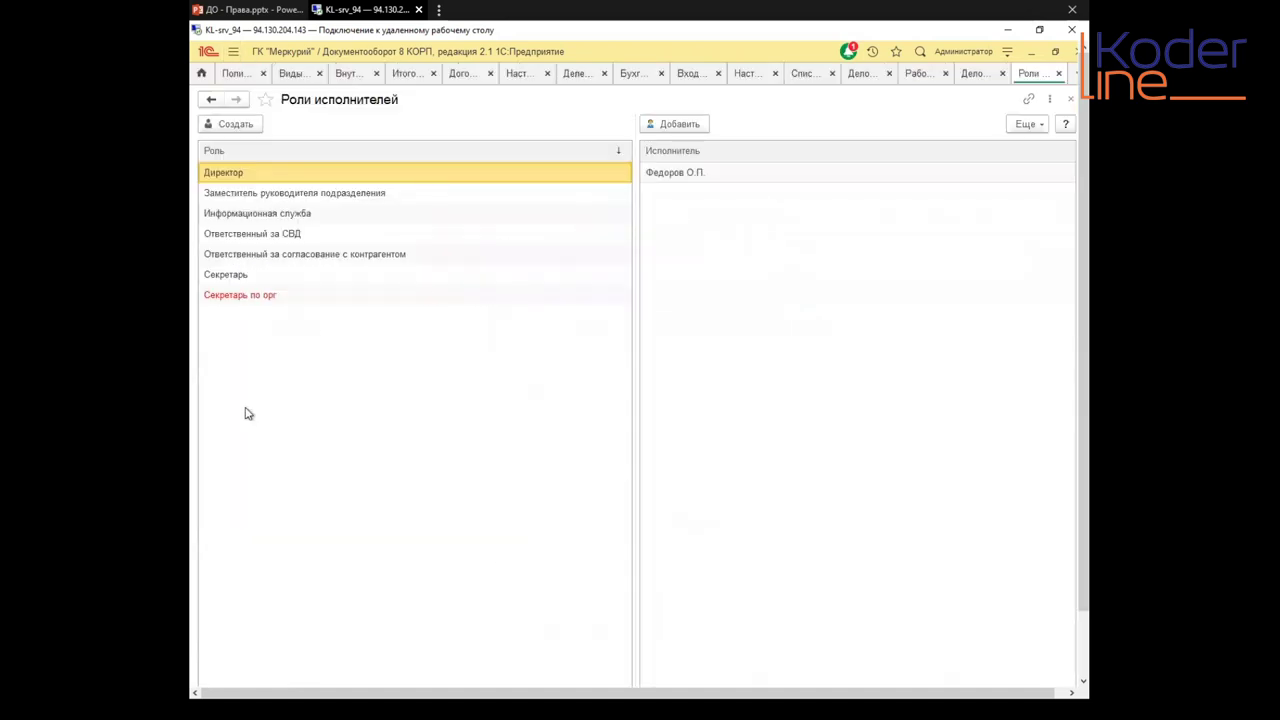
pyautogui.click(253, 192)
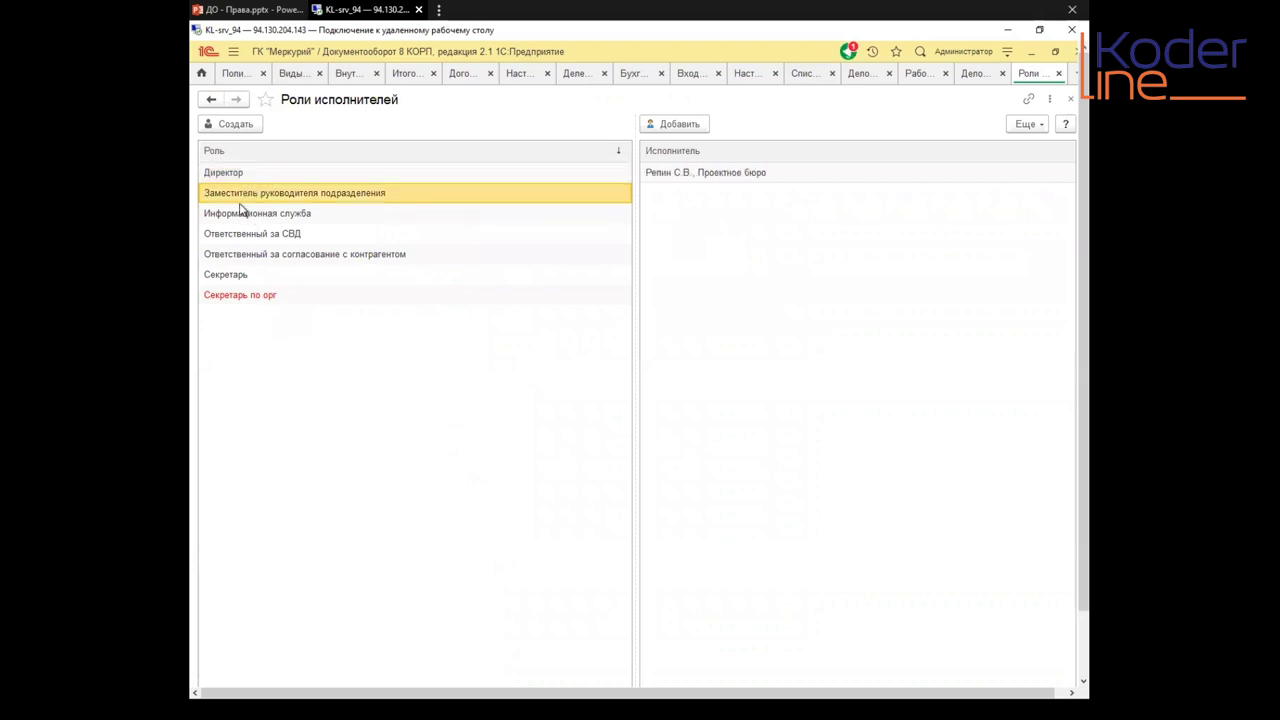
pyautogui.click(236, 276)
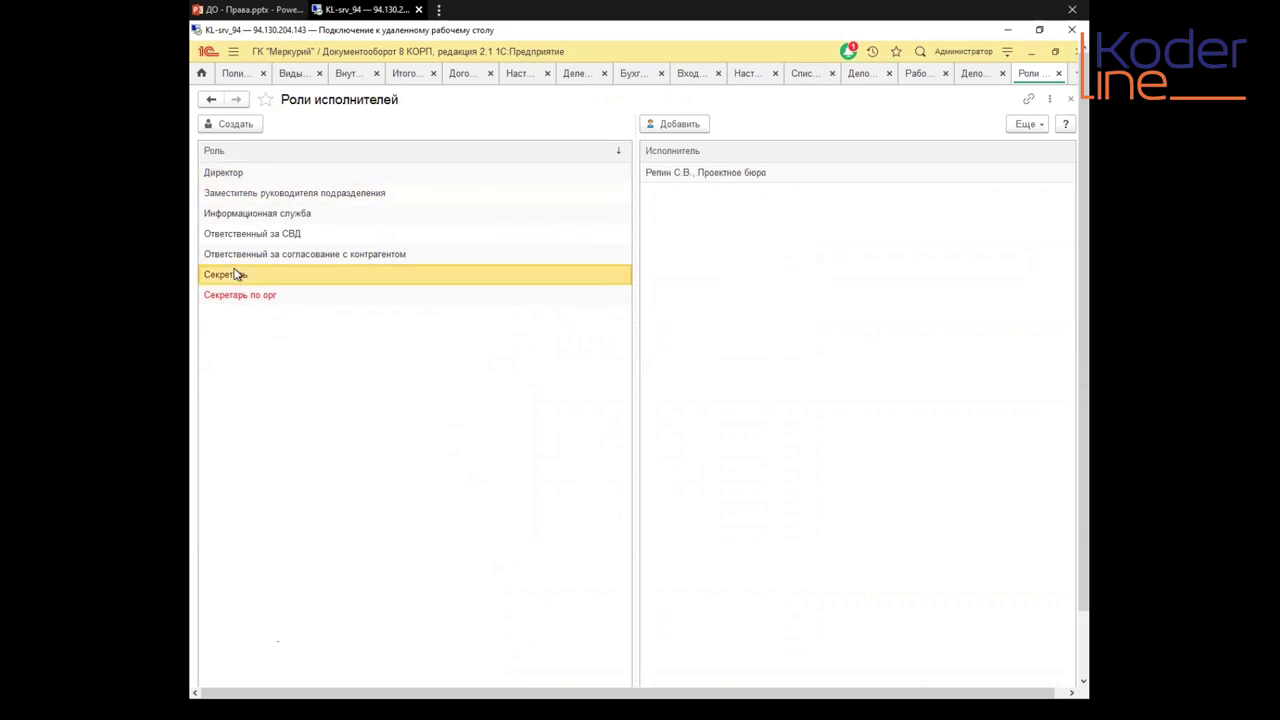
pyautogui.click(688, 176)
pyautogui.click(678, 193)
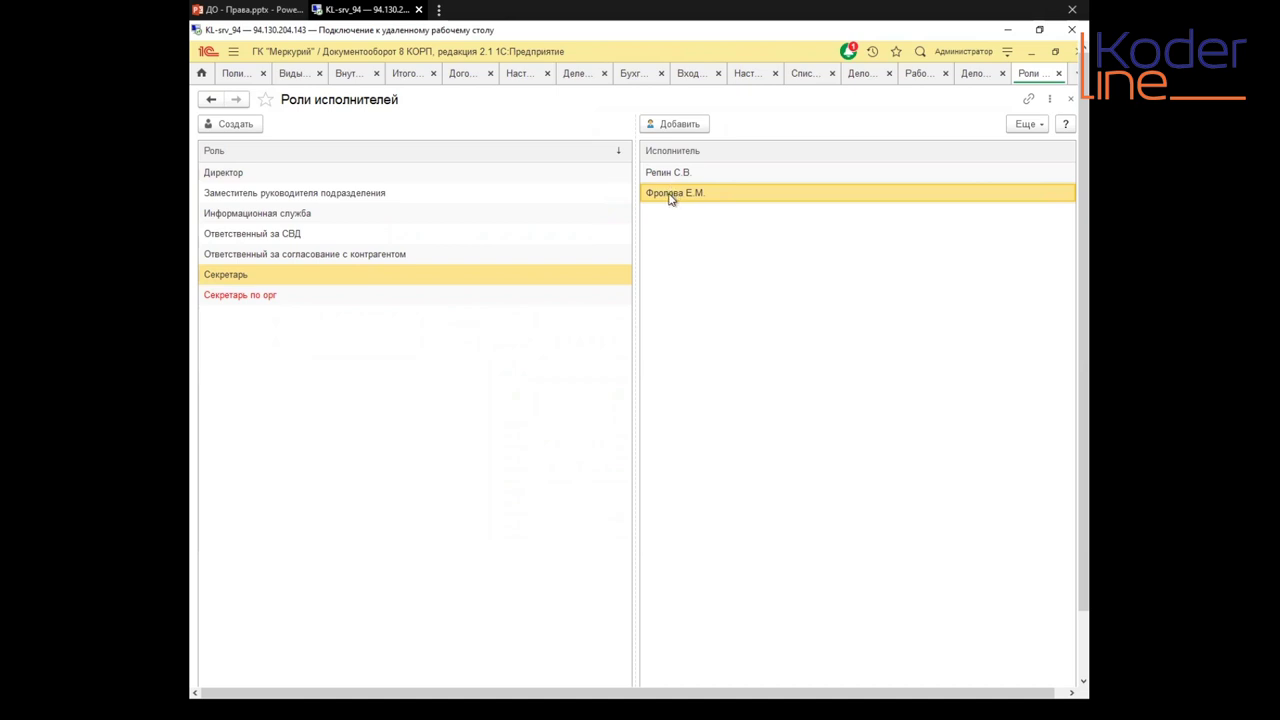
pyautogui.click(670, 173)
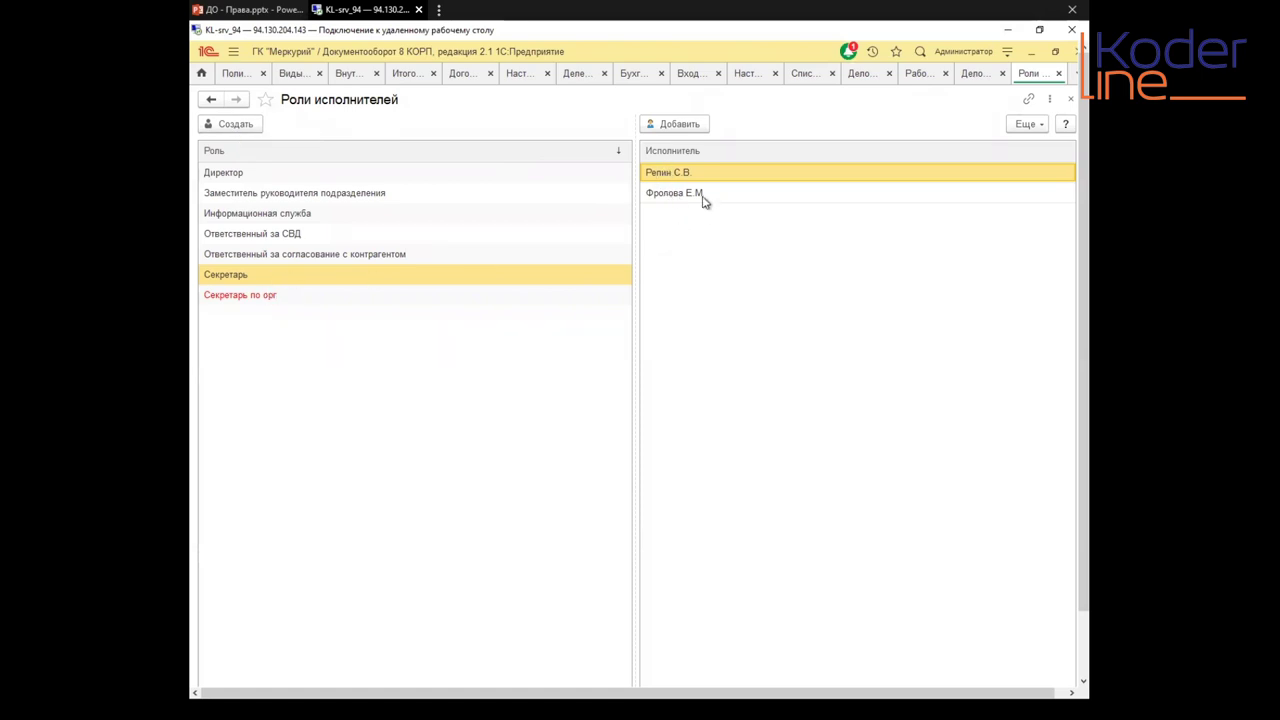
# Step: Open the «Секретарь» performer role, examine its addressing object settings and close it
pyautogui.click(222, 280)
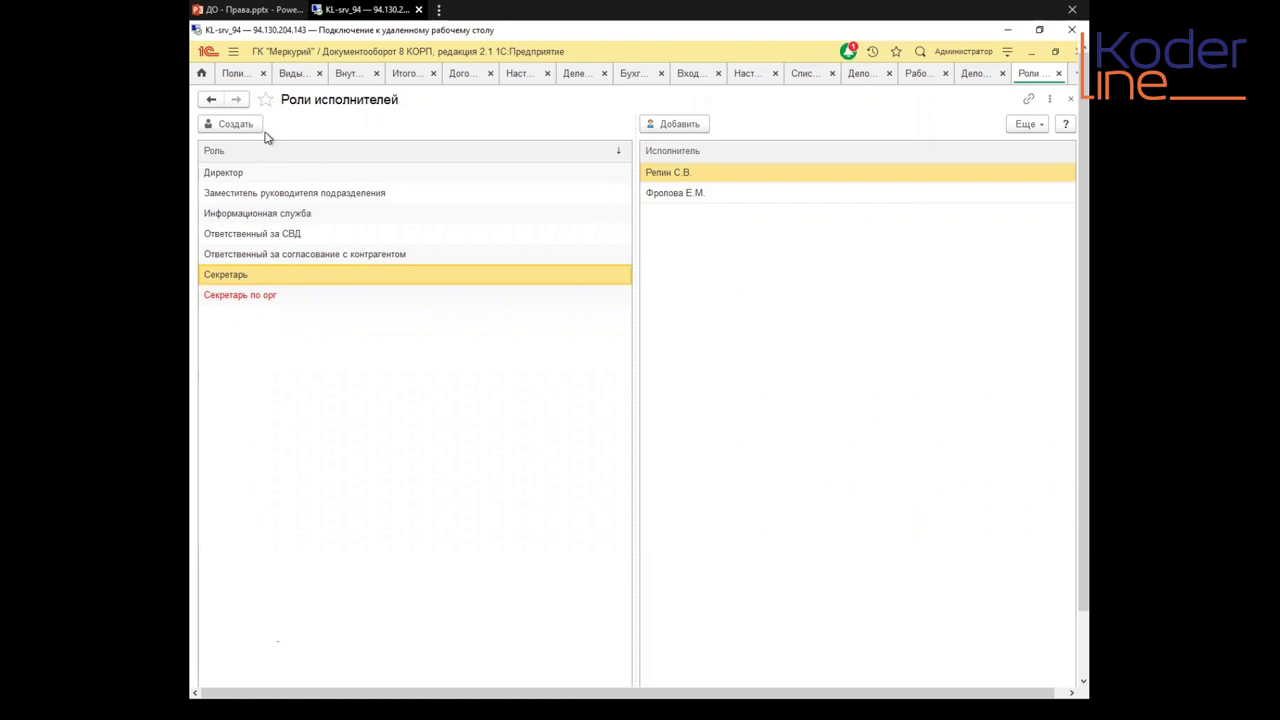
pyautogui.doubleClick(232, 278)
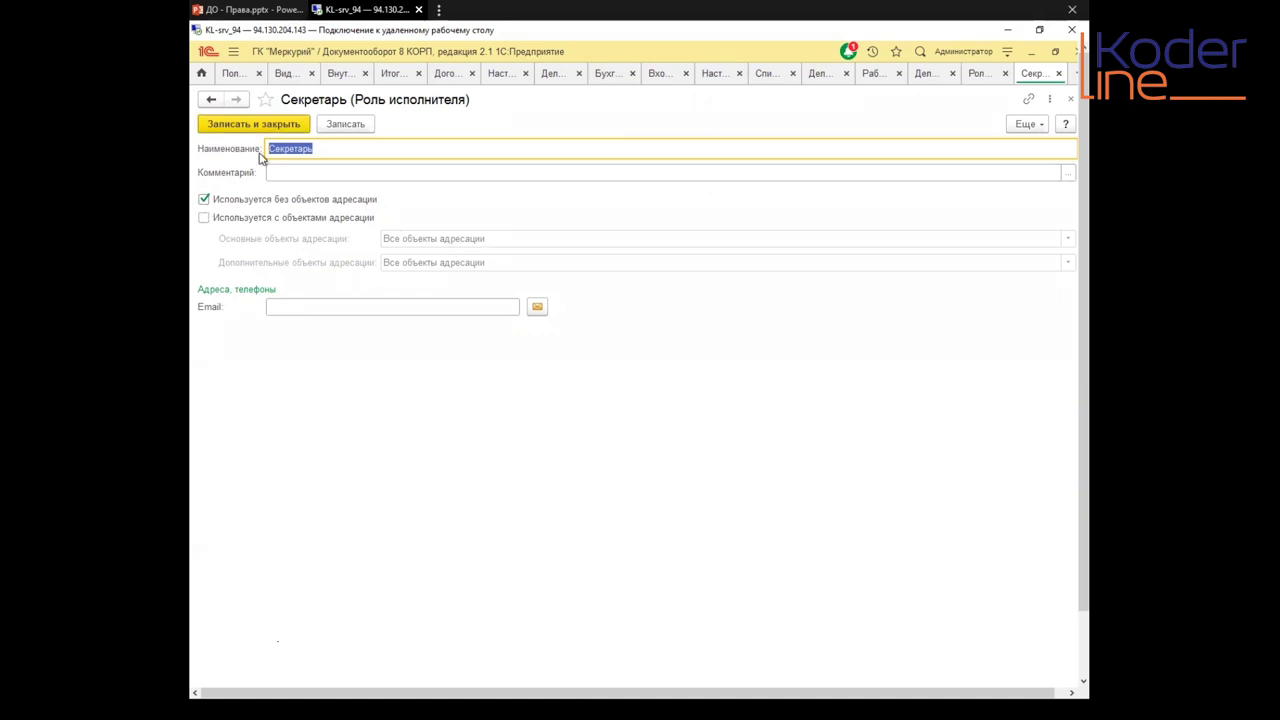
pyautogui.moveTo(227, 201)
pyautogui.click(1069, 103)
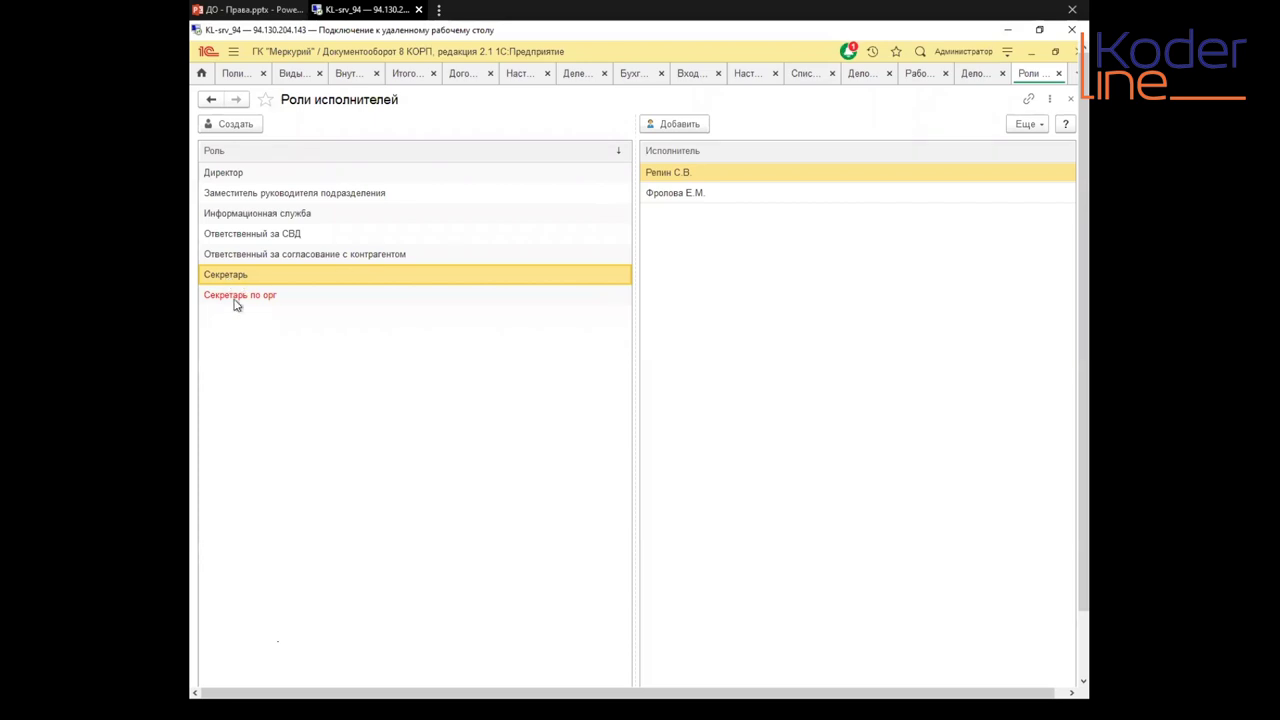
# Step: Open the «Секретарь по орг» performer role and view the full list of available main addressing objects
pyautogui.click(237, 296)
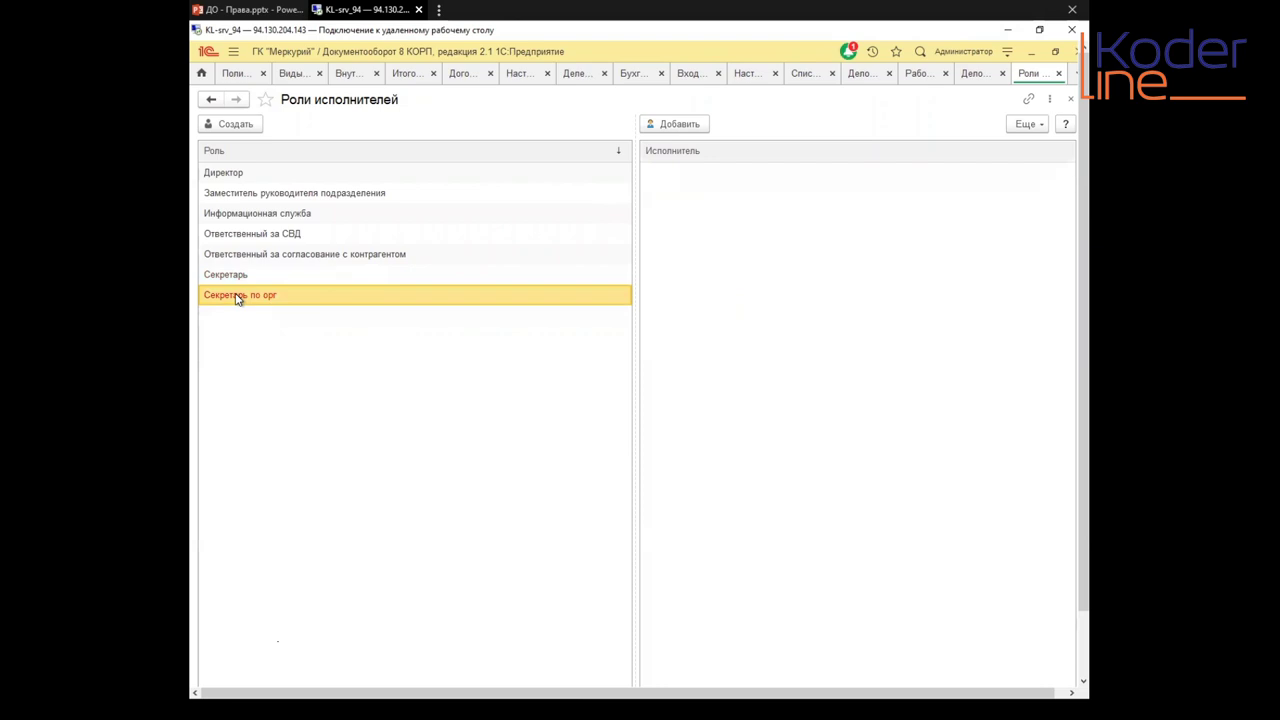
pyautogui.doubleClick(237, 296)
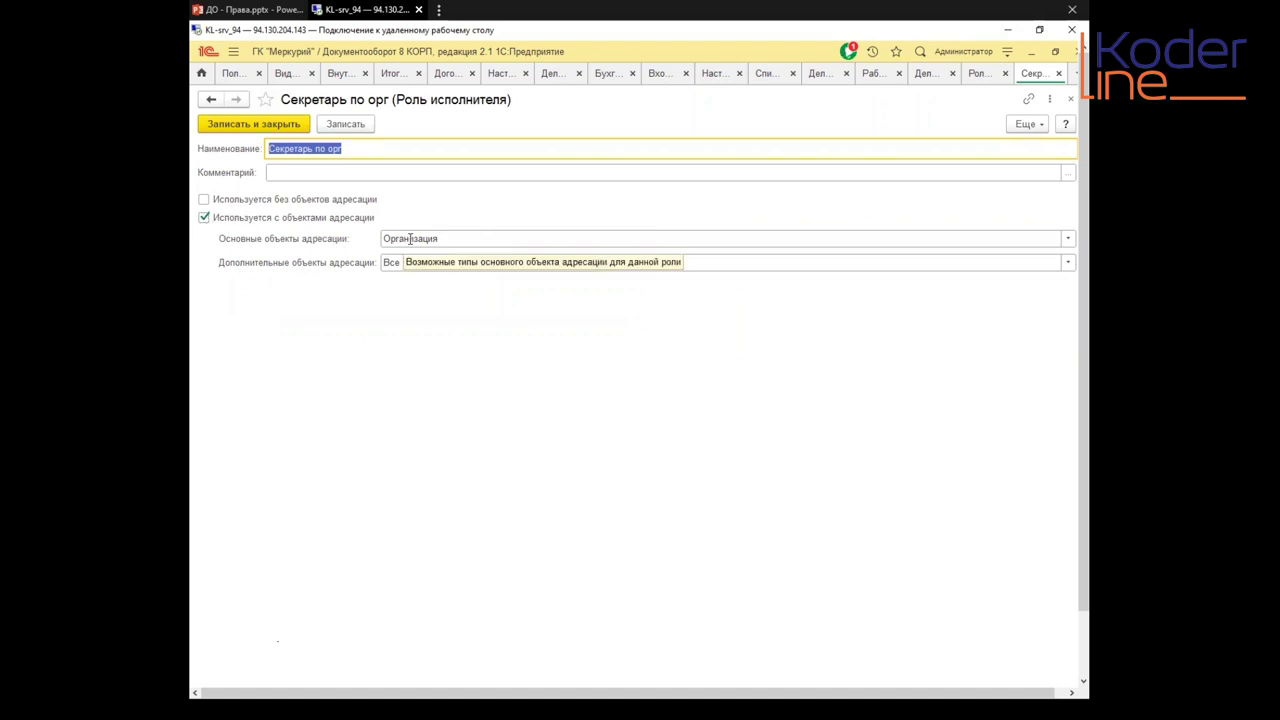
pyautogui.click(1066, 241)
pyautogui.click(413, 292)
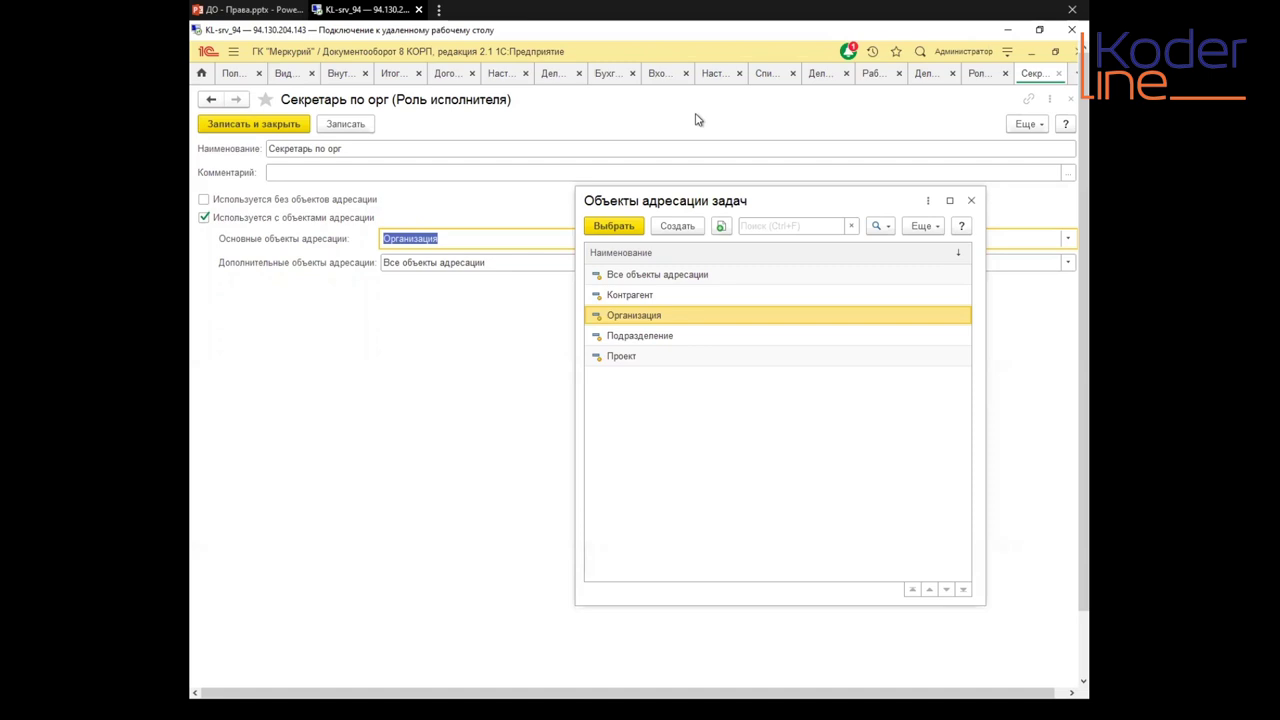
# Step: Examine the addressing object types «Подразделение» and «Организация» and close the list without choosing another type
pyautogui.click(633, 337)
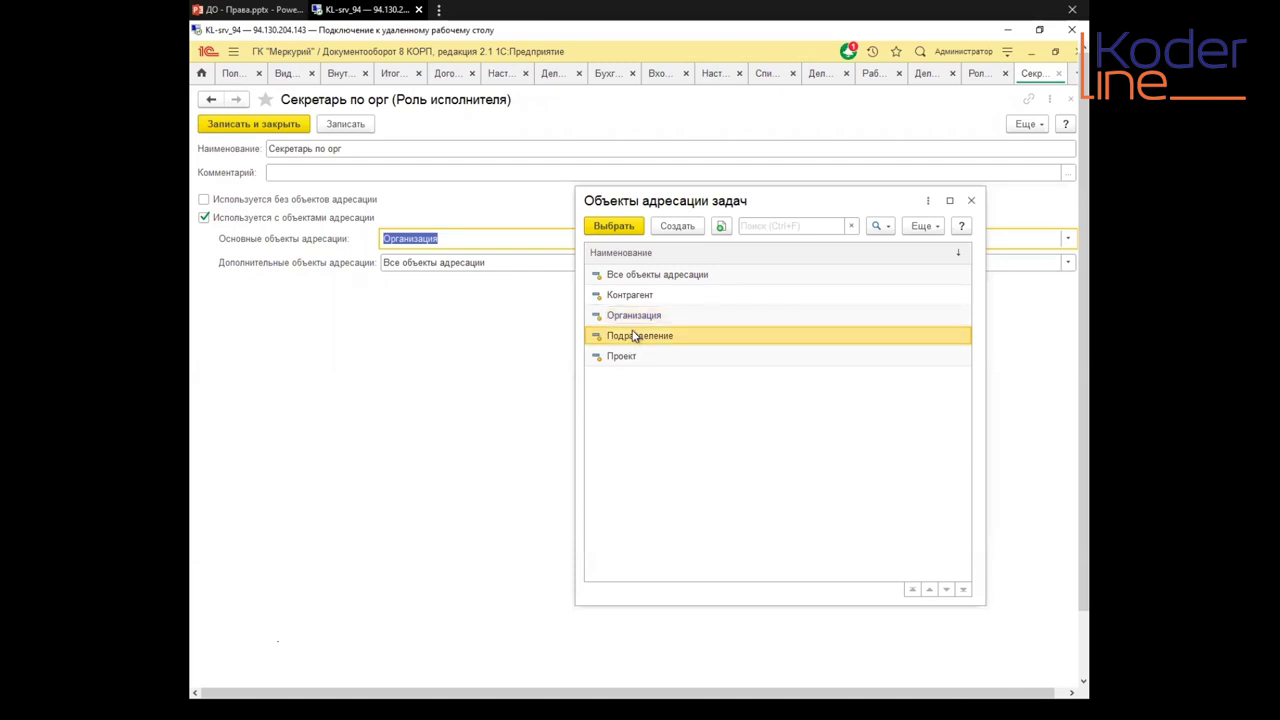
pyautogui.click(640, 317)
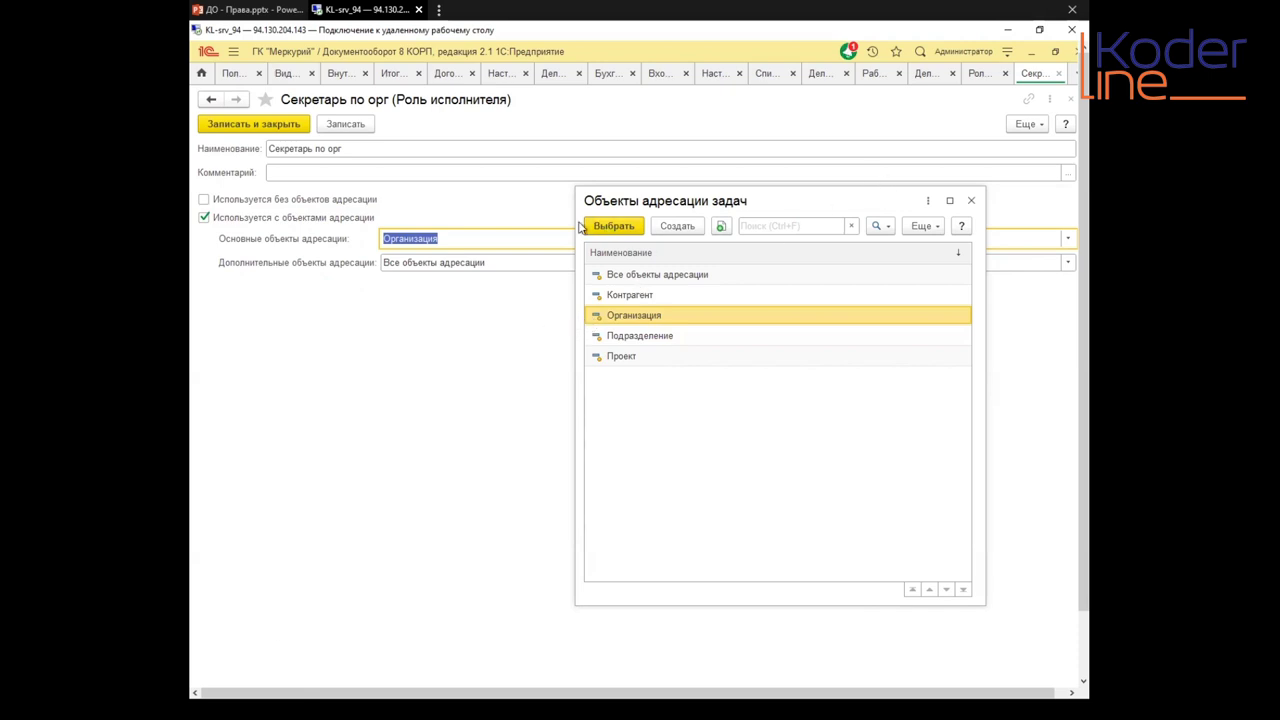
pyautogui.click(971, 202)
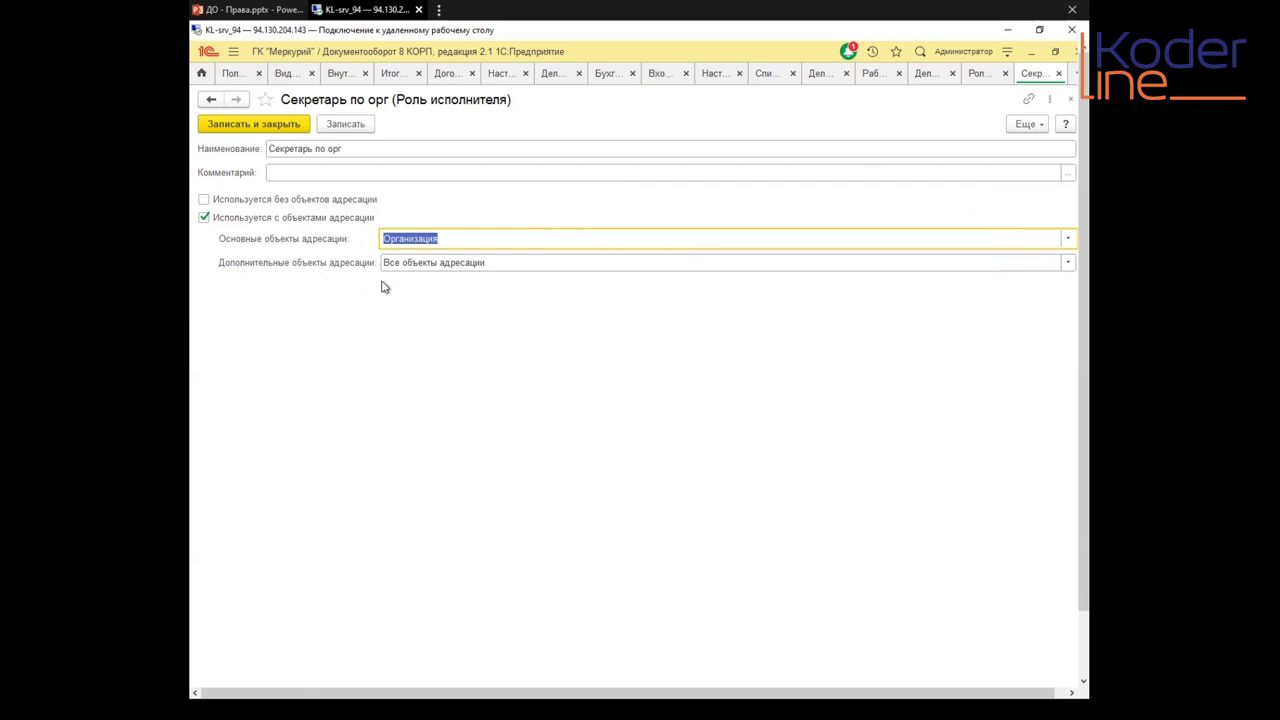
# Step: Turn the use of the «Секретарь по орг» role with addressing objects off and back on
pyautogui.click(295, 148)
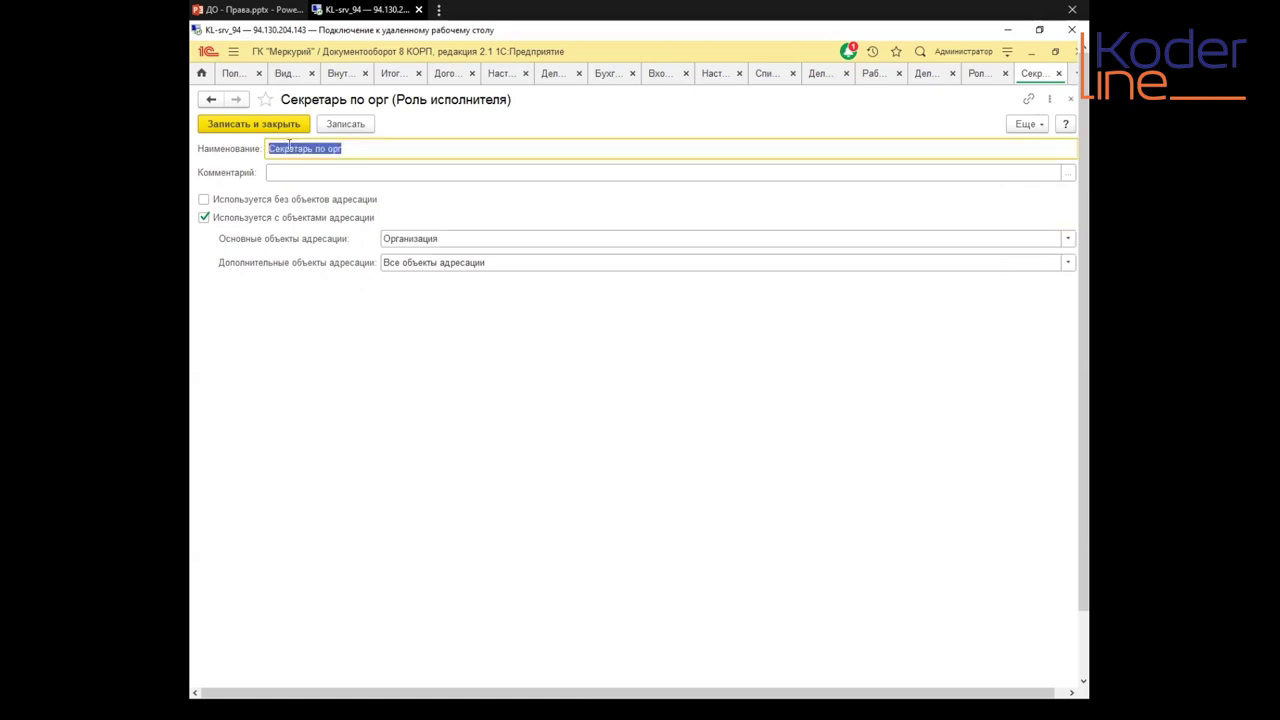
pyautogui.click(302, 148)
pyautogui.click(308, 220)
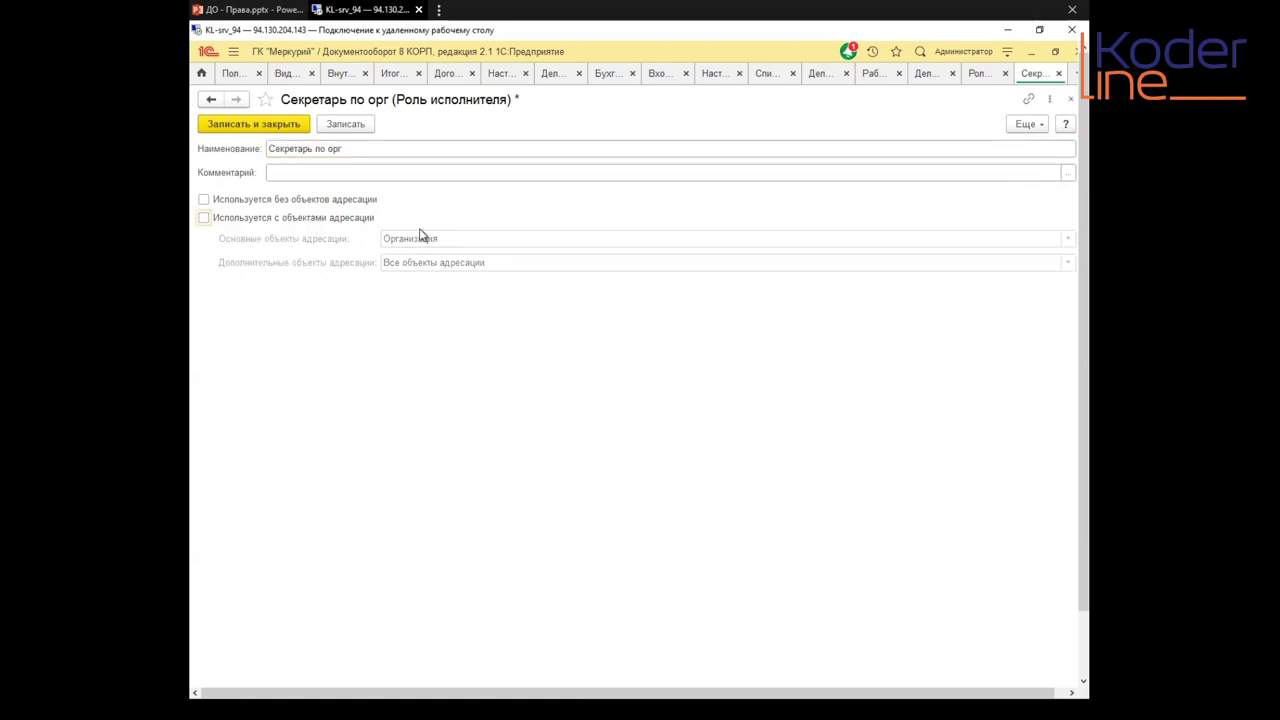
pyautogui.click(258, 218)
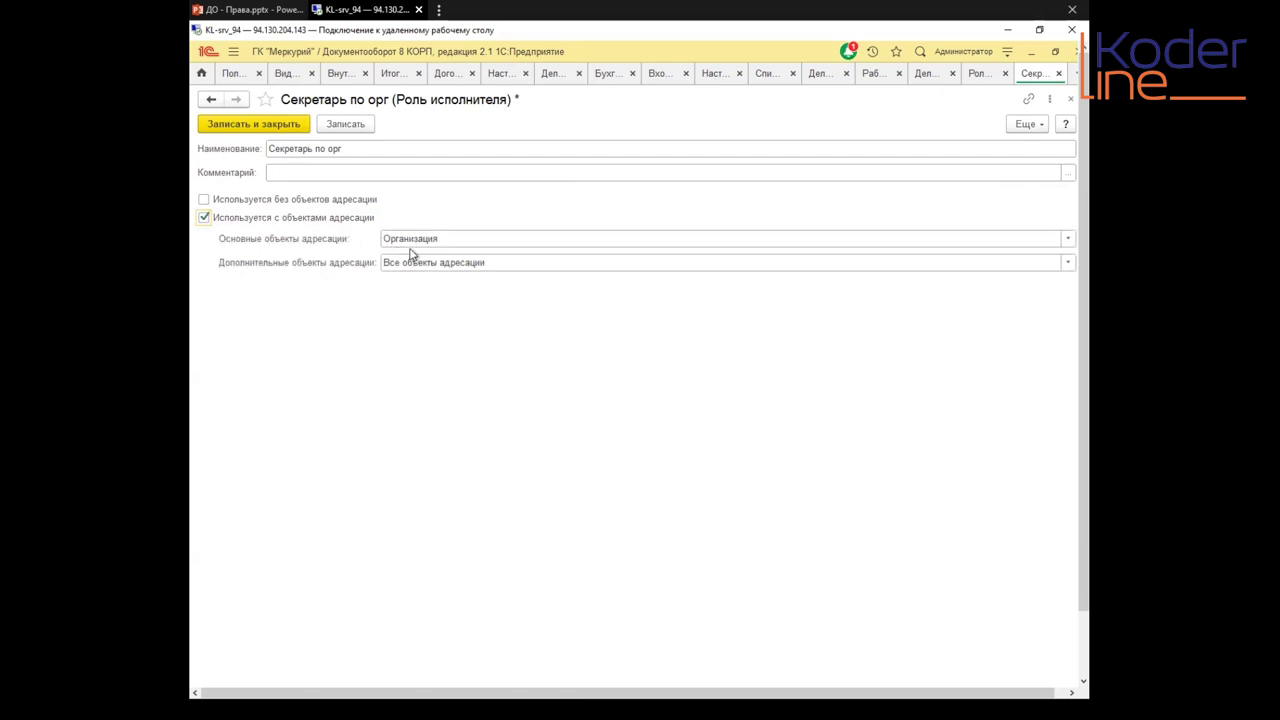
# Step: Clear the additional addressing objects of the «Секретарь по орг» role and close the role with its changes saved
pyautogui.rightClick(769, 262)
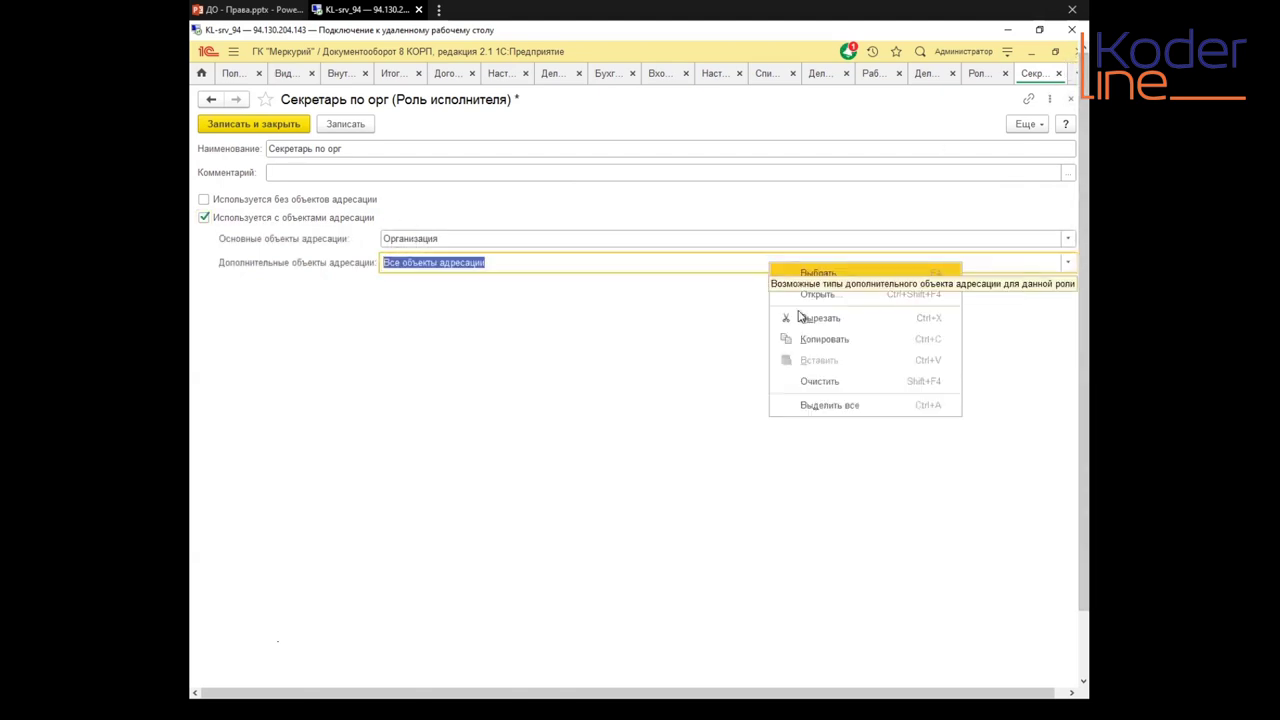
pyautogui.click(838, 381)
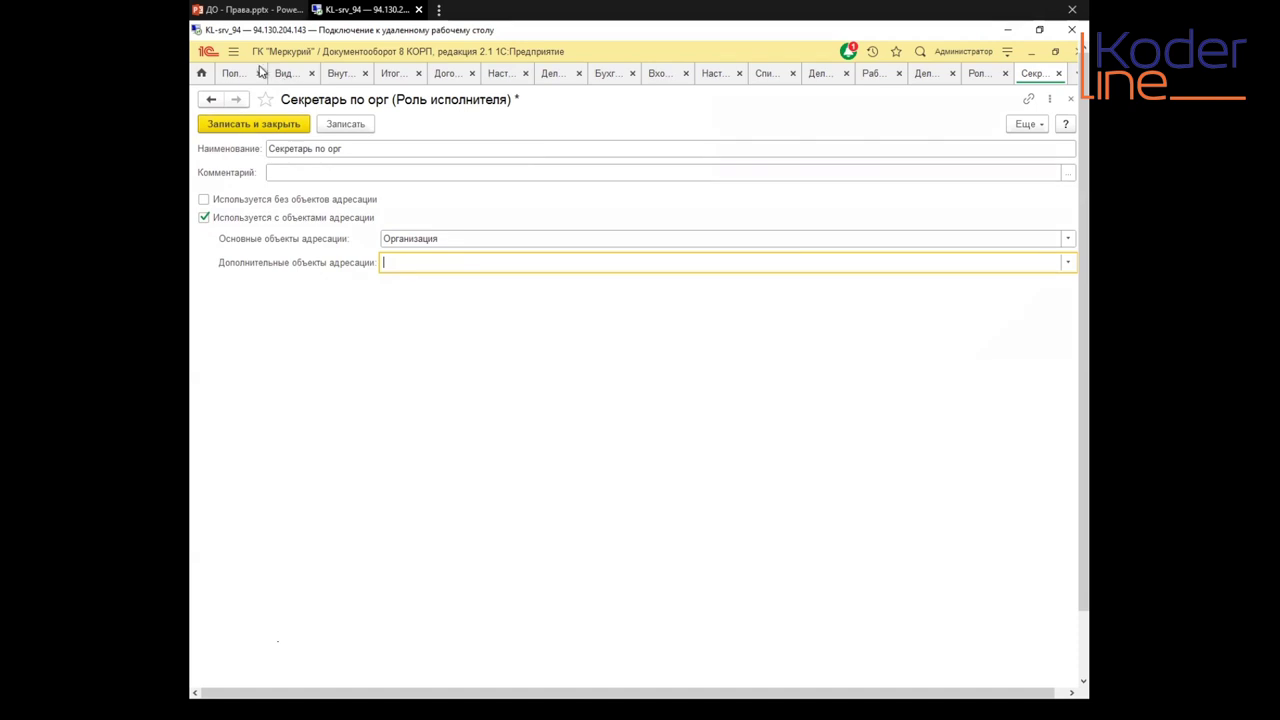
pyautogui.click(1070, 99)
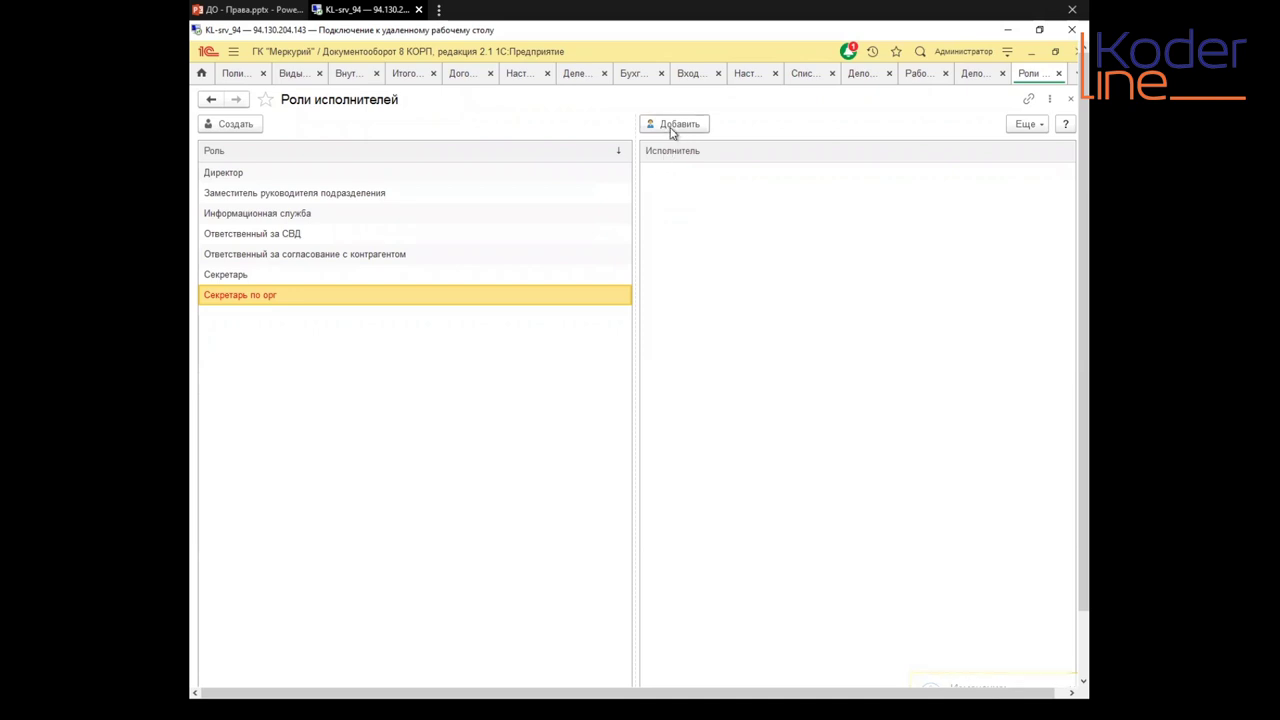
# Step: Add a performer to the «Секретарь по орг» role for the organization ООО "Меркурий Проект" and save the record
pyautogui.click(673, 128)
pyautogui.click(1001, 233)
pyautogui.click(874, 259)
pyautogui.click(848, 255)
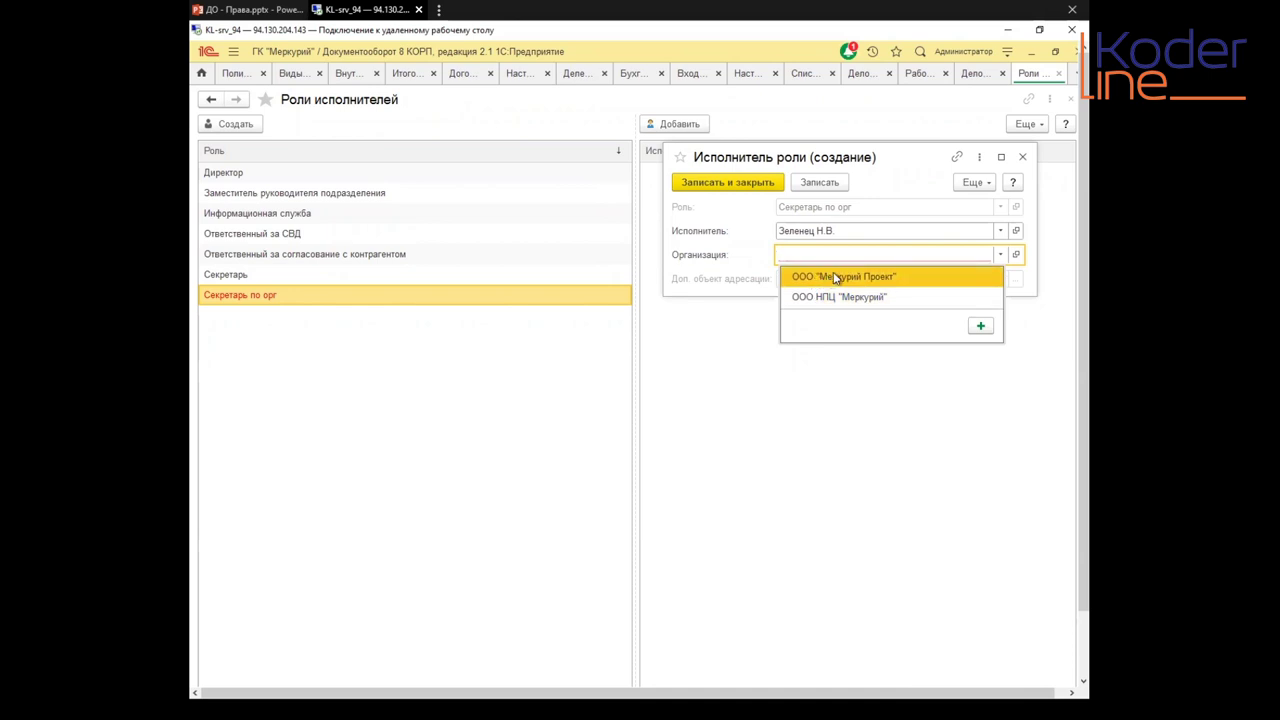
pyautogui.click(828, 279)
pyautogui.click(733, 182)
# Step: Start a second performer record for «Секретарь по орг» and choose a different employee from the «Все пользователи» working group
pyautogui.rightClick(689, 207)
pyautogui.click(737, 219)
pyautogui.click(999, 231)
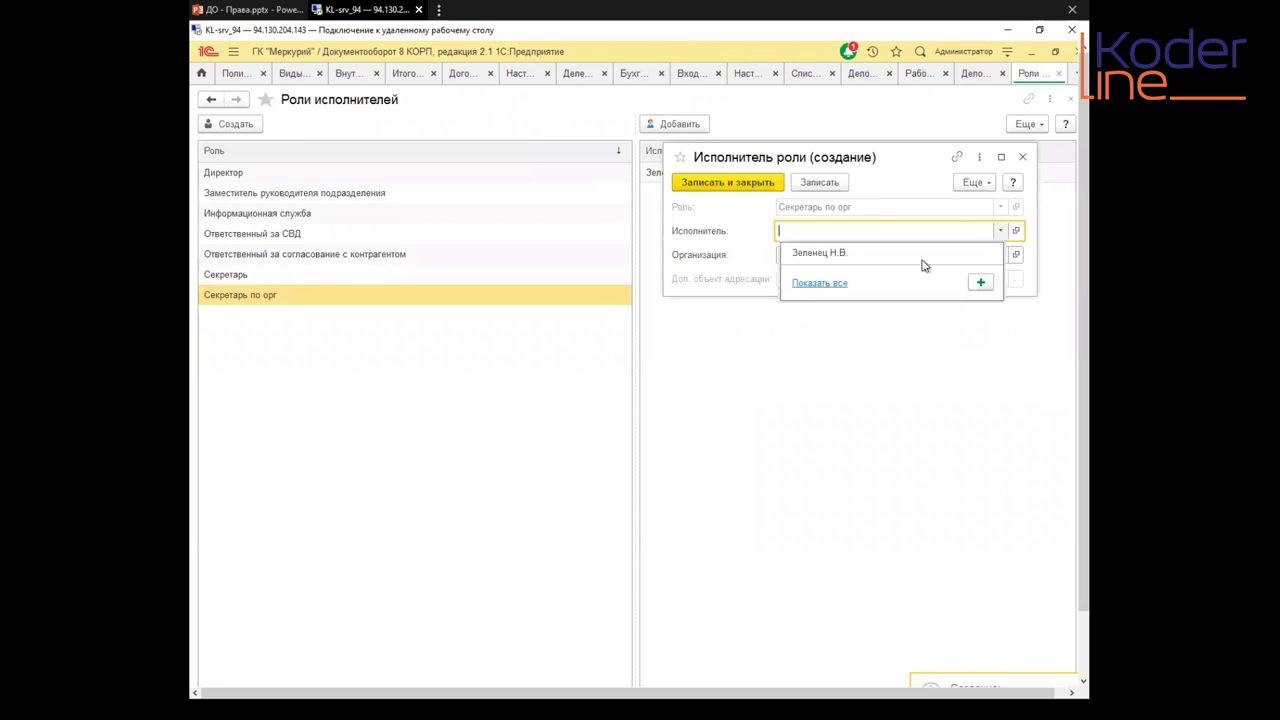
pyautogui.click(812, 284)
pyautogui.click(396, 279)
pyautogui.click(409, 300)
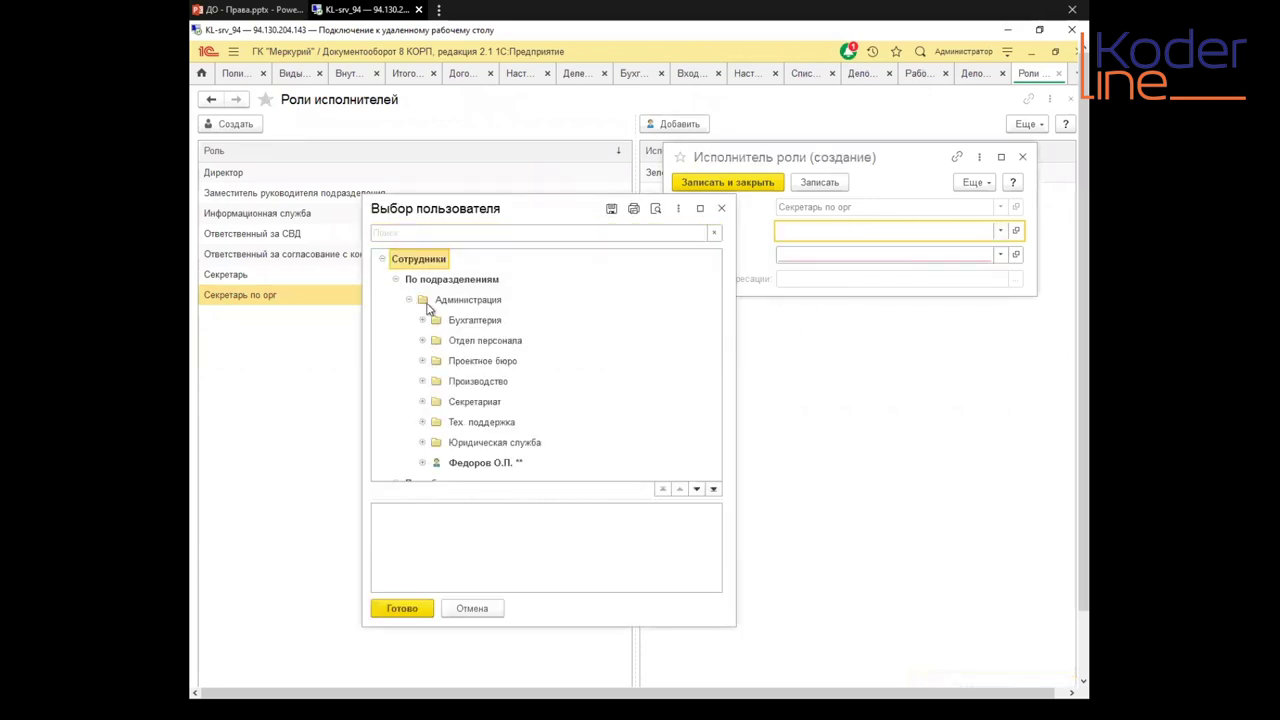
pyautogui.click(404, 303)
pyautogui.click(409, 300)
pyautogui.click(396, 279)
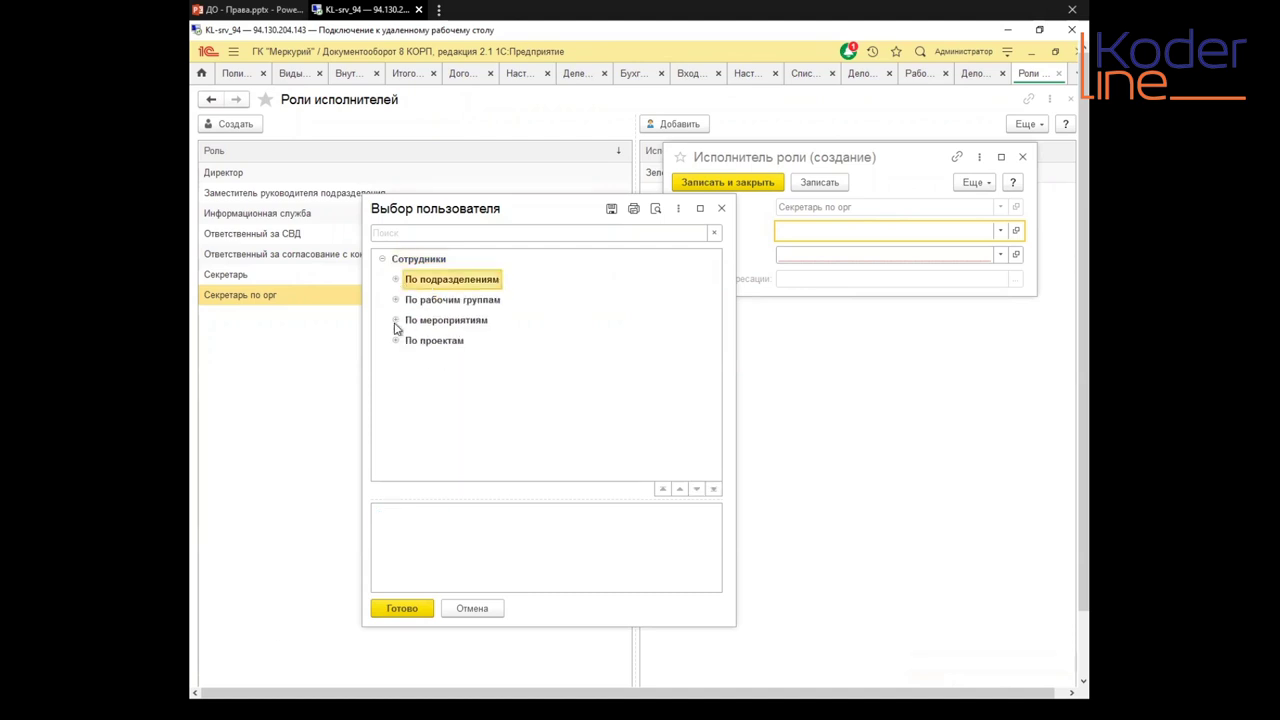
pyautogui.click(396, 300)
pyautogui.click(409, 320)
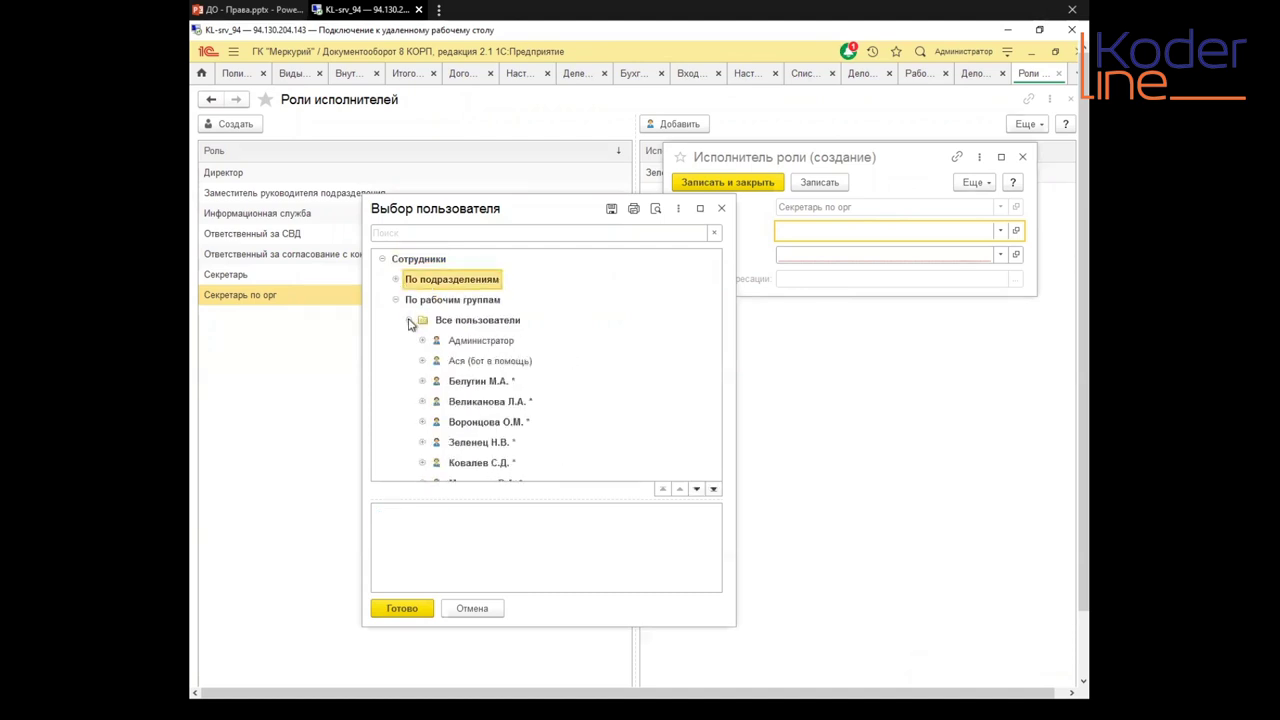
pyautogui.scroll(-1, 470, 380)
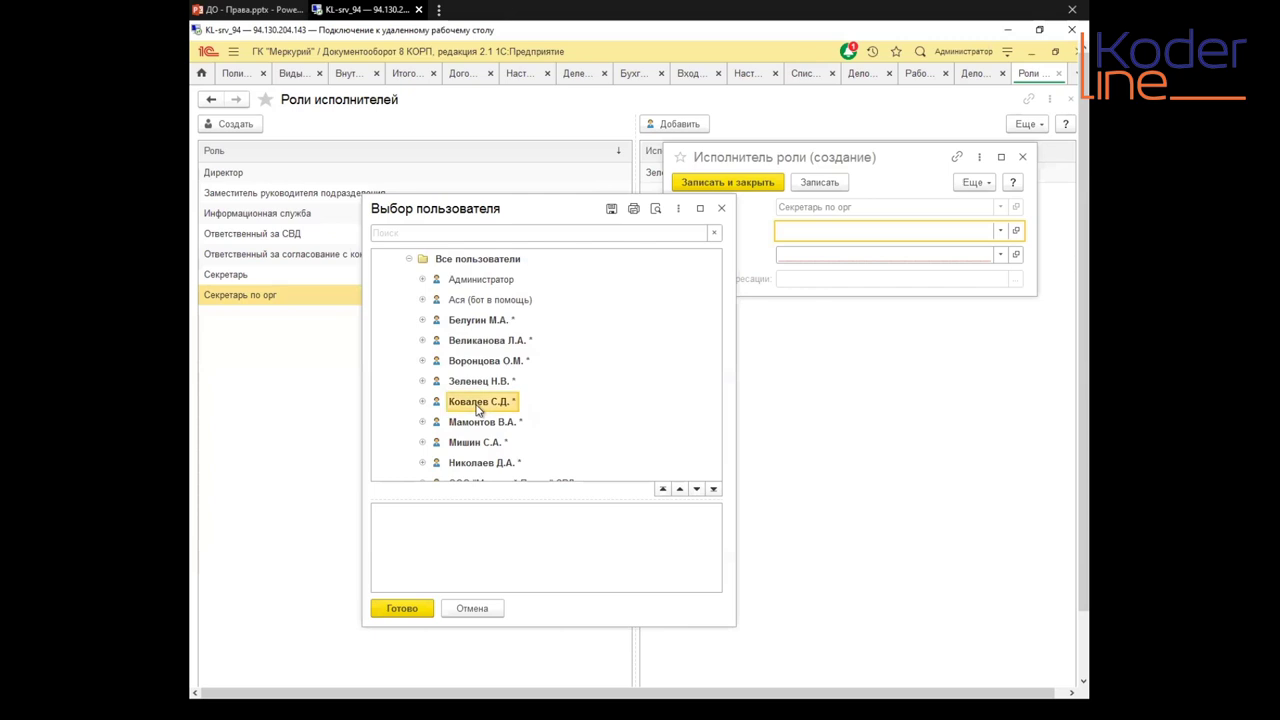
pyautogui.doubleClick(480, 401)
# Step: Set the second performer's organization to ООО НПЦ "Меркурий" and save the record
pyautogui.click(825, 254)
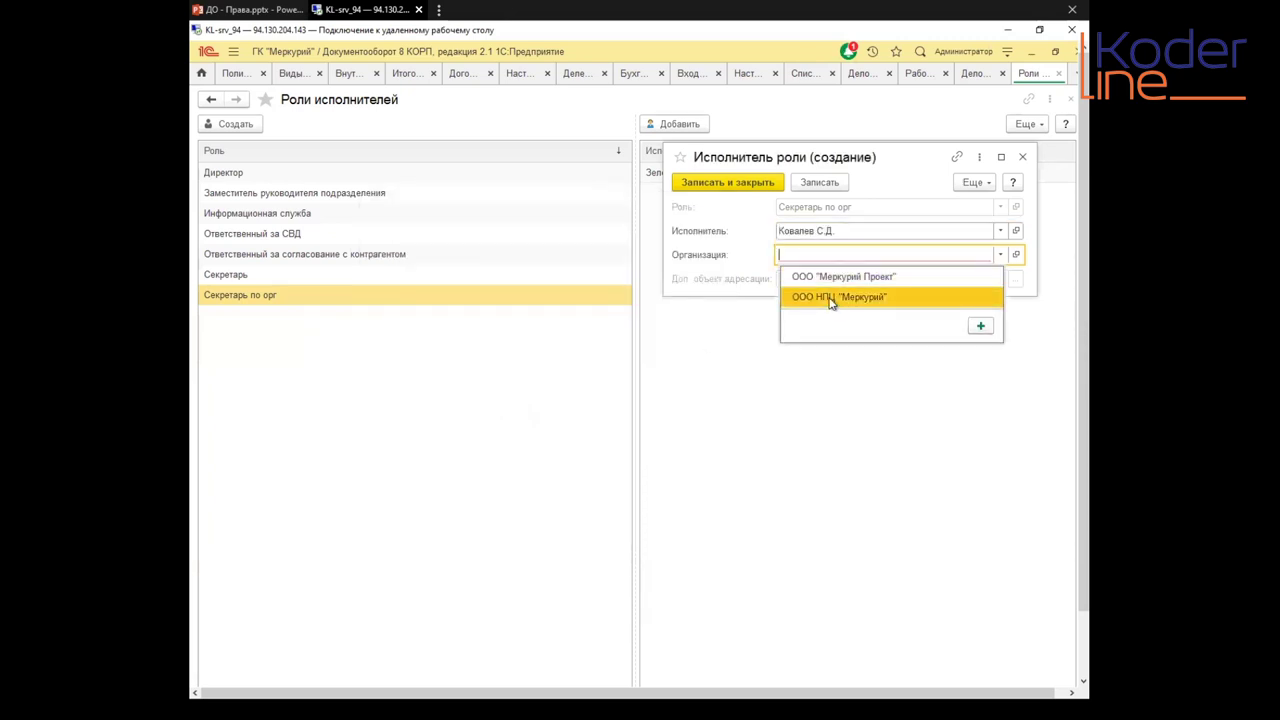
pyautogui.click(825, 298)
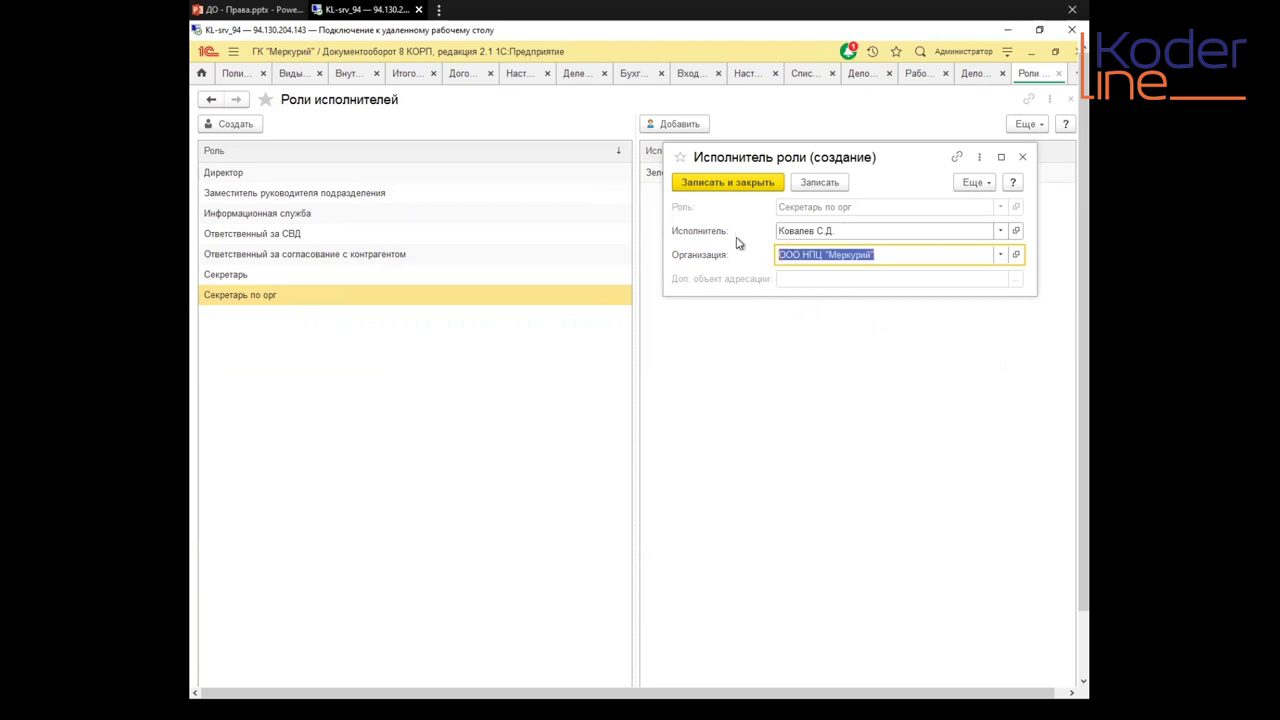
pyautogui.click(703, 187)
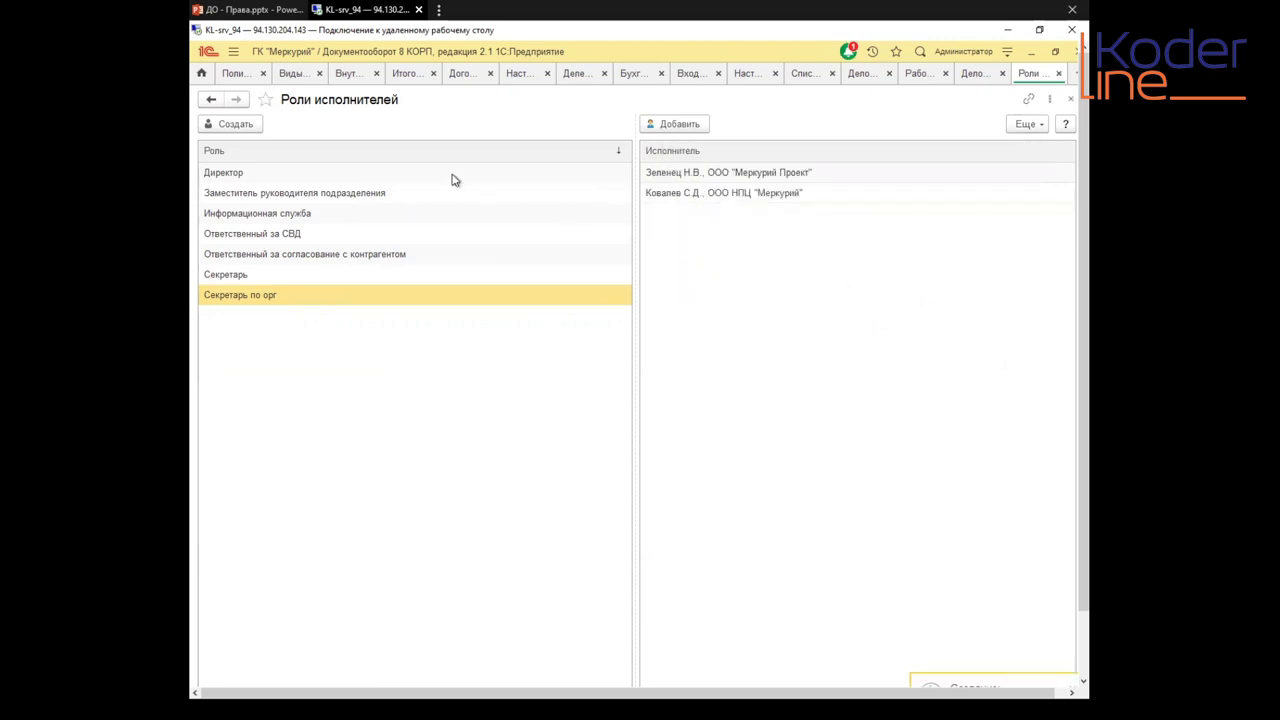
# Step: Compare the two performers of the «Секретарь по орг» role and the organization each one is assigned to
pyautogui.click(236, 298)
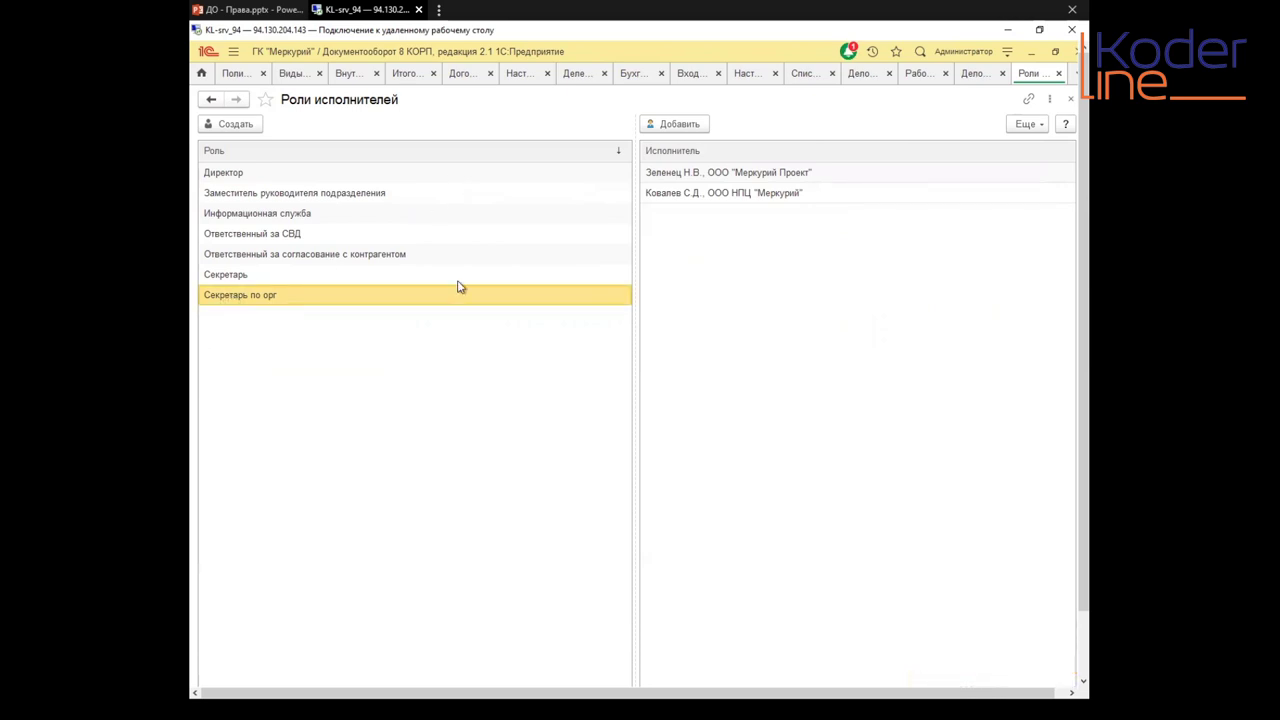
pyautogui.click(751, 177)
pyautogui.click(748, 202)
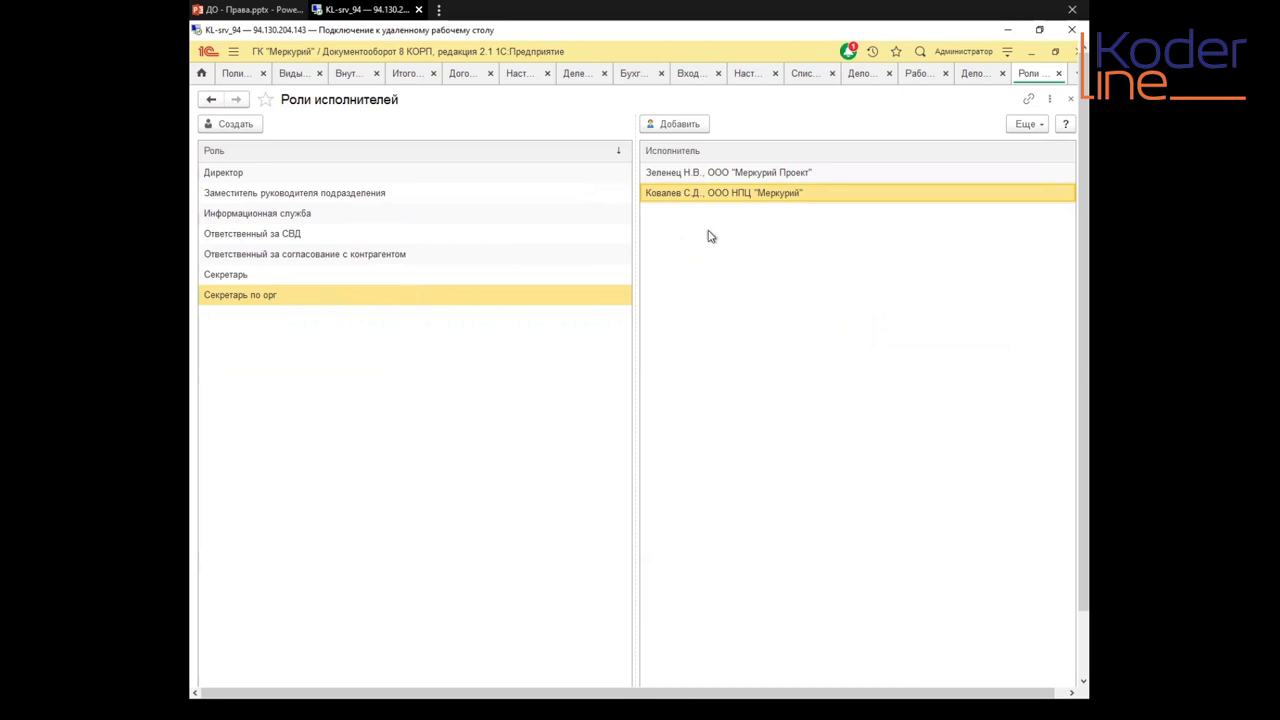
pyautogui.click(714, 178)
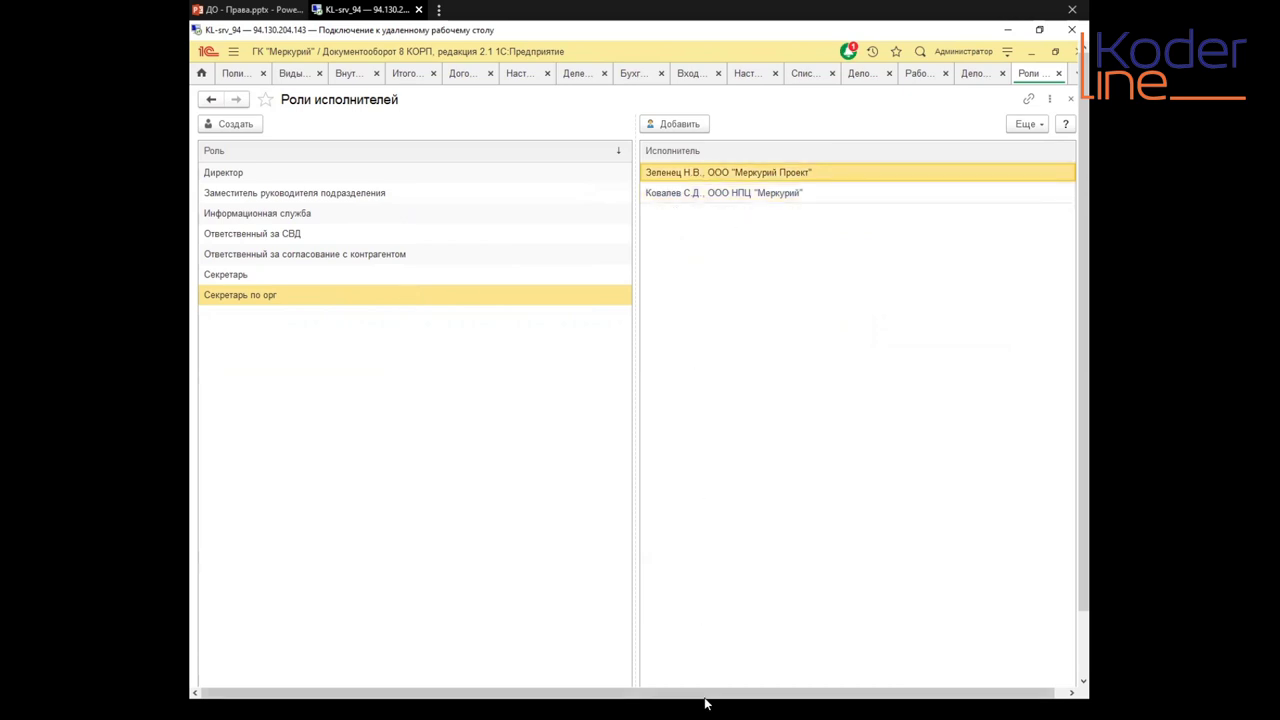
pyautogui.click(684, 196)
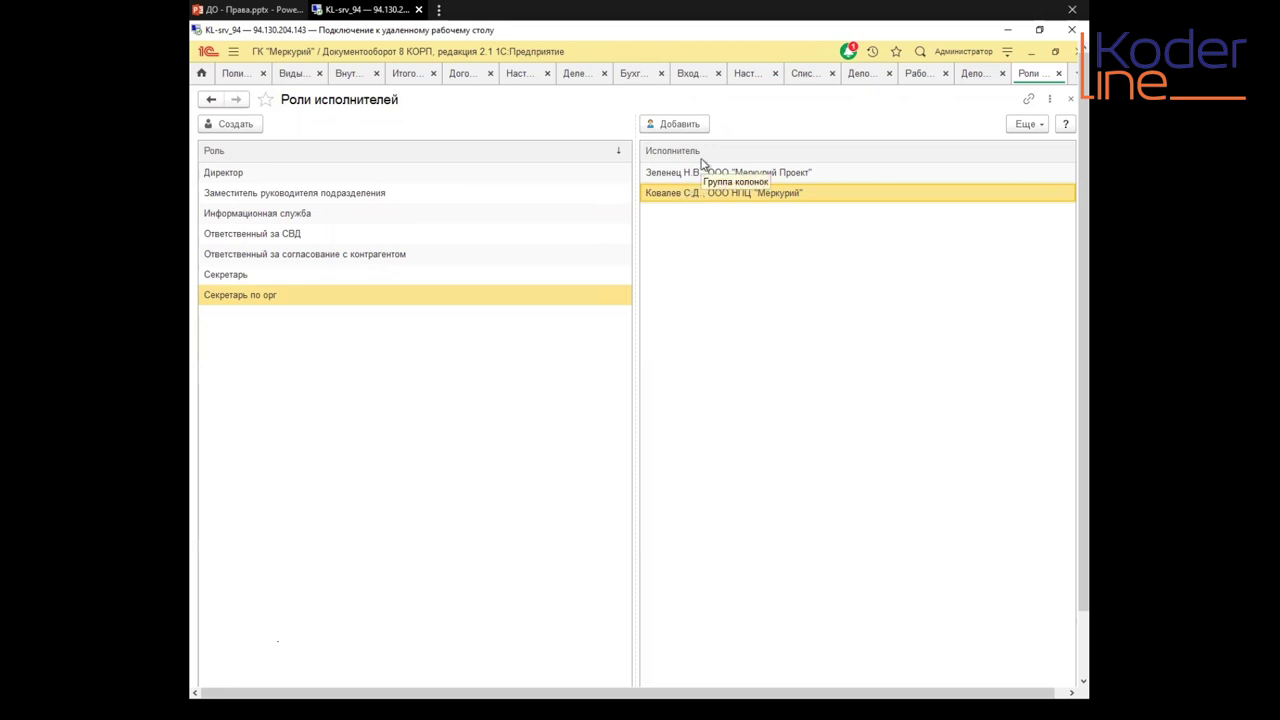
pyautogui.click(692, 172)
pyautogui.click(683, 198)
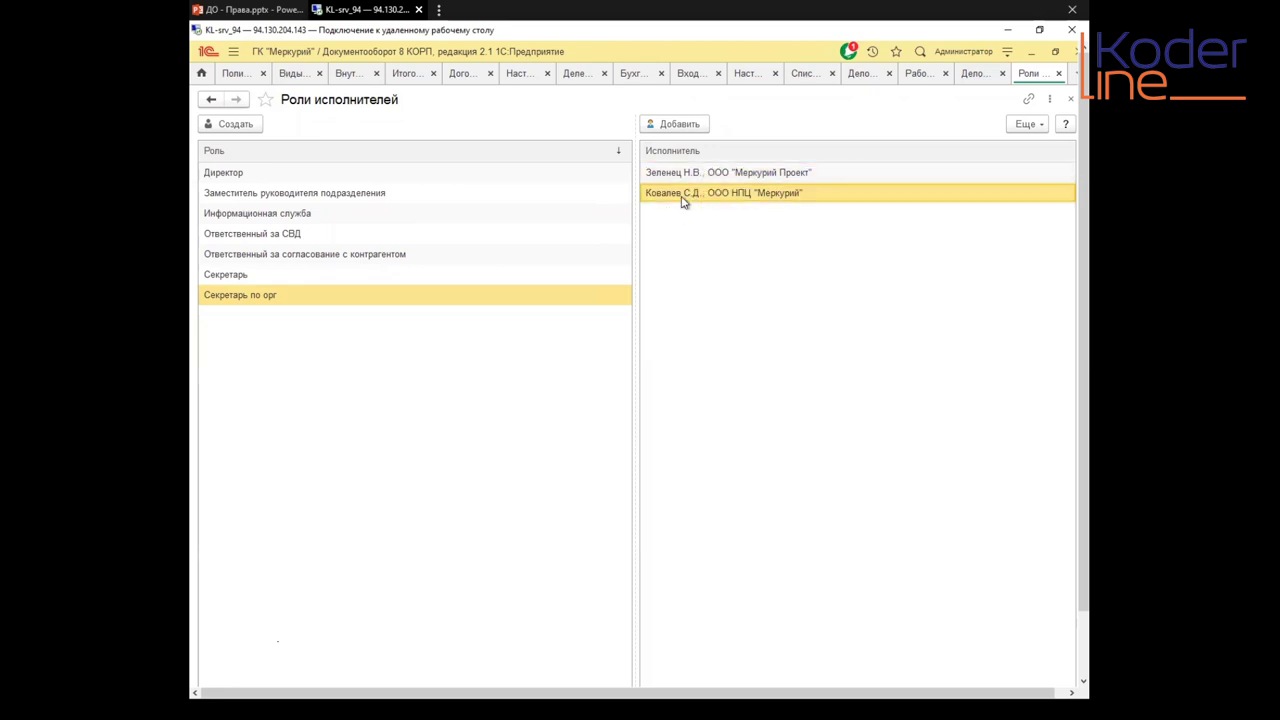
pyautogui.click(296, 302)
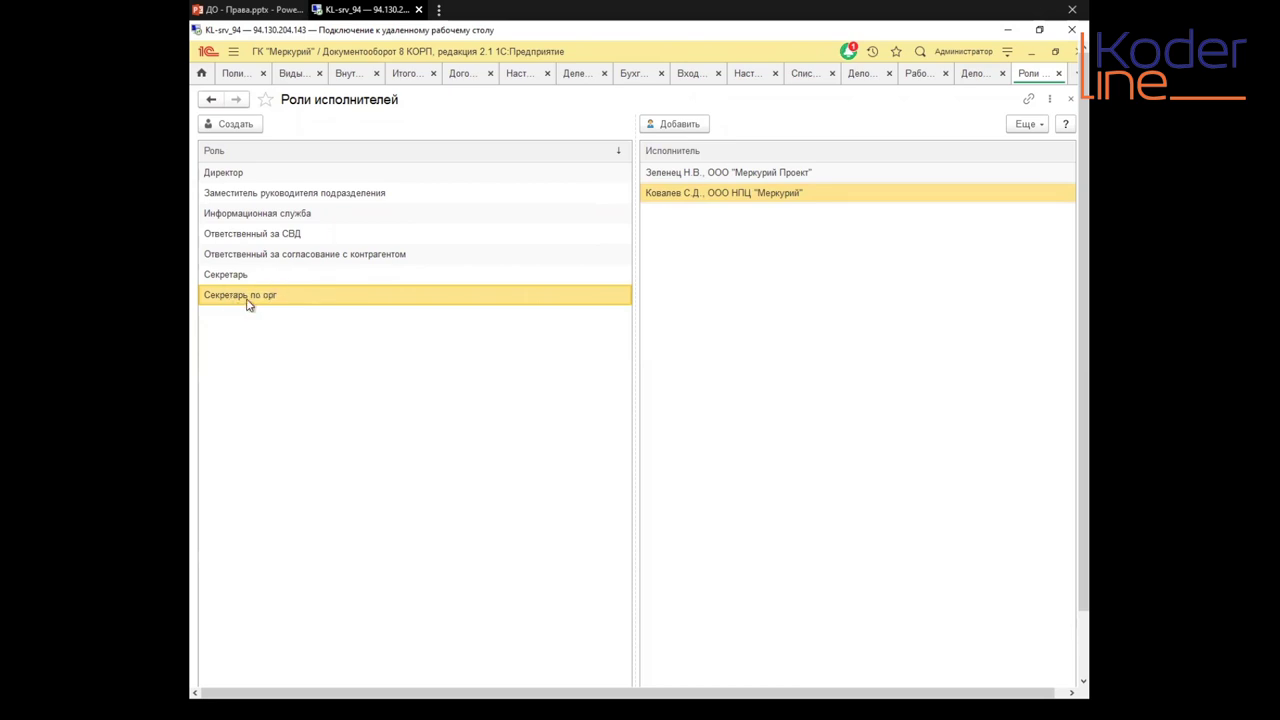
pyautogui.click(665, 177)
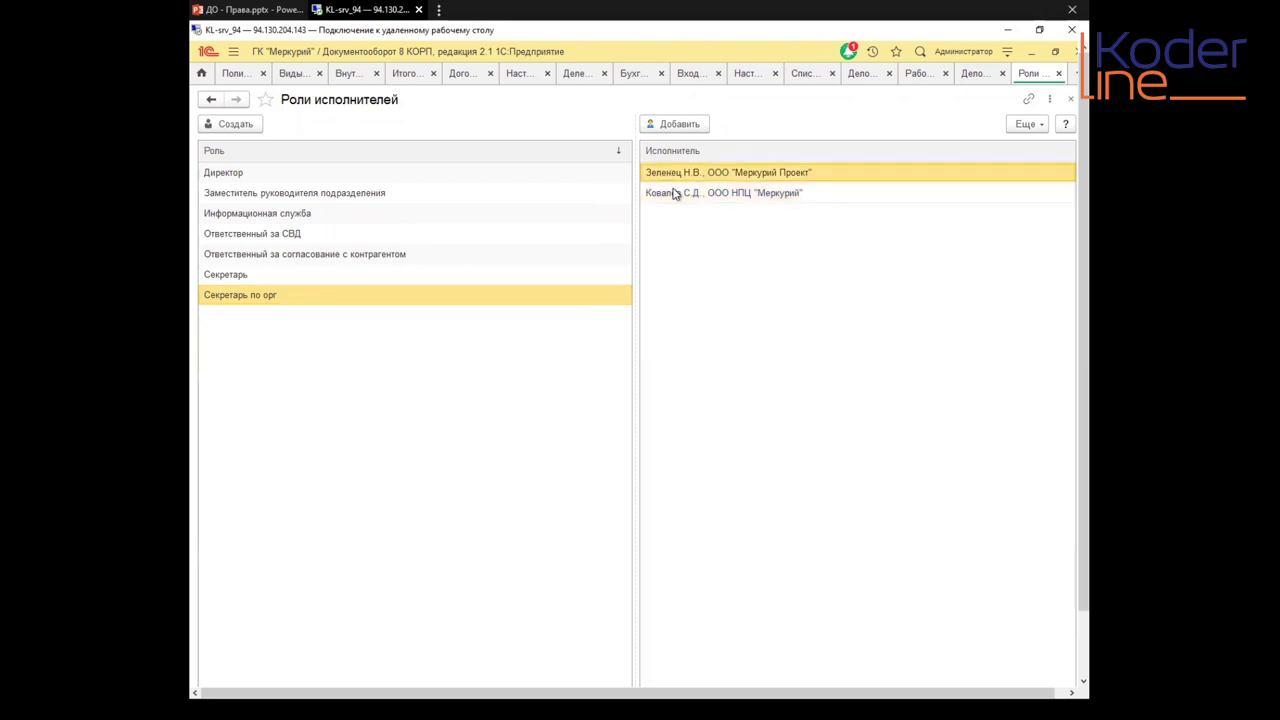
pyautogui.click(677, 194)
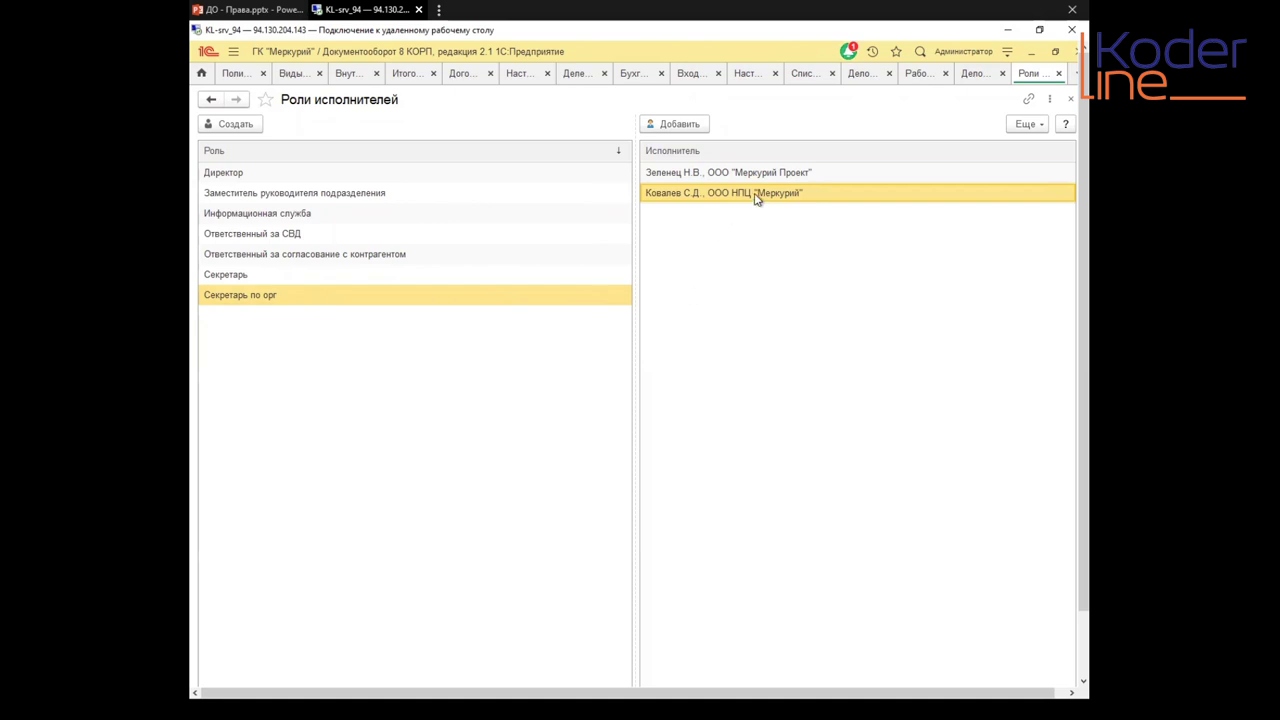
pyautogui.click(660, 176)
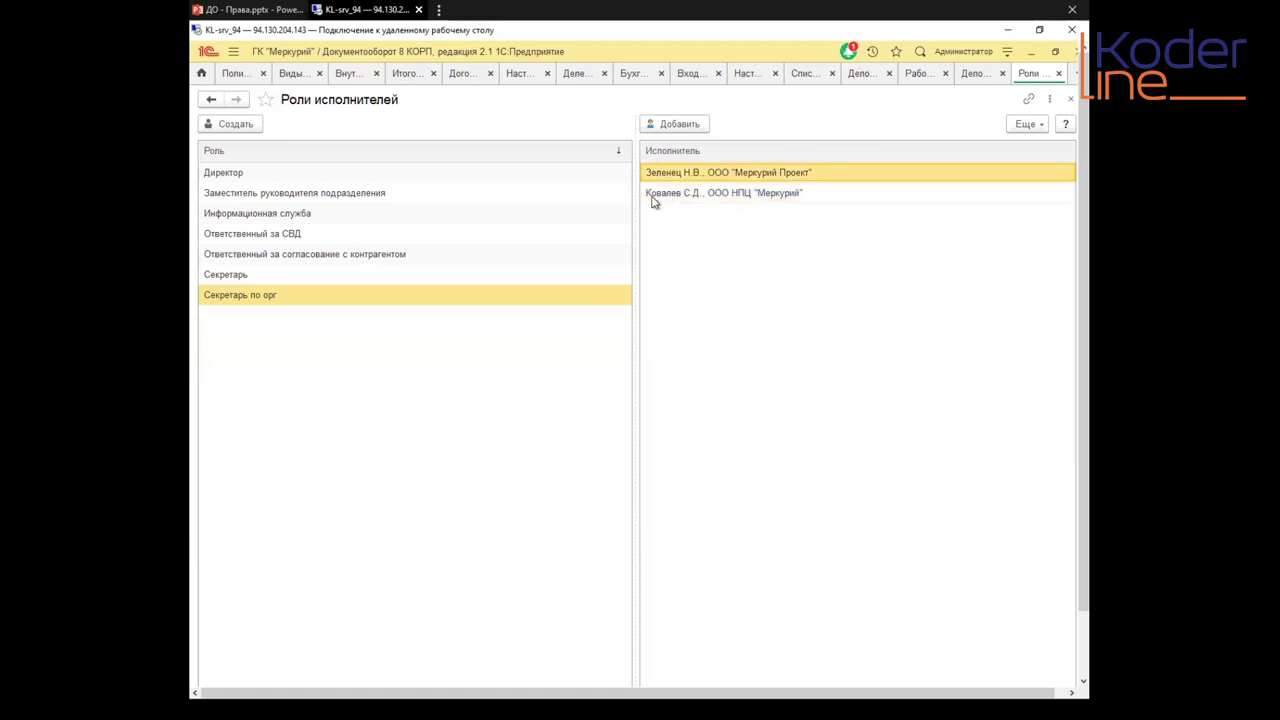
# Step: View the performers of the «Секретарь» role, which is used without addressing objects, for comparison
pyautogui.click(309, 273)
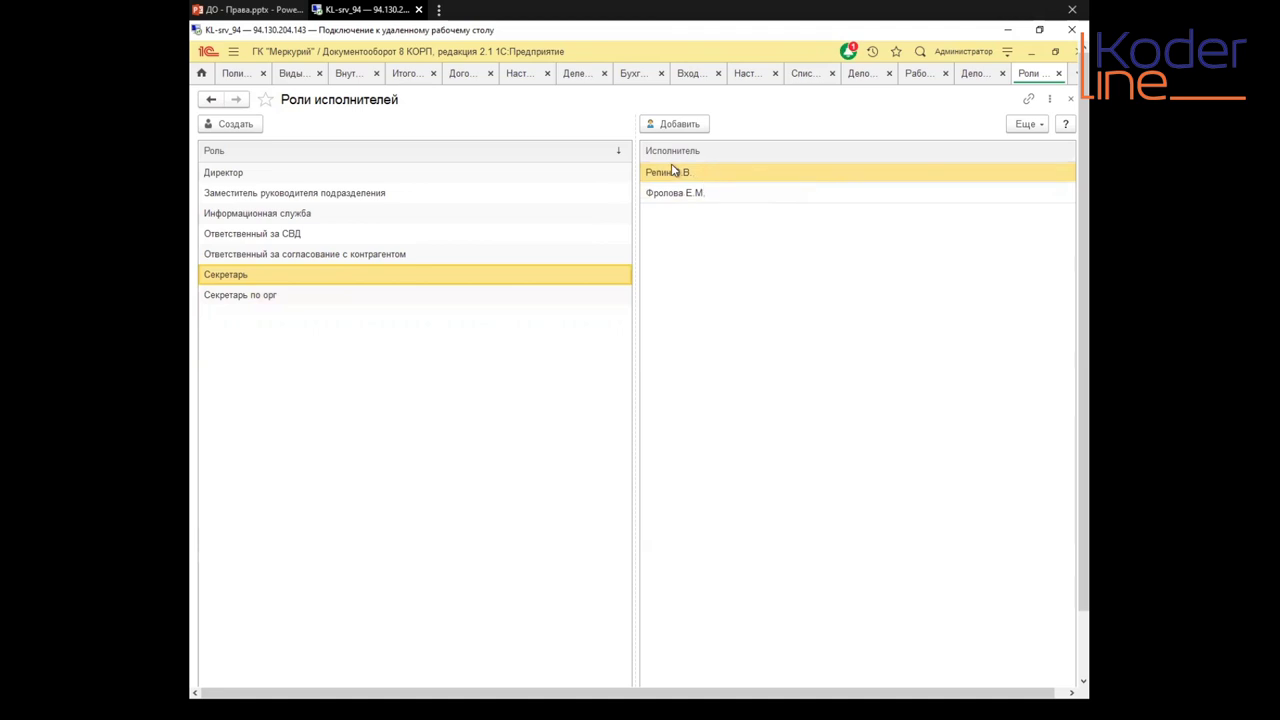
pyautogui.click(668, 196)
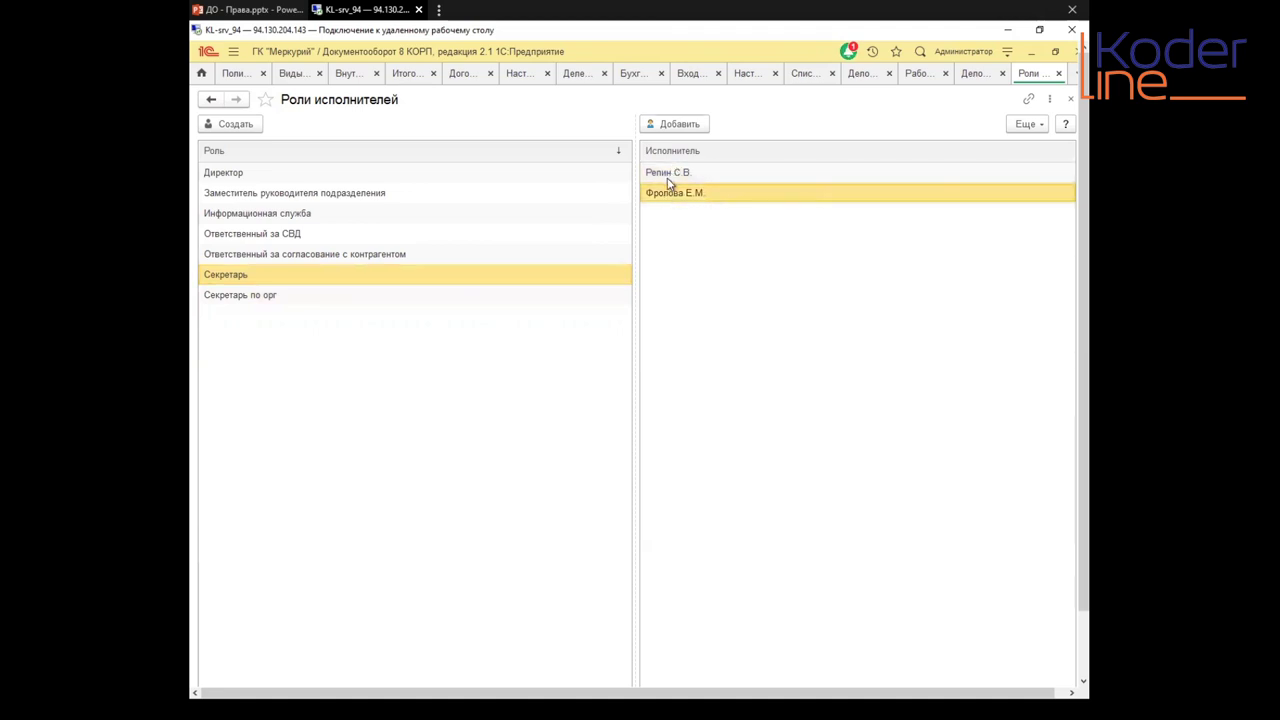
pyautogui.click(380, 276)
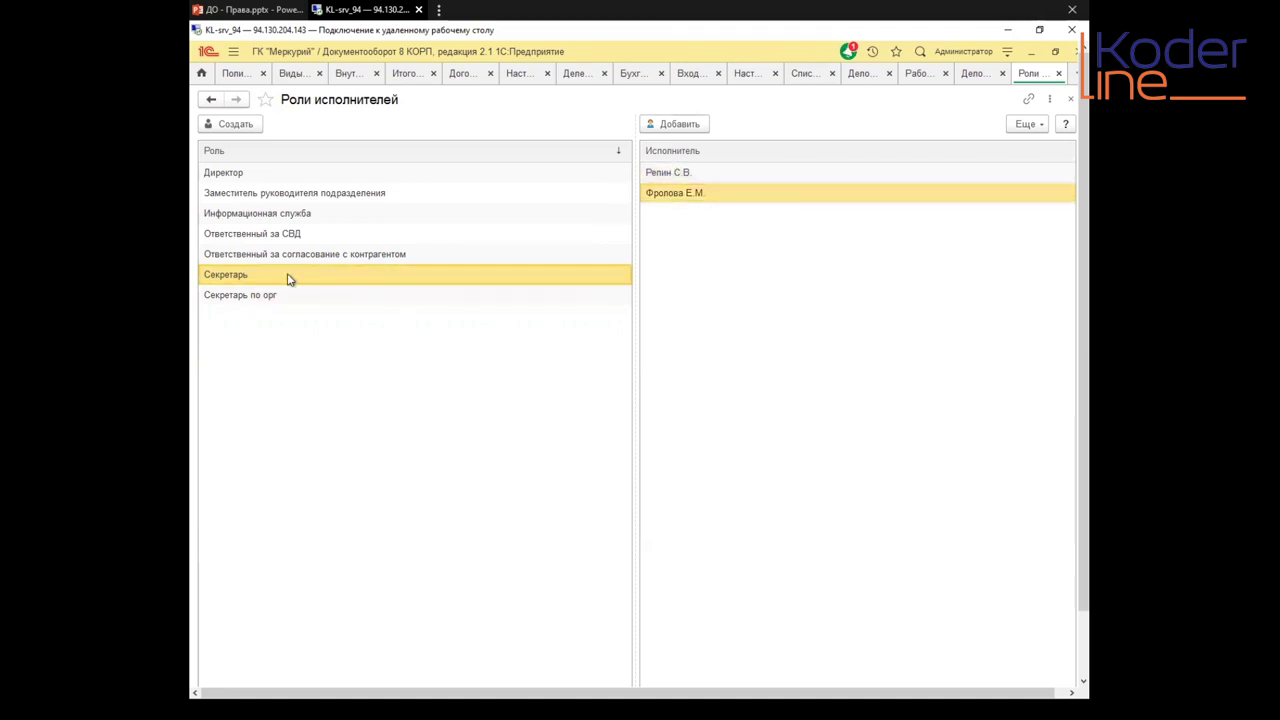
pyautogui.click(657, 174)
pyautogui.click(656, 194)
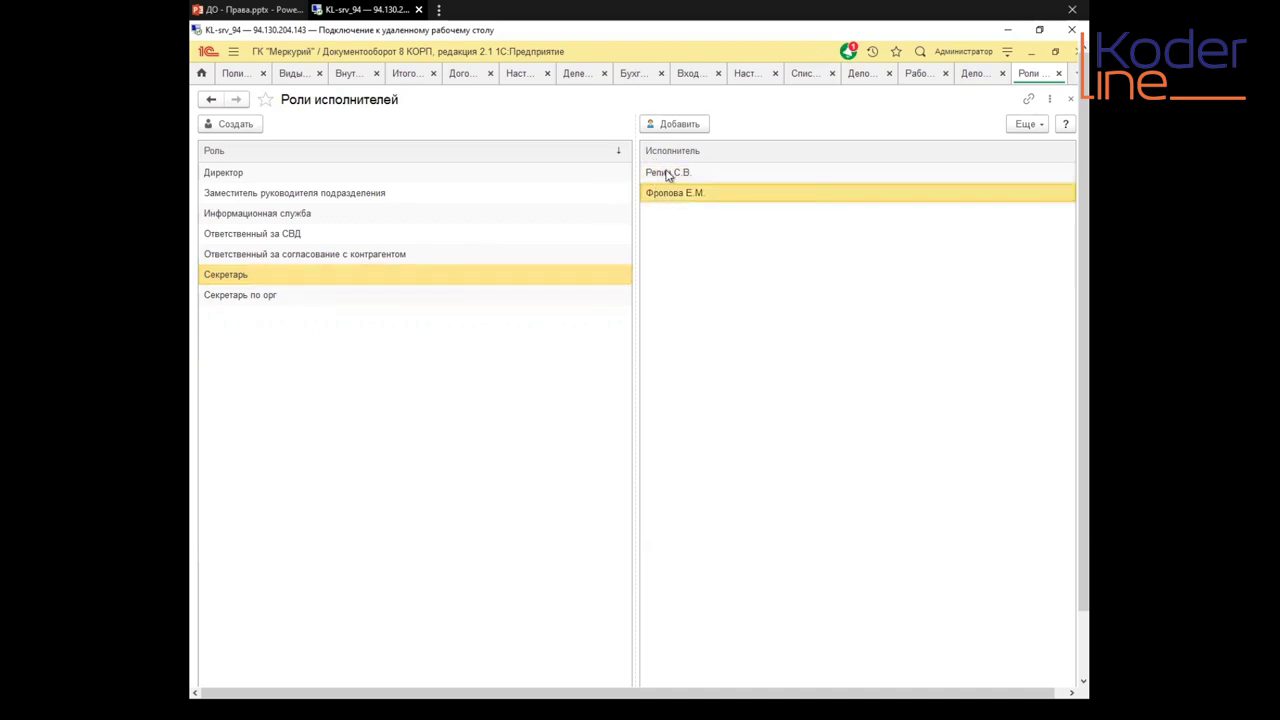
pyautogui.click(668, 174)
pyautogui.click(668, 195)
# Step: Return to the «Секретарь по орг» role and examine how its performers are separated by organization
pyautogui.click(252, 299)
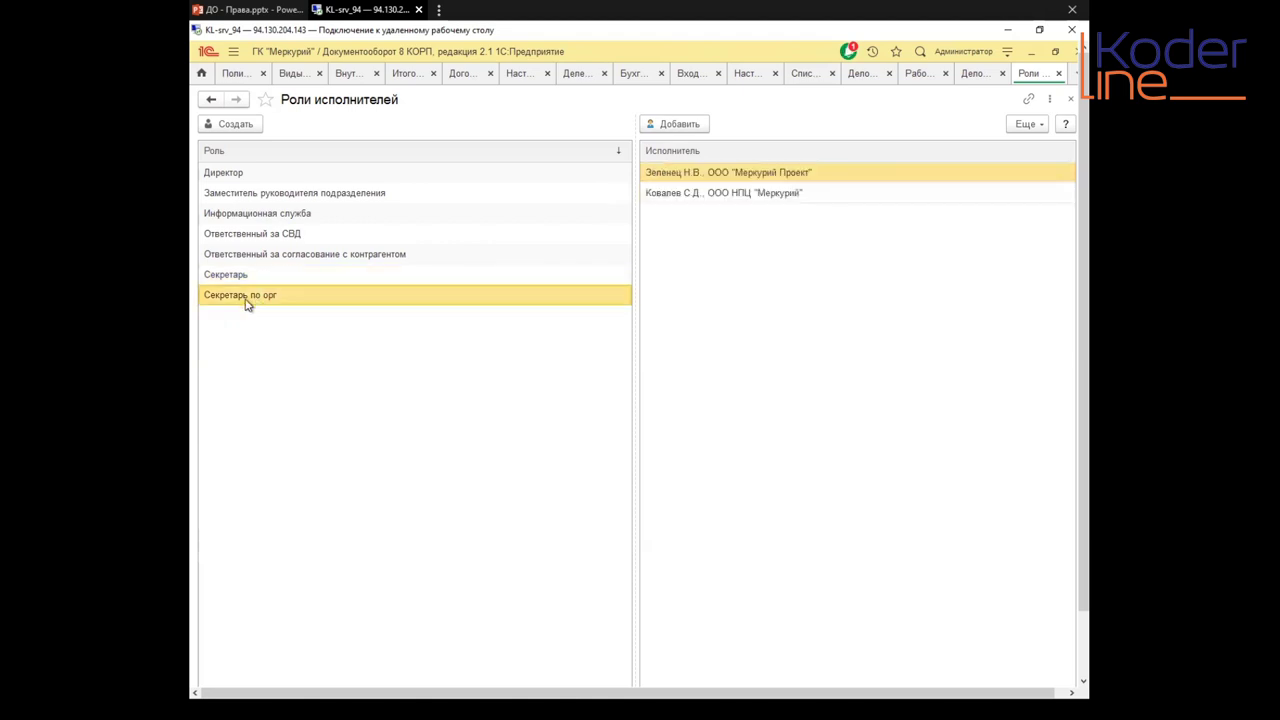
pyautogui.click(682, 180)
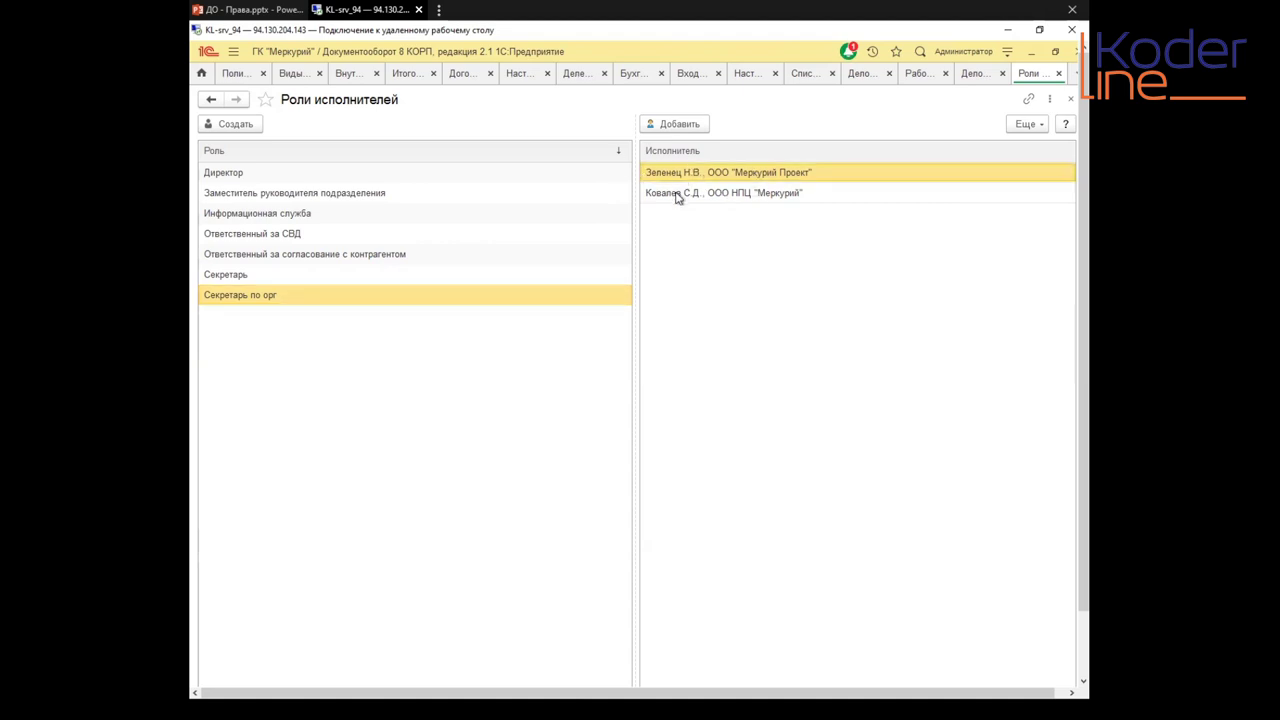
pyautogui.click(677, 195)
pyautogui.click(760, 180)
pyautogui.click(653, 195)
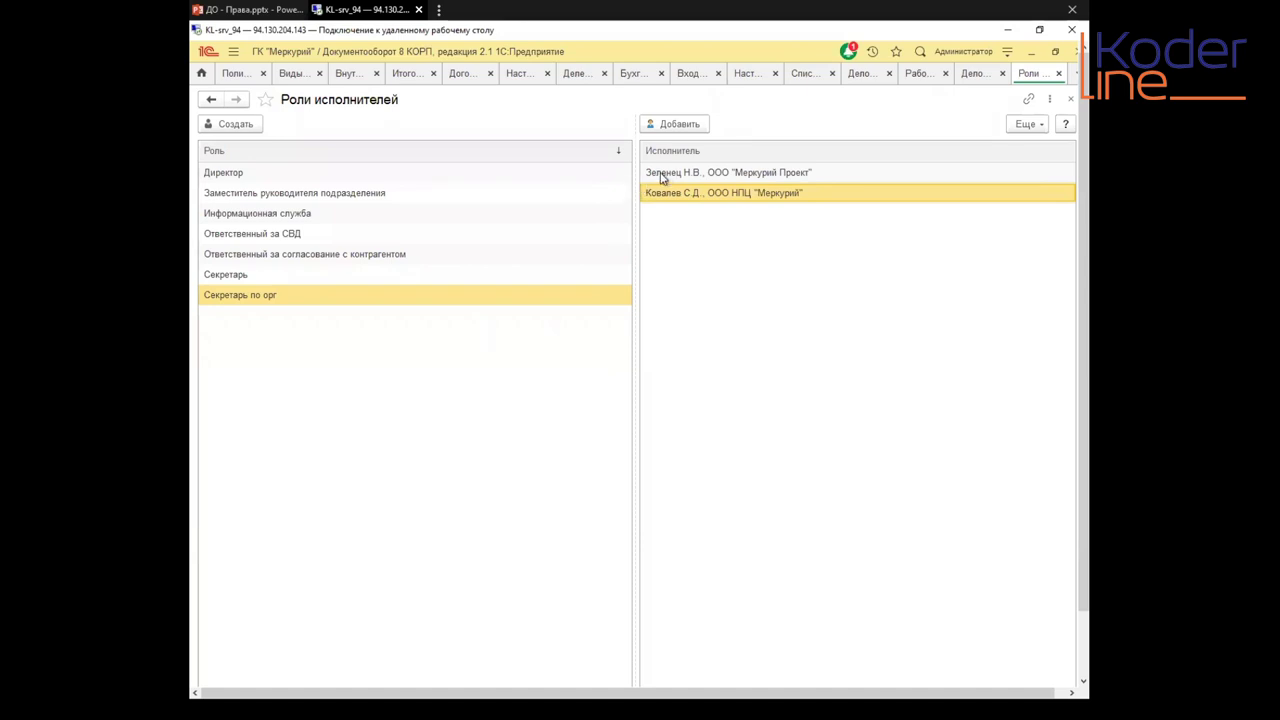
pyautogui.click(668, 176)
pyautogui.click(662, 197)
pyautogui.click(752, 176)
pyautogui.click(744, 195)
pyautogui.click(747, 173)
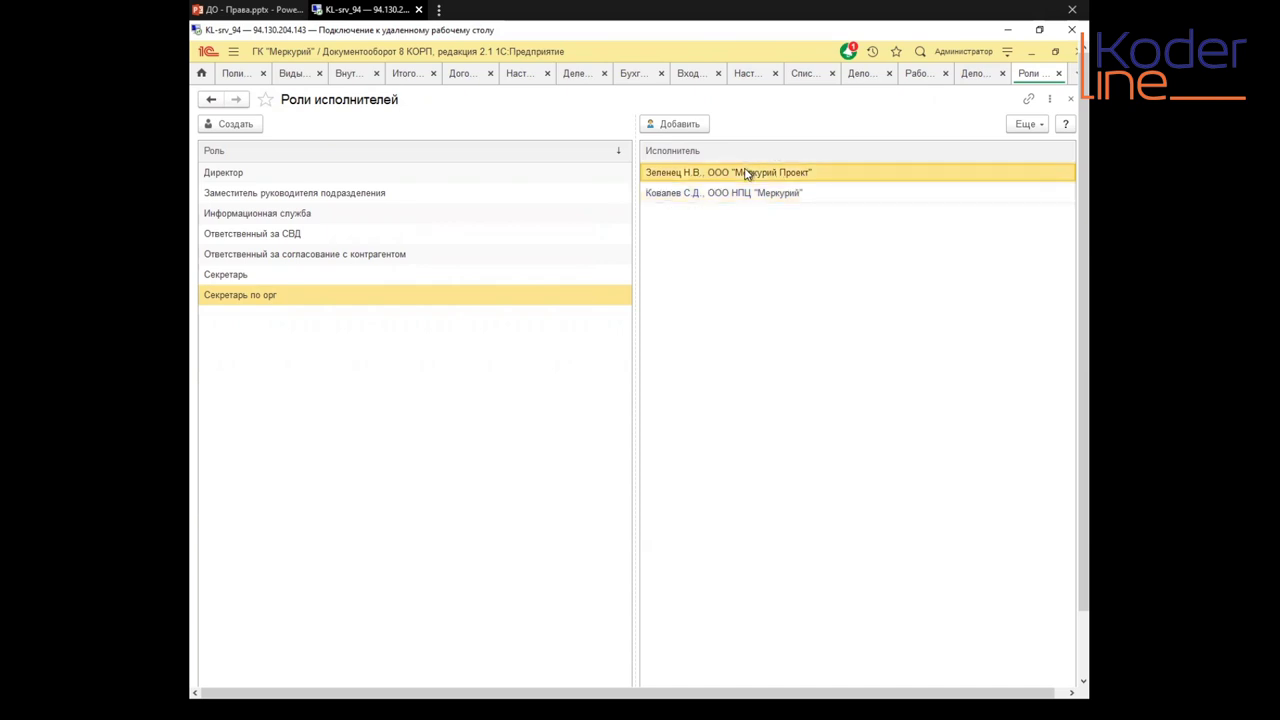
# Step: Compare the organizations assigned to the two performers of the «Секретарь по орг» role once more
pyautogui.click(672, 195)
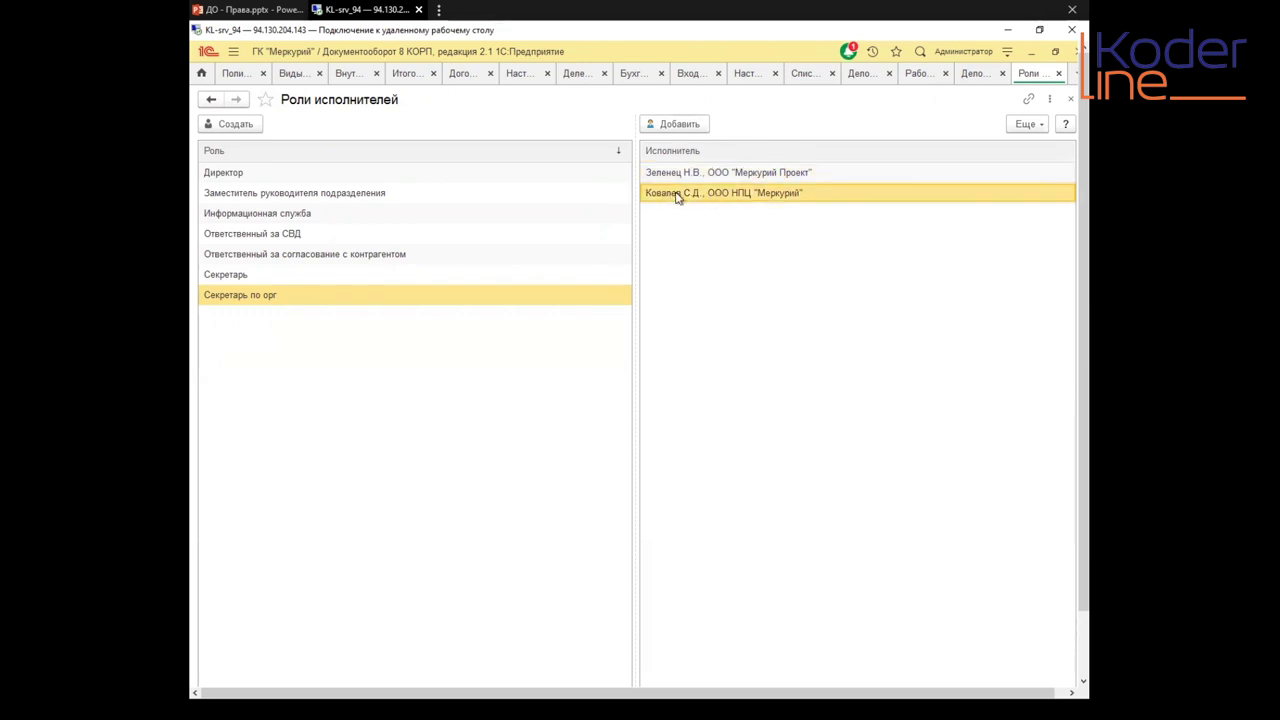
pyautogui.click(685, 178)
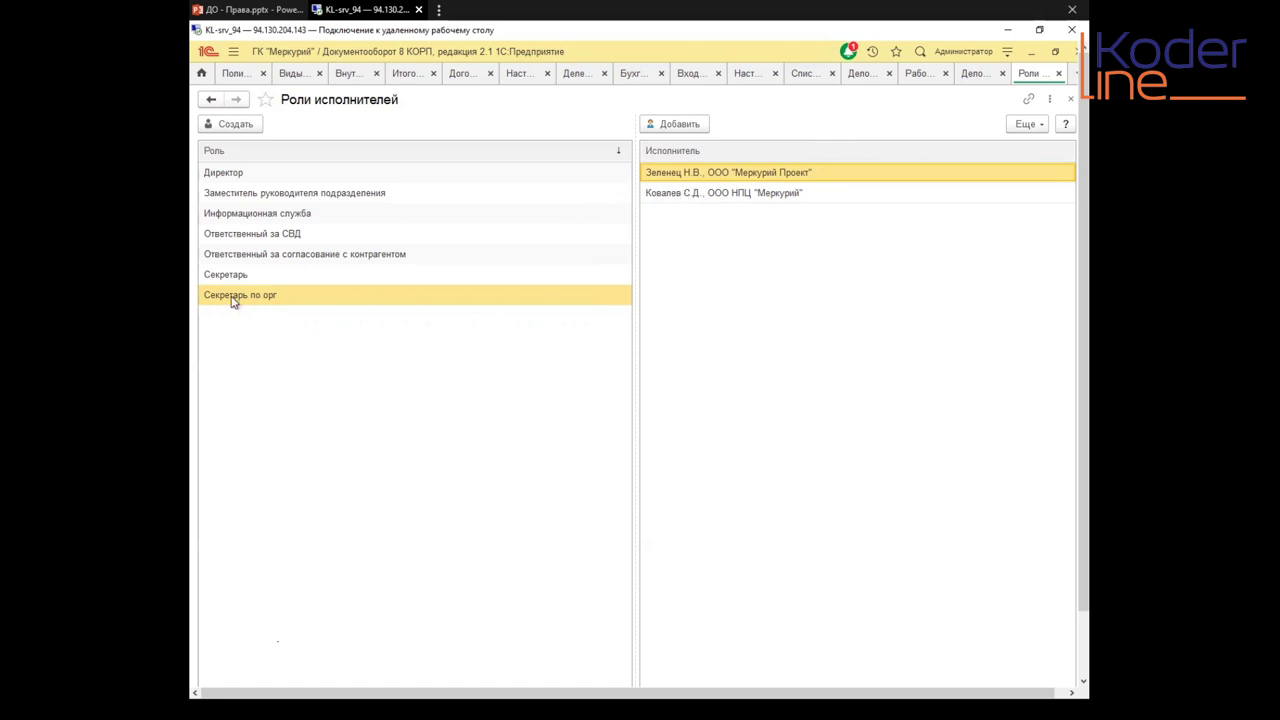
pyautogui.click(268, 297)
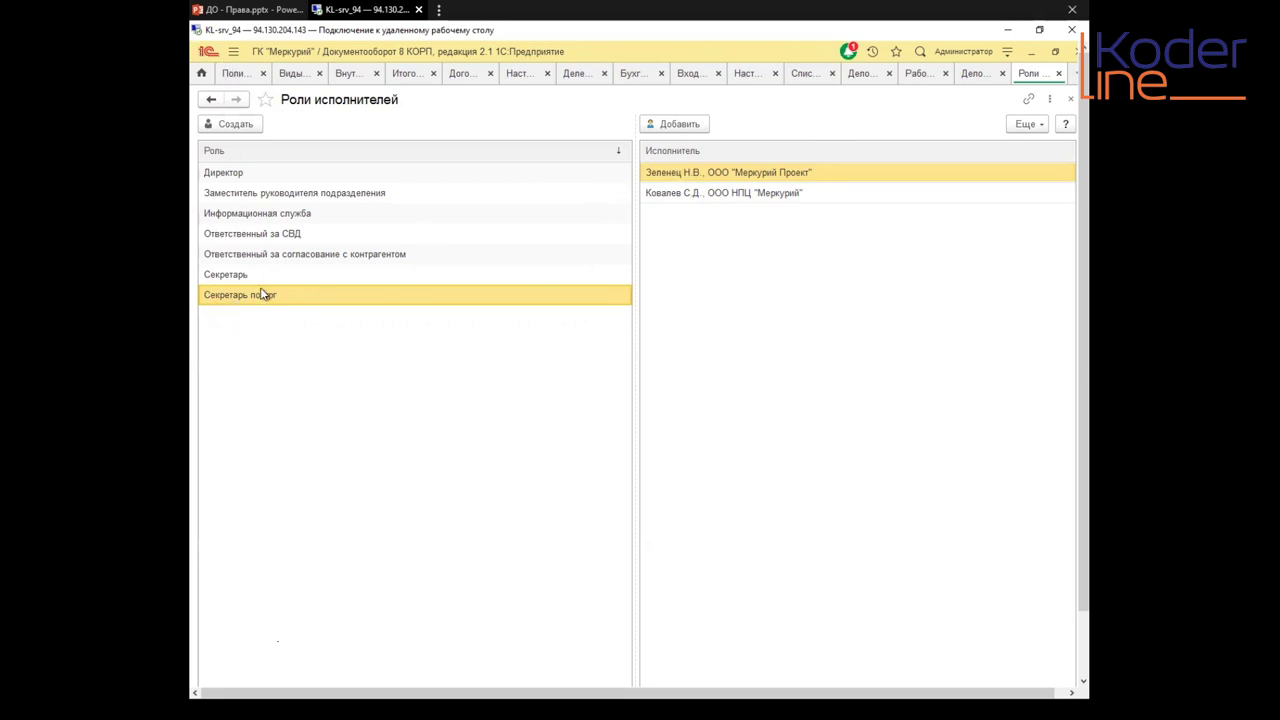
pyautogui.click(754, 192)
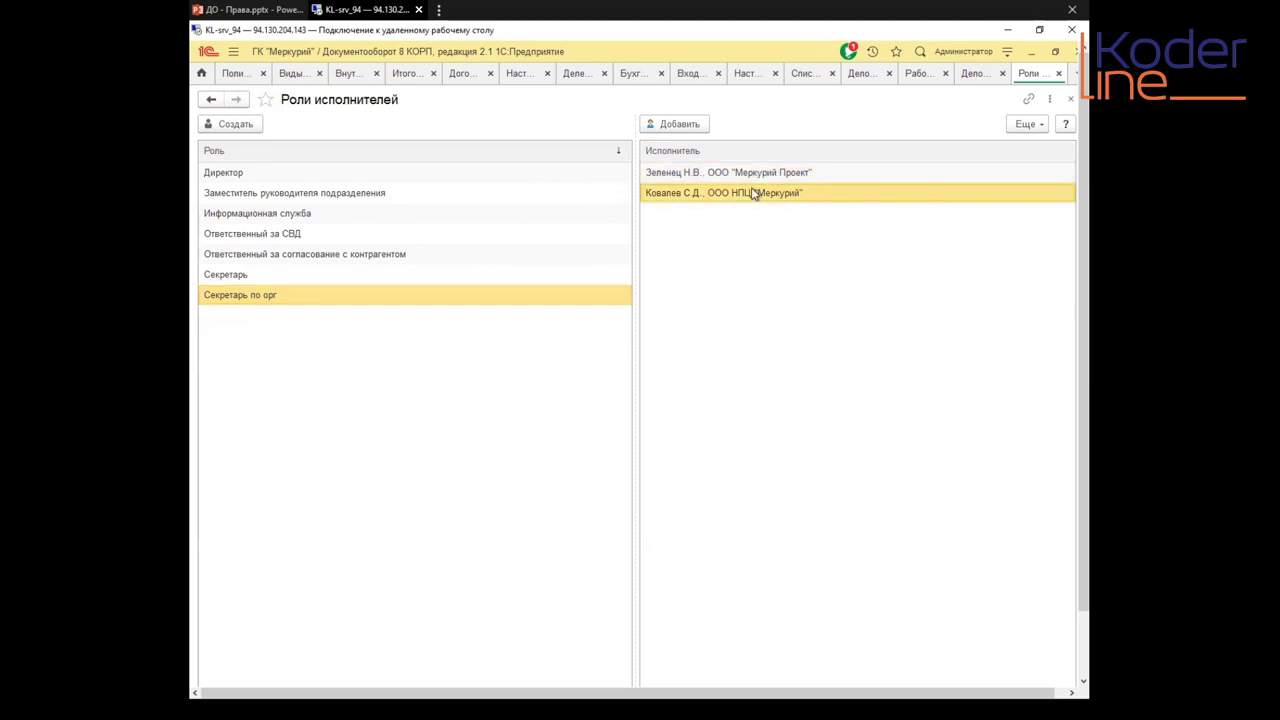
pyautogui.click(655, 178)
pyautogui.click(657, 193)
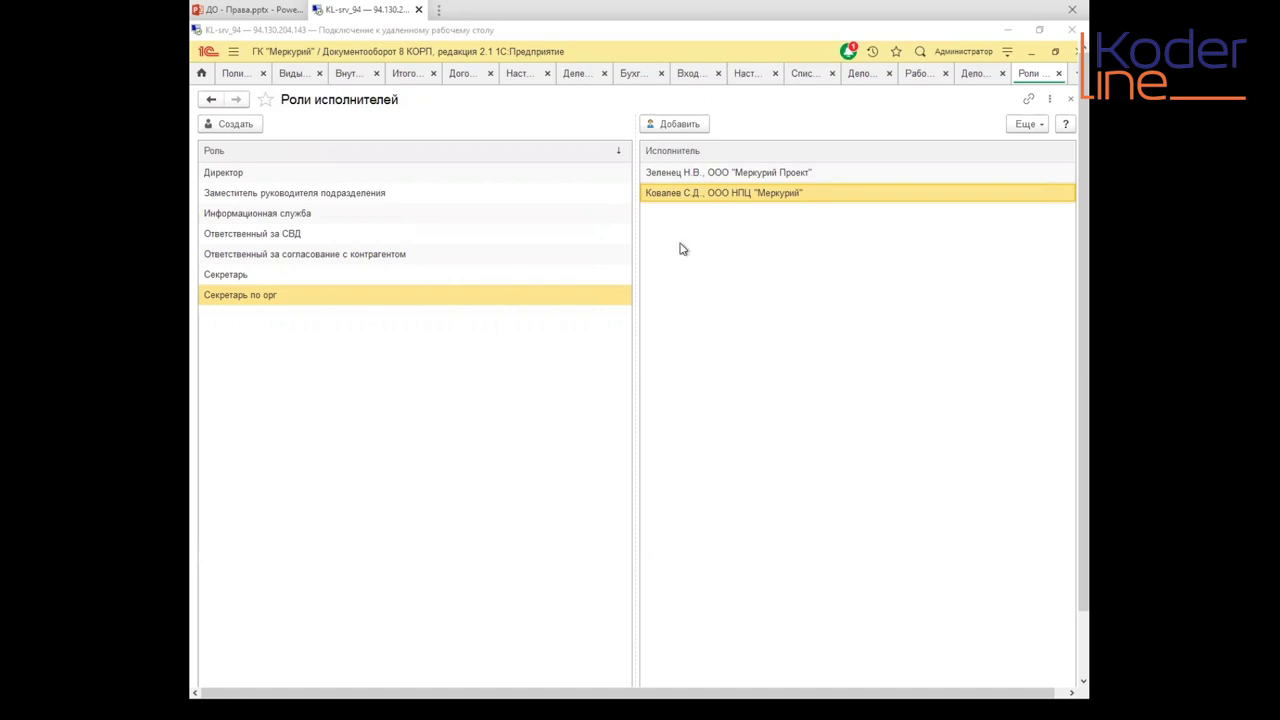
# Step: Review in the access policies' general permissions which groups have access to «Акт инвентаризации» internal documents and at what level
pyautogui.rightClick(240, 80)
pyautogui.click(231, 79)
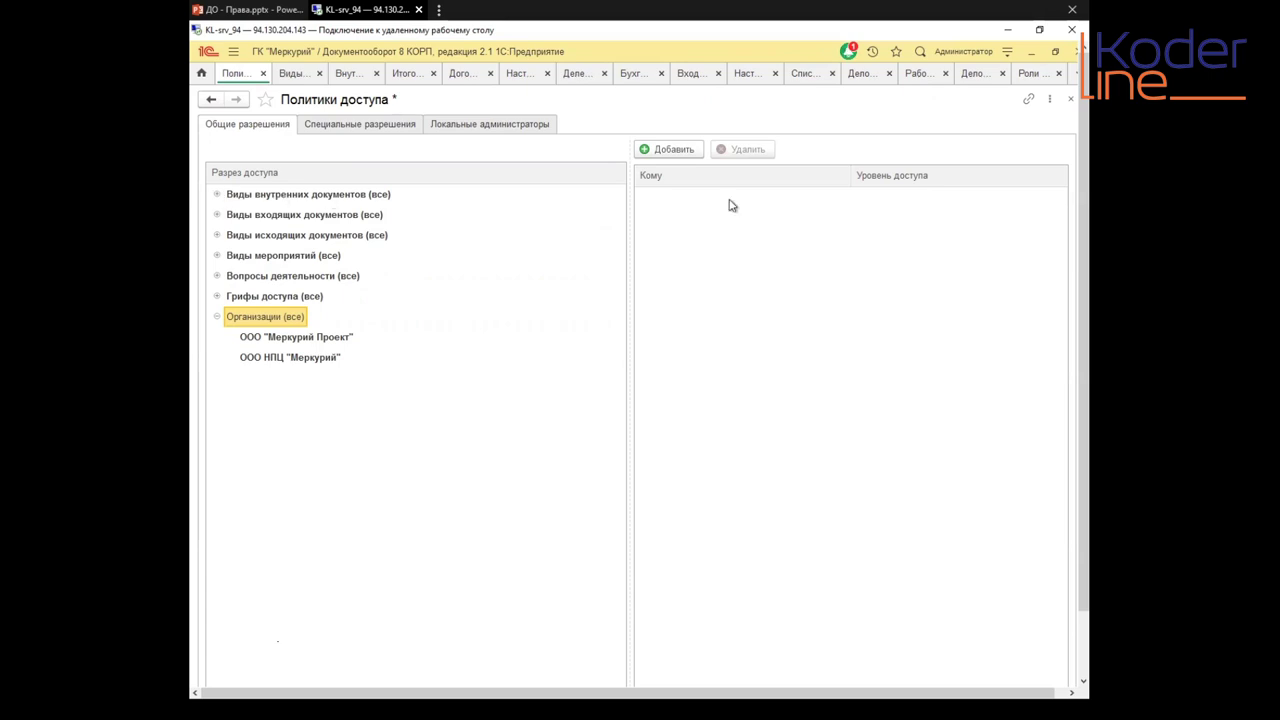
pyautogui.click(217, 194)
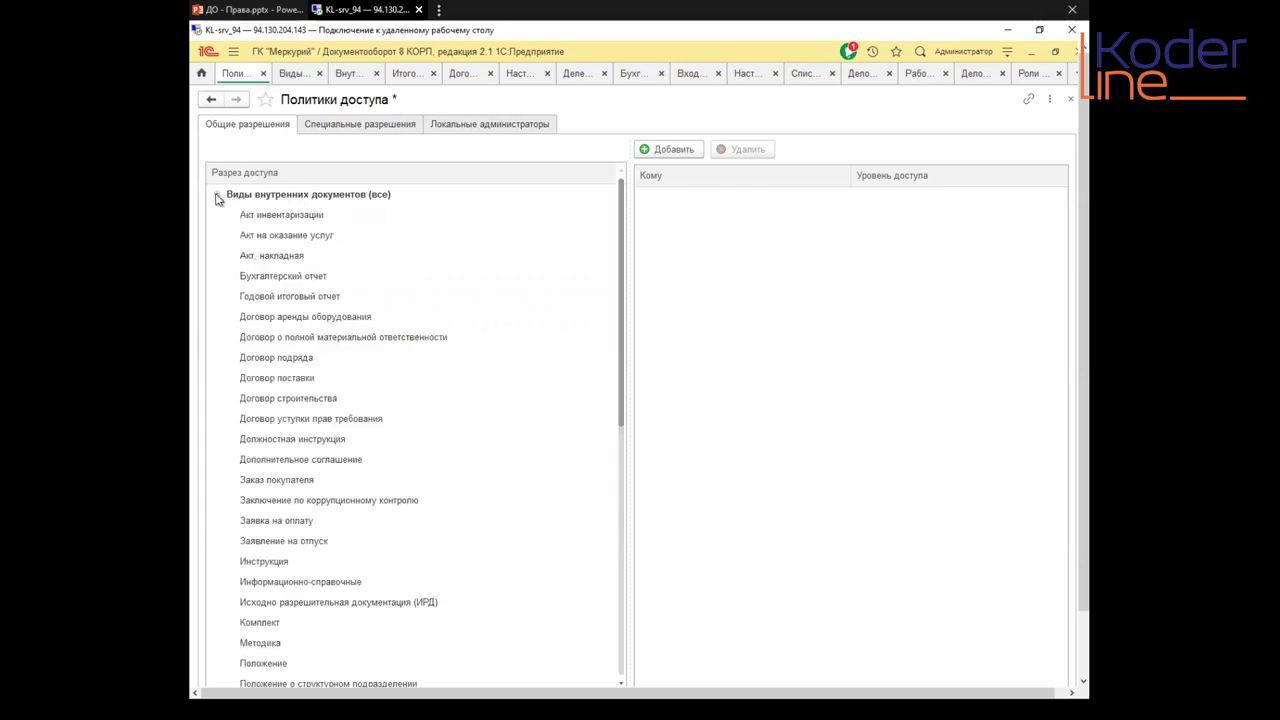
pyautogui.click(272, 216)
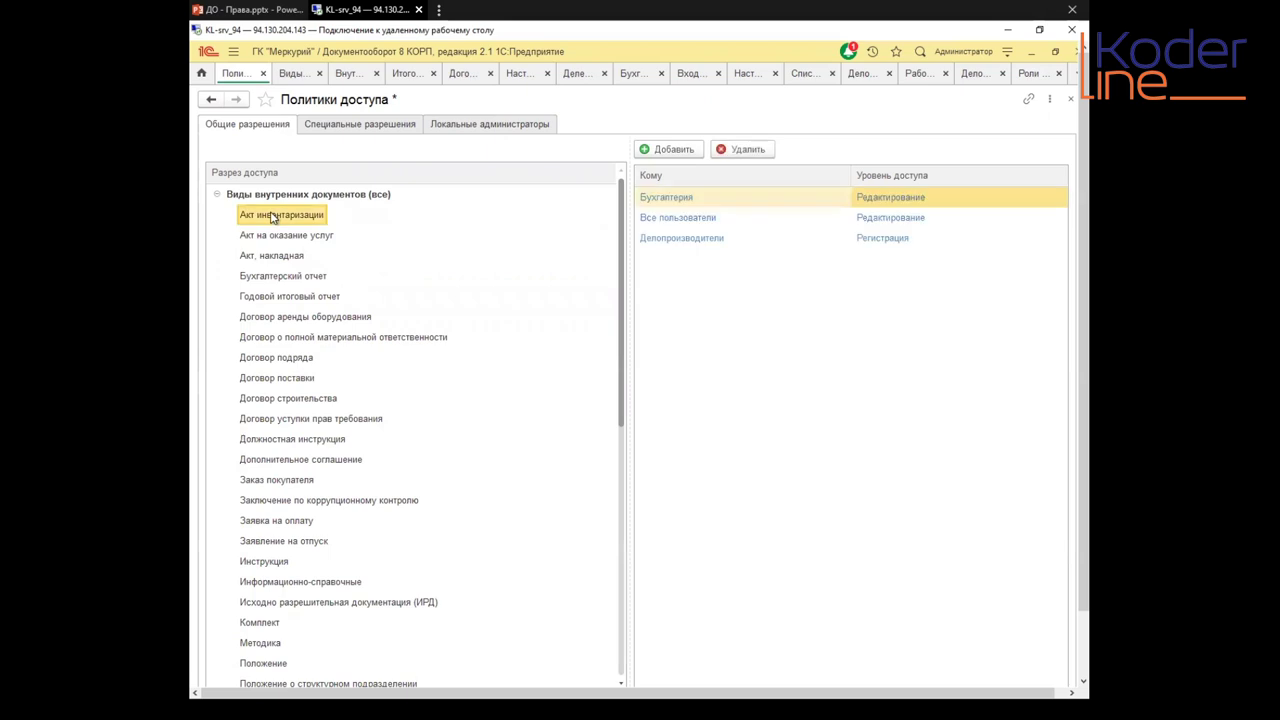
pyautogui.click(675, 240)
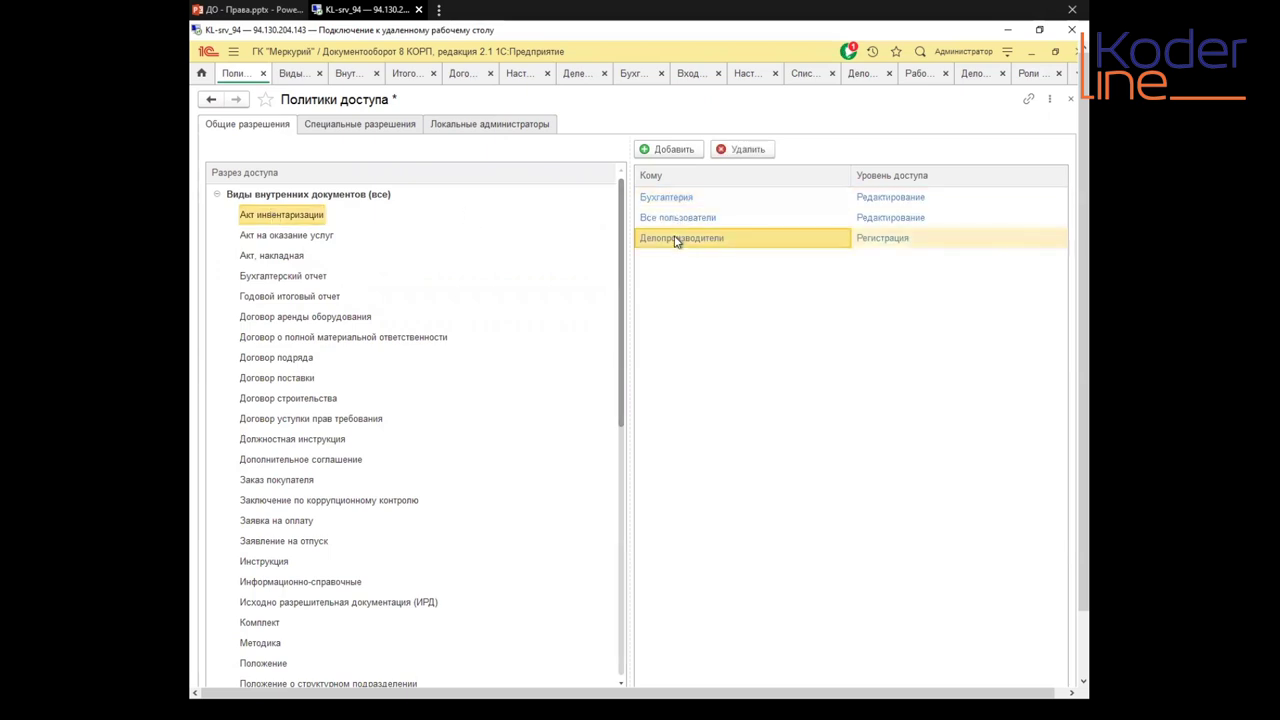
pyautogui.click(668, 199)
pyautogui.click(868, 197)
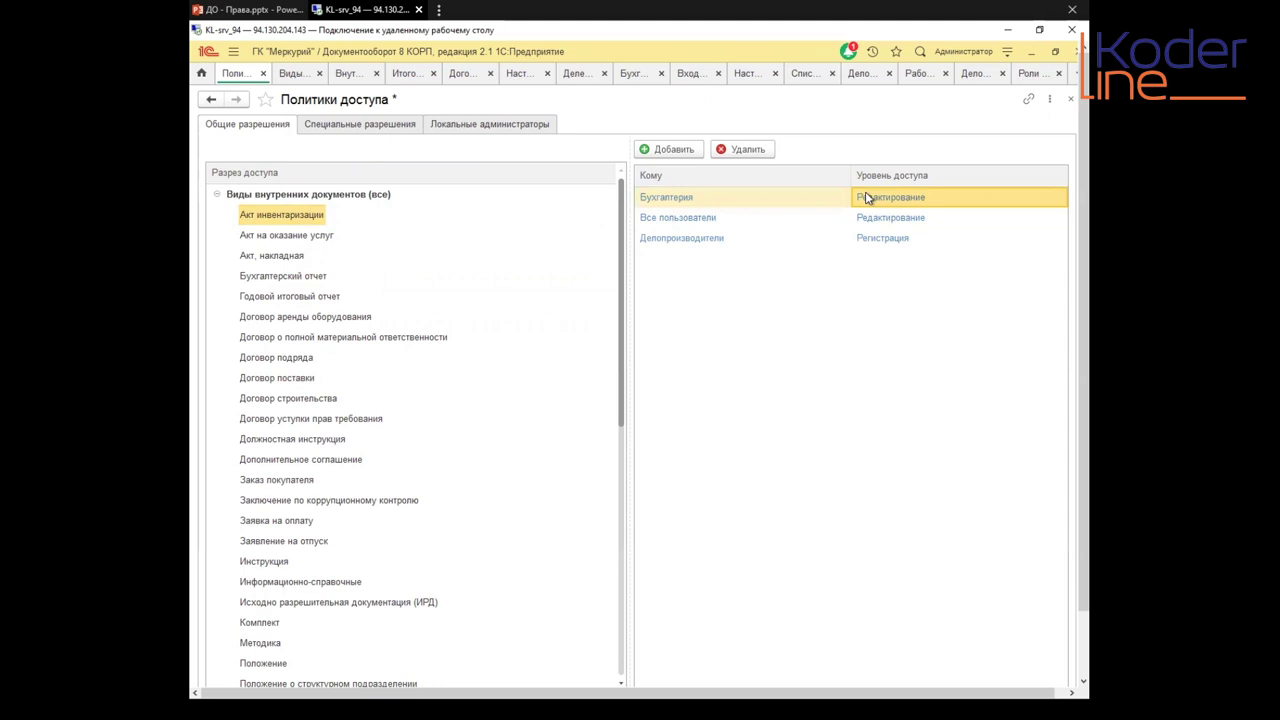
pyautogui.click(219, 196)
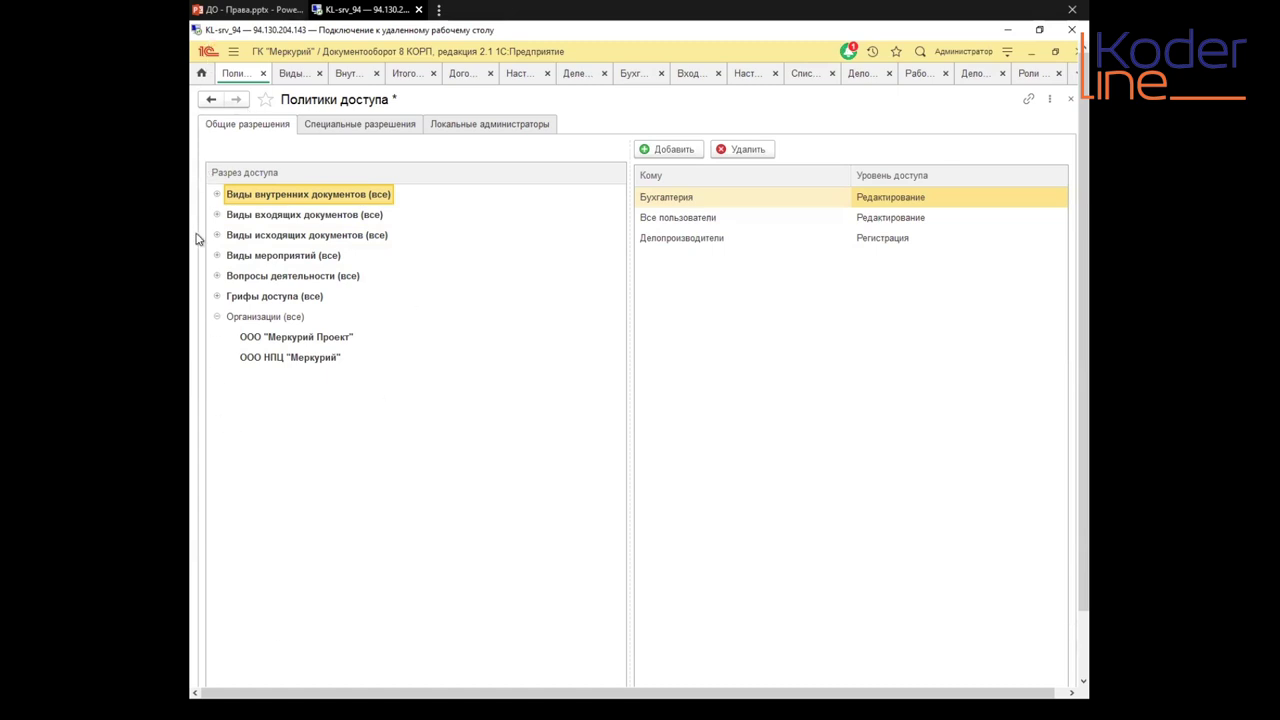
# Step: Compare the special permissions with the general ones in the access policies and view the local administrators of internal documents
pyautogui.click(340, 130)
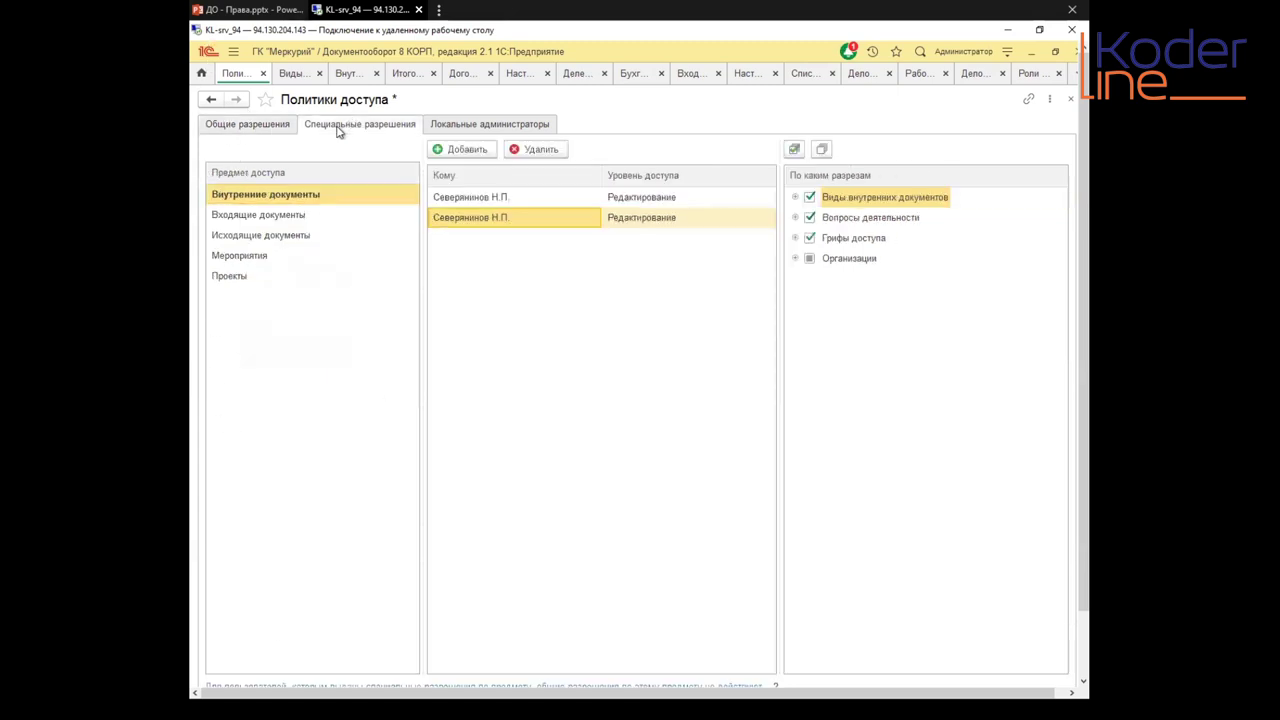
pyautogui.click(240, 130)
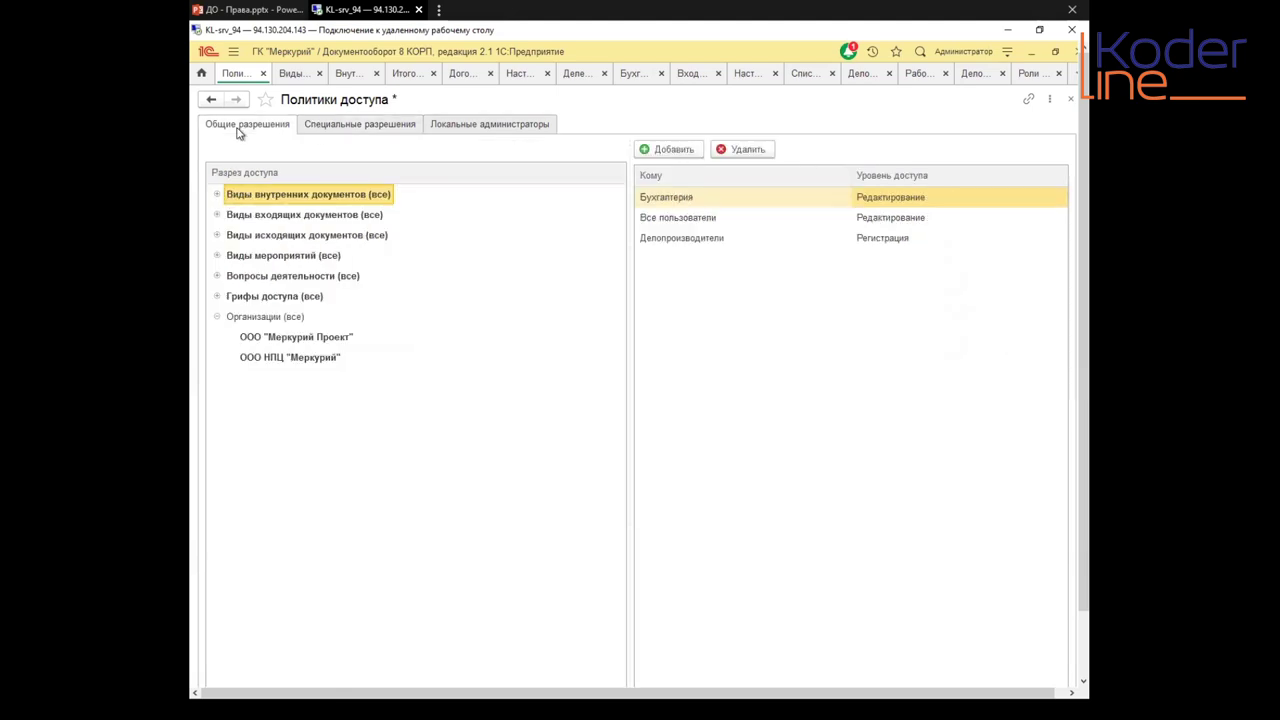
pyautogui.click(358, 128)
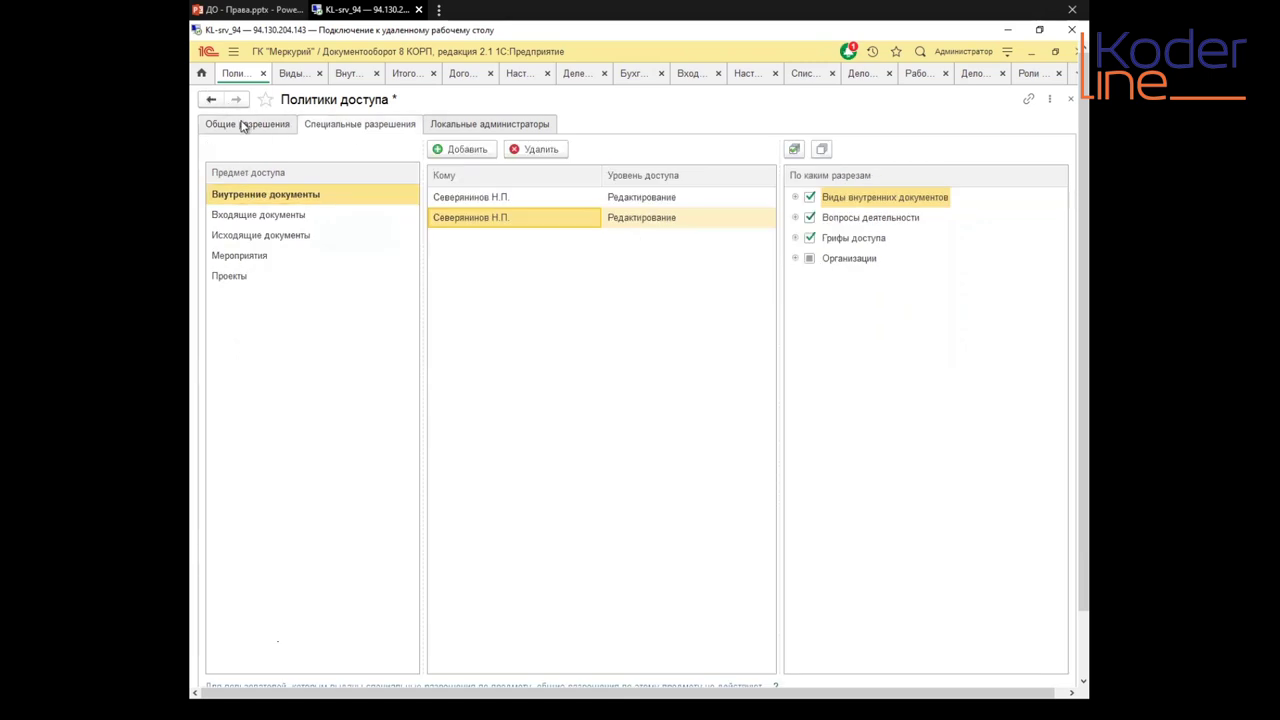
pyautogui.click(481, 128)
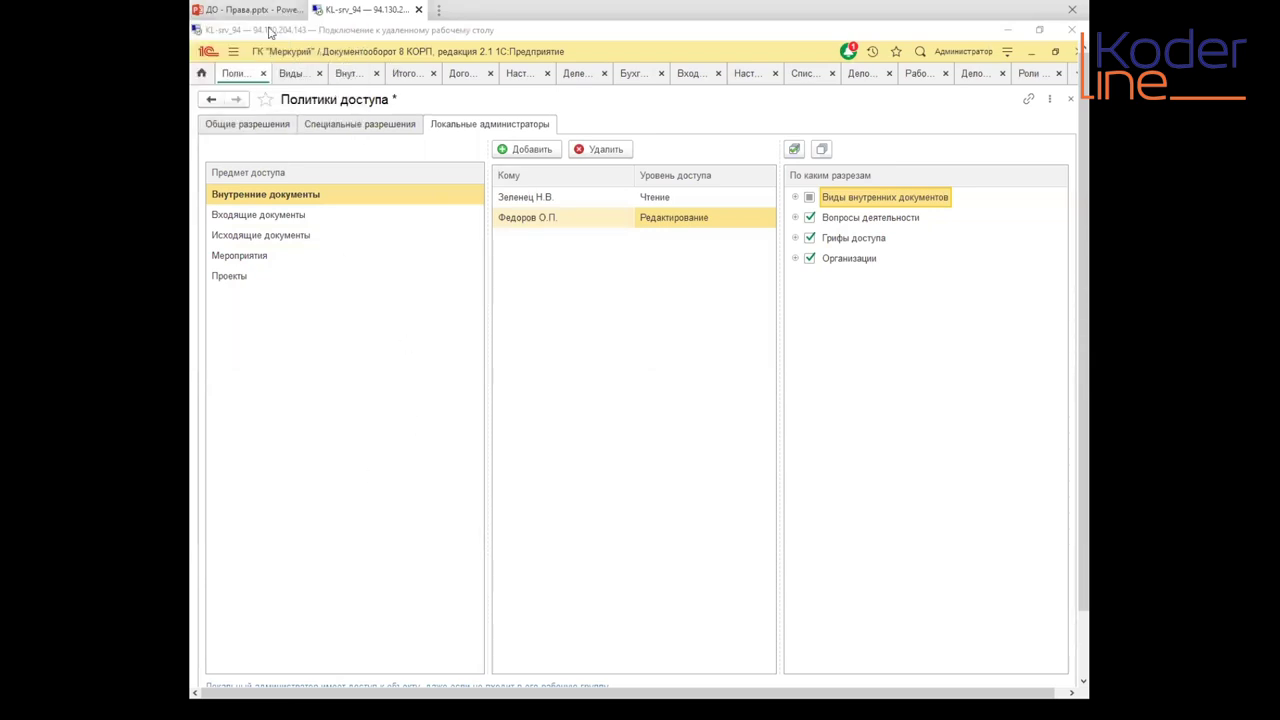
# Step: Glance at the vacancies slide in PowerPoint, then return to the access policies and view the local administrators of «Входящие документы»
pyautogui.moveTo(261, 12)
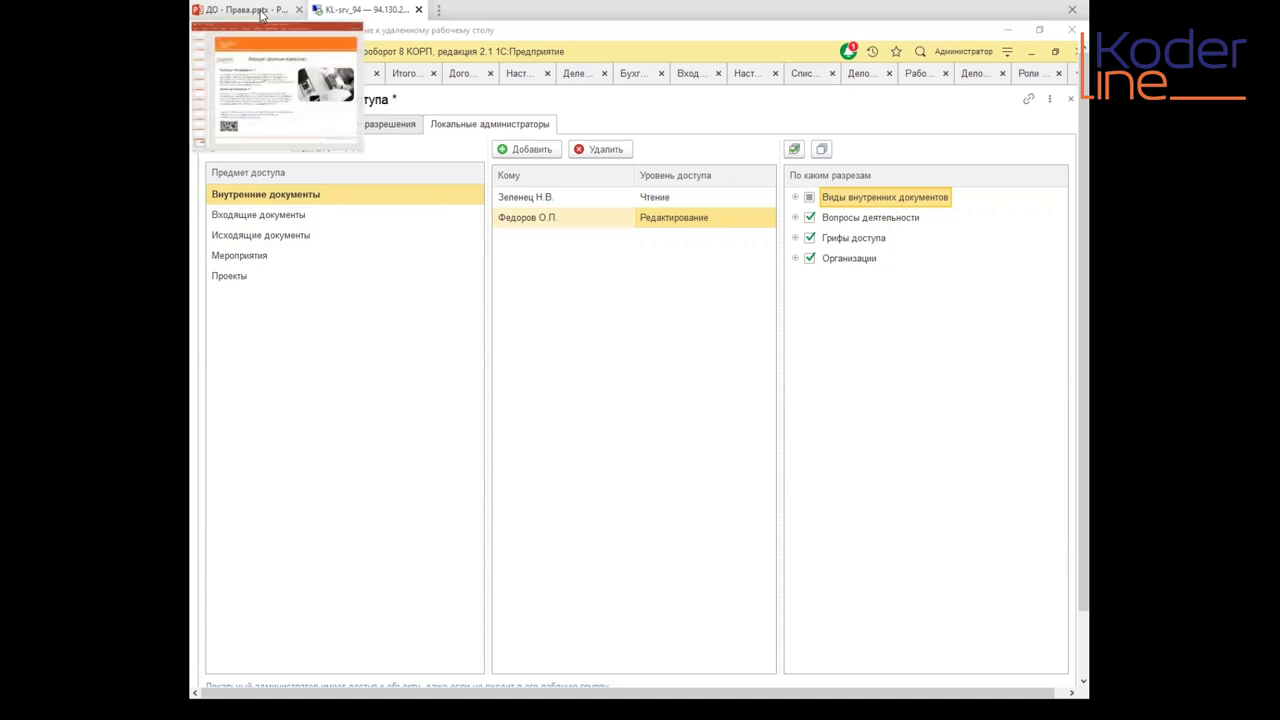
pyautogui.click(261, 12)
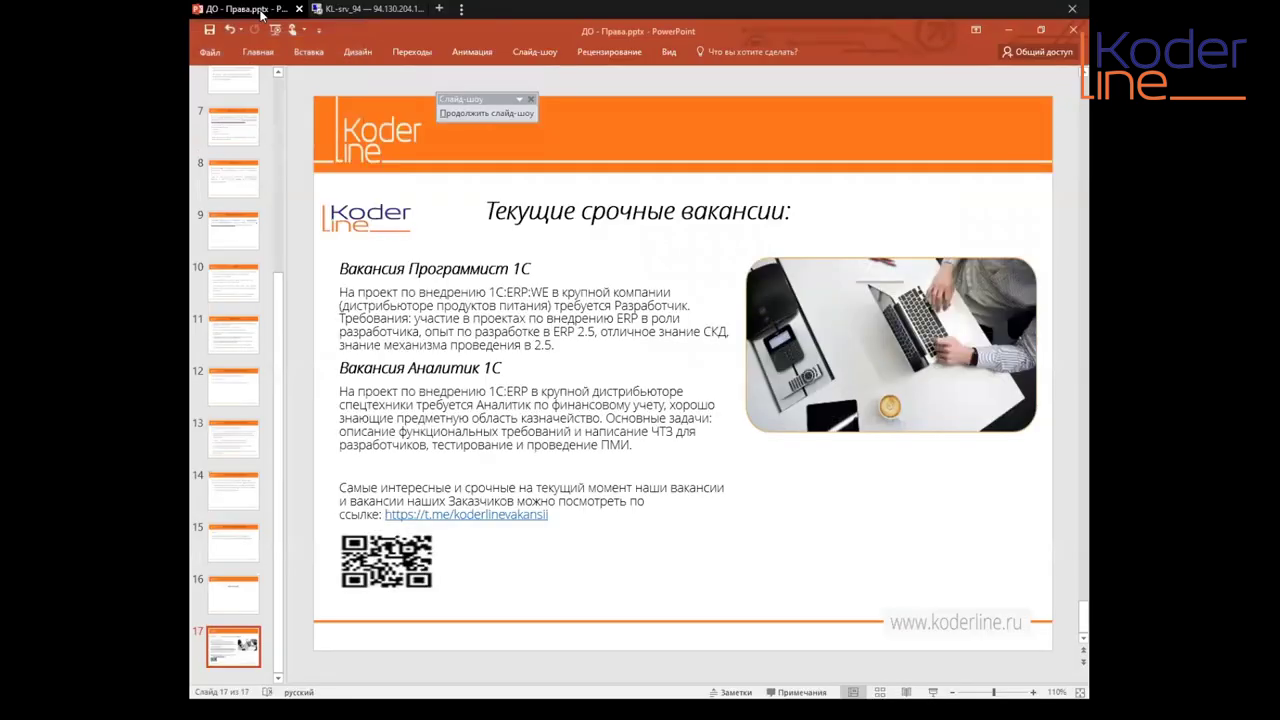
pyautogui.click(350, 12)
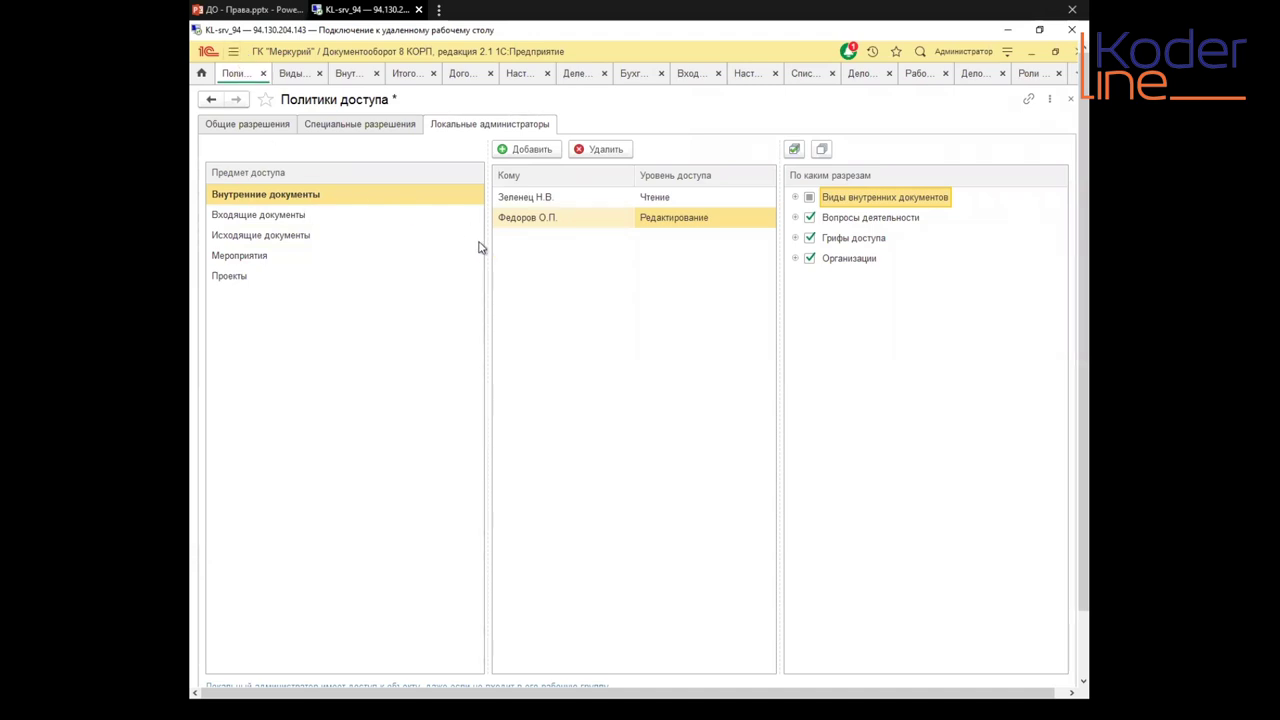
pyautogui.click(280, 216)
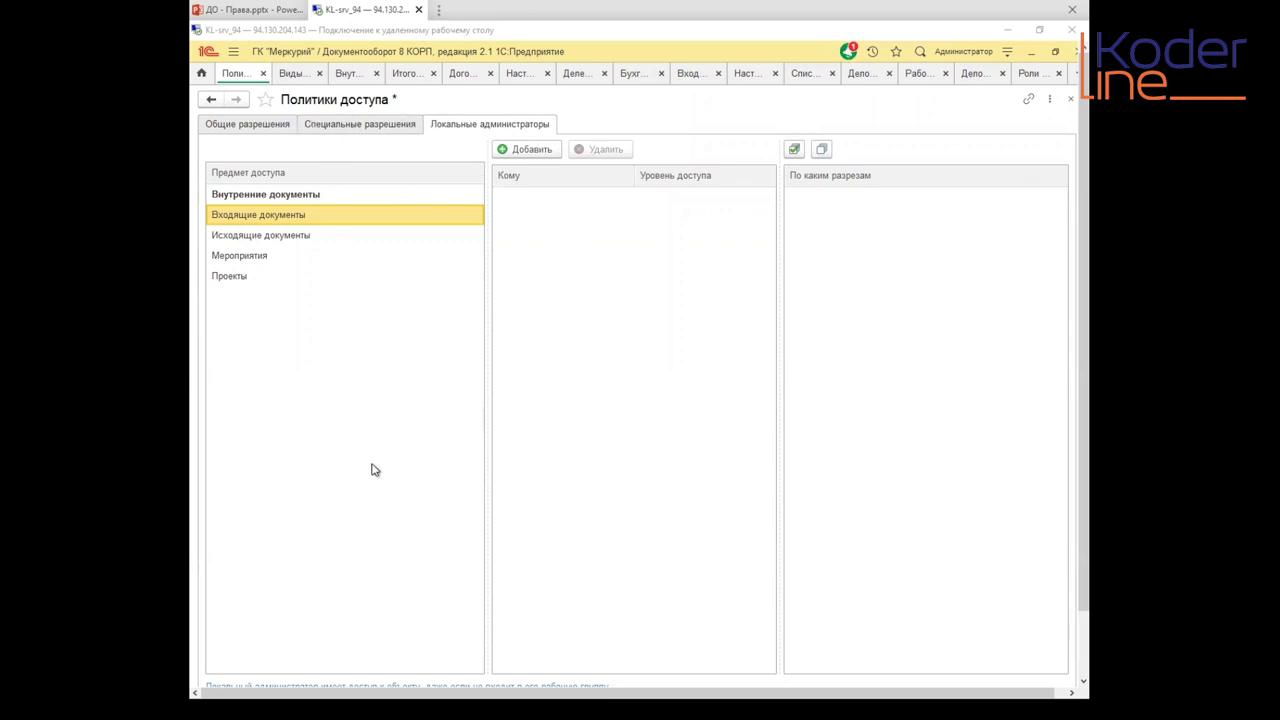
# Step: Go to the «Настройка и администрирование» section and select «Полномочия» among the «Права доступа» commands
pyautogui.click(233, 51)
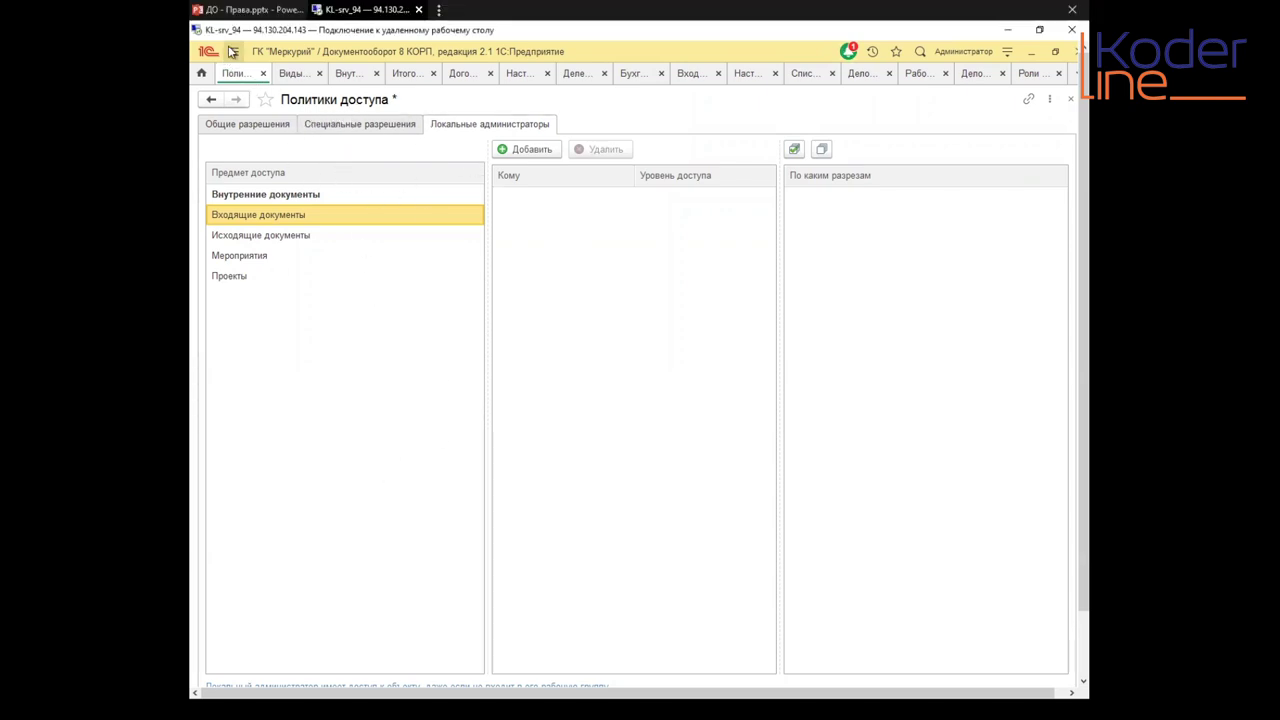
pyautogui.click(871, 122)
pyautogui.click(463, 318)
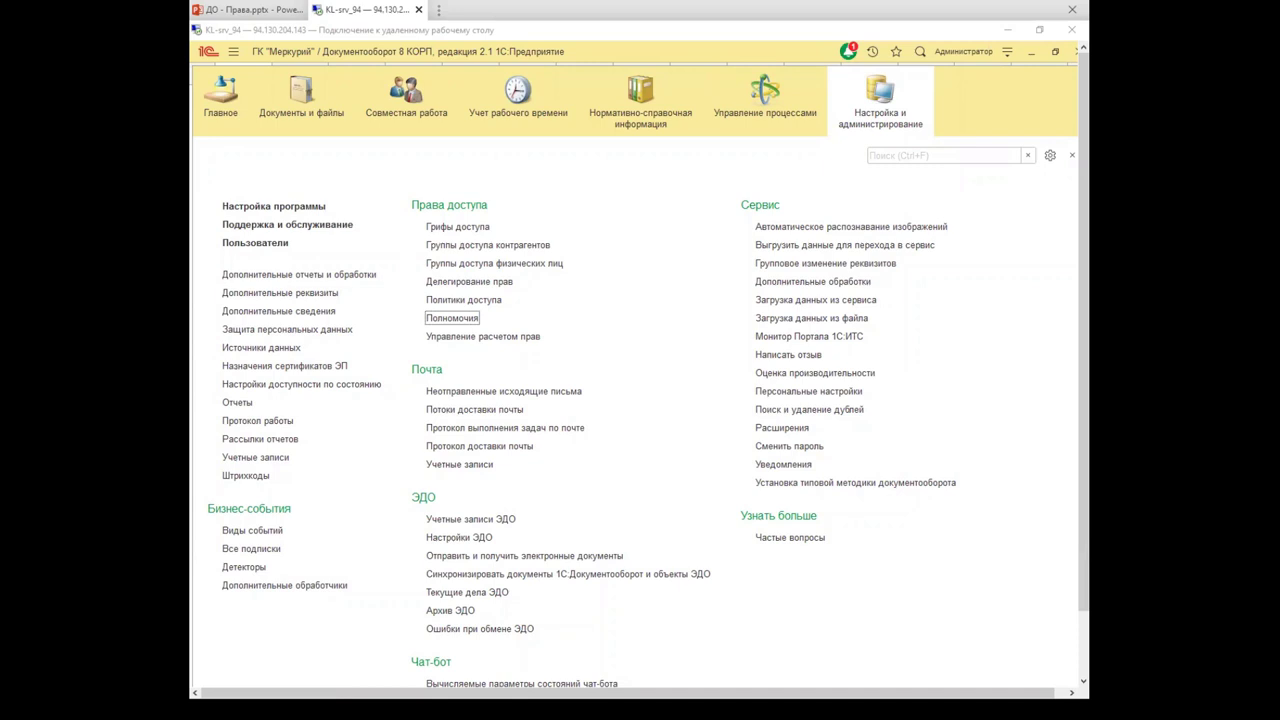
# Step: Switch to the «ДО - Права.pptx» presentation in PowerPoint and show its slide with the current urgent vacancies
pyautogui.click(256, 8)
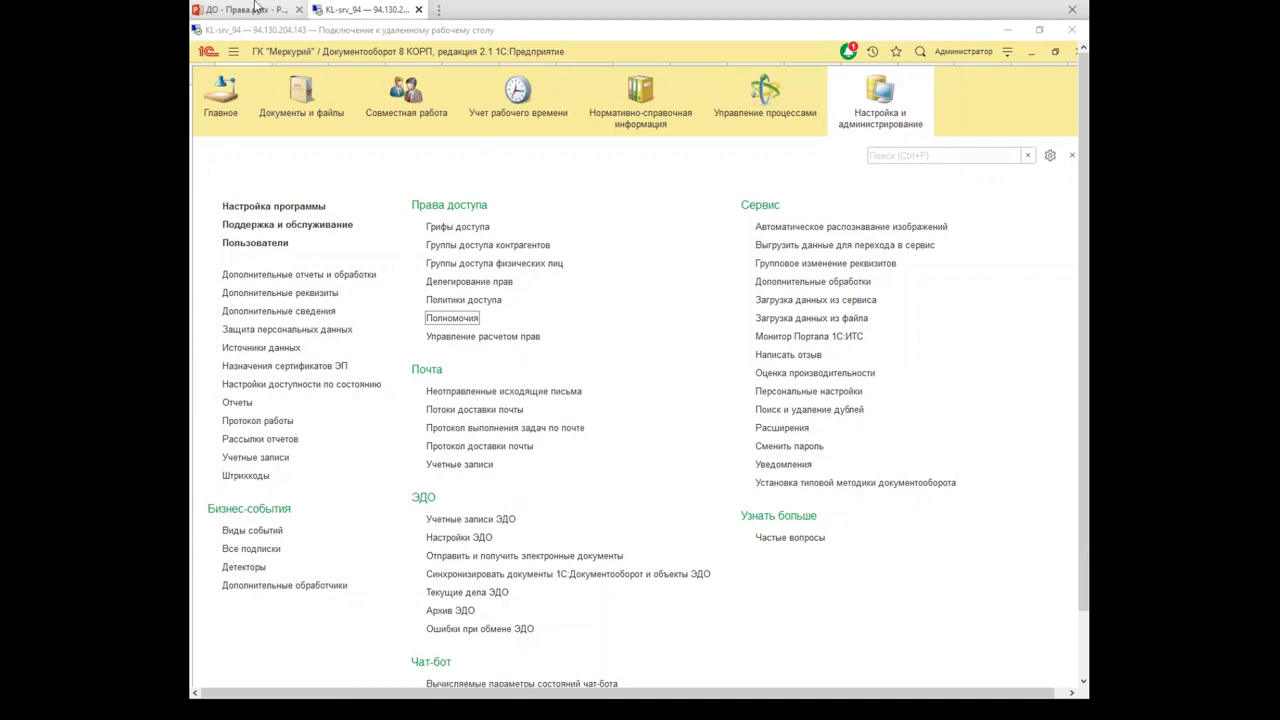
pyautogui.moveTo(383, 8)
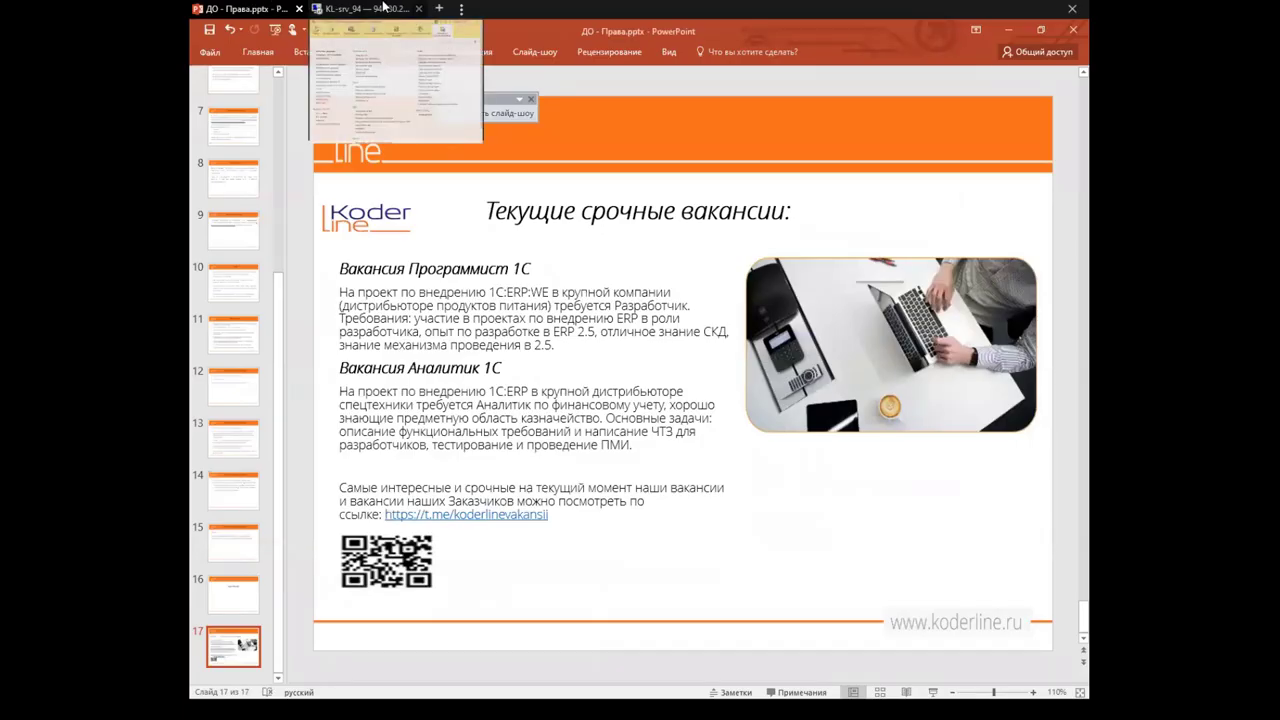